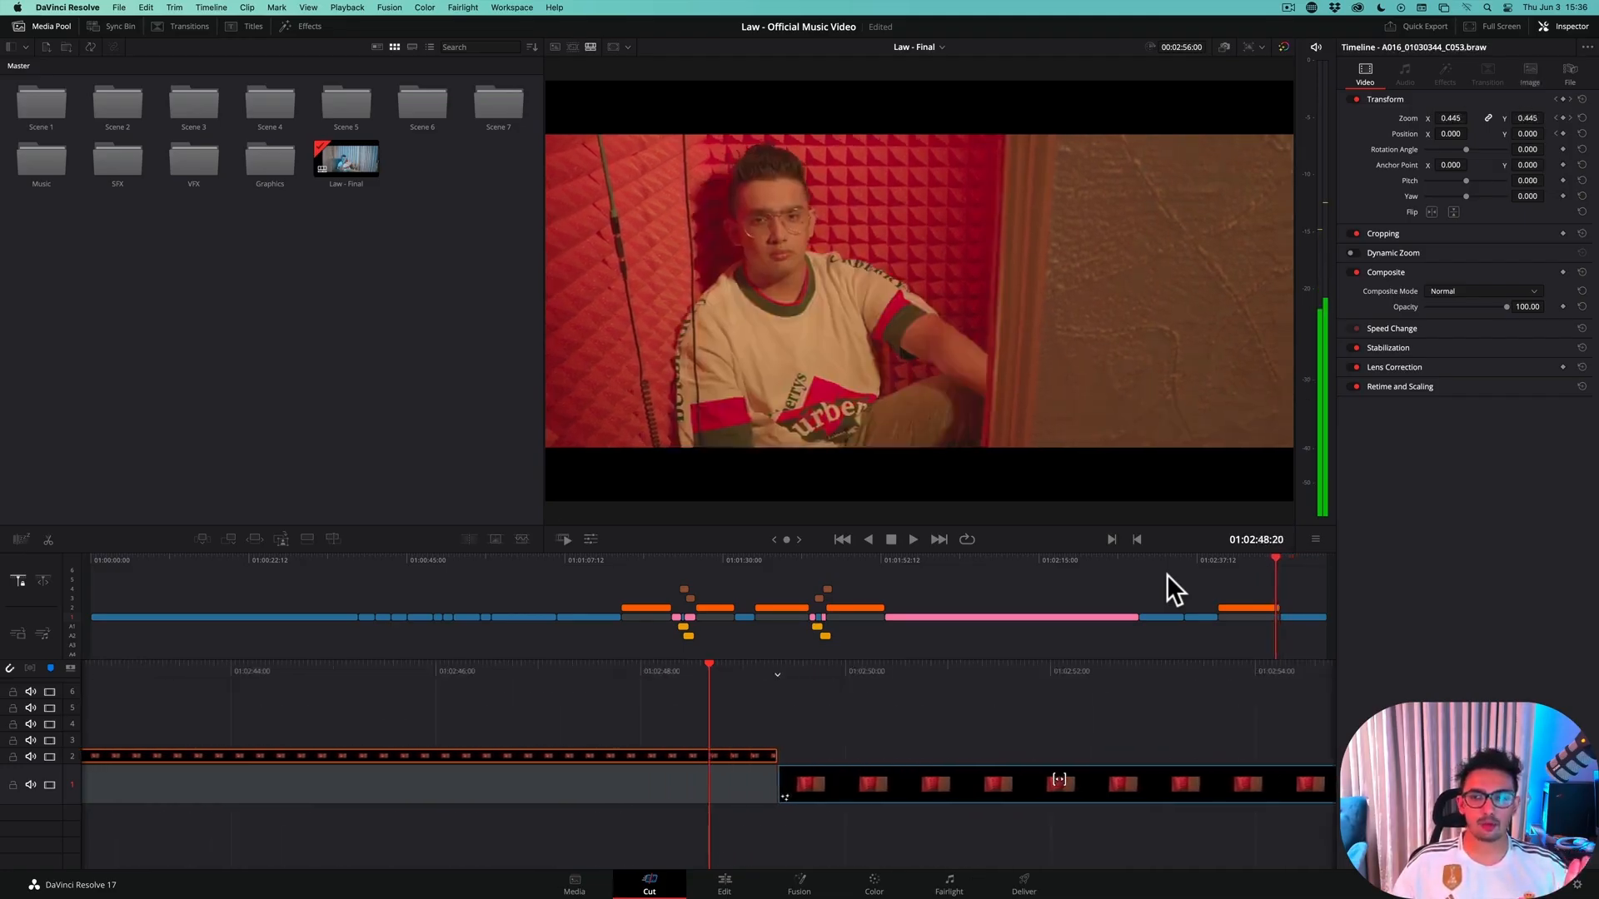
# Scrub back and forth over the cut between A016_01030344_C053.braw and Teleport Out VOX Room around 01:02:49 to examine the teleport
pyautogui.hscroll(-5, 1166, 573)
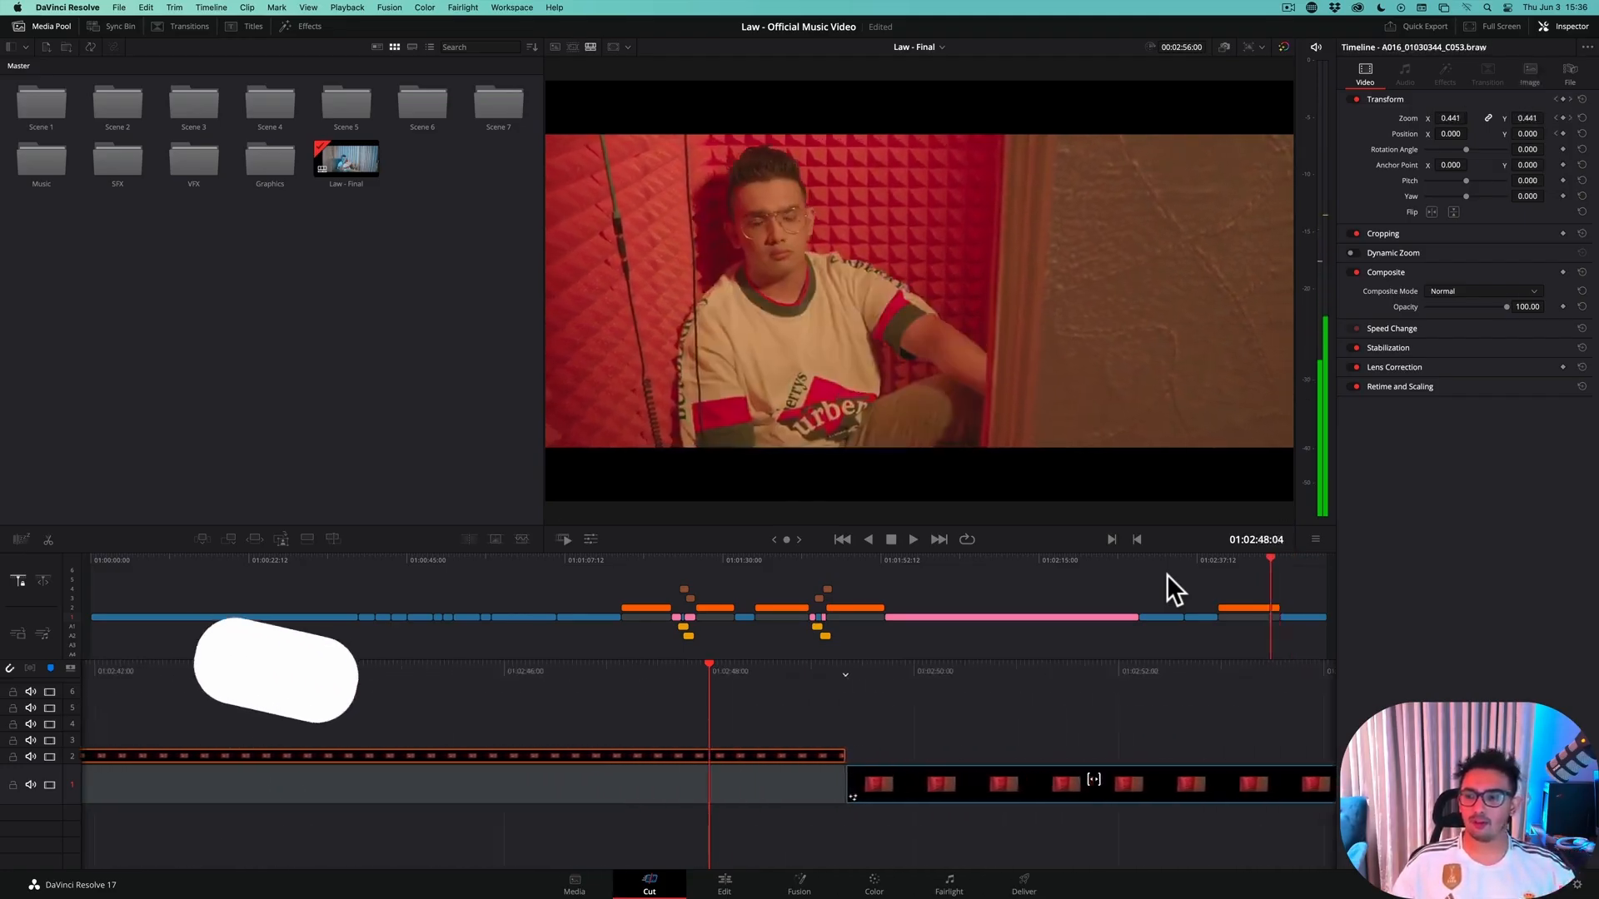
pyautogui.hscroll(3, 1166, 573)
pyautogui.hscroll(-1, 1166, 573)
pyautogui.hscroll(3, 1166, 573)
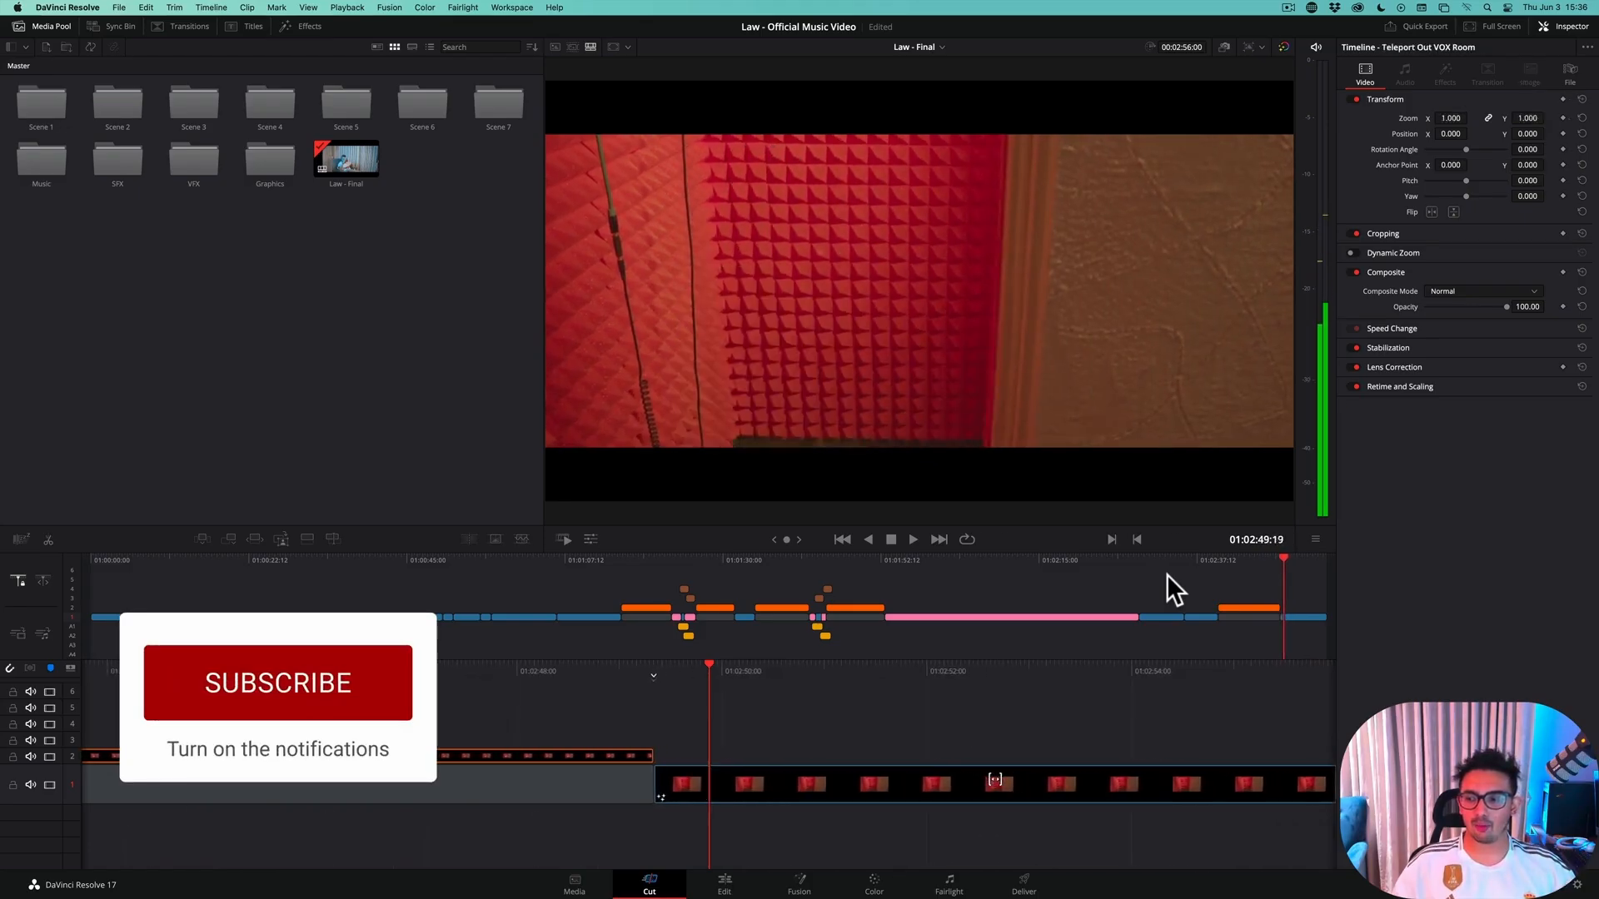
pyautogui.hscroll(-1, 1167, 573)
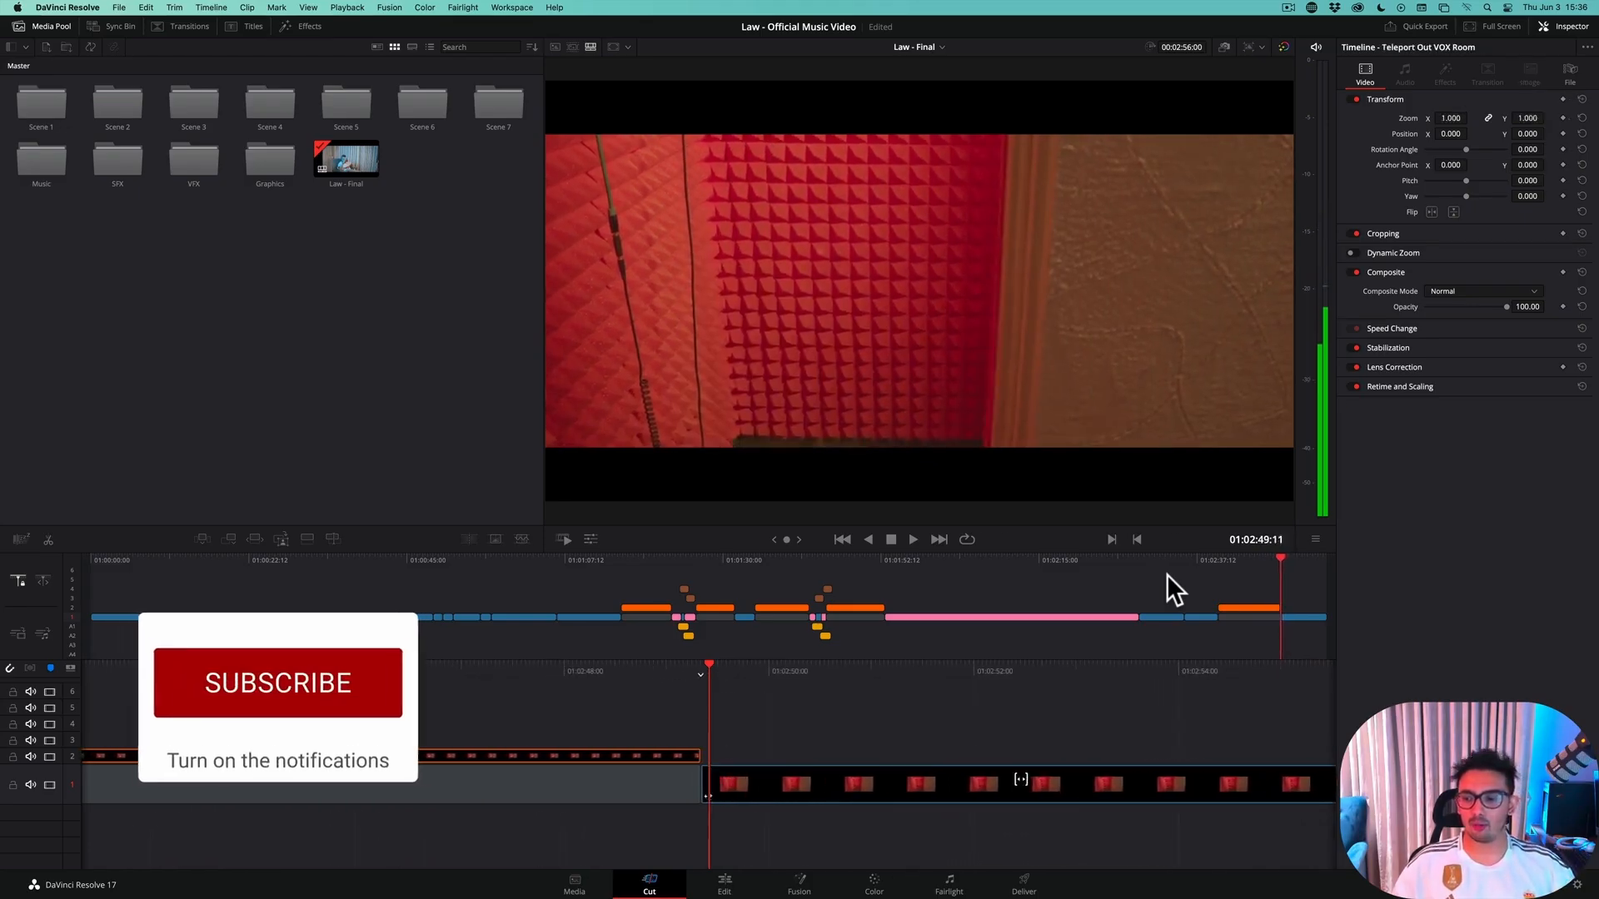
# Switch to the Edit page and play back and forth across the start of the Teleport Out VOX Room clip
pyautogui.click(704, 879)
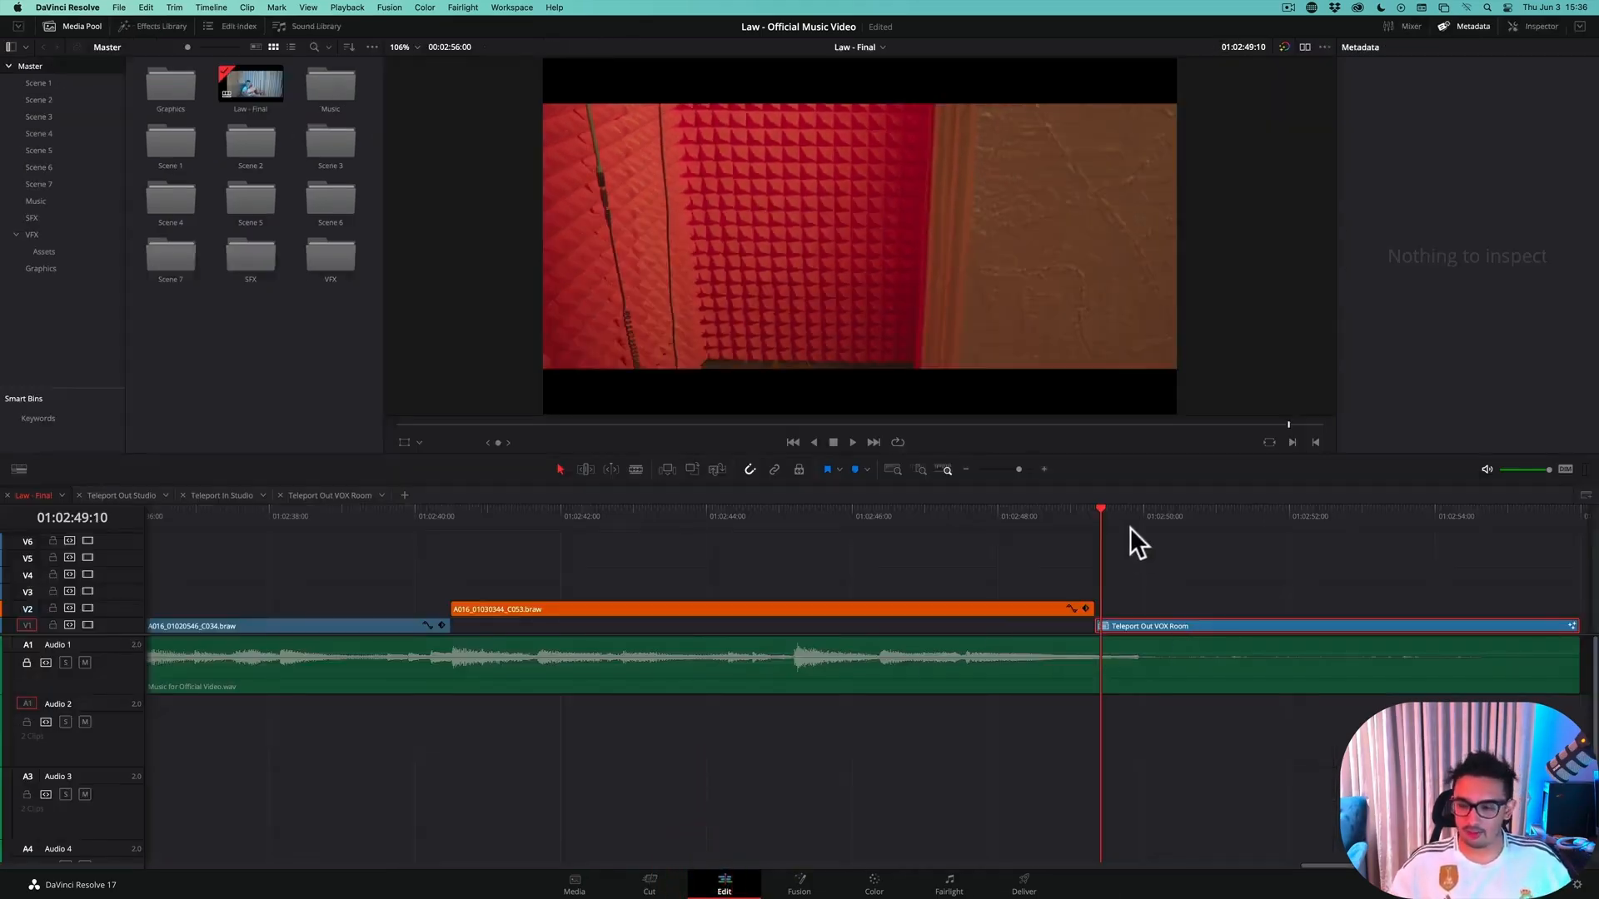
pyautogui.hscroll(3, 1130, 527)
pyautogui.hscroll(-1, 1130, 527)
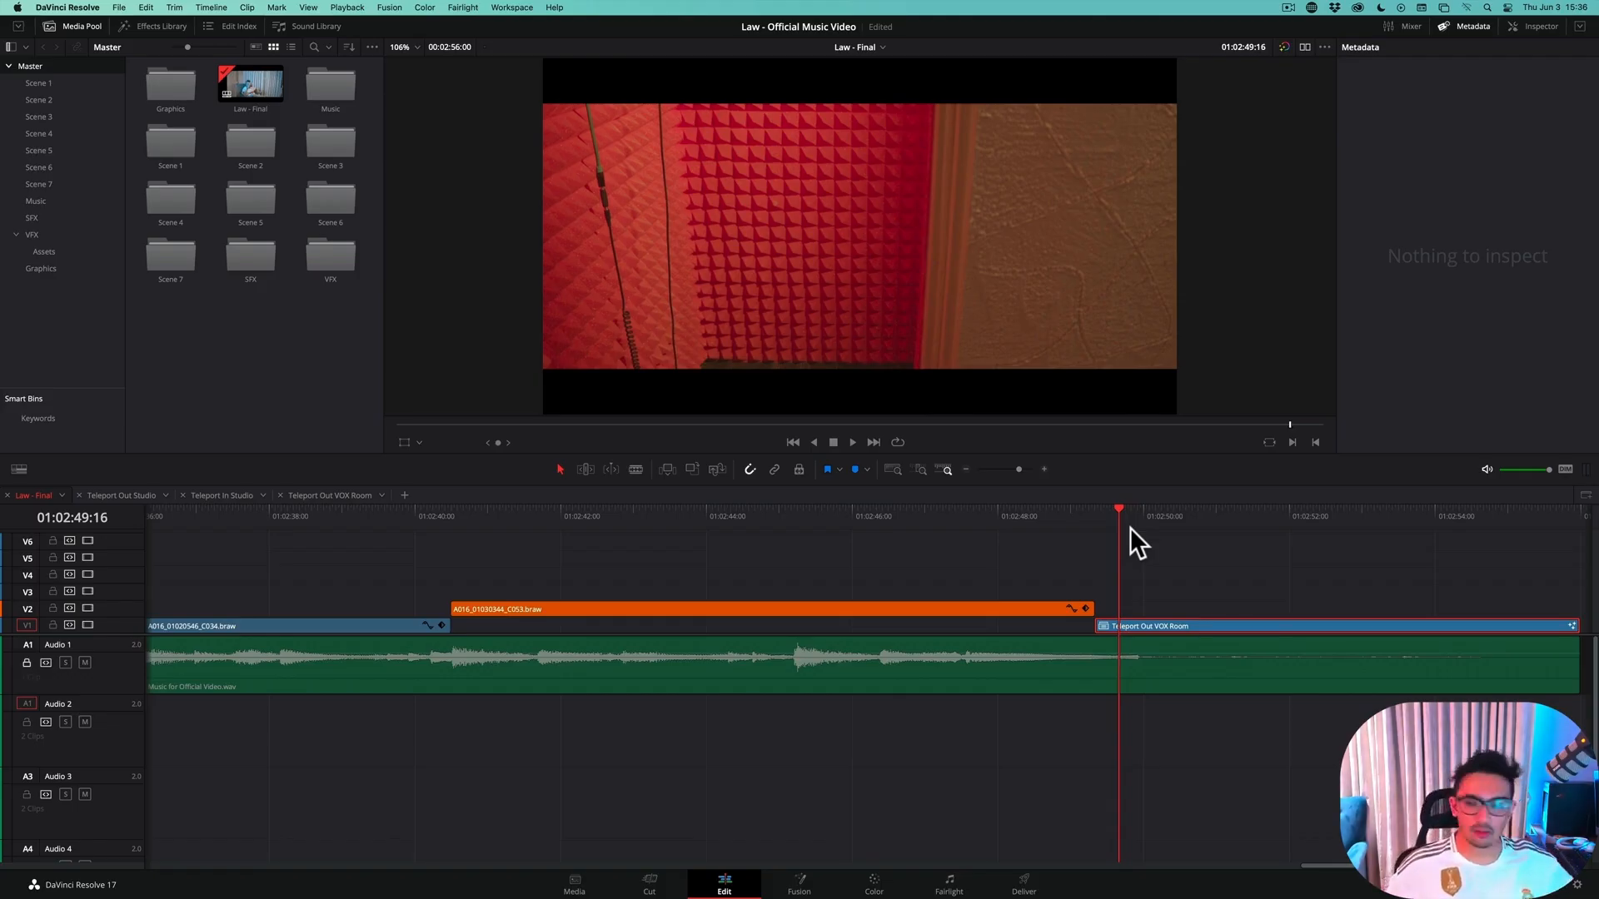
pyautogui.hscroll(-3, 1131, 527)
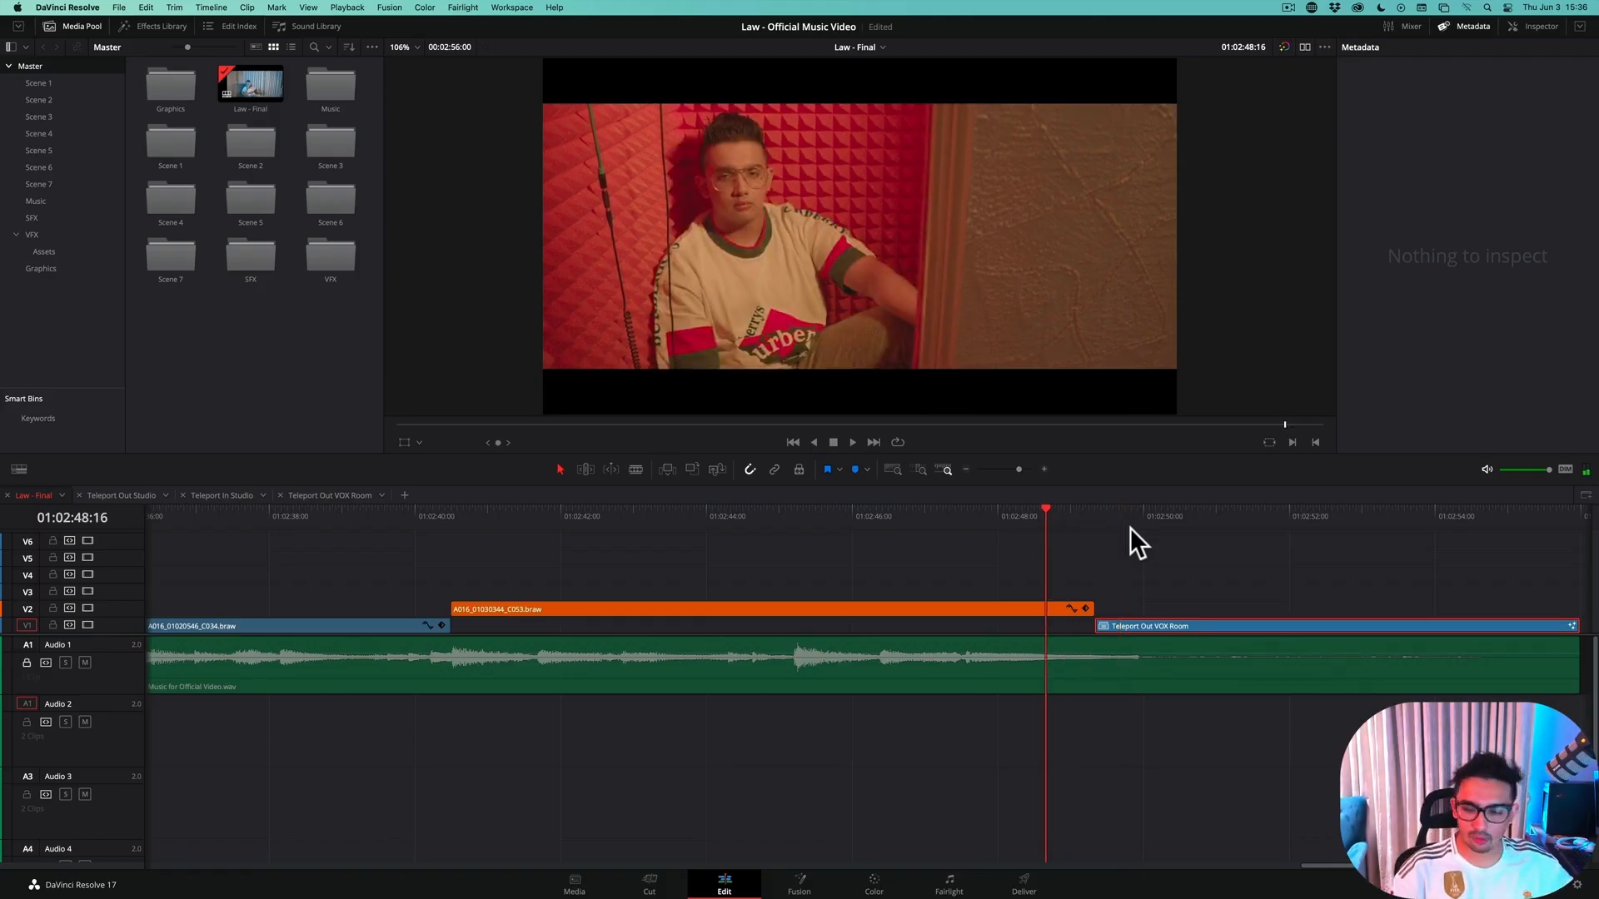
pyautogui.press('space')
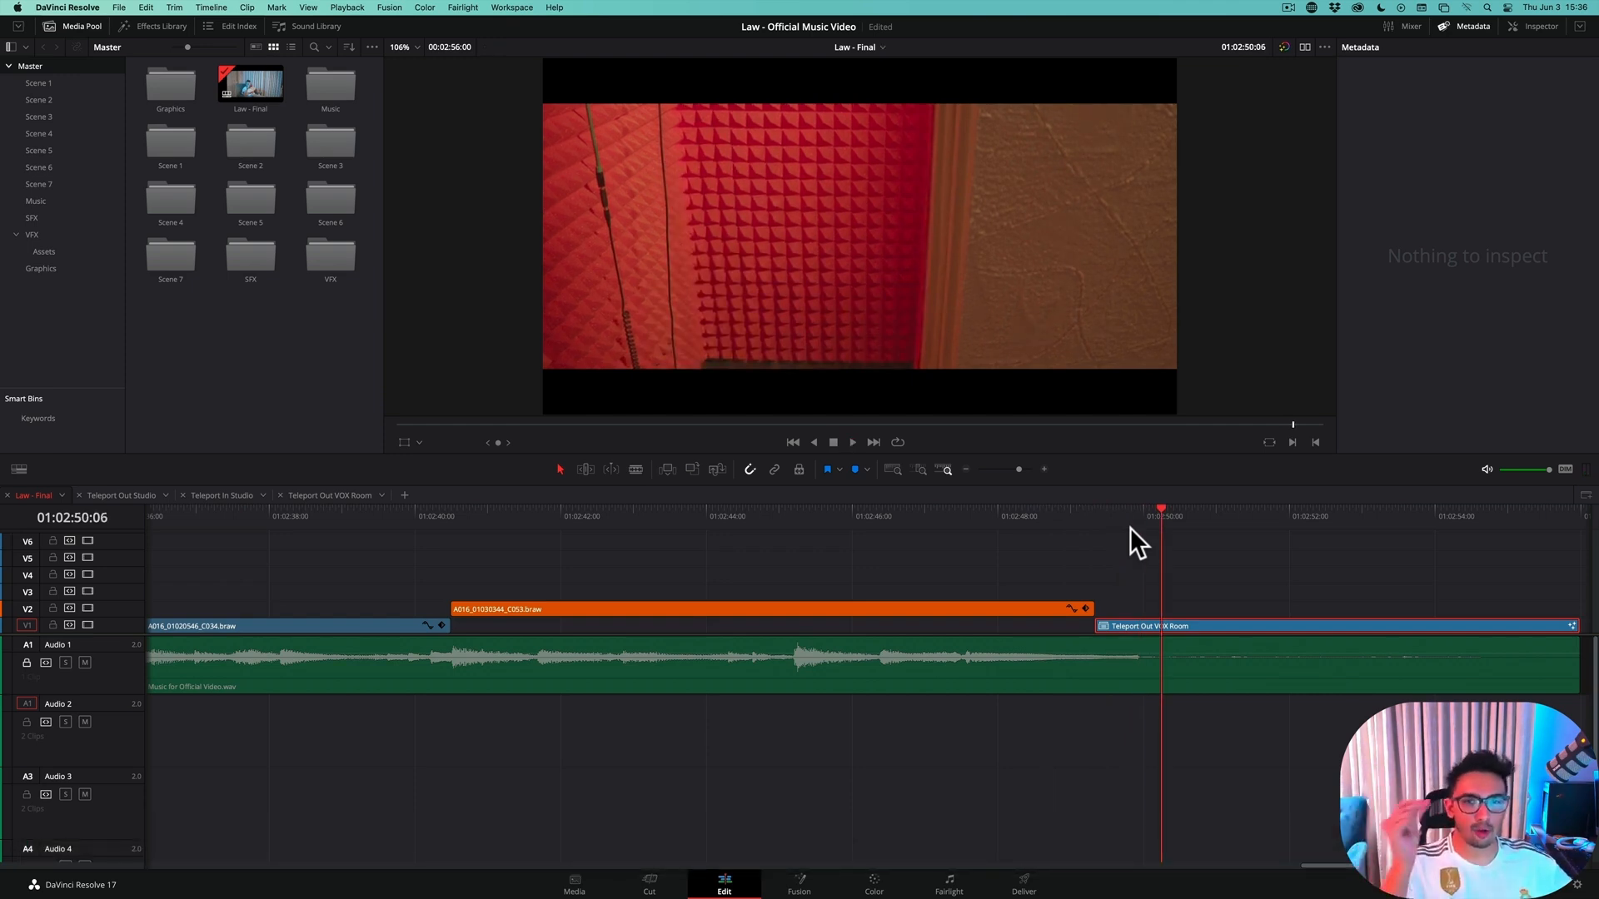
pyautogui.press('j')
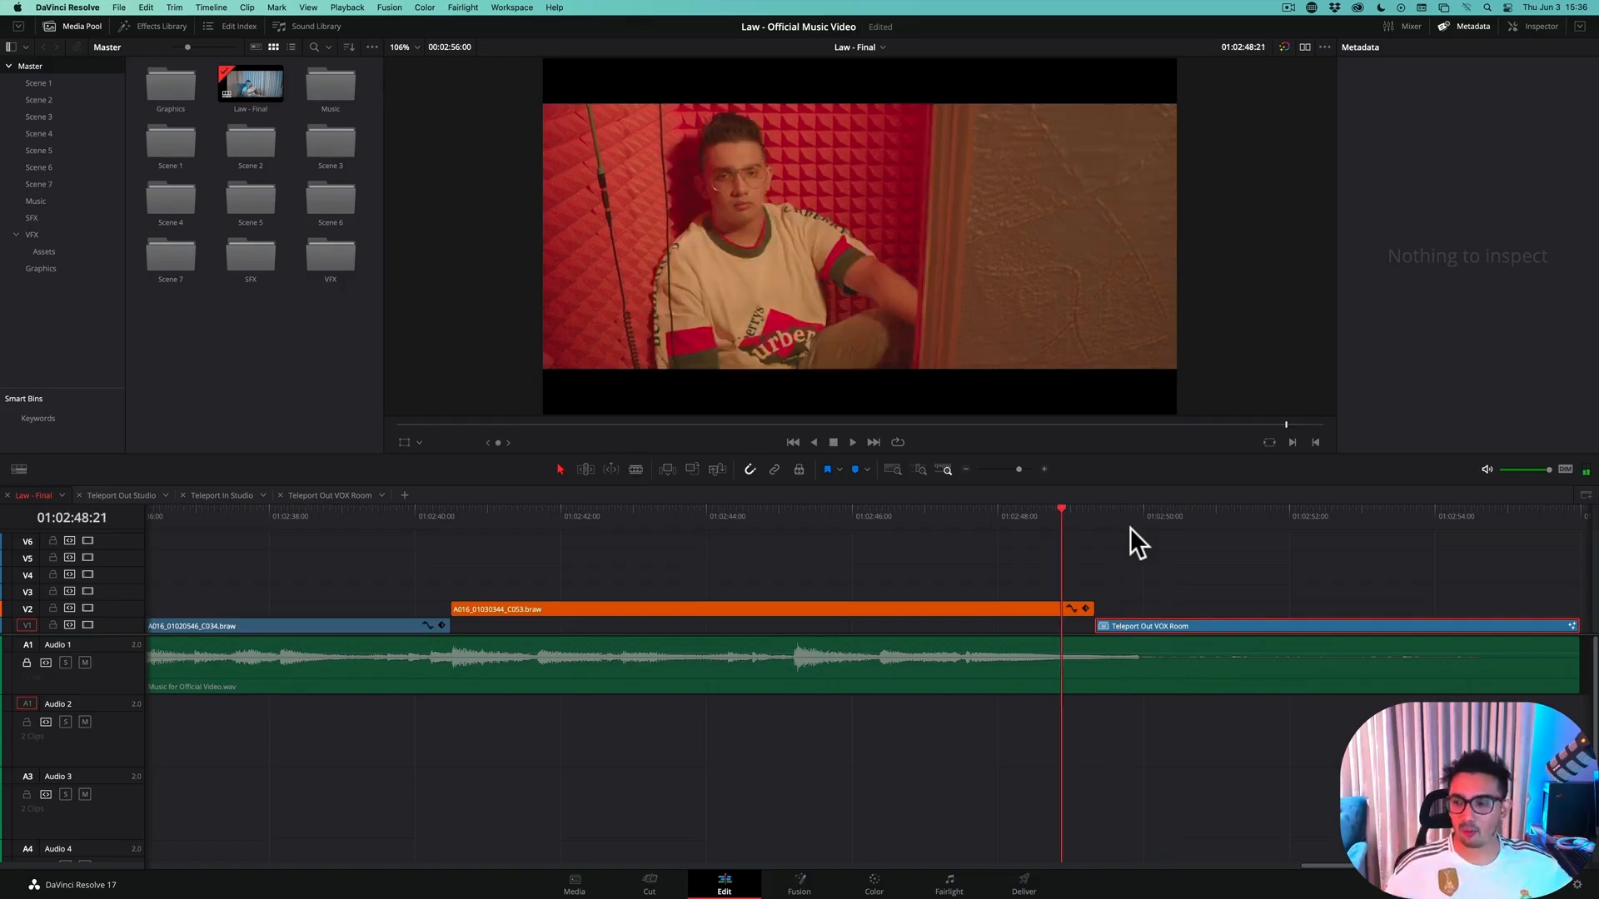
pyautogui.press('l')
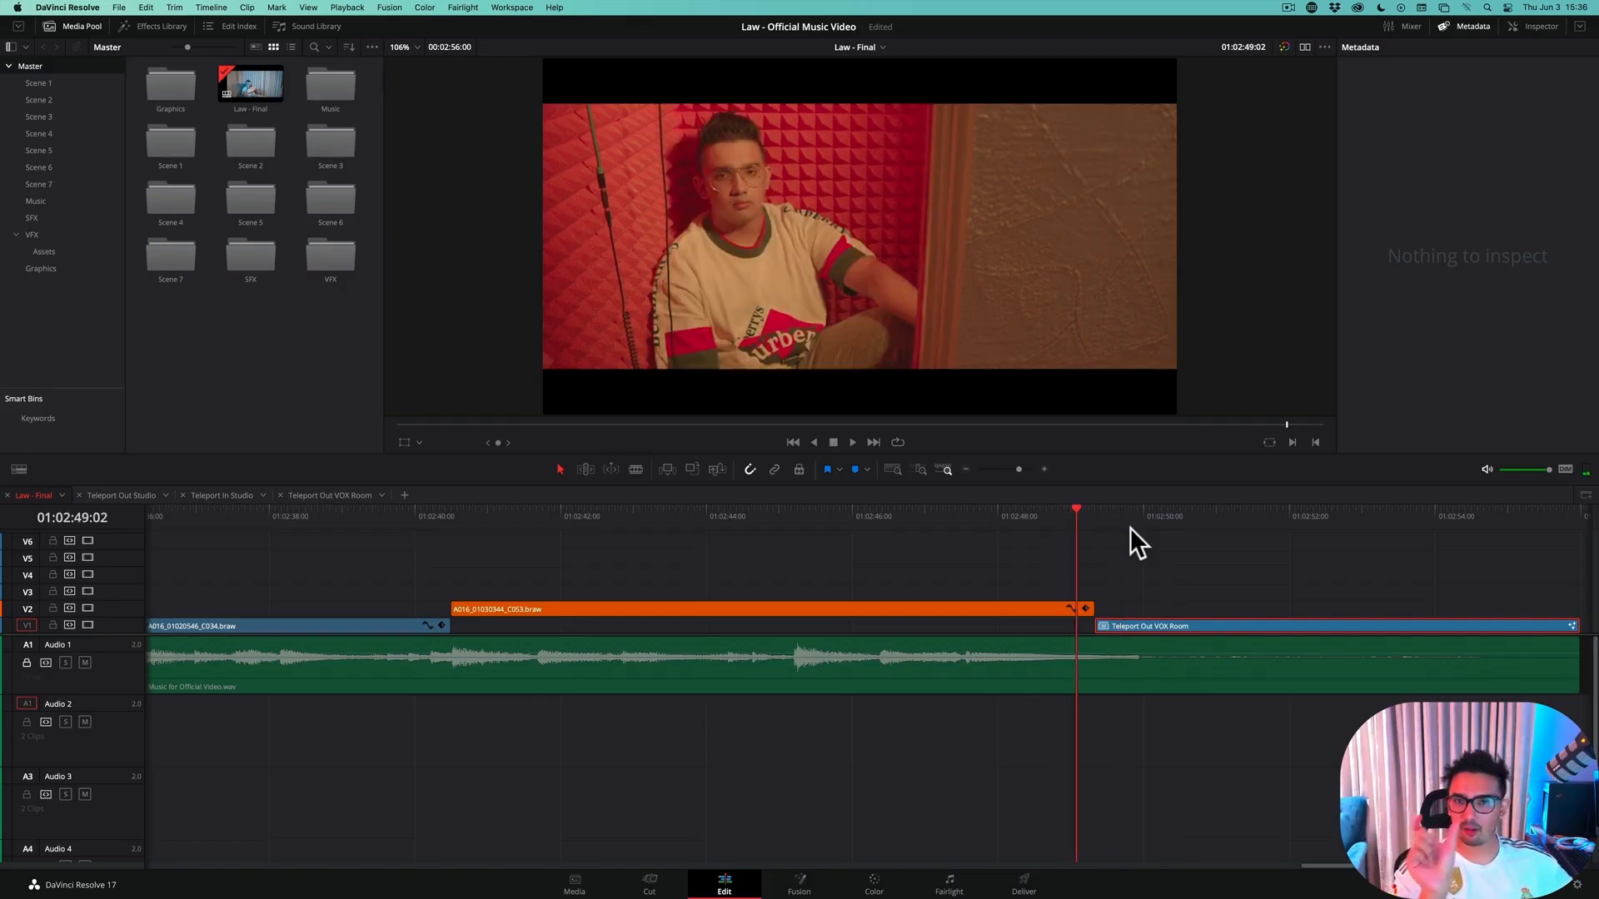
# Advance frame by frame across the start of Teleport Out VOX Room to examine how the man disappears
pyautogui.press('Right')
pyautogui.press('Right')
pyautogui.press('Right')
pyautogui.press('Right')
pyautogui.press('Right')
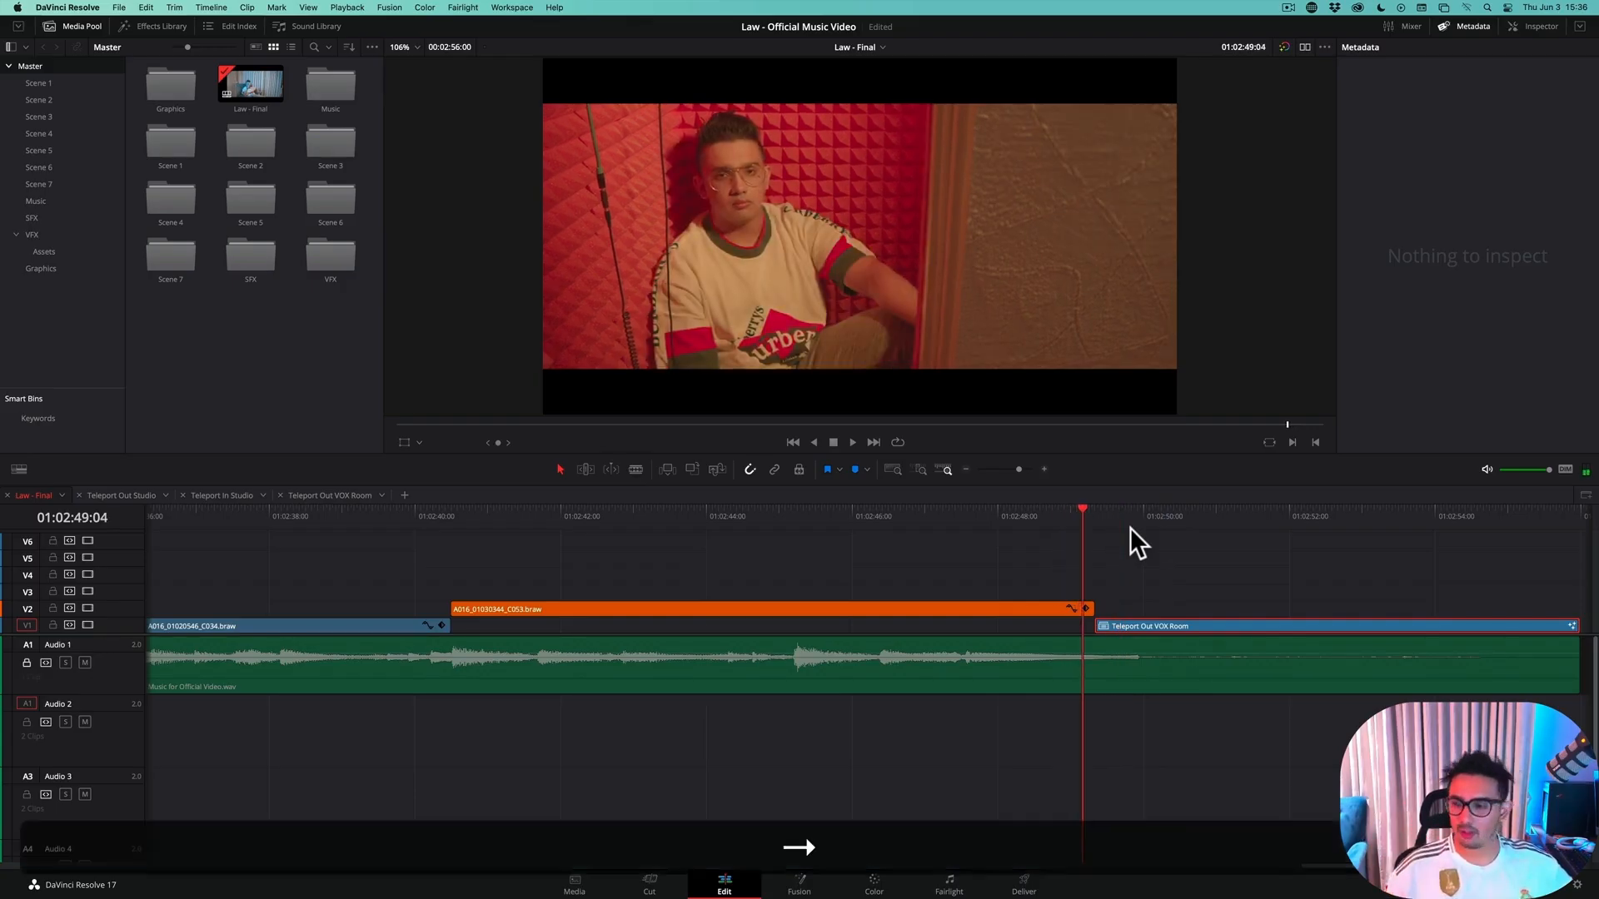
pyautogui.press('Right')
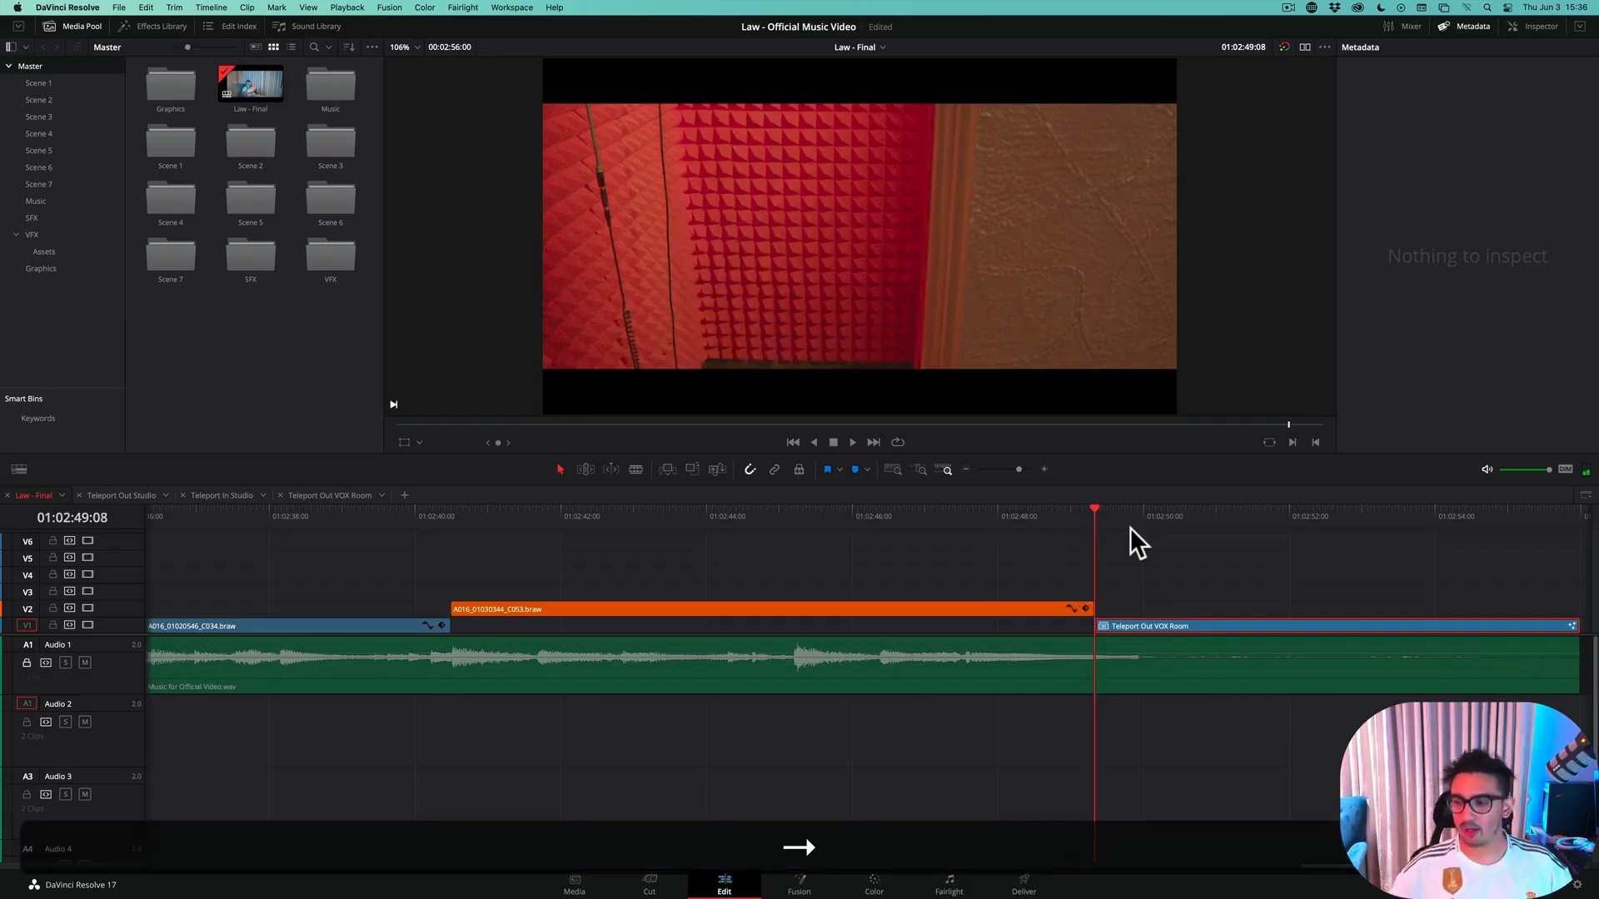
pyautogui.press('Right')
pyautogui.press('Right')
pyautogui.press('Right')
pyautogui.press('Right')
pyautogui.press('Right')
pyautogui.press('Right')
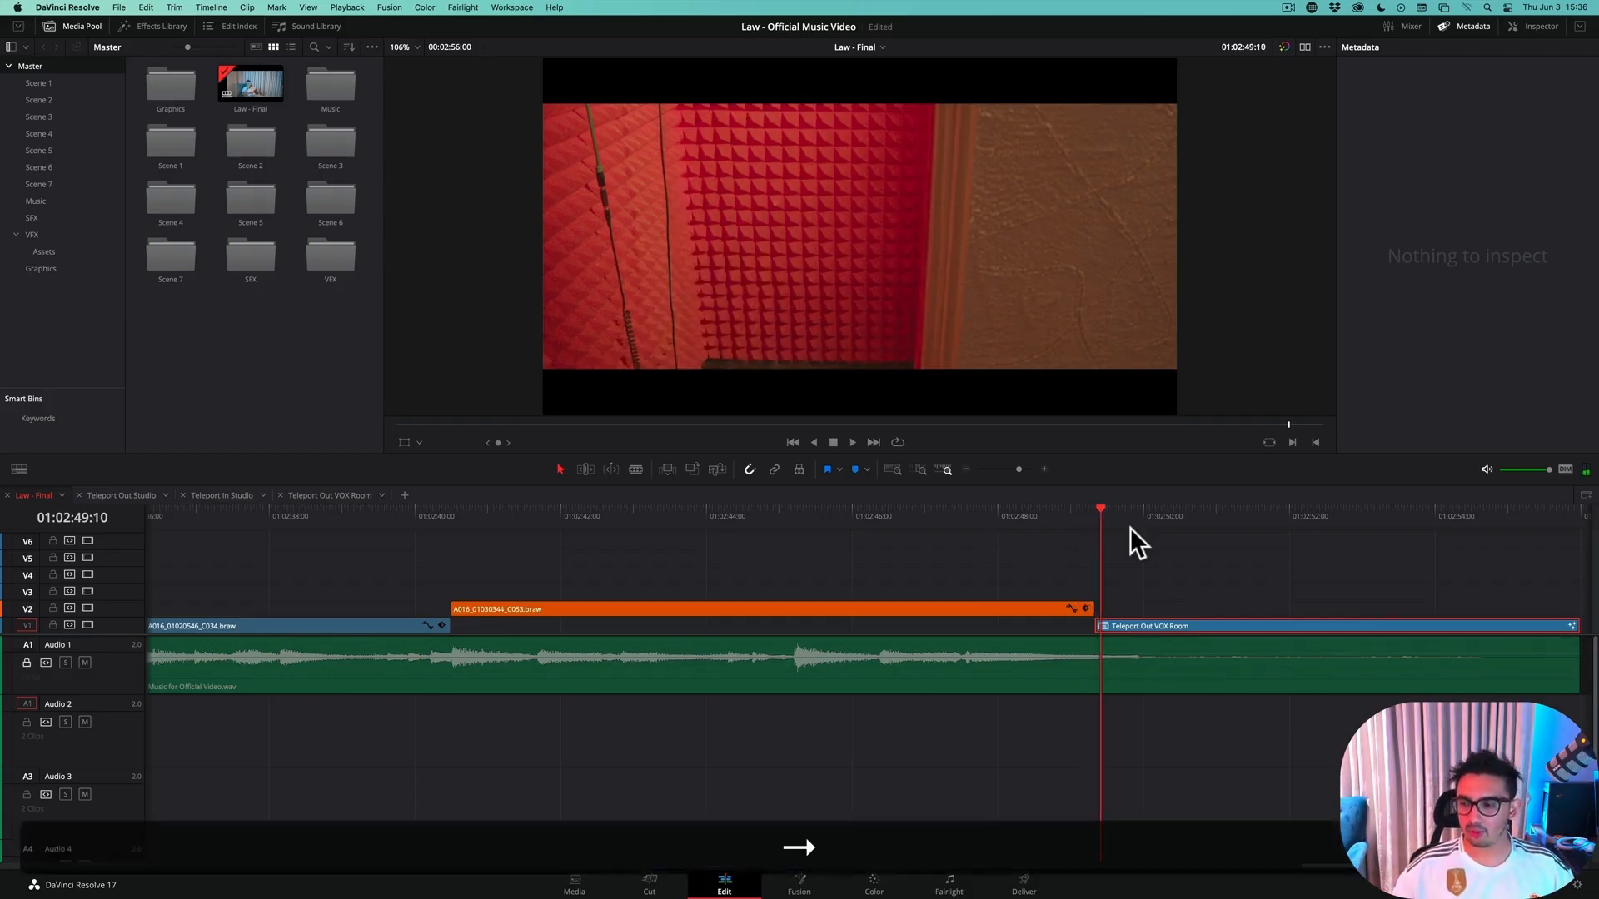
pyautogui.press('Right')
pyautogui.press('Right')
pyautogui.press('Right')
pyautogui.press('Right')
pyautogui.press('Right')
pyautogui.press('Right')
pyautogui.press('Right')
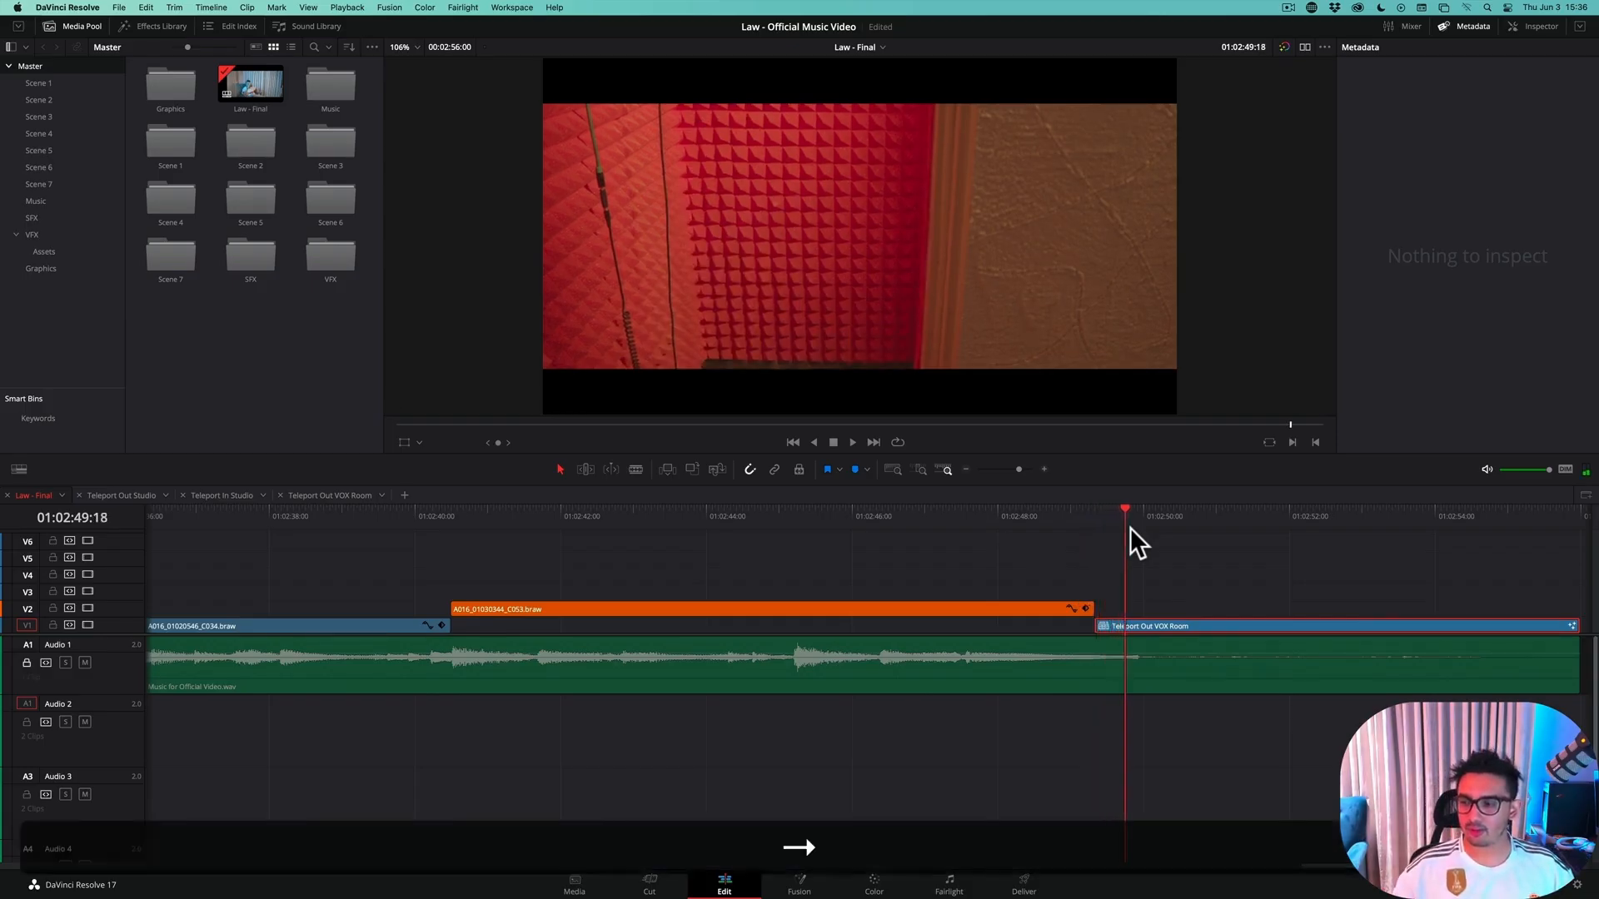
pyautogui.press('Right')
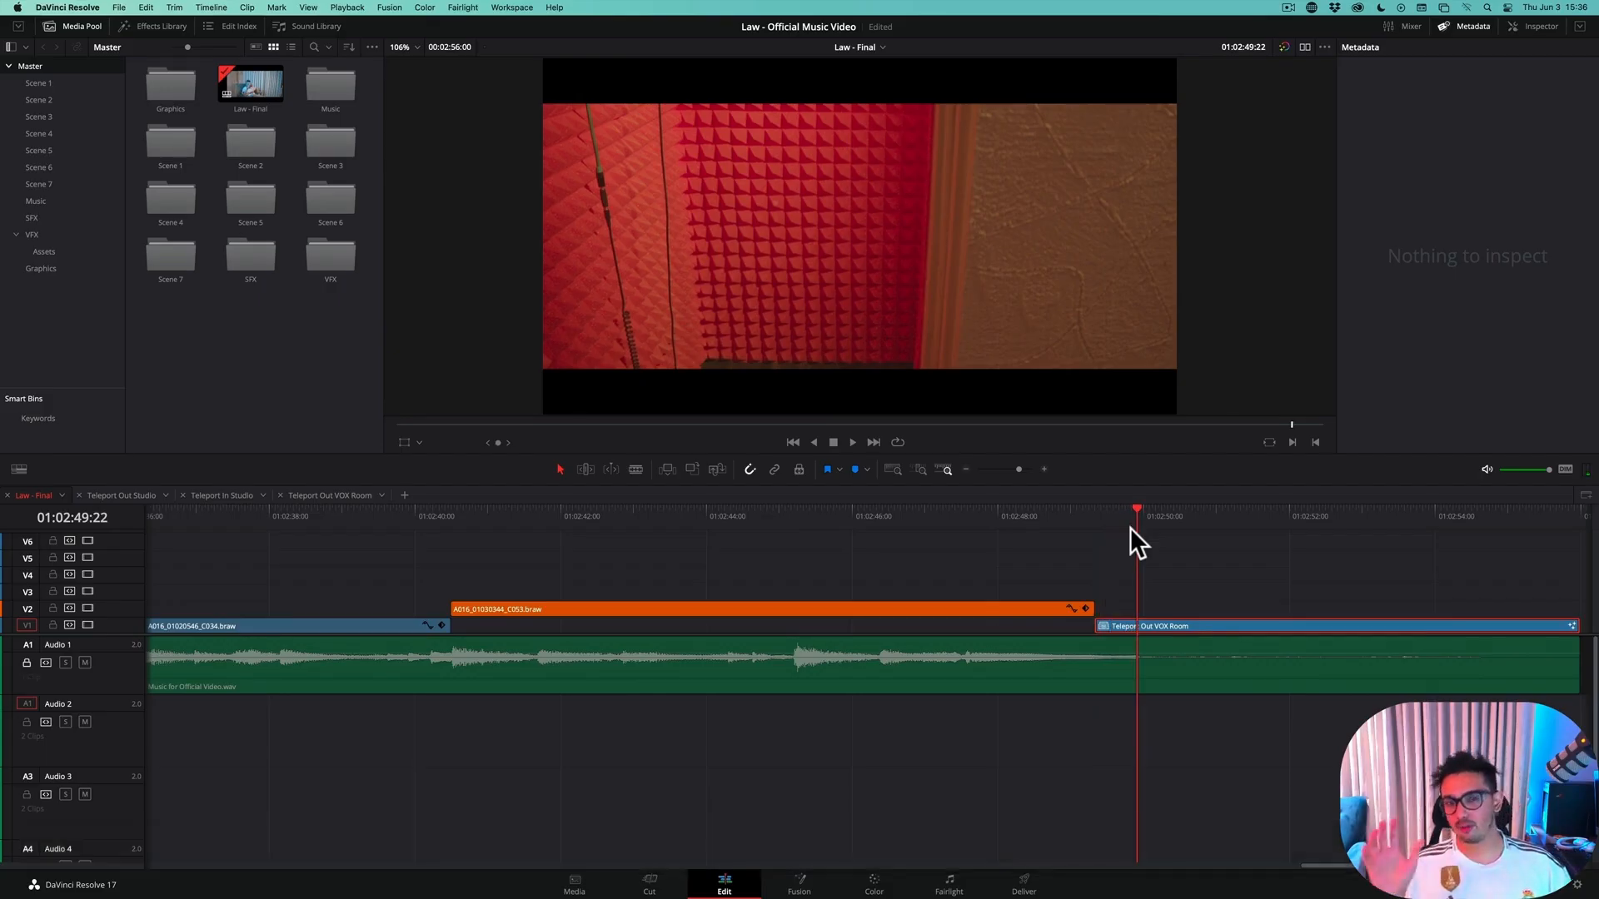
# Place the playhead at 01:02:49:11 on the Teleport Out VOX Room clip and open that clip in its own timeline
pyautogui.moveTo(1125, 508); pyautogui.dragTo(1104, 543)
pyautogui.press('Left')
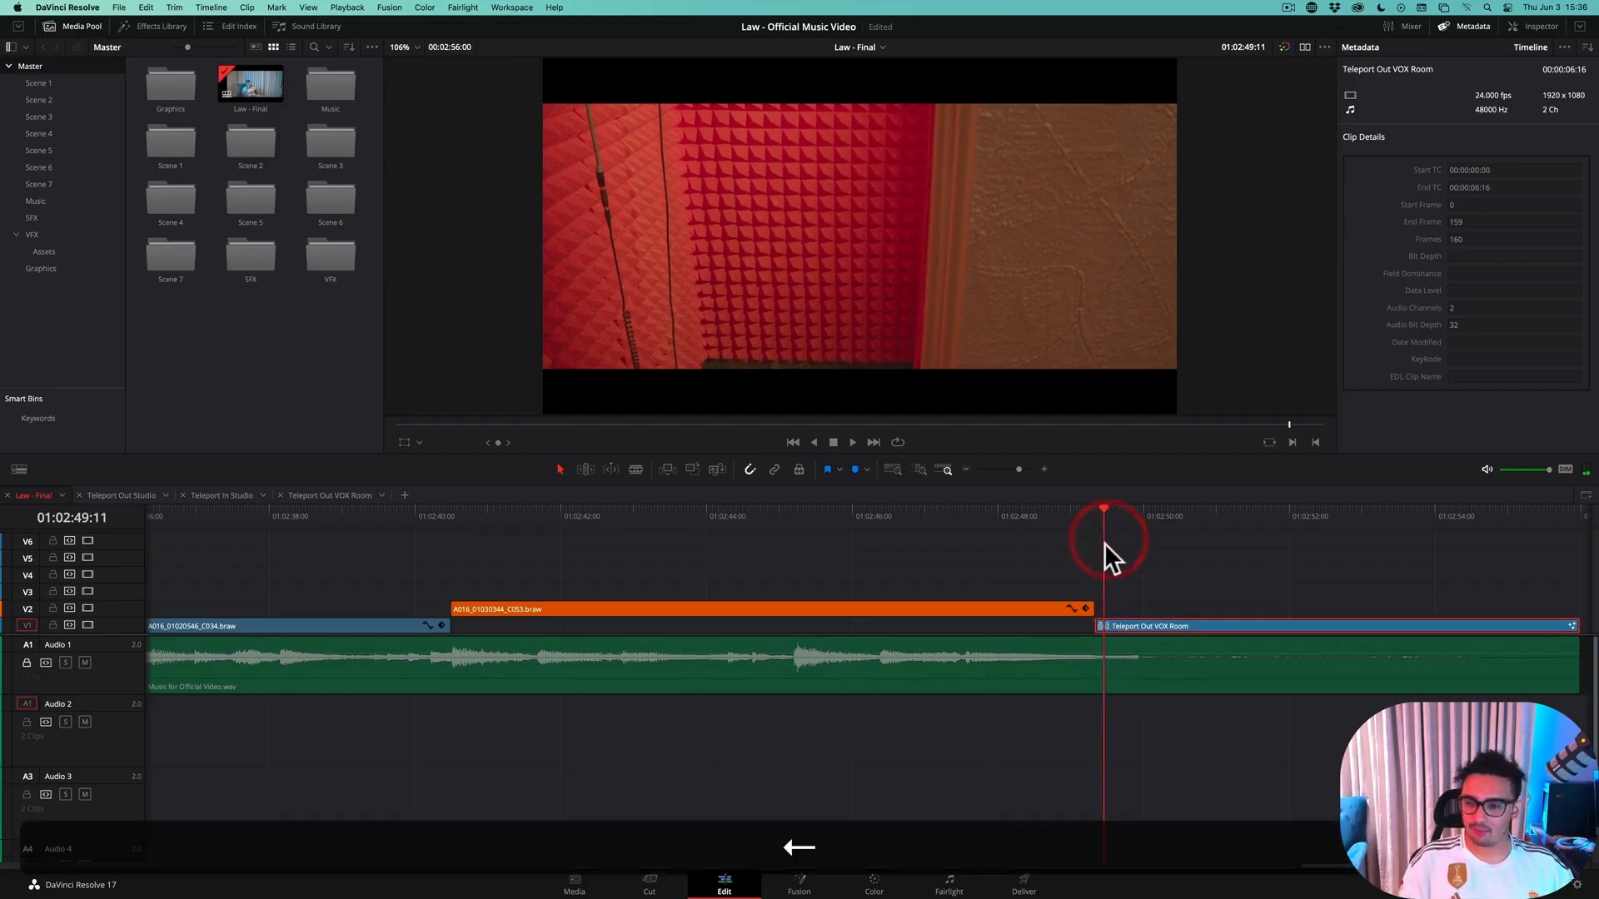
pyautogui.press('Right')
pyautogui.press('Left')
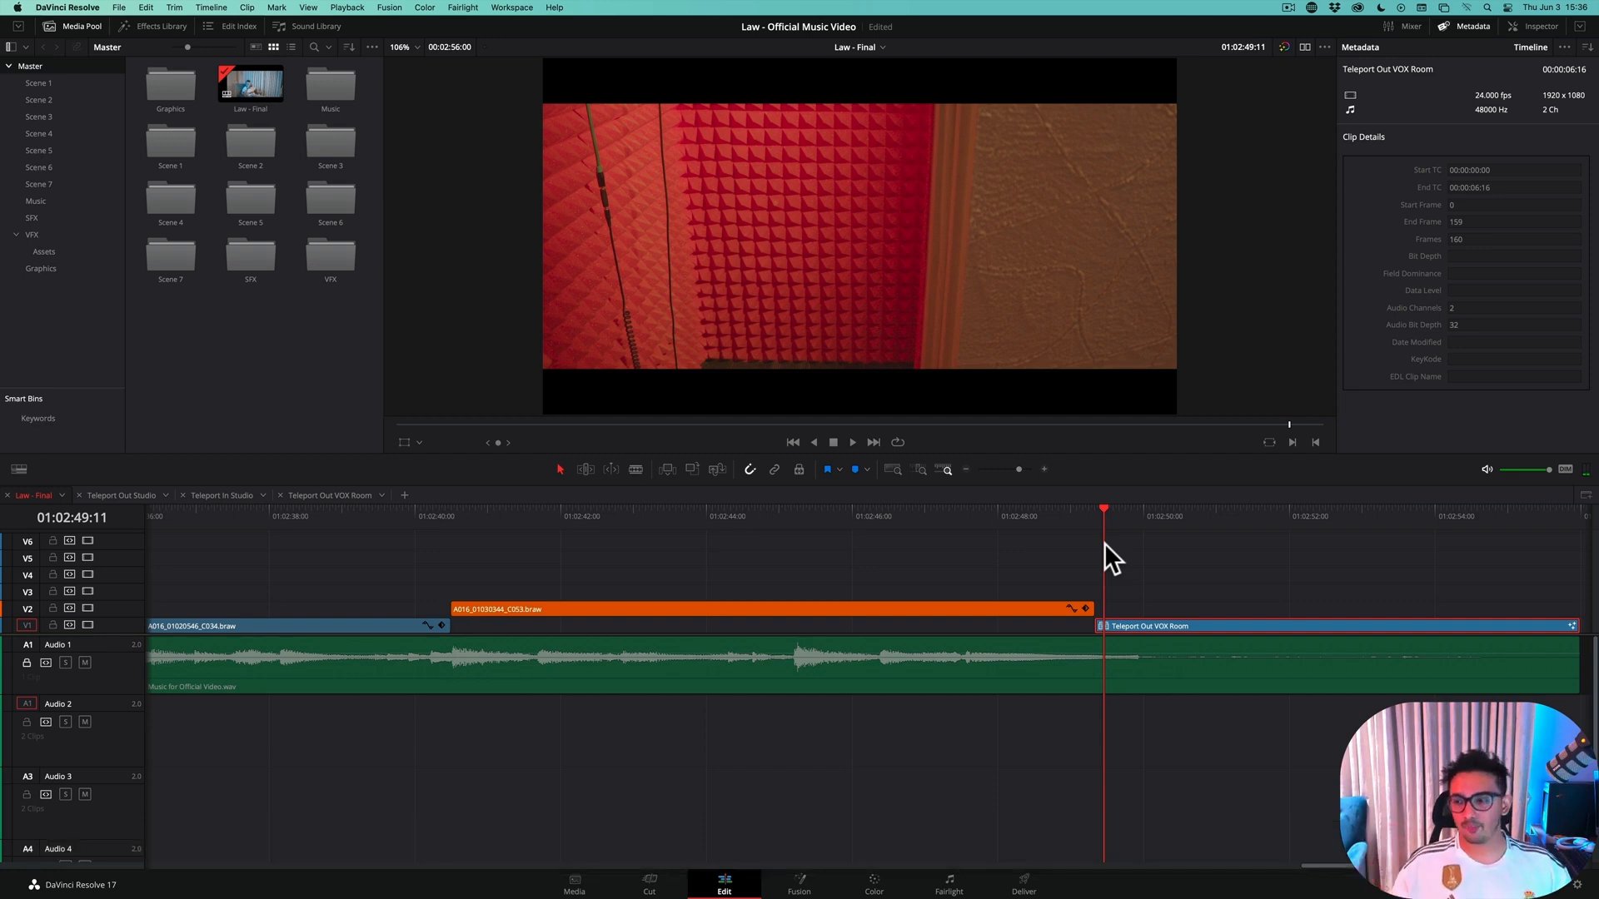
pyautogui.rightClick(1152, 625)
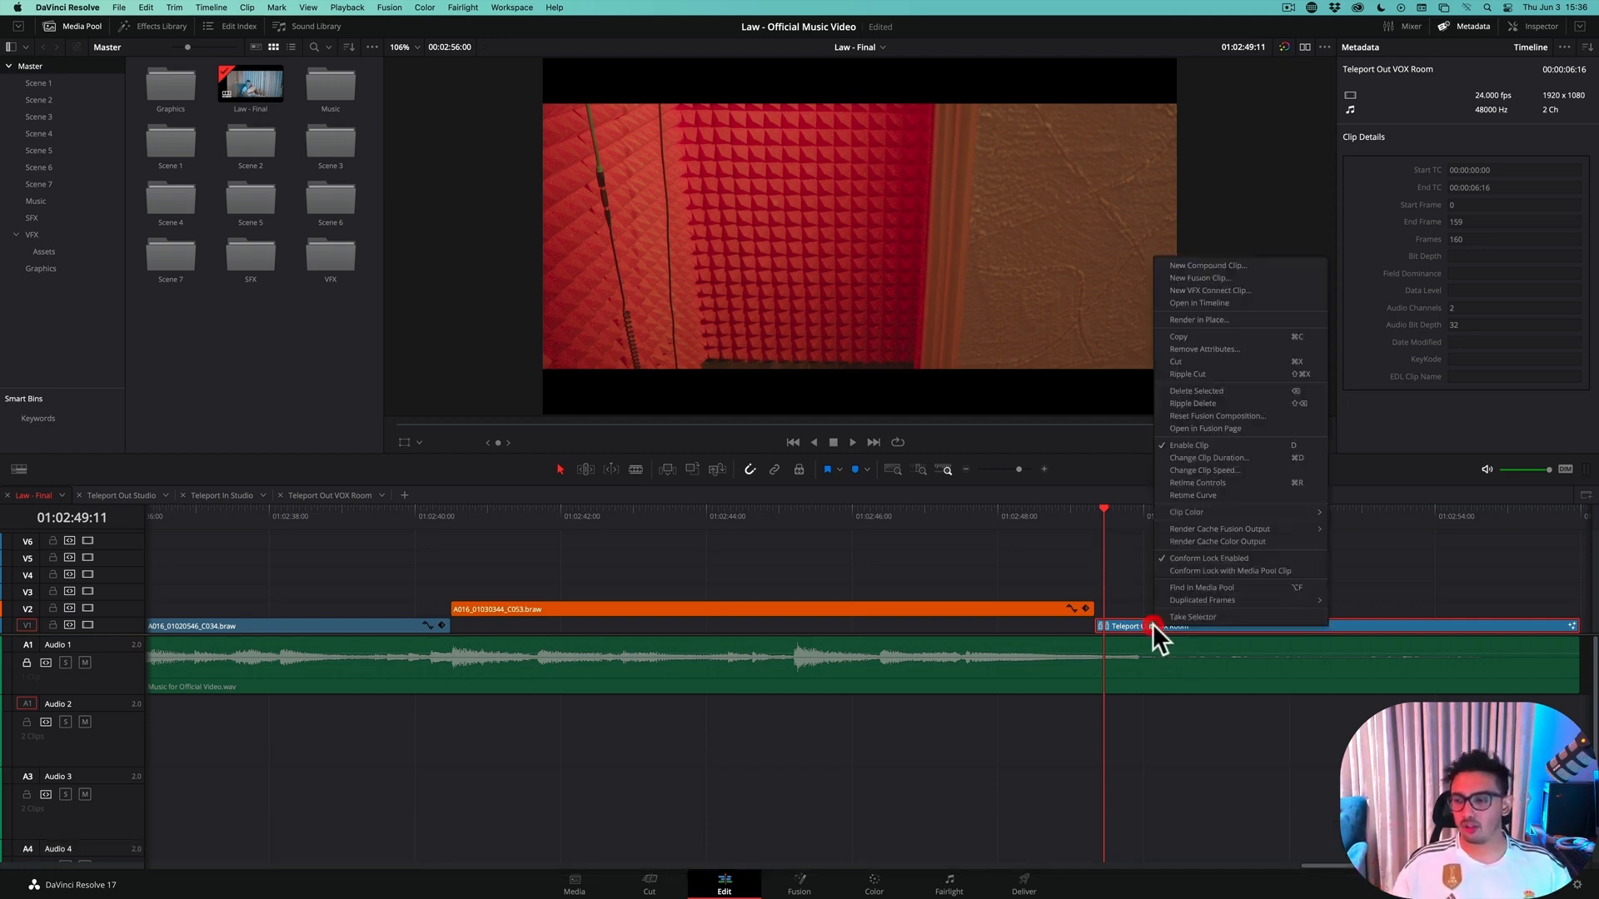
pyautogui.click(1211, 302)
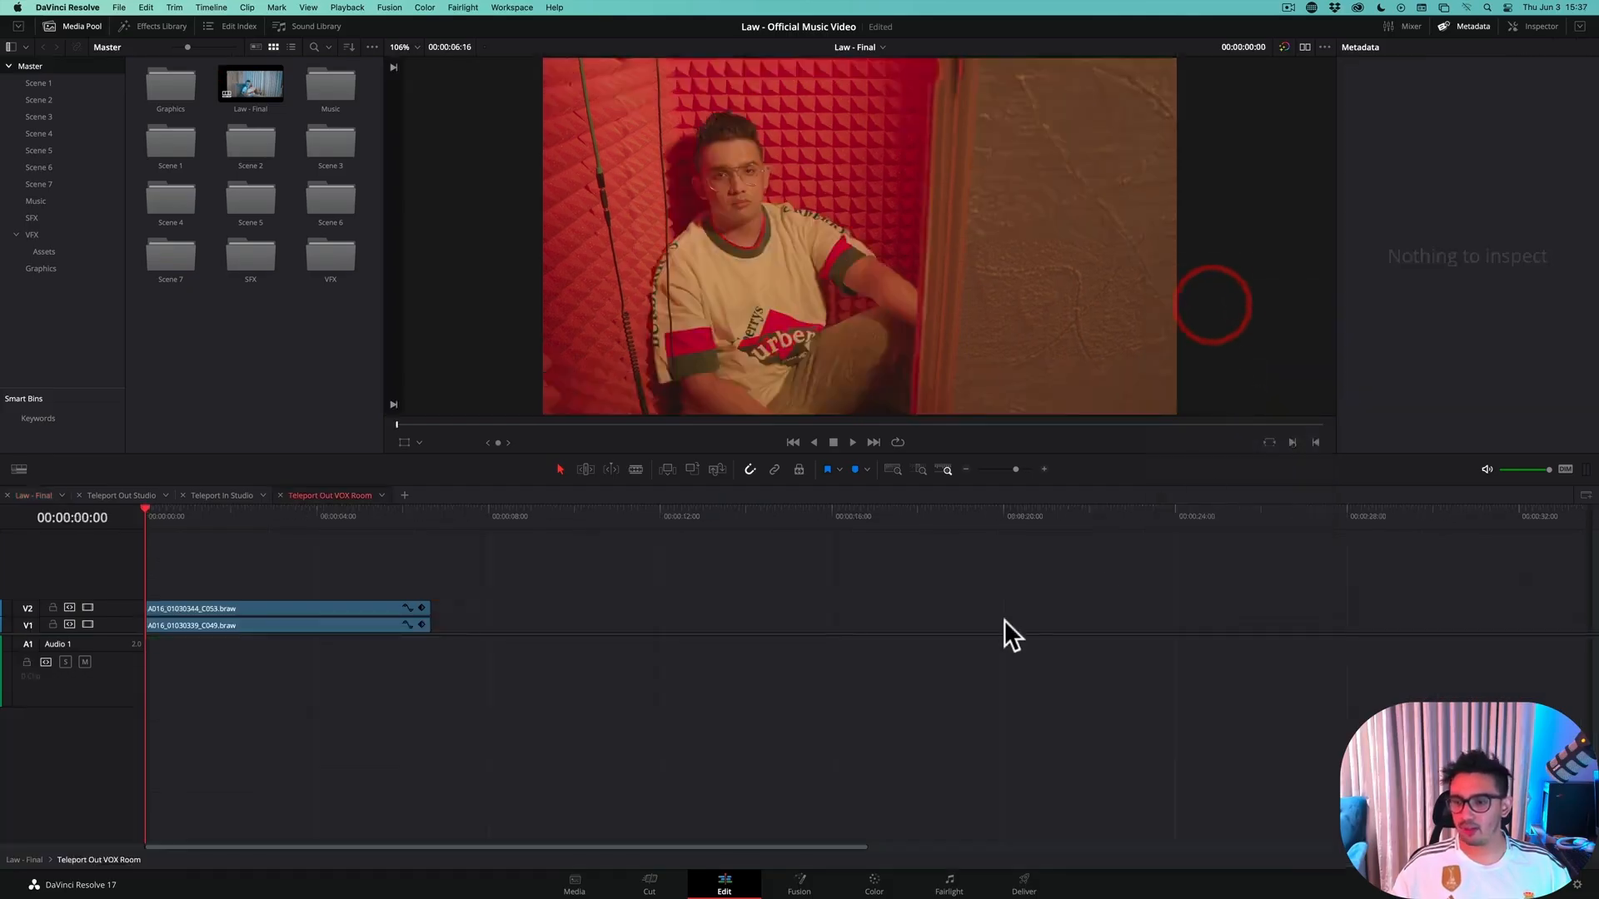
# Compare the stacked shots by repeatedly disabling and enabling A016_01030344_C053.braw on V2 above A016_01030339_C049.braw, leaving it enabled
pyautogui.click(223, 606)
pyautogui.click(239, 685)
pyautogui.click(186, 607)
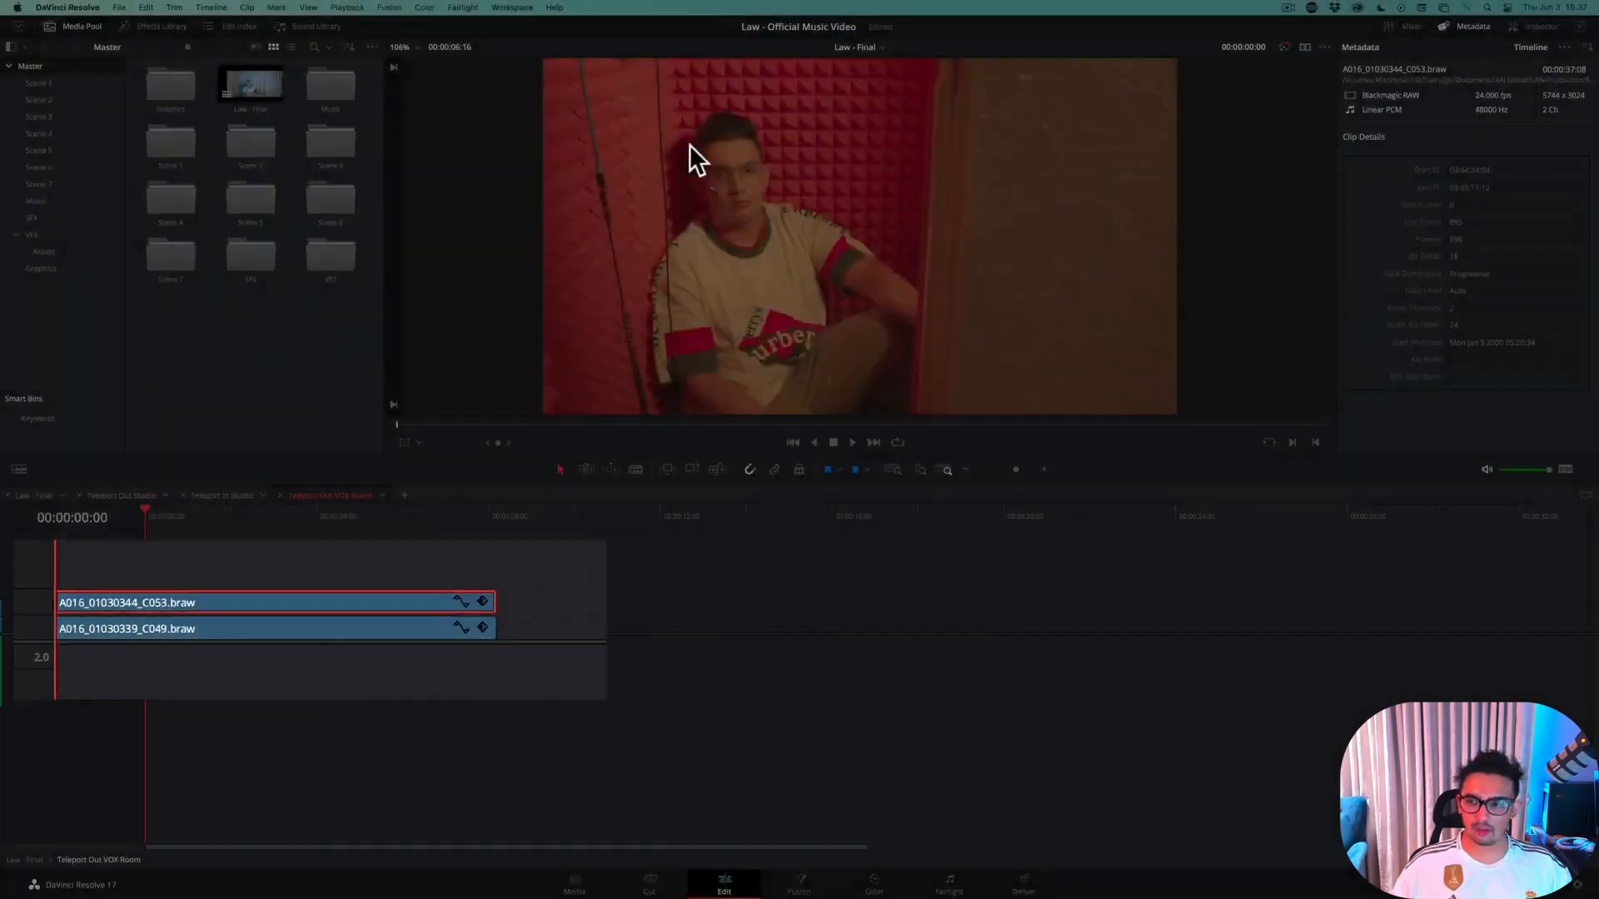
pyautogui.press('d')
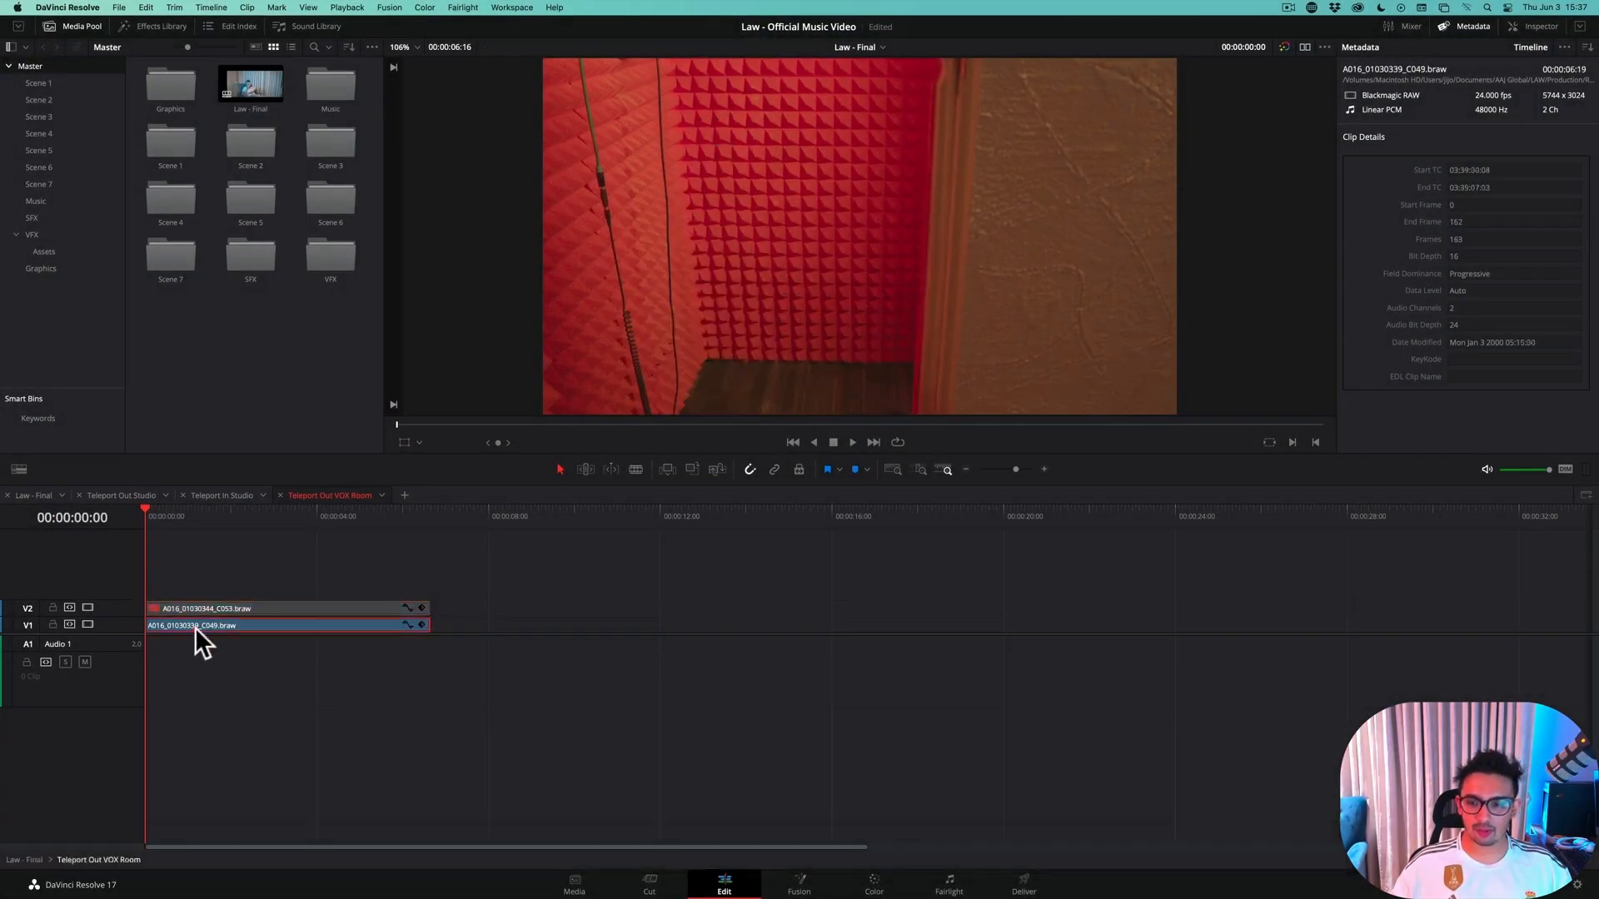
pyautogui.click(179, 621)
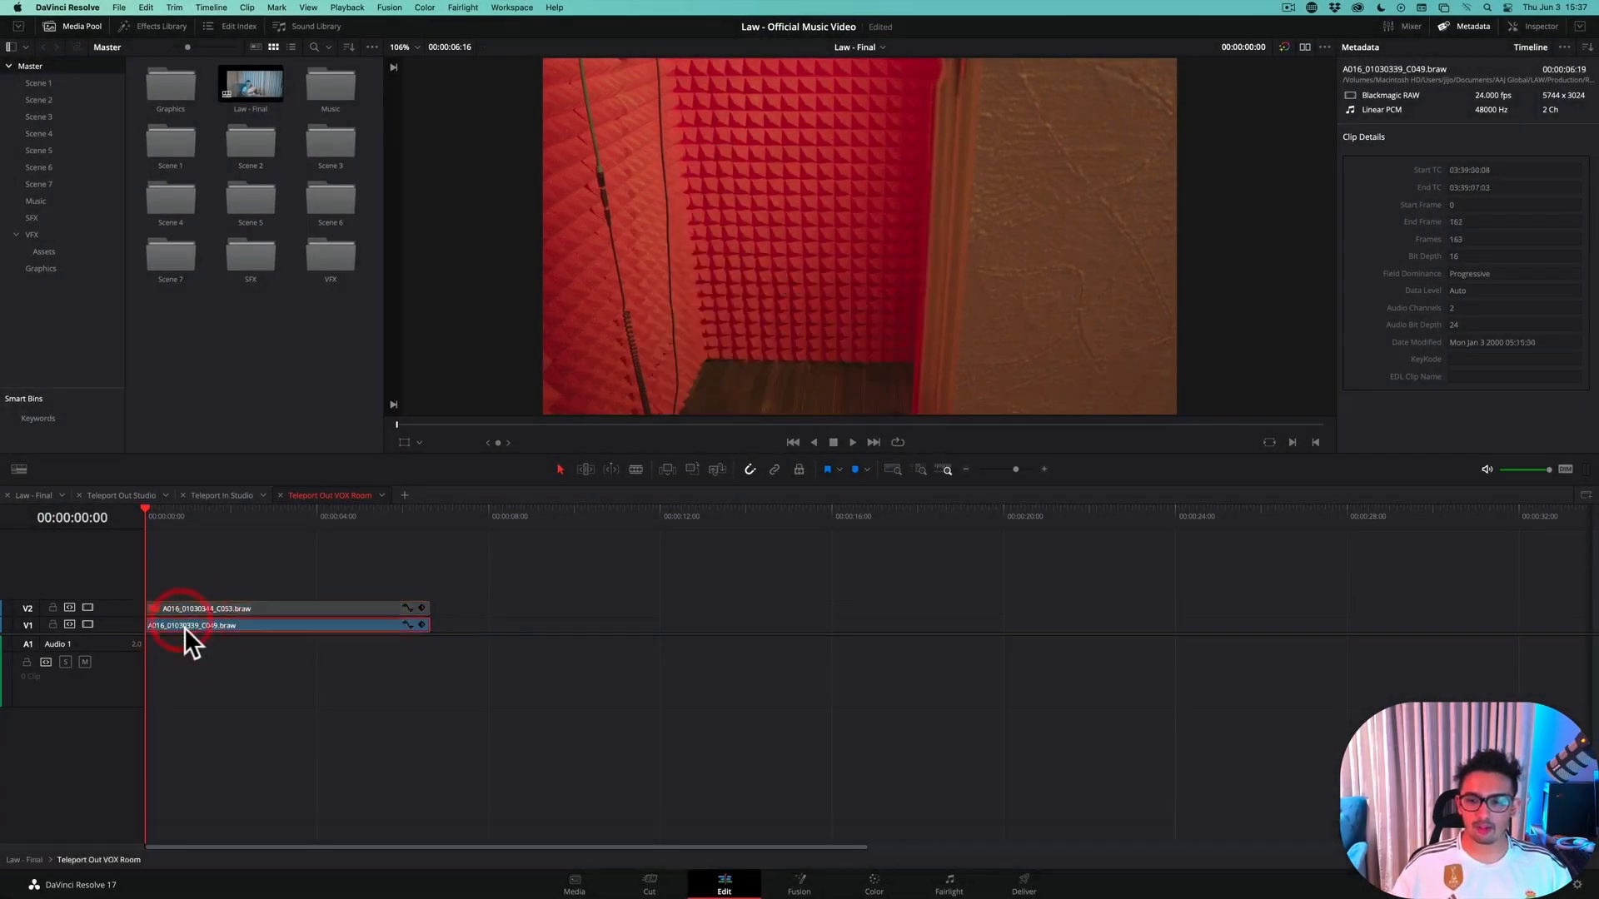
pyautogui.click(187, 607)
pyautogui.press('d')
pyautogui.press('d')
pyautogui.press('d')
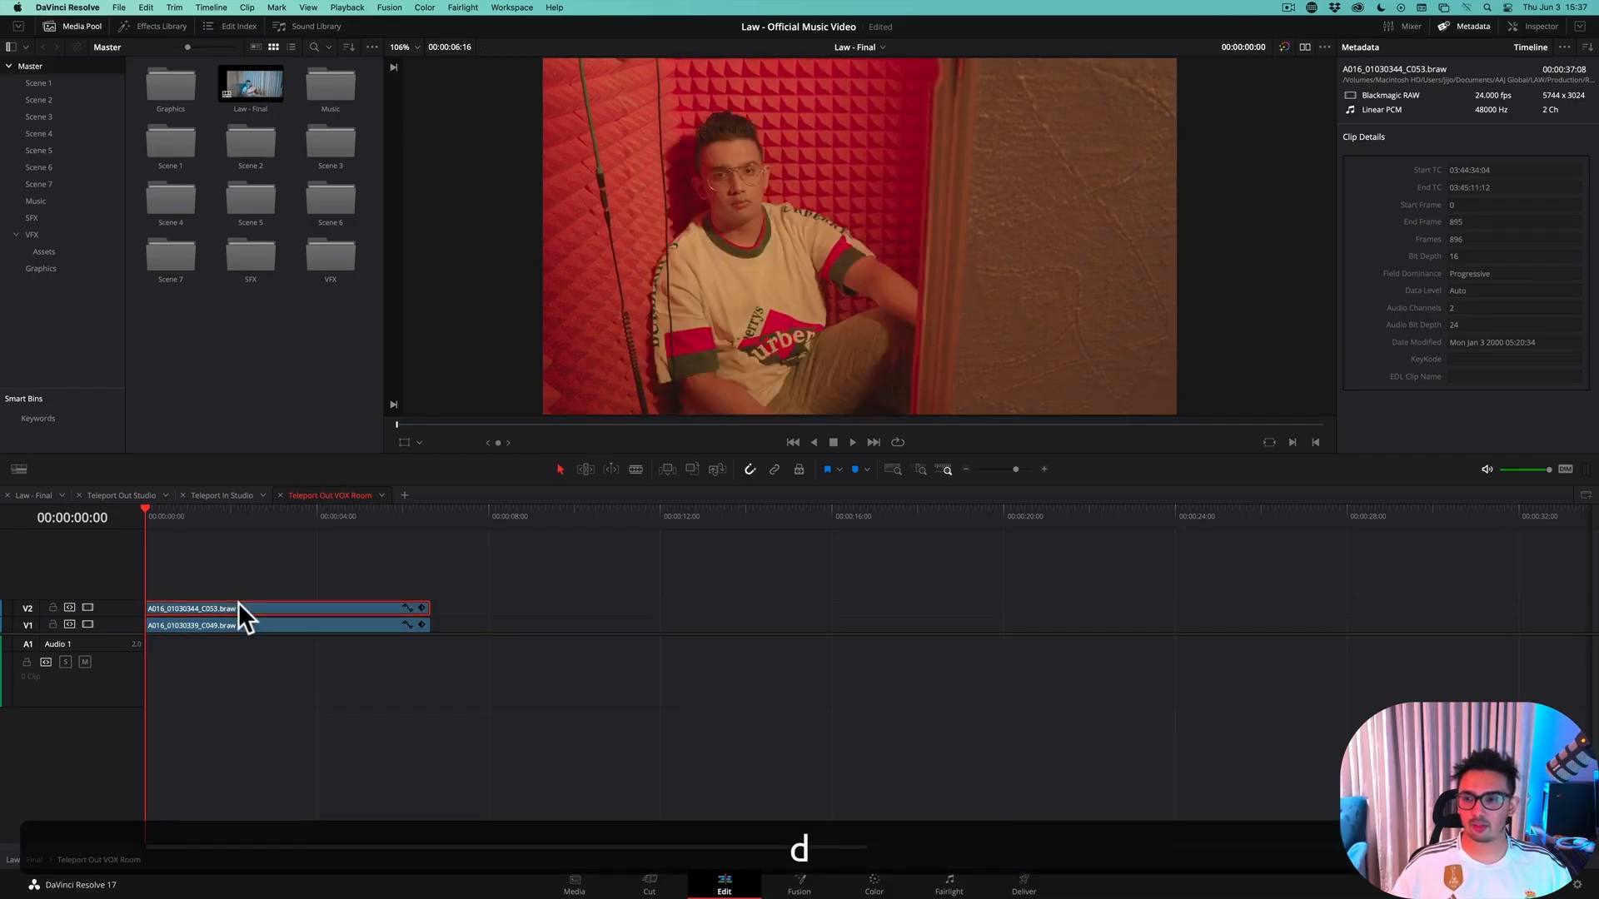
pyautogui.press('d')
pyautogui.press('d')
pyautogui.press('d')
pyautogui.press('d')
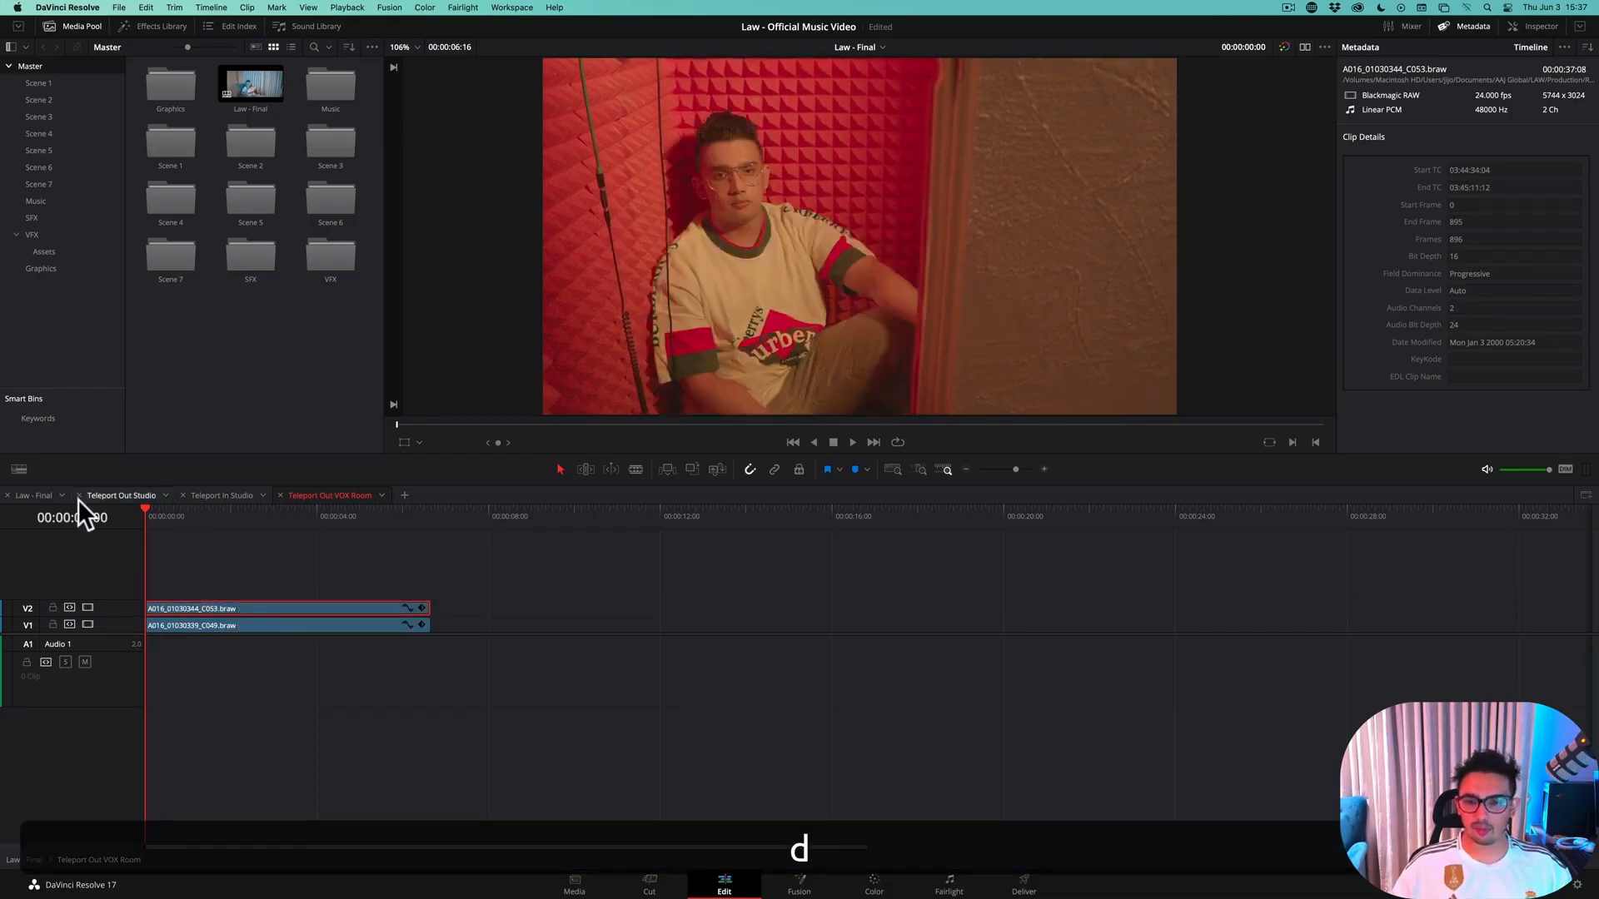
# Return to the Law - Final timeline and open the Teleport Out VOX Room clip on the Fusion page
pyautogui.click(34, 495)
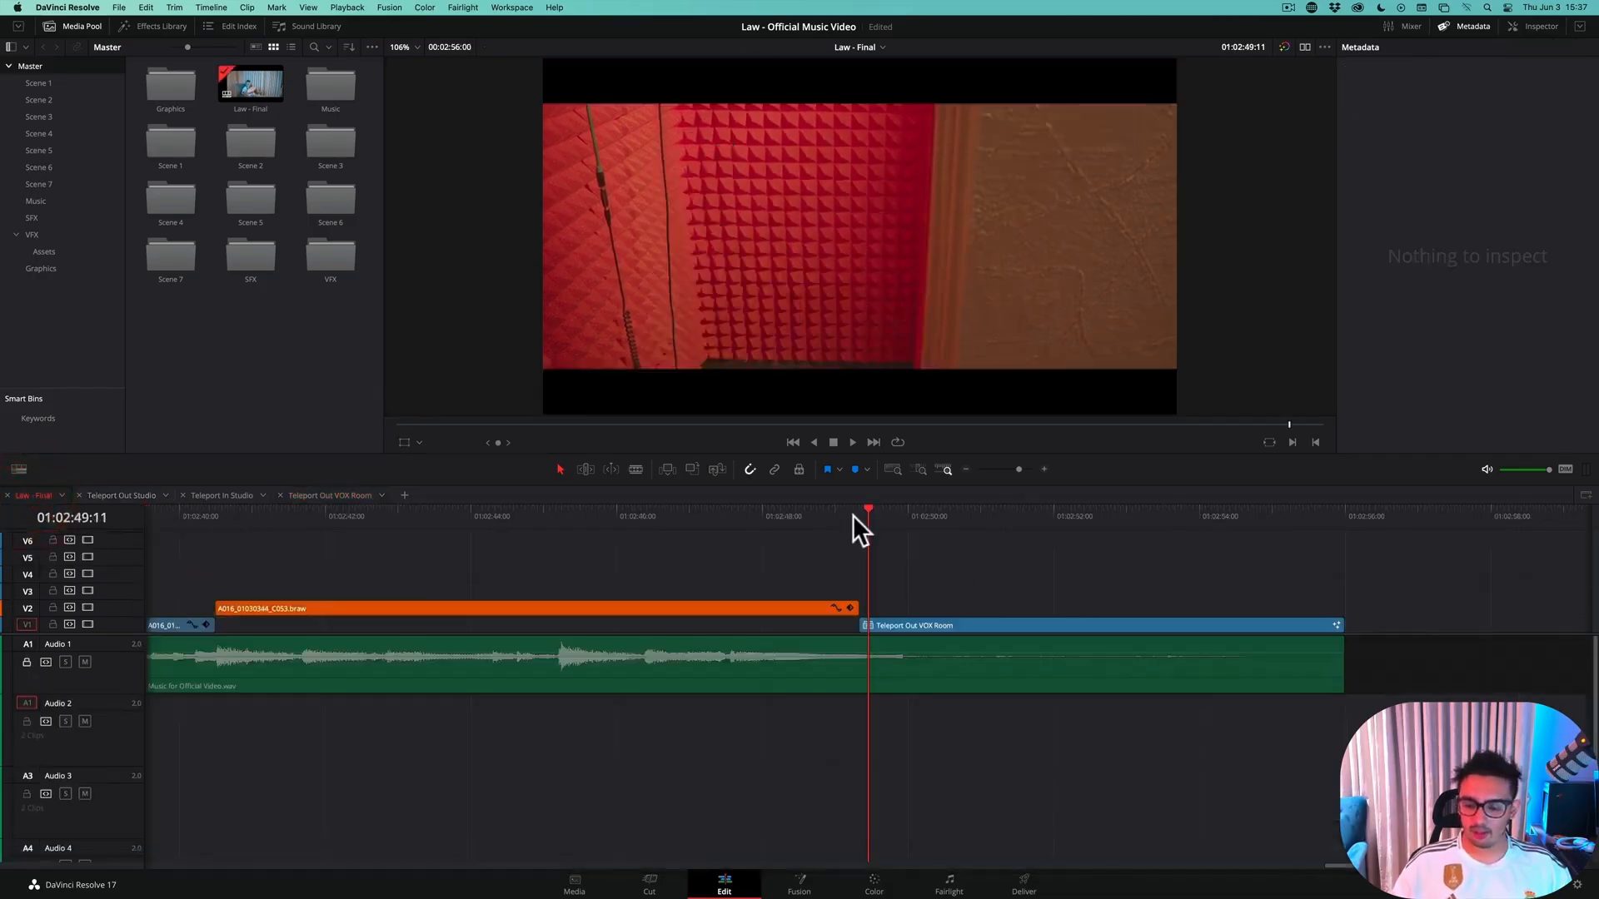
pyautogui.press('j')
pyautogui.press('l')
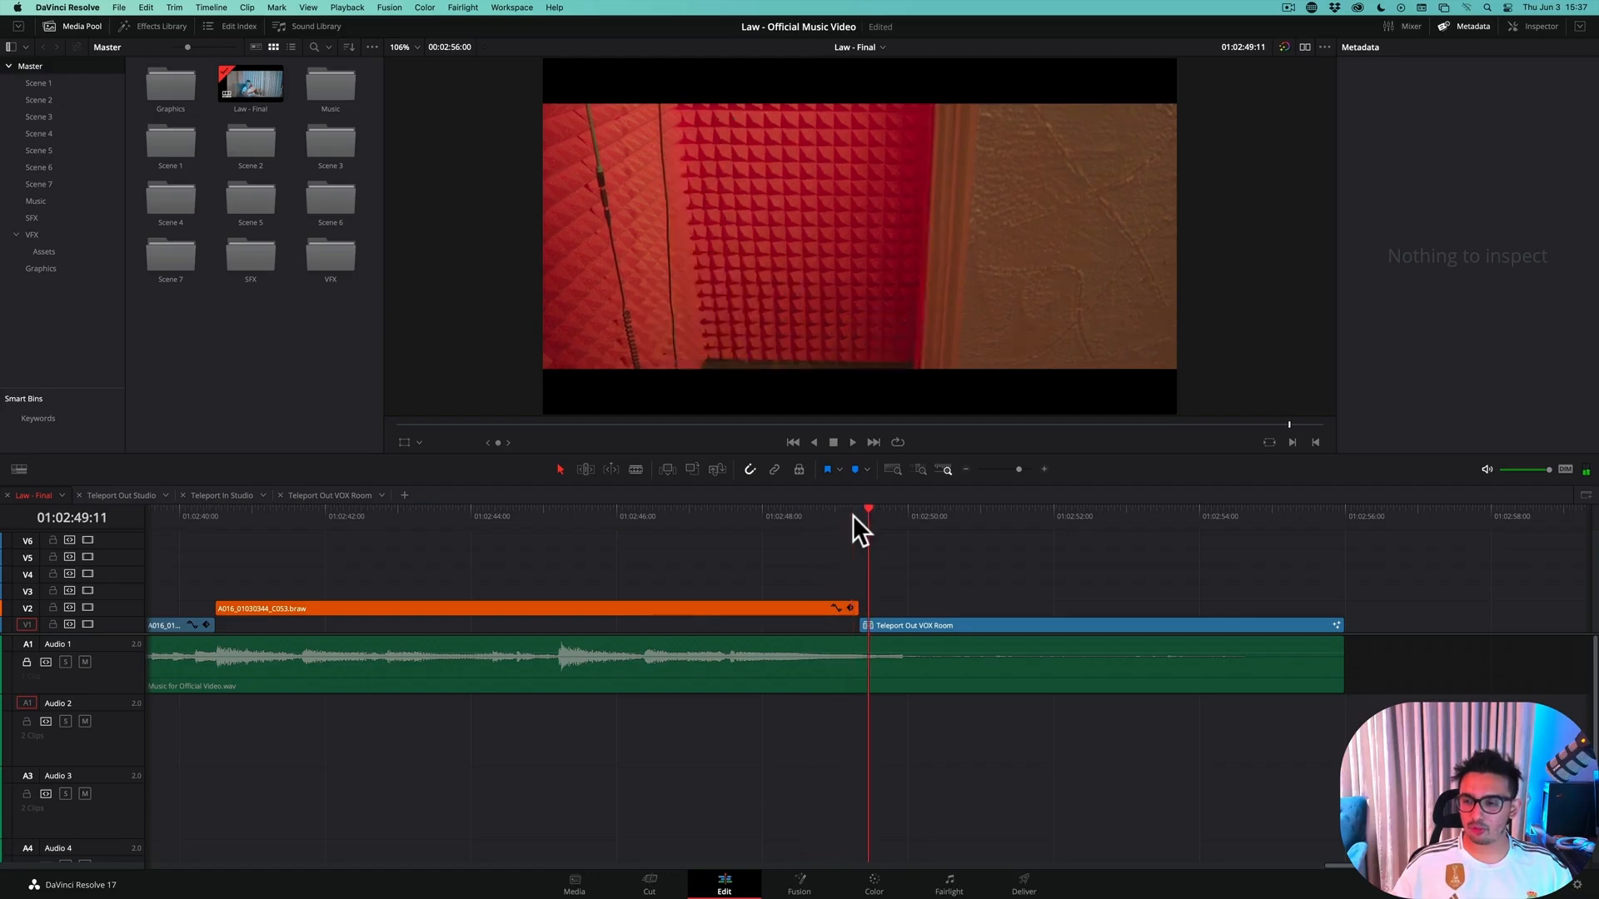
pyautogui.click(911, 621)
pyautogui.click(797, 880)
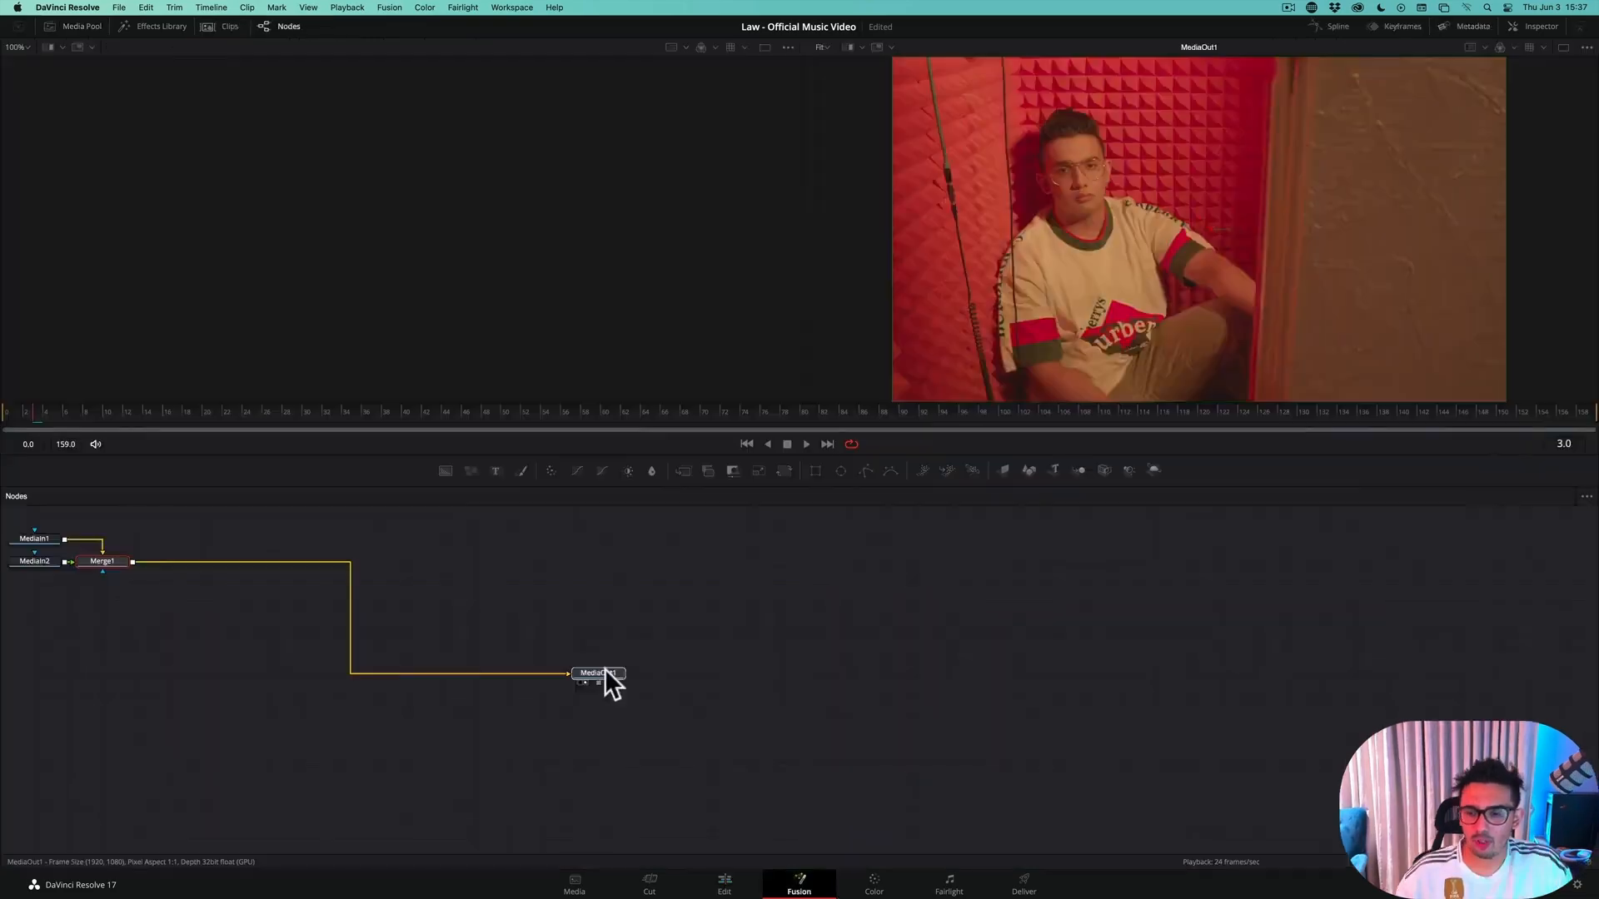
# Spread out the node graph, placing Merge1 nearer MediaOut1, MediaIn1 above Merge1 and MediaIn2 to the left of Merge1
pyautogui.click(605, 669)
pyautogui.moveTo(128, 571); pyautogui.dragTo(339, 658)
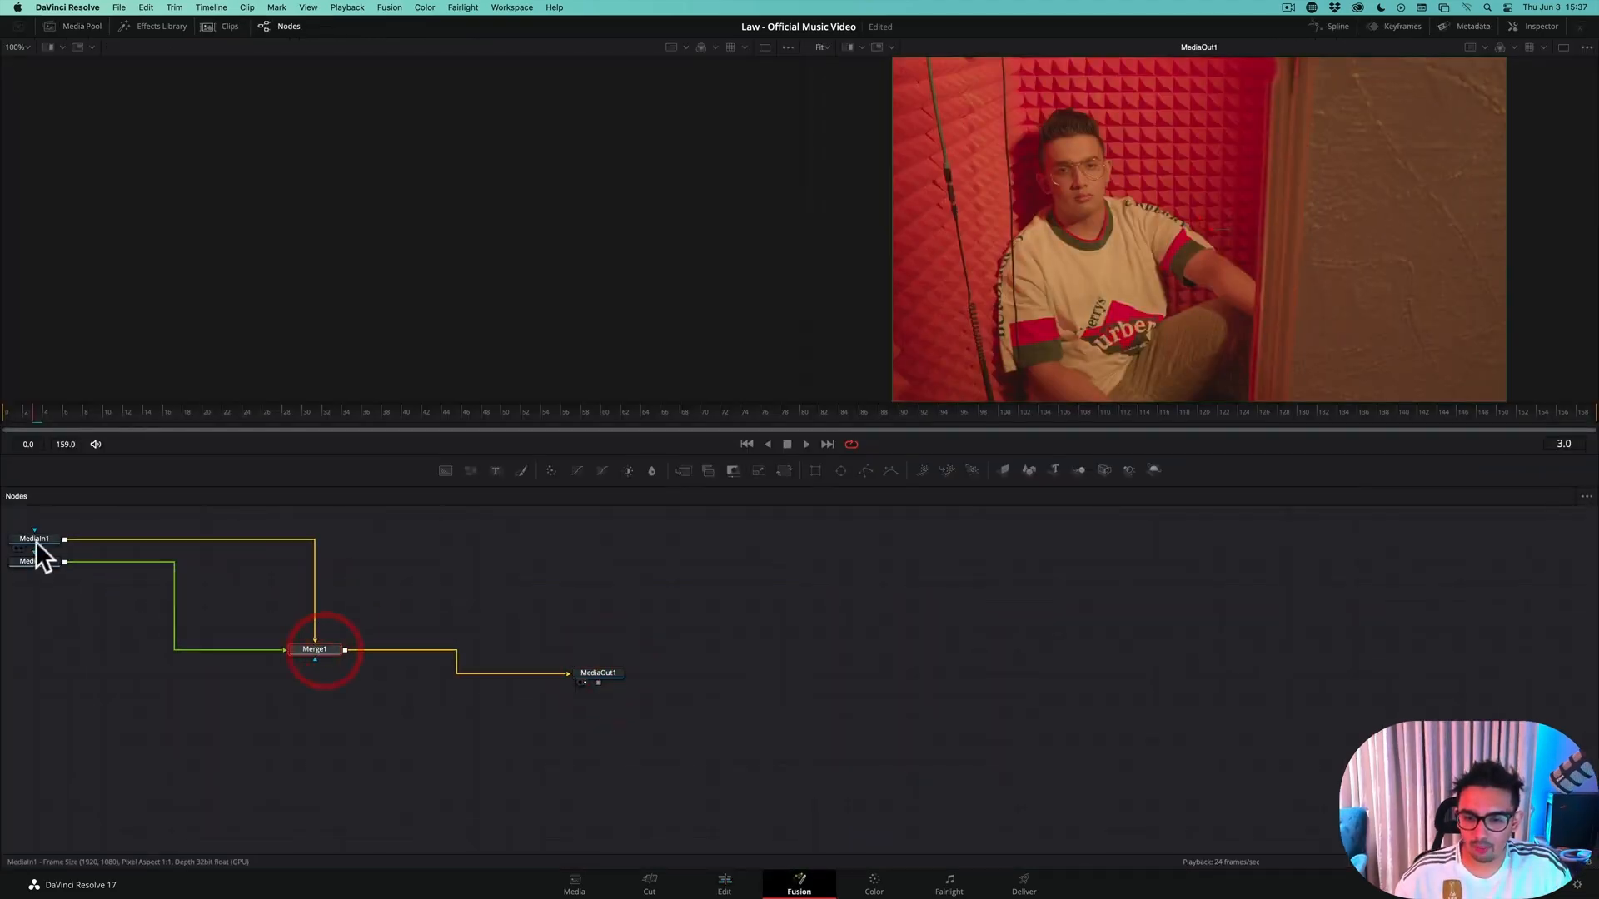
pyautogui.moveTo(37, 541); pyautogui.dragTo(96, 646)
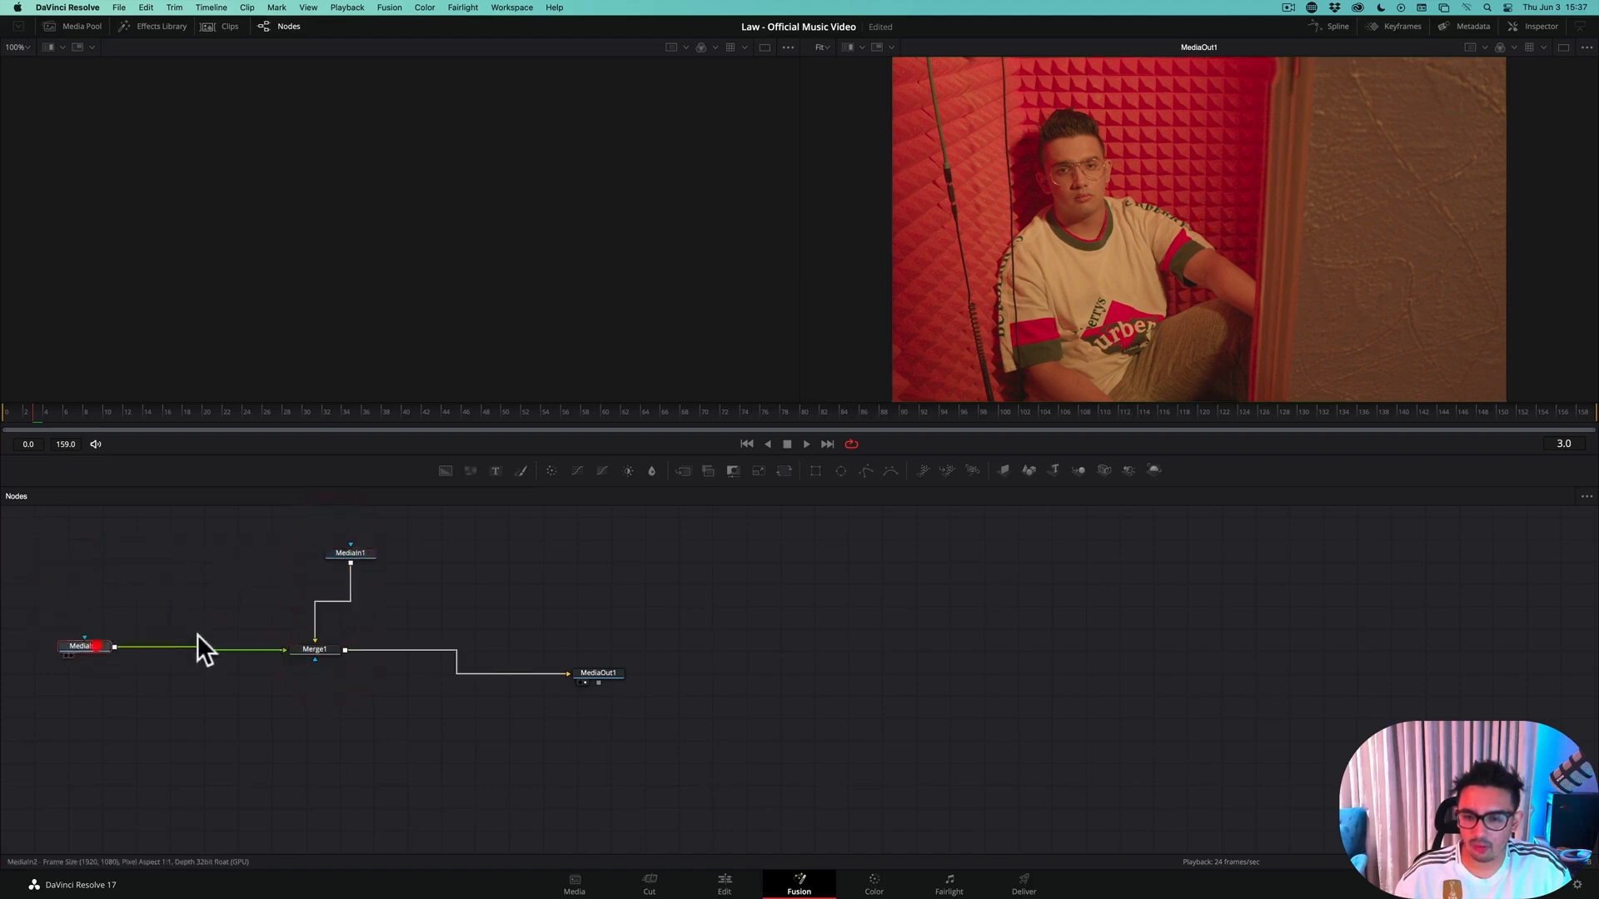
pyautogui.moveTo(346, 556); pyautogui.dragTo(306, 534)
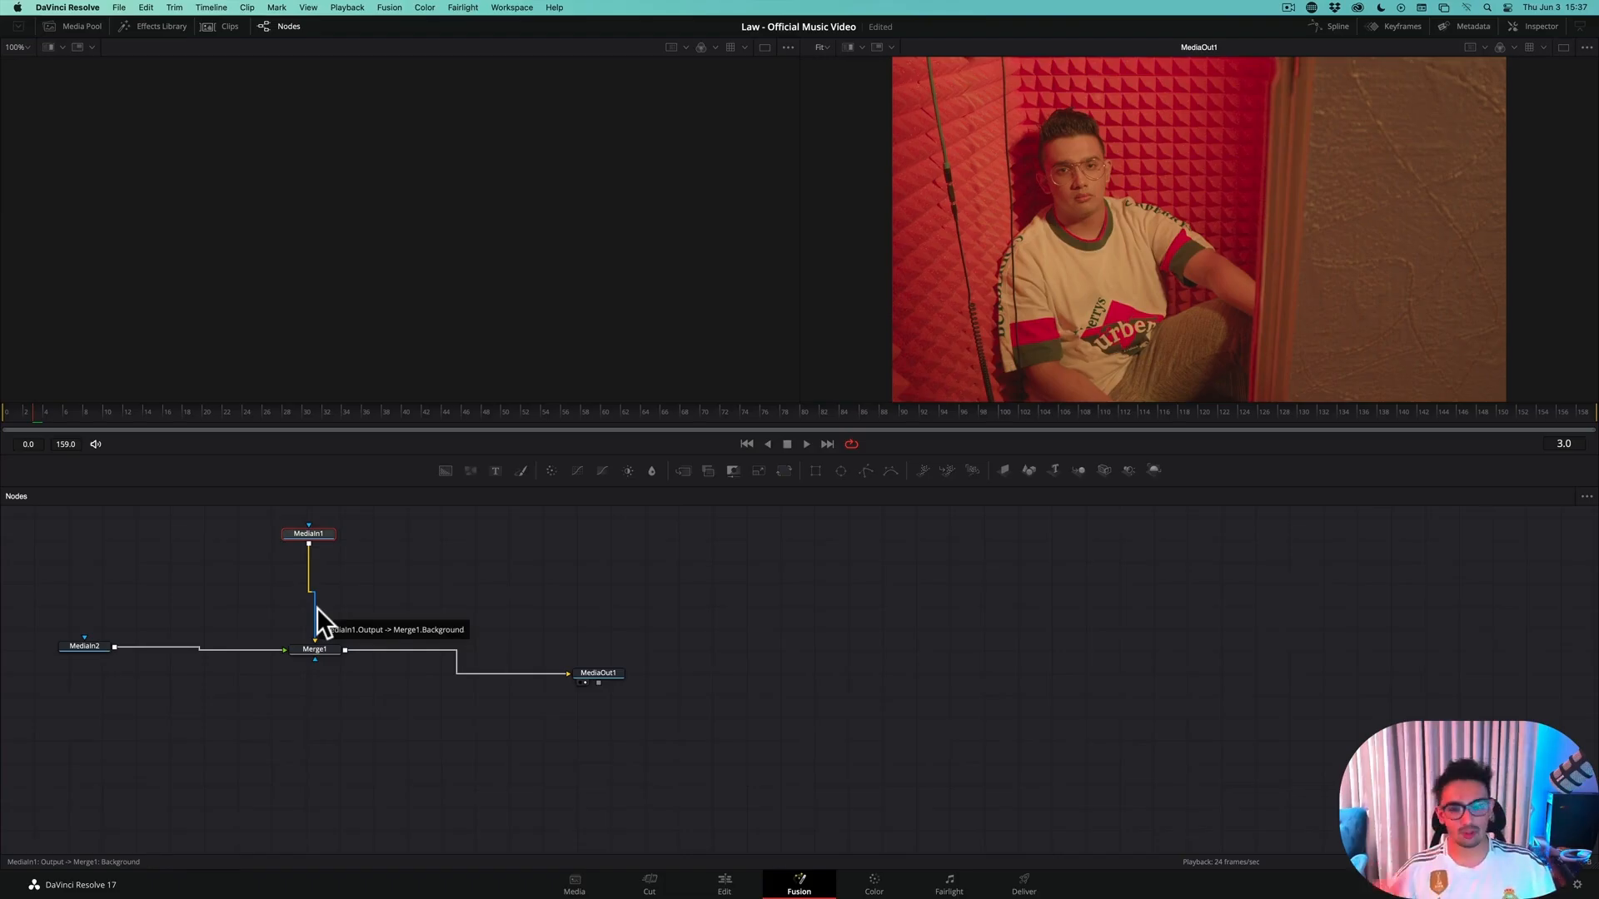
# Shift MediaIn1 aside and disconnect both MediaIn1 and MediaIn2 from Merge1
pyautogui.click(72, 646)
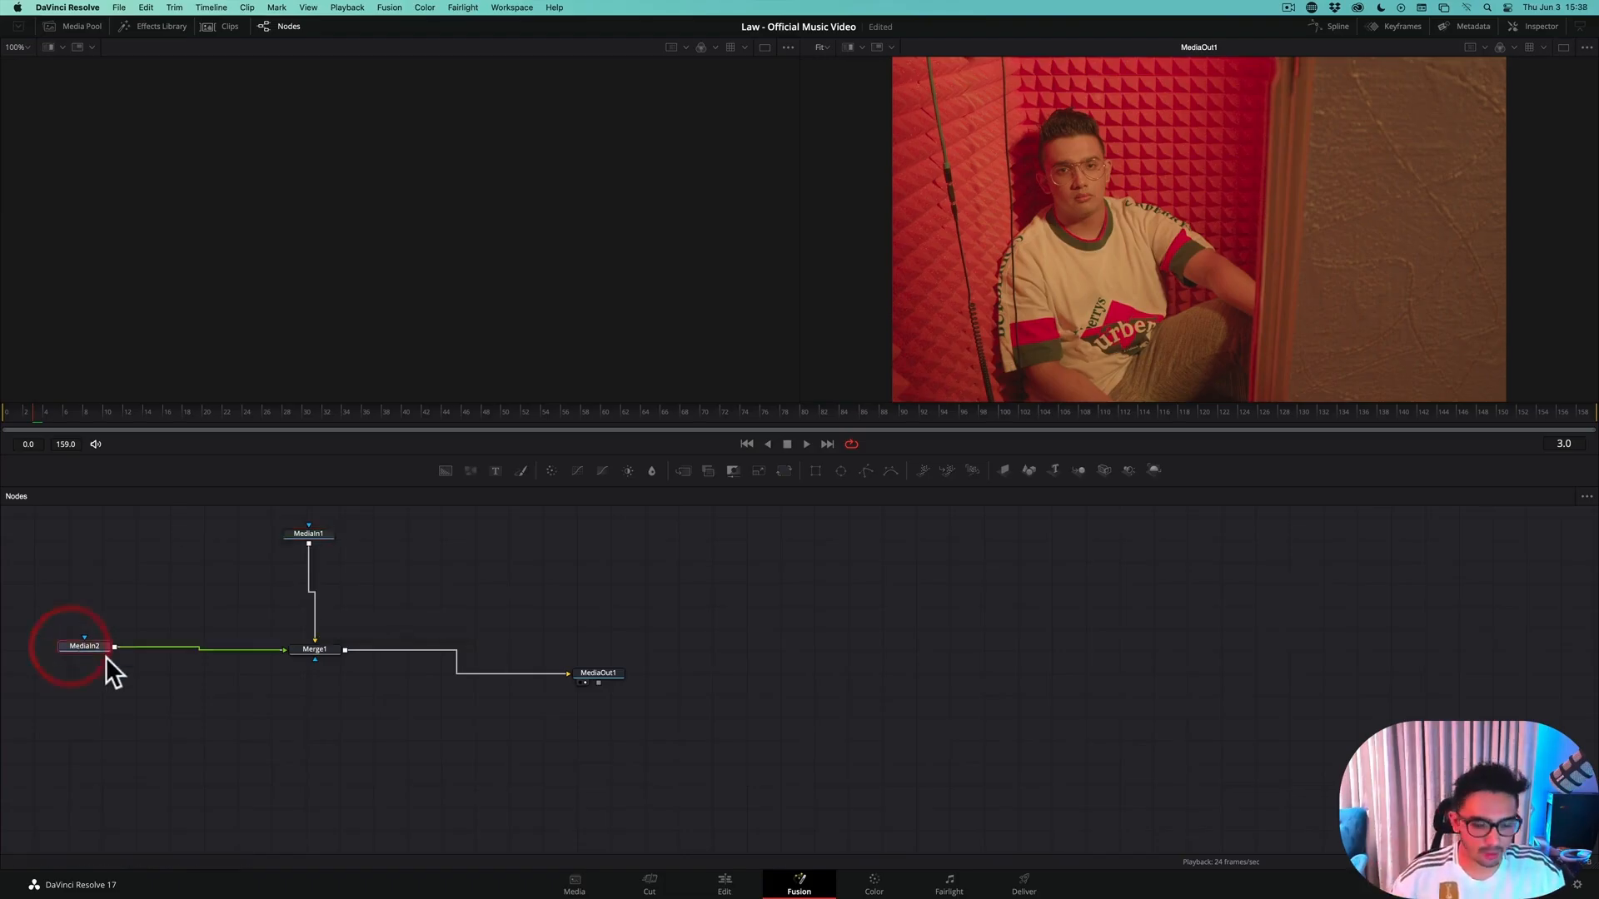
pyautogui.moveTo(308, 536); pyautogui.dragTo(246, 552)
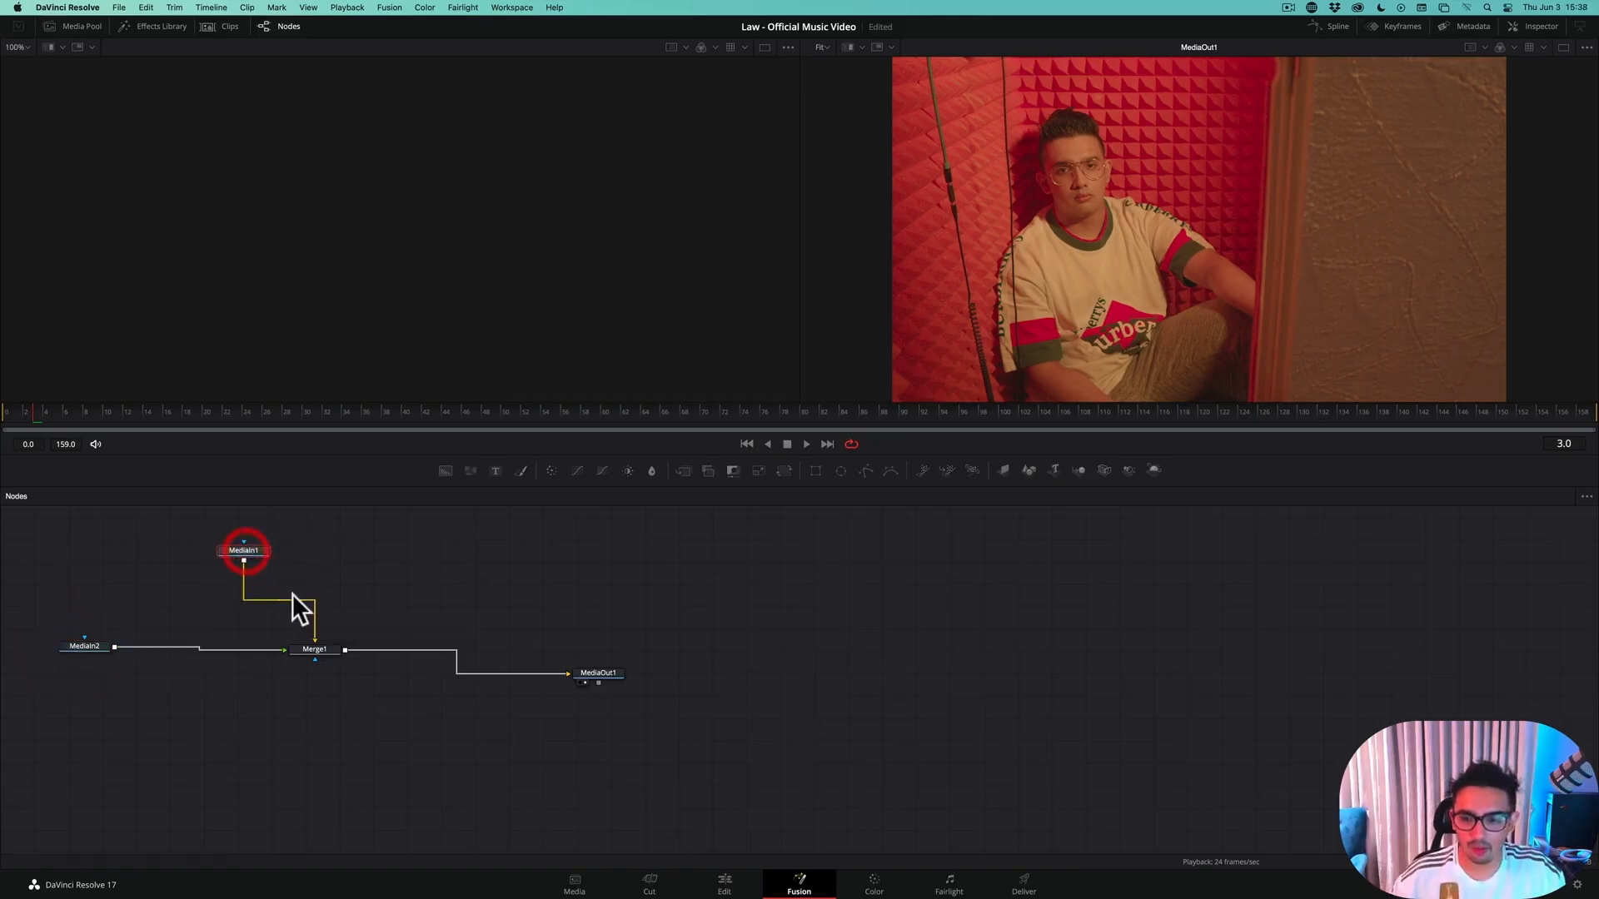
pyautogui.click(314, 615)
pyautogui.click(257, 650)
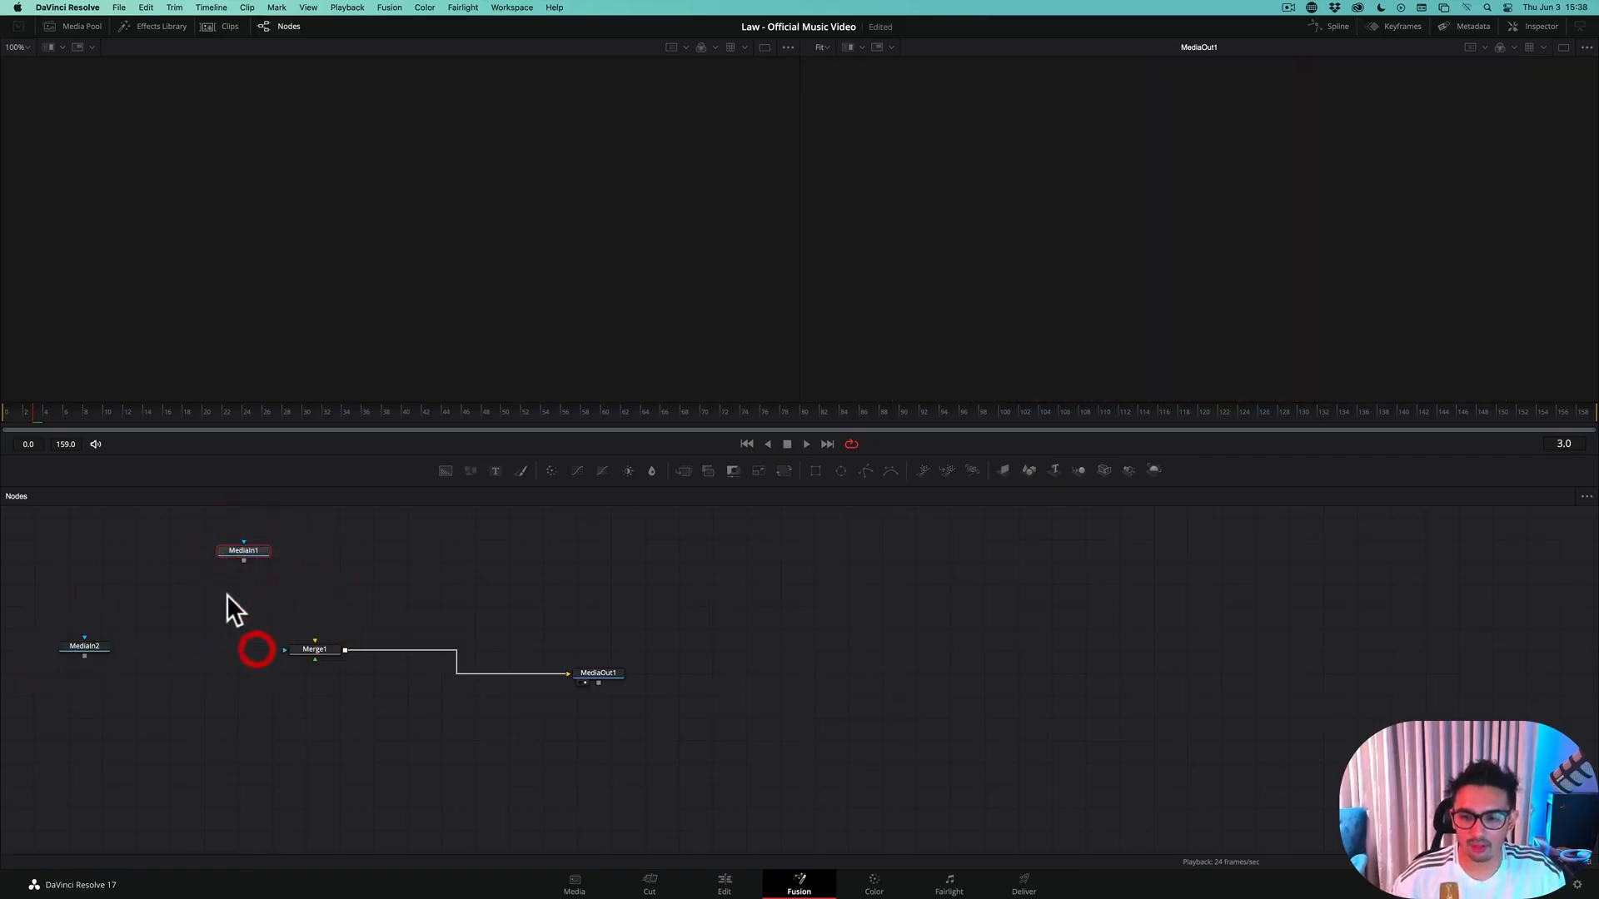
# Show MediaIn1 in the first viewer and MediaIn2 in the second, and reposition both nodes above Merge1
pyautogui.press('1')
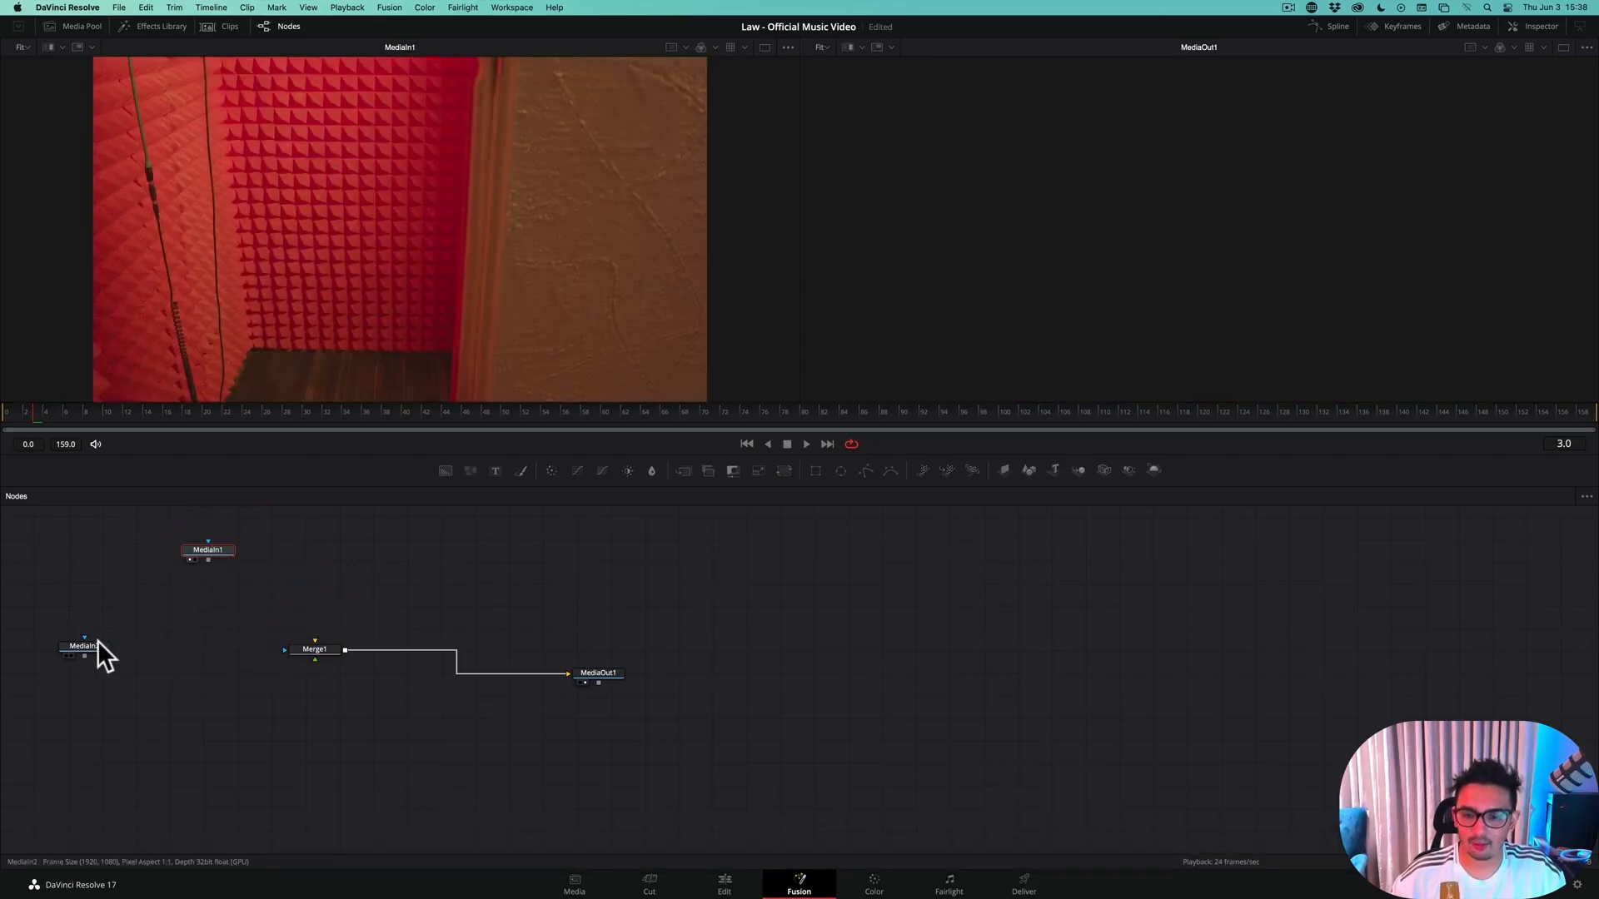
pyautogui.moveTo(97, 643); pyautogui.dragTo(408, 566)
pyautogui.press('2')
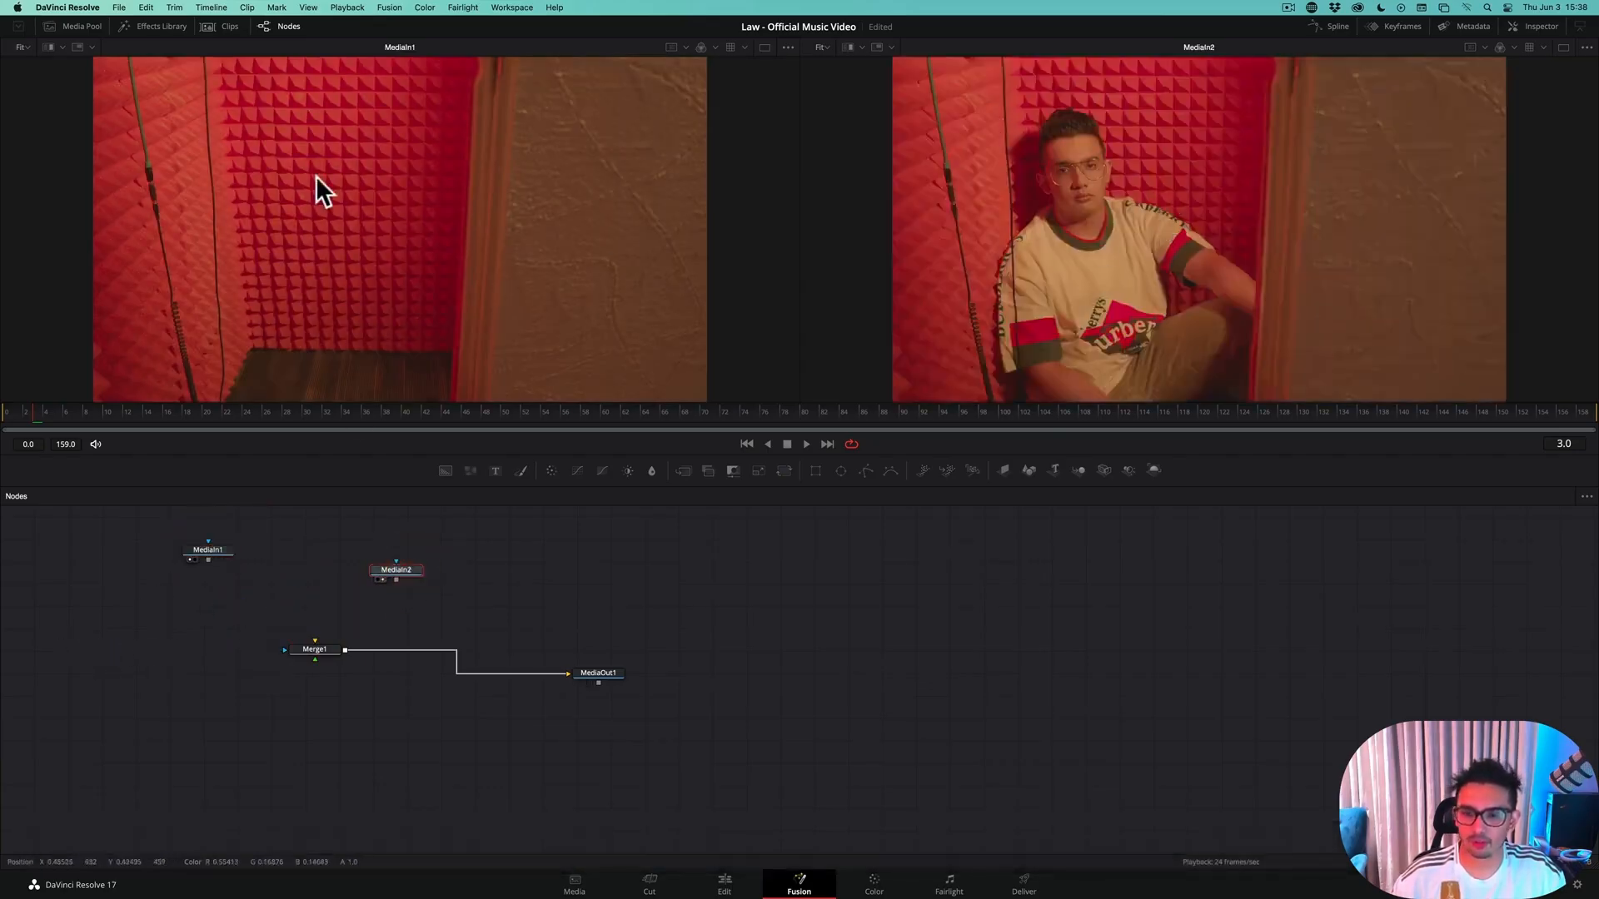
pyautogui.moveTo(209, 553); pyautogui.dragTo(208, 550)
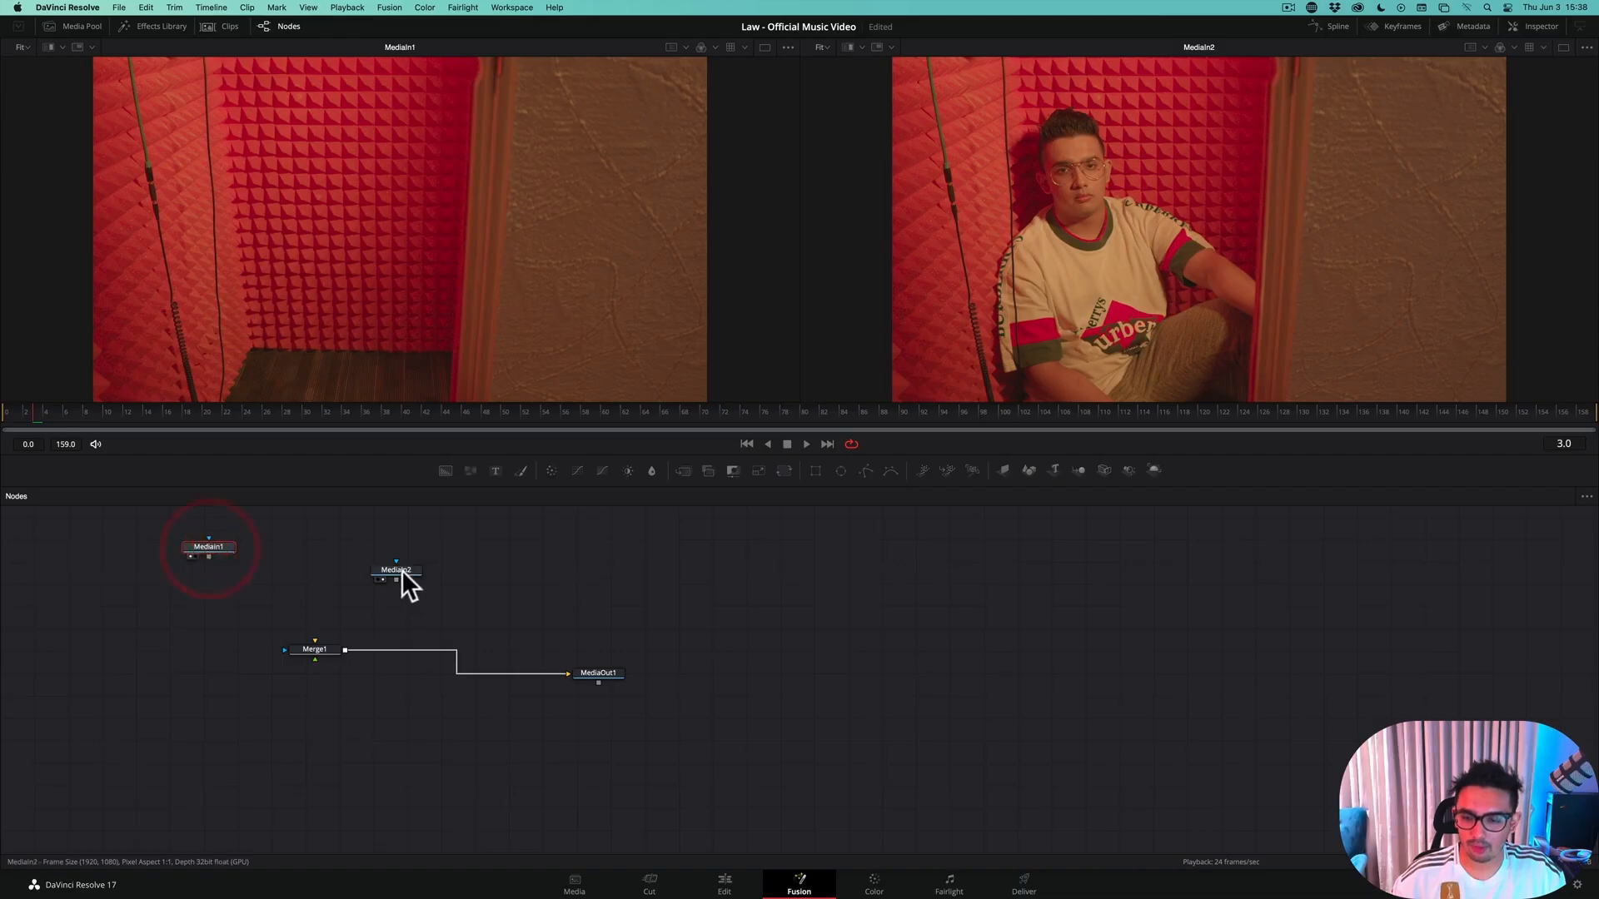
# Move MediaIn2 level with MediaIn1 above Merge1 and rename it char
pyautogui.moveTo(402, 571); pyautogui.dragTo(331, 548)
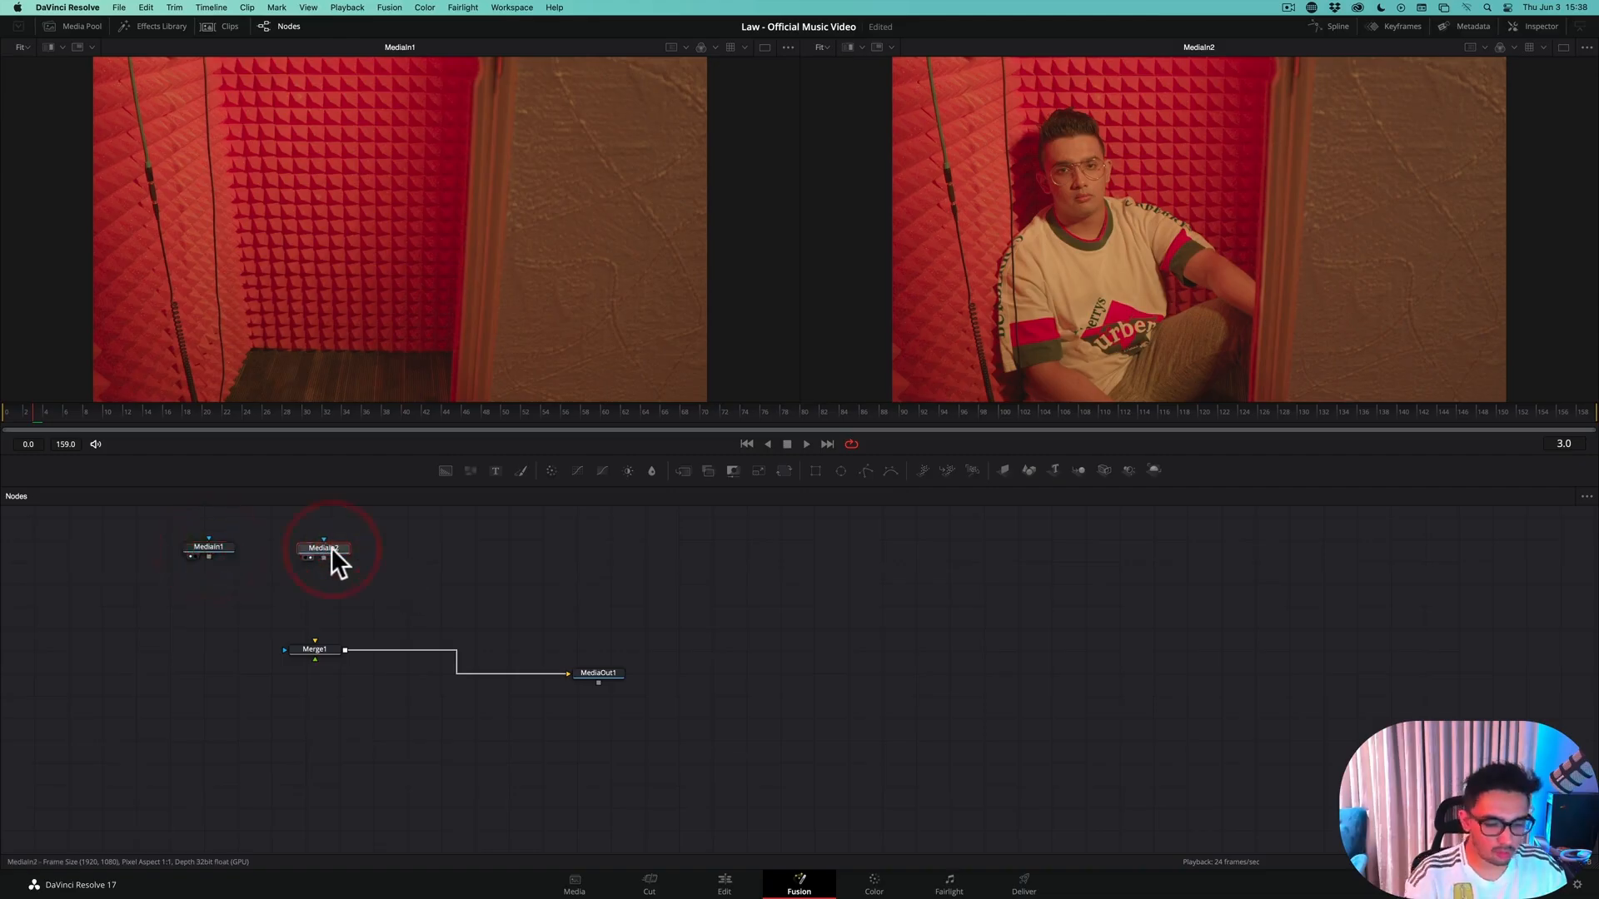
pyautogui.press('F2')
pyautogui.write('char')
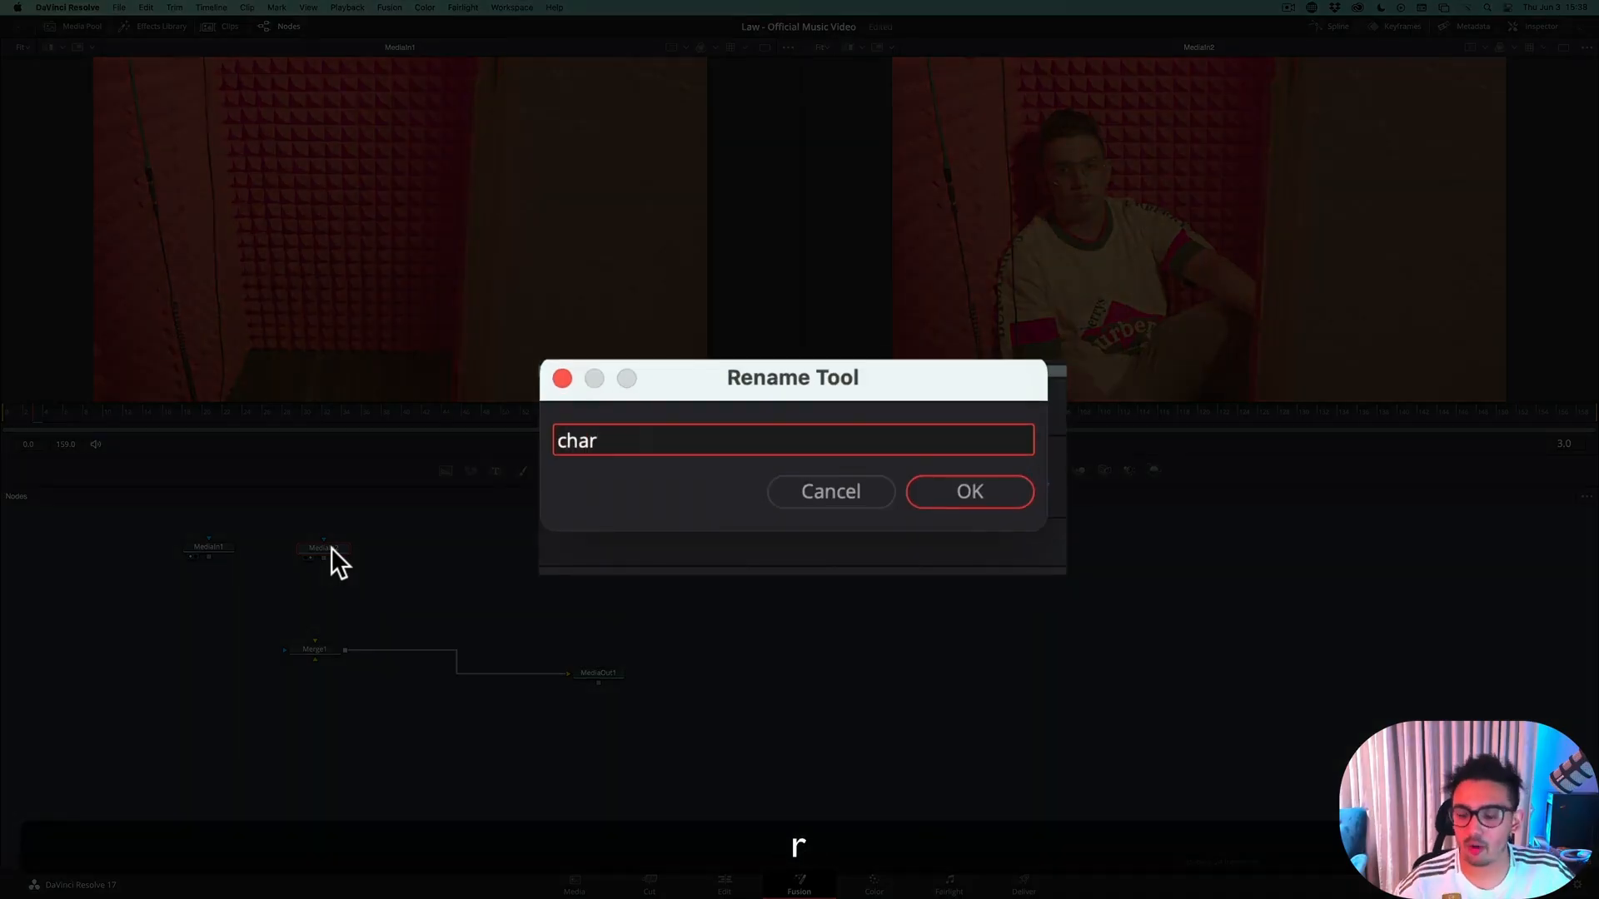
pyautogui.press('Return')
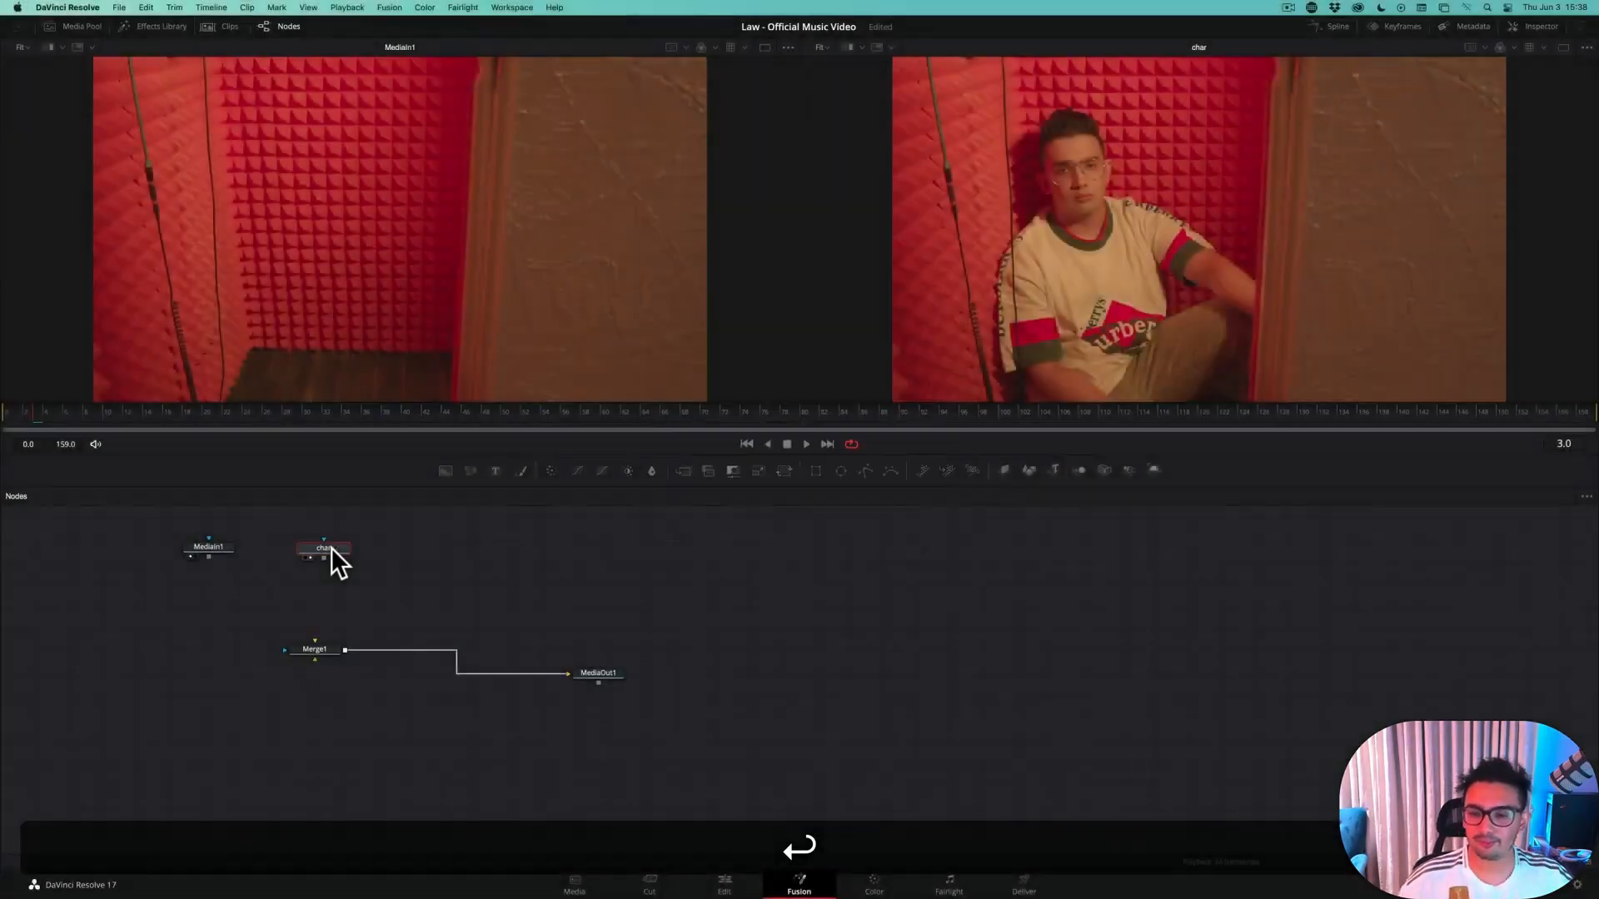
# Rename MediaIn1 to cleanPlate and place it lower, to the left of the char node
pyautogui.click(226, 544)
pyautogui.press('F2')
pyautogui.write('c')
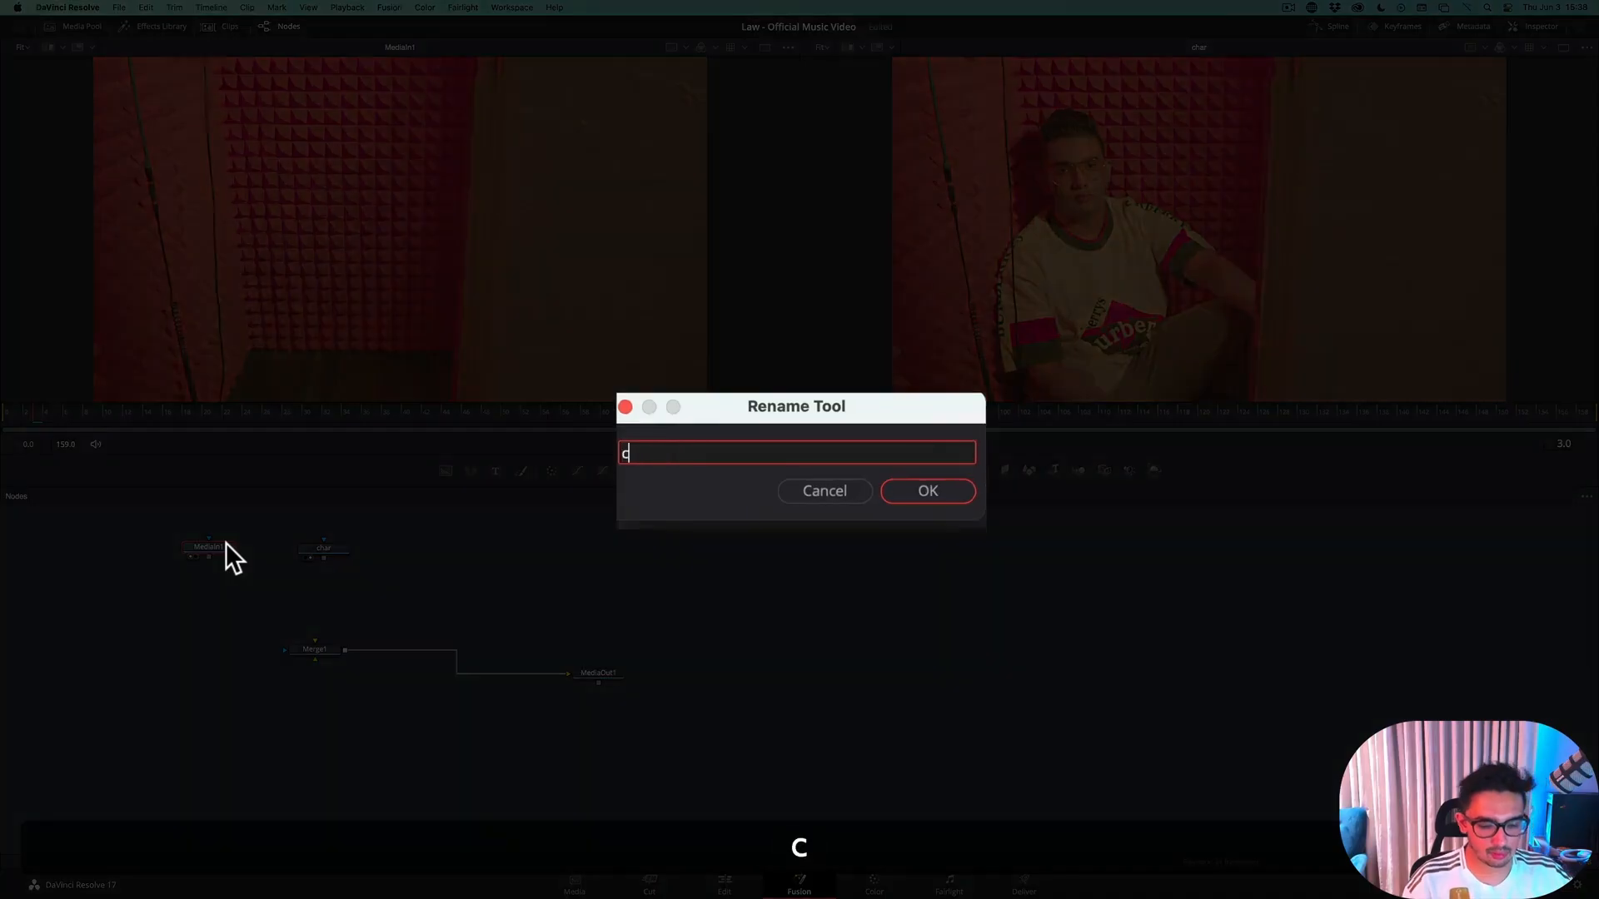
pyautogui.write('leanPlate')
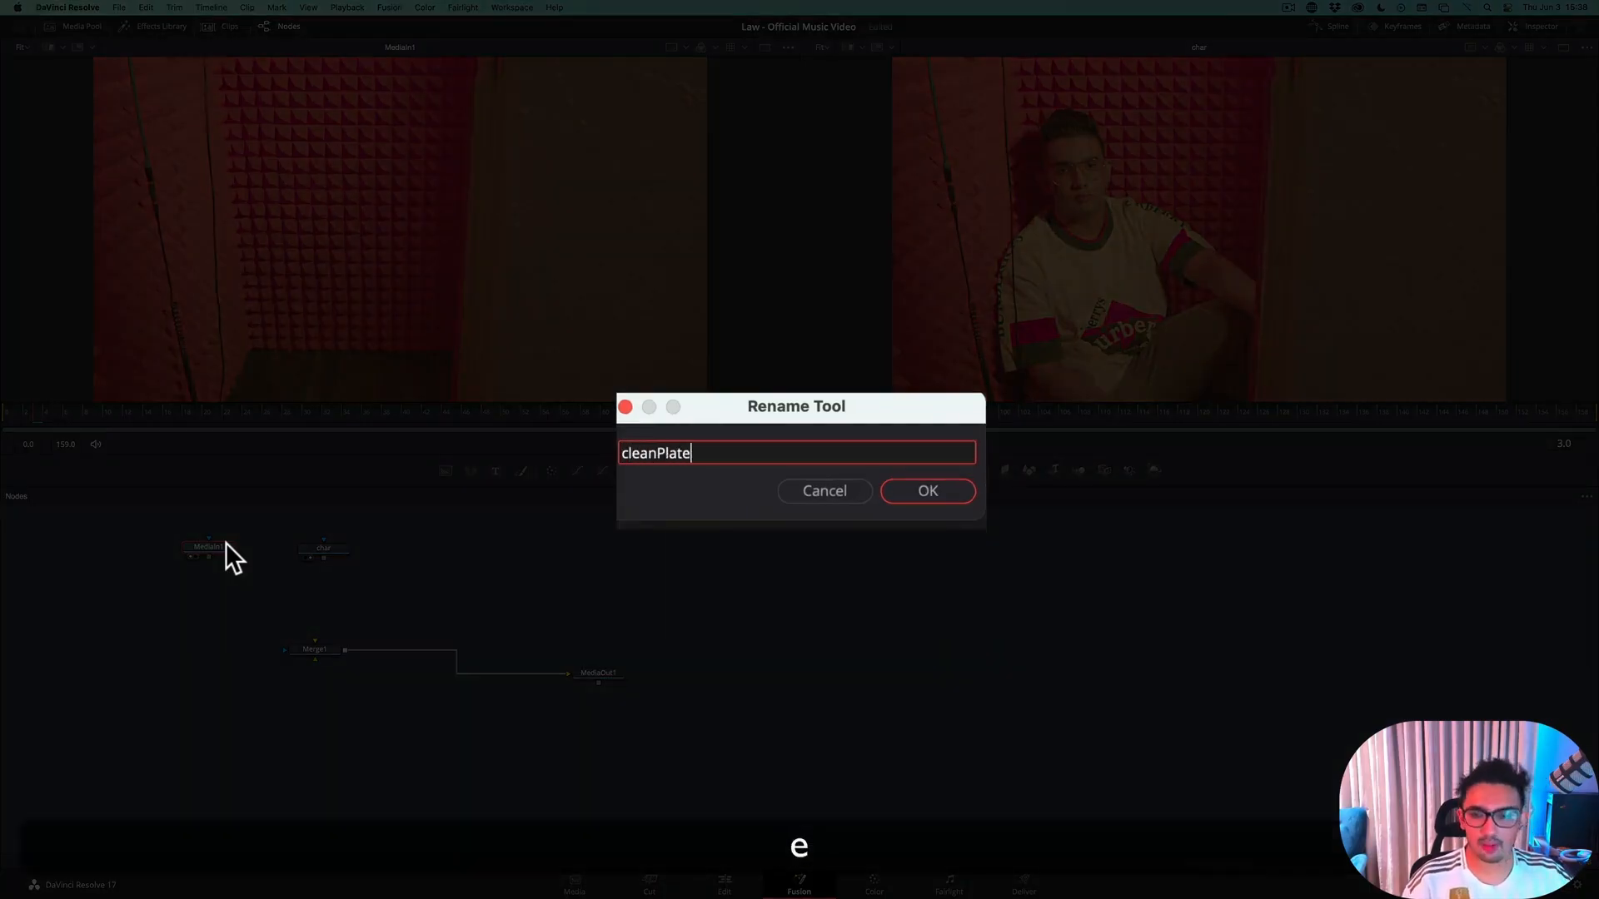
pyautogui.press('Return')
pyautogui.moveTo(226, 542); pyautogui.dragTo(200, 583)
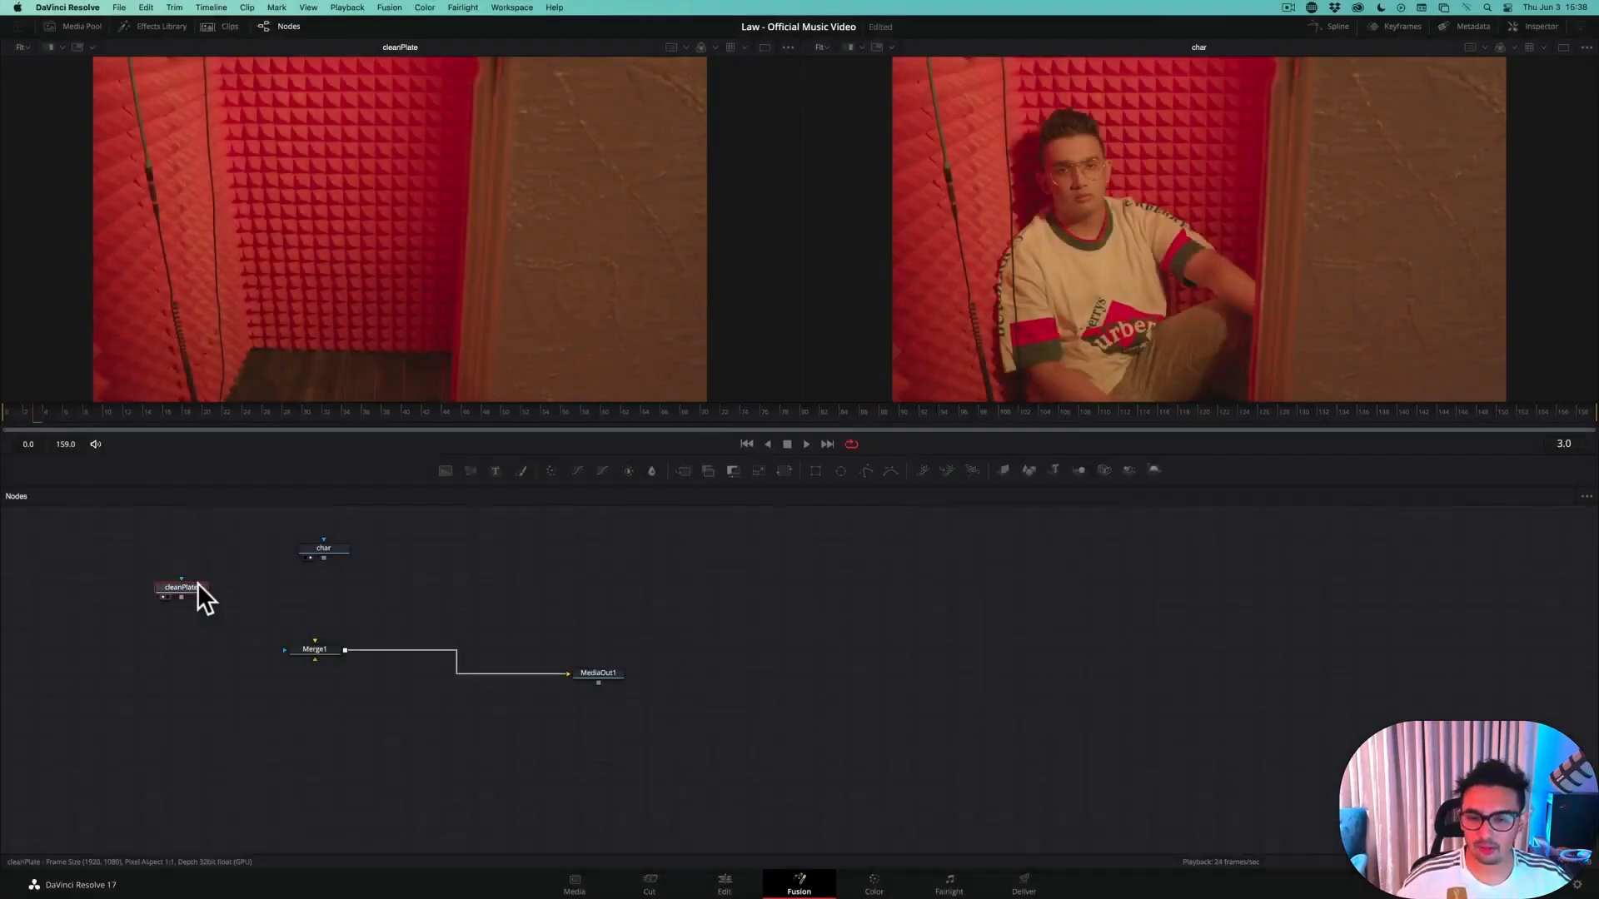
# Connect char to Merge1's foreground input and cleanPlate to its background input, spacing cleanPlate farther left of Merge1
pyautogui.click(311, 547)
pyautogui.moveTo(312, 546); pyautogui.dragTo(317, 654)
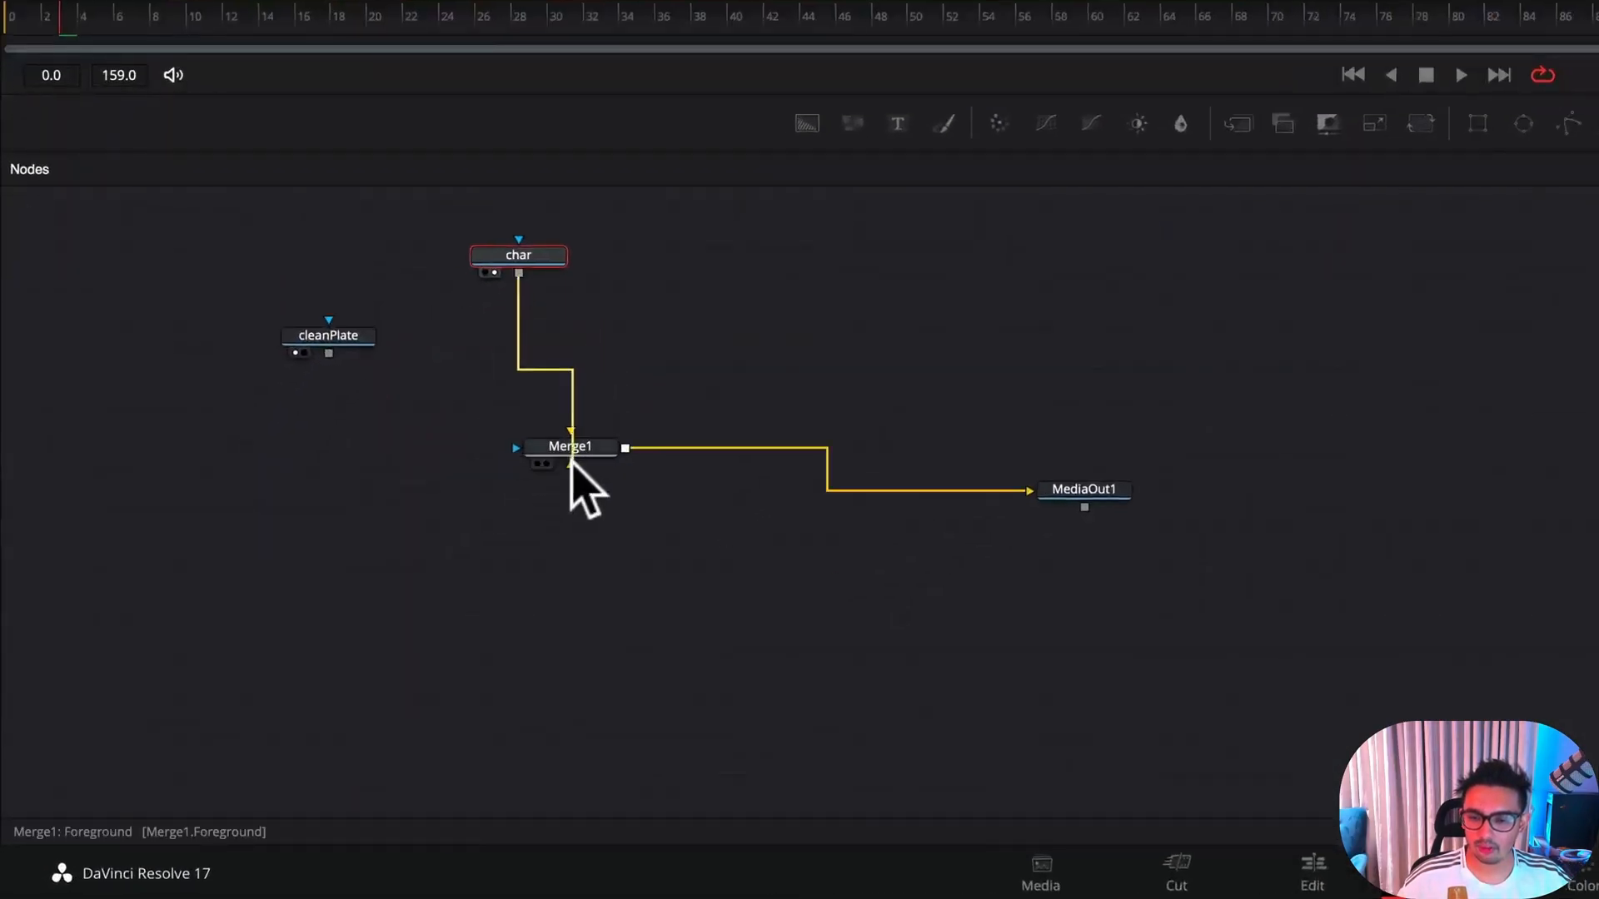
pyautogui.click(571, 463)
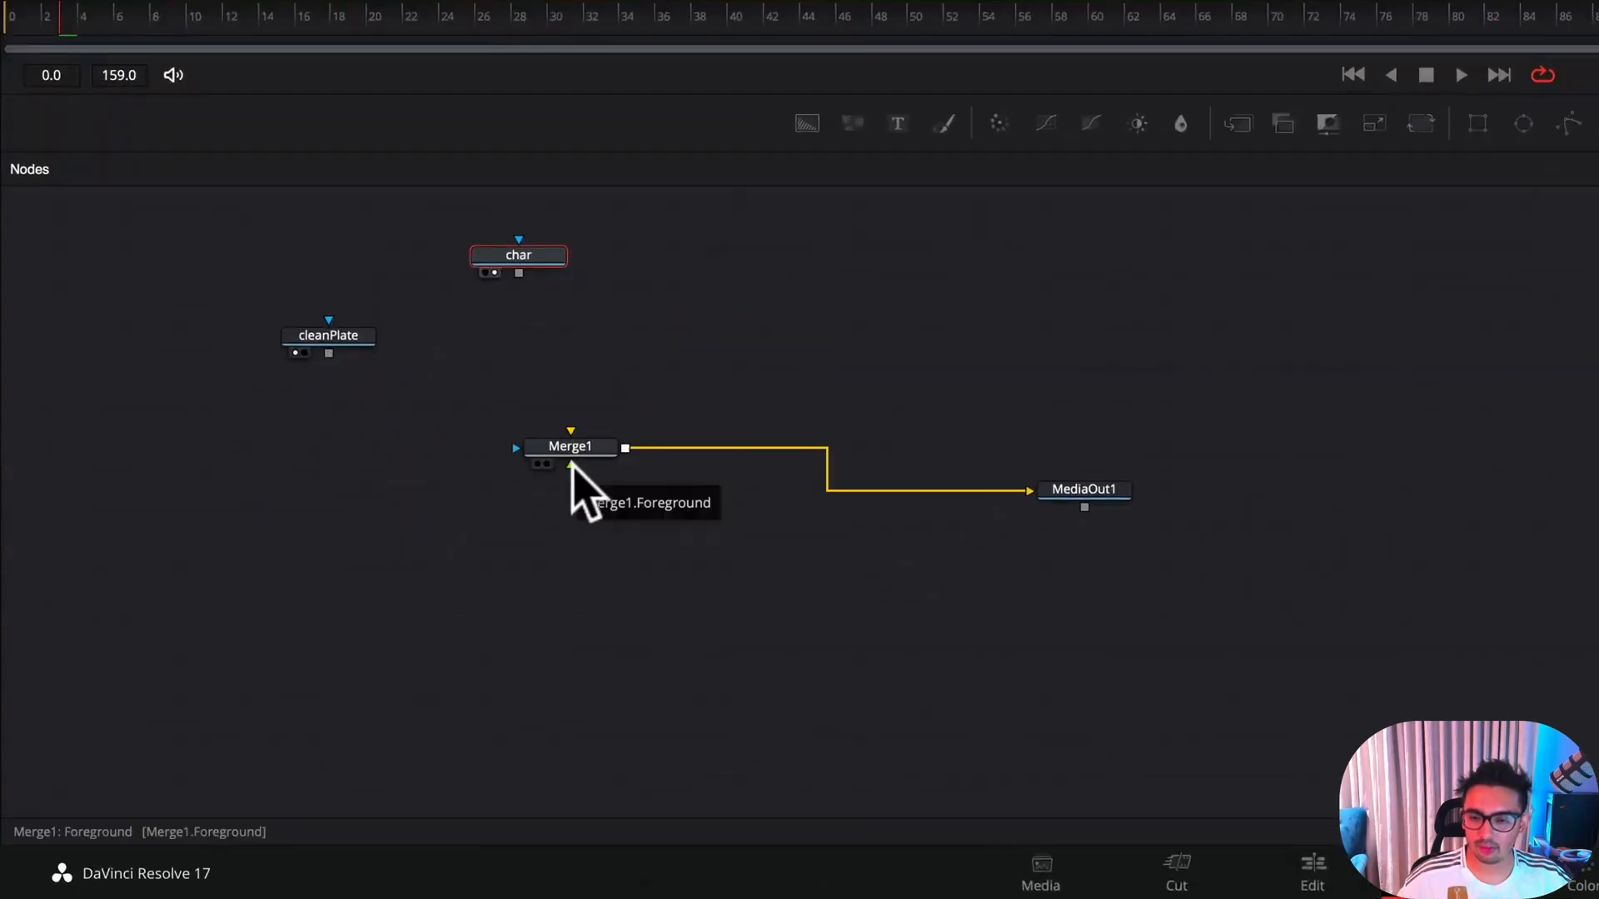
pyautogui.moveTo(559, 485); pyautogui.dragTo(528, 278)
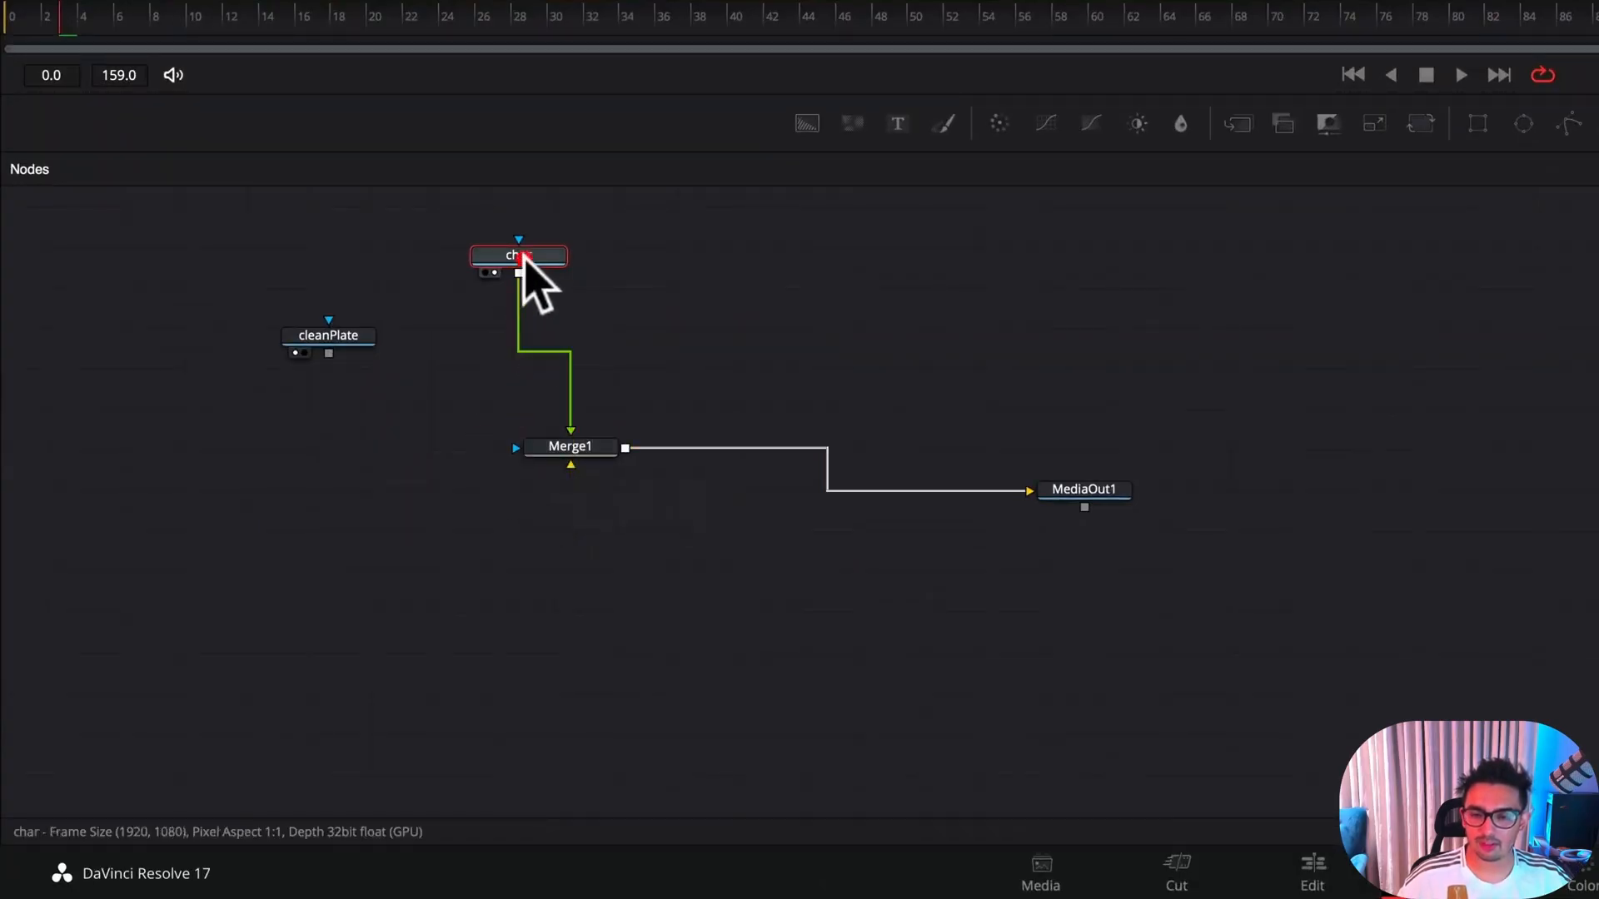
pyautogui.moveTo(562, 437); pyautogui.dragTo(566, 450)
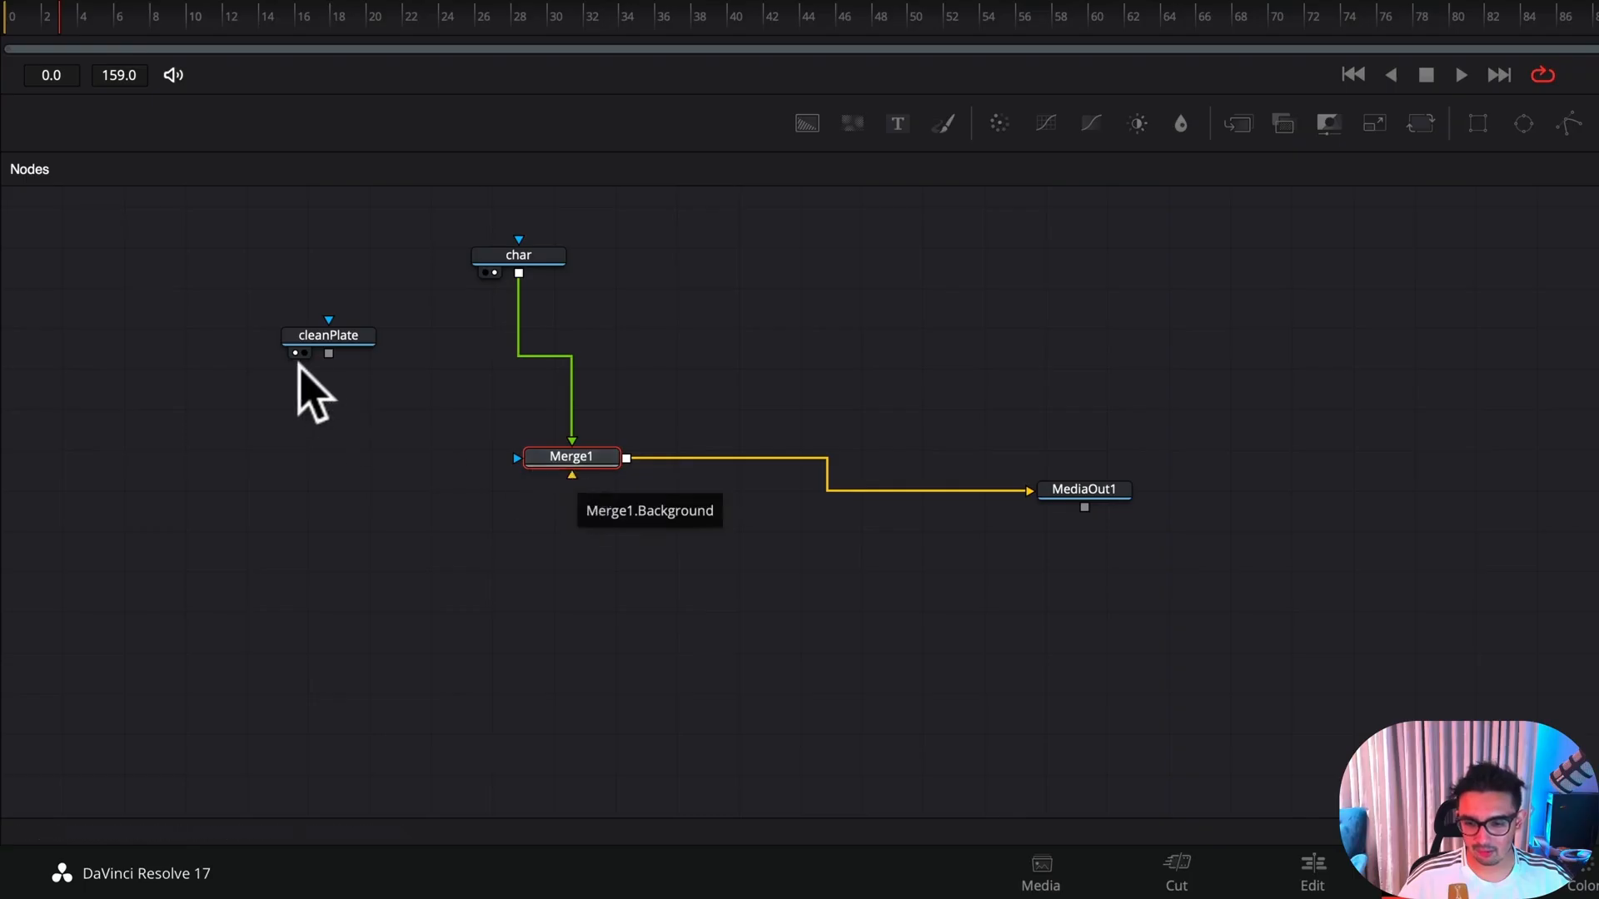
pyautogui.moveTo(329, 353); pyautogui.dragTo(542, 433)
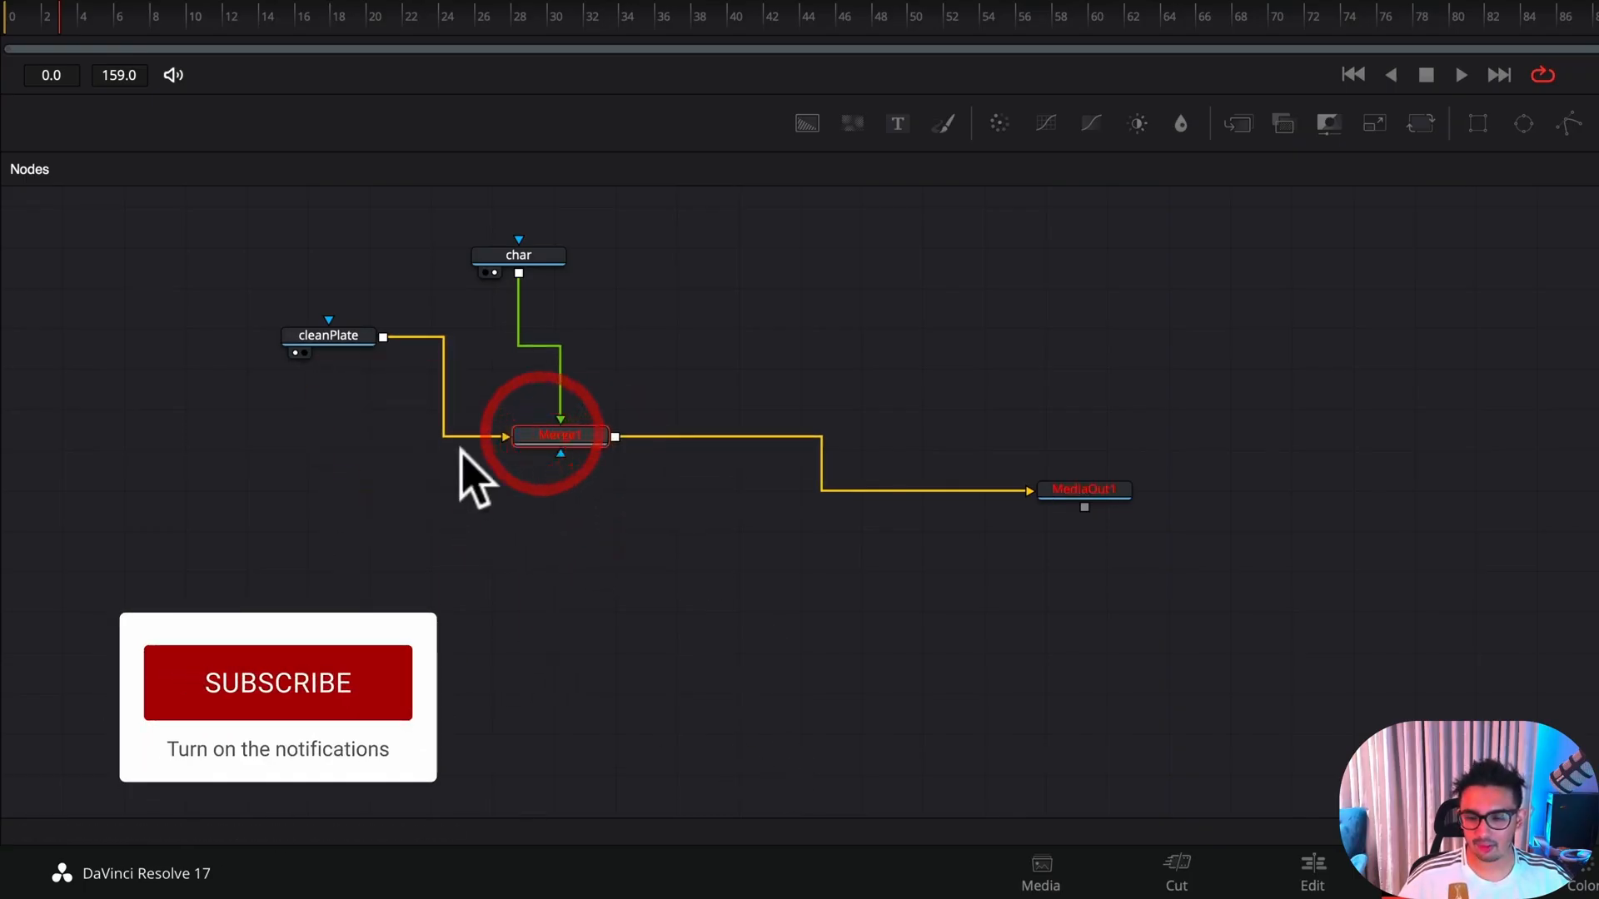
pyautogui.moveTo(346, 335); pyautogui.dragTo(272, 385)
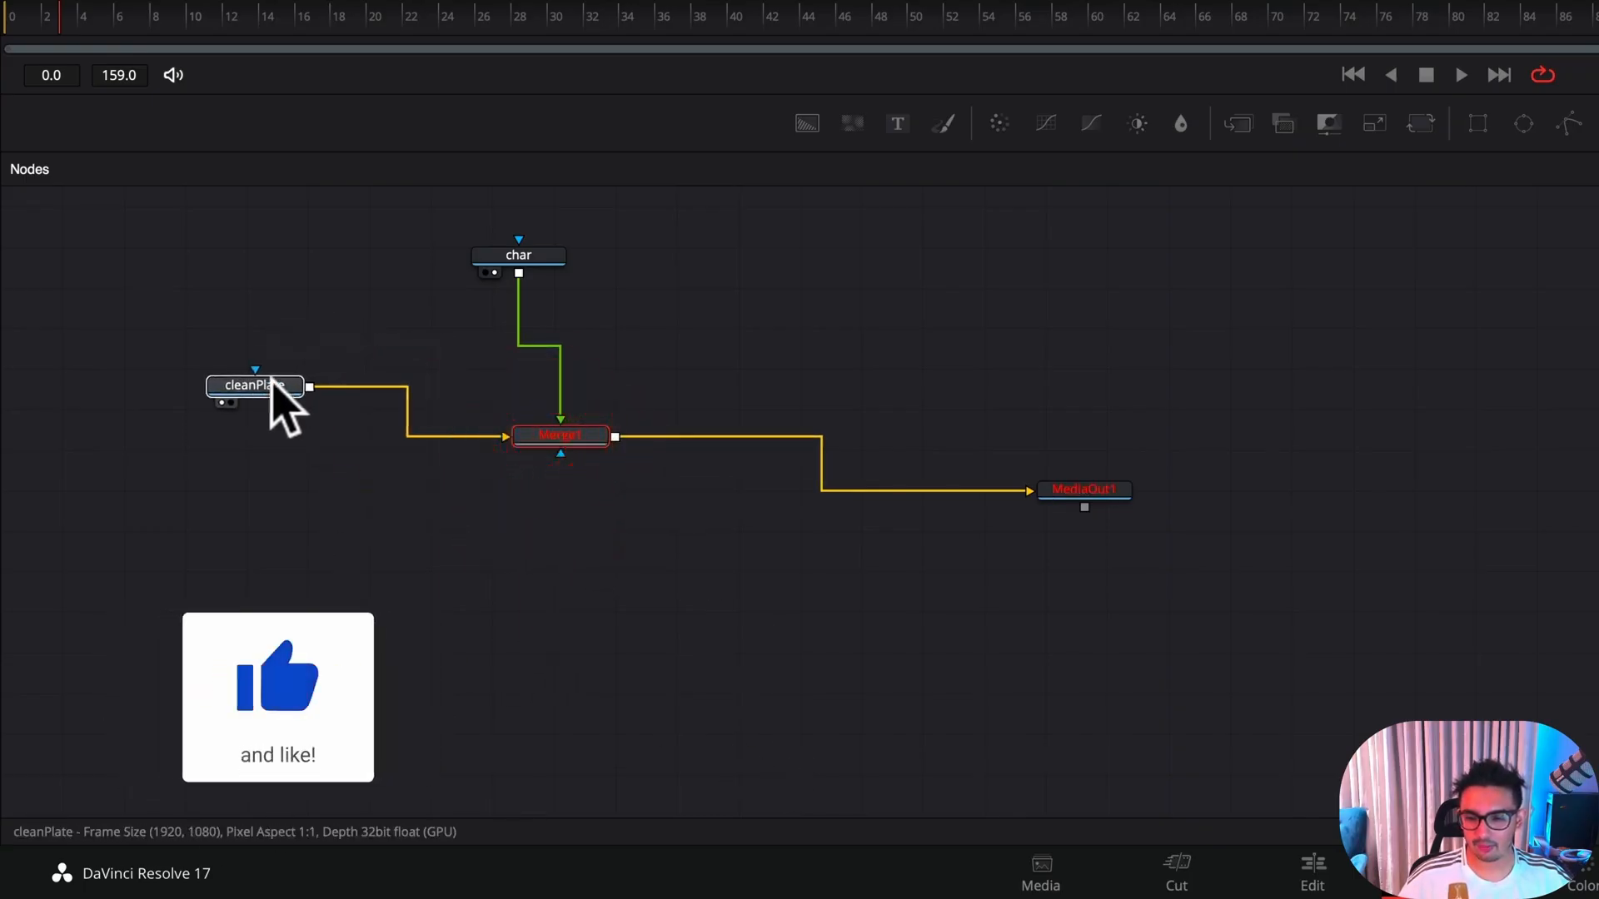
# Show Merge1 and finally MediaOut1 in the second viewer, and move MediaOut1 lower and farther right of Merge1
pyautogui.click(577, 456)
pyautogui.press('2')
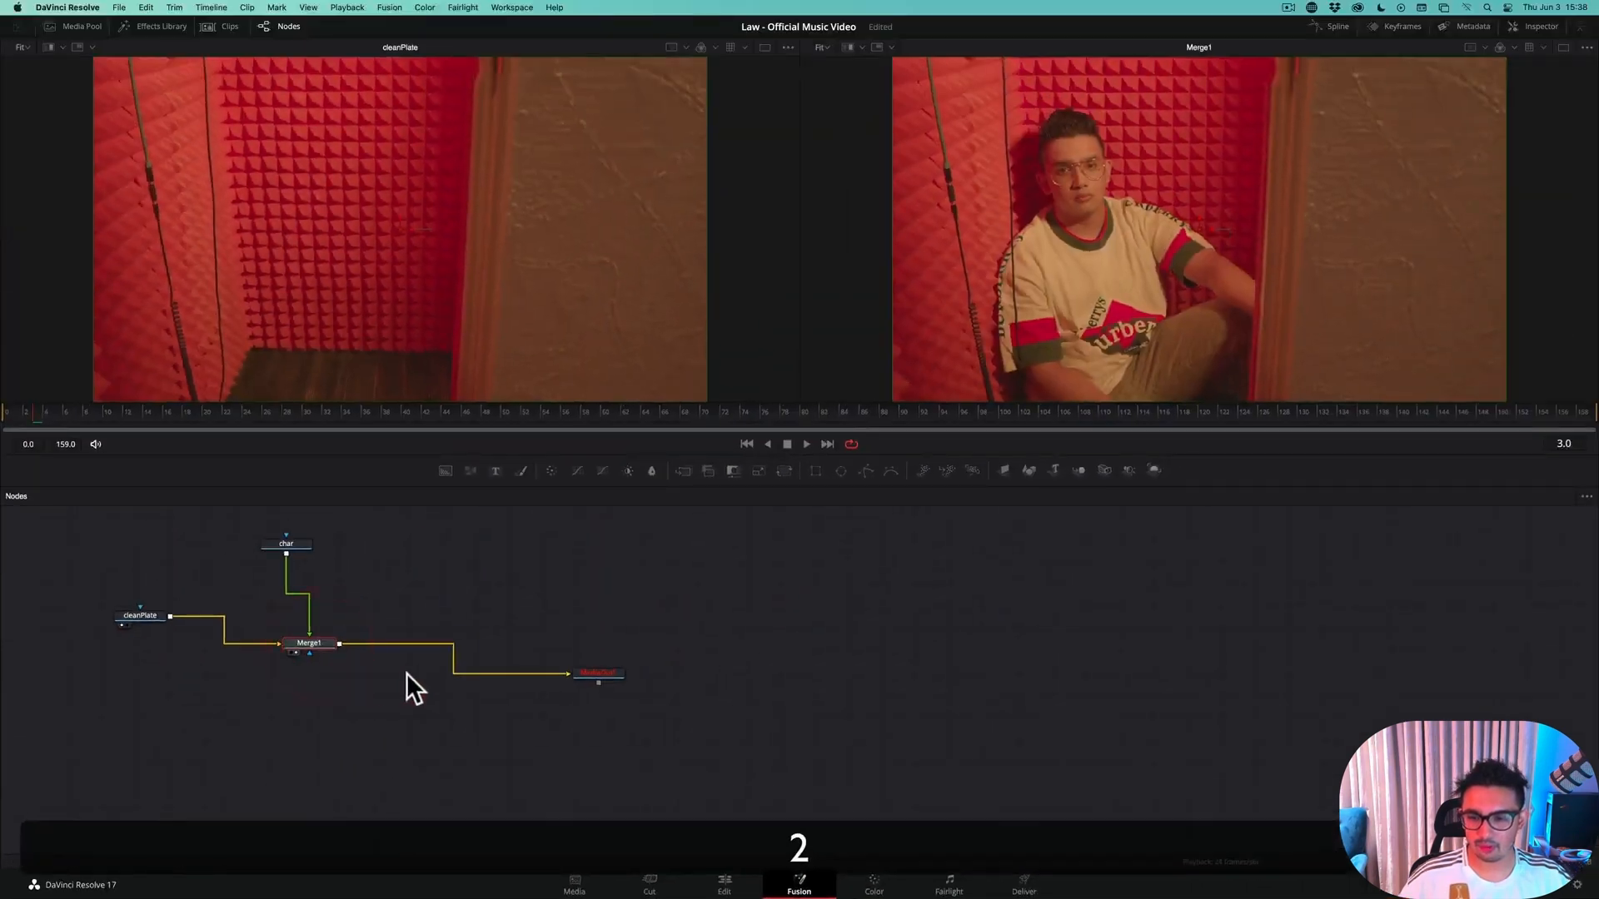
pyautogui.click(617, 673)
pyautogui.press('2')
pyautogui.moveTo(611, 673); pyautogui.dragTo(648, 737)
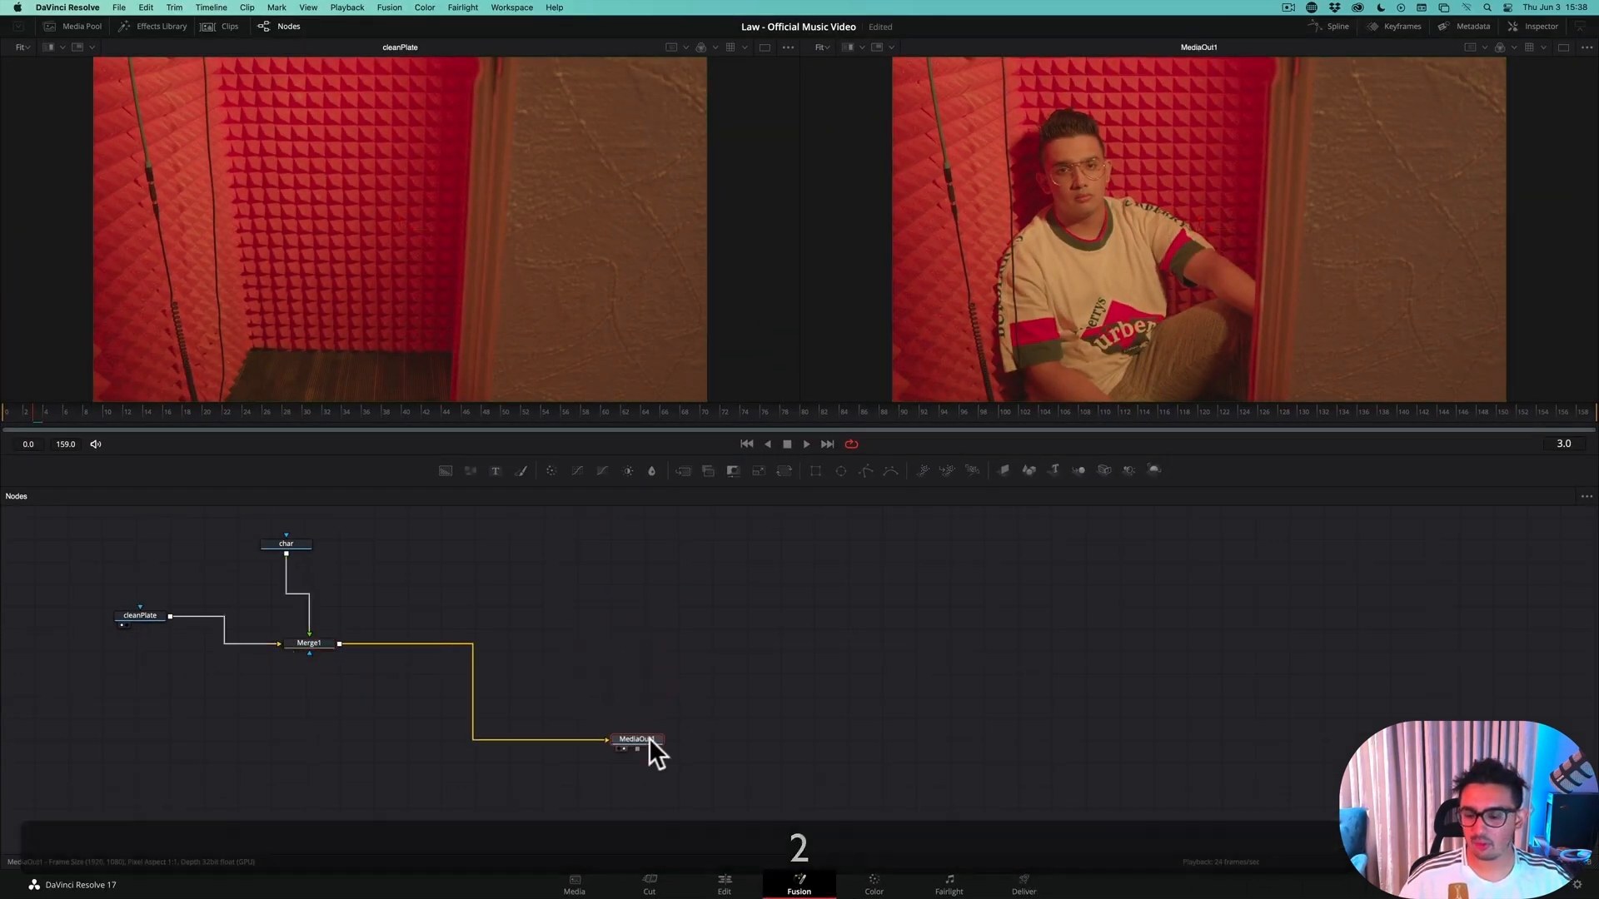
pyautogui.moveTo(315, 643); pyautogui.dragTo(319, 649)
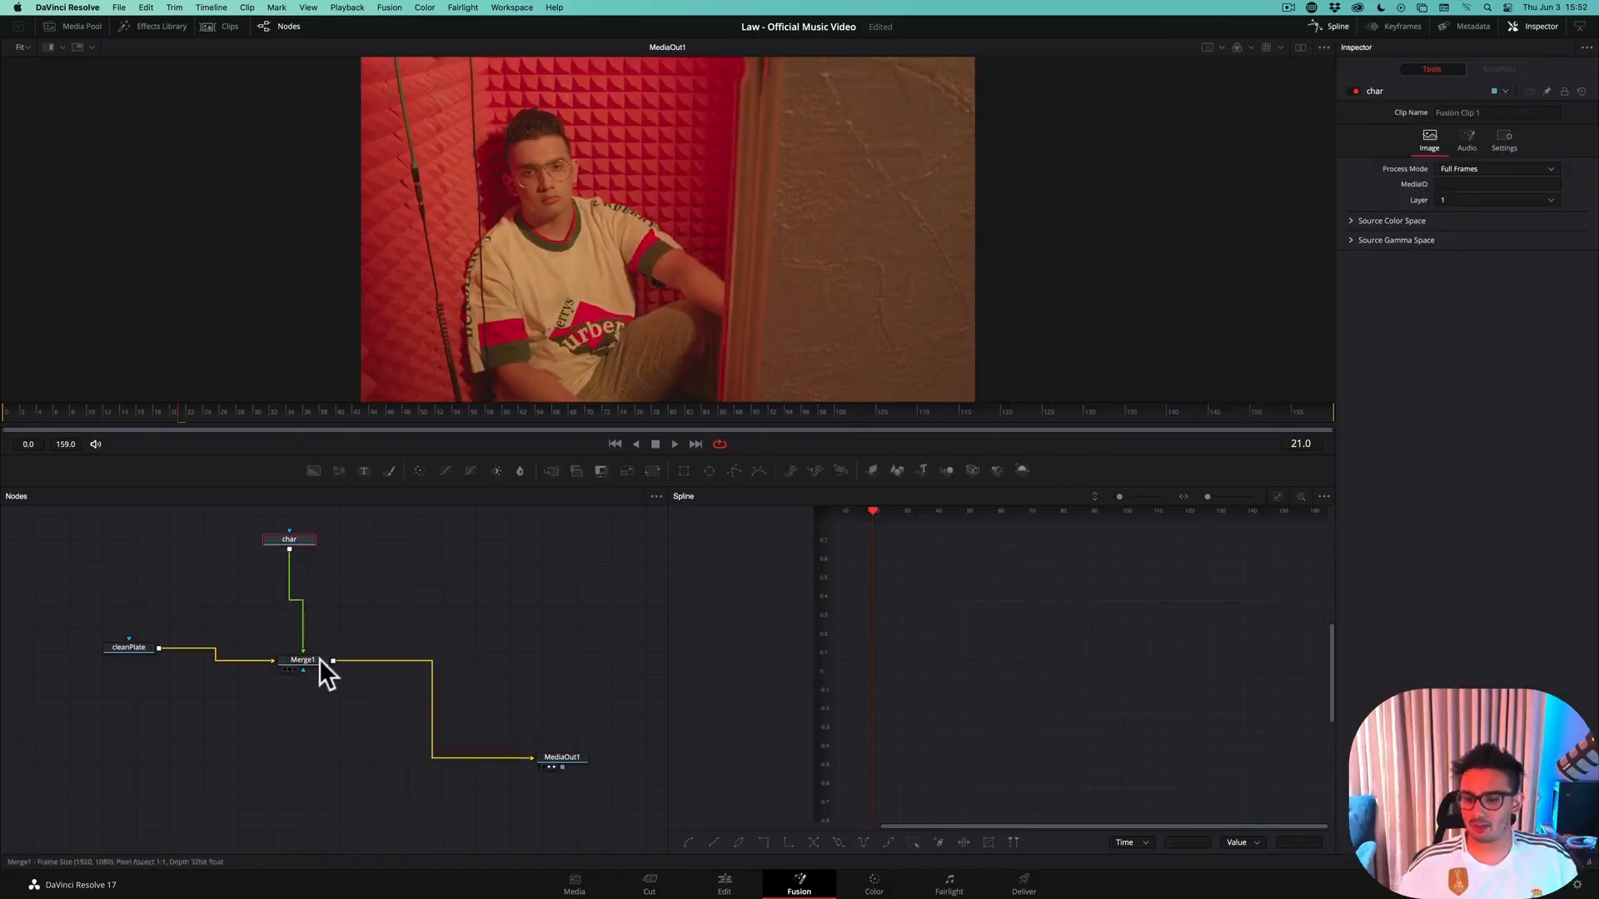
# Try out the Blend setting of Merge1 and bring it back to 1.0
pyautogui.click(318, 658)
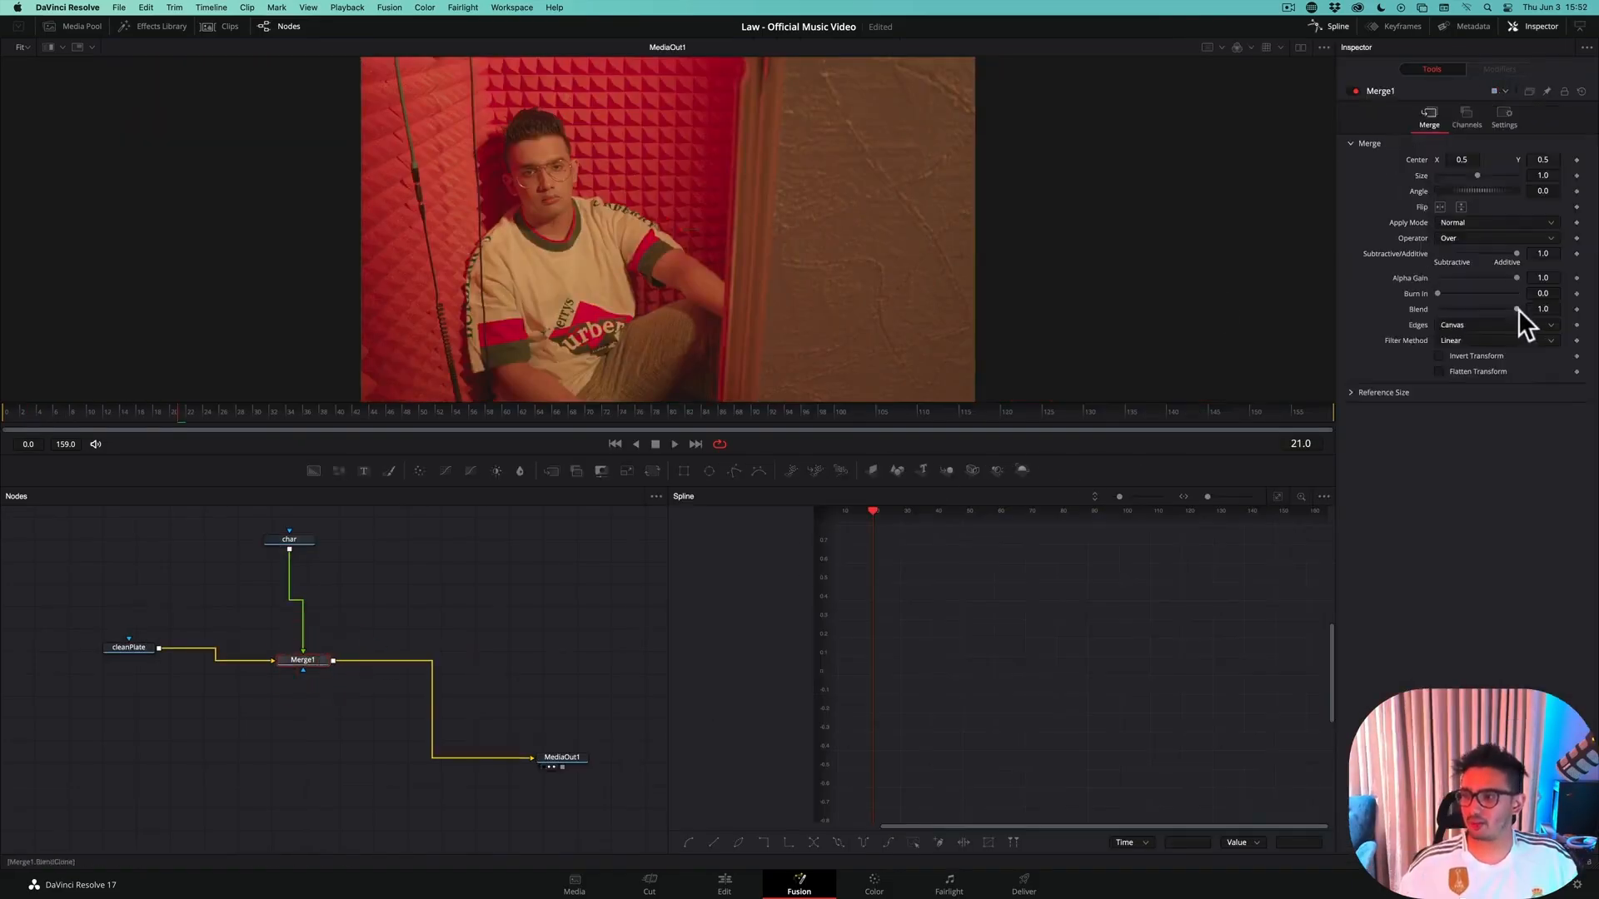
pyautogui.moveTo(1517, 308)
pyautogui.mouseDown()
pyautogui.moveTo(1431, 313)
pyautogui.moveTo(1521, 307)
pyautogui.mouseUp()
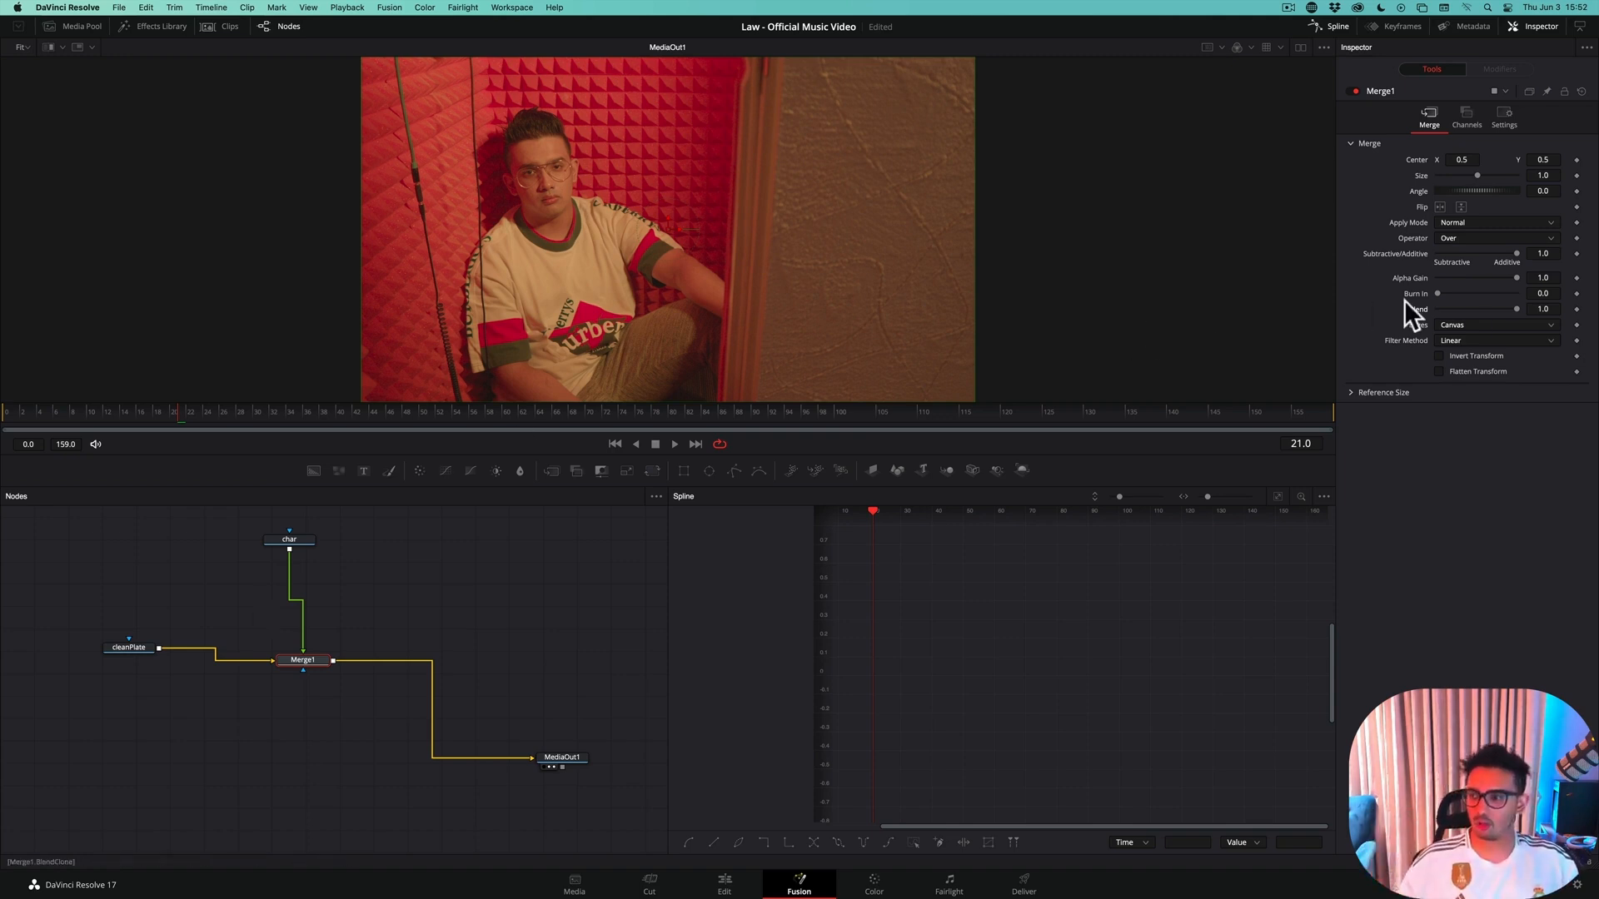
pyautogui.moveTo(1517, 308); pyautogui.dragTo(1563, 303)
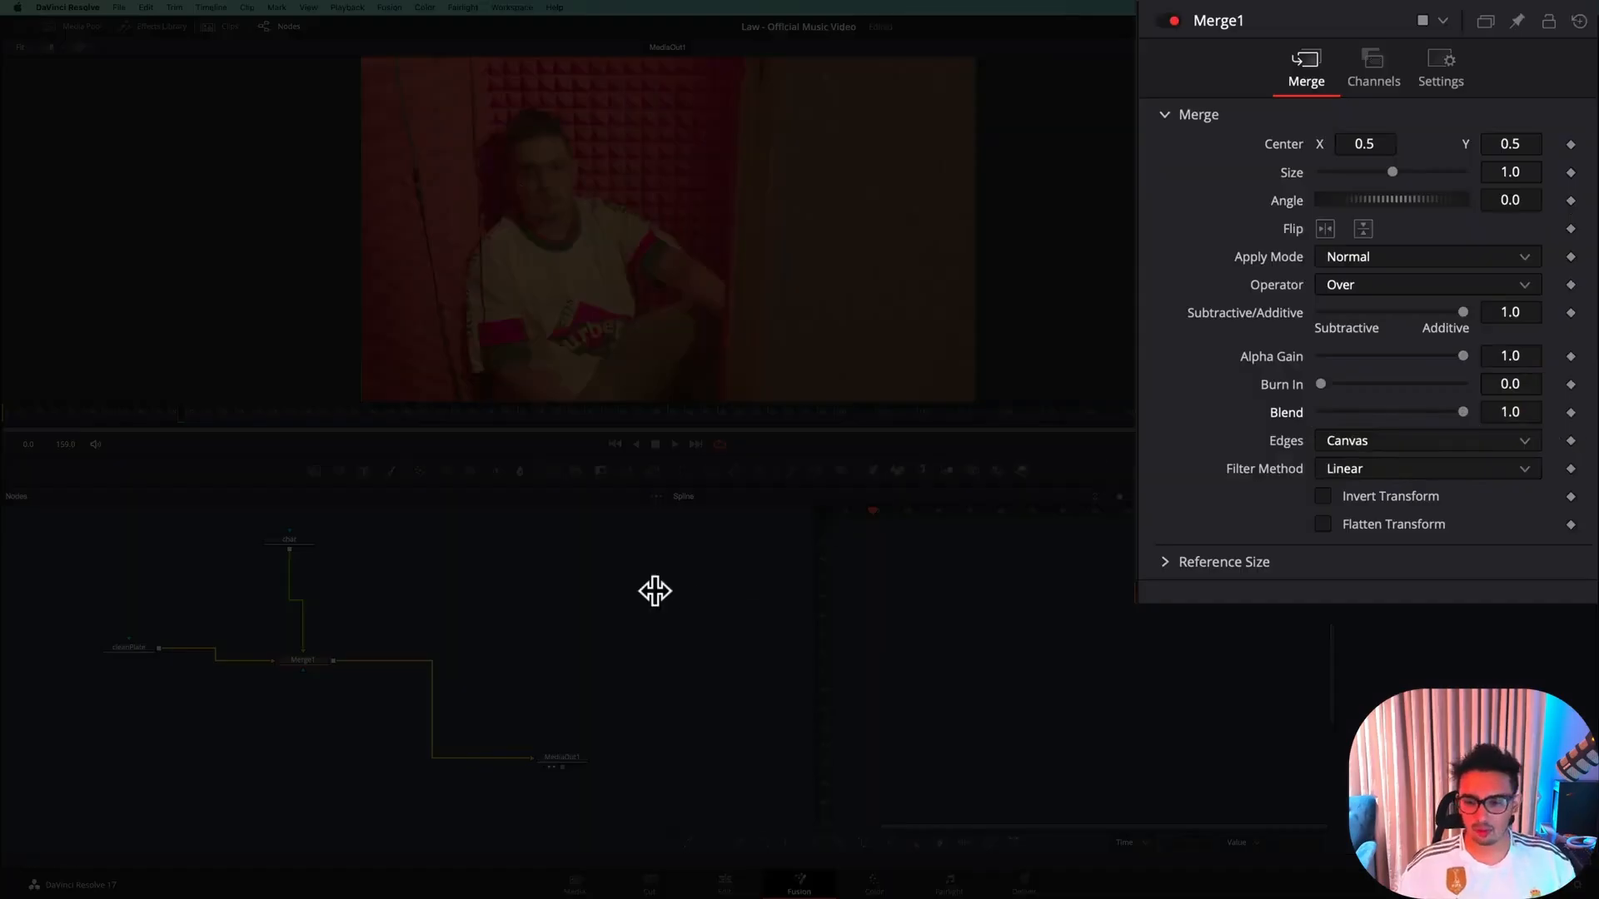
# Hide the Spline editor and show it again beside the node graph
pyautogui.click(516, 610)
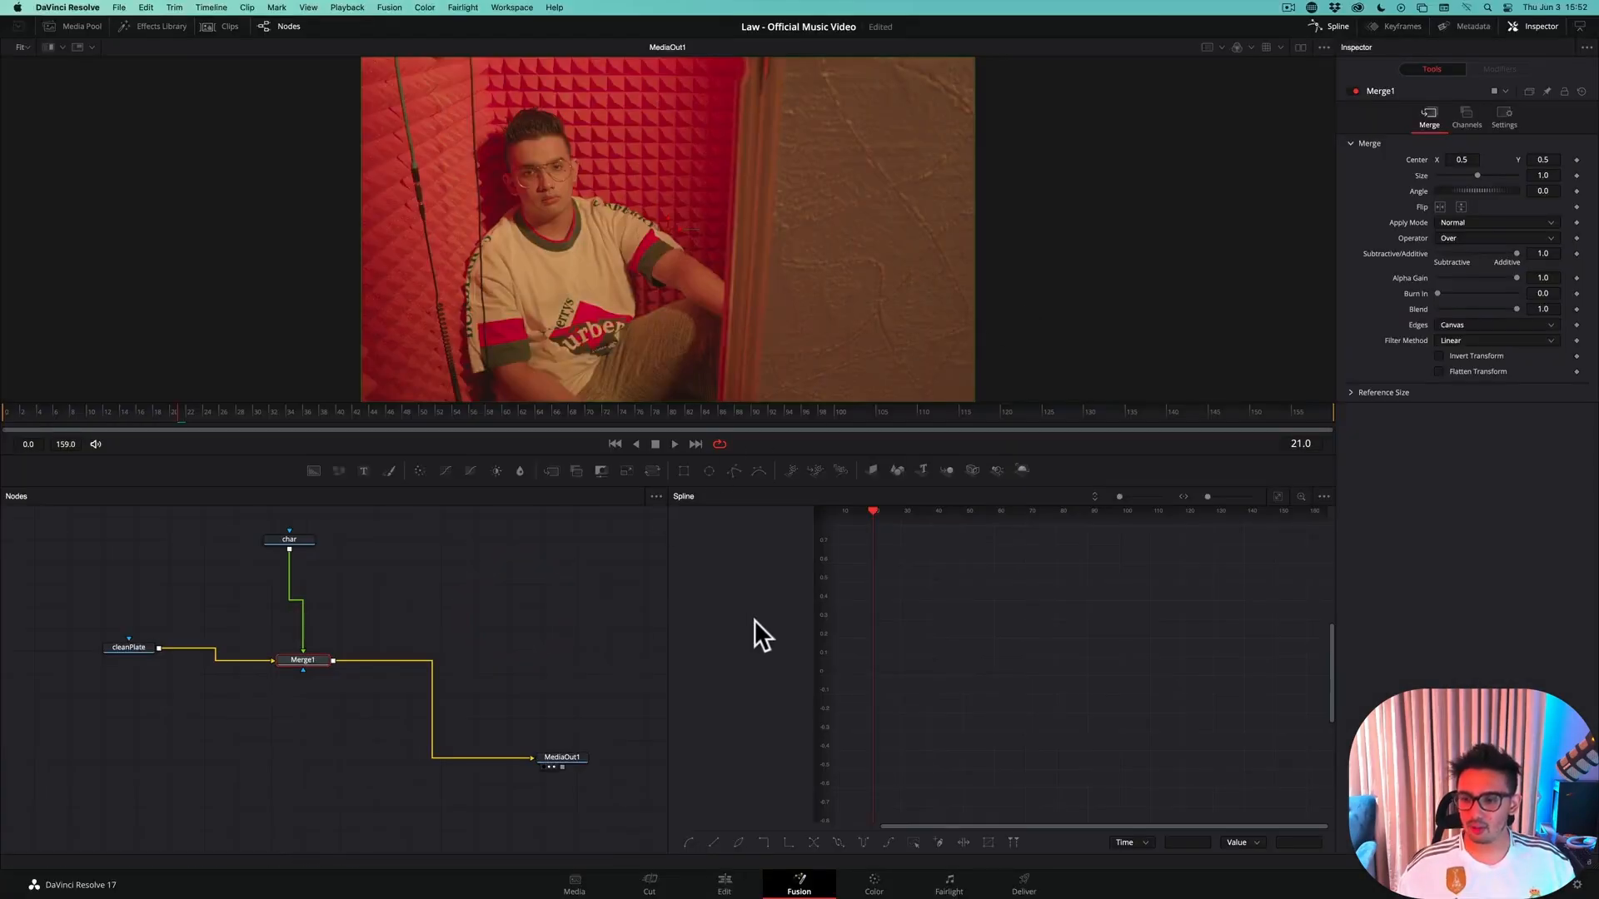
pyautogui.click(1341, 28)
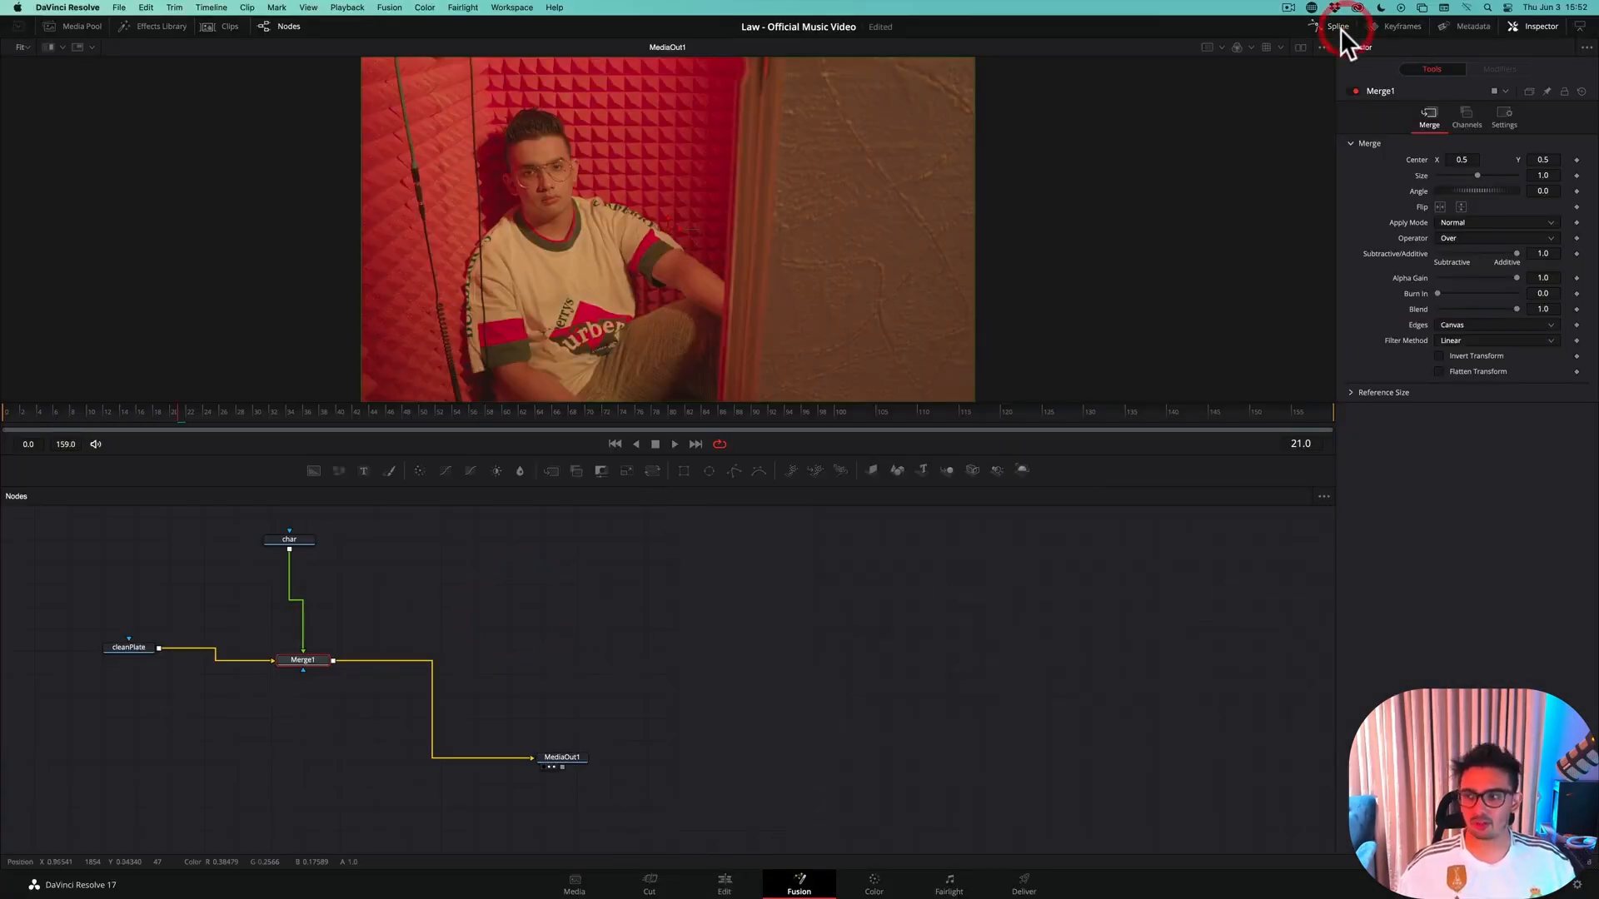
pyautogui.click(1341, 29)
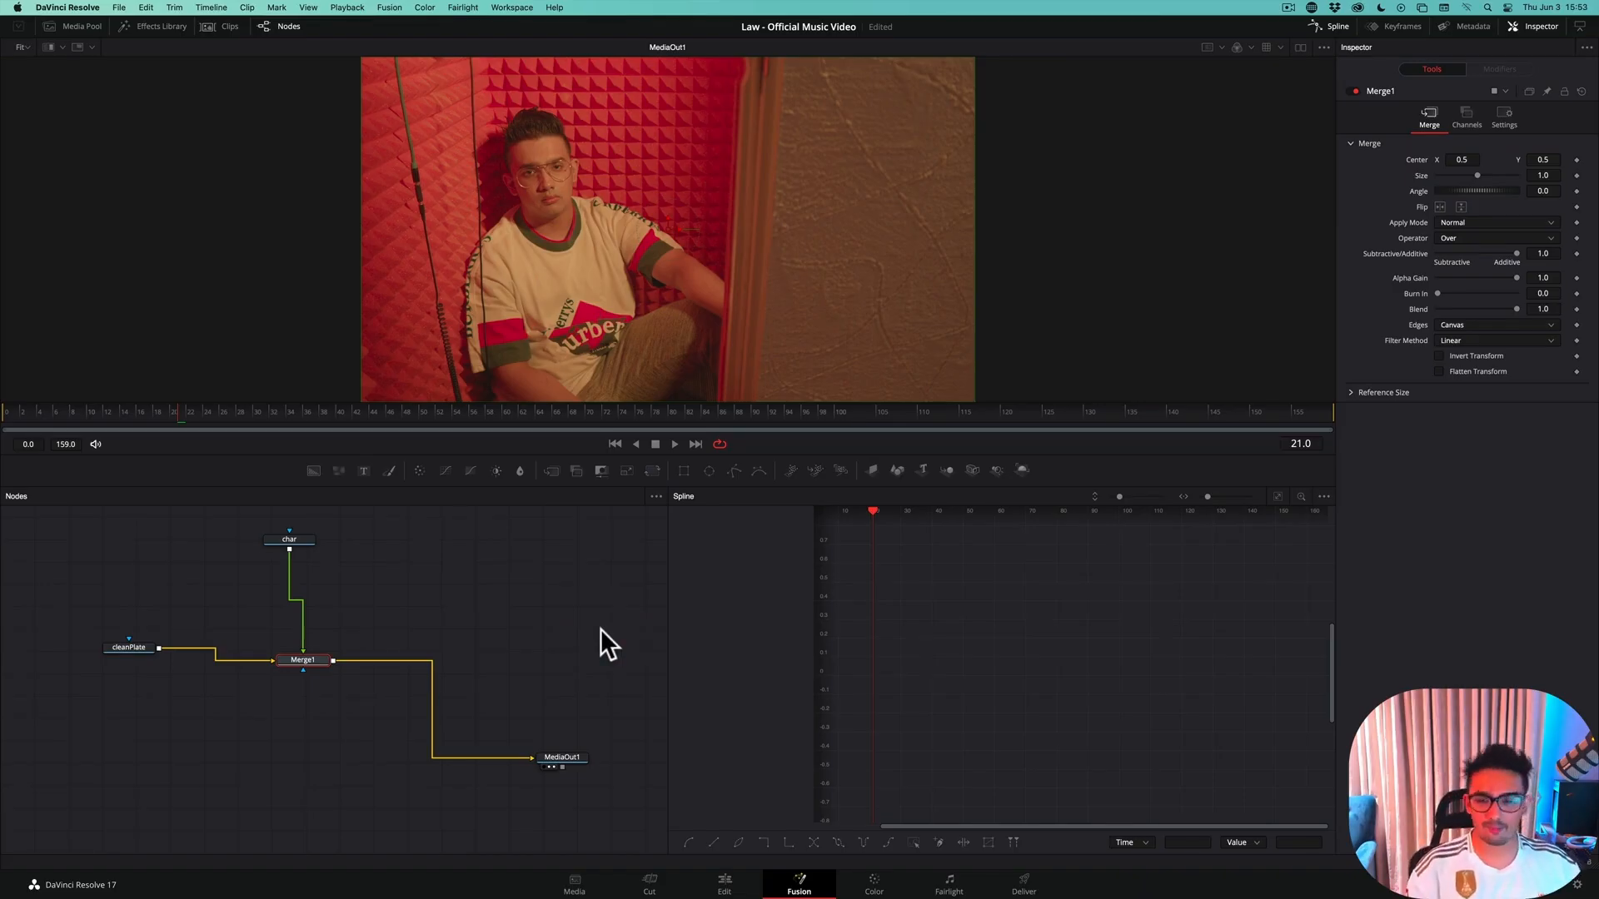
pyautogui.hotkey('shift', 'space')
pyautogui.write('fast')
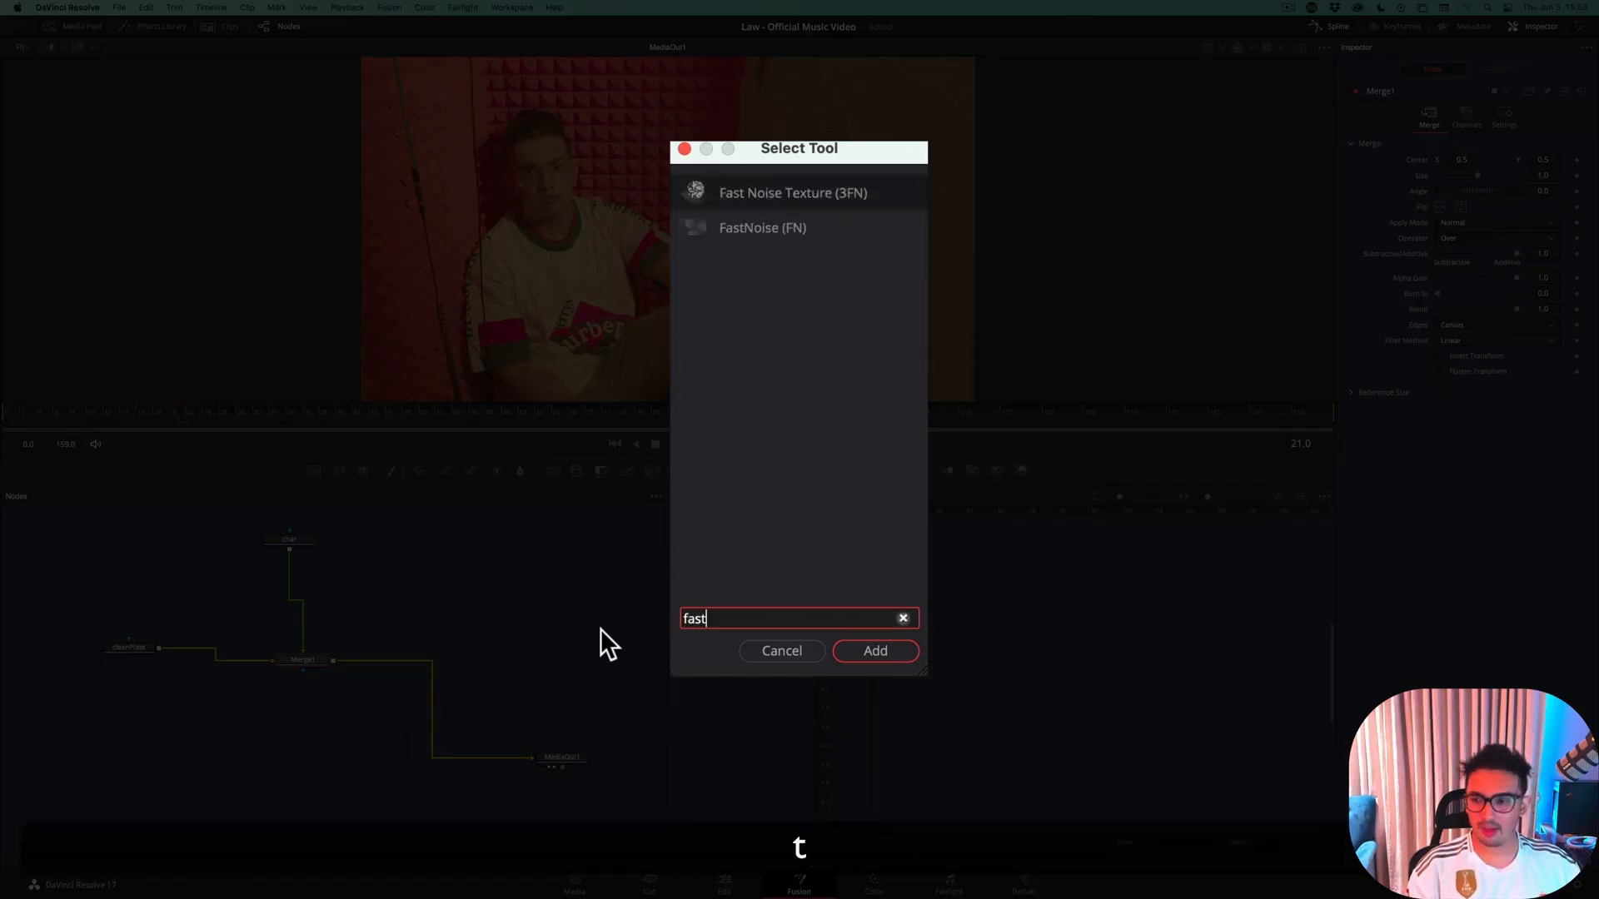
pyautogui.press('Return')
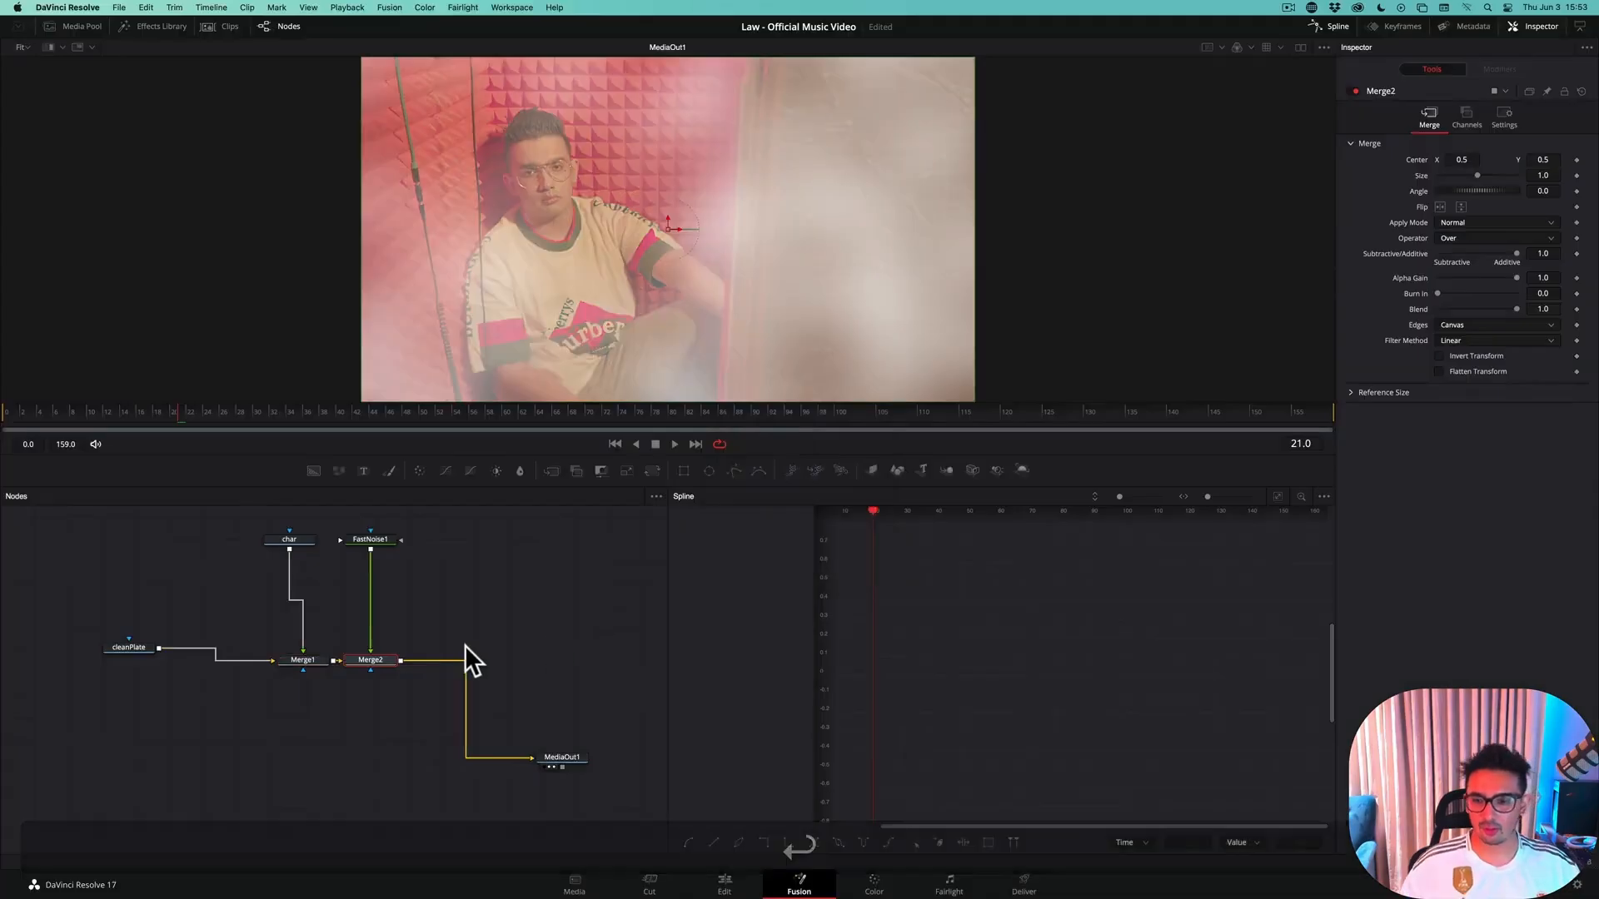
pyautogui.press('super+z')
# Add an unconnected FastNoise node in the empty area to the right of char and Merge1
pyautogui.click(453, 598)
pyautogui.hotkey('shift', 'space')
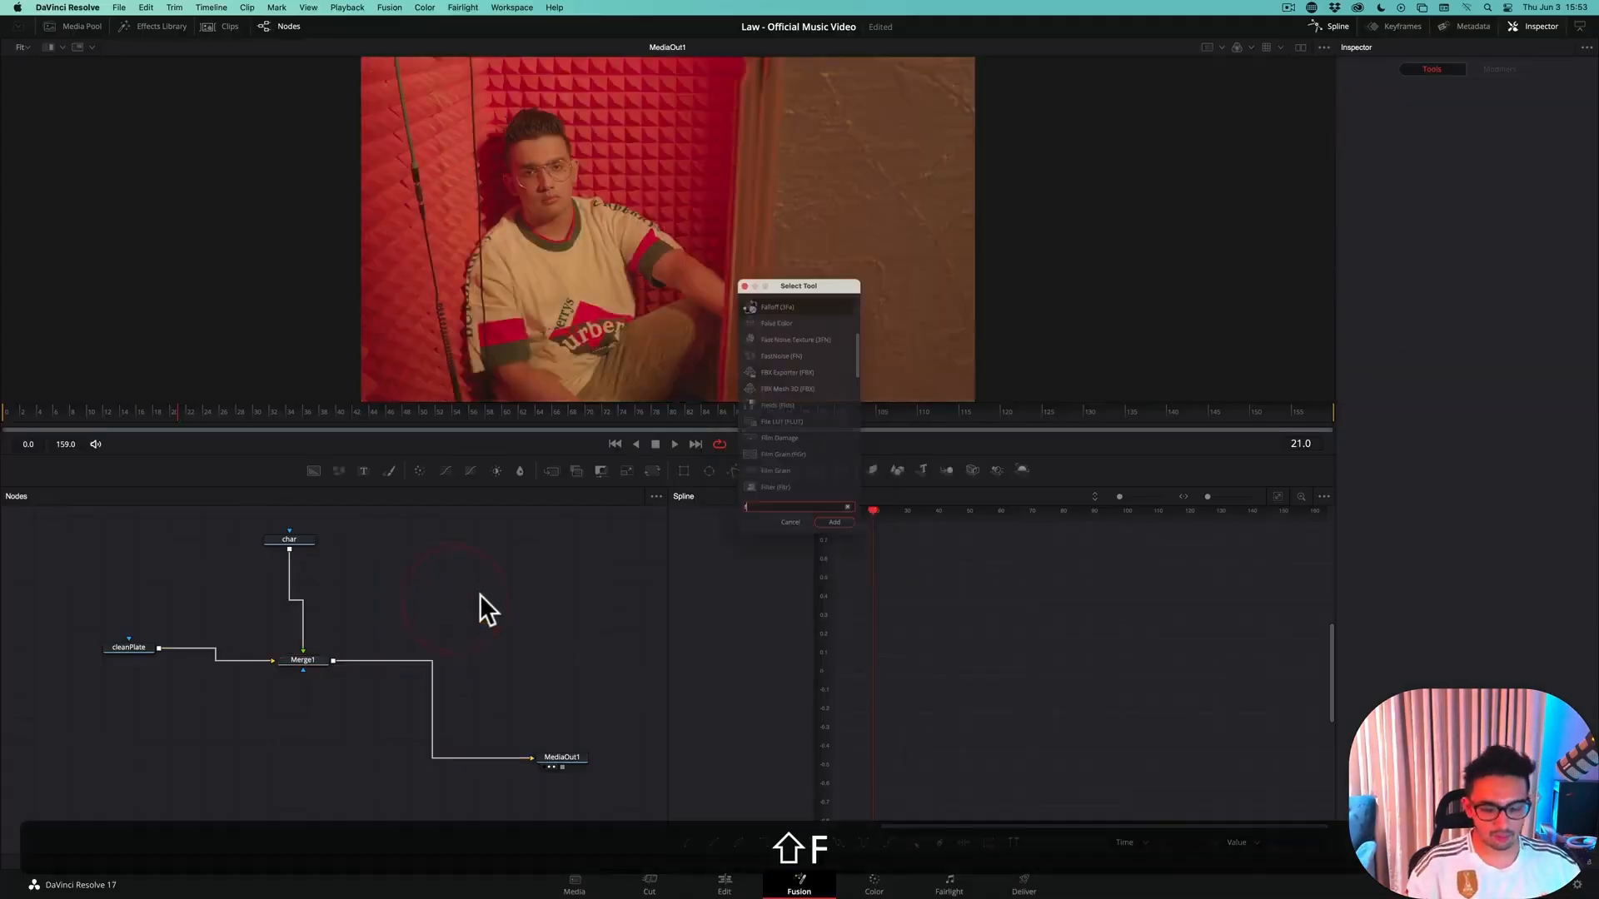
pyautogui.write('fast')
pyautogui.press('Return')
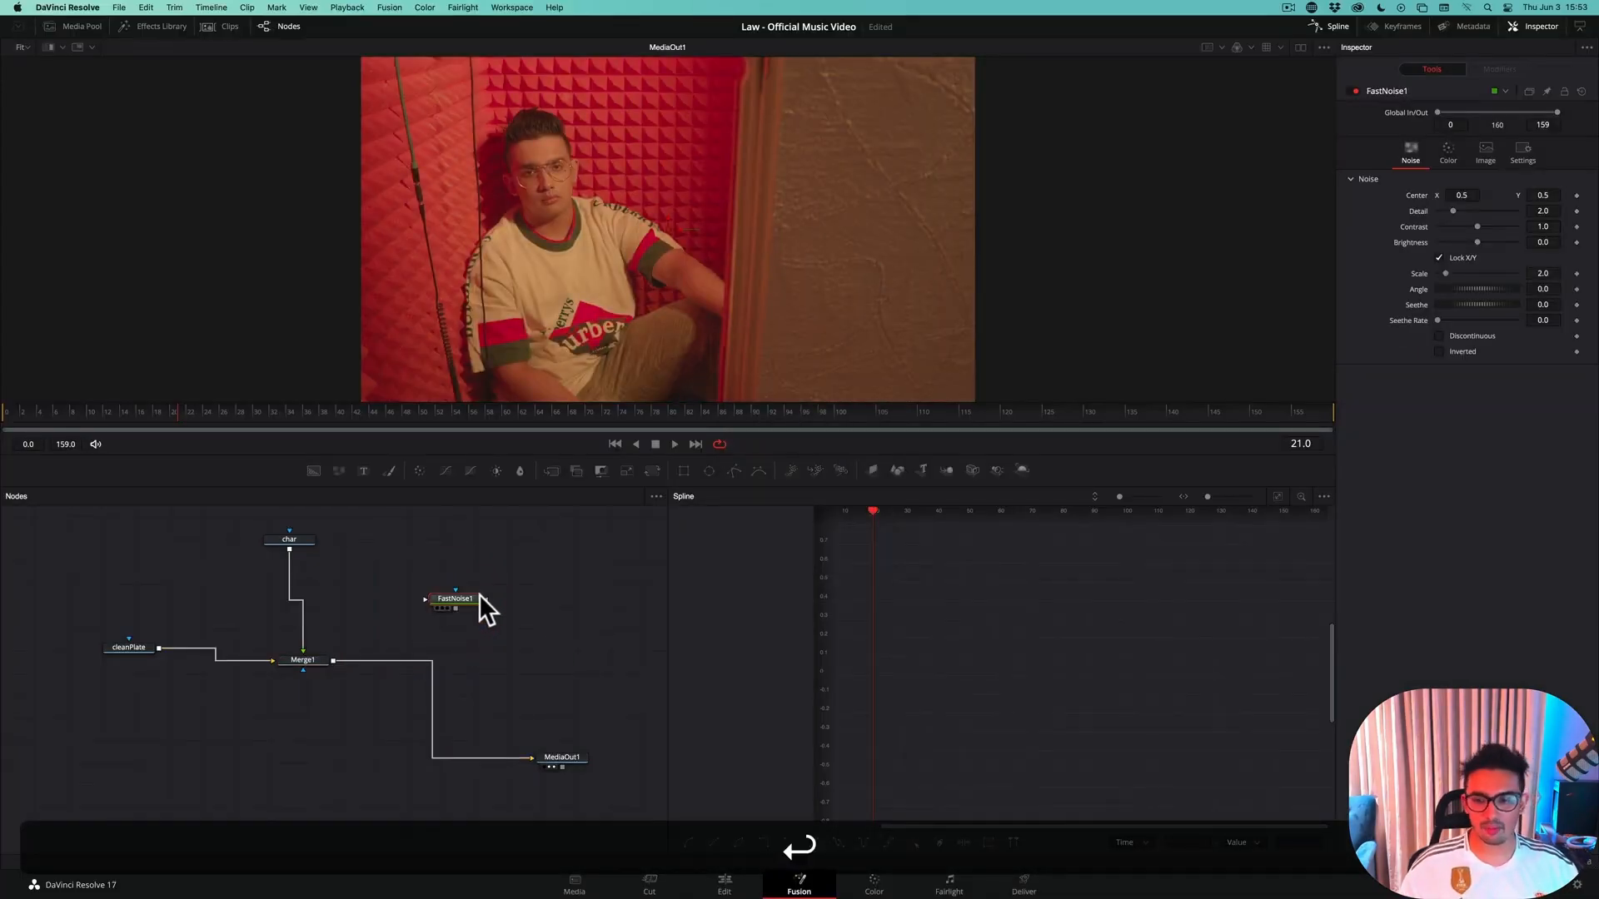
pyautogui.moveTo(473, 608); pyautogui.dragTo(477, 614)
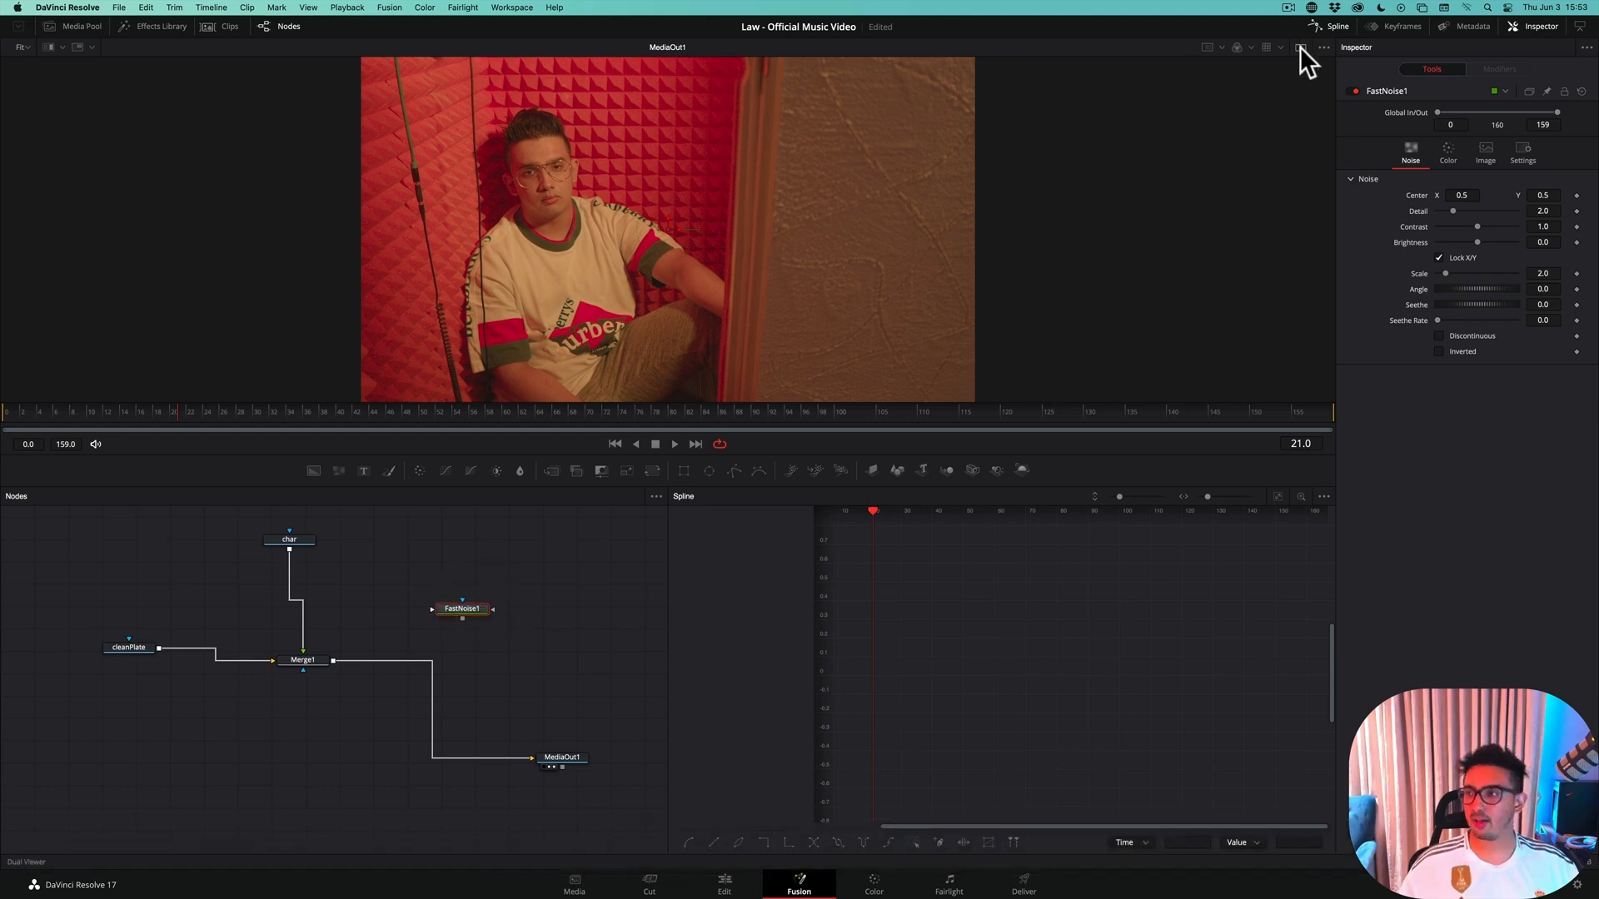
# Switch to dual viewers, show FastNoise1 in the first one, and scrub the opening frames back to frame 0
pyautogui.click(1300, 47)
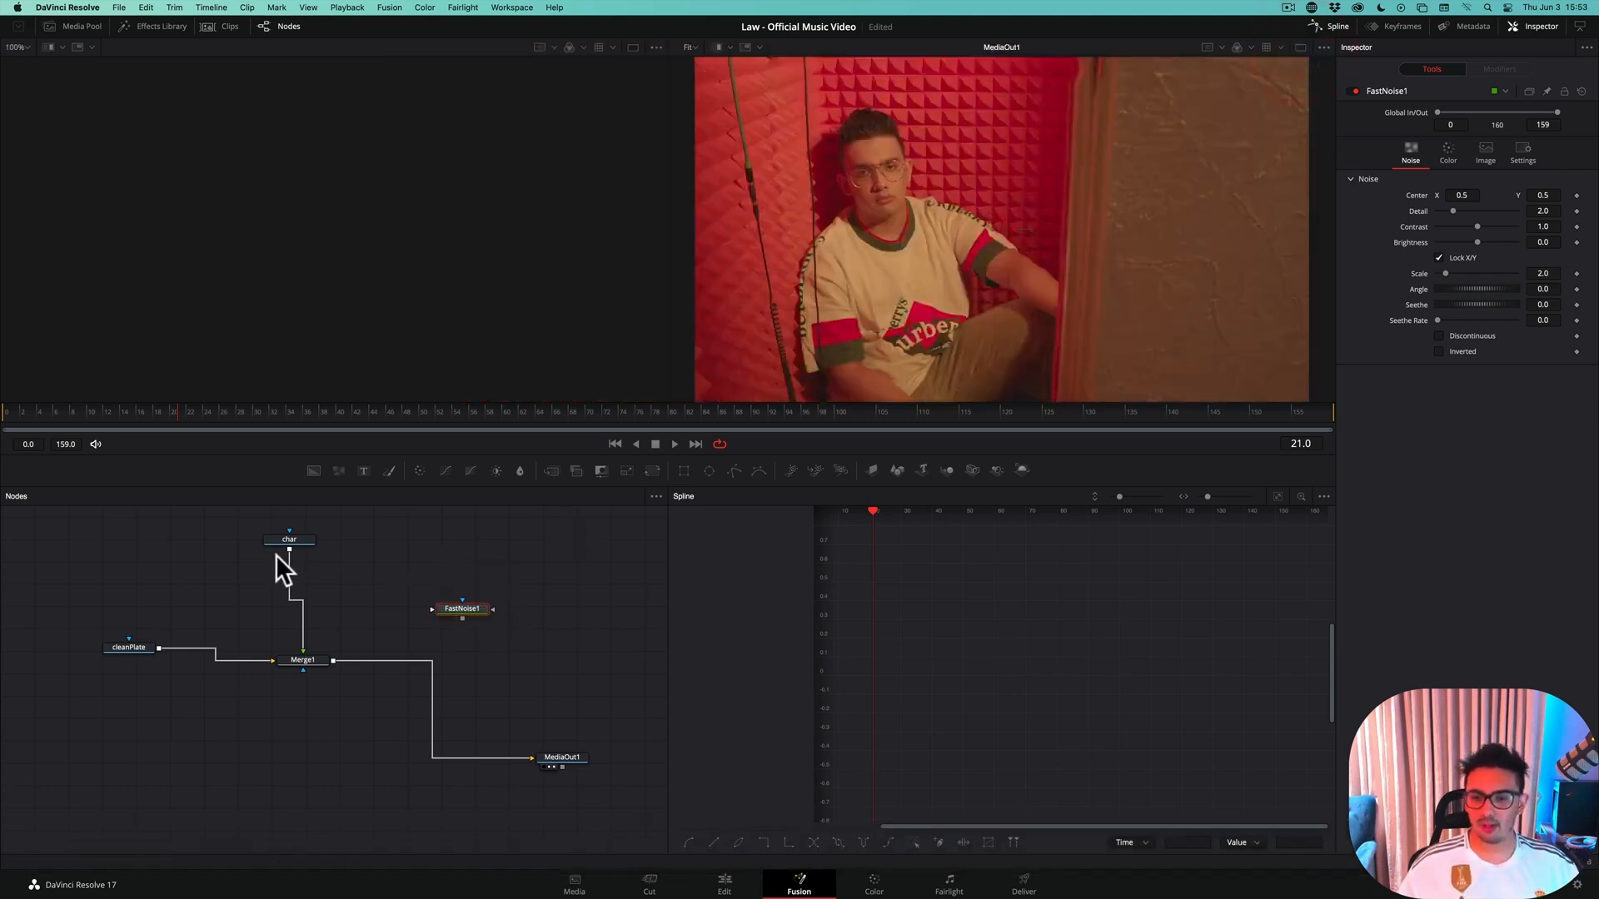
pyautogui.press('1')
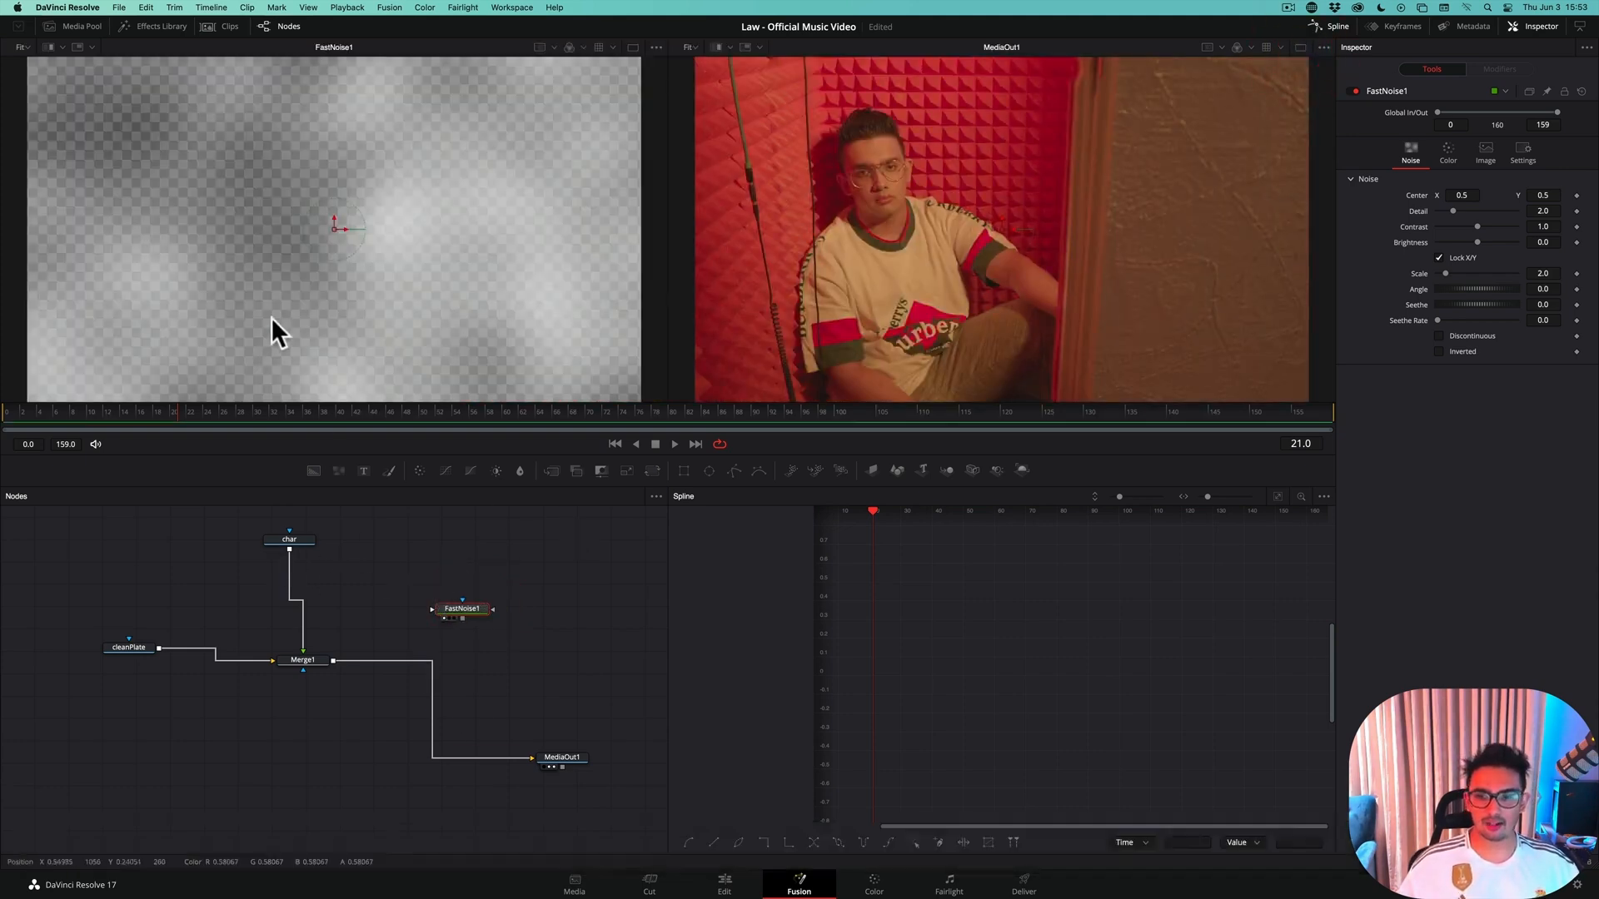
pyautogui.click(103, 423)
pyautogui.moveTo(103, 423); pyautogui.dragTo(112, 422)
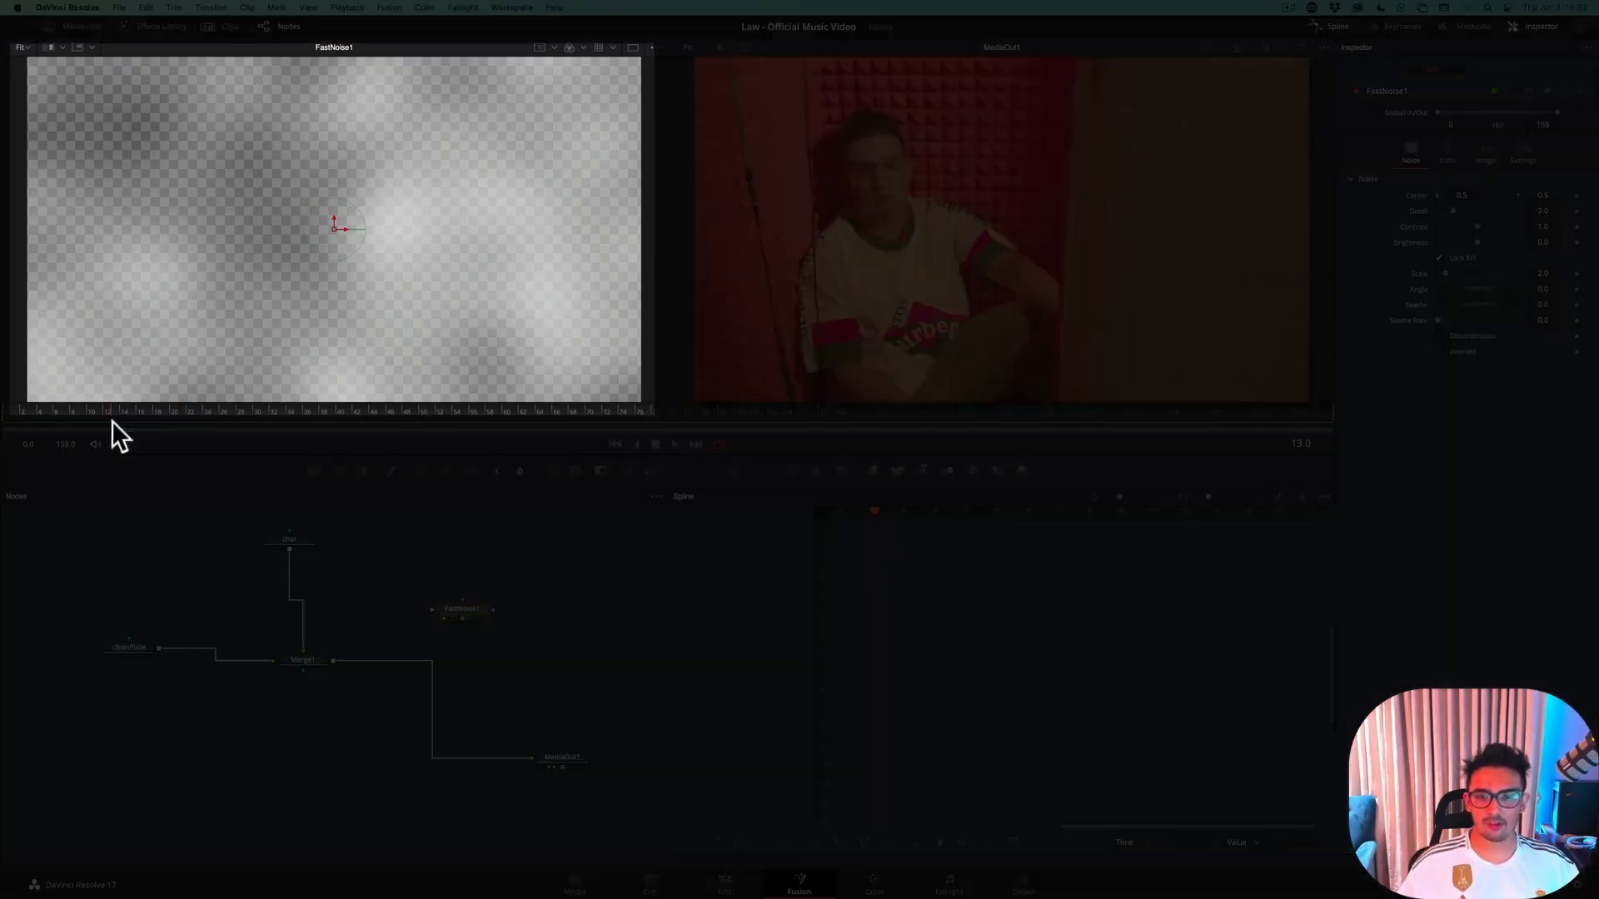
pyautogui.click(8, 414)
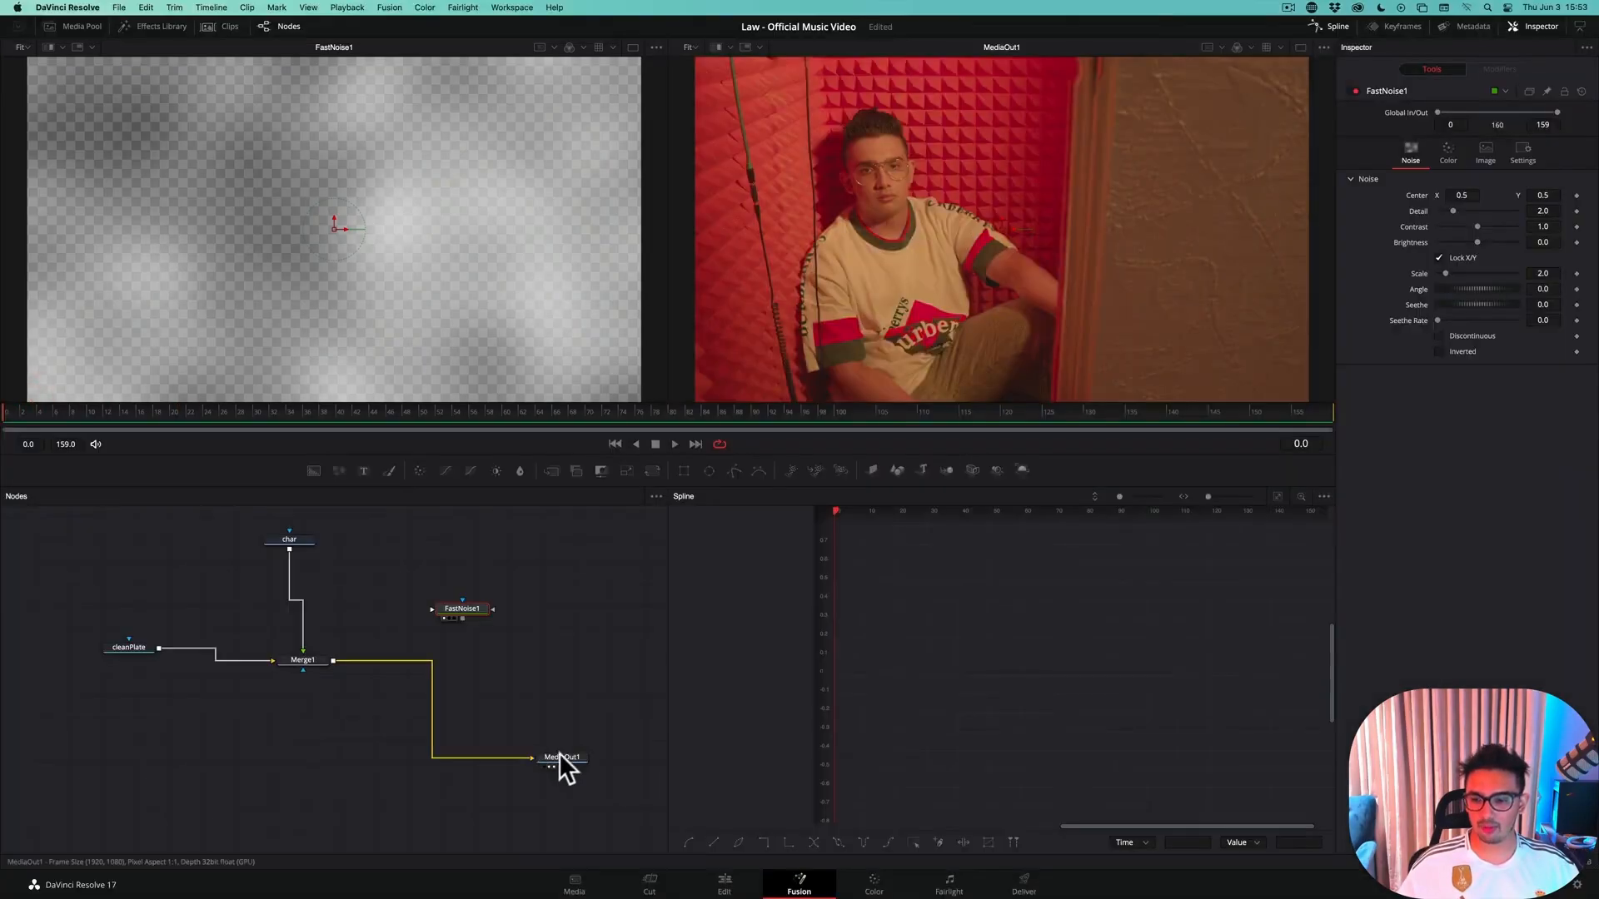
# Select FastNoise1, recheck its motion over the opening frames, and set its Seethe Rate to 0.6
pyautogui.click(560, 757)
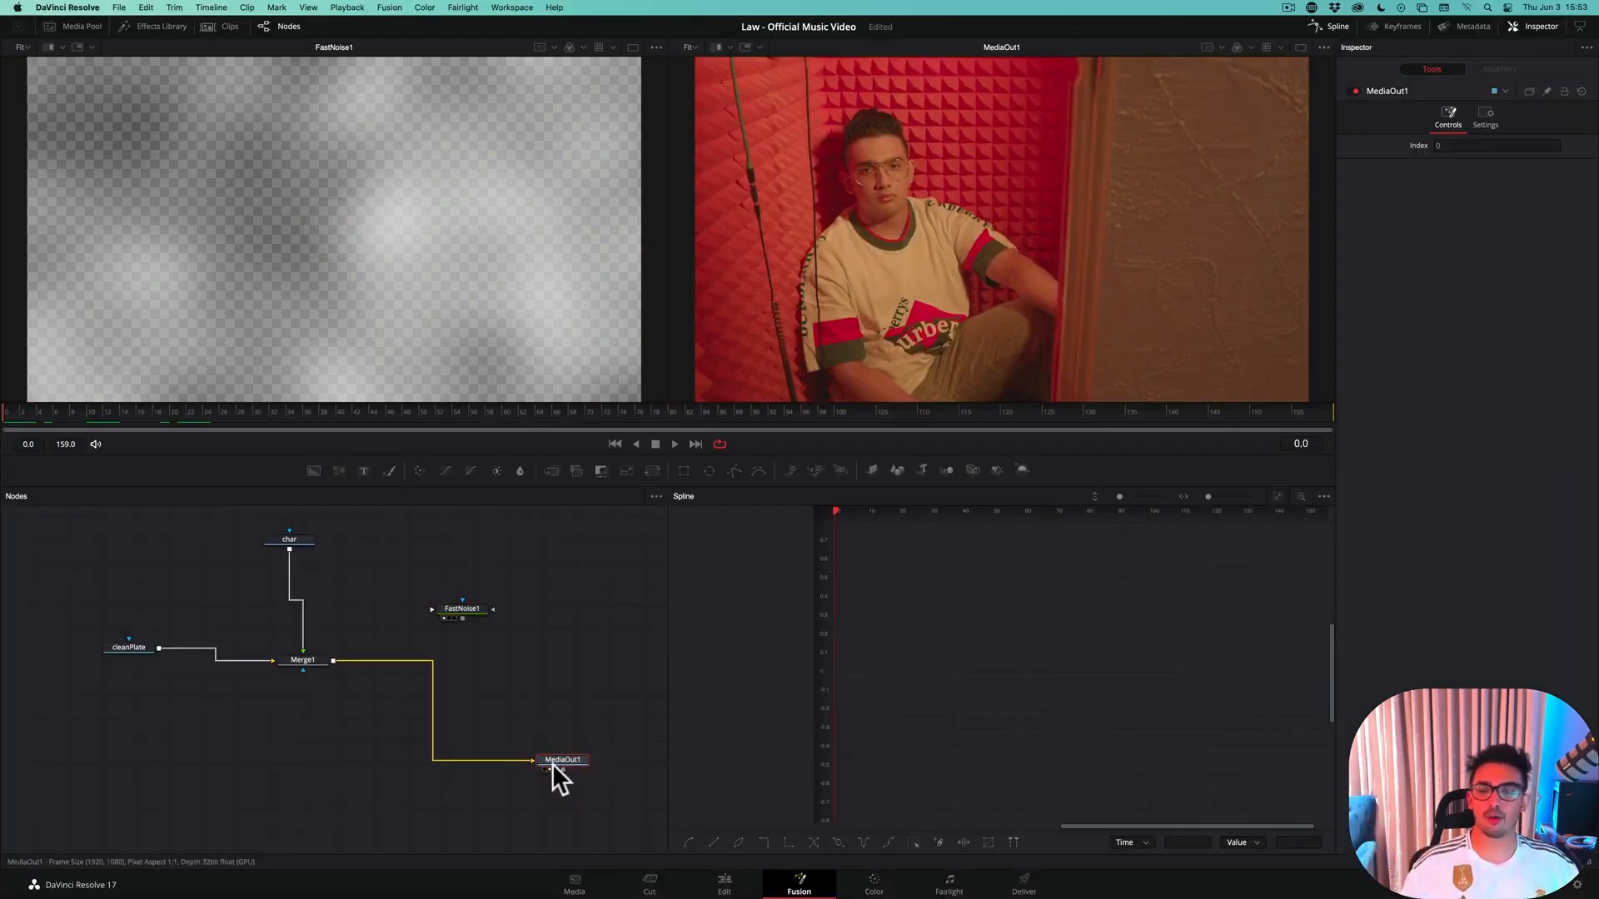
pyautogui.moveTo(466, 607); pyautogui.dragTo(460, 597)
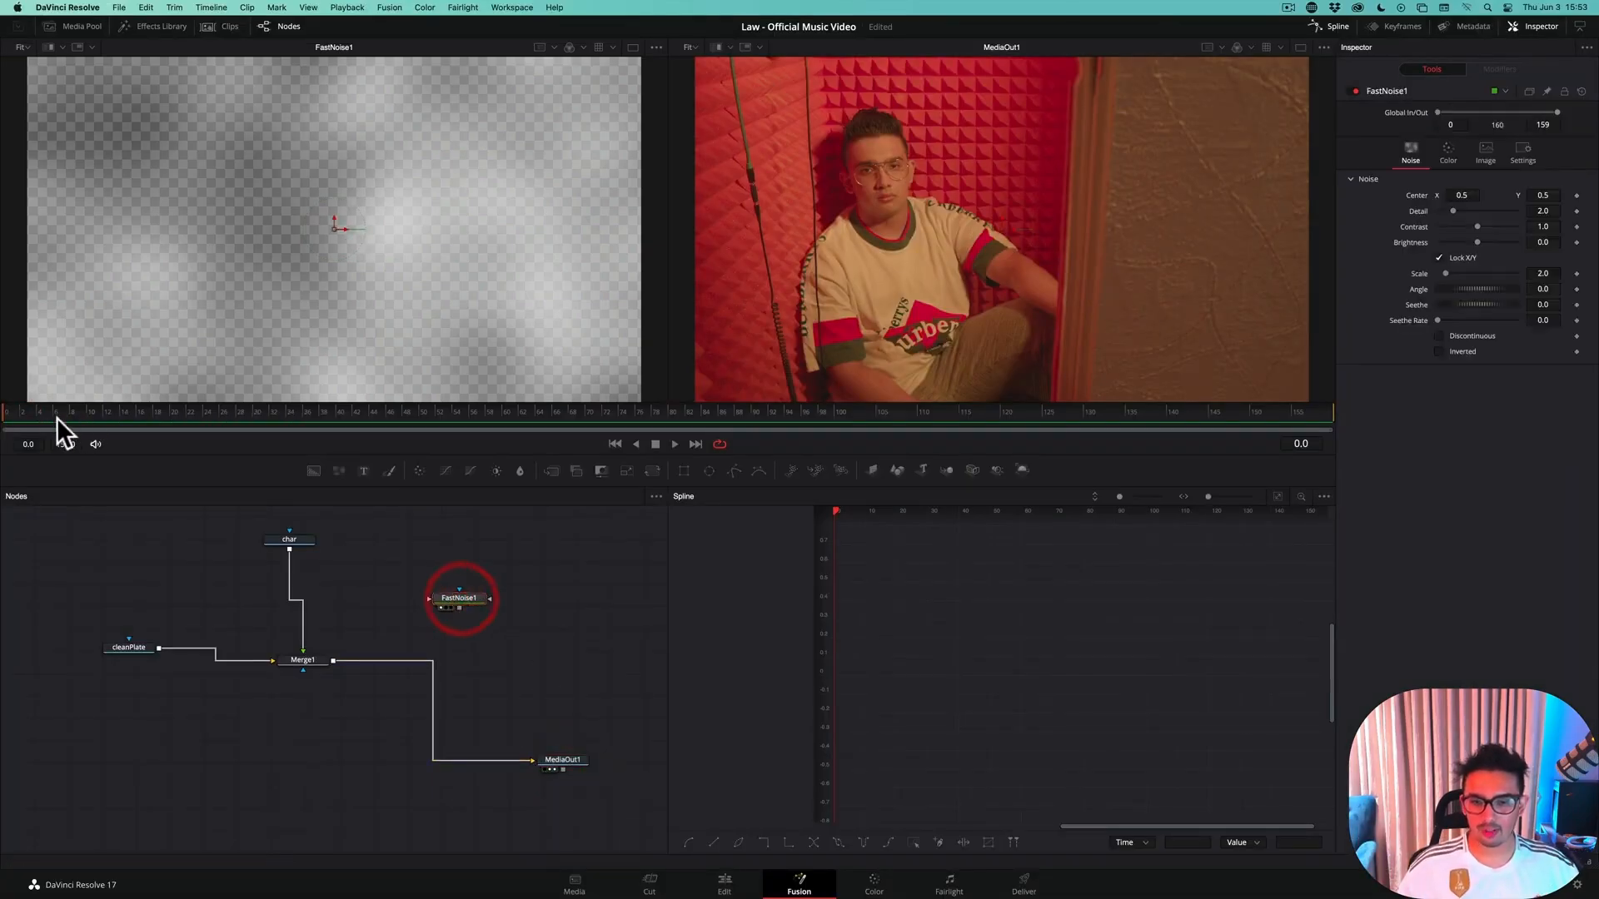
pyautogui.moveTo(83, 413); pyautogui.dragTo(11, 419)
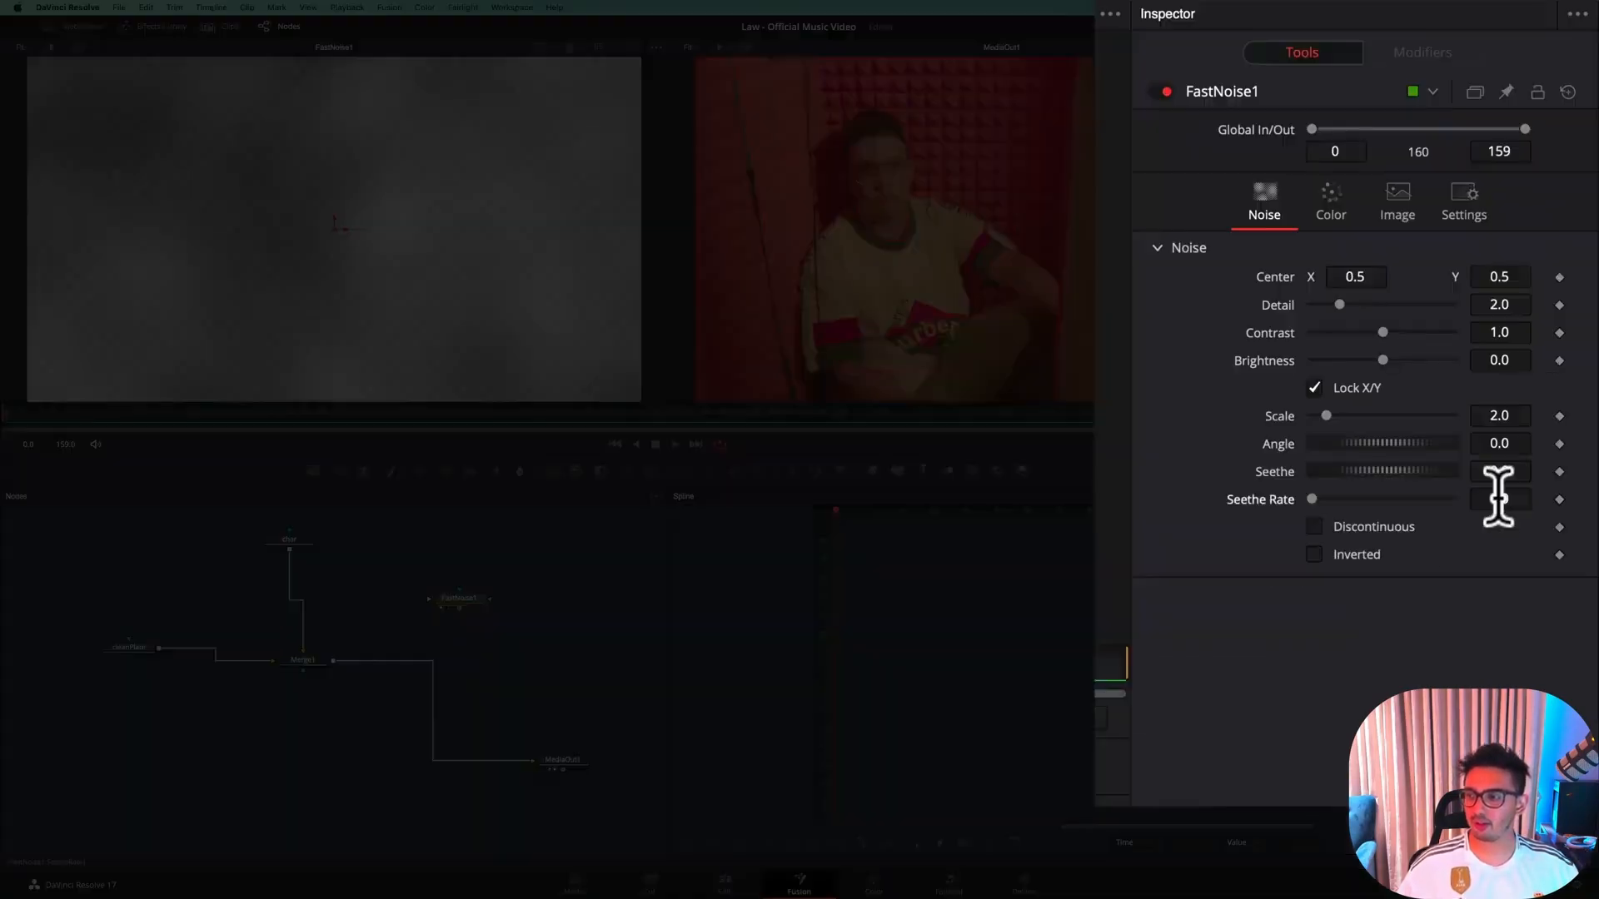
pyautogui.click(1545, 320)
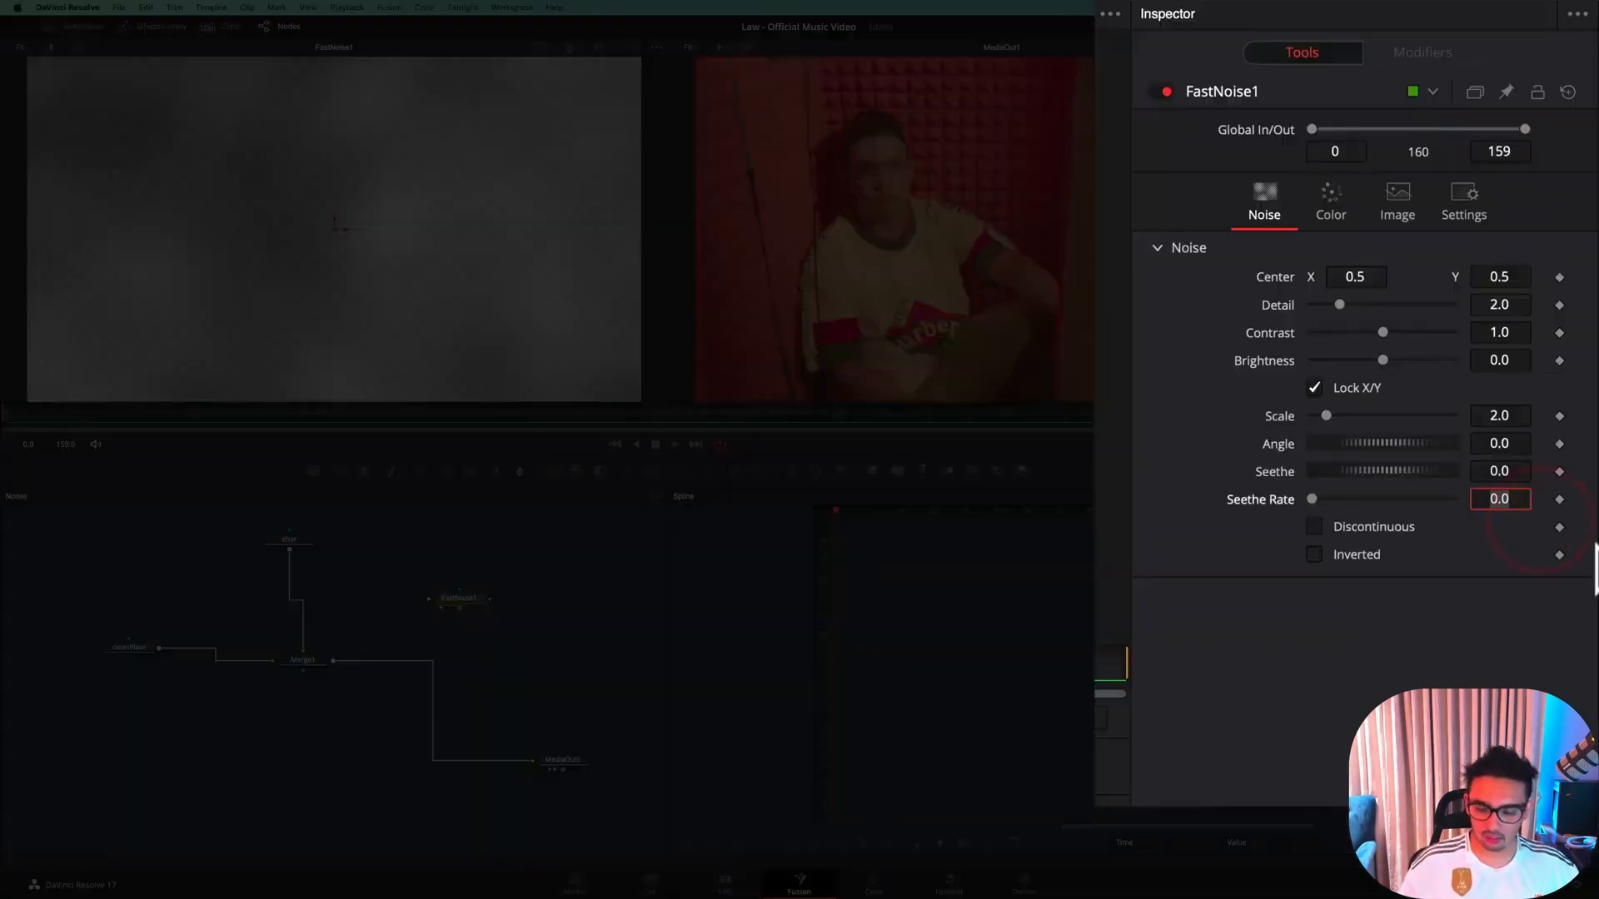
pyautogui.write('.6')
pyautogui.press('Tab')
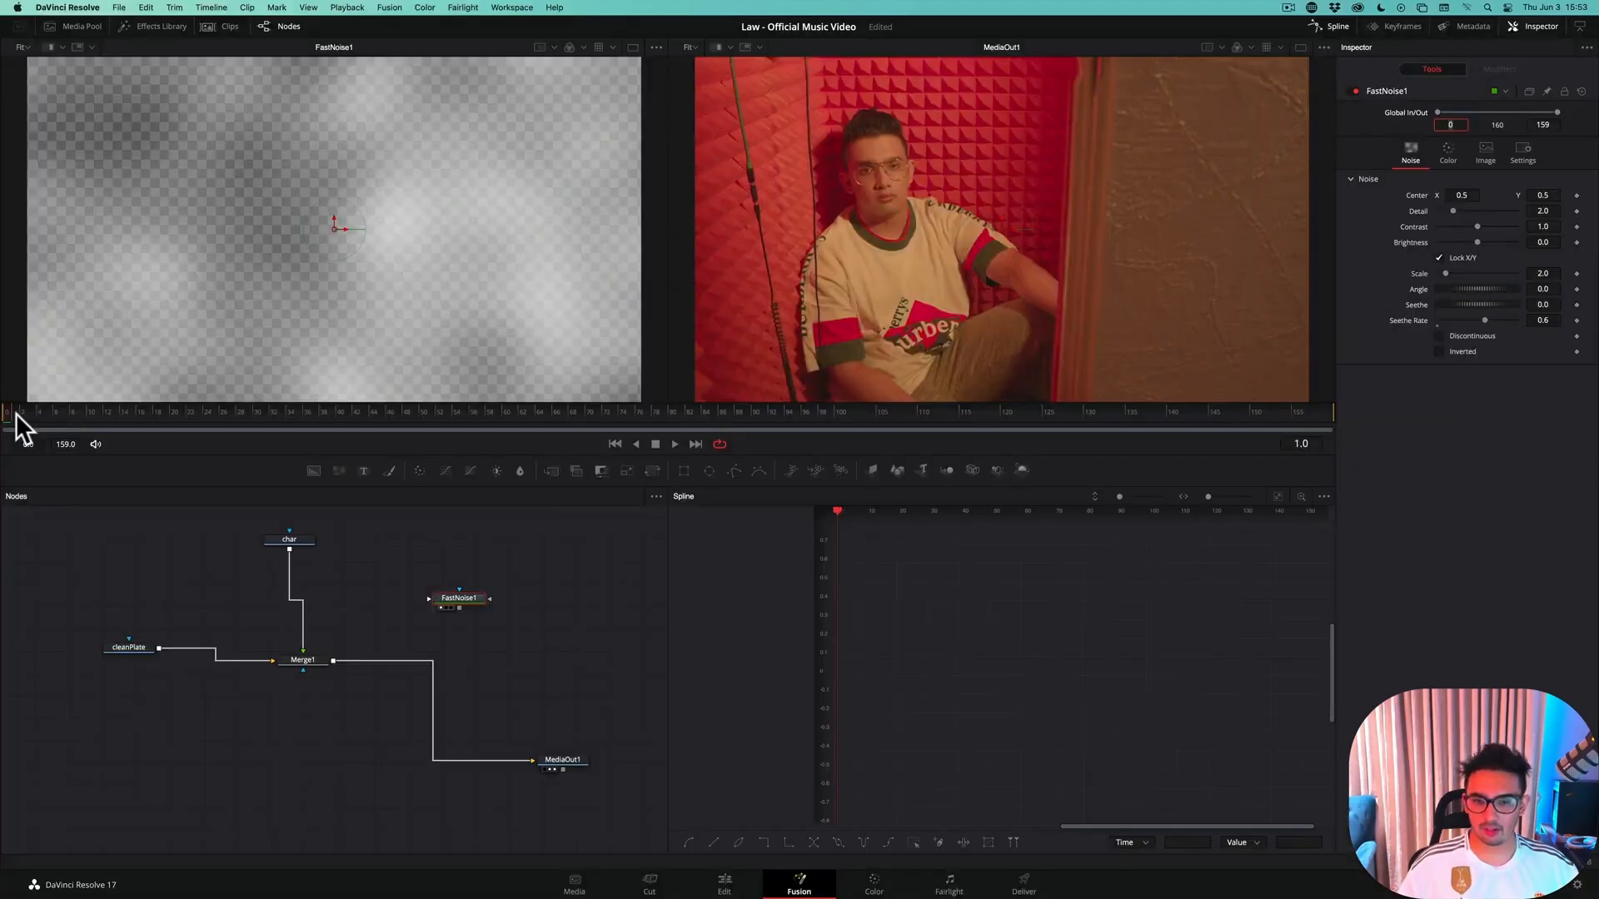
# Set FastNoise1's Scale to 11.65 and check the noise motion over the opening frames, ending at frame 0
pyautogui.moveTo(16, 413)
pyautogui.mouseDown()
pyautogui.moveTo(123, 411)
pyautogui.moveTo(7, 411)
pyautogui.mouseUp()
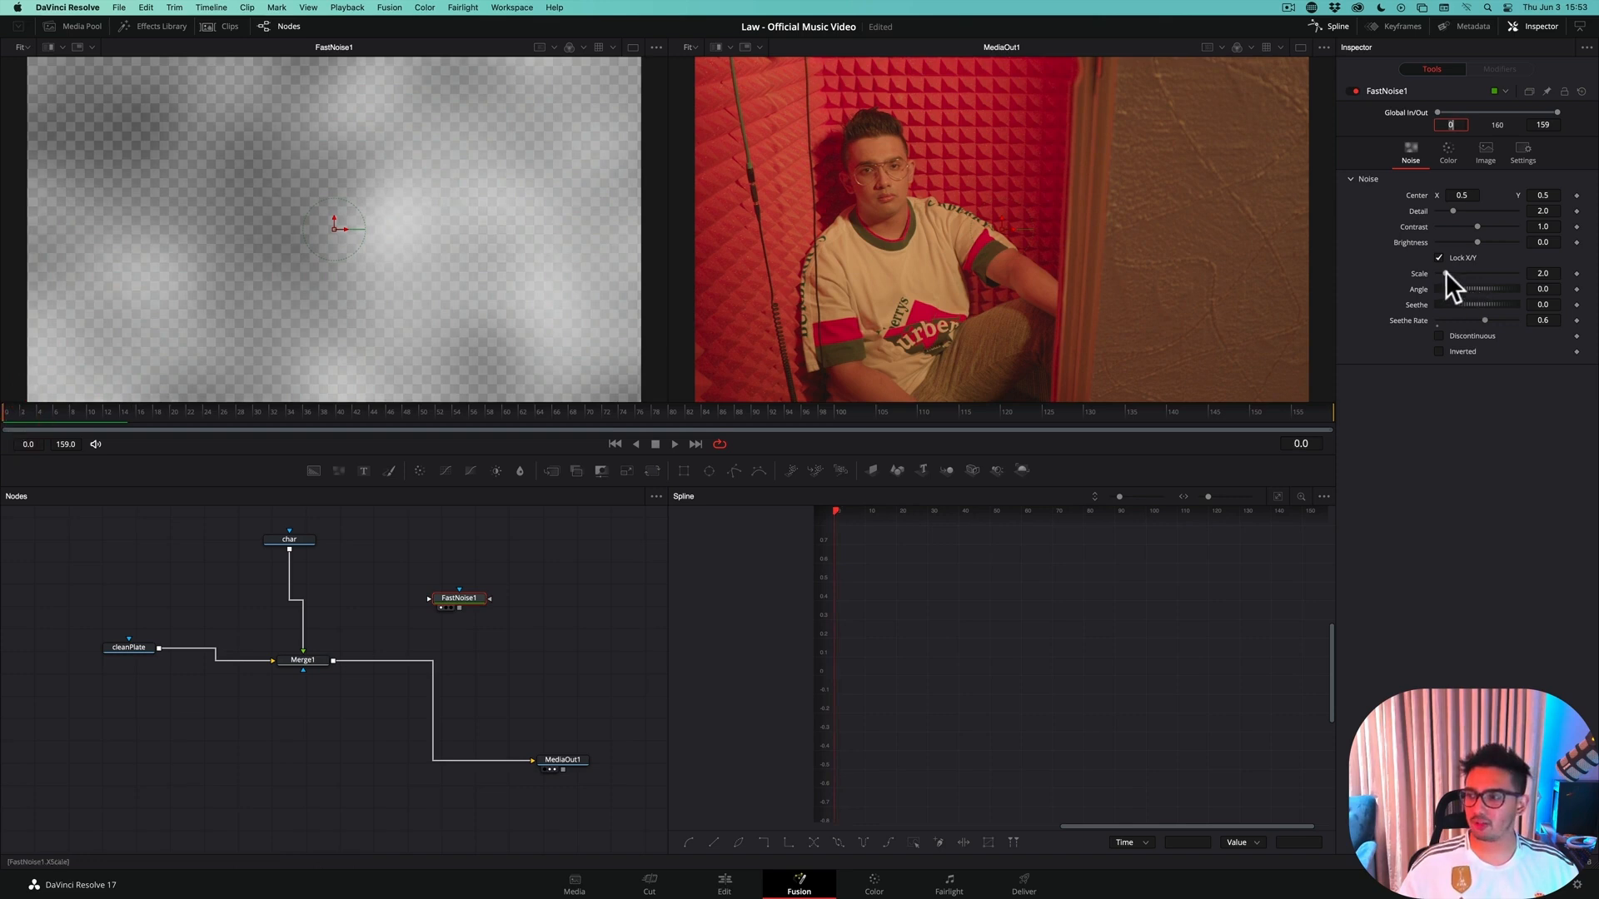
pyautogui.moveTo(1445, 272); pyautogui.dragTo(1482, 272)
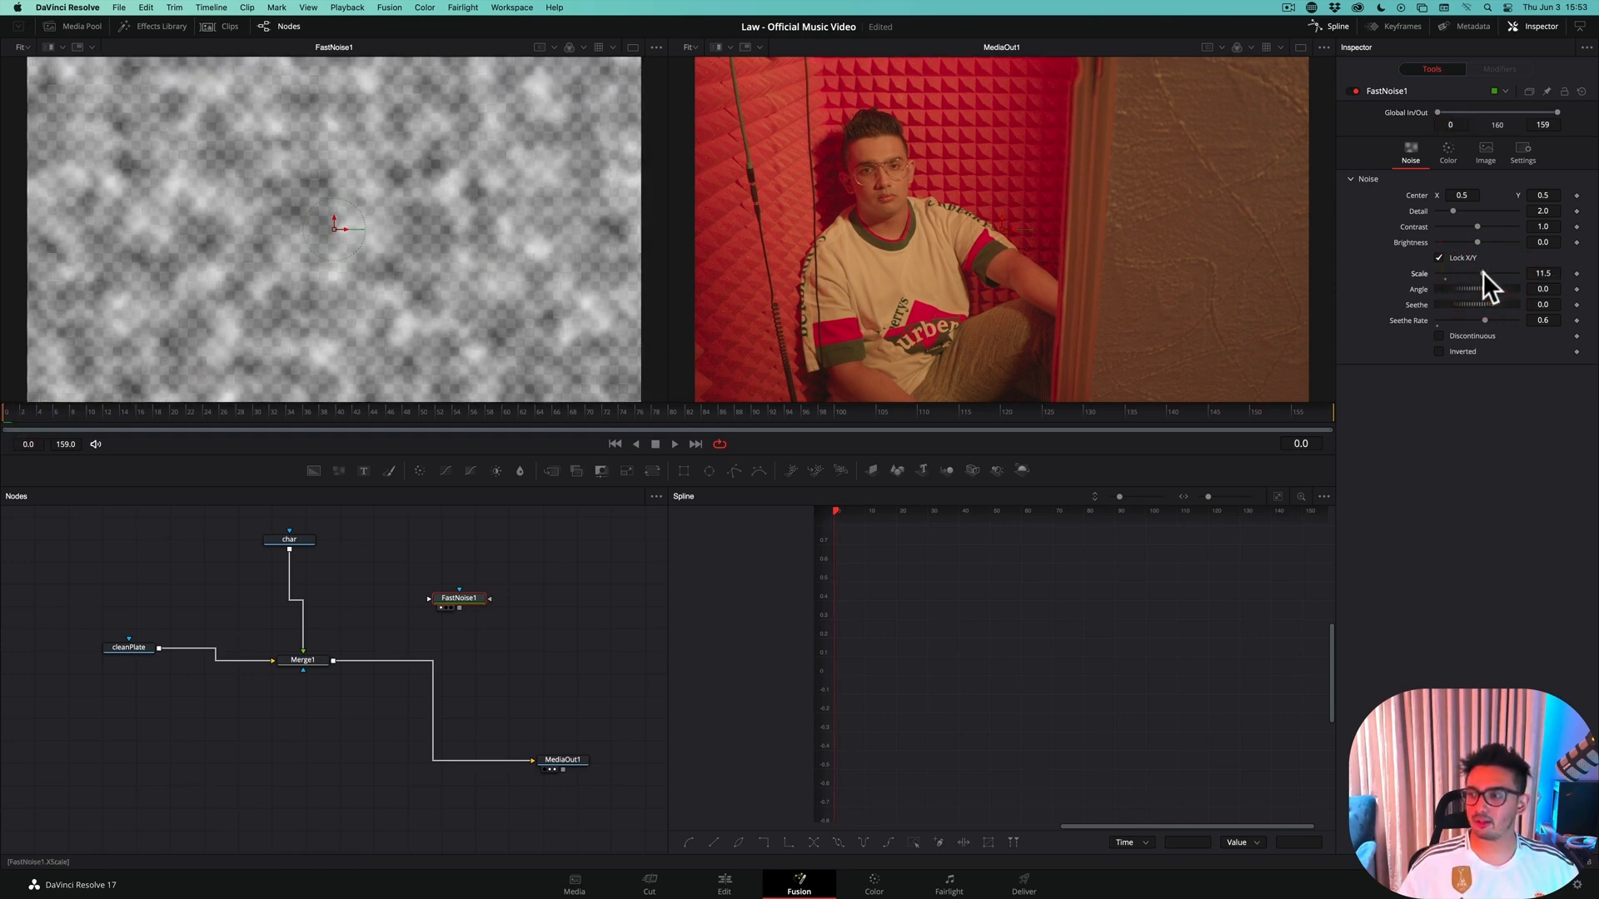
pyautogui.click(1543, 273)
pyautogui.write('11.511.65')
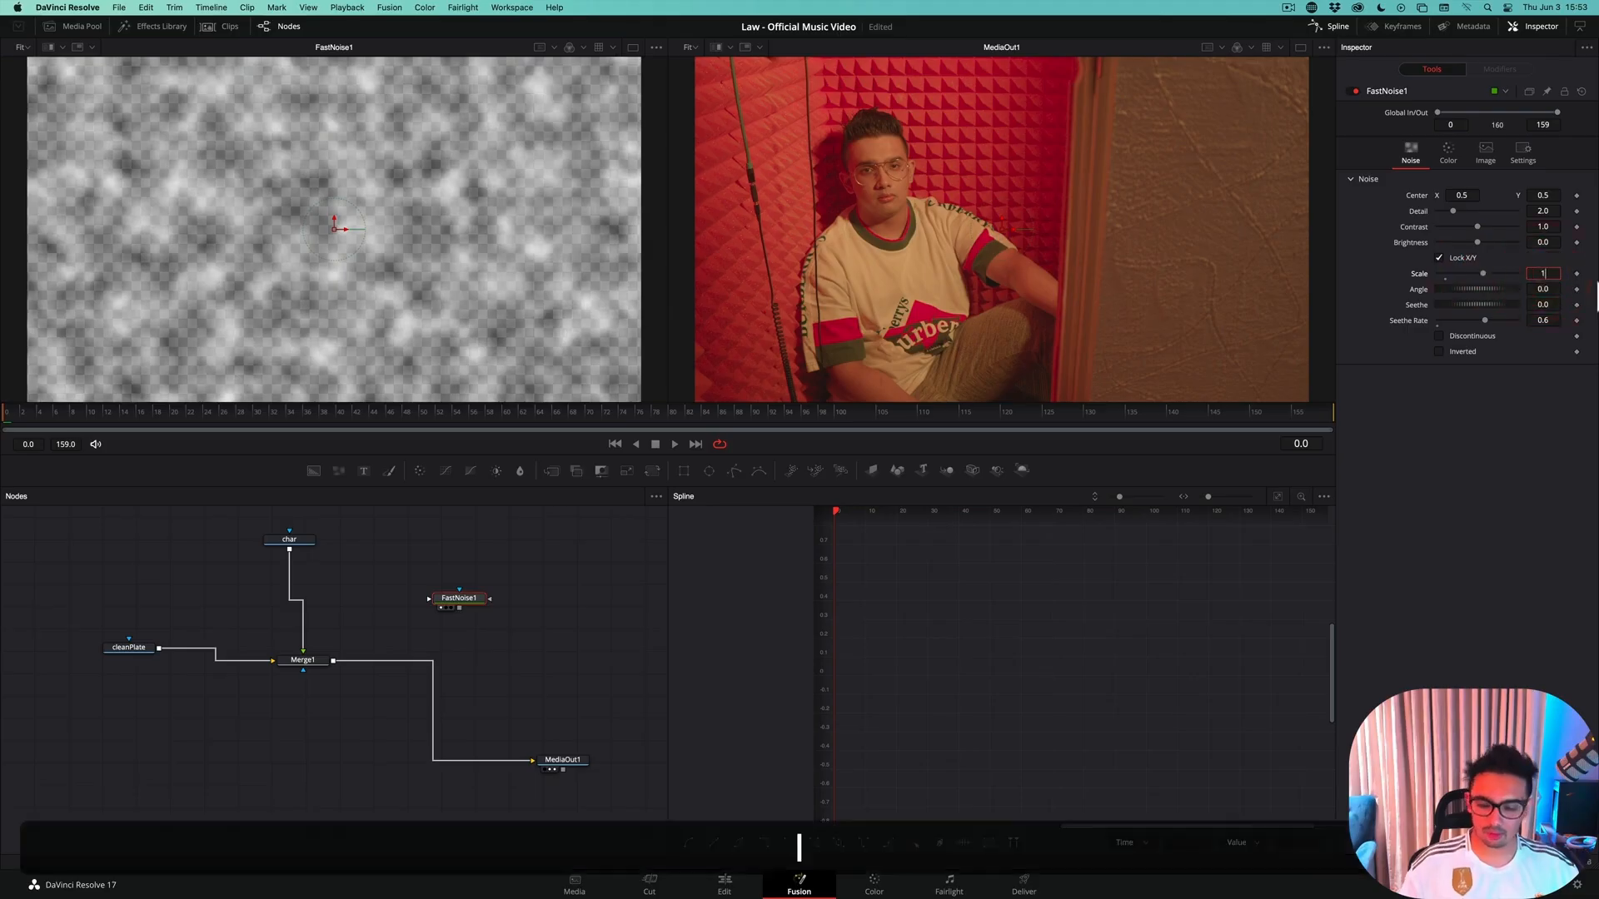
pyautogui.press('Return')
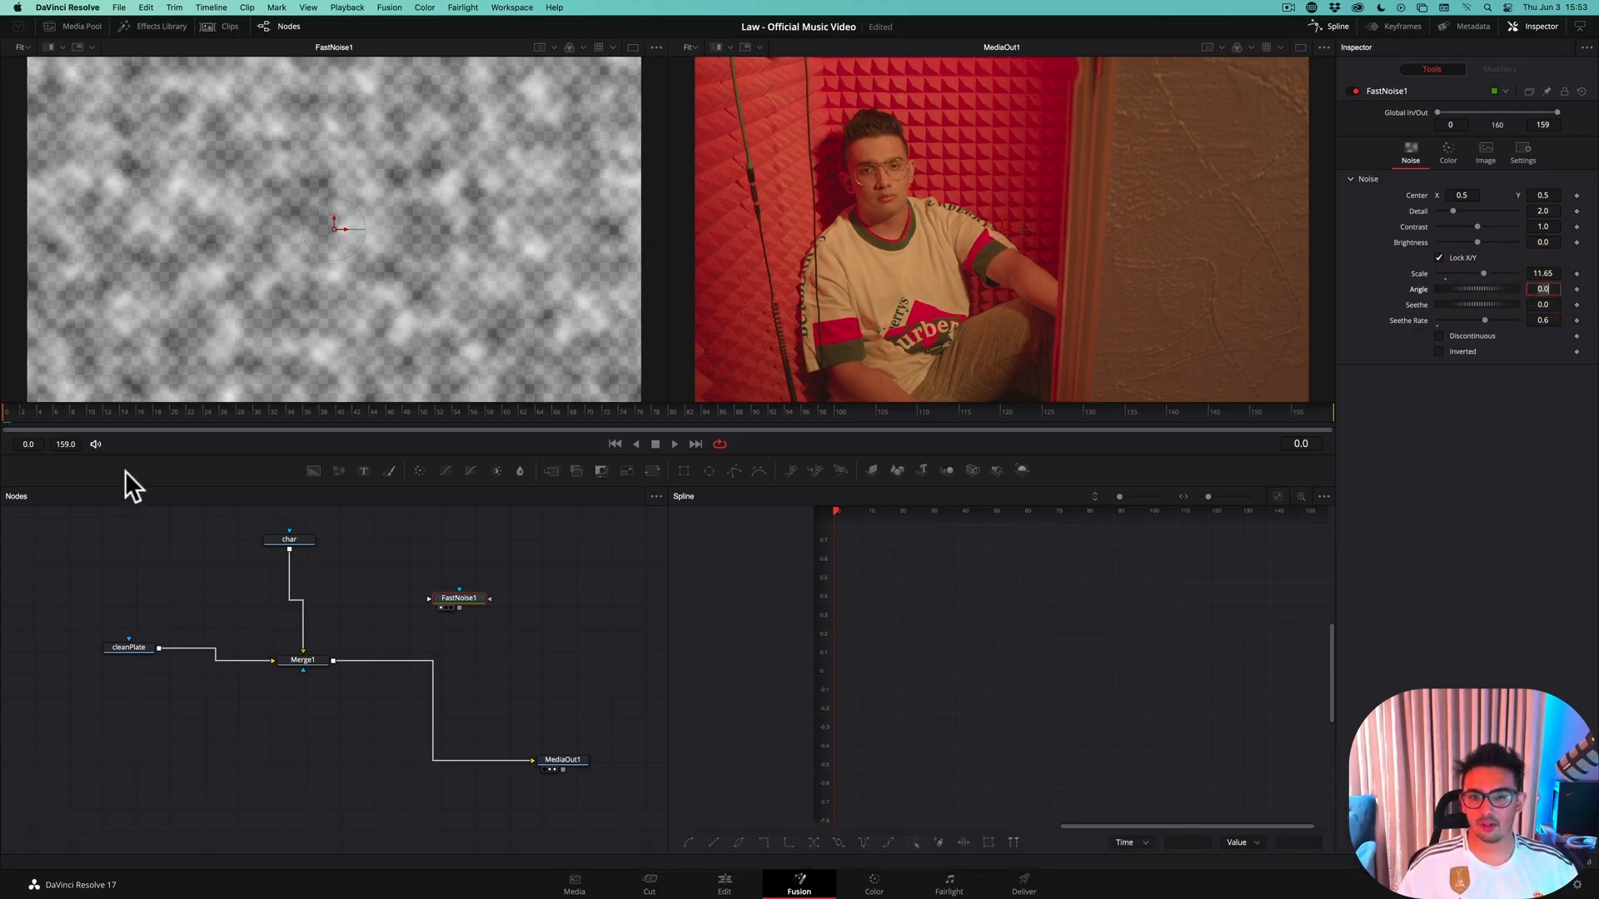
pyautogui.moveTo(23, 416)
pyautogui.mouseDown()
pyautogui.moveTo(106, 417)
pyautogui.moveTo(4, 416)
pyautogui.moveTo(16, 413)
pyautogui.mouseUp()
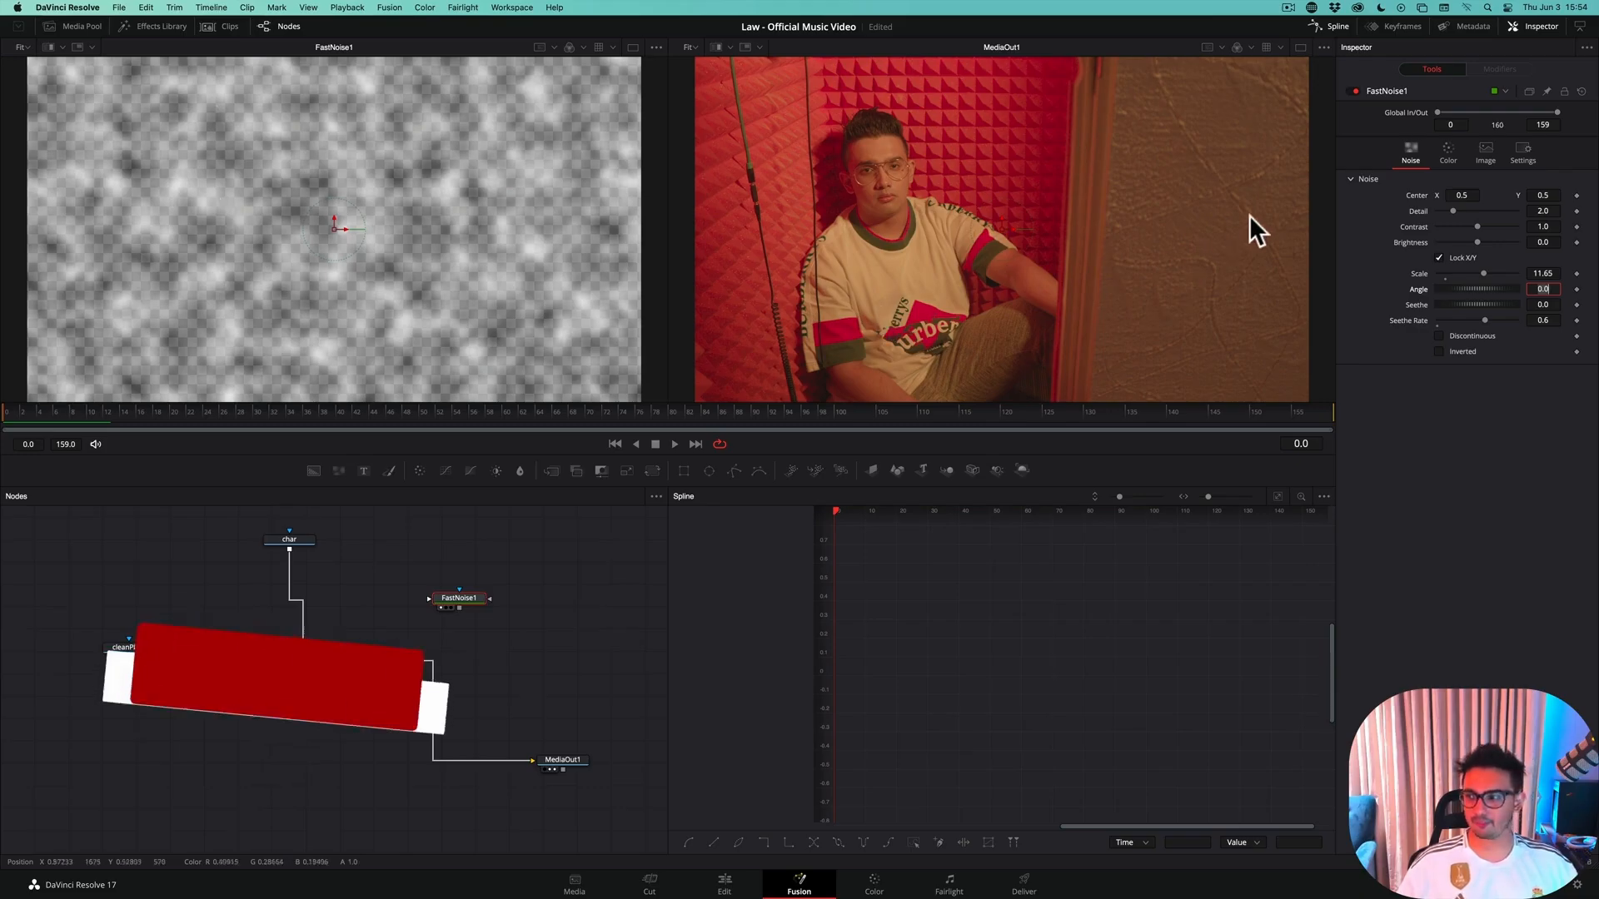
# Try extreme Contrast and Brightness settings on FastNoise1, settle on Contrast 5.0 and Brightness -0.28, and scrub to frame 12
pyautogui.moveTo(1479, 225); pyautogui.dragTo(1529, 228)
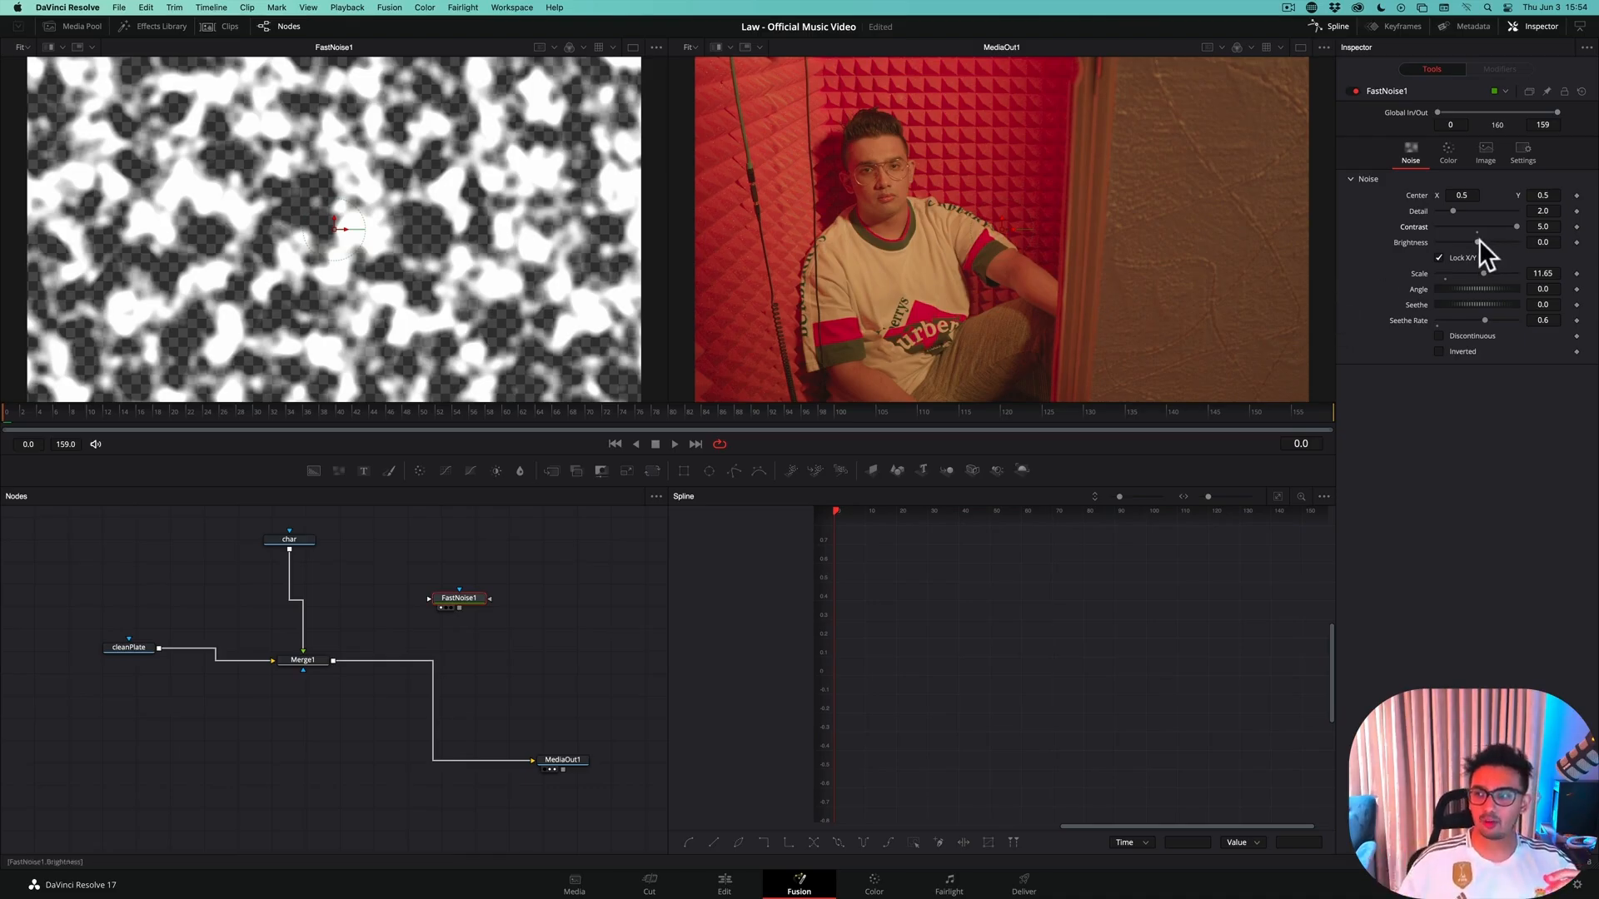
pyautogui.moveTo(1478, 240)
pyautogui.mouseDown()
pyautogui.moveTo(1561, 236)
pyautogui.moveTo(1471, 223)
pyautogui.mouseUp()
pyautogui.click(1321, 218)
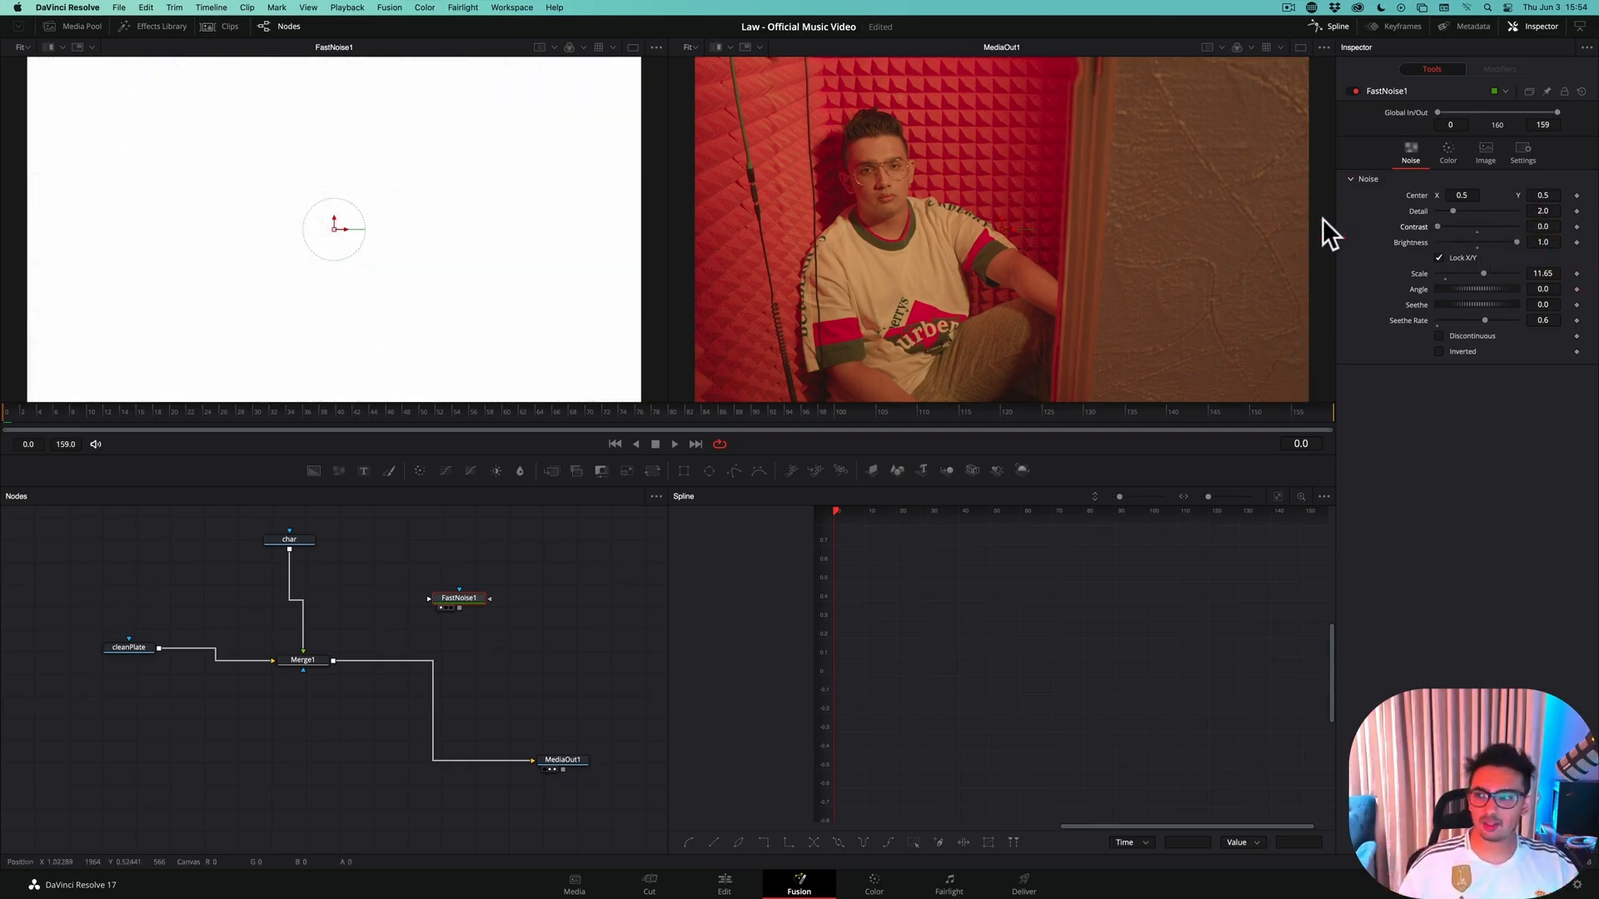
pyautogui.moveTo(1441, 223); pyautogui.dragTo(1347, 229)
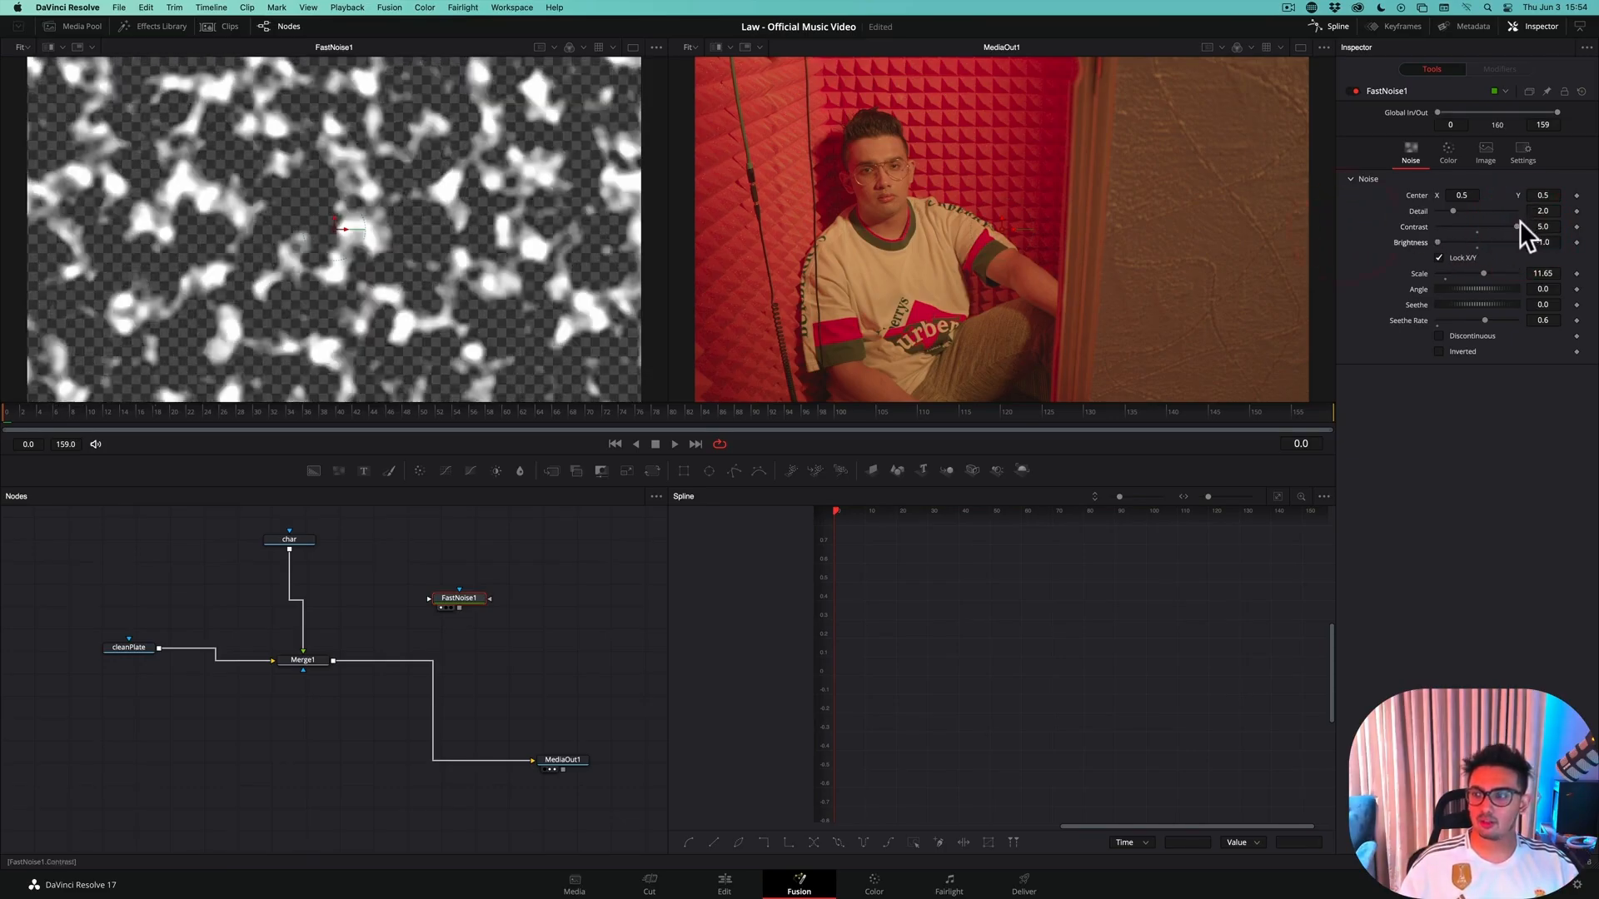
pyautogui.moveTo(1520, 222); pyautogui.dragTo(1365, 220)
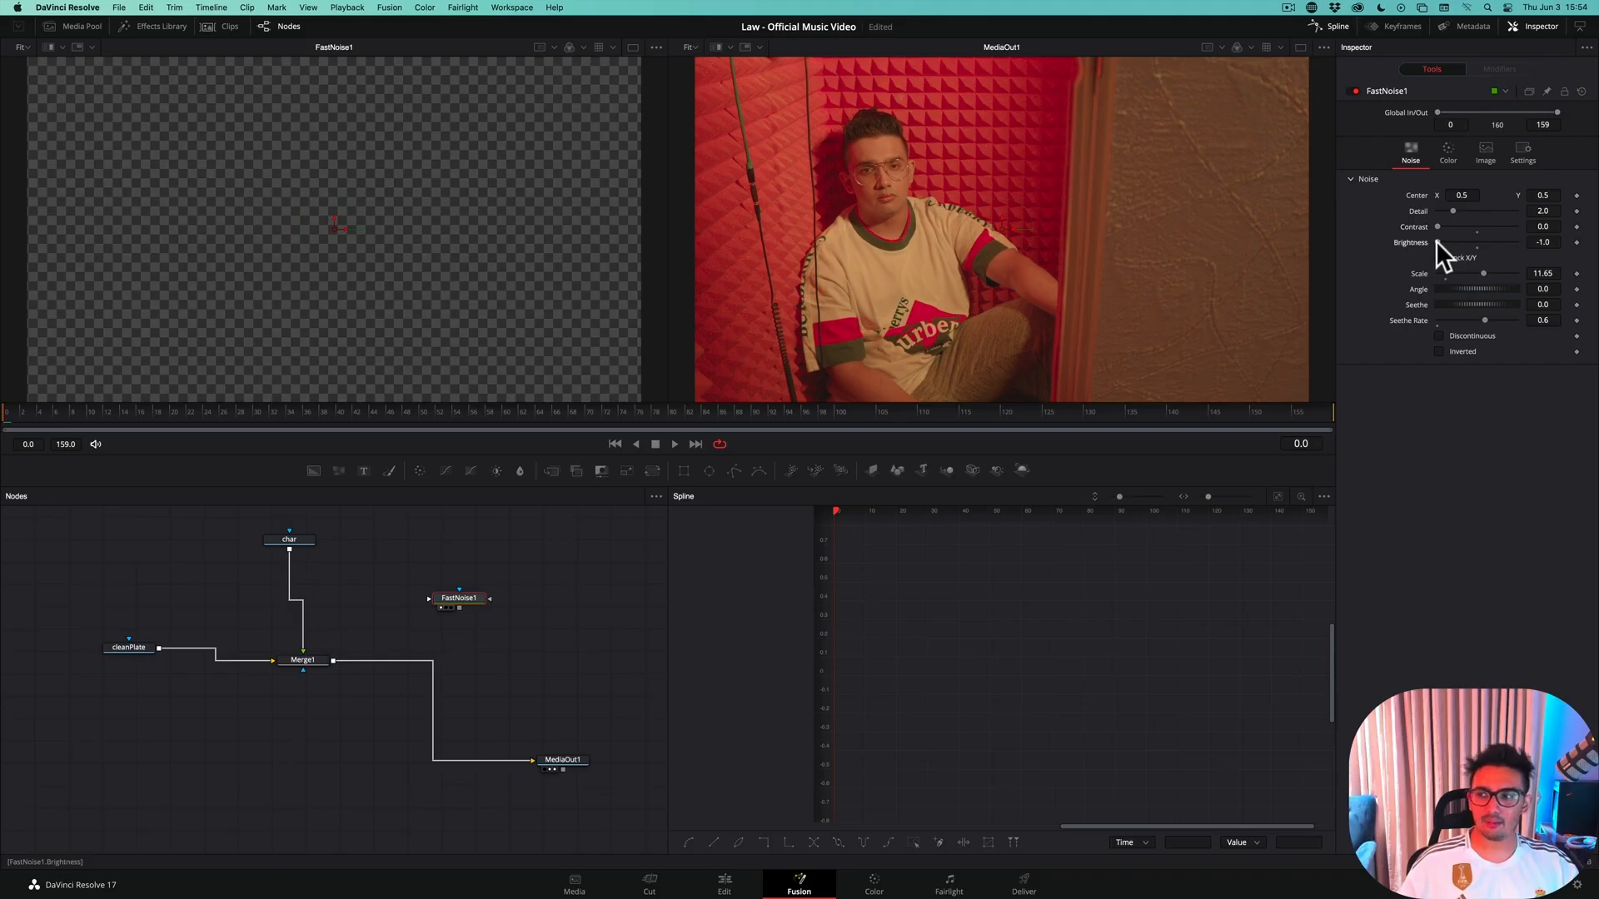
pyautogui.moveTo(1435, 241)
pyautogui.mouseDown()
pyautogui.moveTo(1510, 242)
pyautogui.moveTo(1466, 223)
pyautogui.moveTo(1507, 227)
pyautogui.moveTo(1466, 241)
pyautogui.mouseUp()
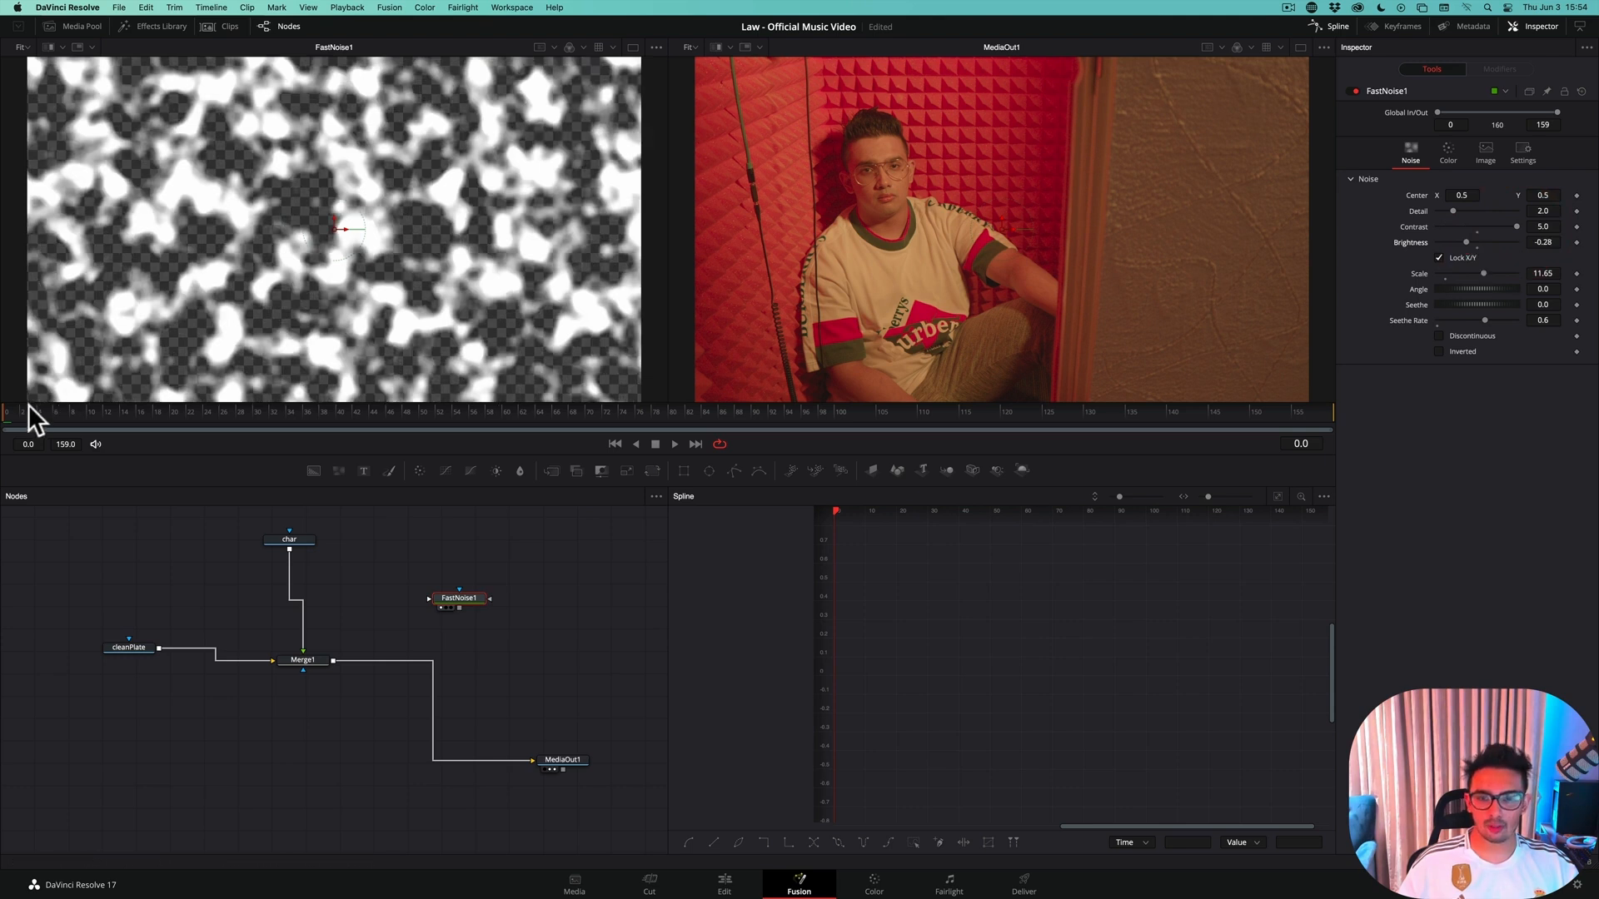
pyautogui.moveTo(28, 408); pyautogui.dragTo(105, 406)
pyautogui.click(203, 302)
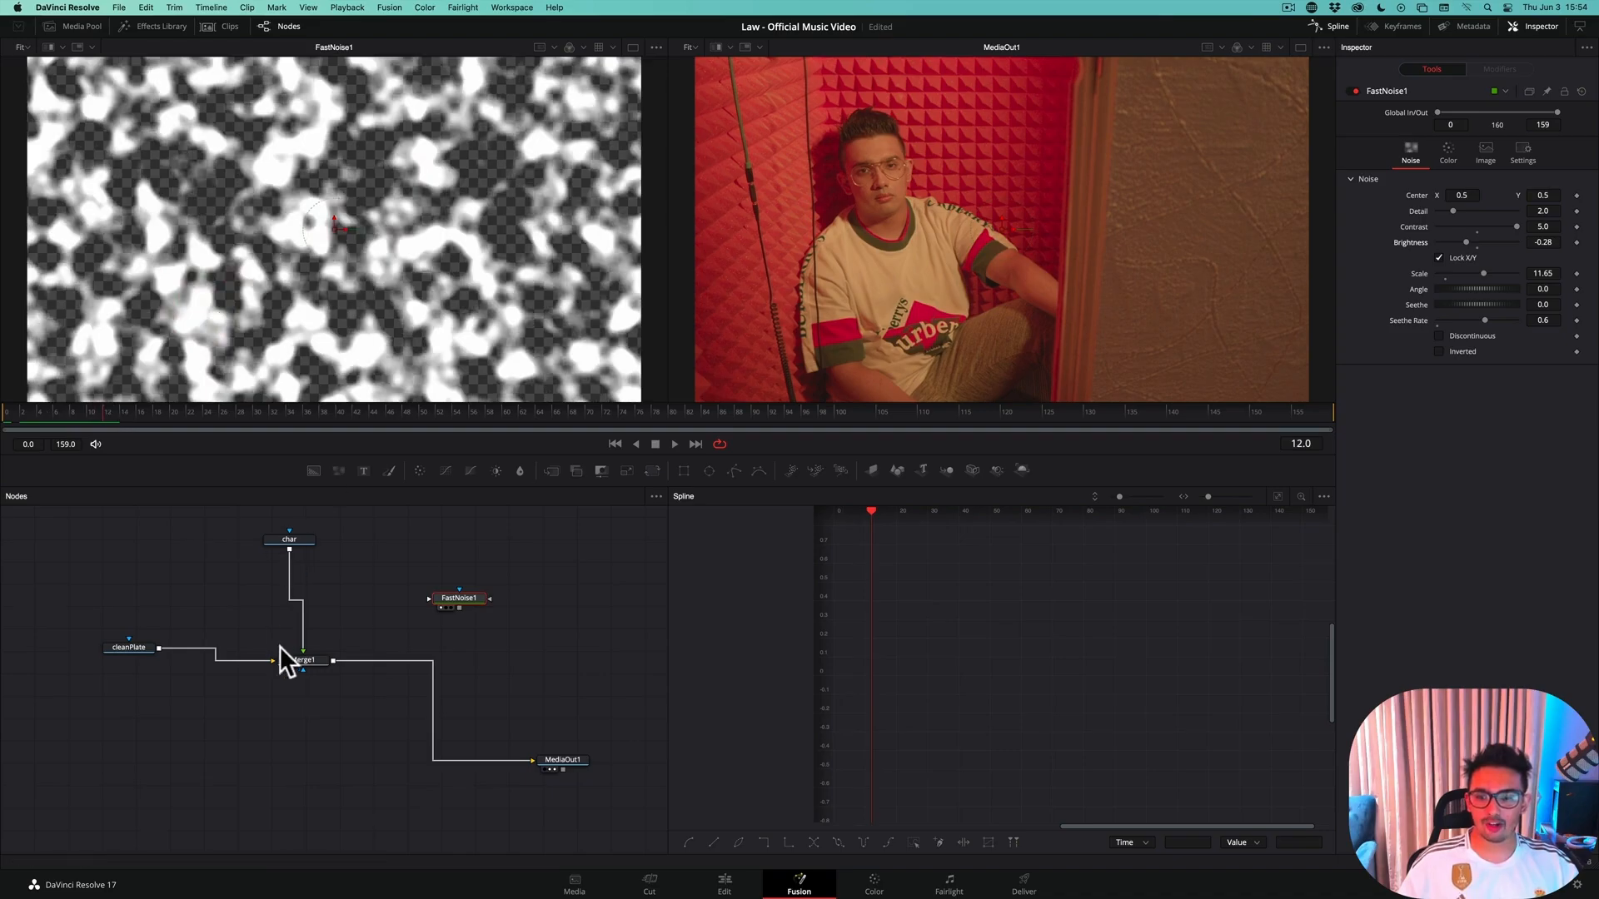
# Connect FastNoise1's output to Merge1's effect mask input, shift the noise node slightly up and right, and check the masked result over the opening frames
pyautogui.click(312, 661)
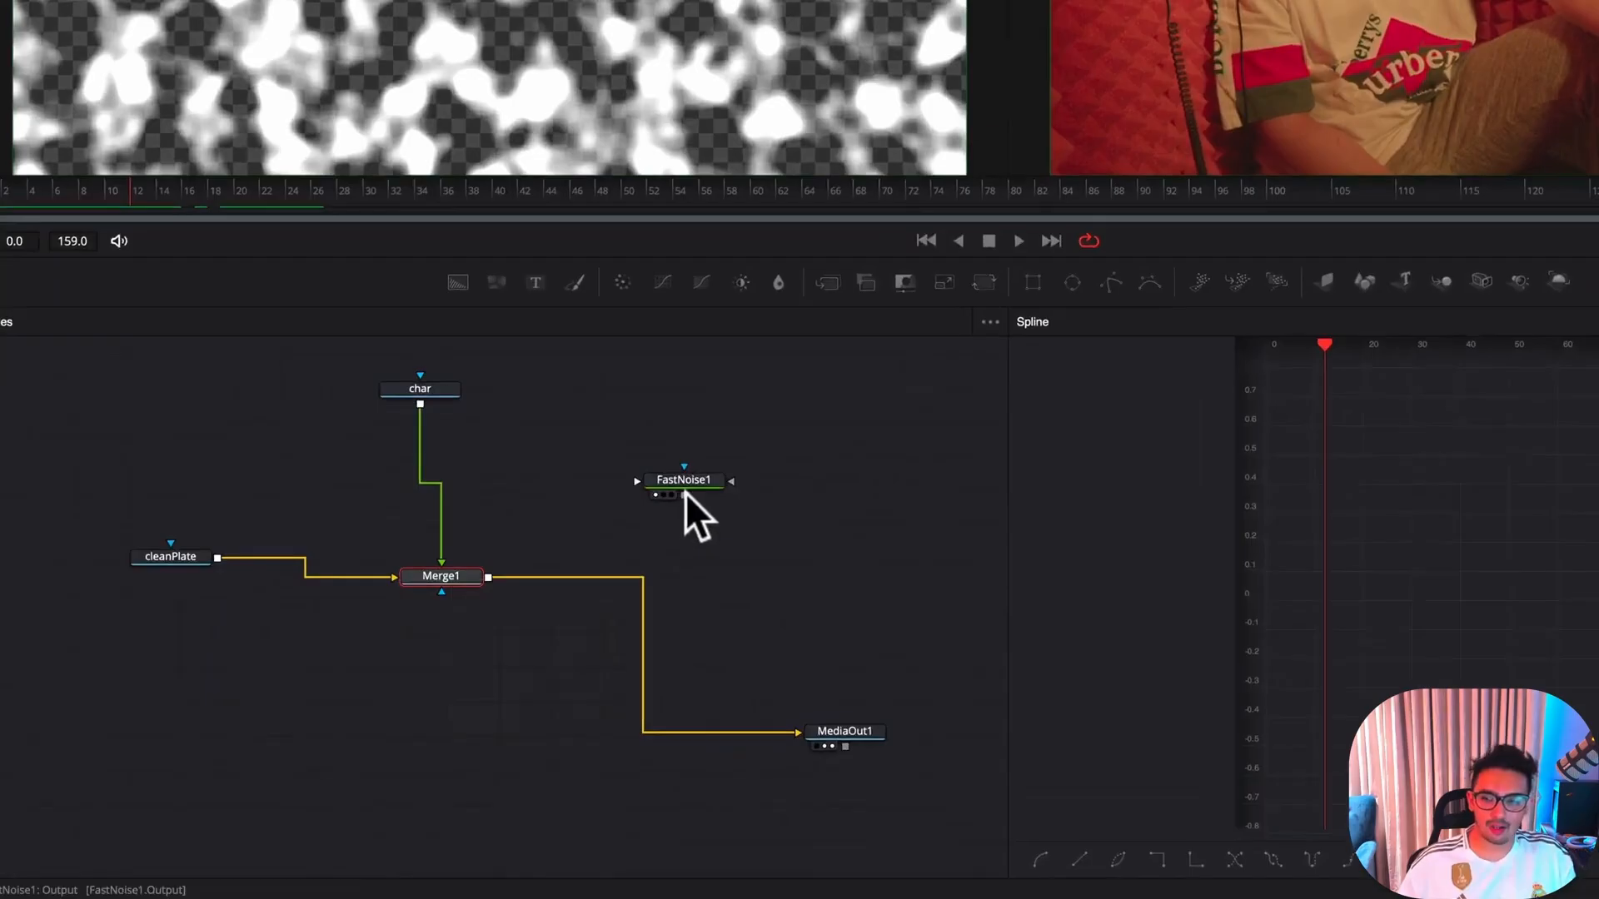
pyautogui.moveTo(684, 495); pyautogui.dragTo(439, 589)
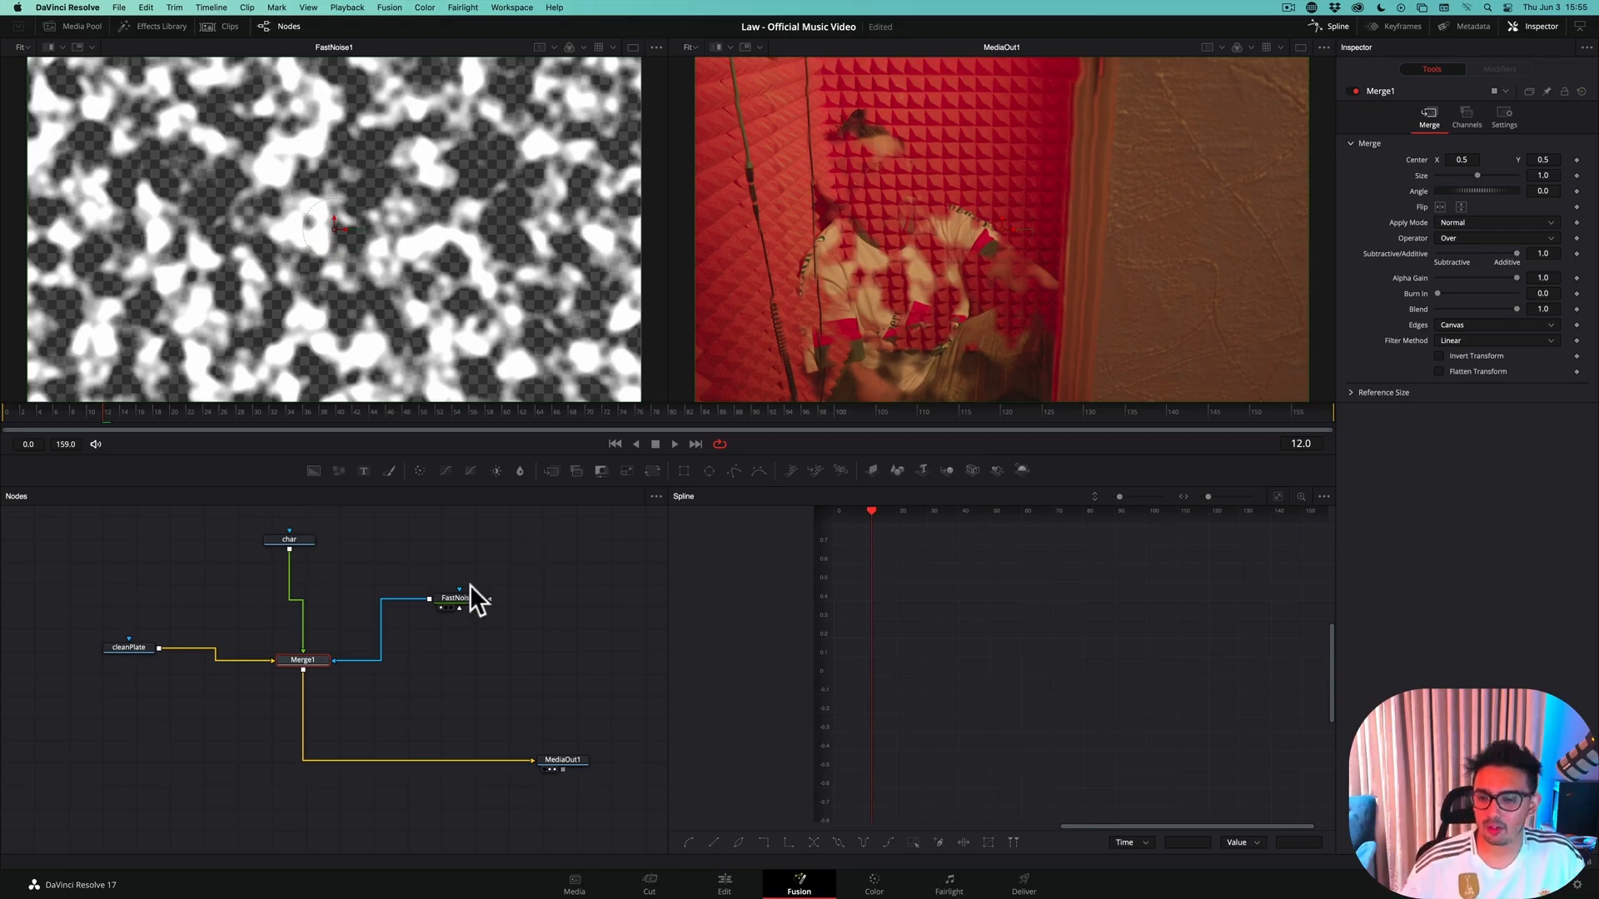
pyautogui.moveTo(473, 595); pyautogui.dragTo(486, 573)
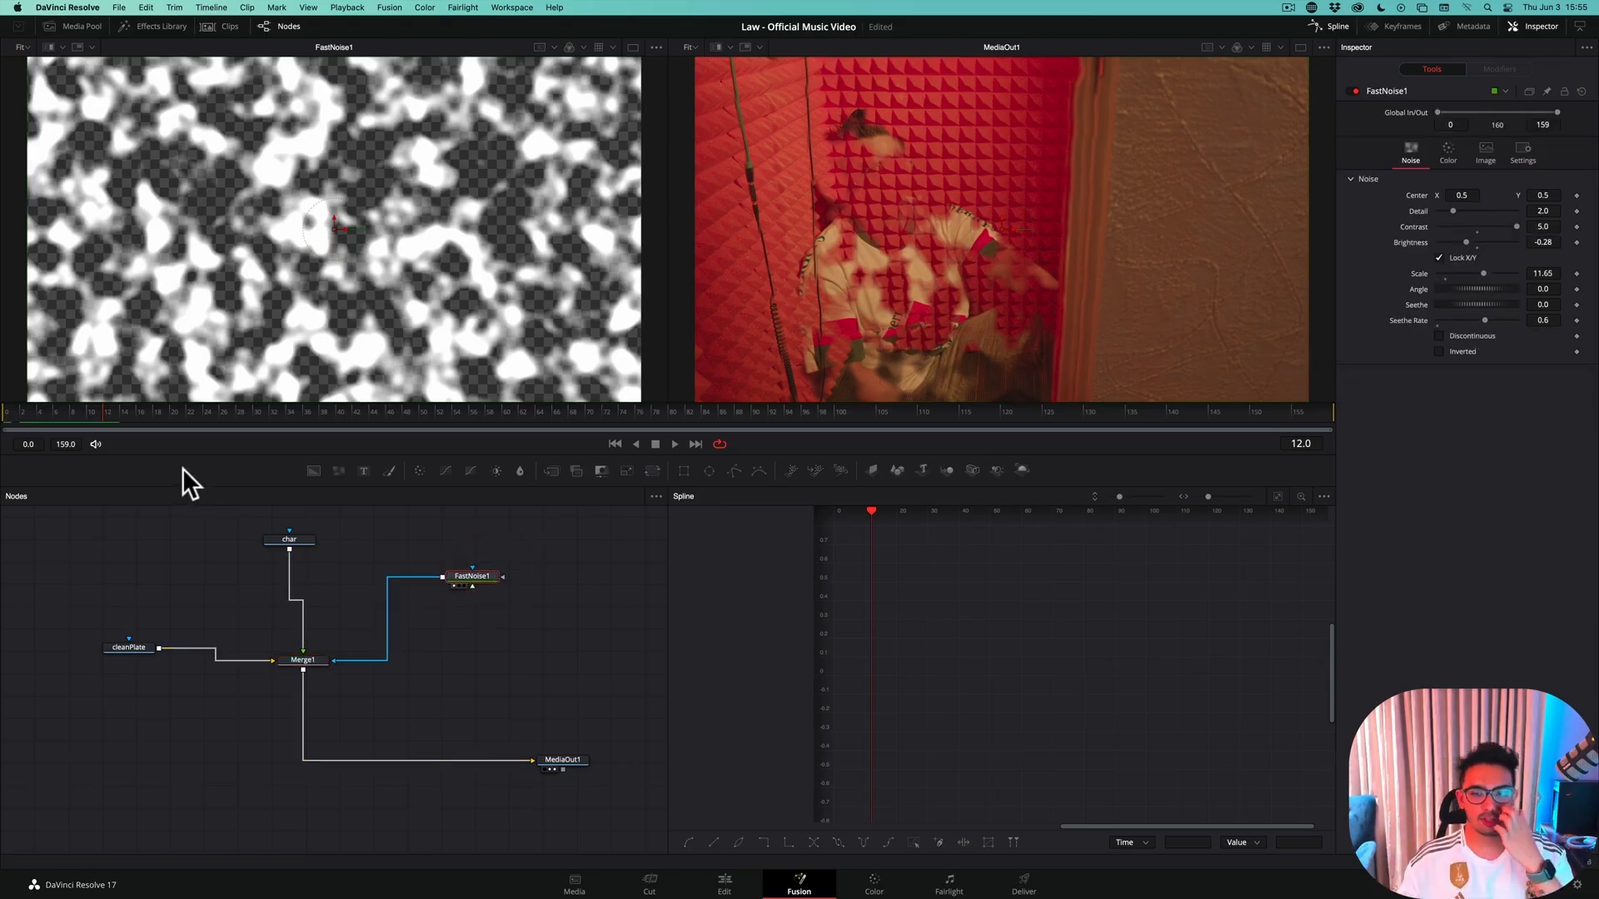
pyautogui.click(8, 413)
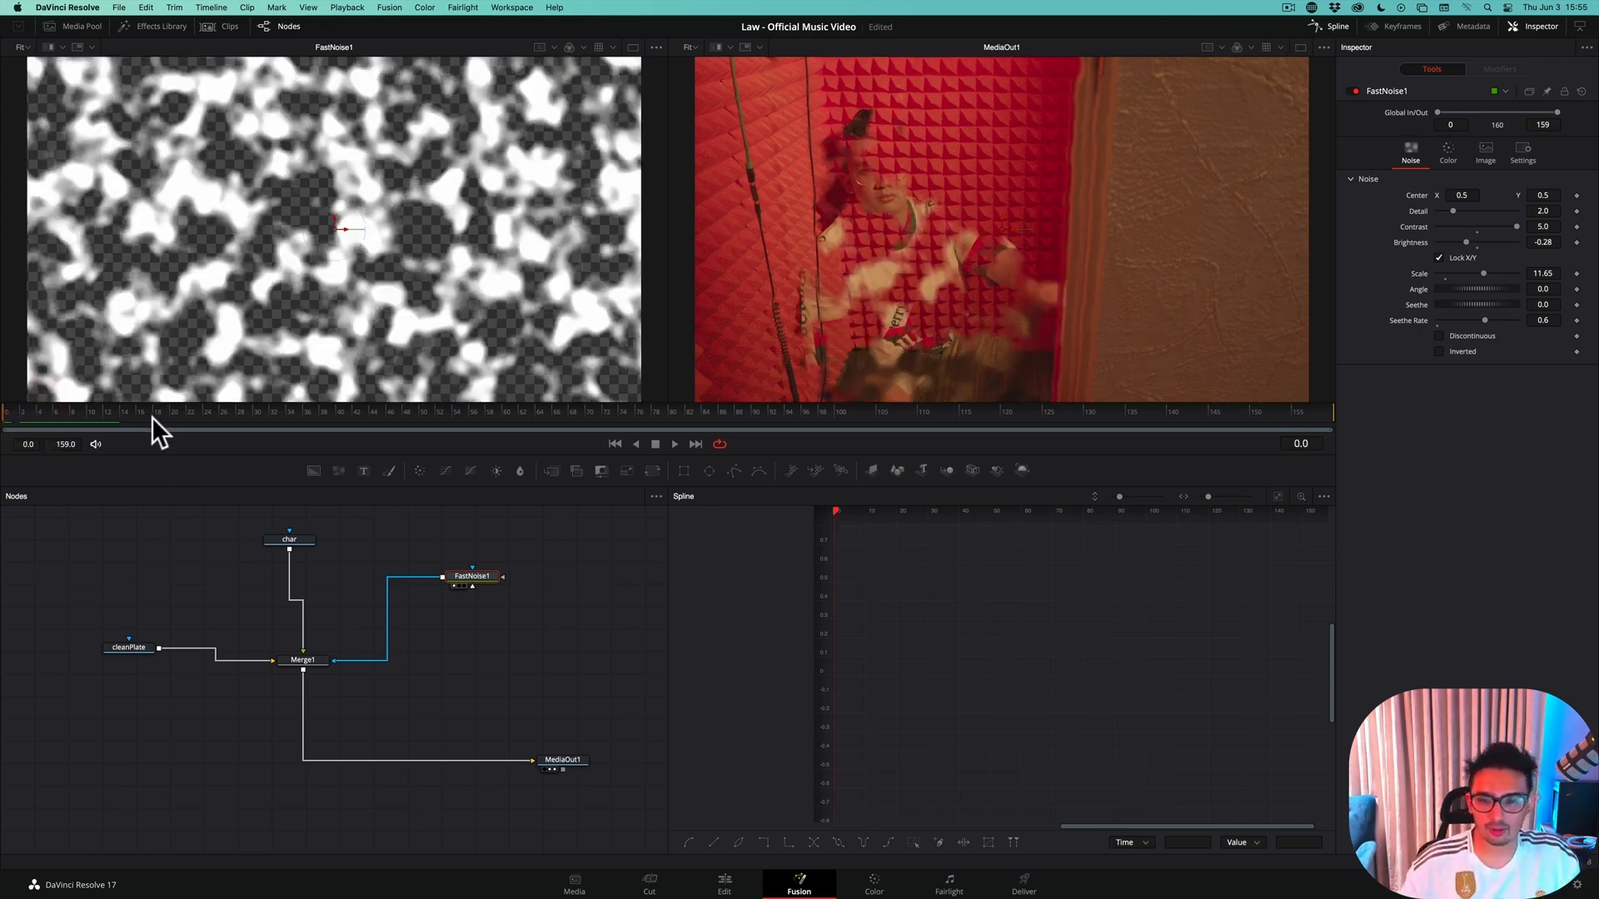
pyautogui.click(121, 411)
# On frame 0, keyframe FastNoise1's Contrast at 0.0 and Brightness at 1.0, fit the curves in the Spline editor, and save the project
pyautogui.click(8, 413)
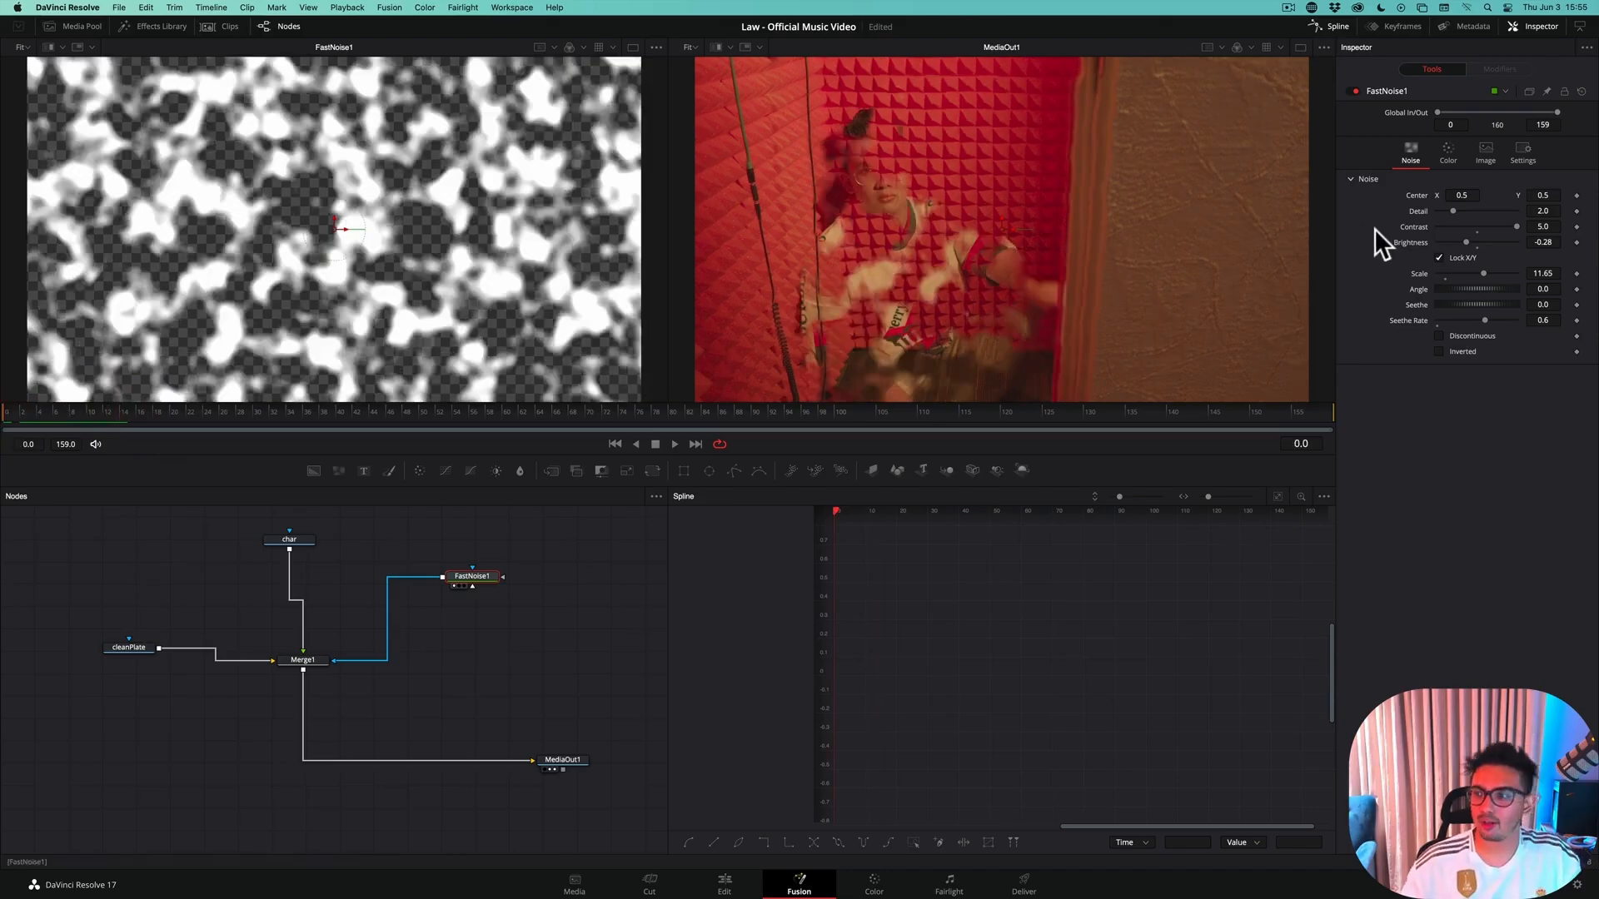
pyautogui.moveTo(1465, 242); pyautogui.dragTo(1325, 240)
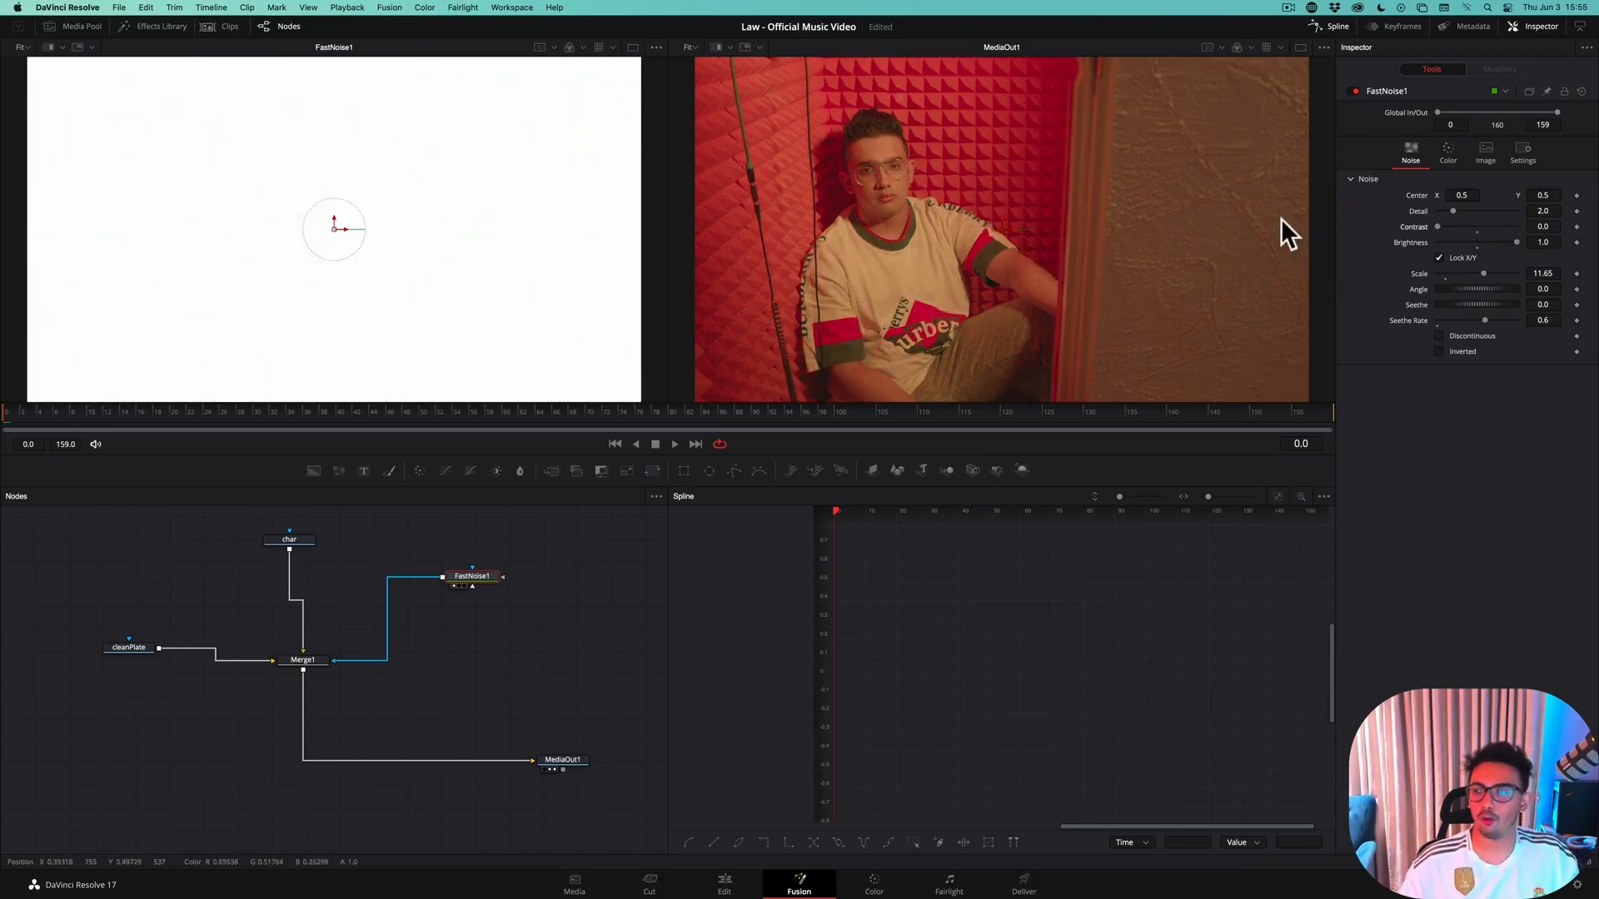
pyautogui.click(1577, 227)
pyautogui.click(1577, 242)
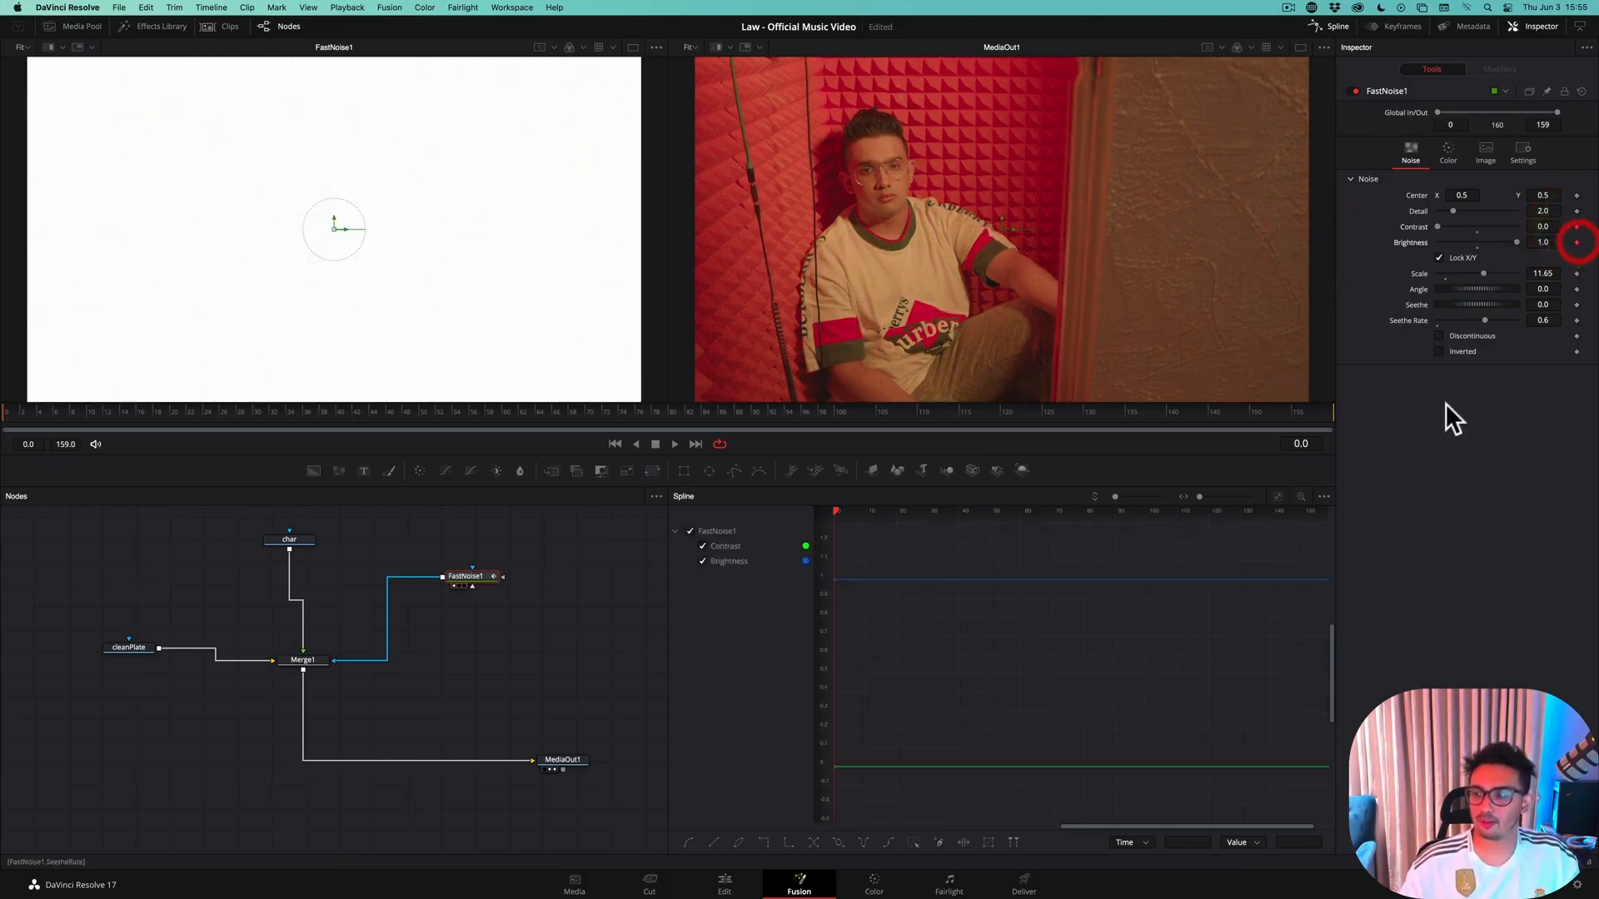
pyautogui.click(1277, 496)
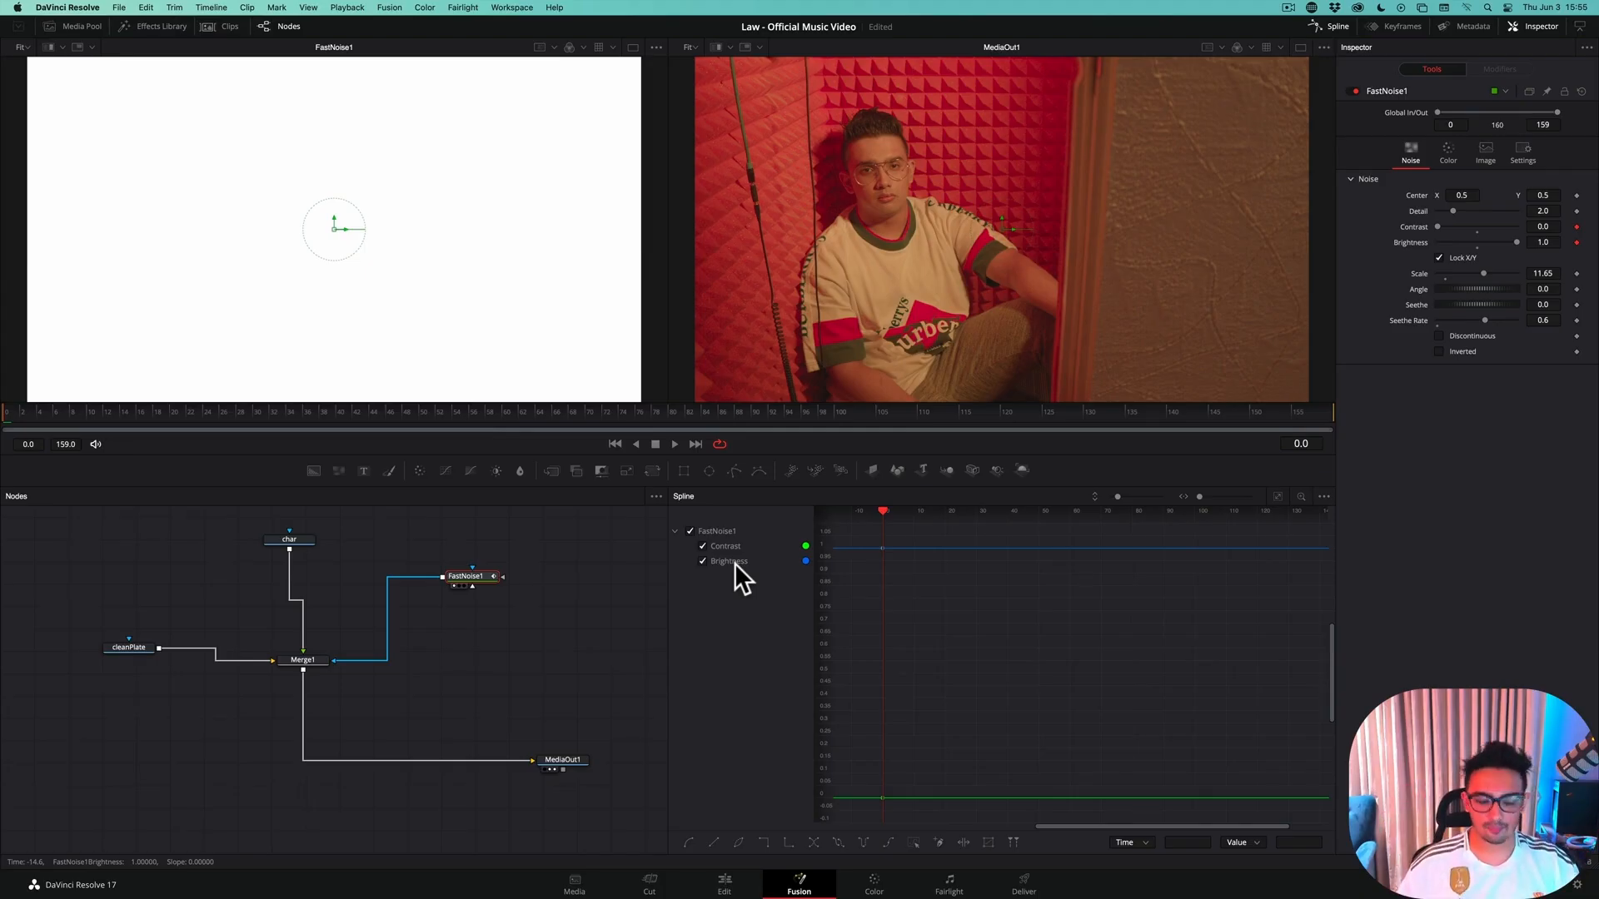
pyautogui.press('super+s')
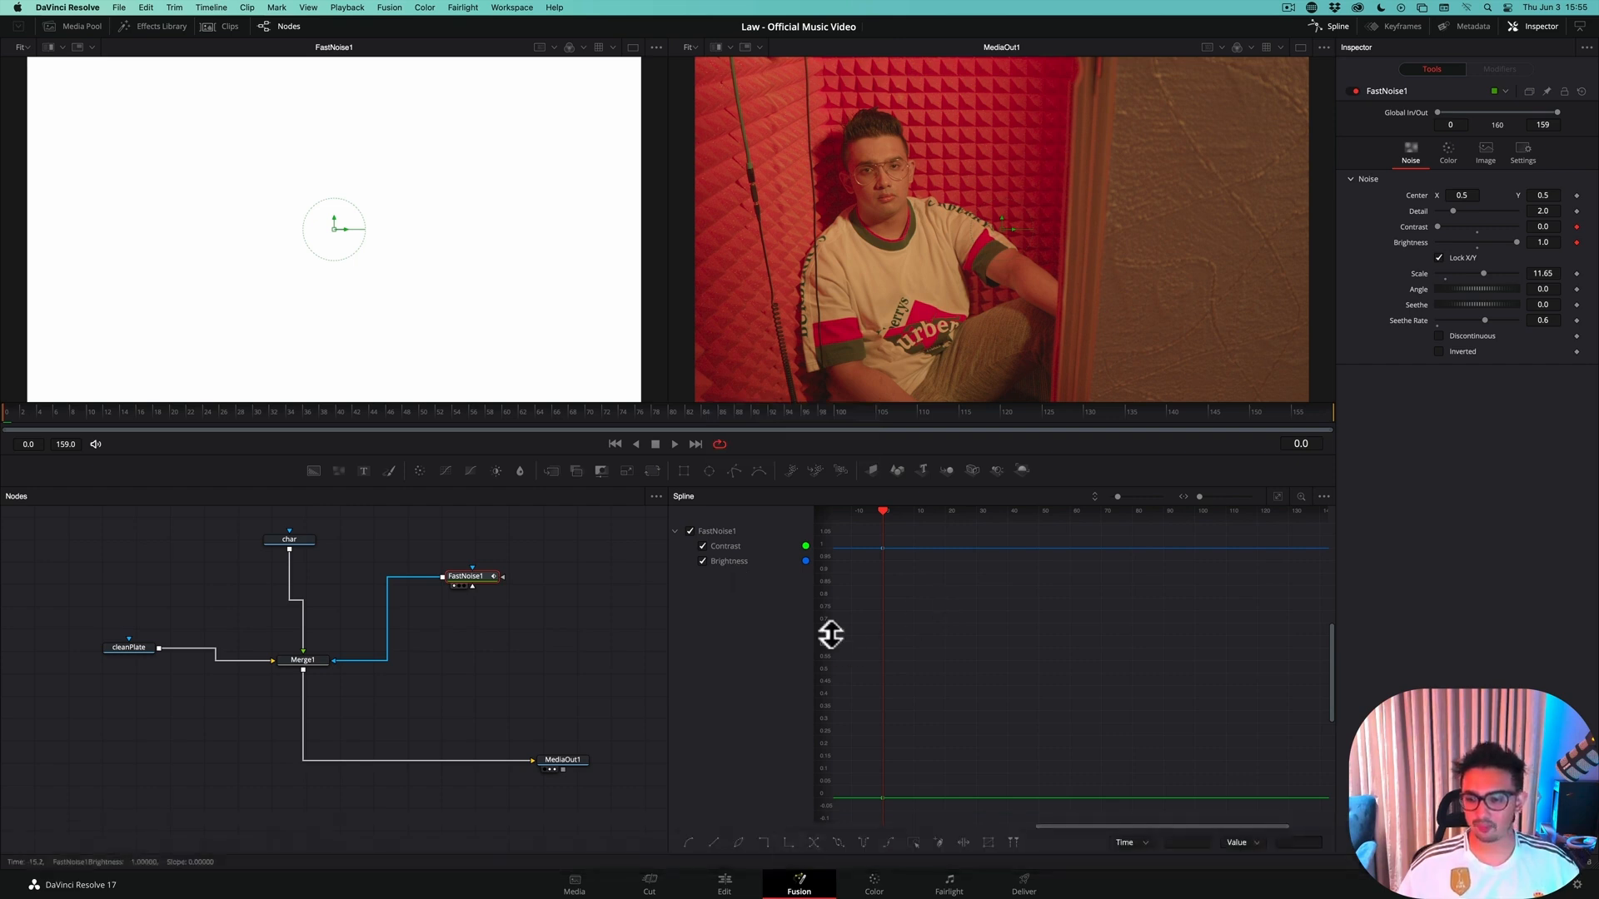
# Switch to the Edit page and play the cut into the Teleport Out VOX Room clip to judge when the effect should start
pyautogui.click(724, 885)
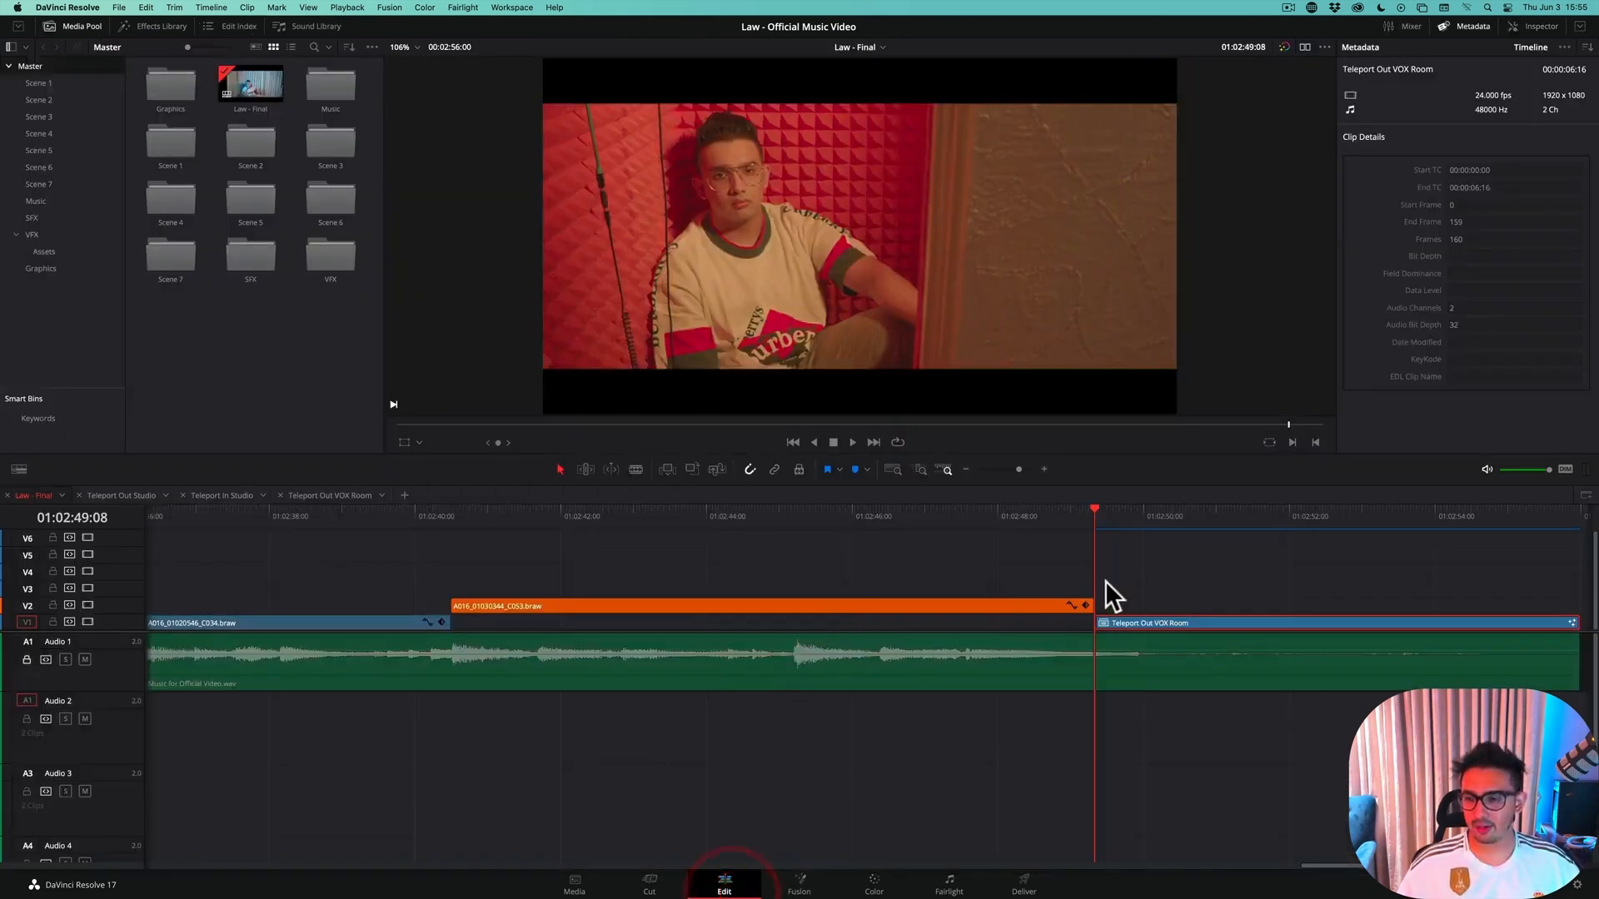
pyautogui.moveTo(1096, 506); pyautogui.dragTo(1046, 506)
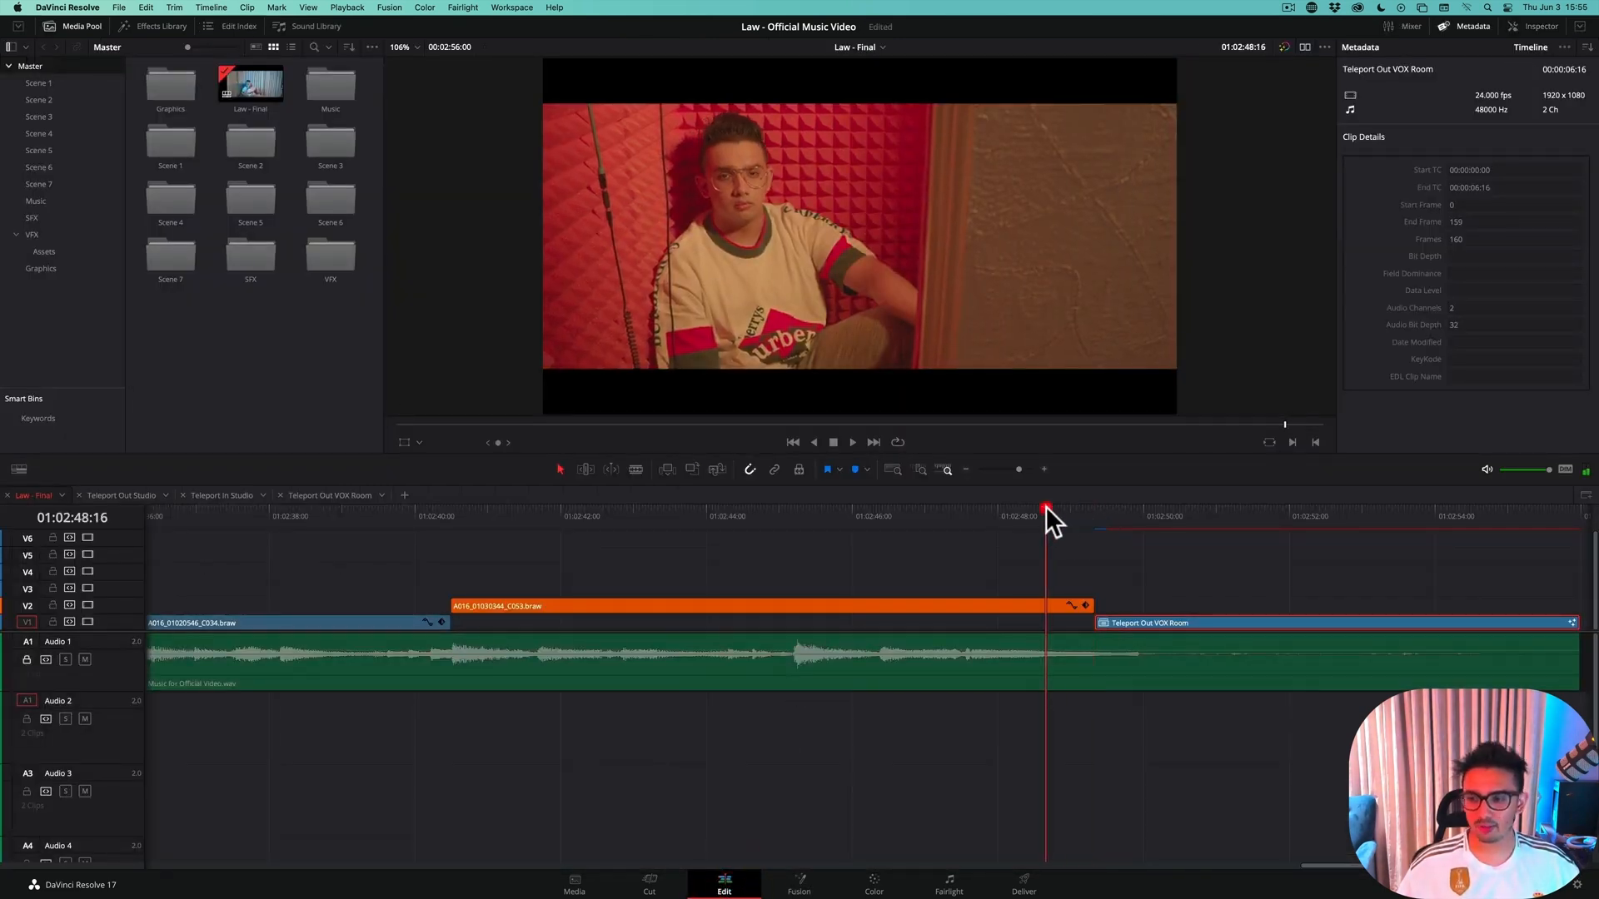
pyautogui.press('space')
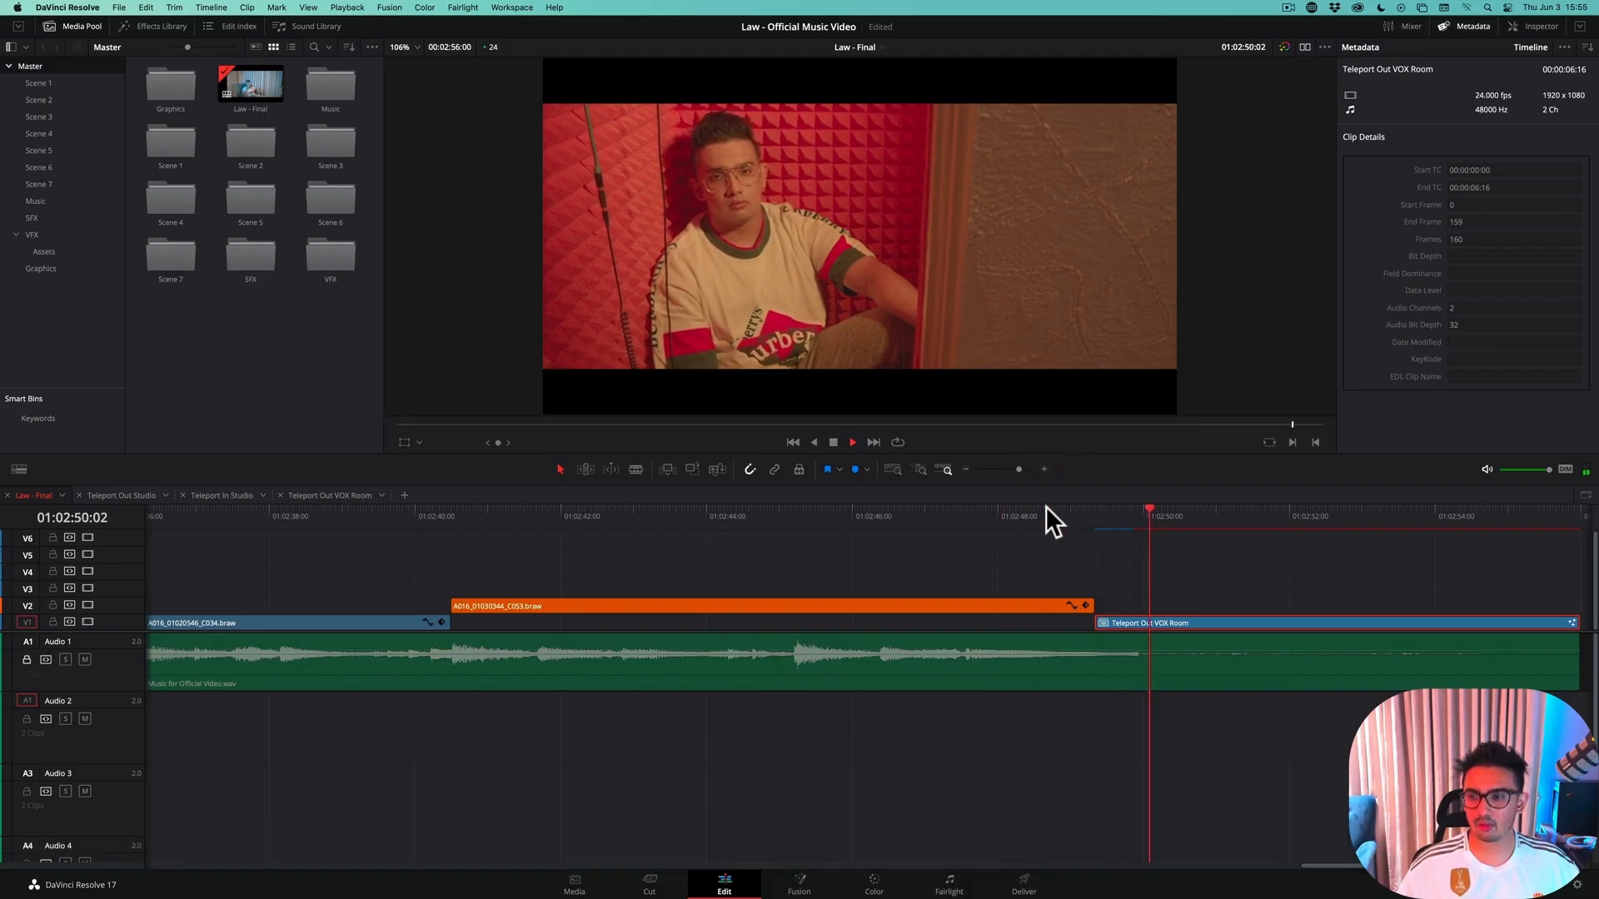
pyautogui.press('space')
pyautogui.moveTo(1069, 505); pyautogui.dragTo(1092, 533)
pyautogui.click(1120, 510)
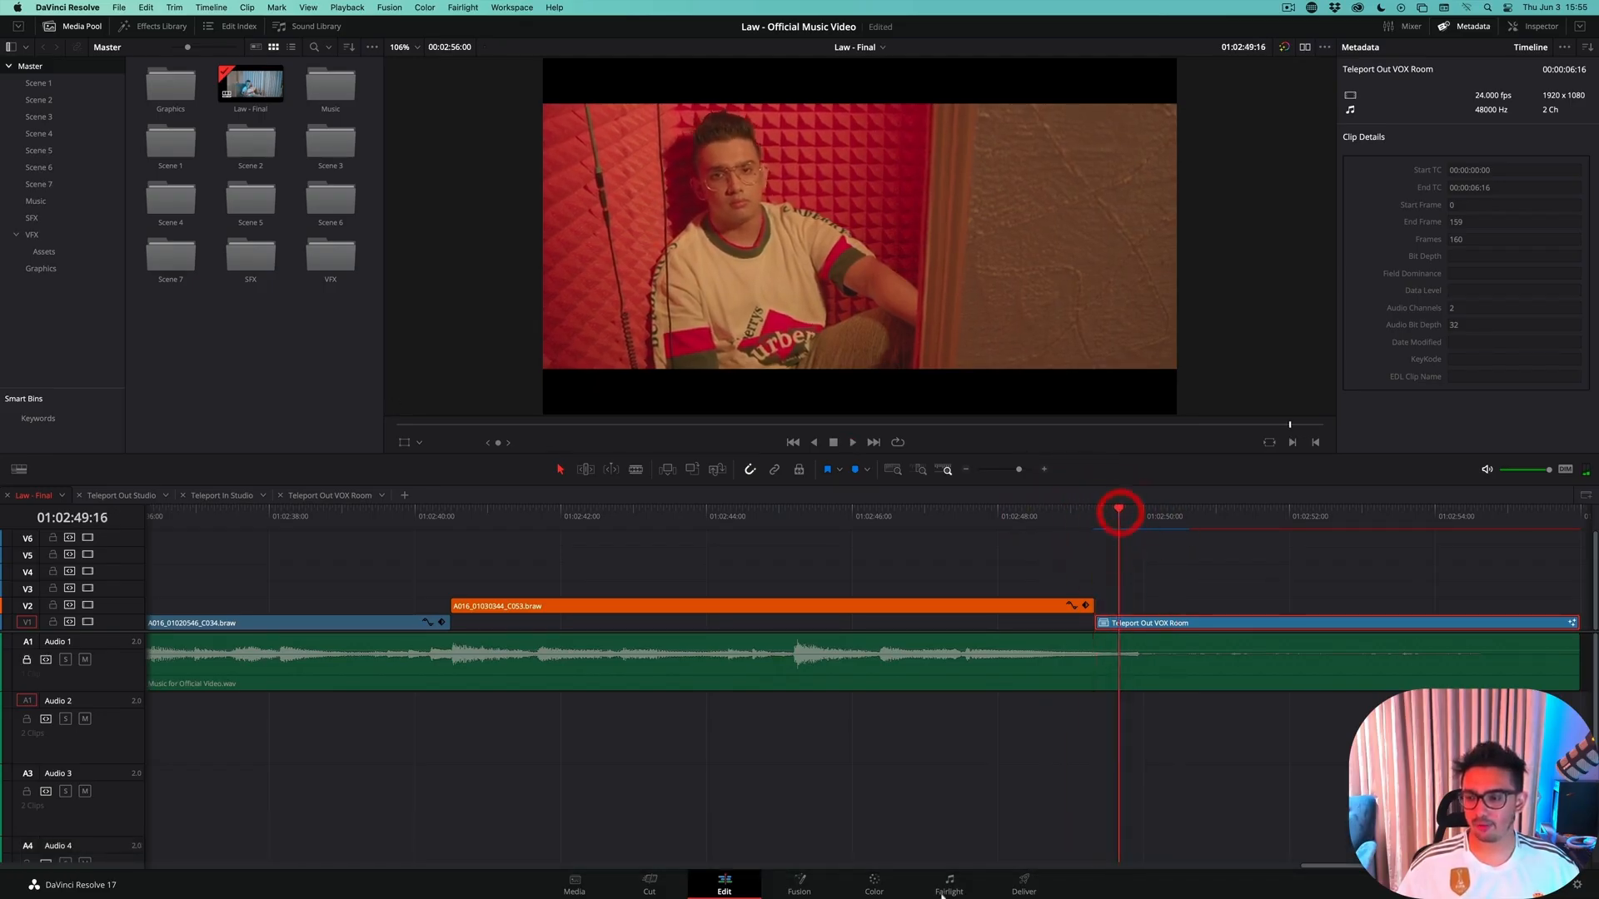
# Return to the Fusion page and keyframe FastNoise1's Contrast at 5.0 and Brightness at 1.0 on frame 4
pyautogui.click(820, 886)
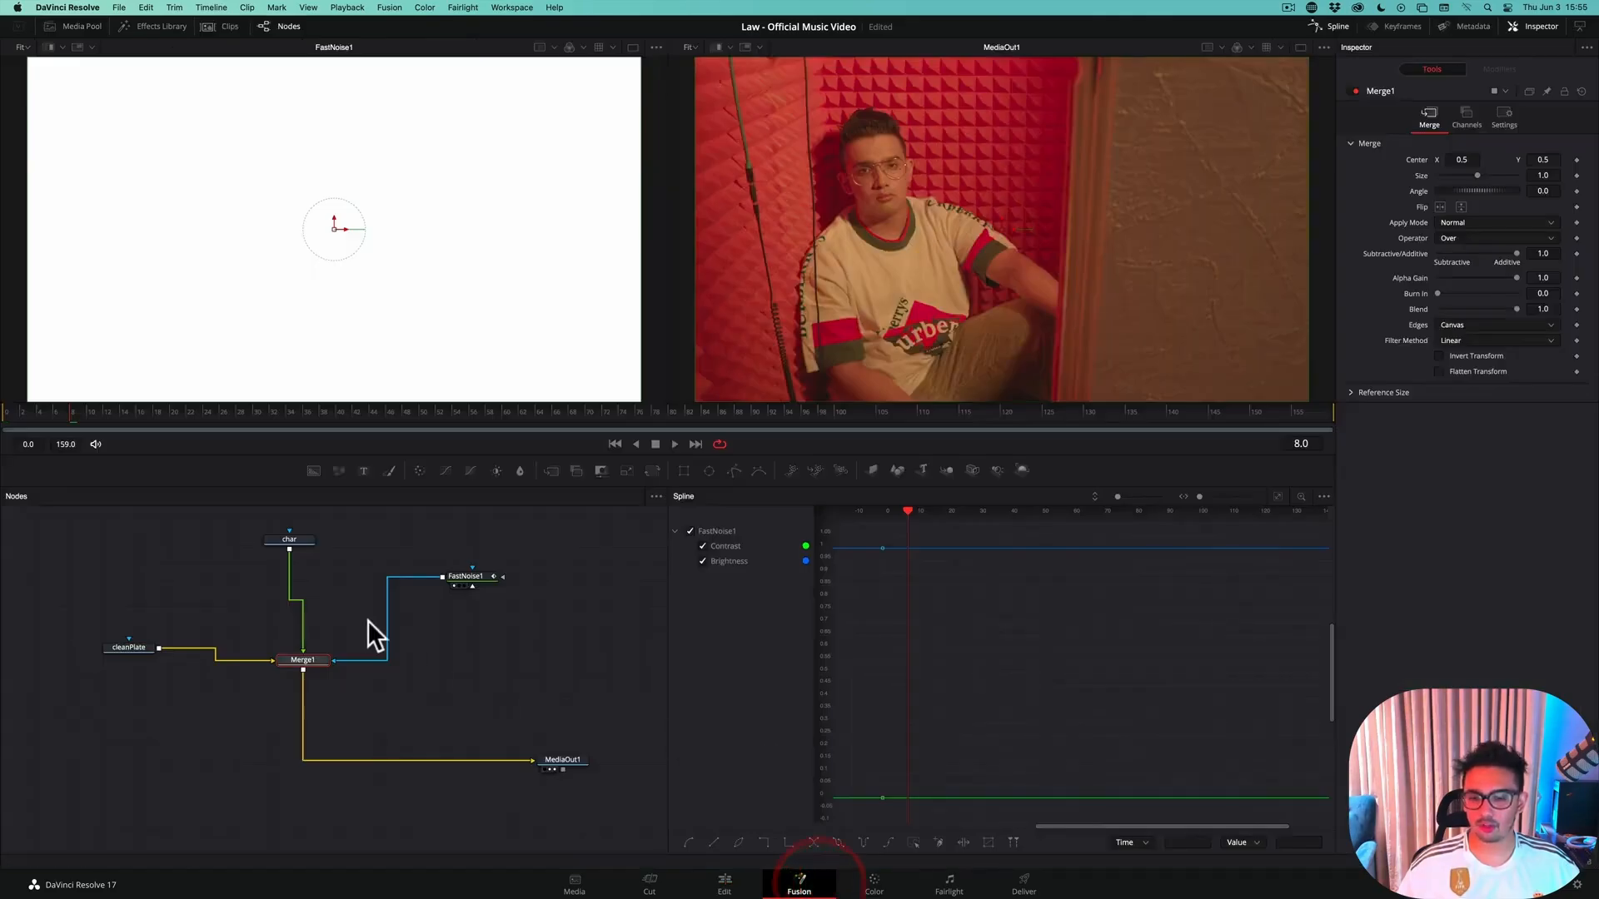
pyautogui.click(5, 411)
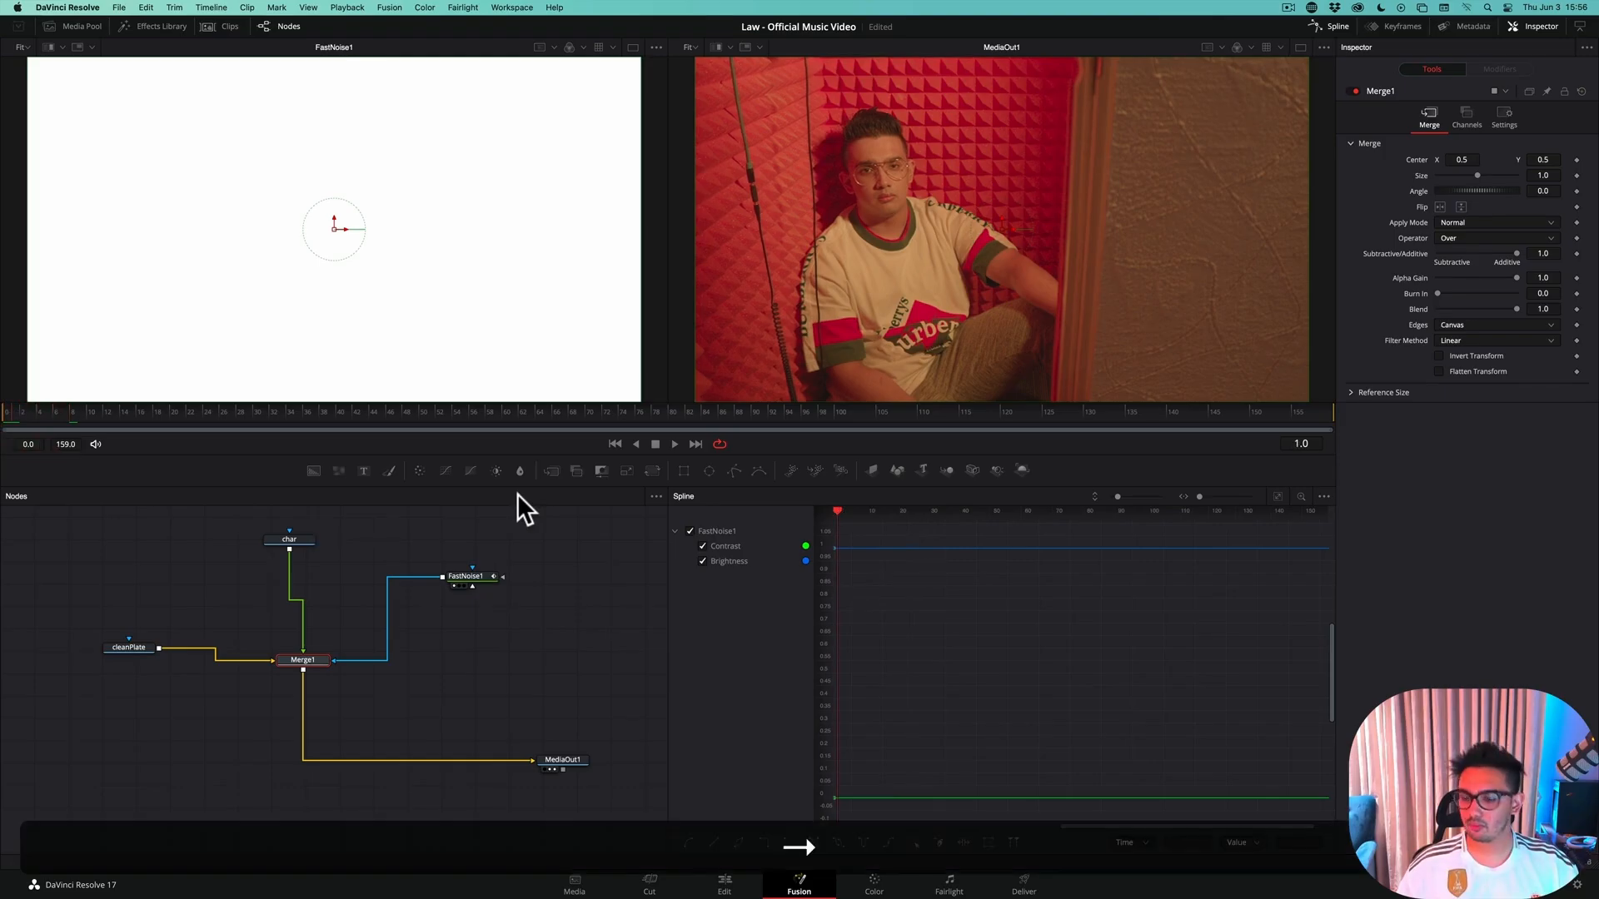
pyautogui.click(472, 575)
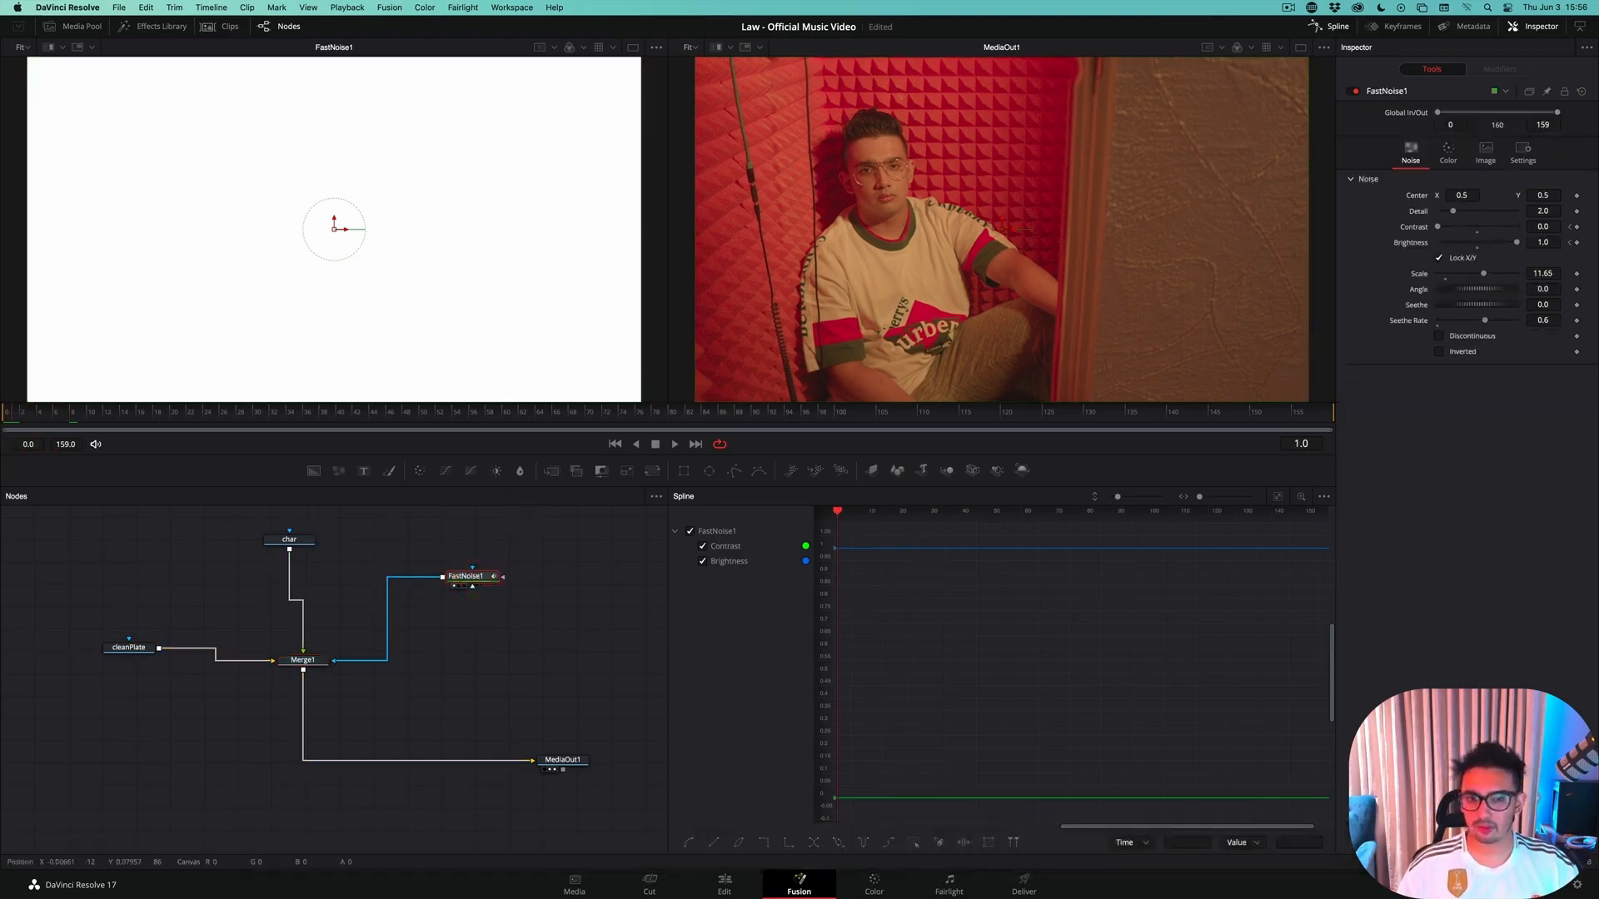
pyautogui.press('Left')
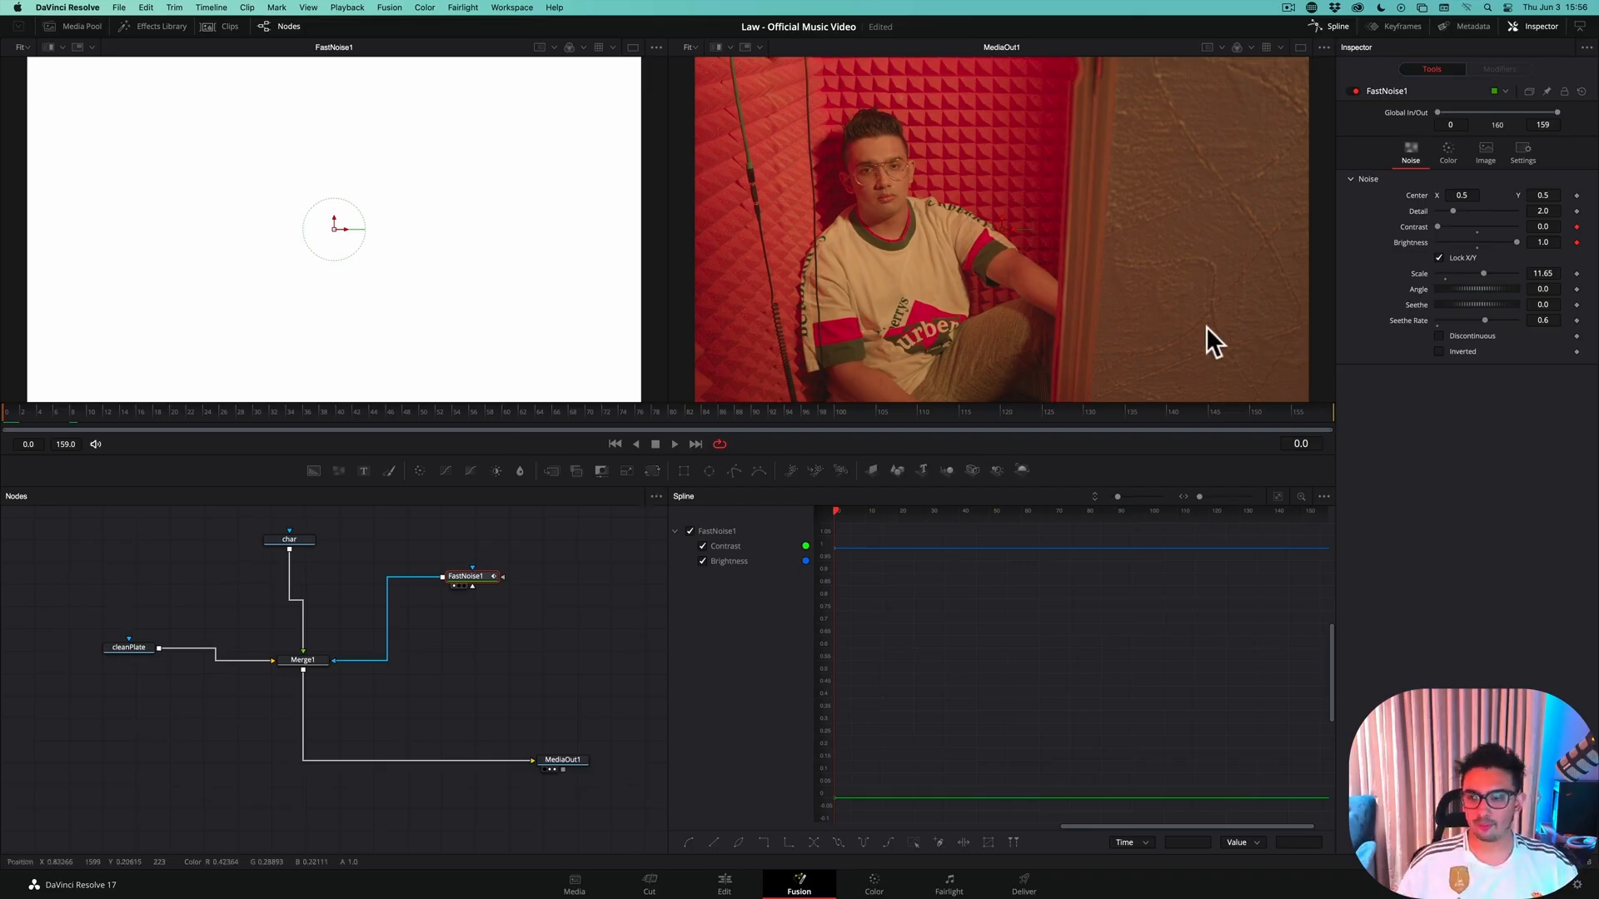
pyautogui.press('Right')
pyautogui.press('Left')
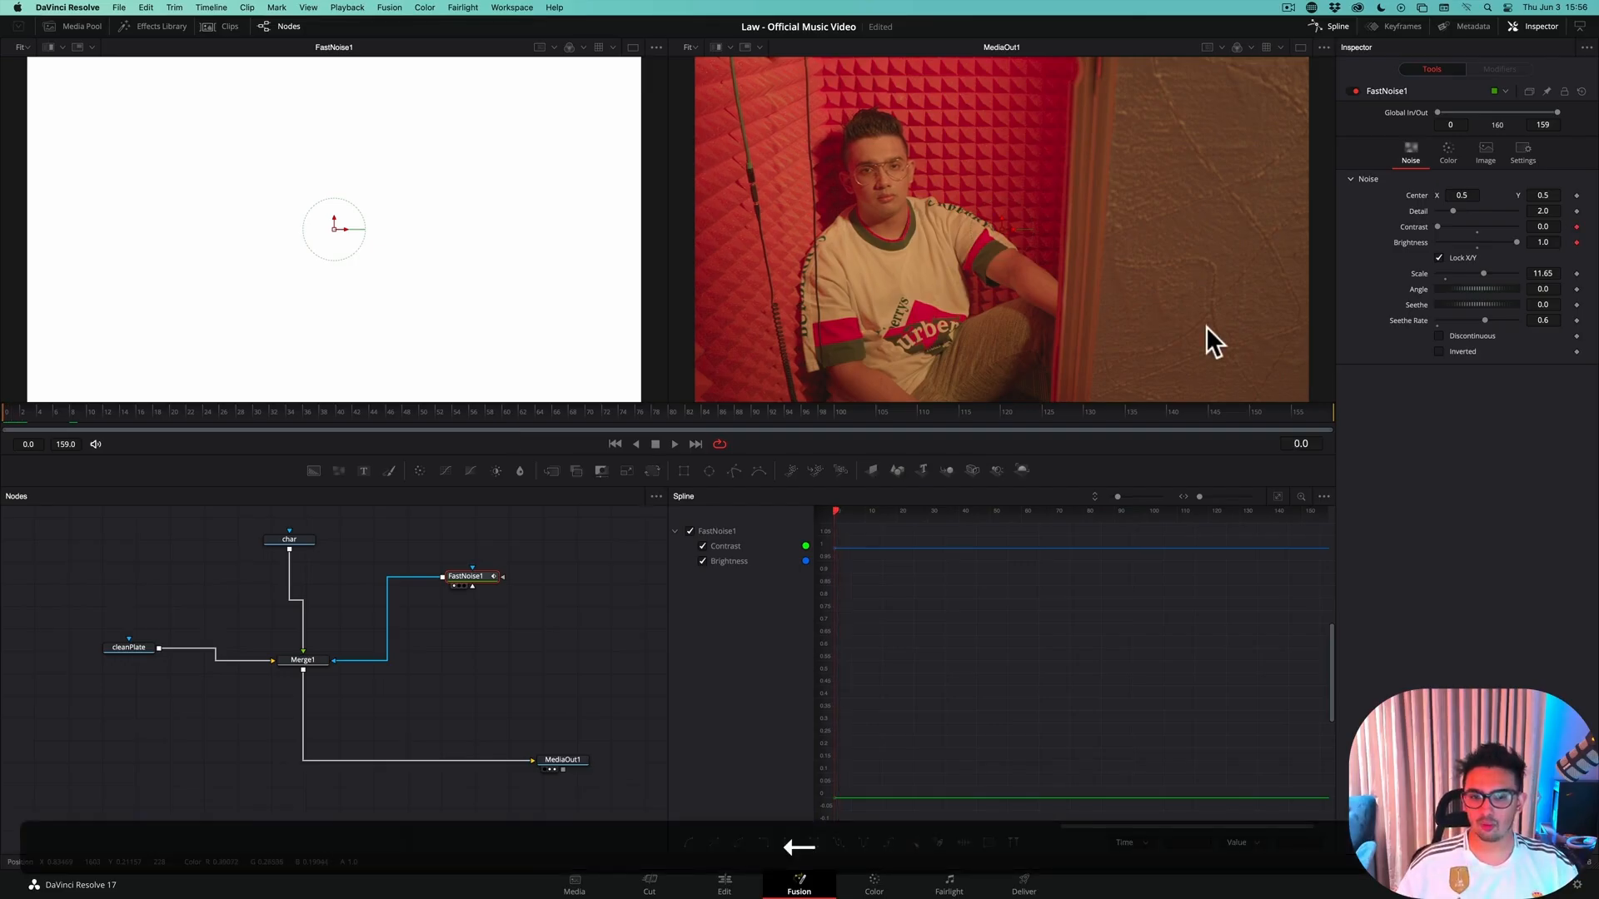
pyautogui.press('Right')
pyautogui.press('Right')
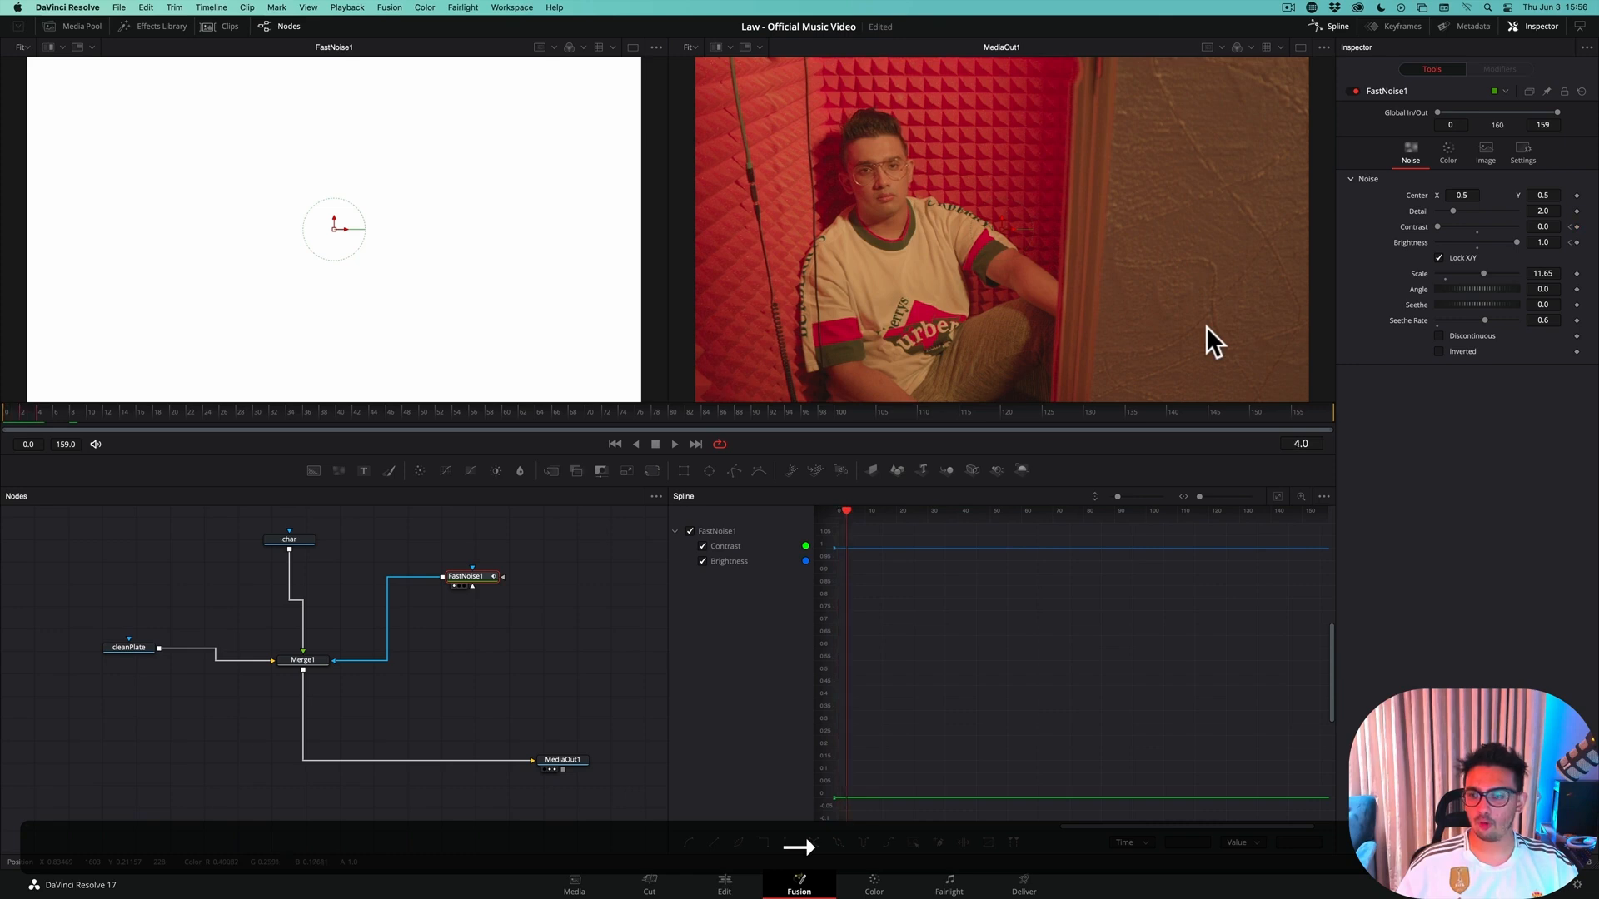
pyautogui.moveTo(1436, 225); pyautogui.dragTo(1546, 234)
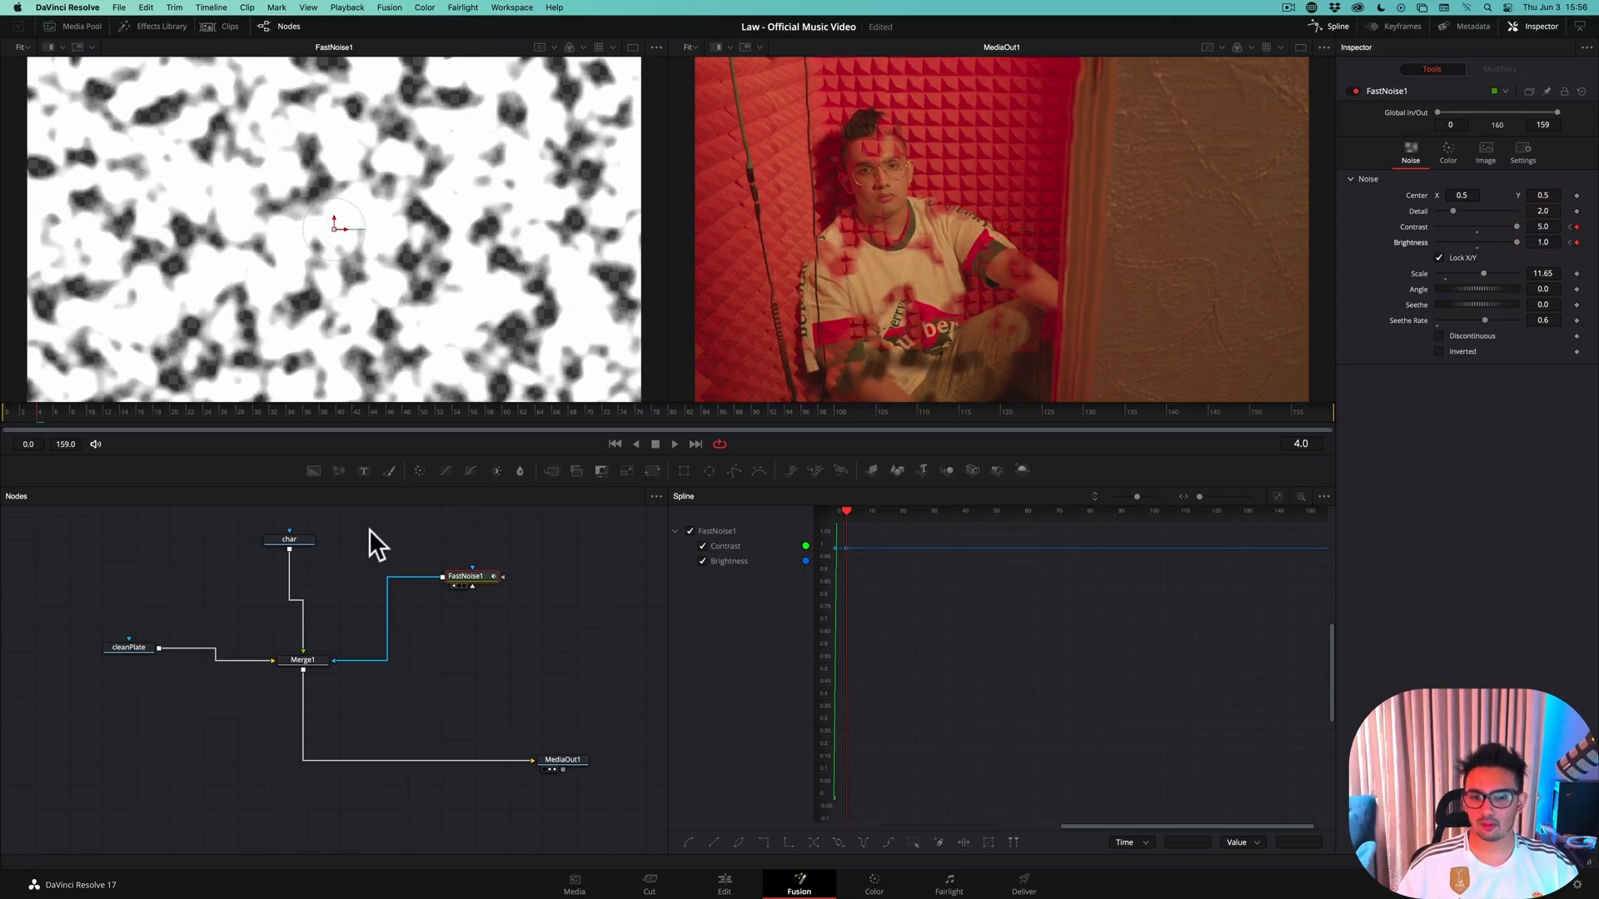
# Advance to frame 9 and keyframe FastNoise1's Brightness at 0.32
pyautogui.press('Right')
pyautogui.press('Right')
pyautogui.press('Right')
pyautogui.press('Right')
pyautogui.press('Right')
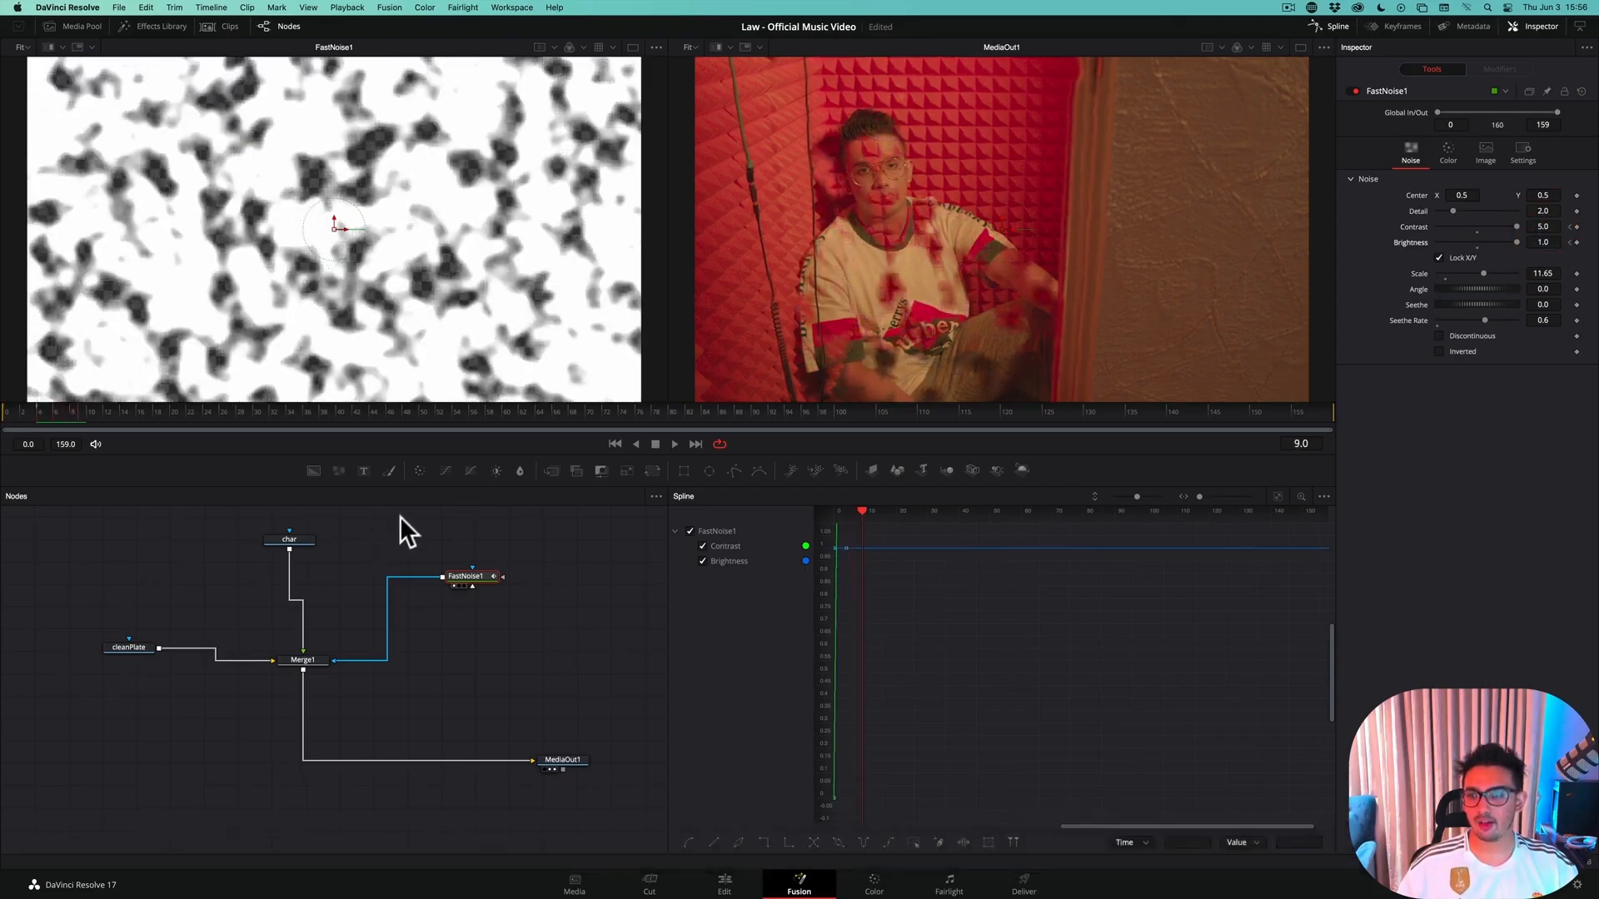
pyautogui.moveTo(1517, 240); pyautogui.dragTo(1490, 243)
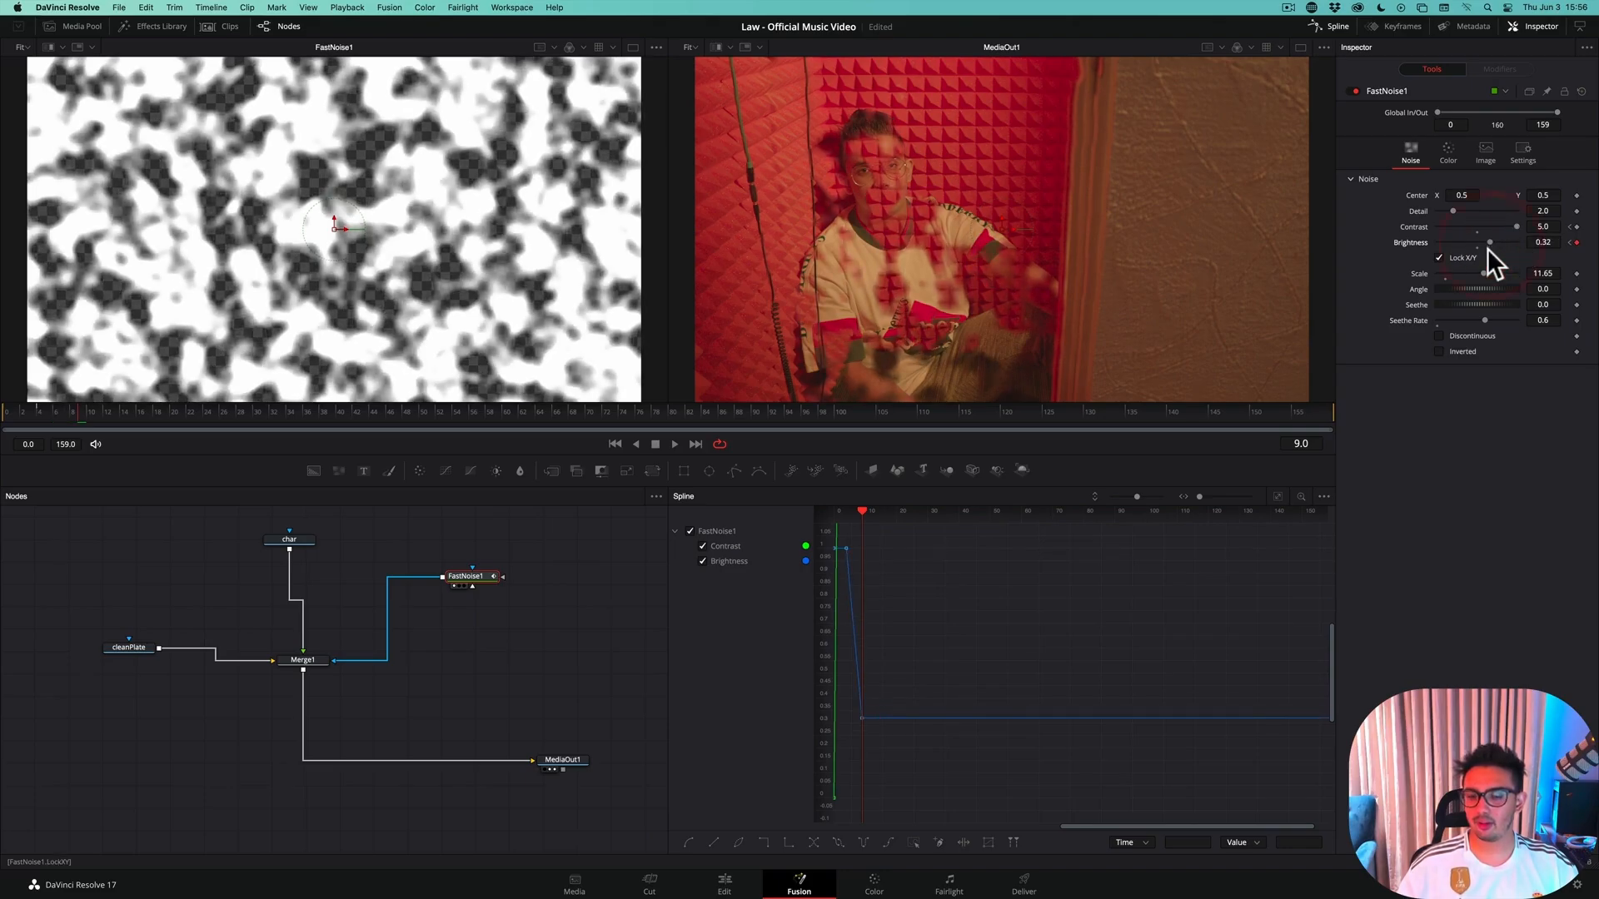
# Advance to frame 14 and keyframe FastNoise1's Brightness at -1.0
pyautogui.press('Right')
pyautogui.press('Right')
pyautogui.press('Right')
pyautogui.press('Right')
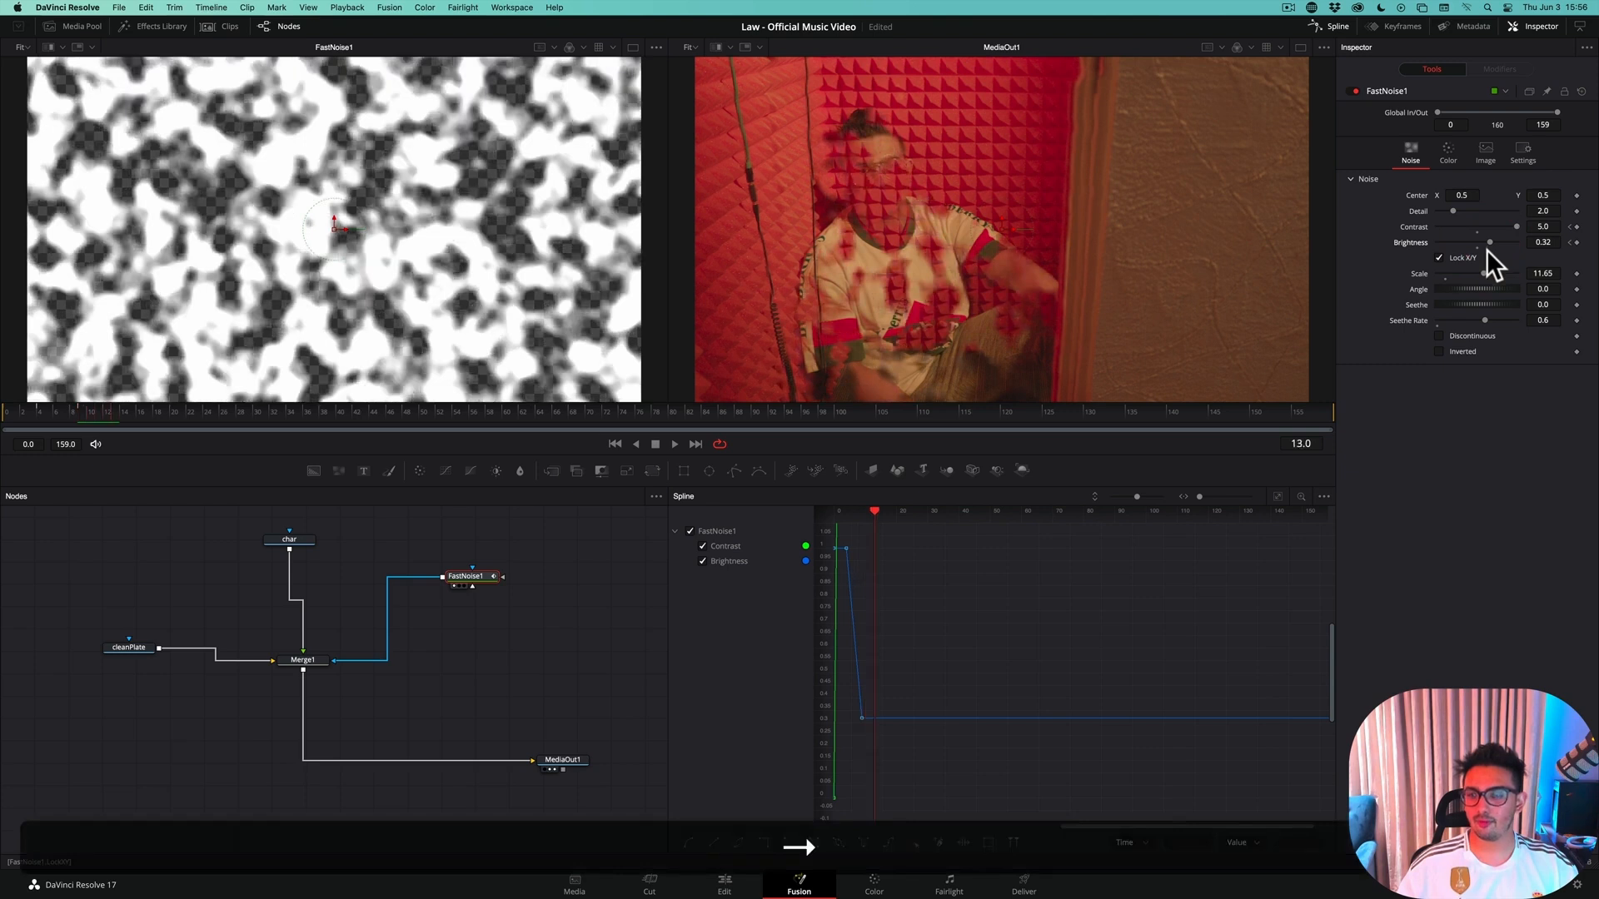
pyautogui.press('Right')
pyautogui.moveTo(1490, 241); pyautogui.dragTo(1425, 244)
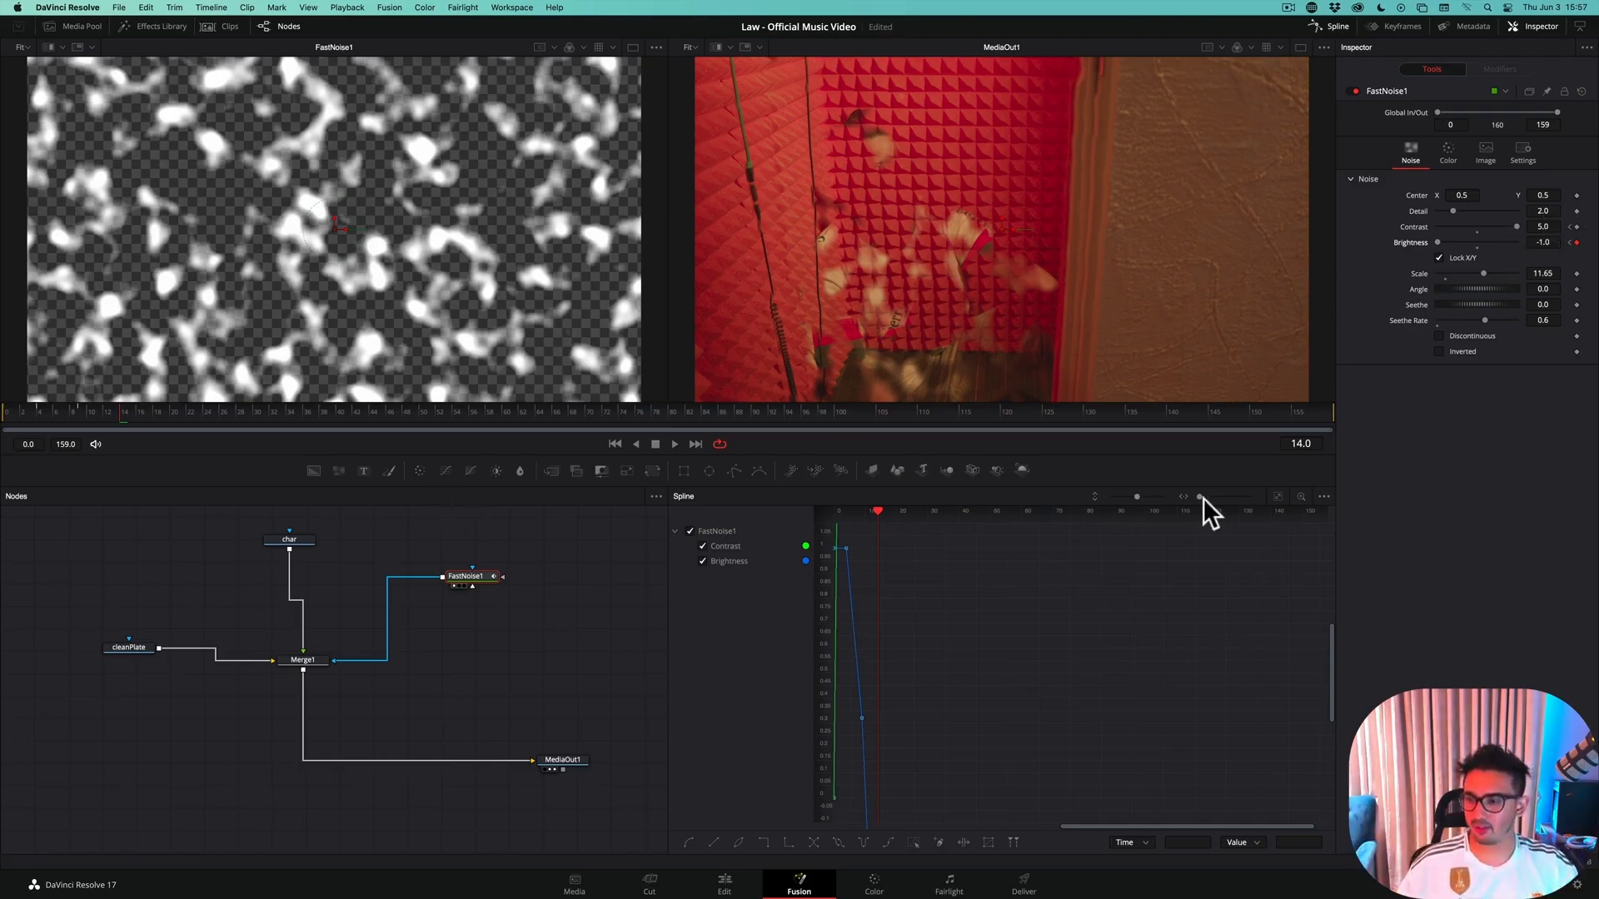
# Advance to frame 17 and keyframe FastNoise1's Contrast at 0.0
pyautogui.click(1278, 496)
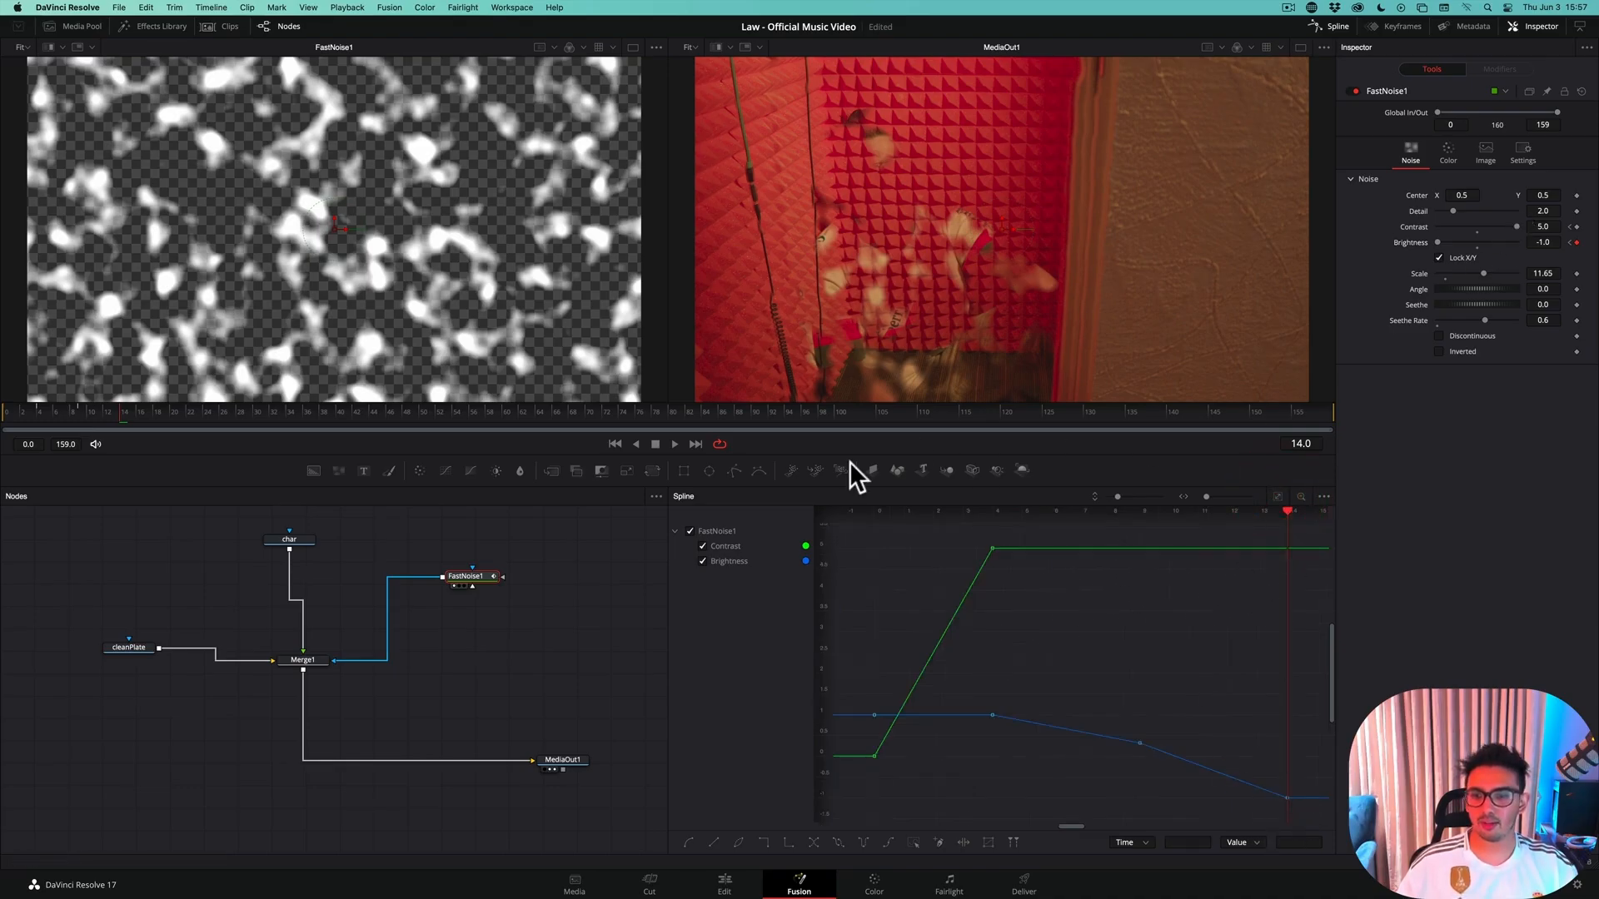
pyautogui.press('Right')
pyautogui.press('Right')
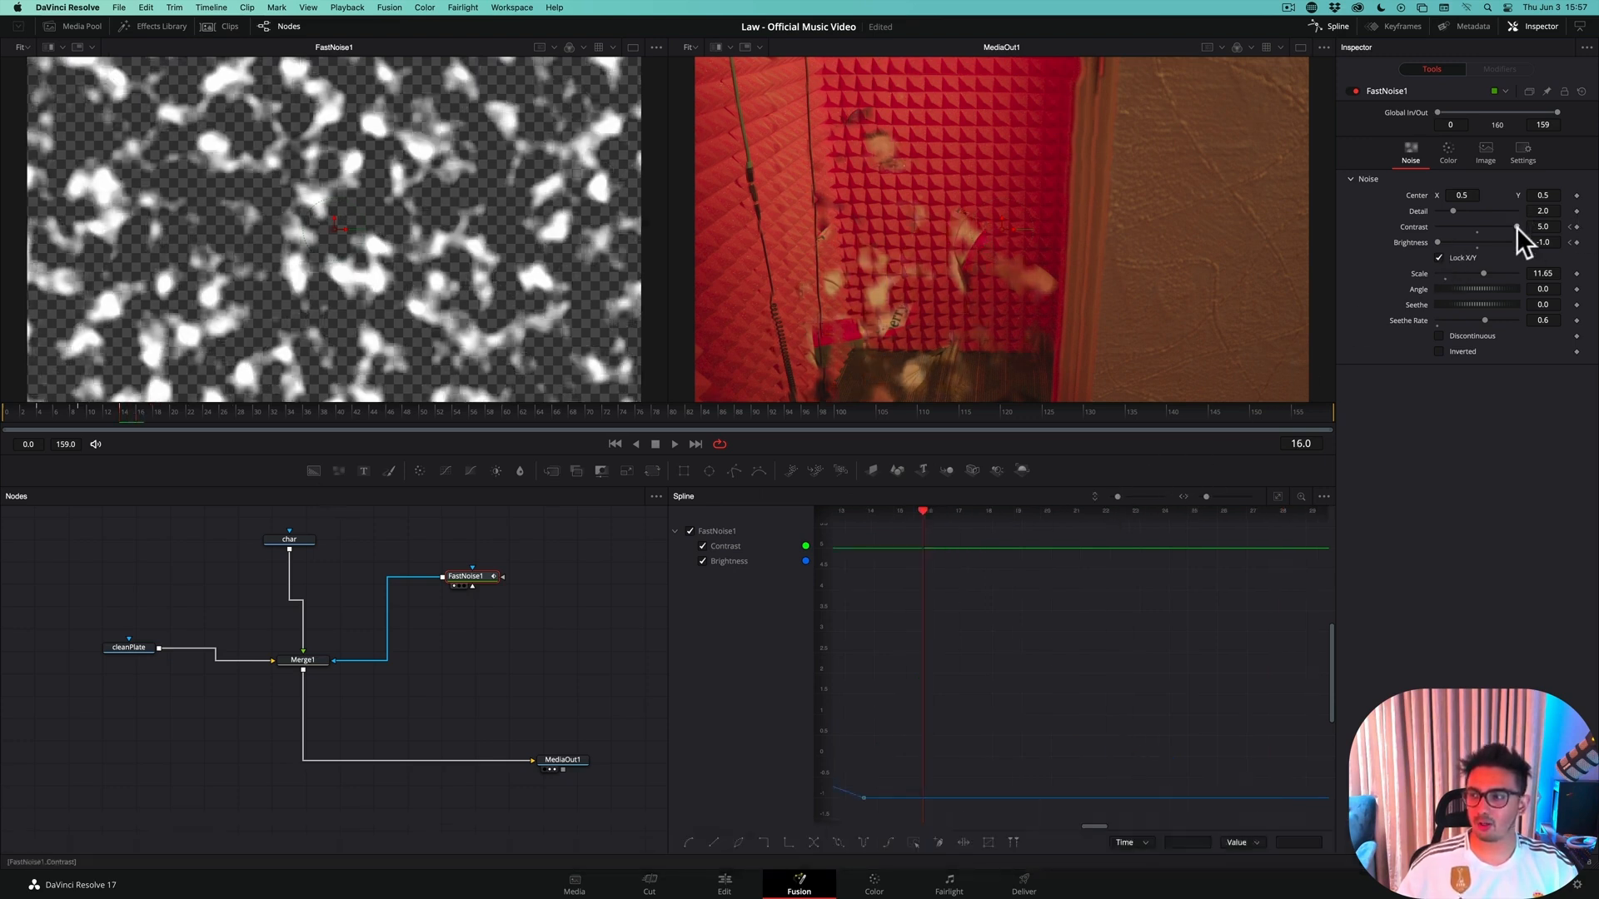
pyautogui.press('Right')
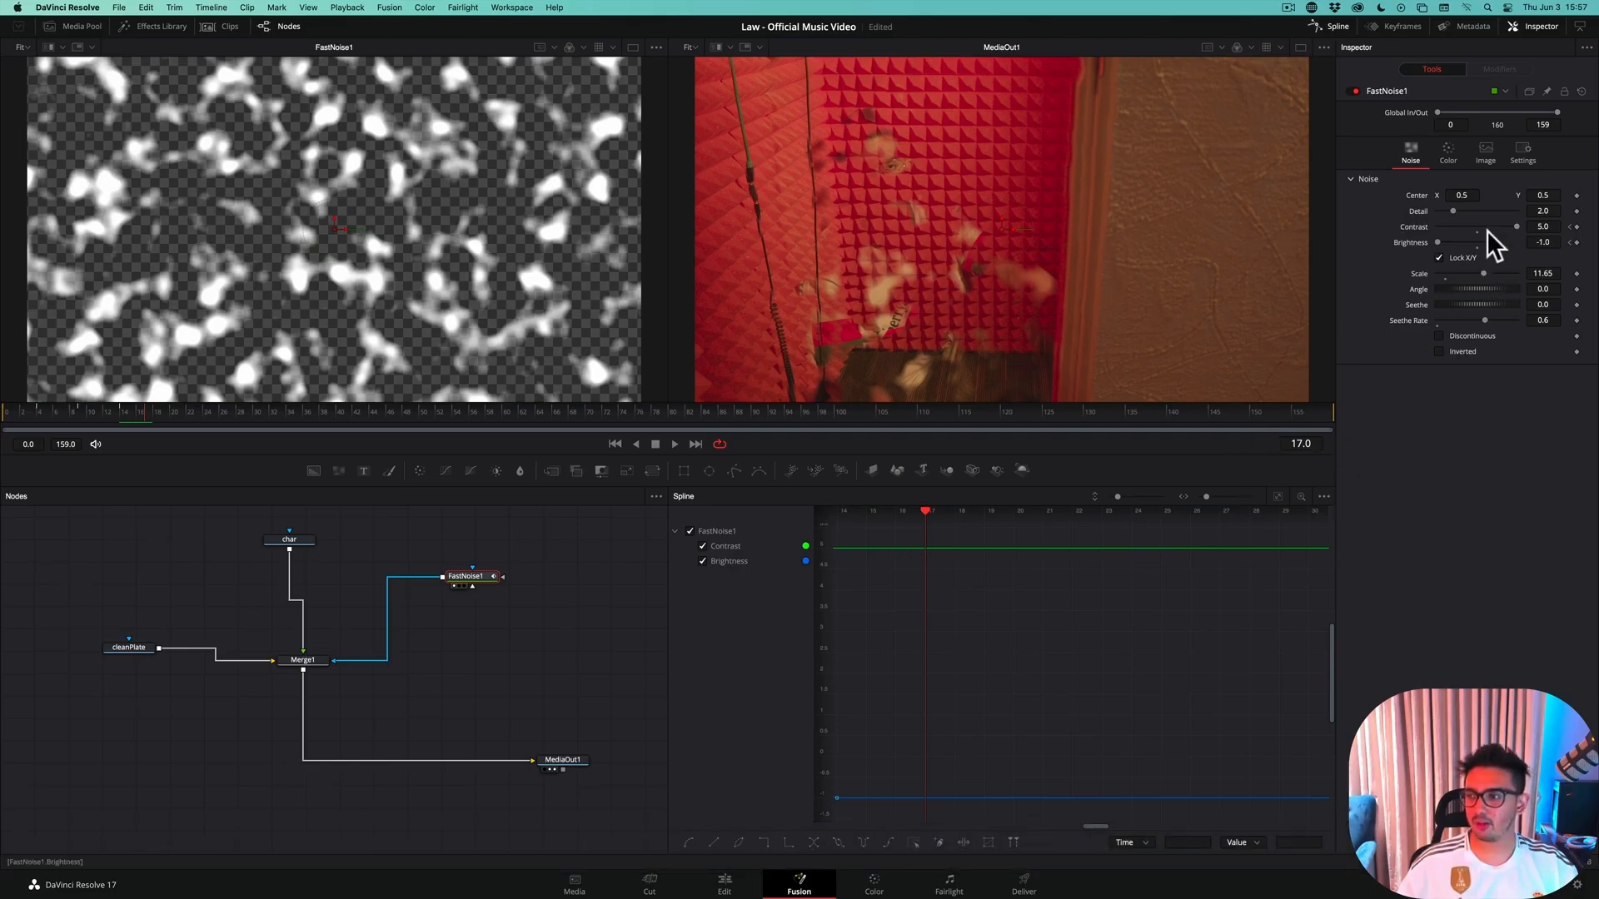
pyautogui.moveTo(1515, 222); pyautogui.dragTo(1347, 233)
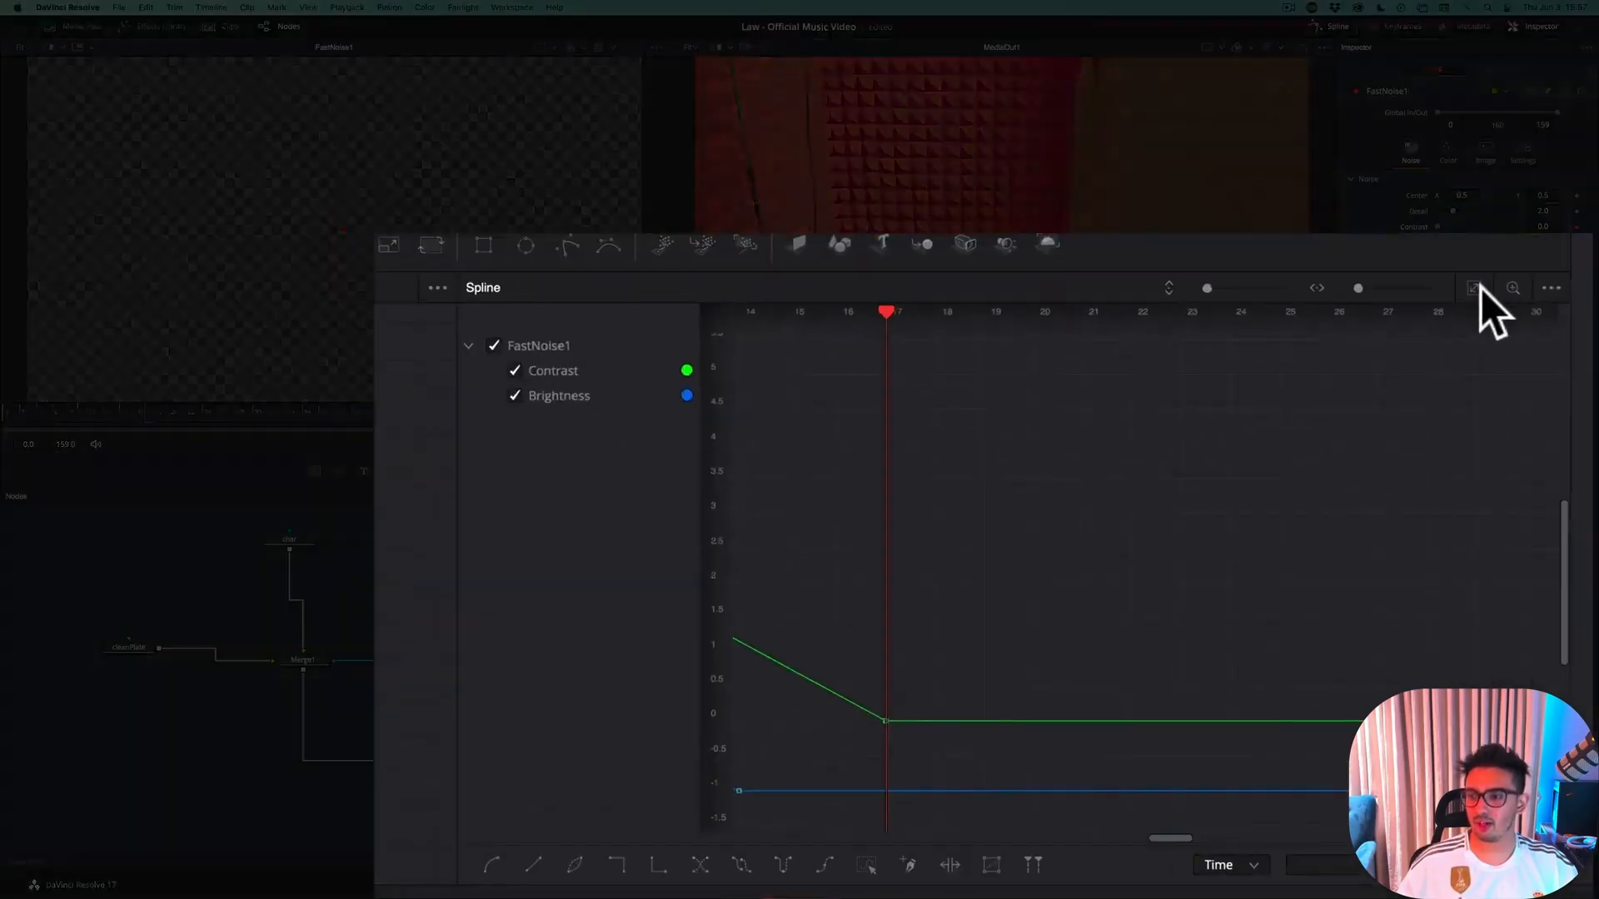
# Smooth the Contrast spline of FastNoise1 at its keyframes on frames 0, 4 and 17
pyautogui.click(1280, 496)
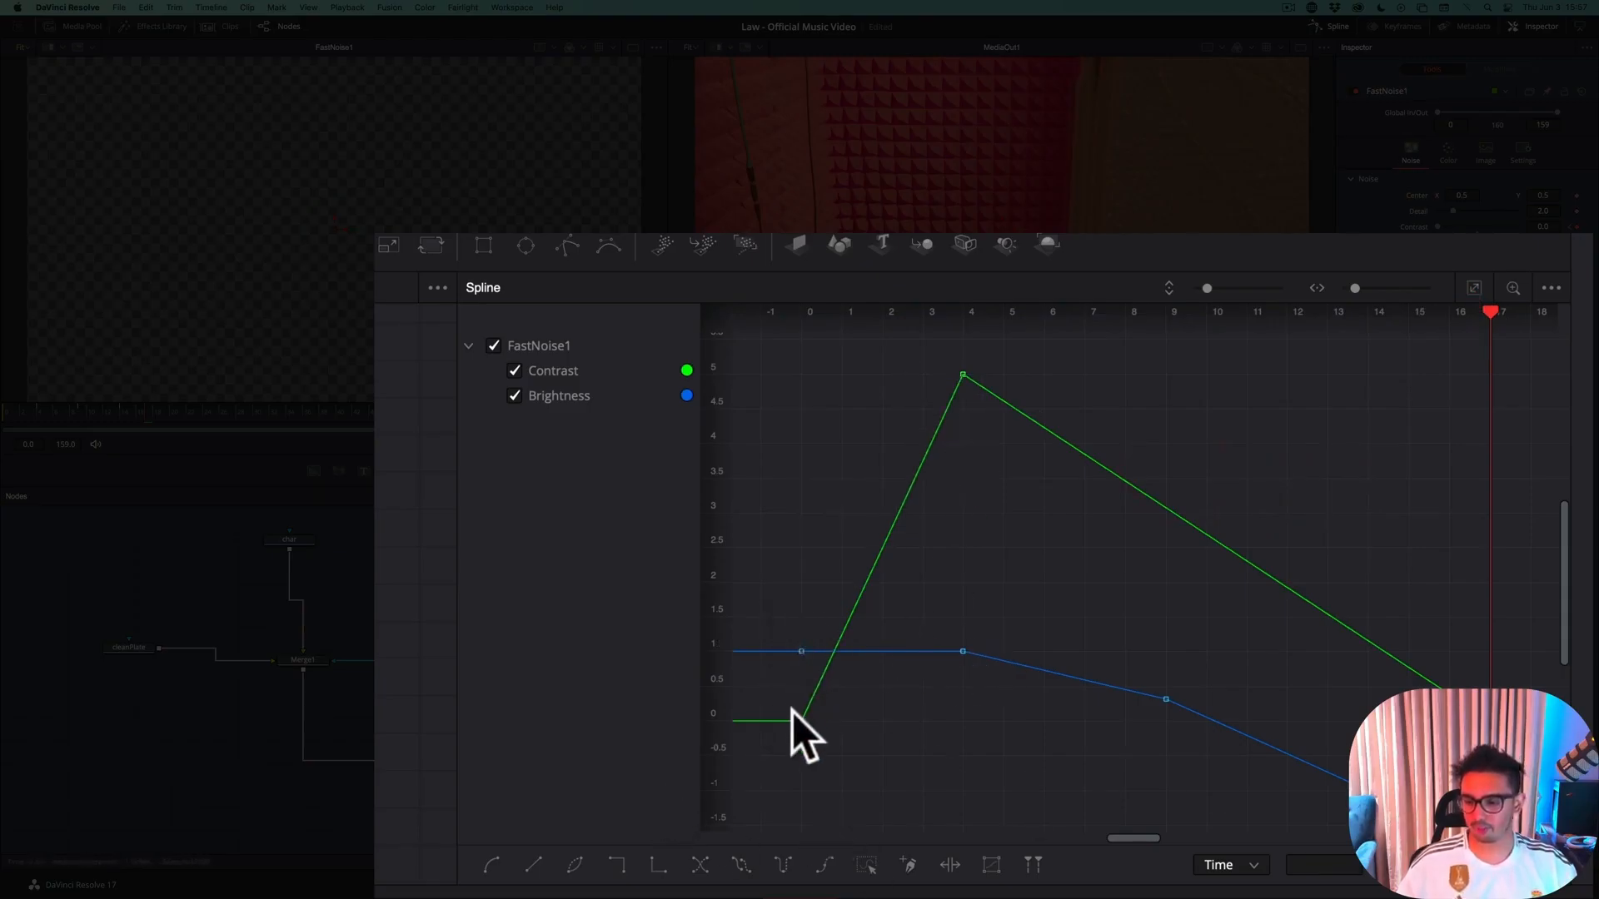
pyautogui.moveTo(892, 776); pyautogui.dragTo(891, 773)
pyautogui.press('s')
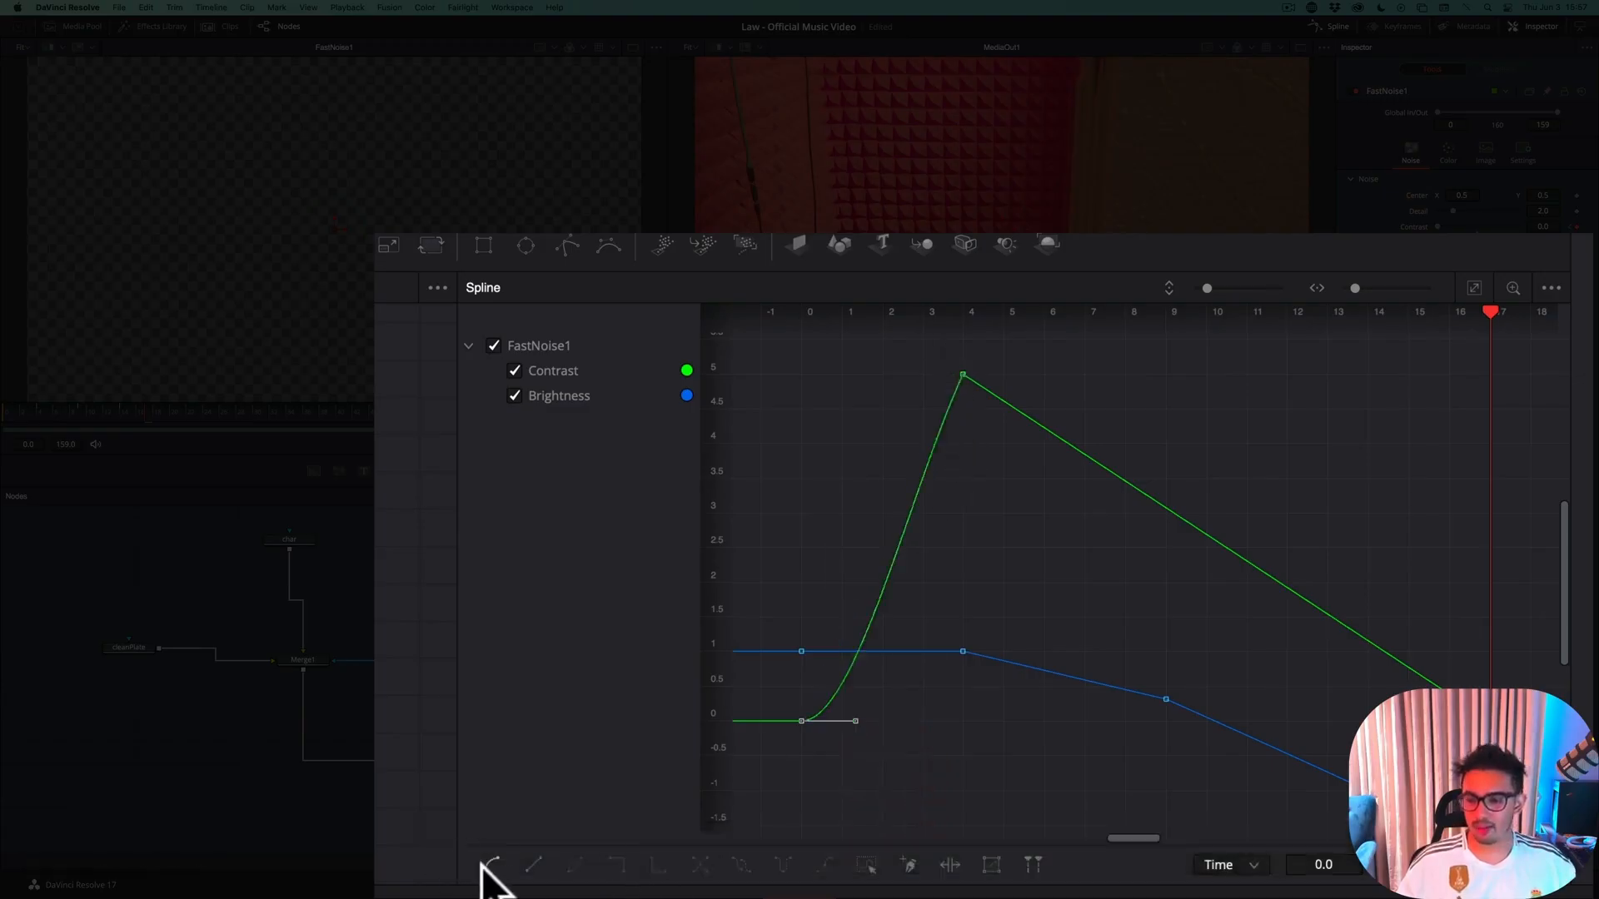
pyautogui.moveTo(893, 345); pyautogui.dragTo(1044, 437)
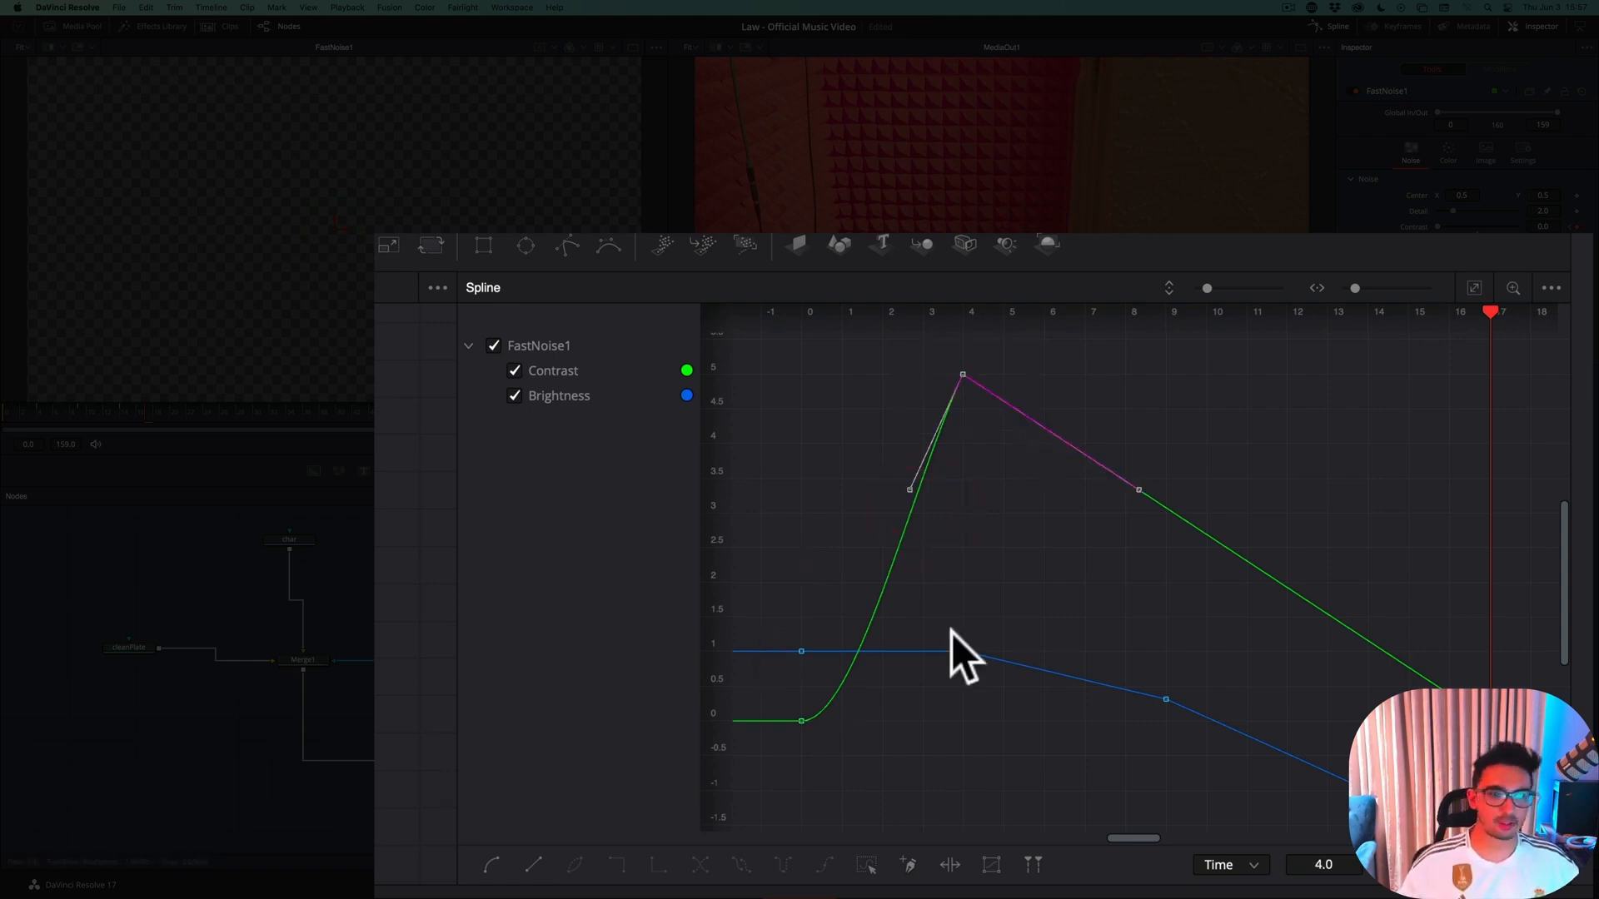
pyautogui.press('s')
pyautogui.moveTo(1540, 666); pyautogui.dragTo(1451, 753)
pyautogui.press('s')
# Smooth the Brightness spline at its keyframes on frames 14, 9 and 4, and save the project
pyautogui.moveTo(1415, 817); pyautogui.dragTo(1309, 772)
pyautogui.press('s')
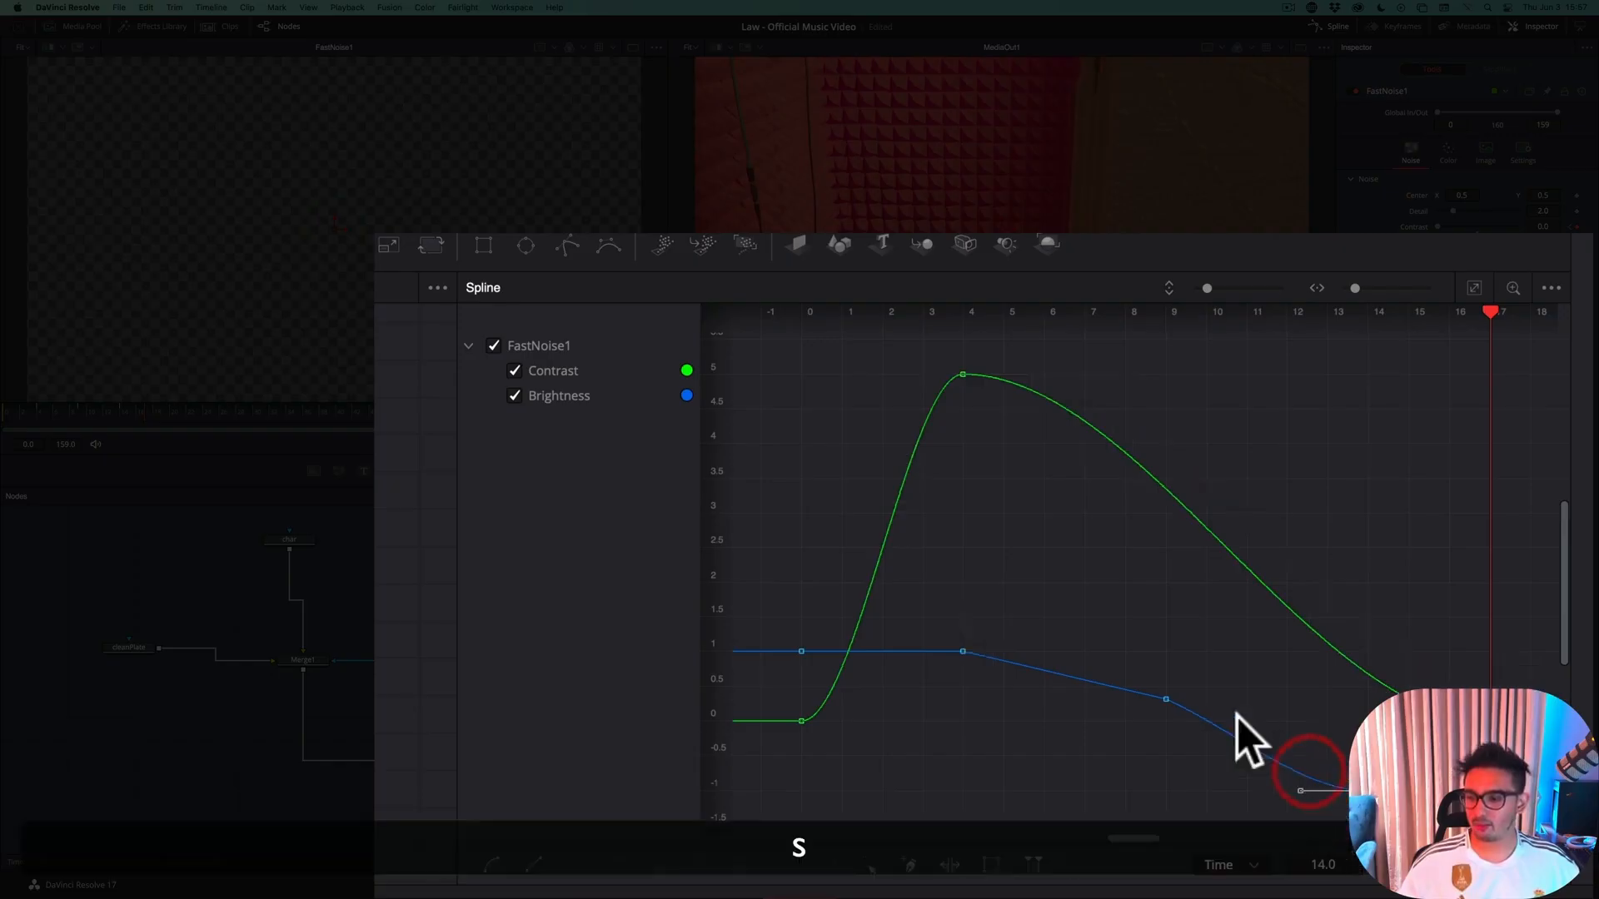
pyautogui.moveTo(1144, 736); pyautogui.dragTo(1069, 698)
pyautogui.moveTo(986, 608); pyautogui.dragTo(947, 738)
pyautogui.press('s')
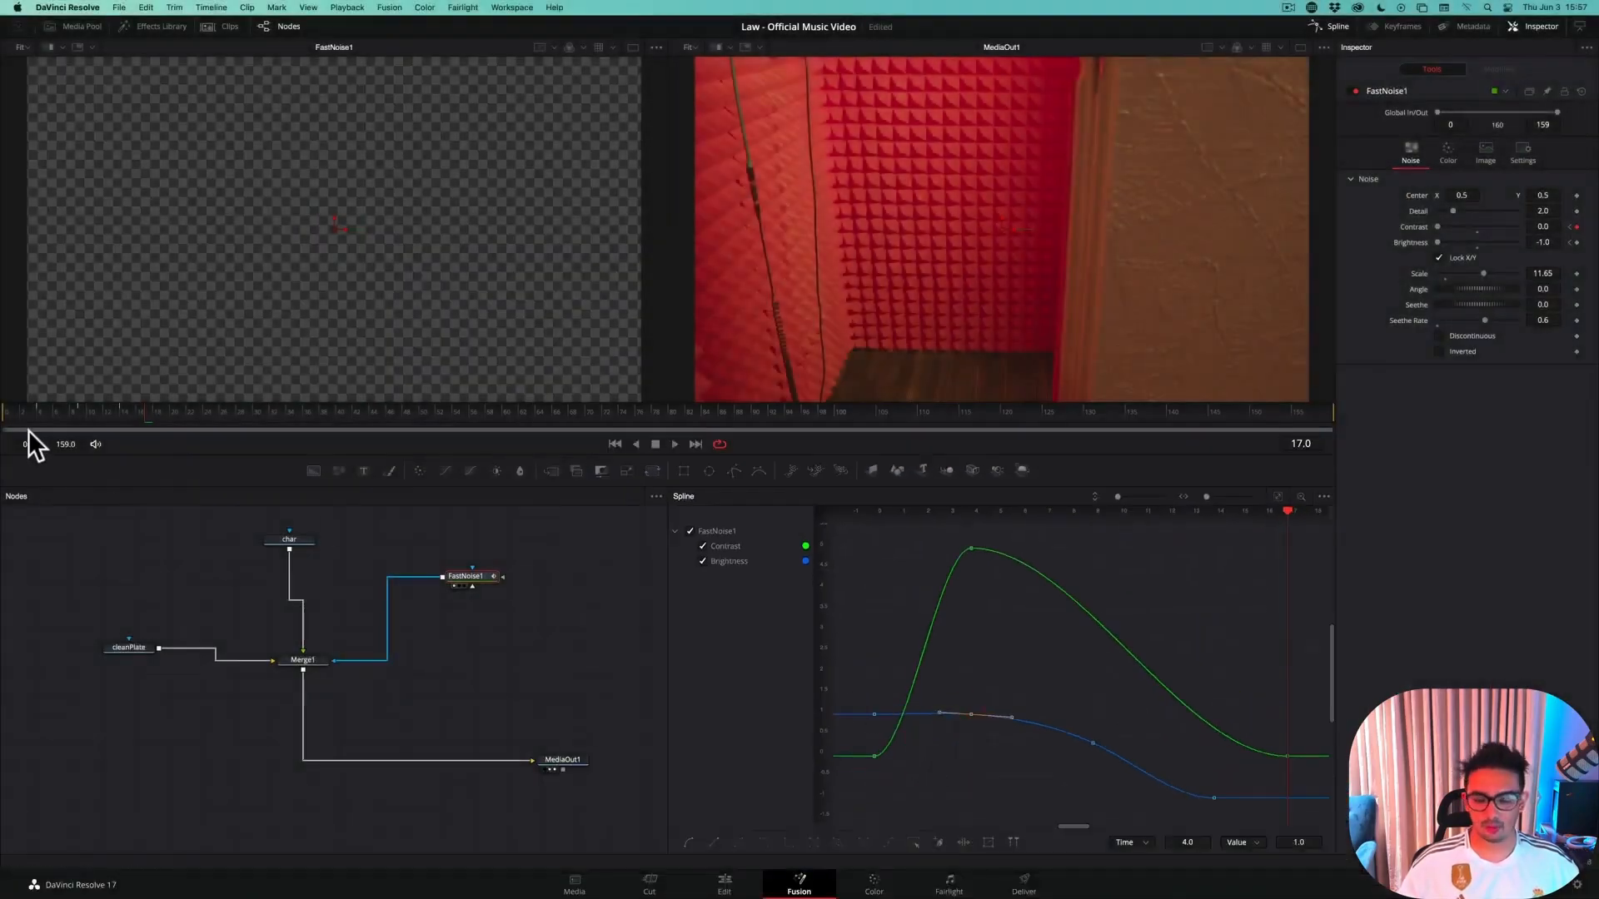
pyautogui.press('super+s')
# Return to frame 0 and show only the MediaOut1 output in a single viewer
pyautogui.click(8, 413)
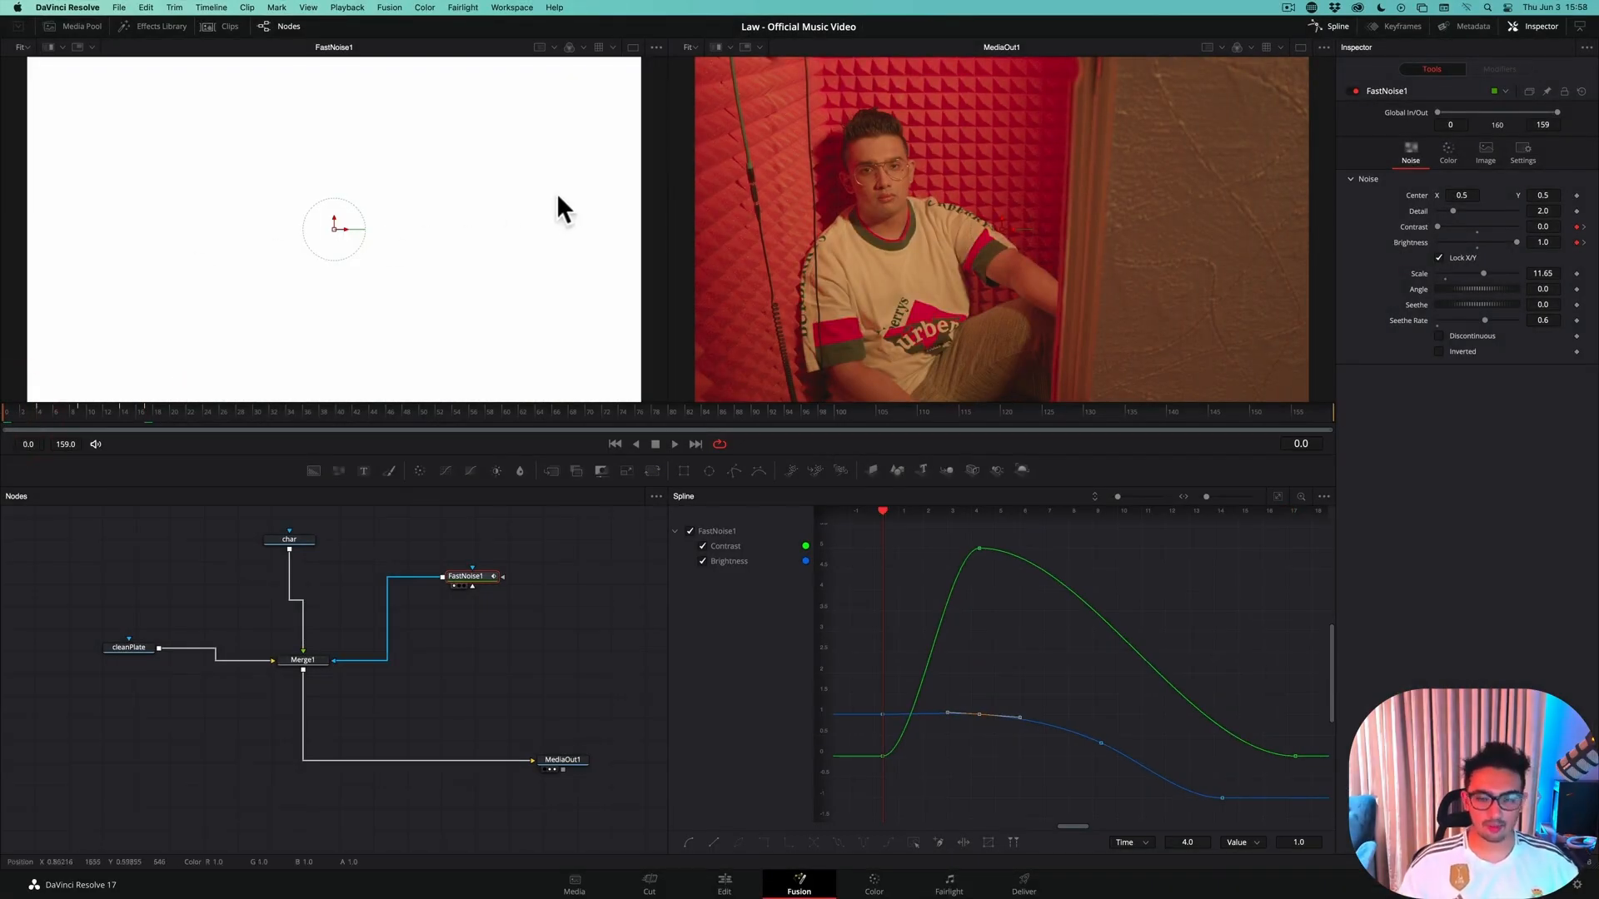
pyautogui.click(1300, 47)
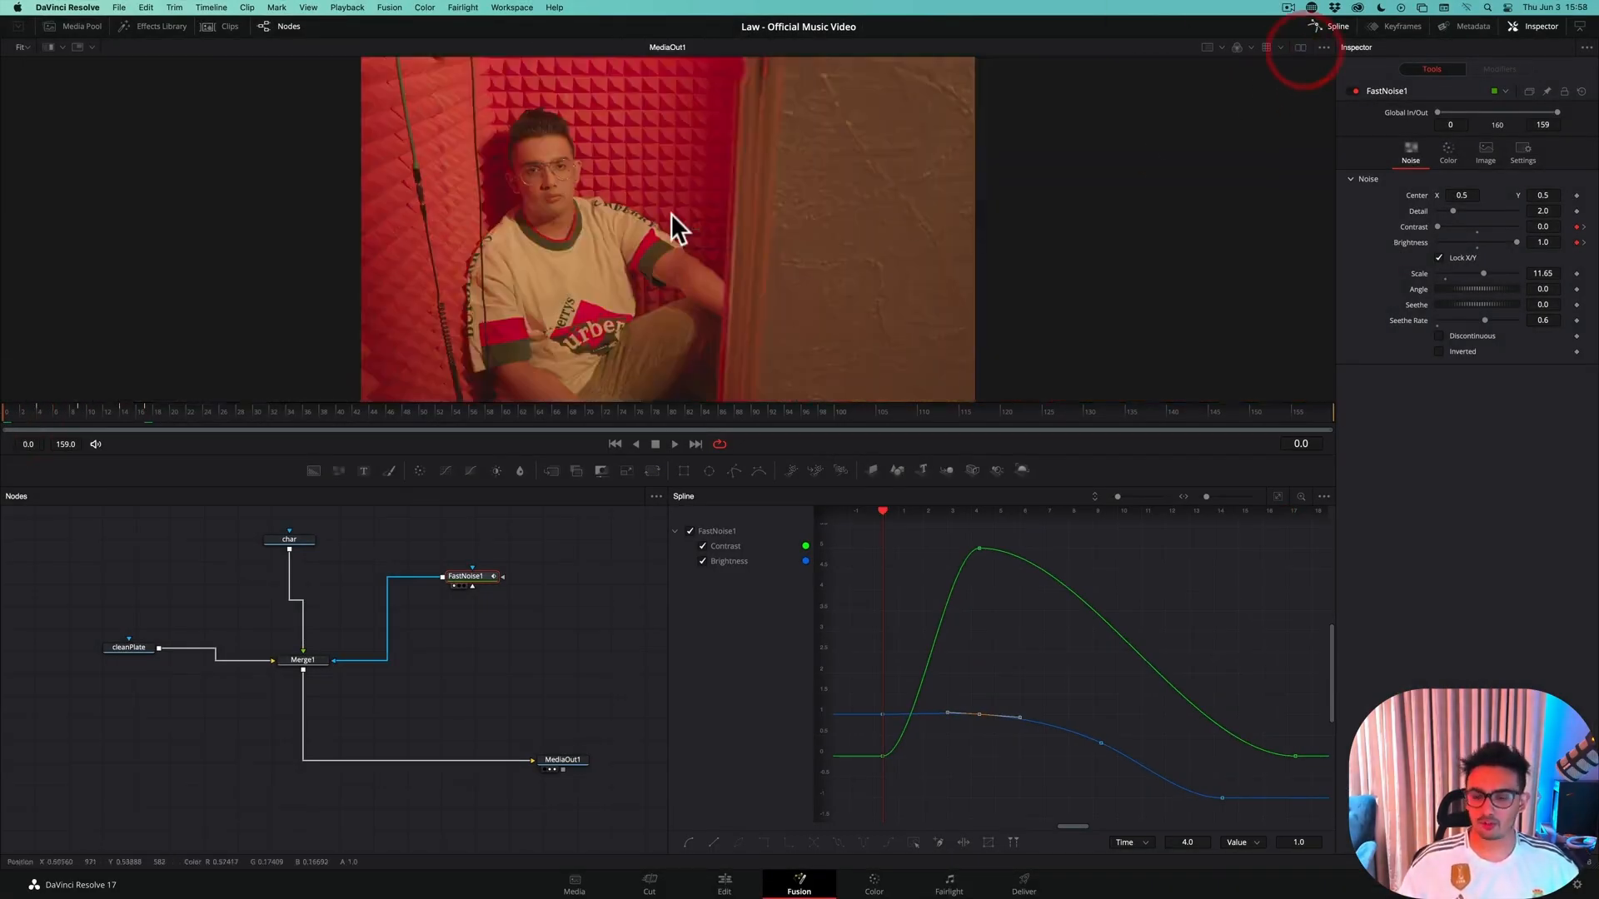
pyautogui.press('Right')
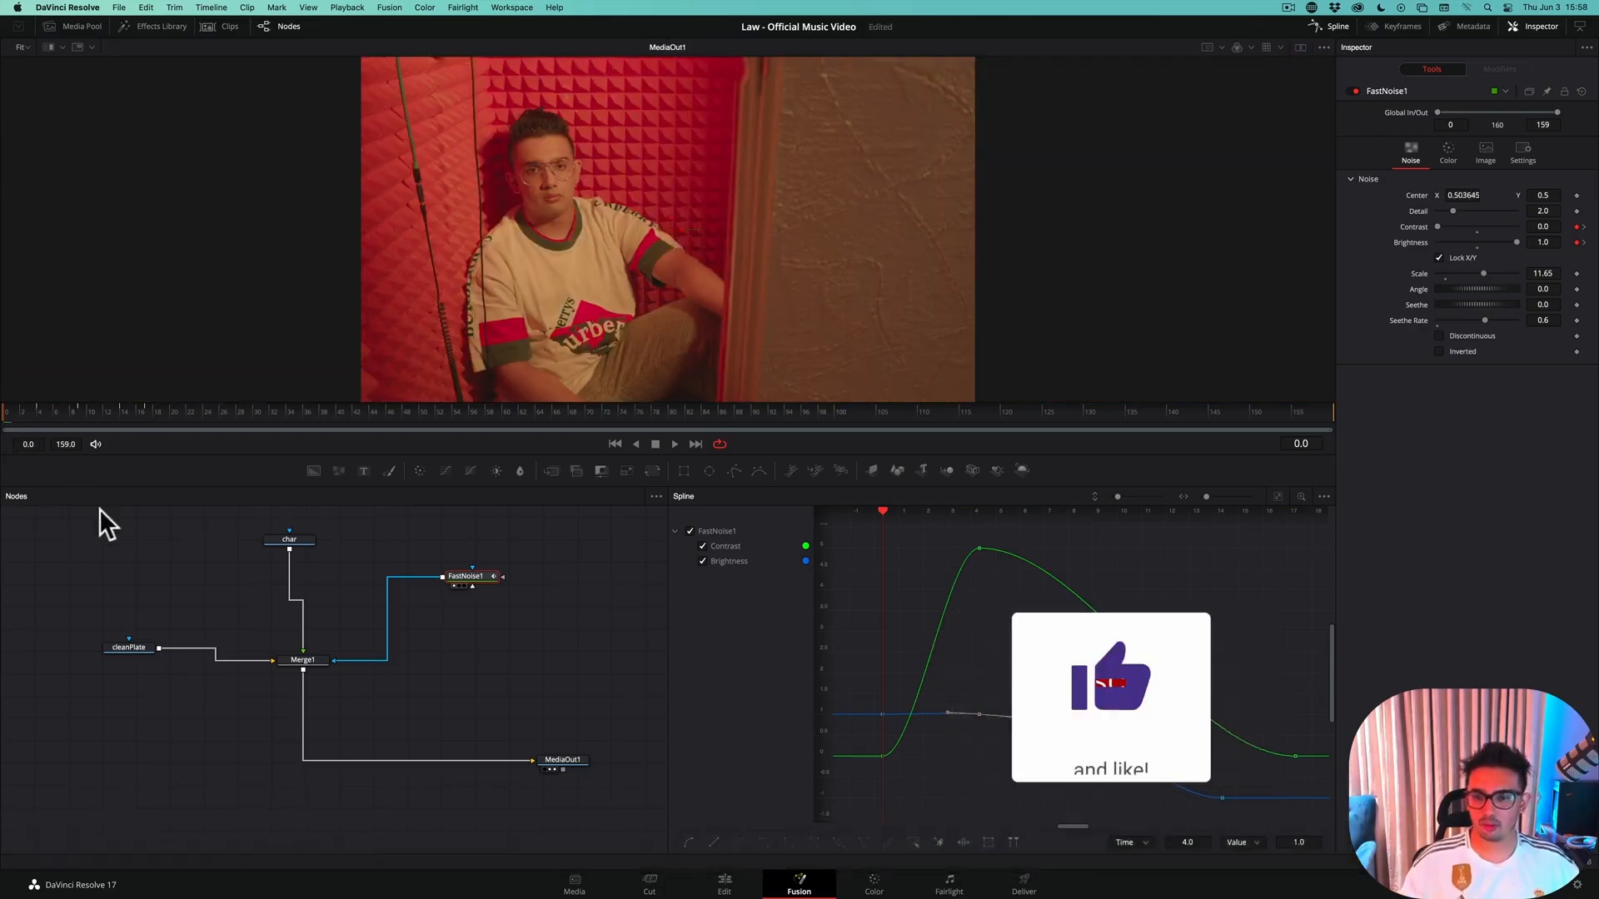
pyautogui.click(72, 545)
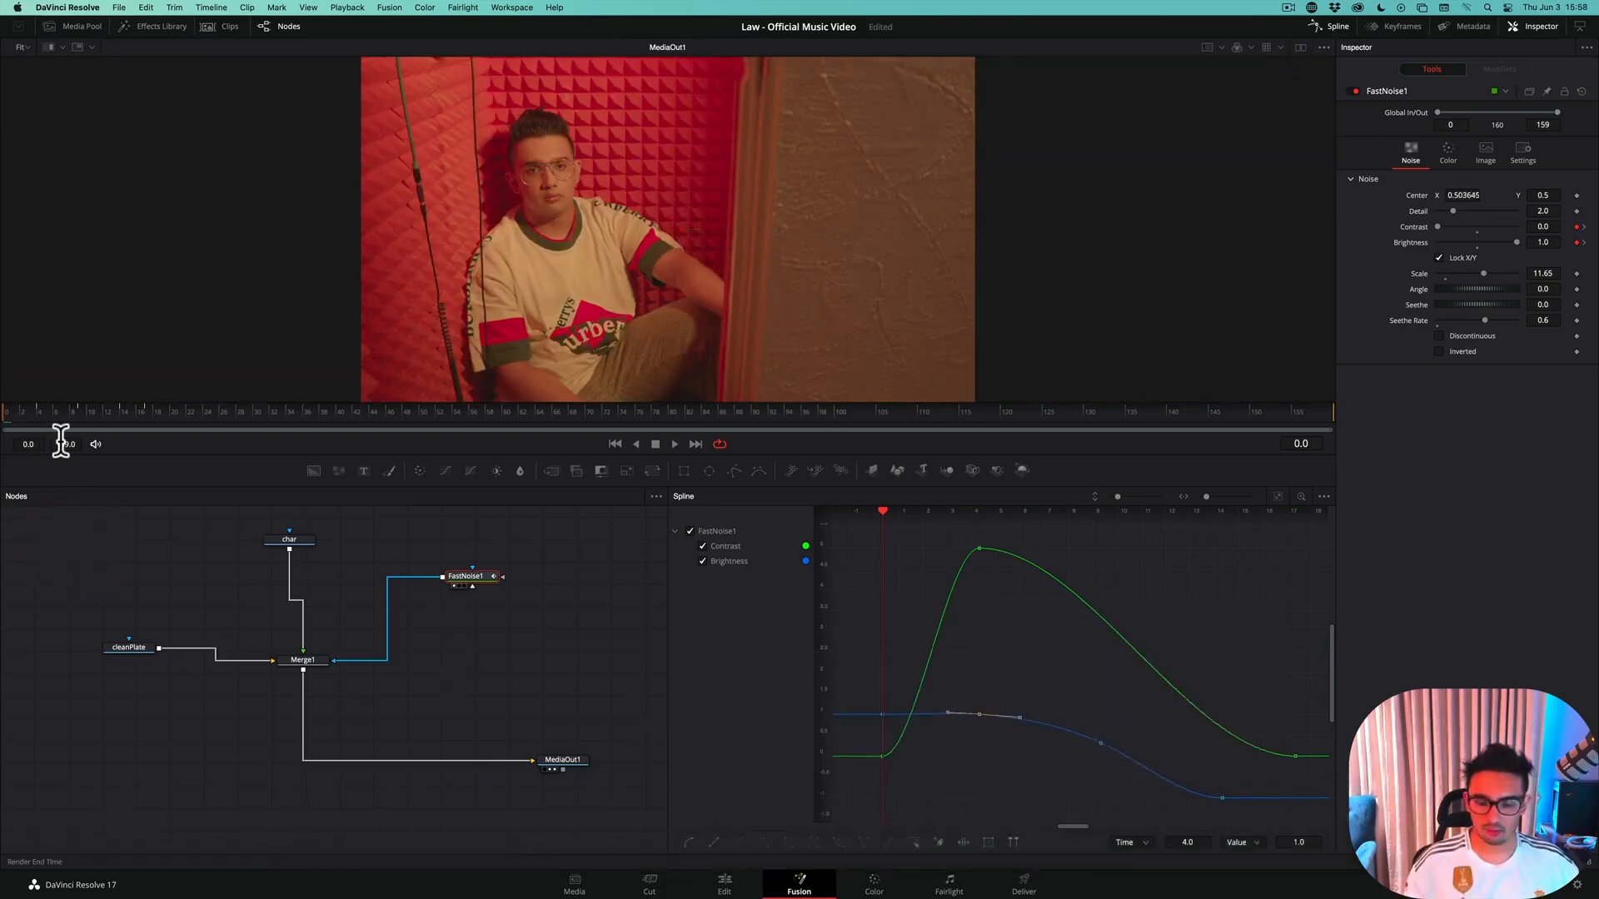
# Step forward frame by frame from frame 0 to frame 17 to examine how the man dissolves into the clean plate
pyautogui.press('Right')
pyautogui.press('Right')
pyautogui.press('Right')
pyautogui.press('Right')
pyautogui.press('Right')
pyautogui.press('Right')
pyautogui.press('Right')
pyautogui.press('Right')
pyautogui.press('Right')
pyautogui.press('Right')
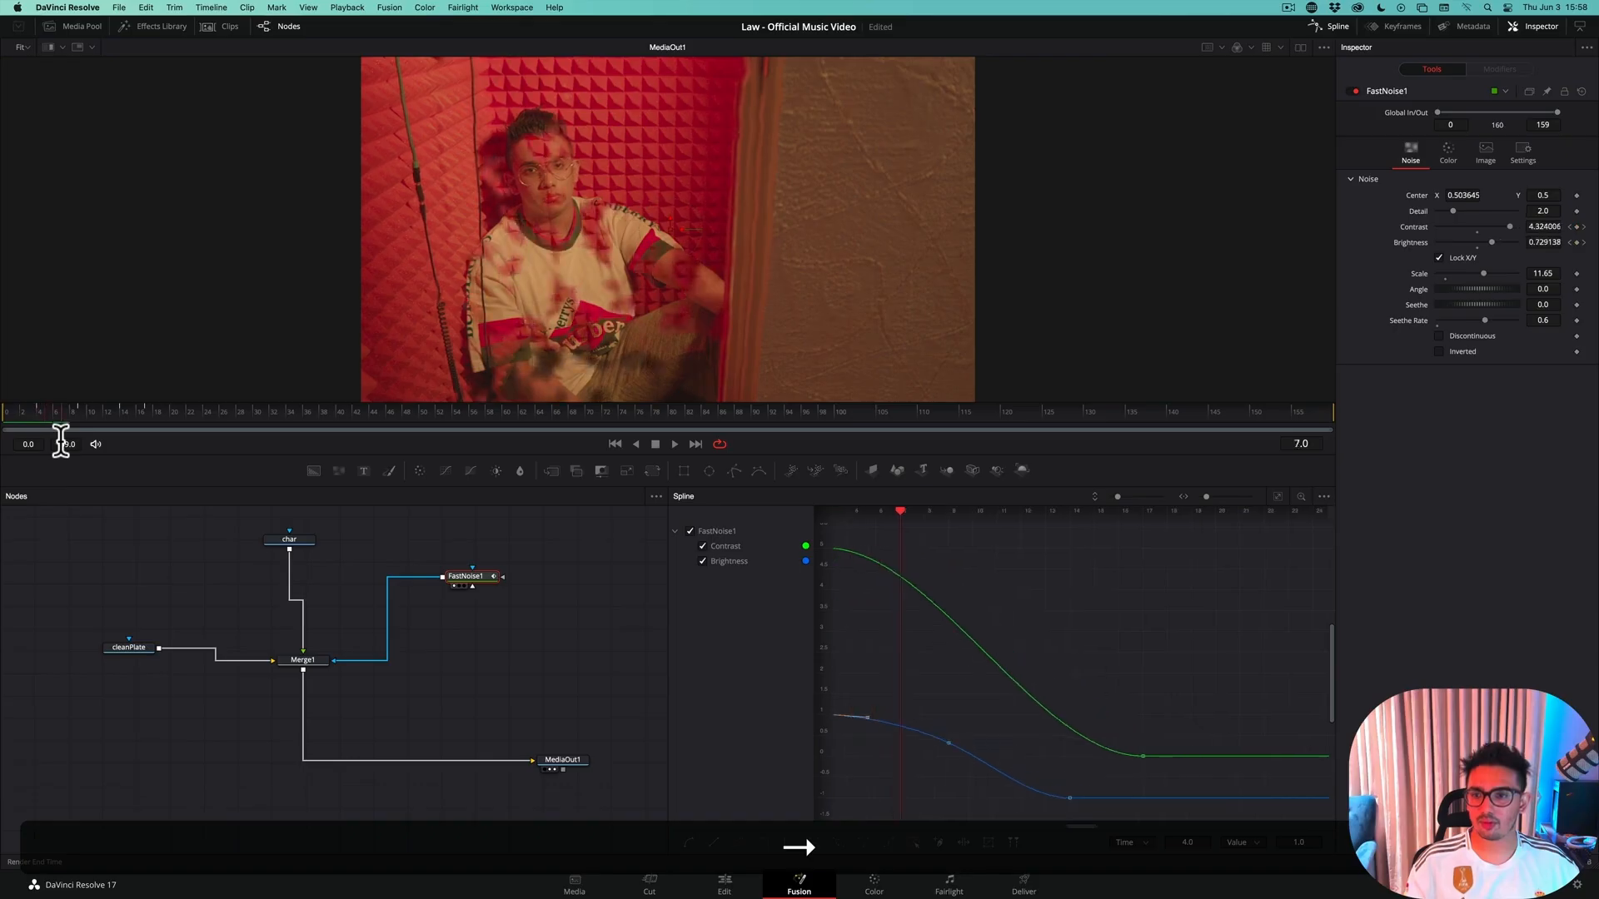
pyautogui.press('Right')
pyautogui.press('Right')
pyautogui.press('Right')
pyautogui.press('Right')
pyautogui.press('Right')
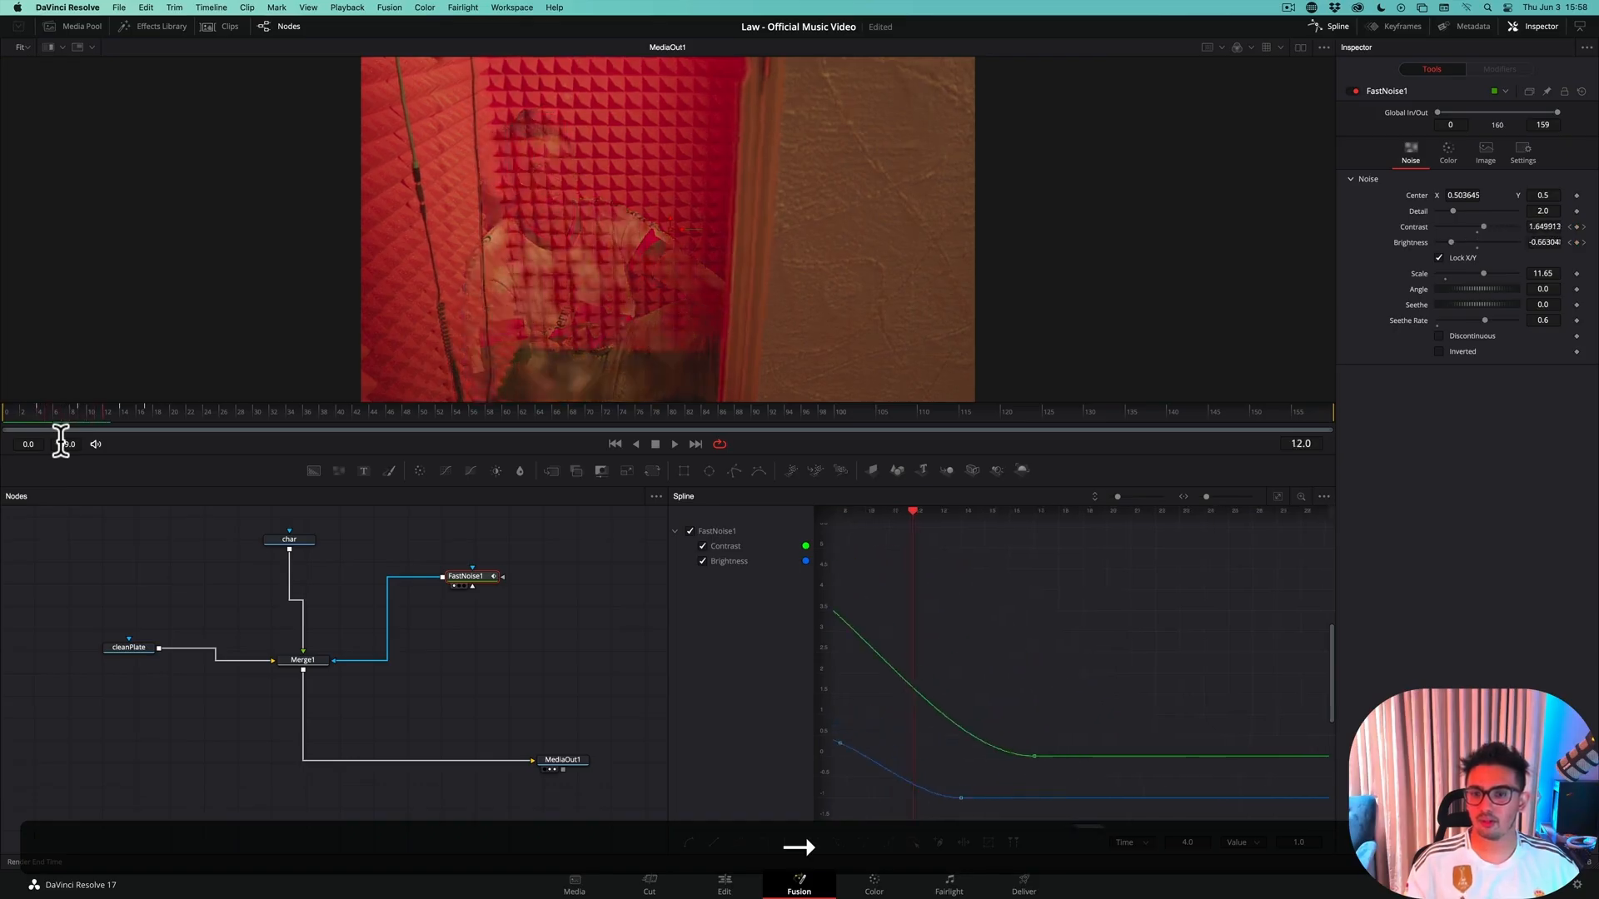
pyautogui.press('Right')
pyautogui.press('Right')
pyautogui.press('Right')
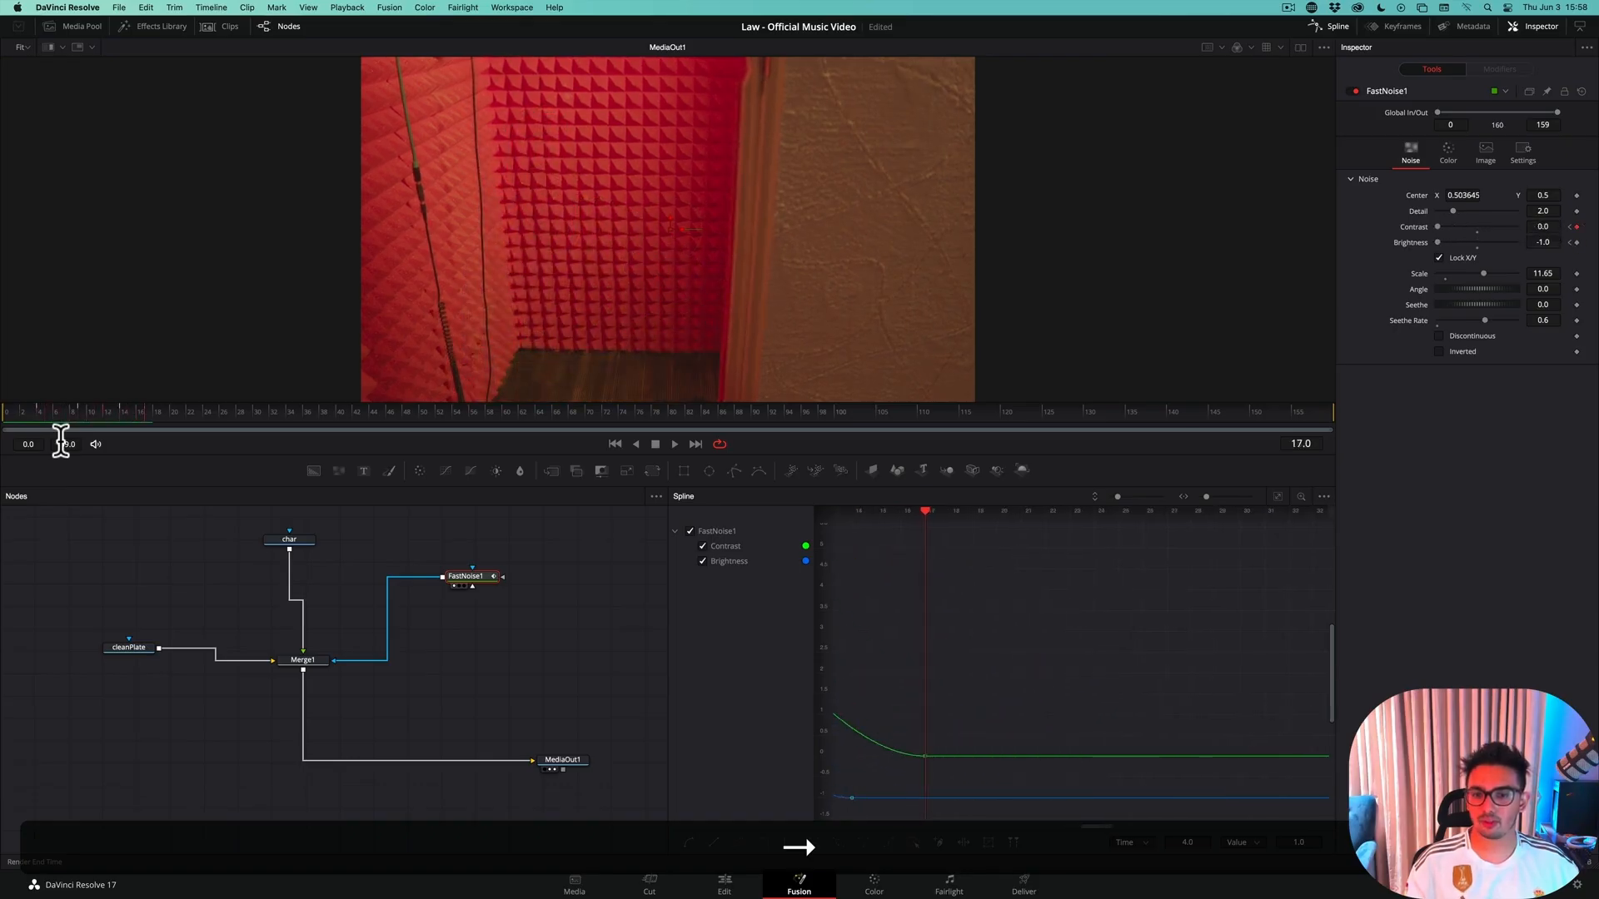
# Step back through the dissolve to frame 0 to recheck it in reverse, and save the project
pyautogui.press('Left')
pyautogui.press('Left')
pyautogui.press('Left')
pyautogui.press('Left')
pyautogui.press('Left')
pyautogui.press('Left')
pyautogui.press('Left')
pyautogui.press('Left')
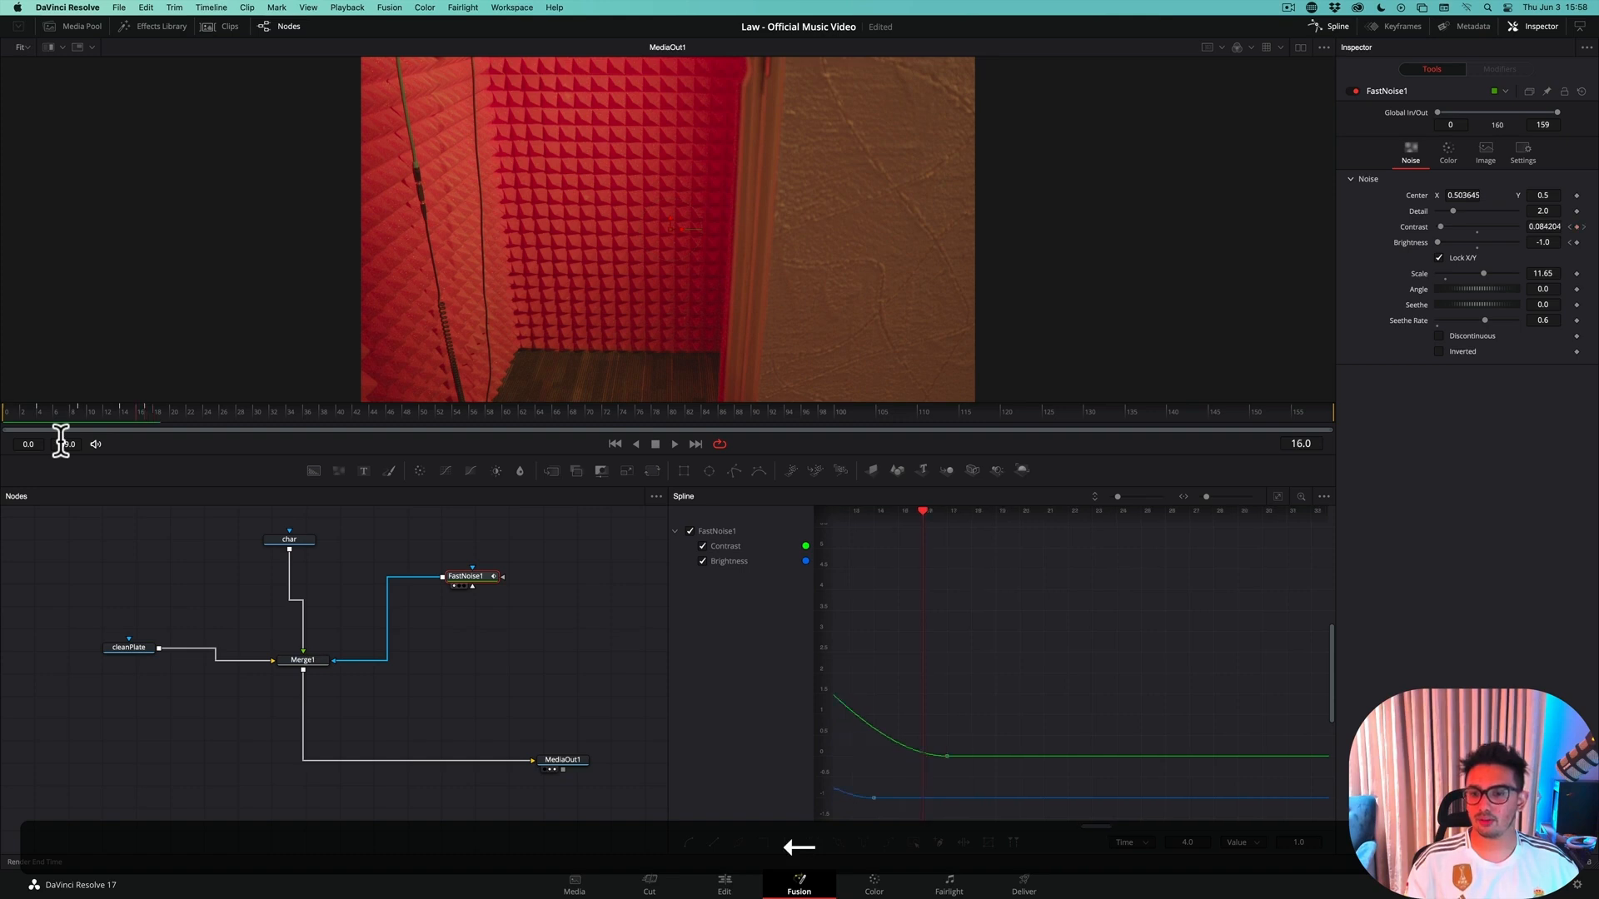
pyautogui.press('Left')
pyautogui.press('Left')
pyautogui.press('Left')
pyautogui.press('Left')
pyautogui.press('Left')
pyautogui.press('Left')
pyautogui.press('Left')
pyautogui.press('Left')
pyautogui.press('Left')
pyautogui.press('Left')
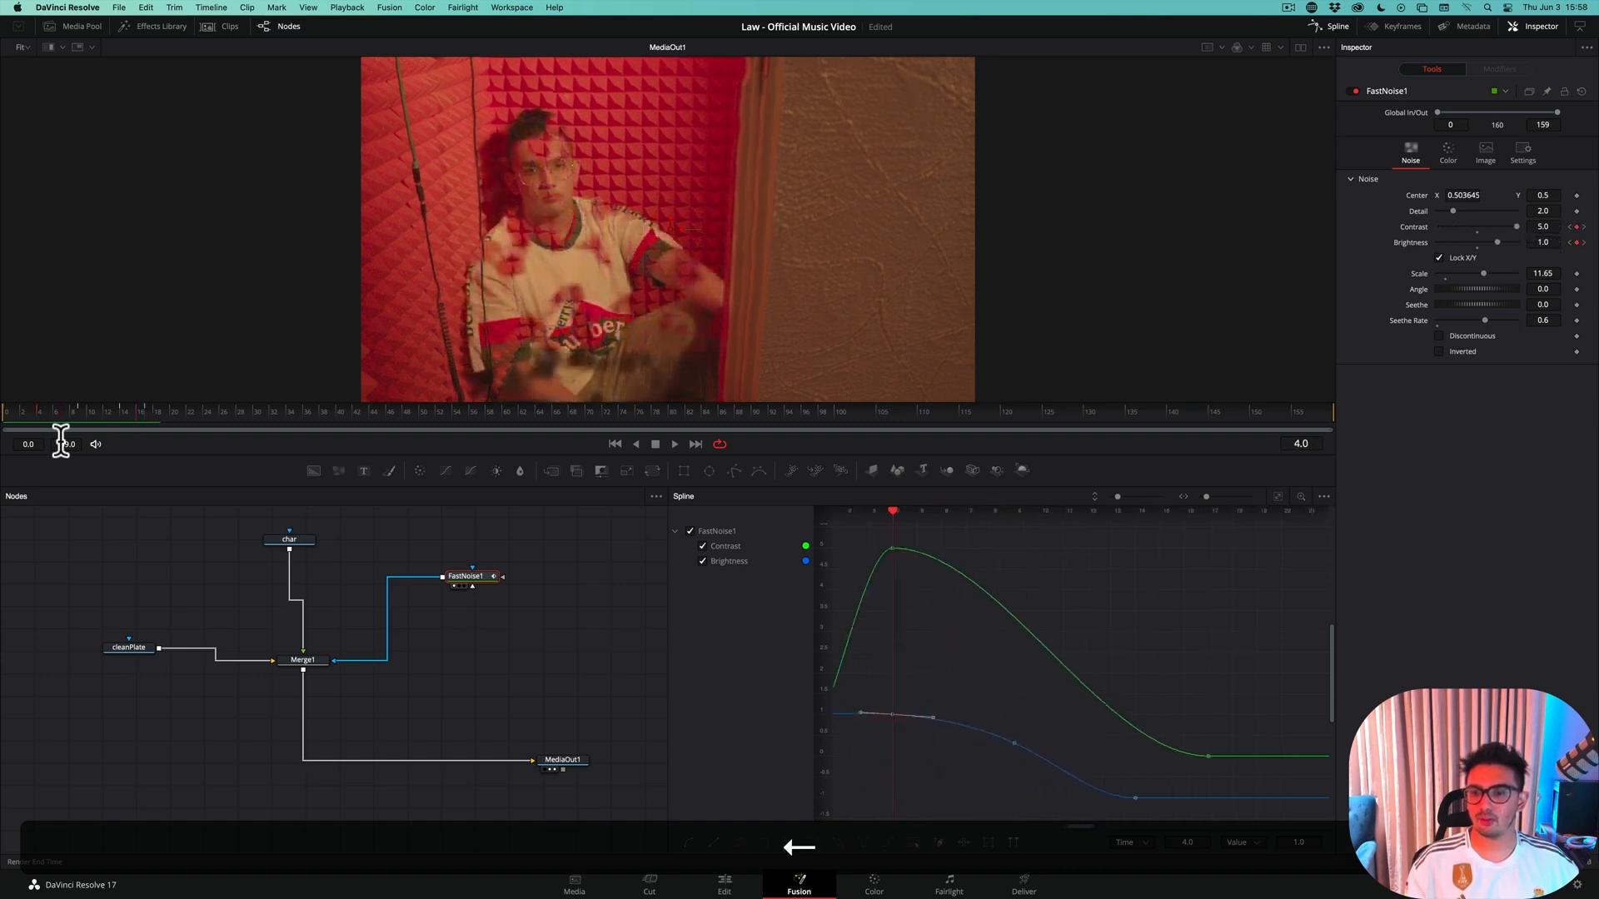
pyautogui.press('Right')
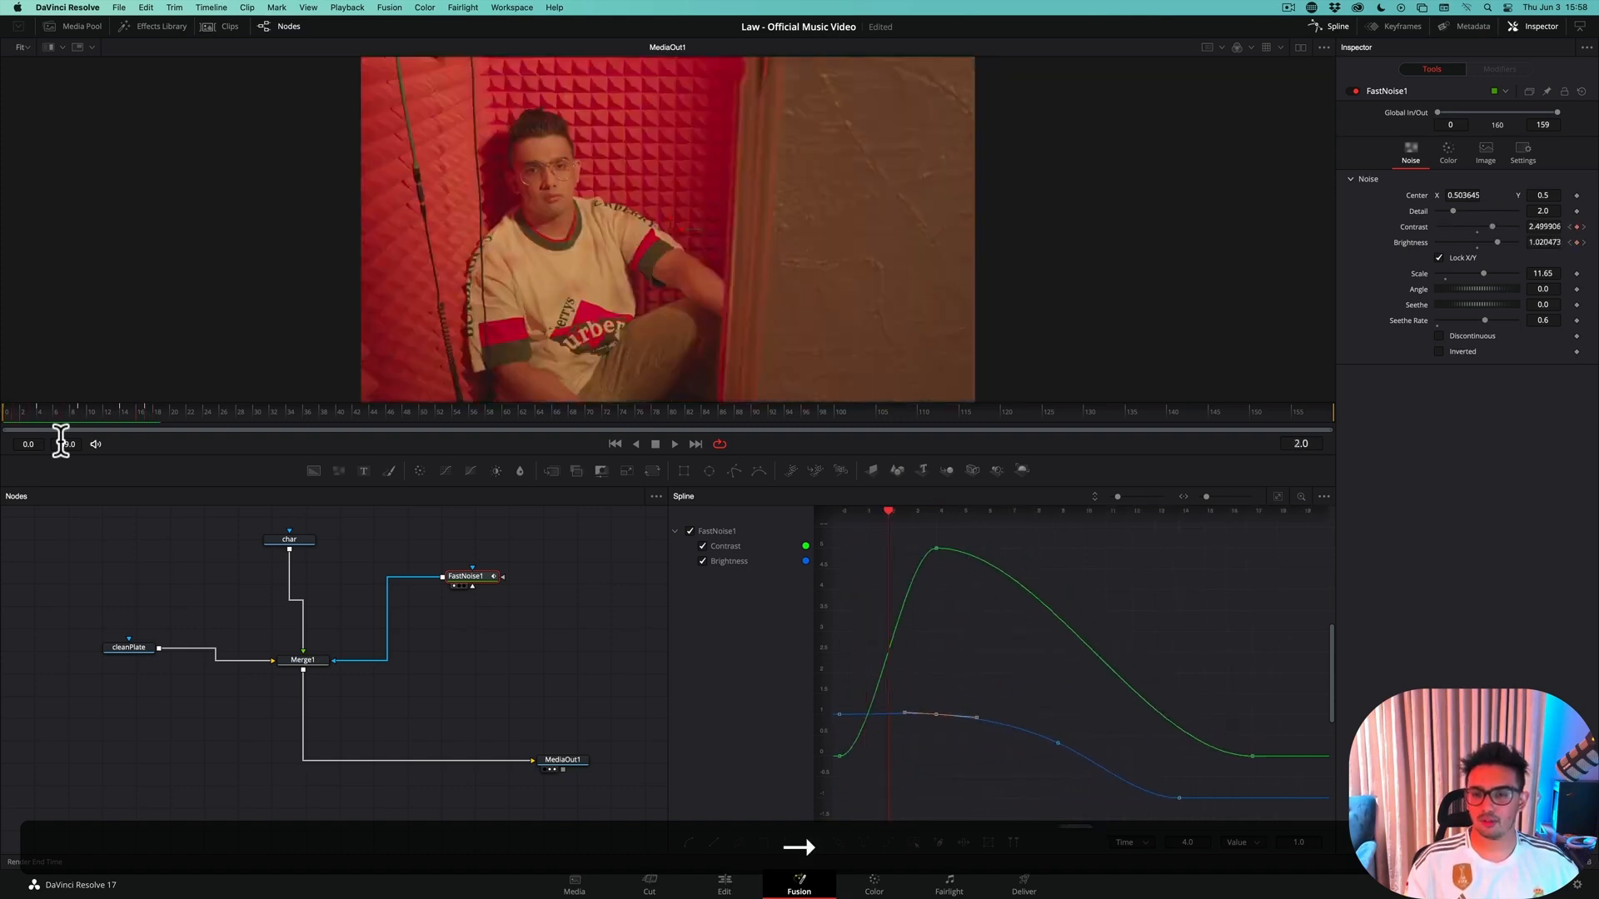
pyautogui.press('Left')
pyautogui.press('super+s')
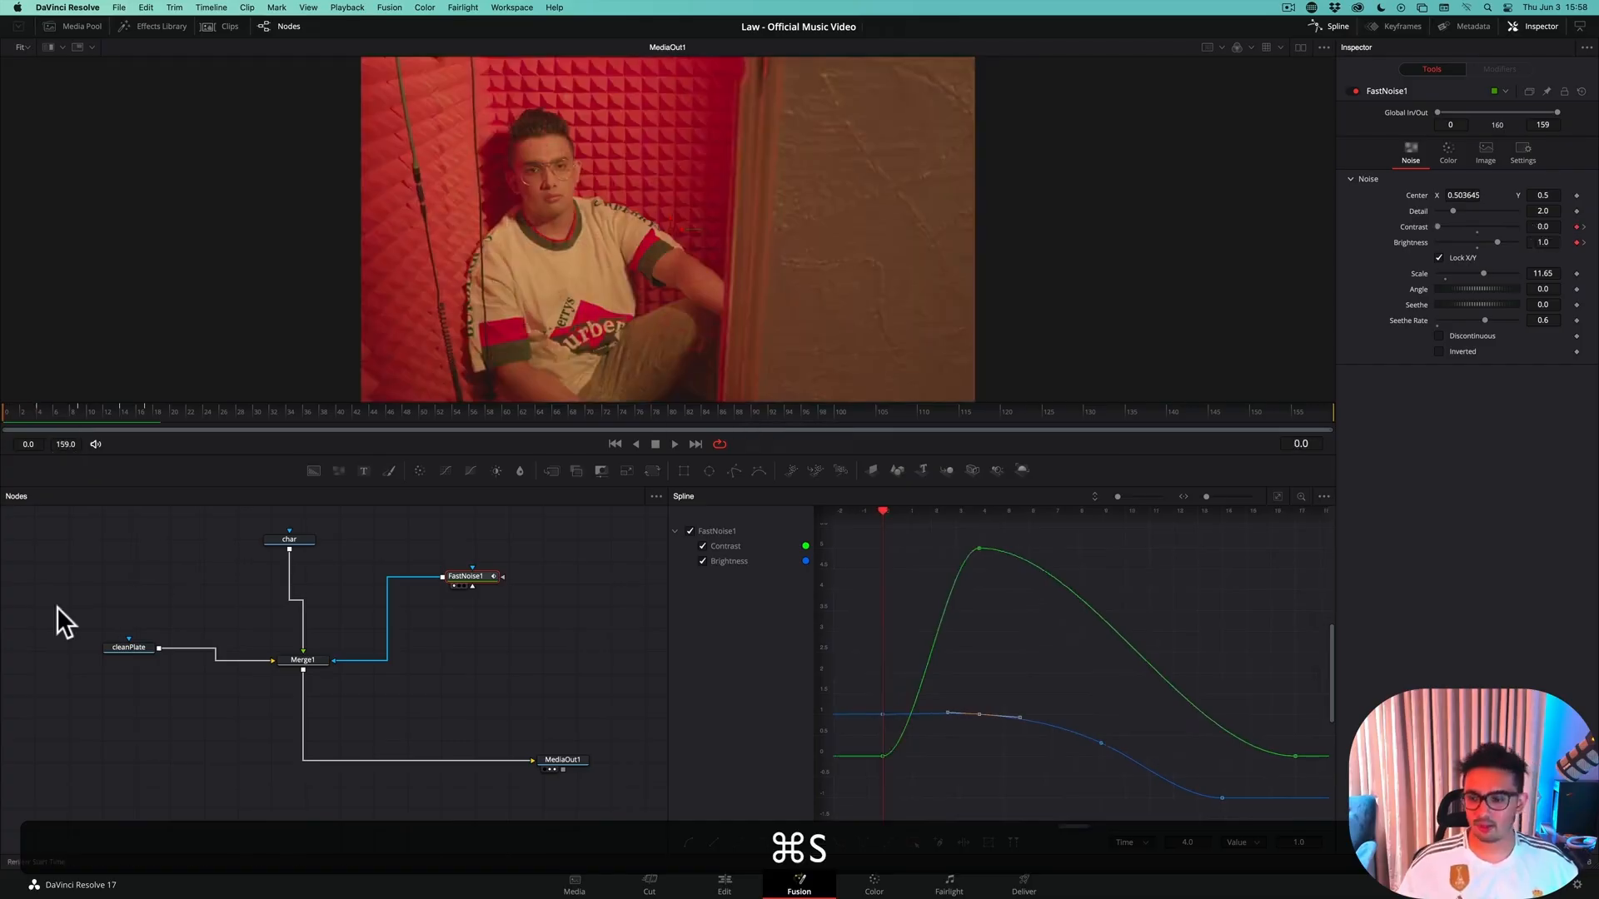
# Switch to the Edit page, hide the Media Pool and play the cut from 01:02:47:10 into the Teleport Out VOX Room clip
pyautogui.click(750, 888)
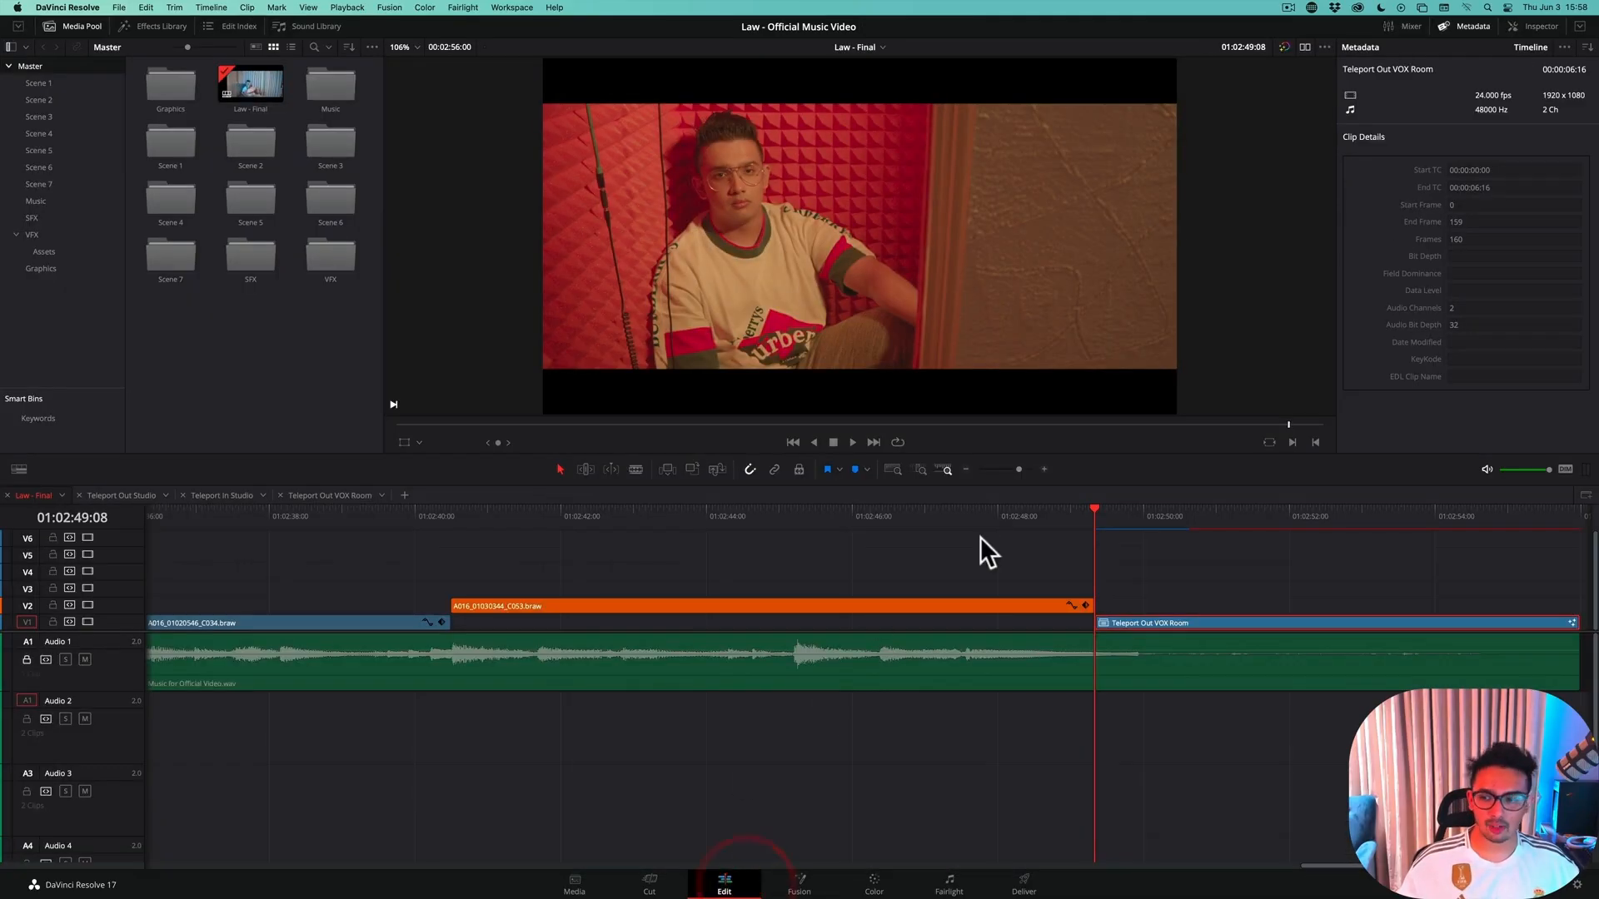
pyautogui.moveTo(1070, 515); pyautogui.dragTo(955, 533)
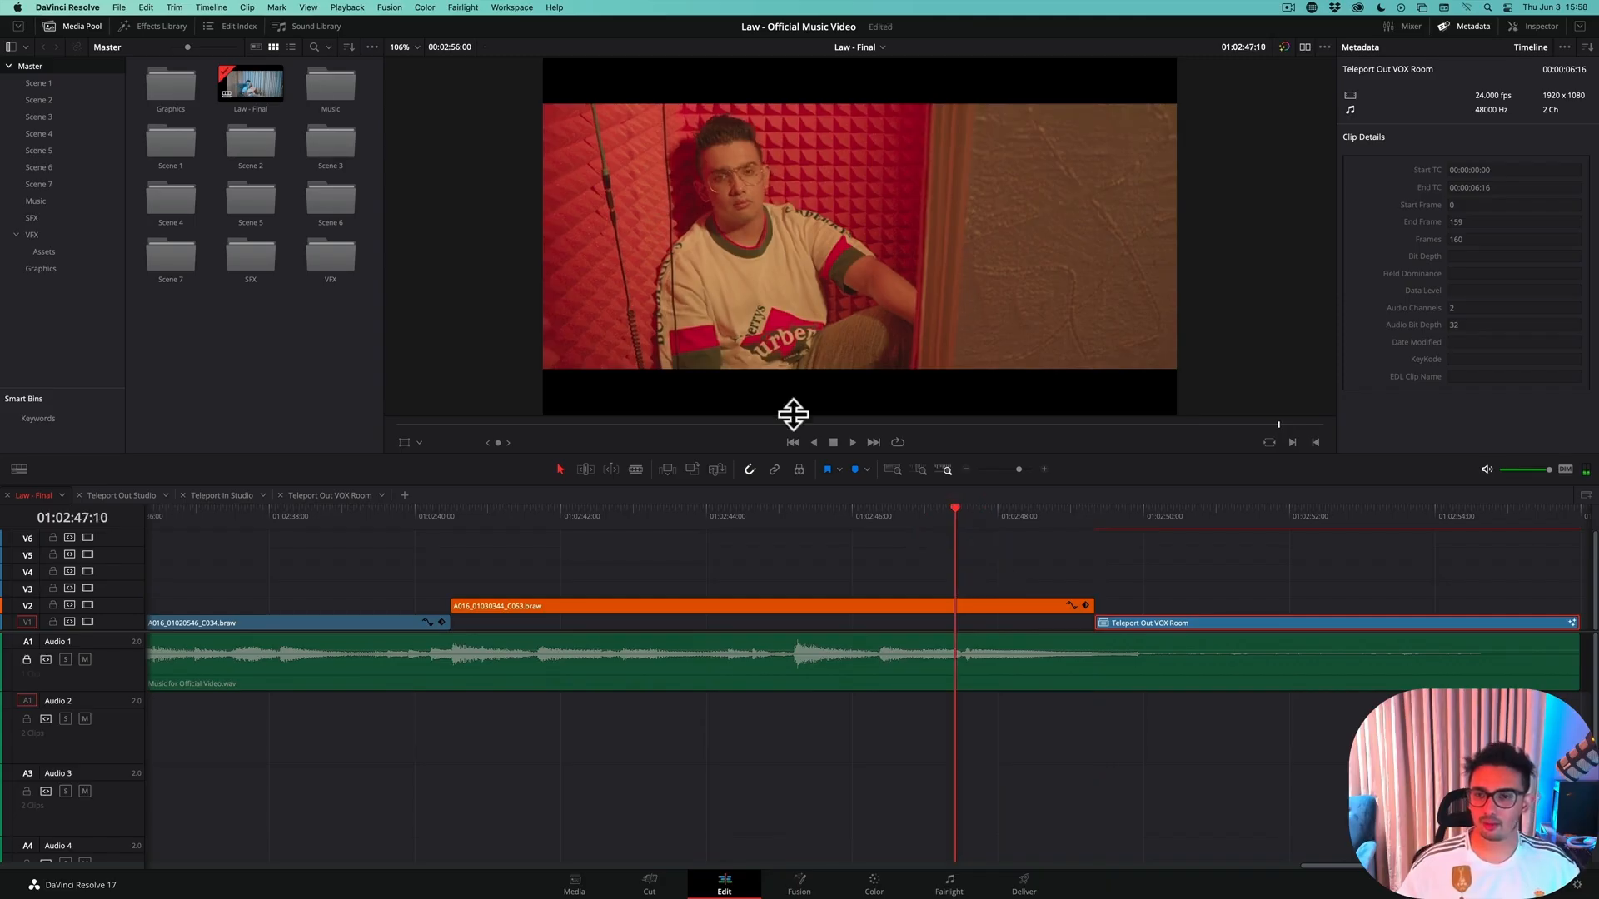
pyautogui.click(90, 26)
pyautogui.press('space')
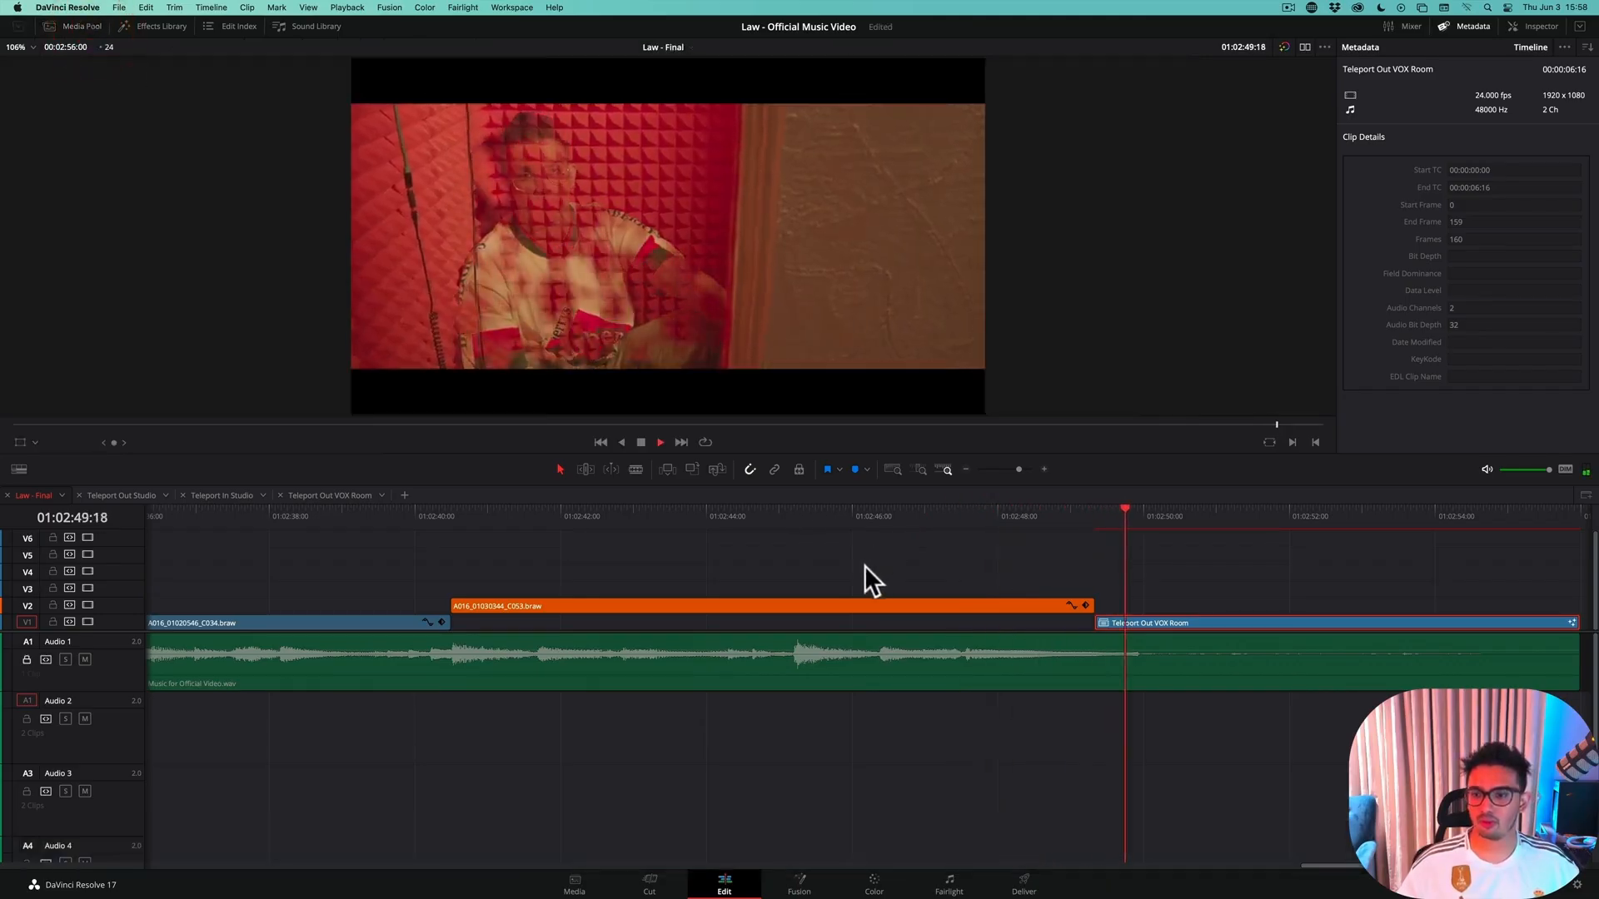
pyautogui.press('space')
# Replay the transition into Teleport Out VOX Room several times to judge the effect's speed, and save the project
pyautogui.click(1034, 511)
pyautogui.press('space')
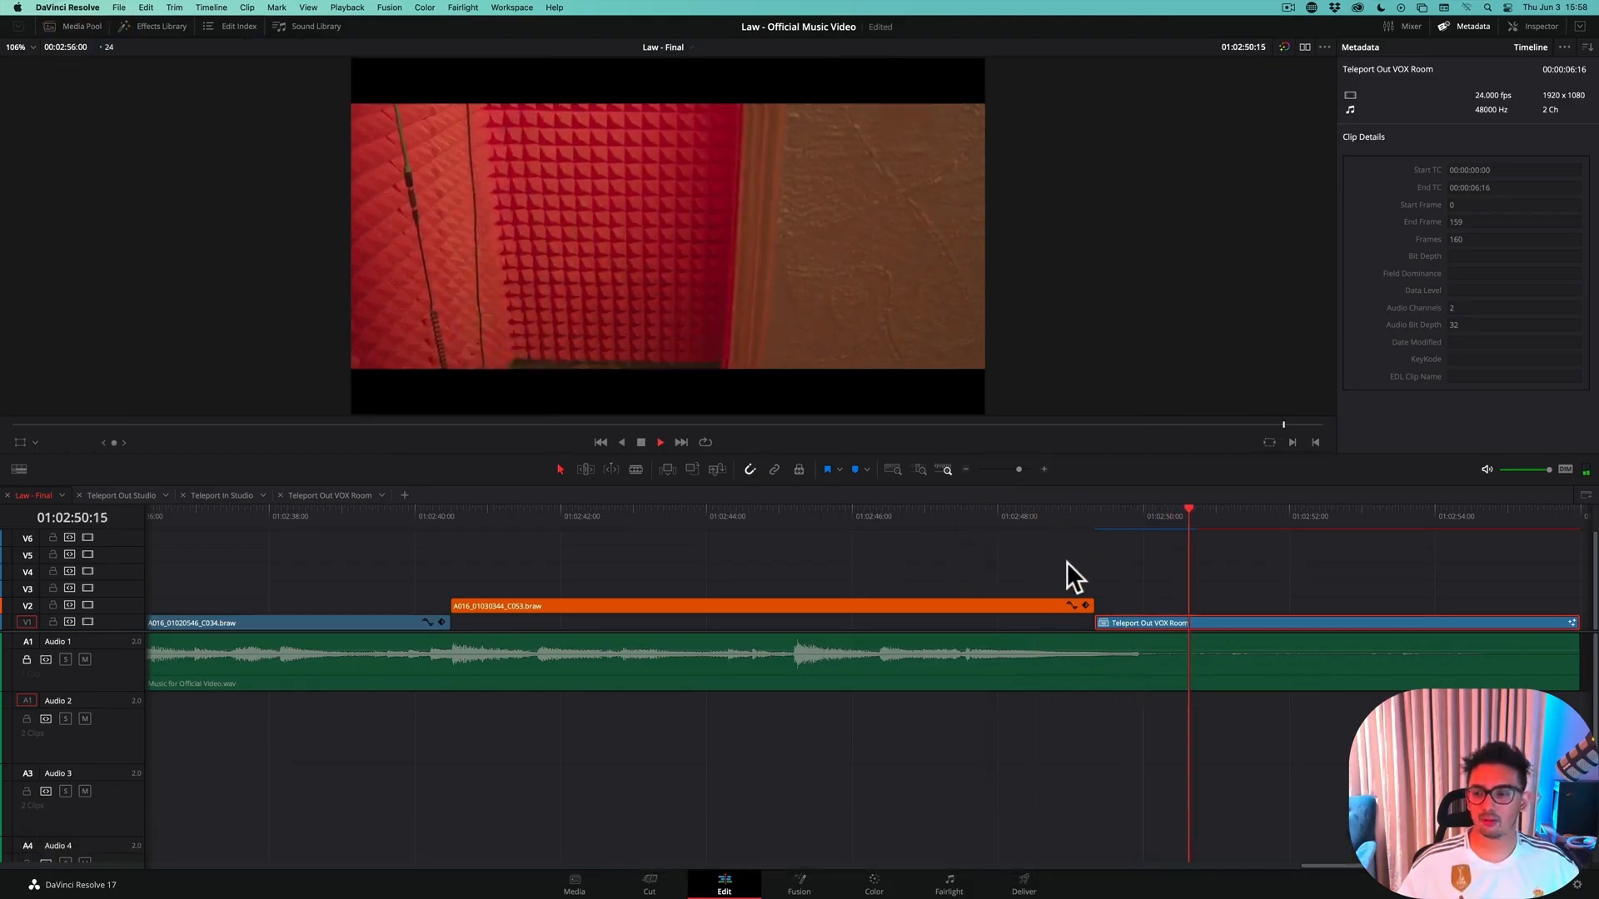
pyautogui.press('space')
pyautogui.click(1081, 506)
pyautogui.press('space')
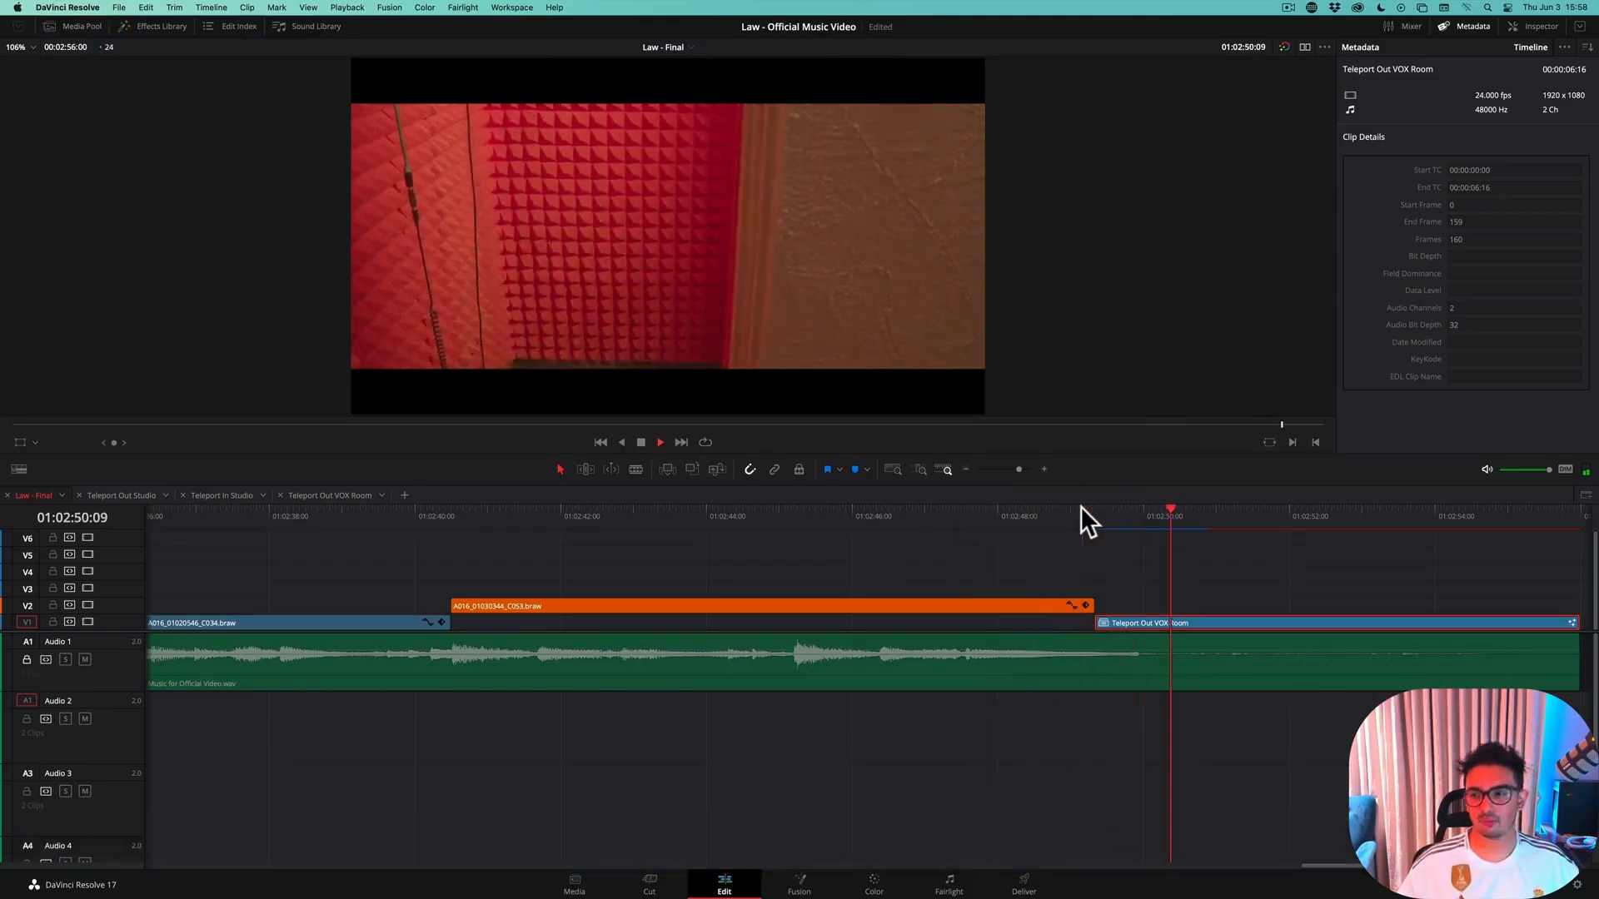
pyautogui.moveTo(1081, 506); pyautogui.dragTo(1051, 533)
pyautogui.press('space')
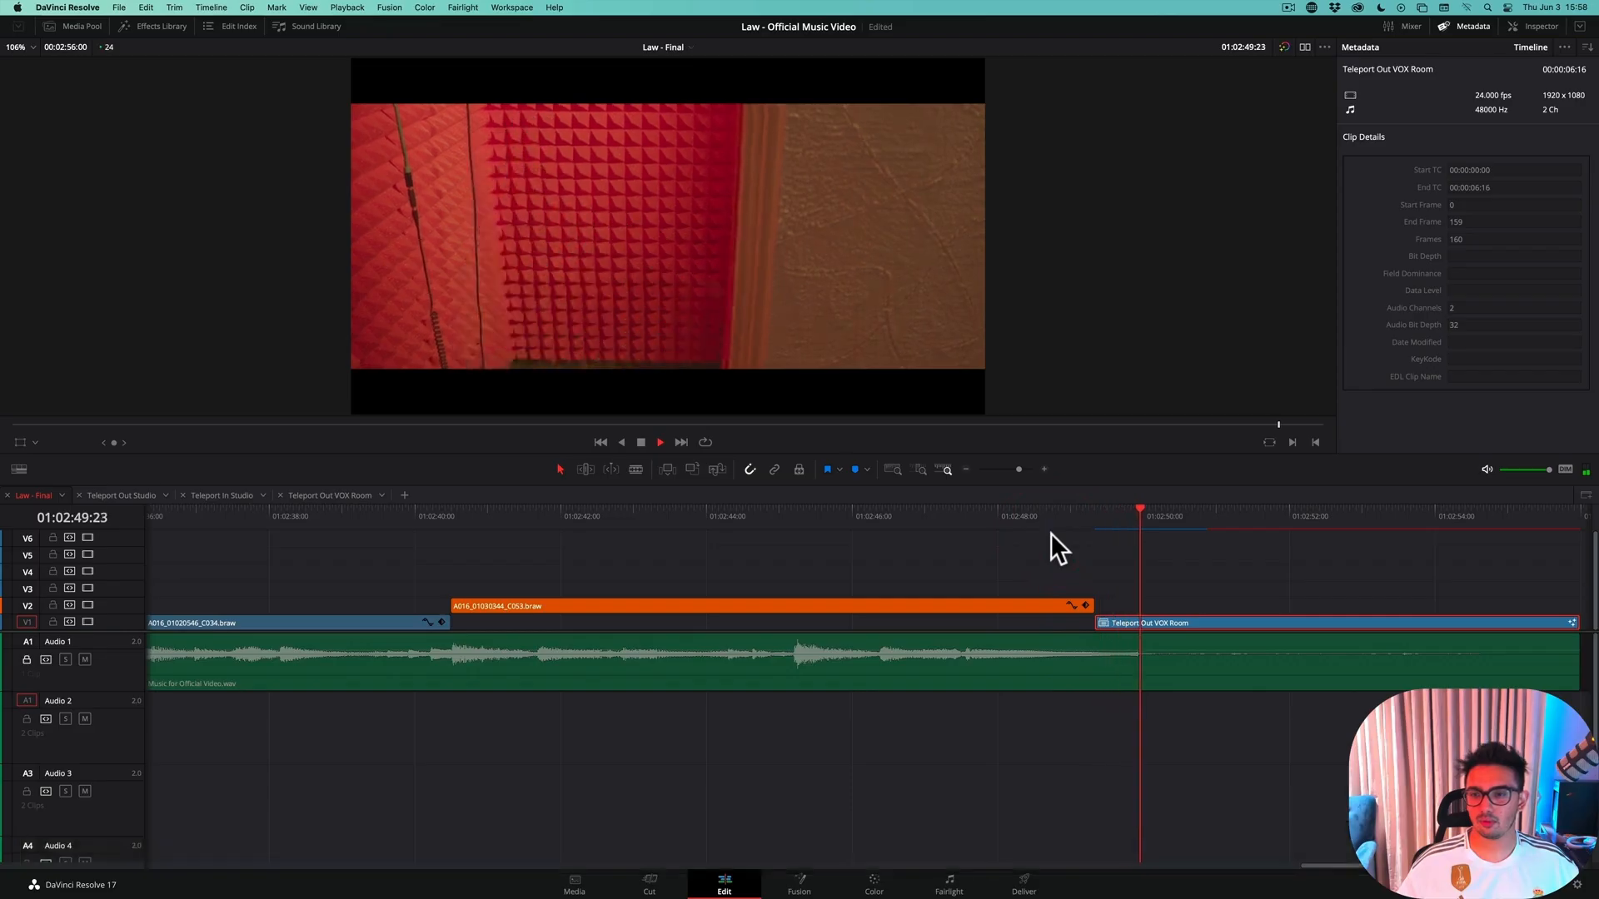
pyautogui.press('space')
pyautogui.press('super+s')
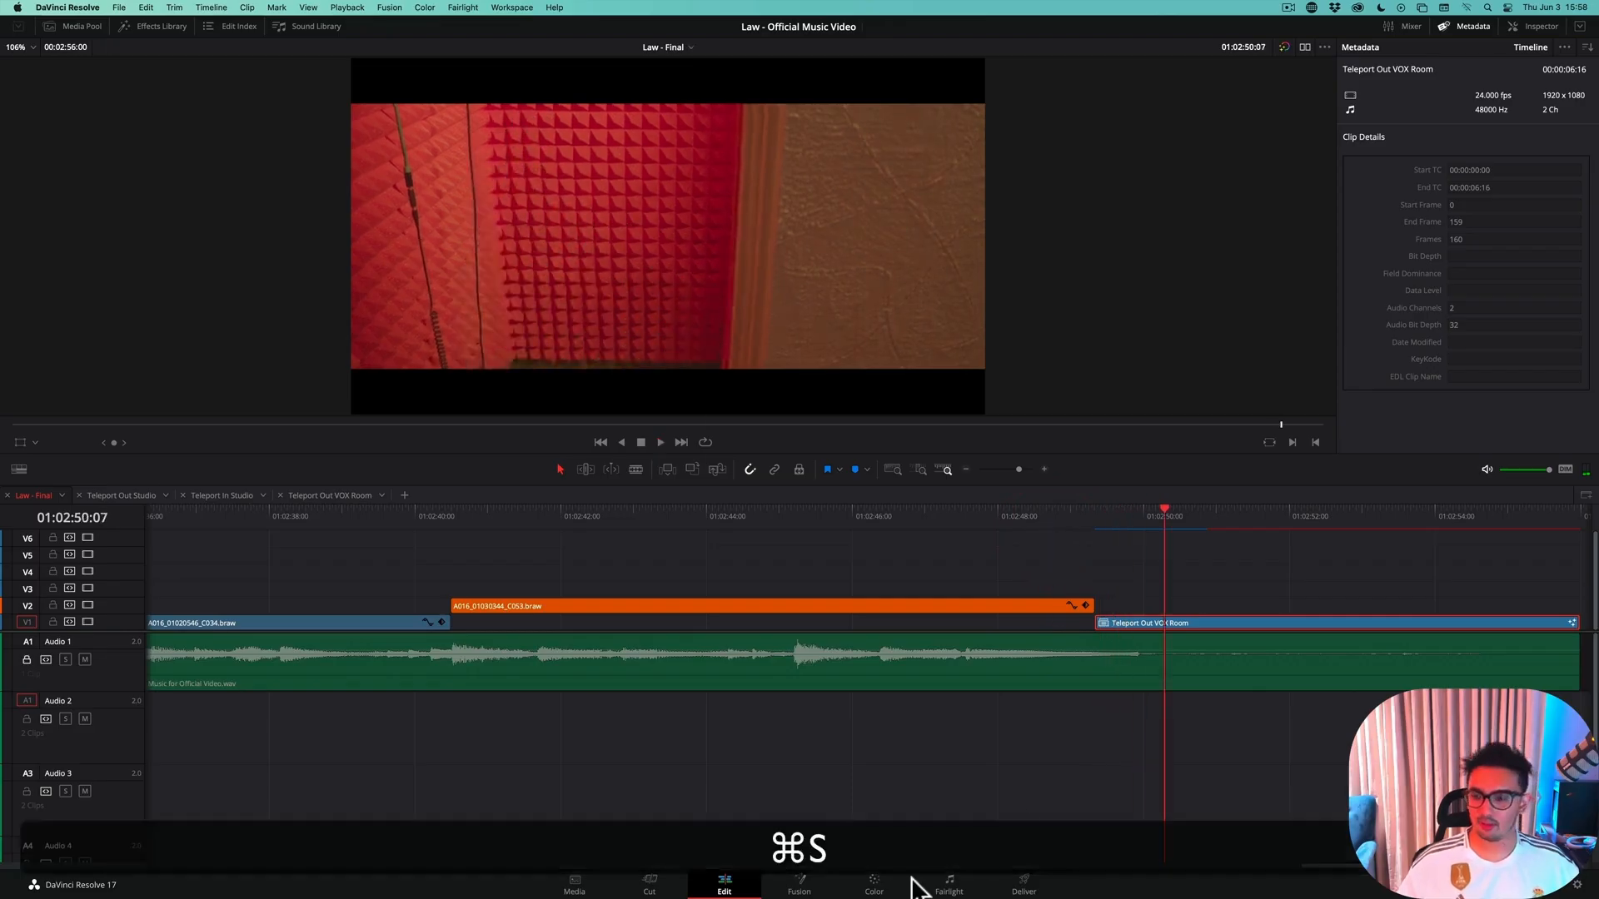
# Return to the Fusion page and tidy the node layout by repositioning FastNoise1, Merge1 and cleanPlate
pyautogui.click(800, 885)
pyautogui.moveTo(442, 561); pyautogui.dragTo(491, 568)
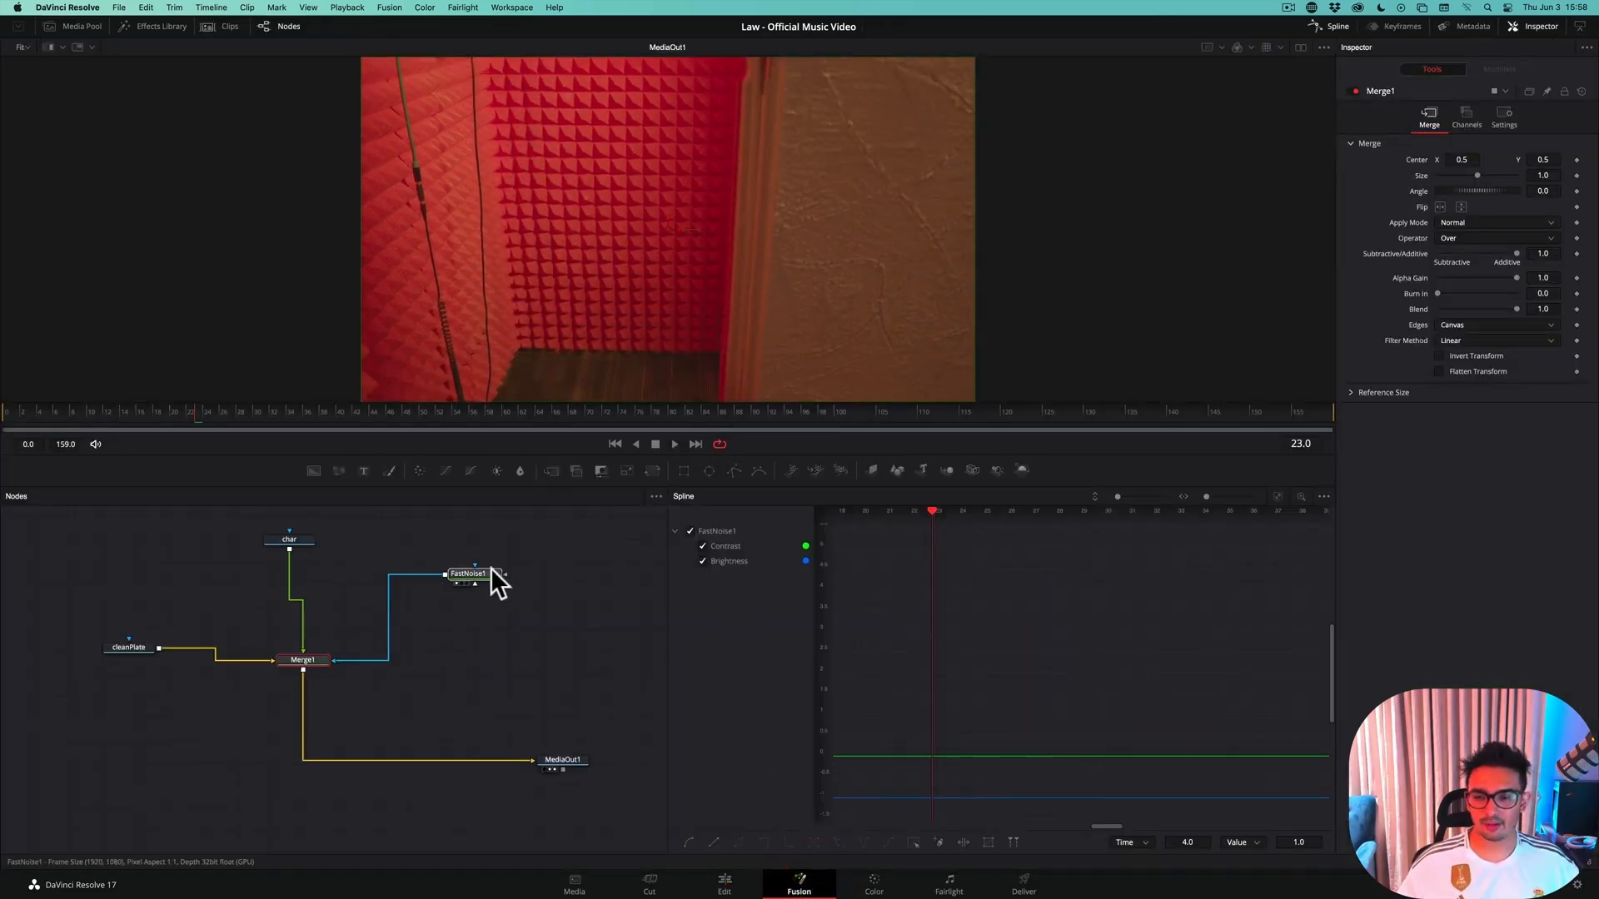
pyautogui.moveTo(296, 659); pyautogui.dragTo(291, 644)
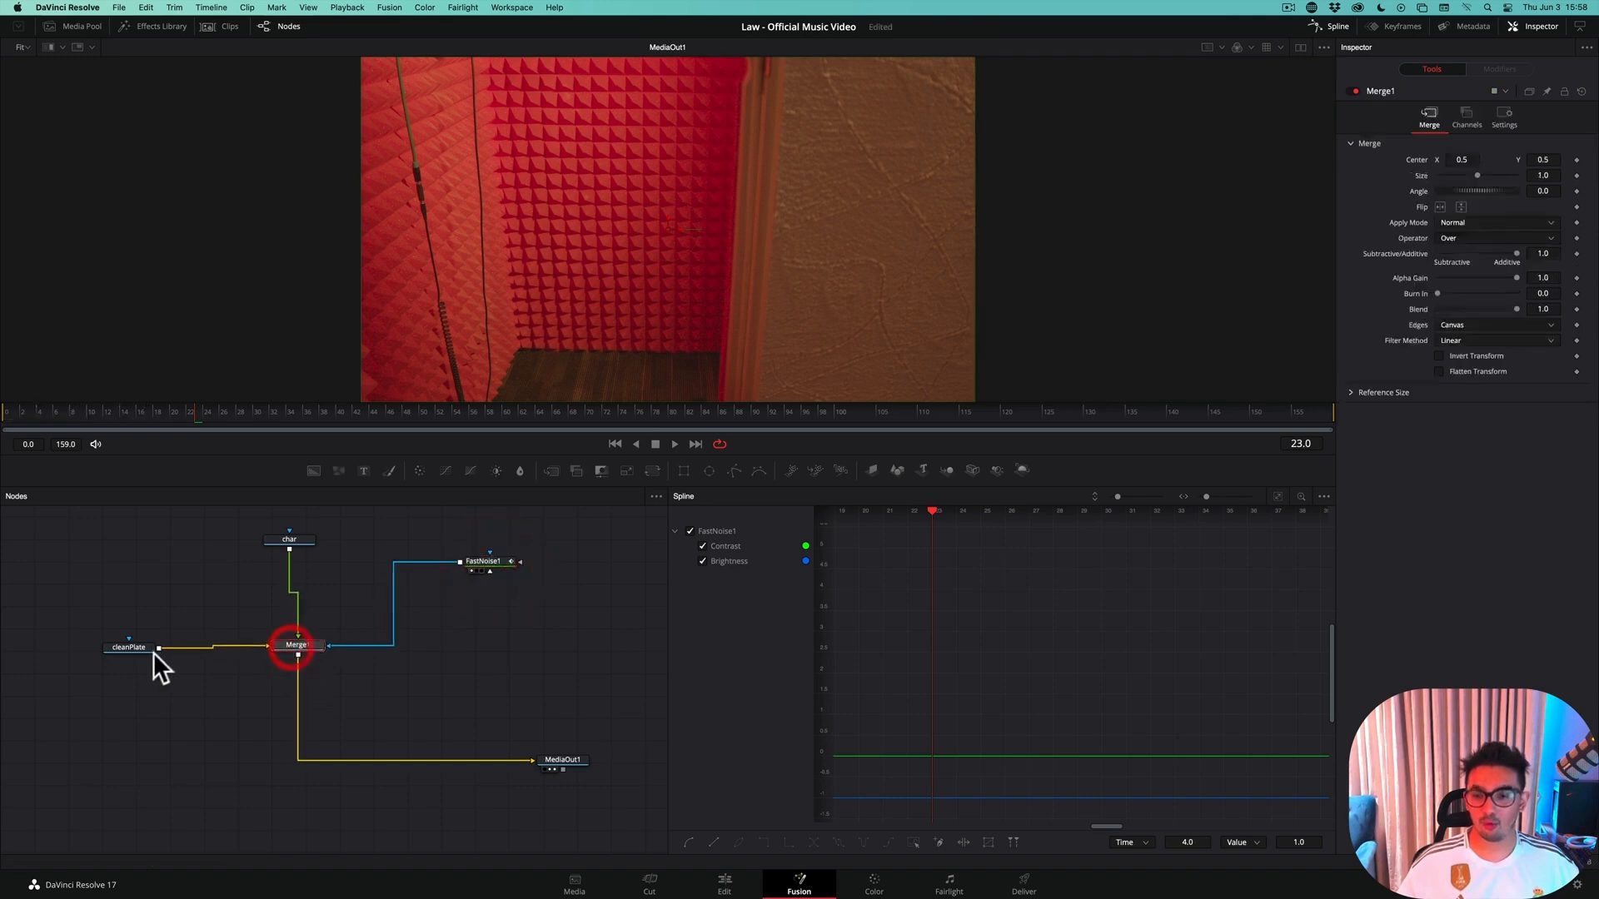
pyautogui.moveTo(128, 647); pyautogui.dragTo(124, 637)
# Return to frame 0, frame the contrast and brightness curves in the spline view, and select FastNoise1
pyautogui.click(9, 416)
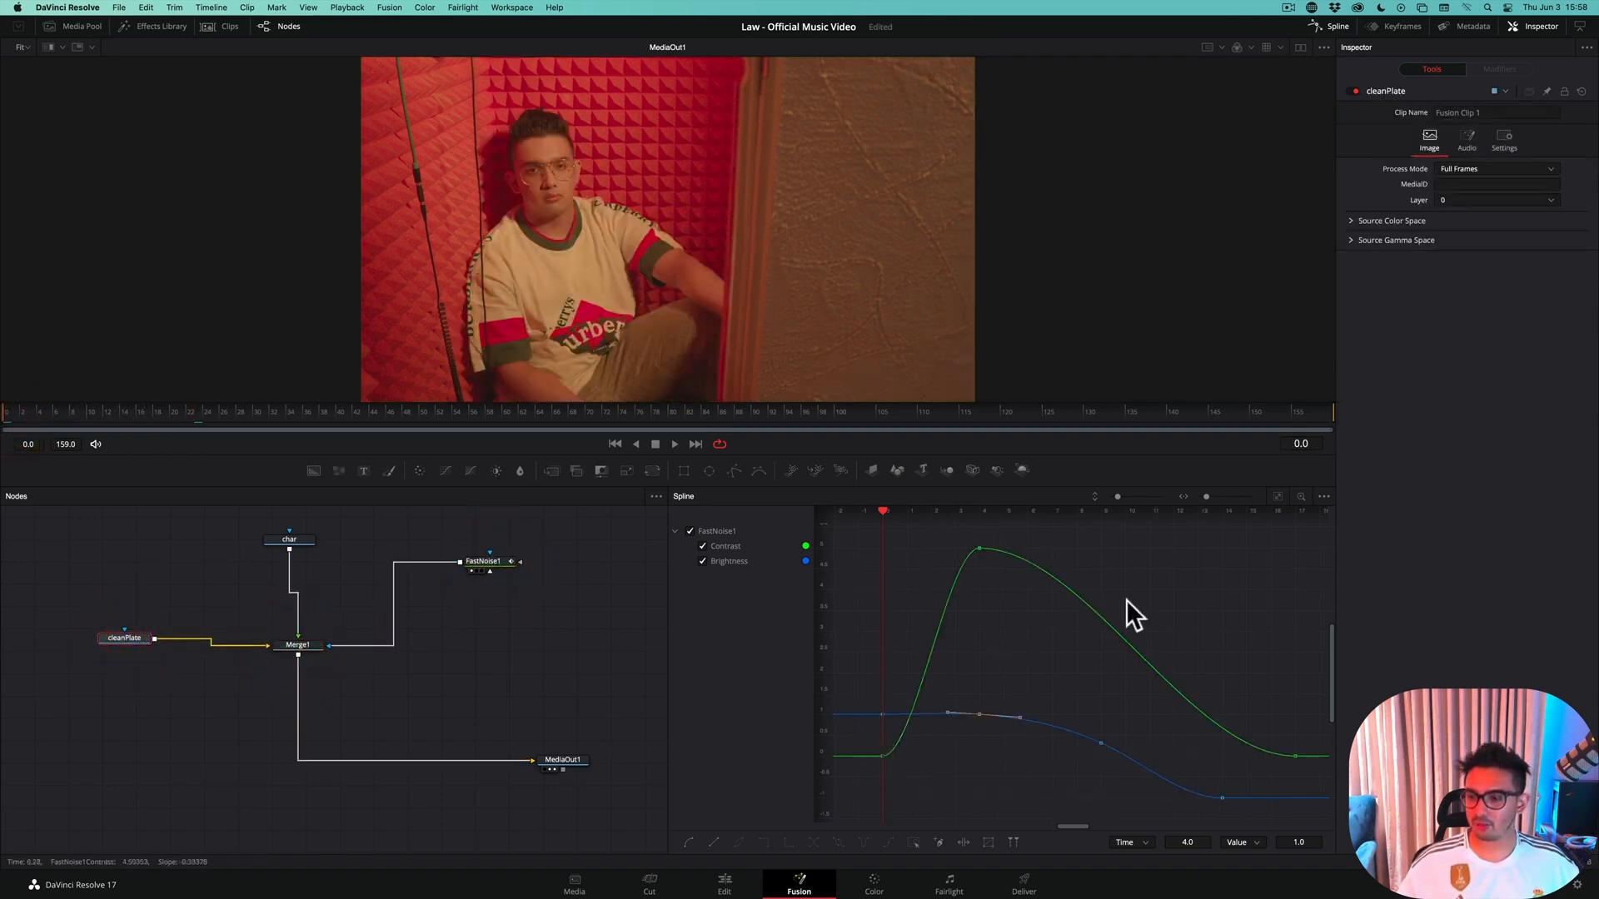
pyautogui.click(1302, 514)
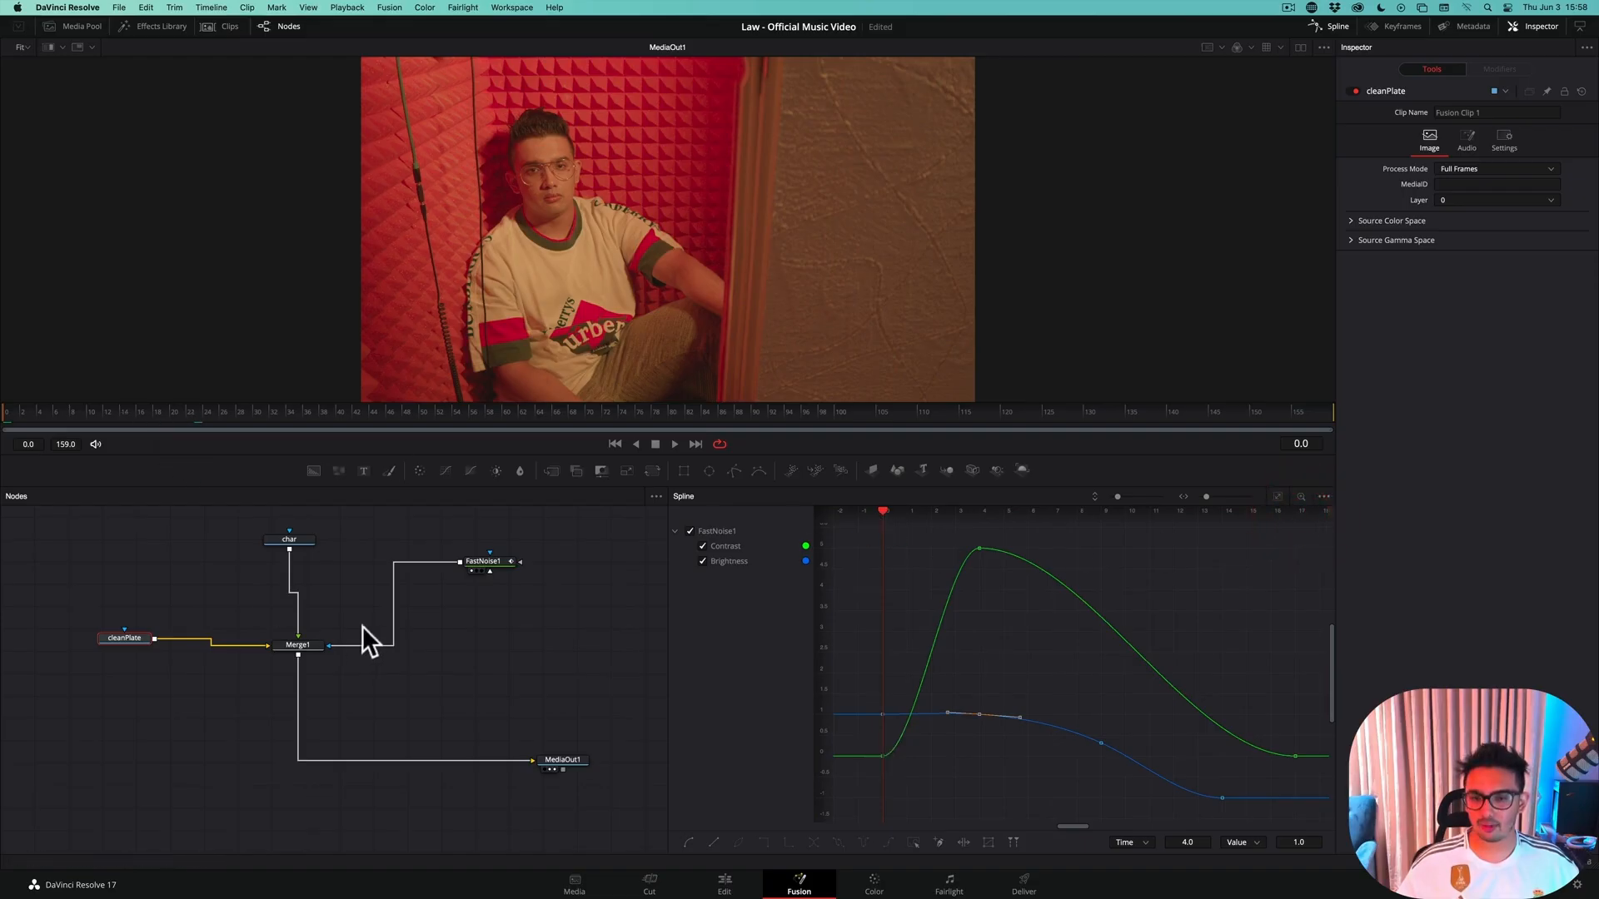
pyautogui.click(479, 562)
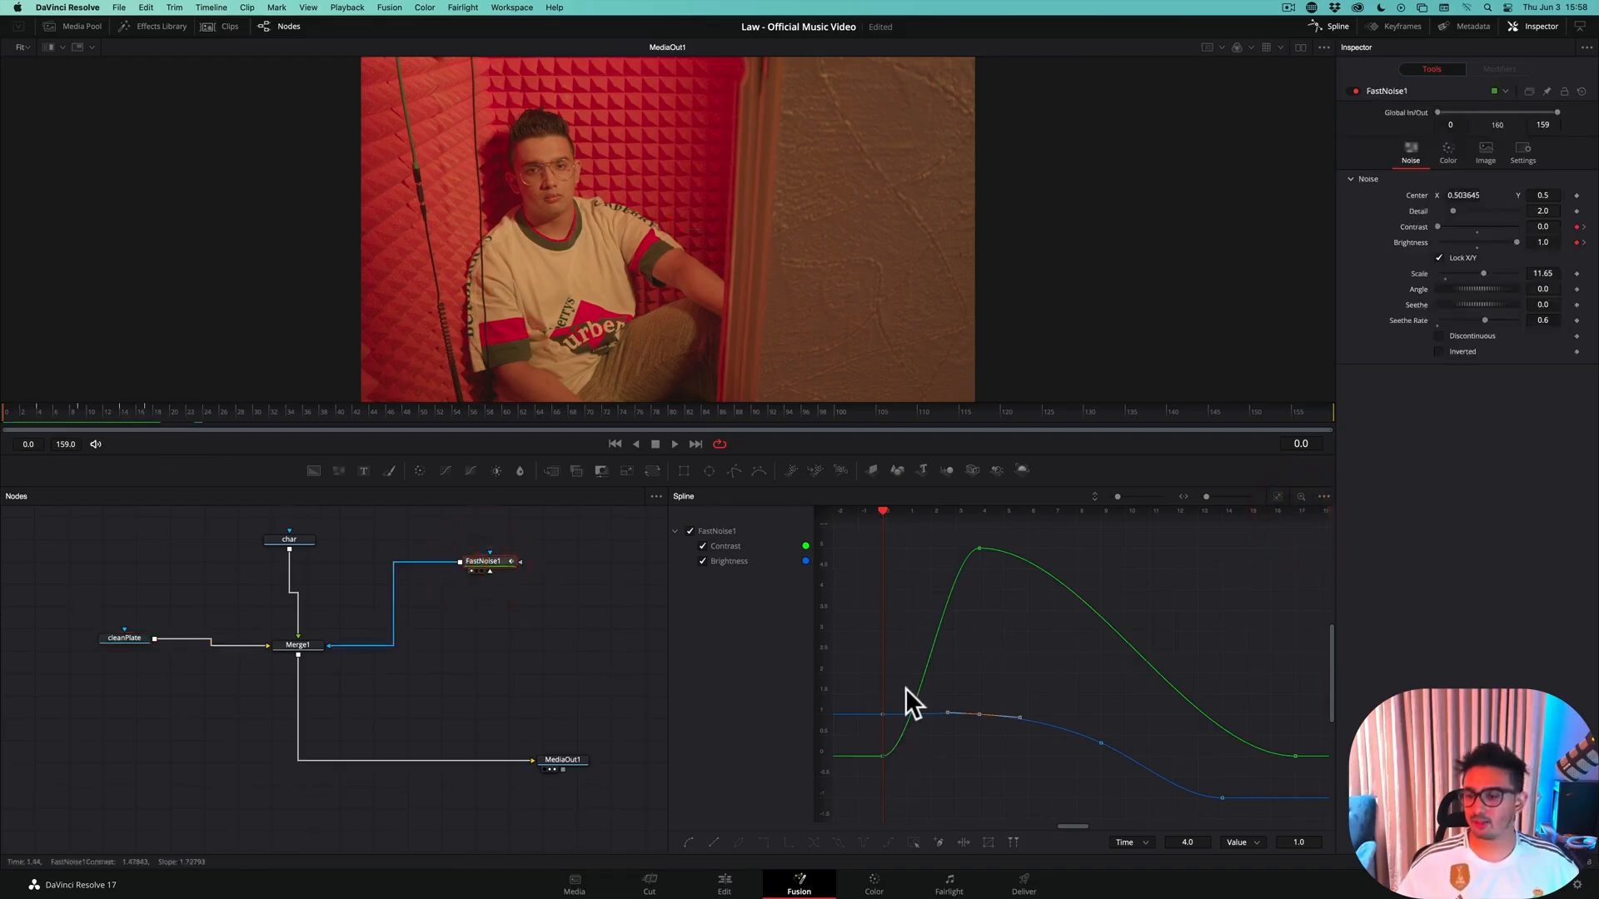
# Examine FastNoise1's Contrast and Brightness keyframes in the Keyframes editor, and close the editor
pyautogui.click(1391, 27)
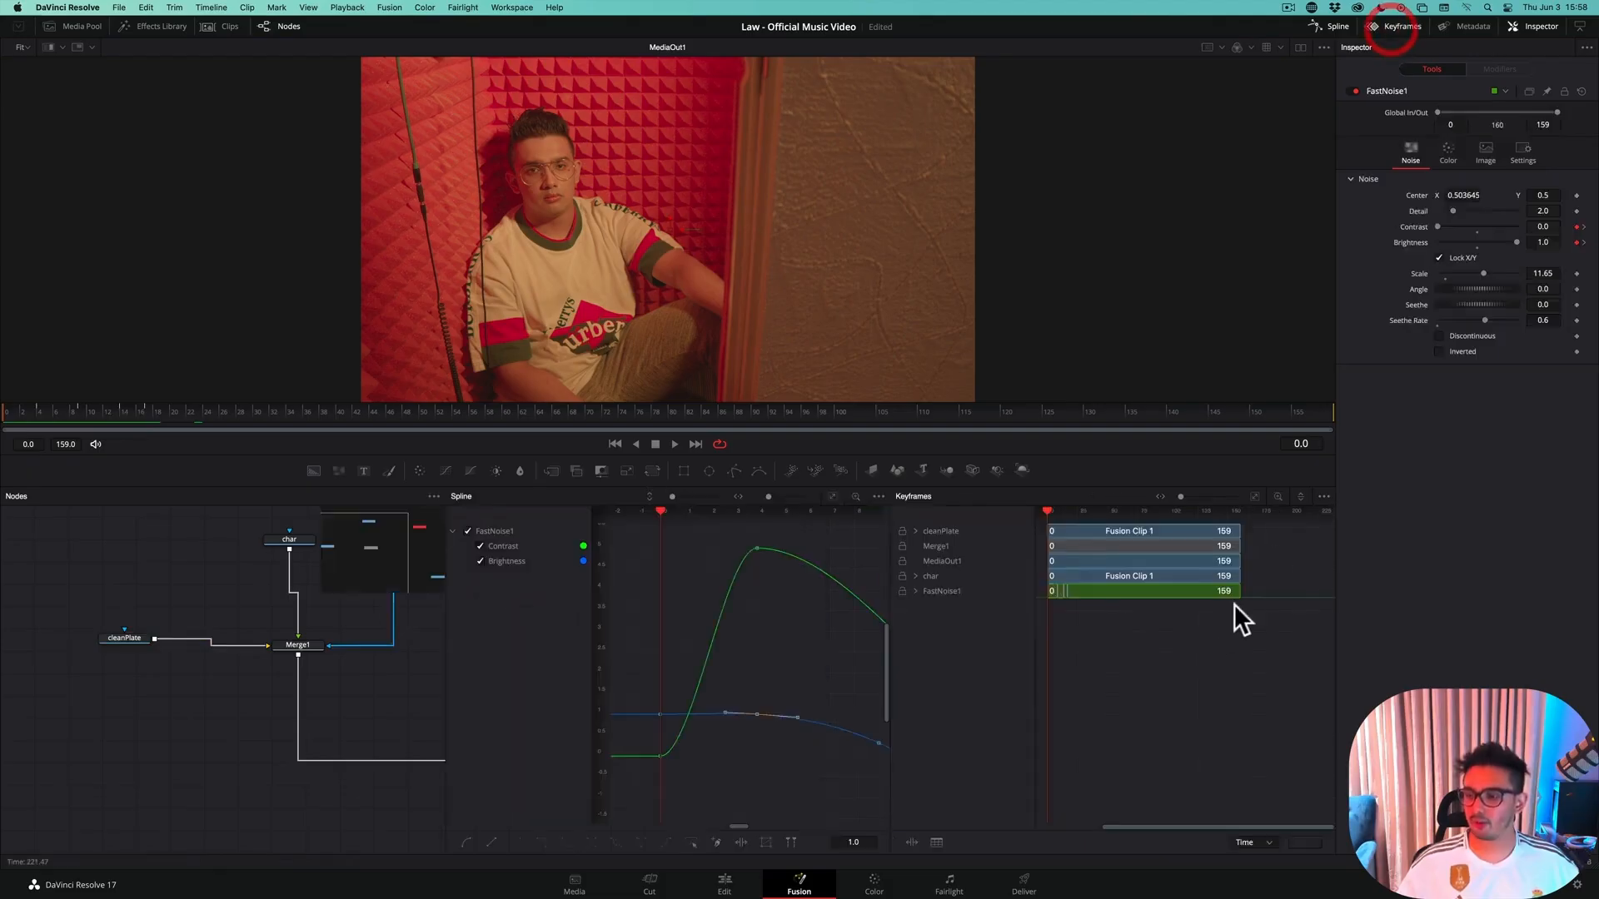
pyautogui.click(915, 591)
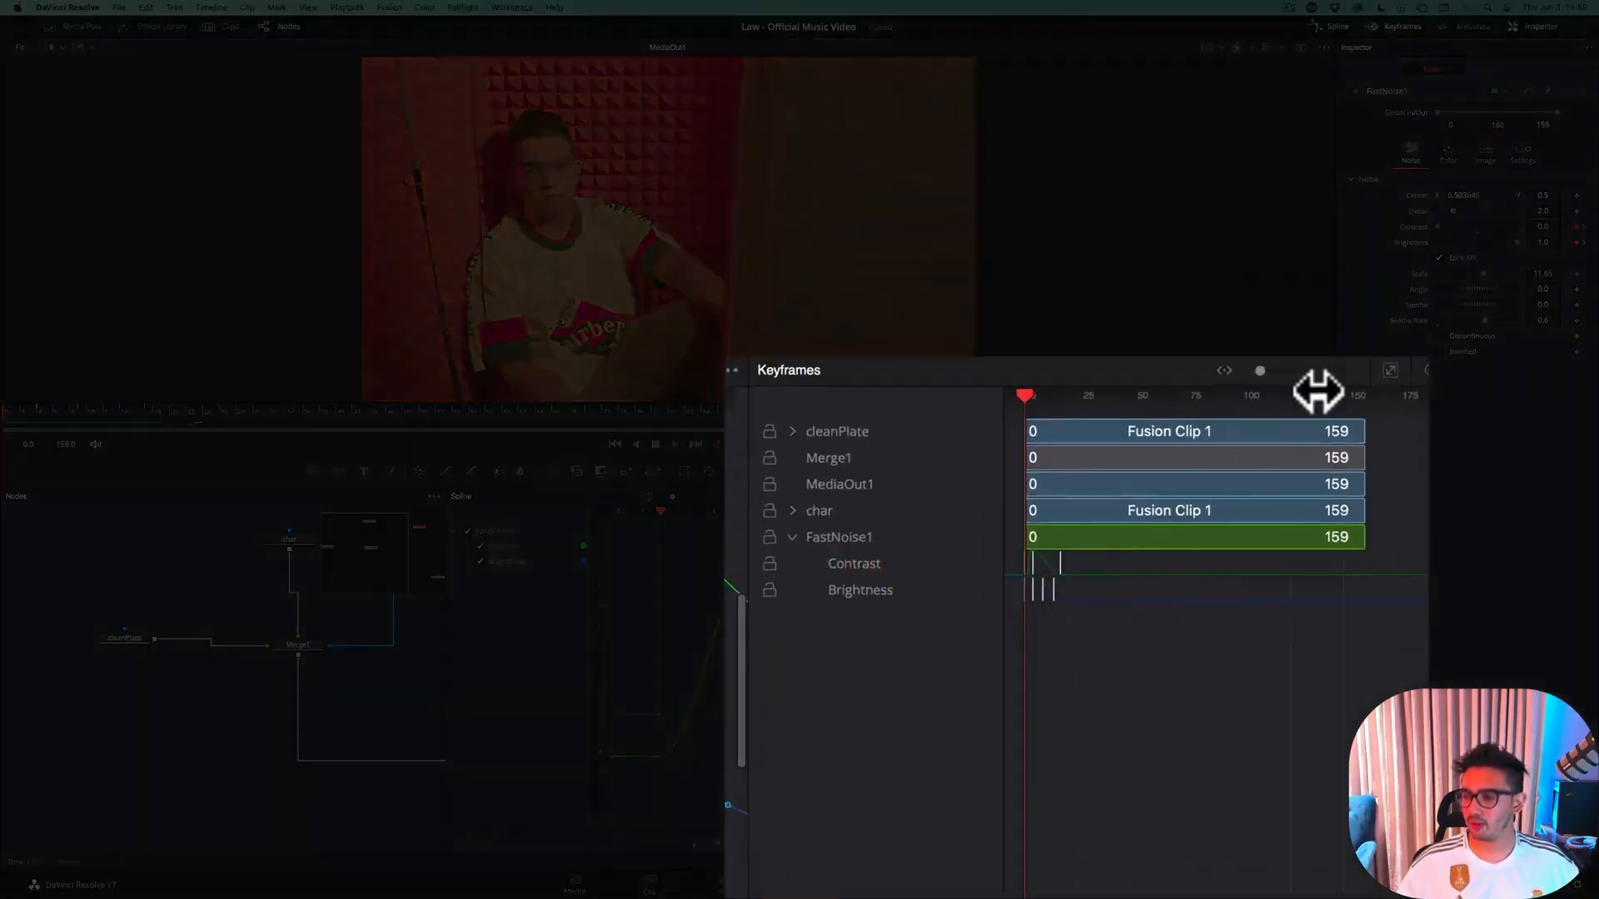
pyautogui.moveTo(1264, 368); pyautogui.dragTo(1300, 370)
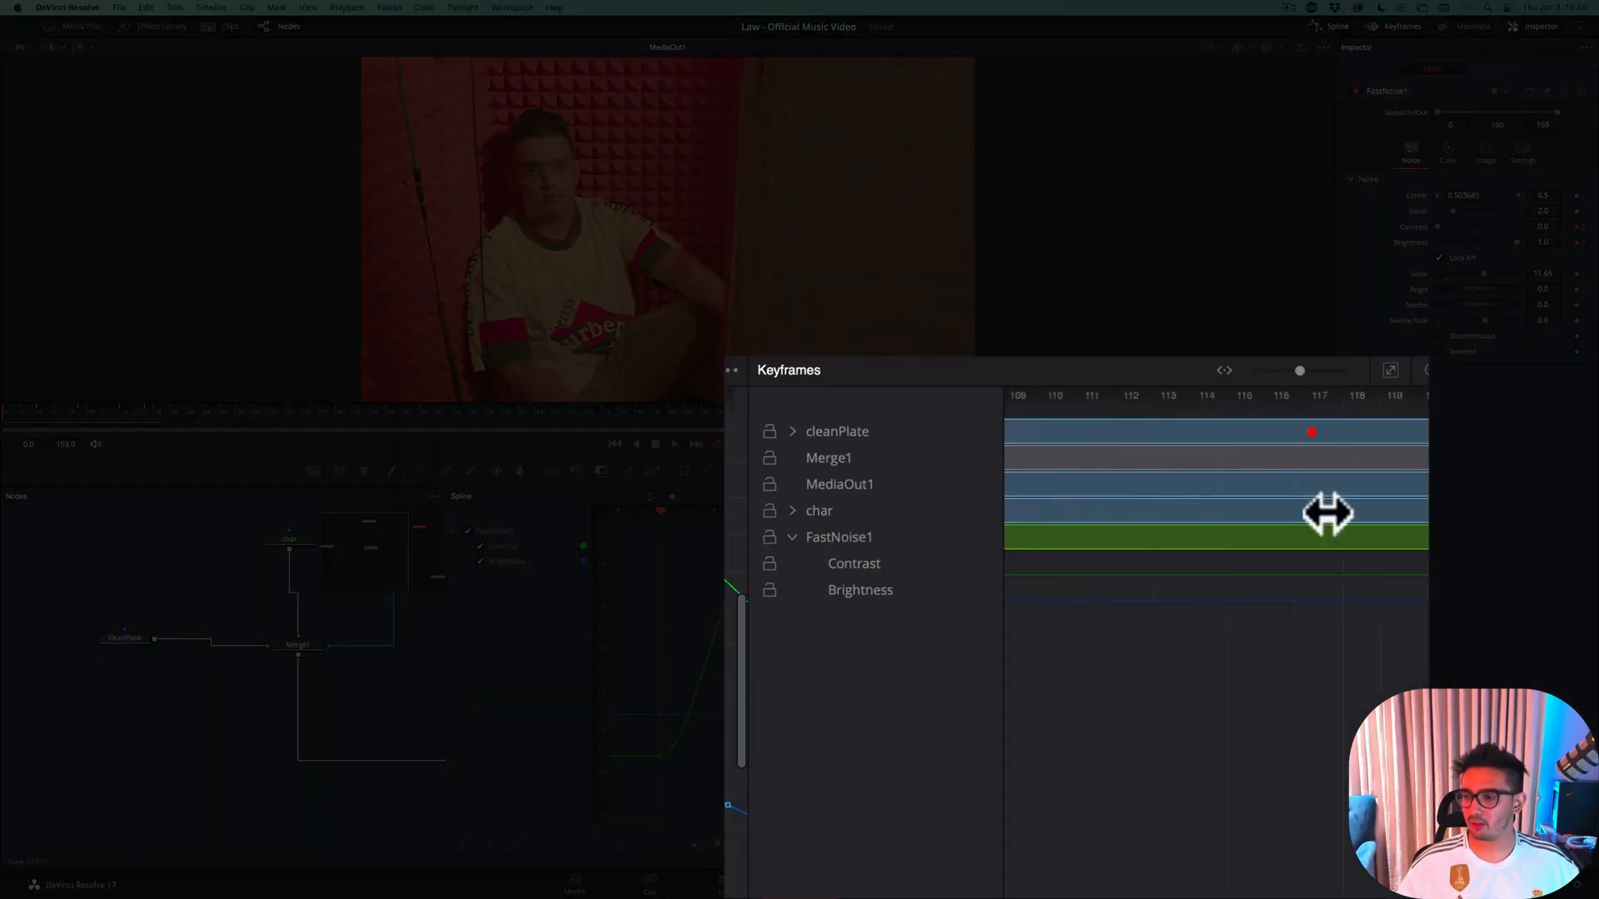
pyautogui.hscroll(-15, 1328, 514)
pyautogui.hscroll(15, 1216, 500)
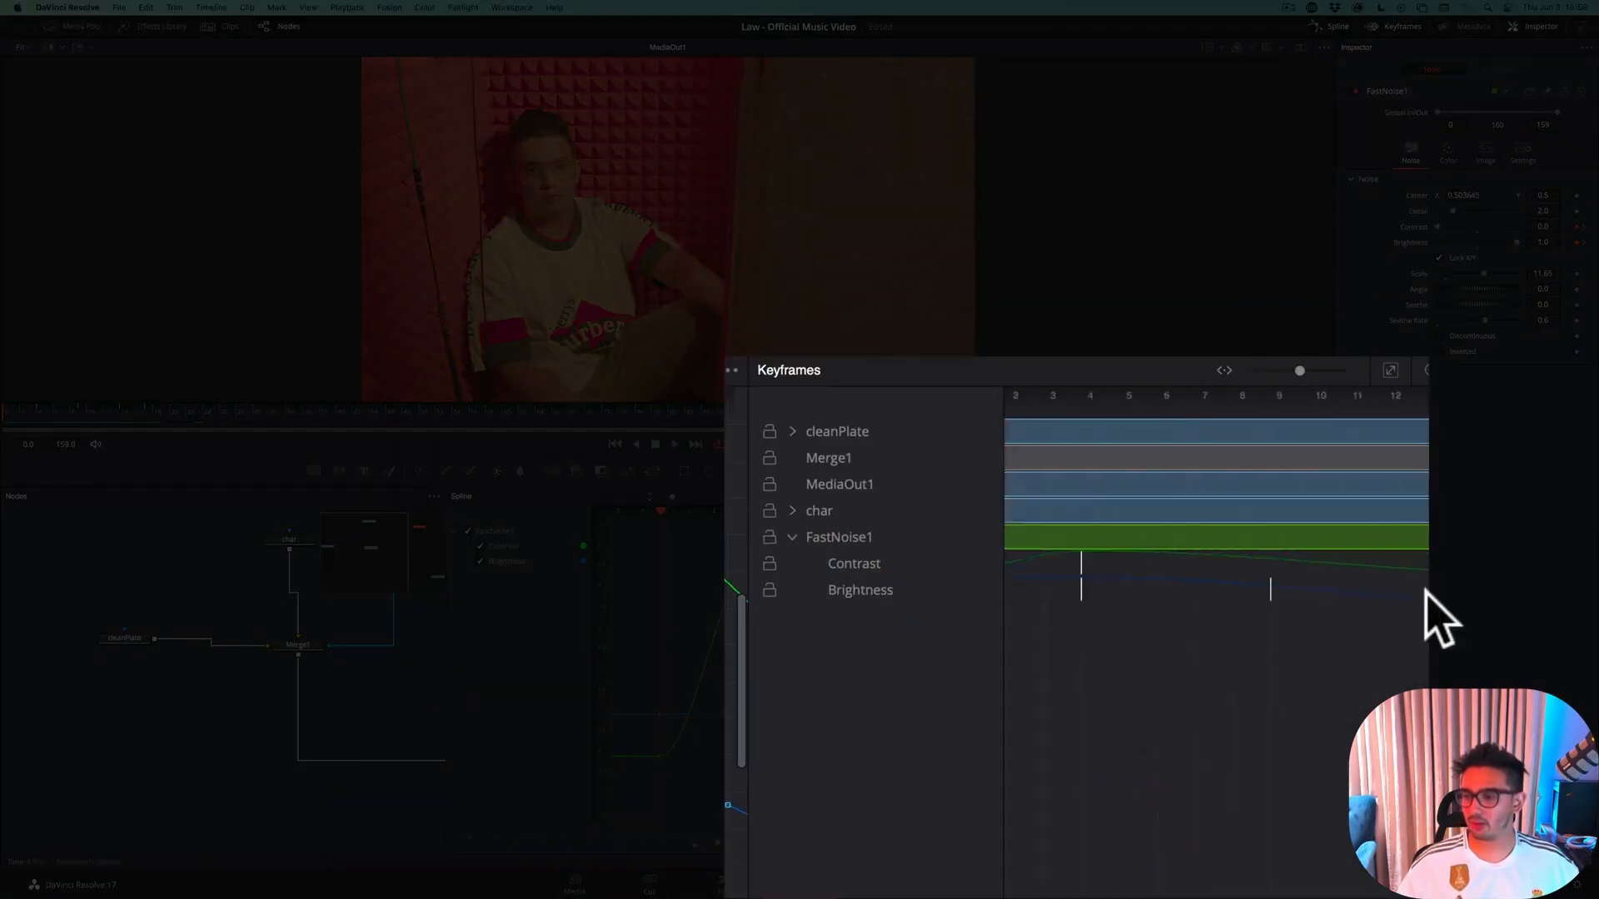
pyautogui.click(1389, 370)
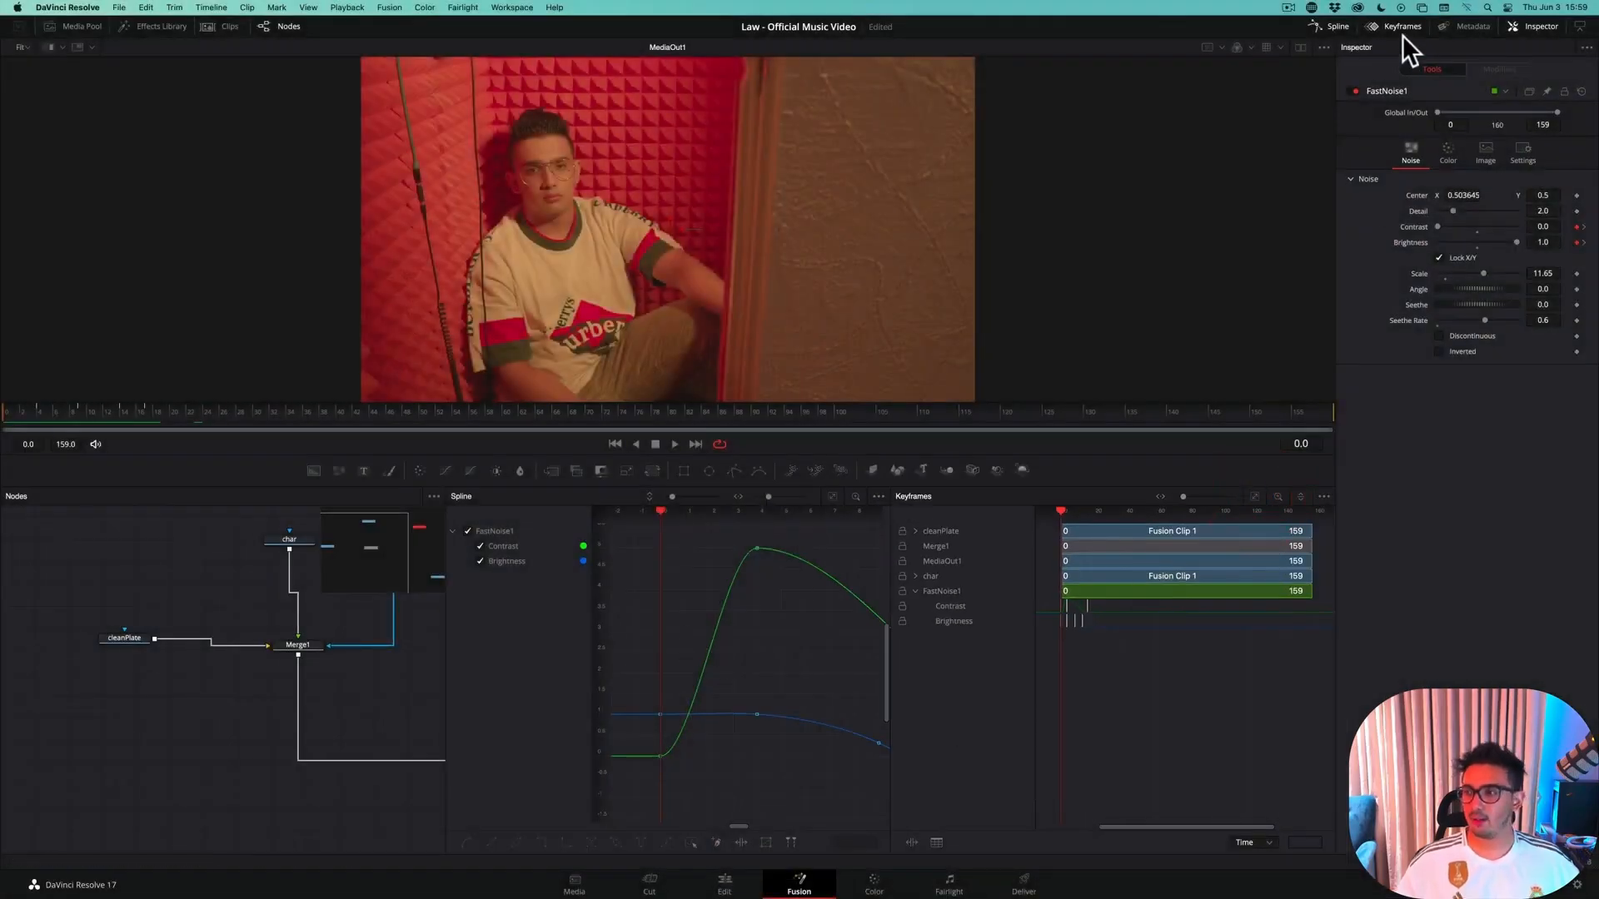
pyautogui.click(1398, 26)
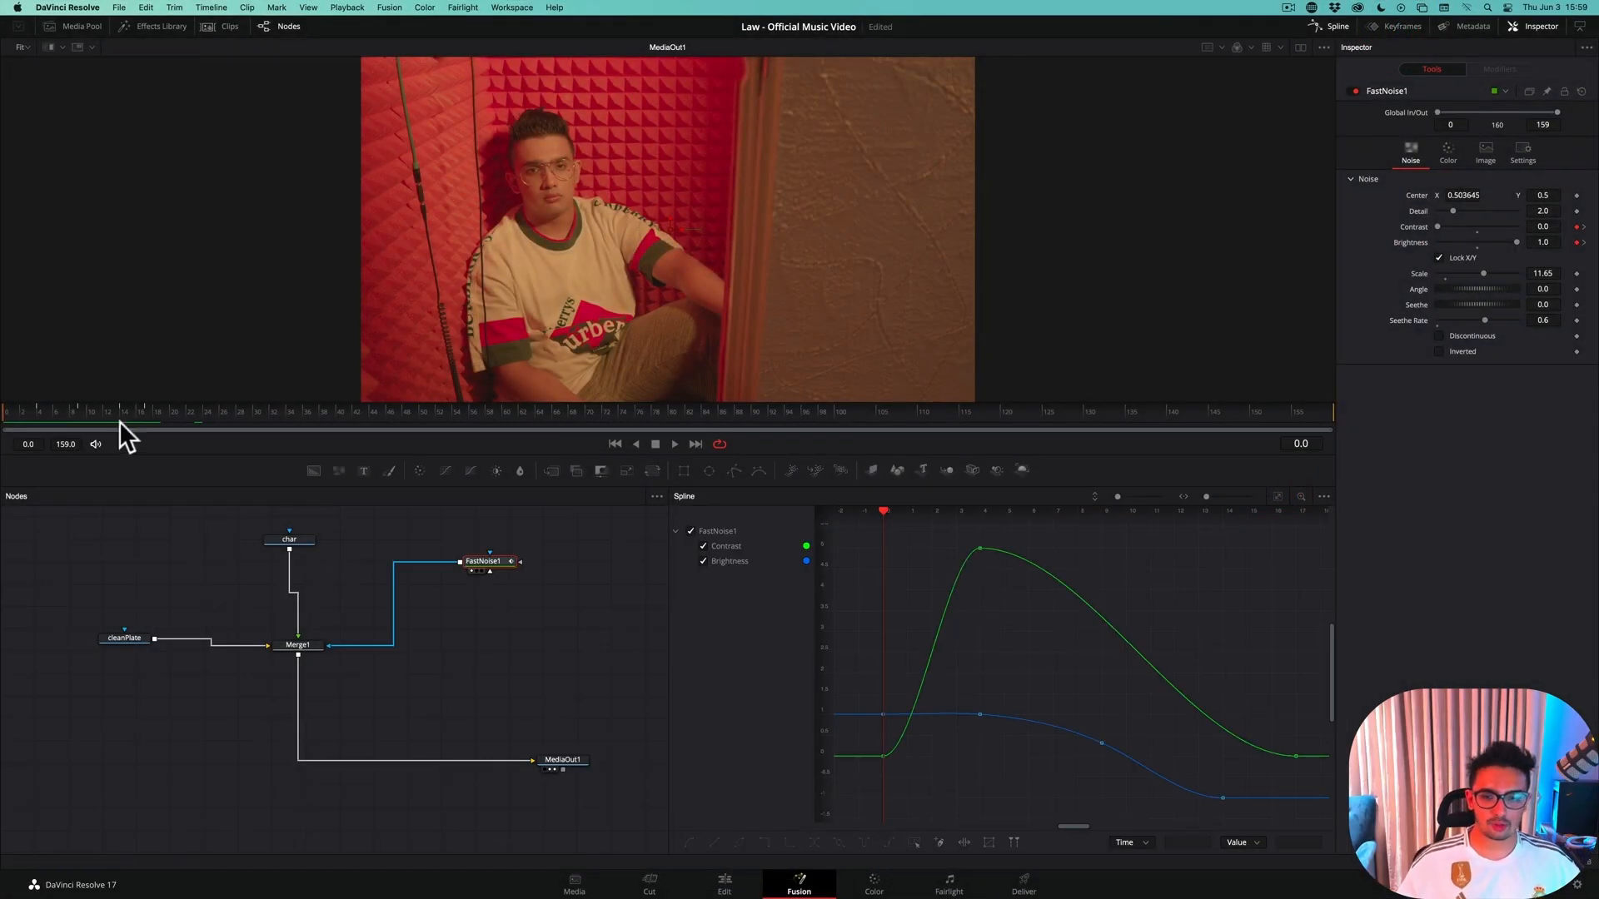
# Add the regular Dent tool, not the Dnt variant, after Merge1 and place its node directly below Merge1
pyautogui.click(298, 643)
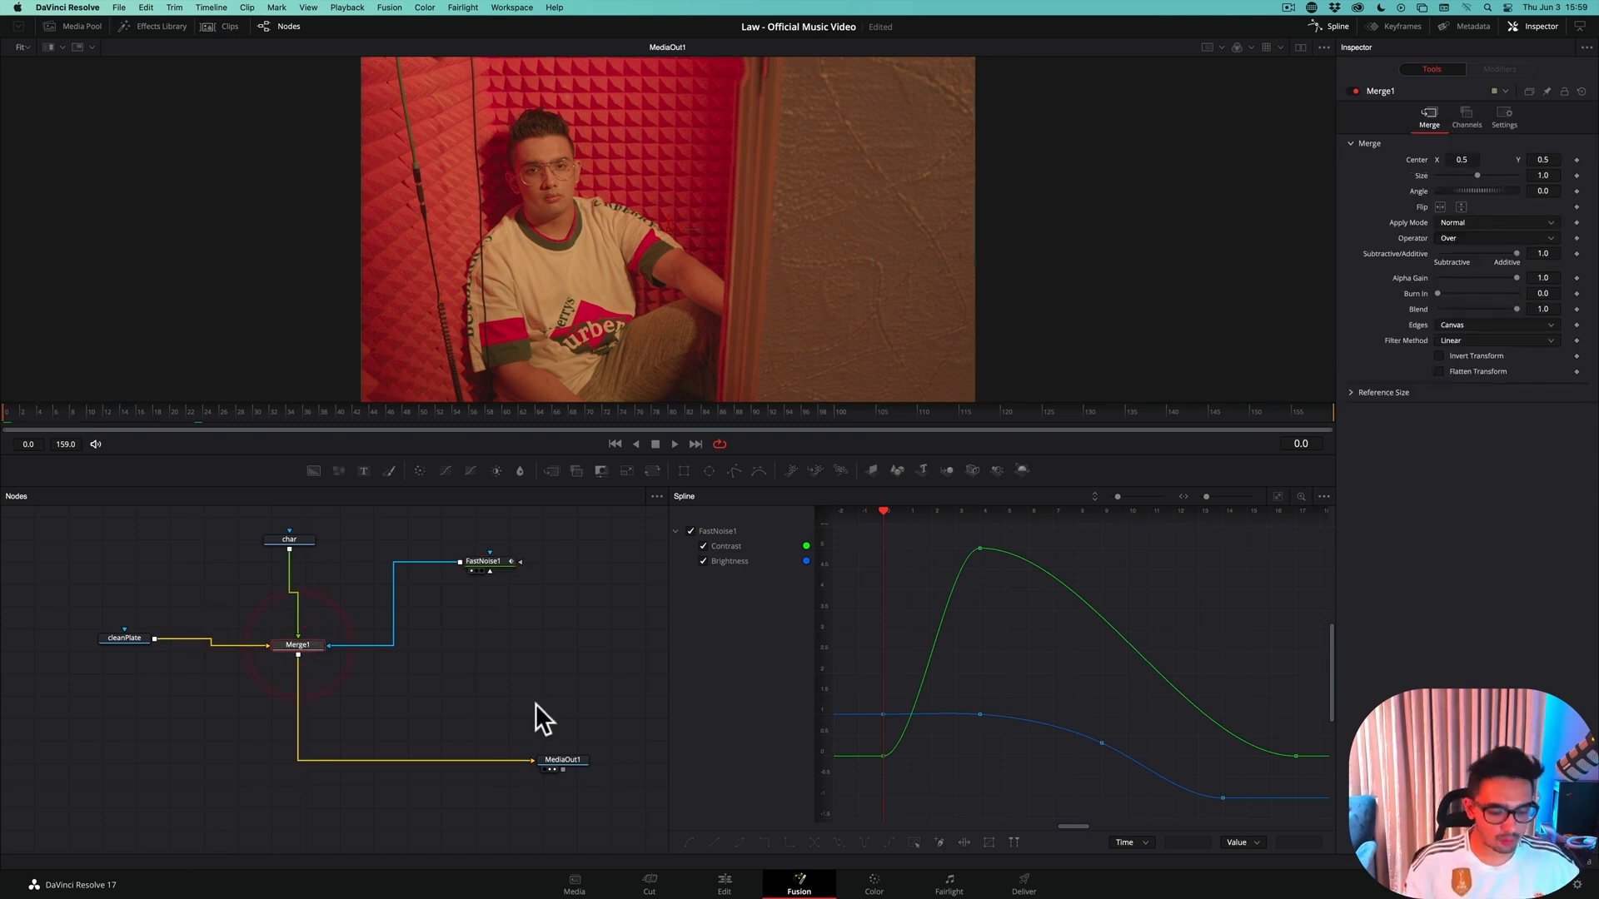
pyautogui.hotkey('shift', 'space')
pyautogui.write('dent')
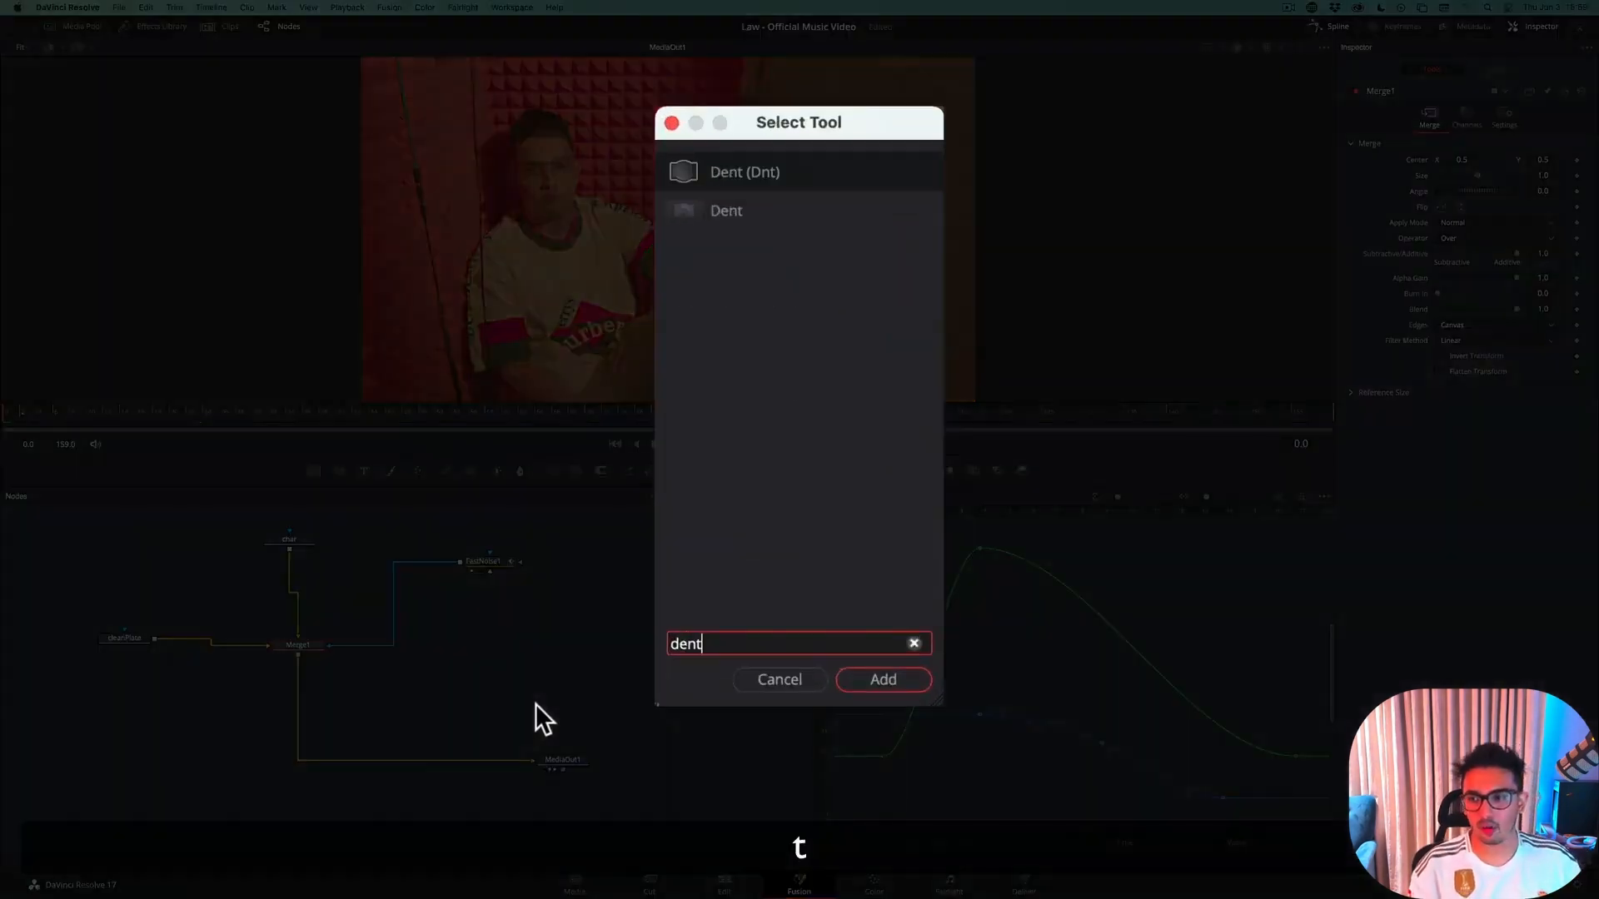
pyautogui.press('Down')
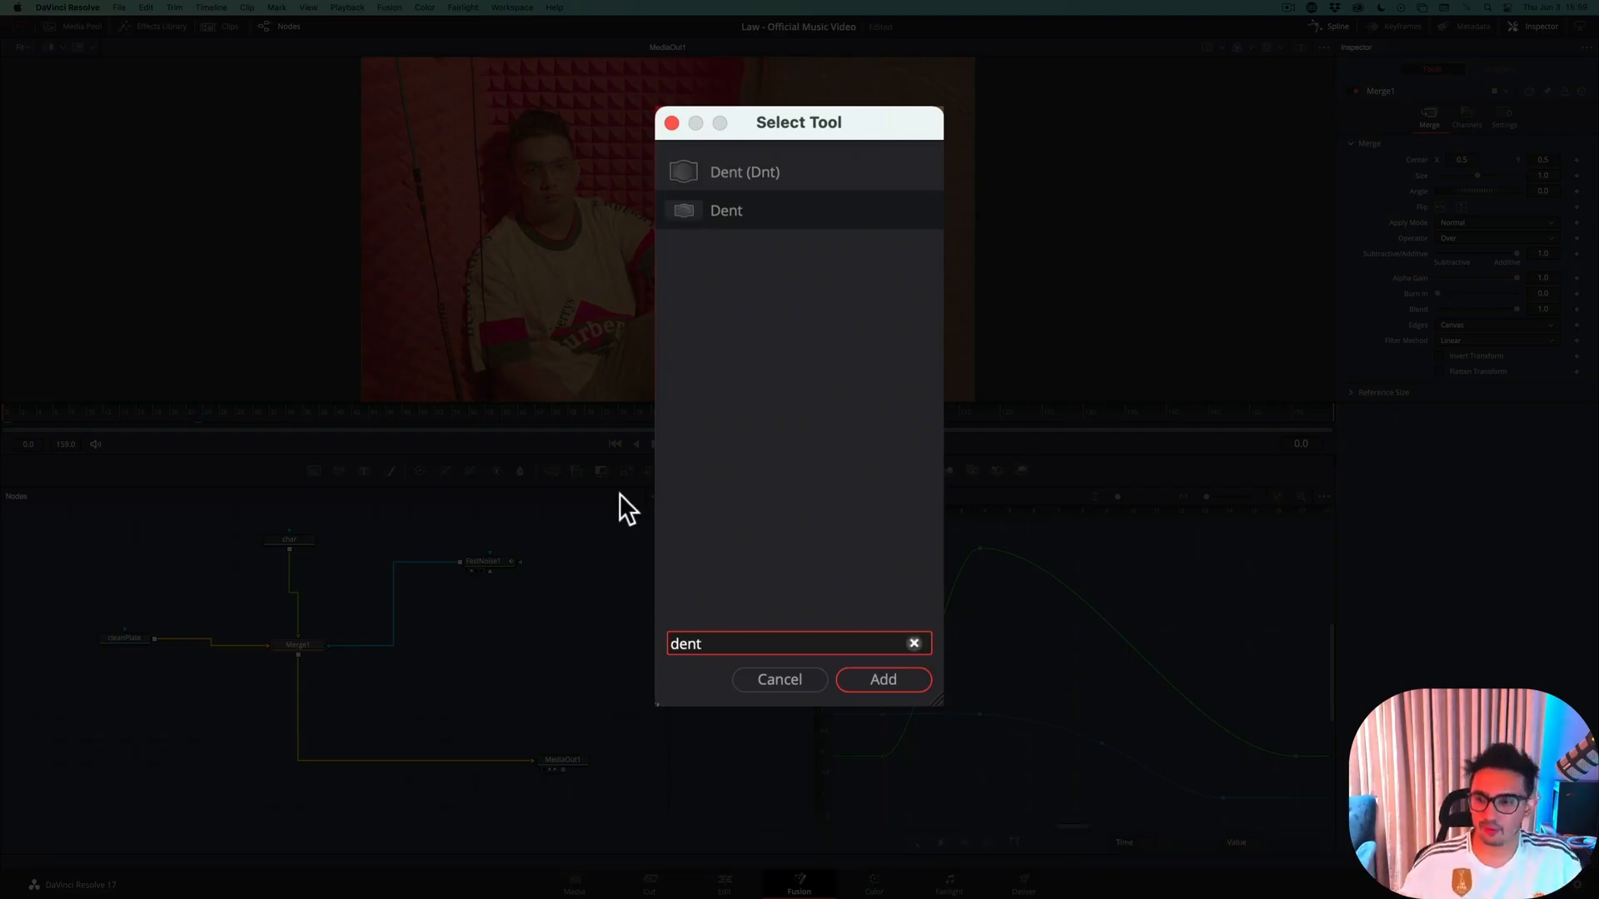
pyautogui.click(723, 210)
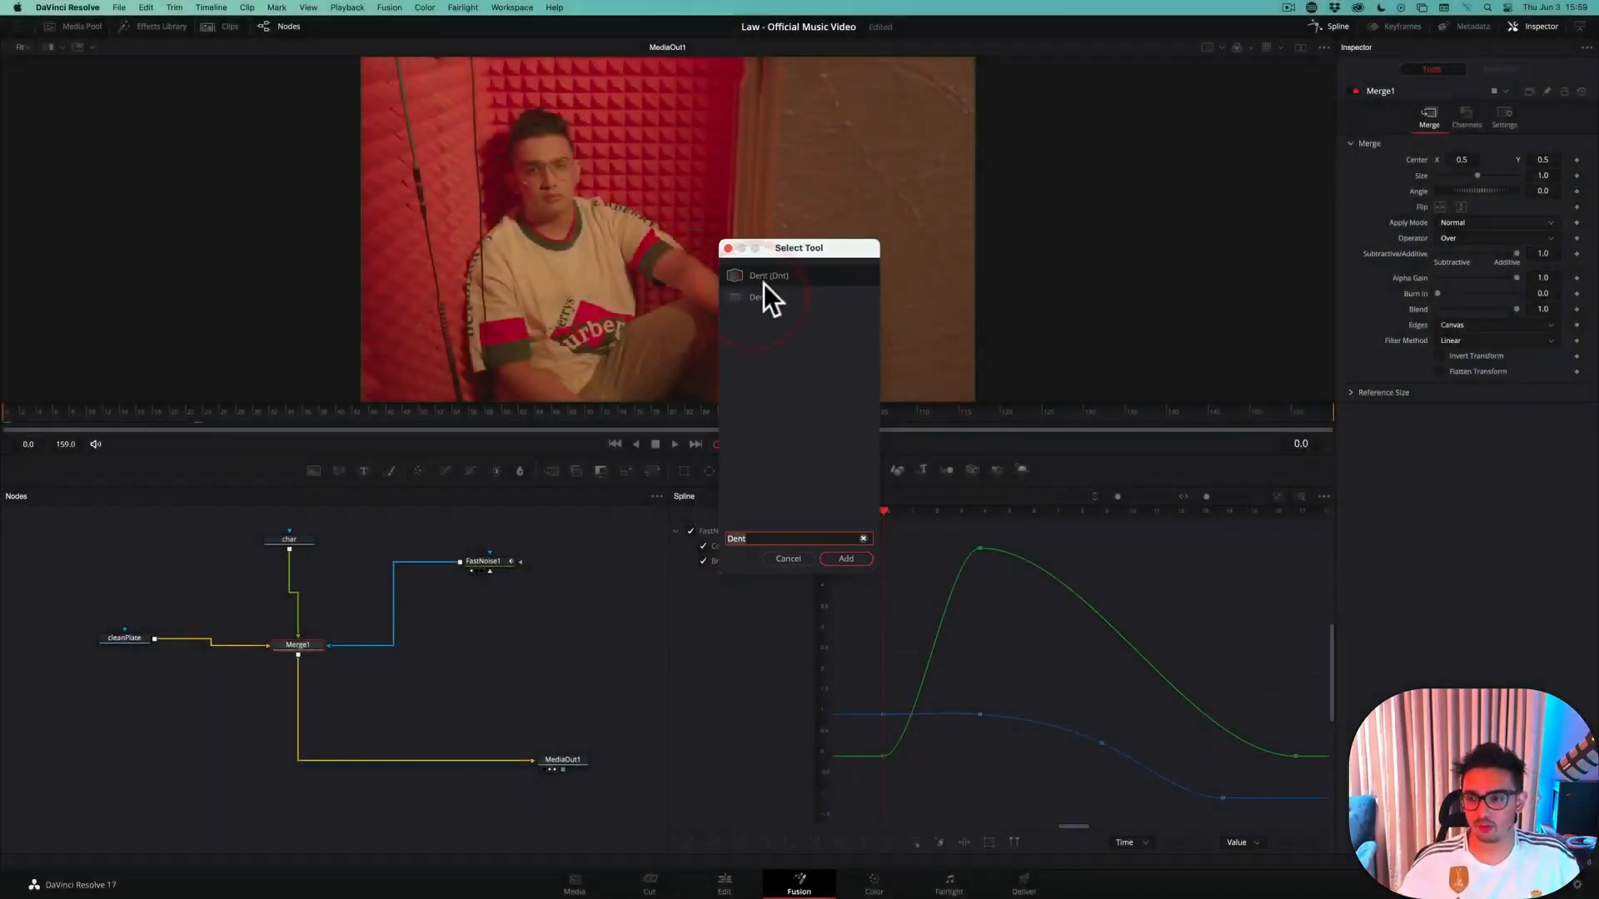
pyautogui.click(846, 547)
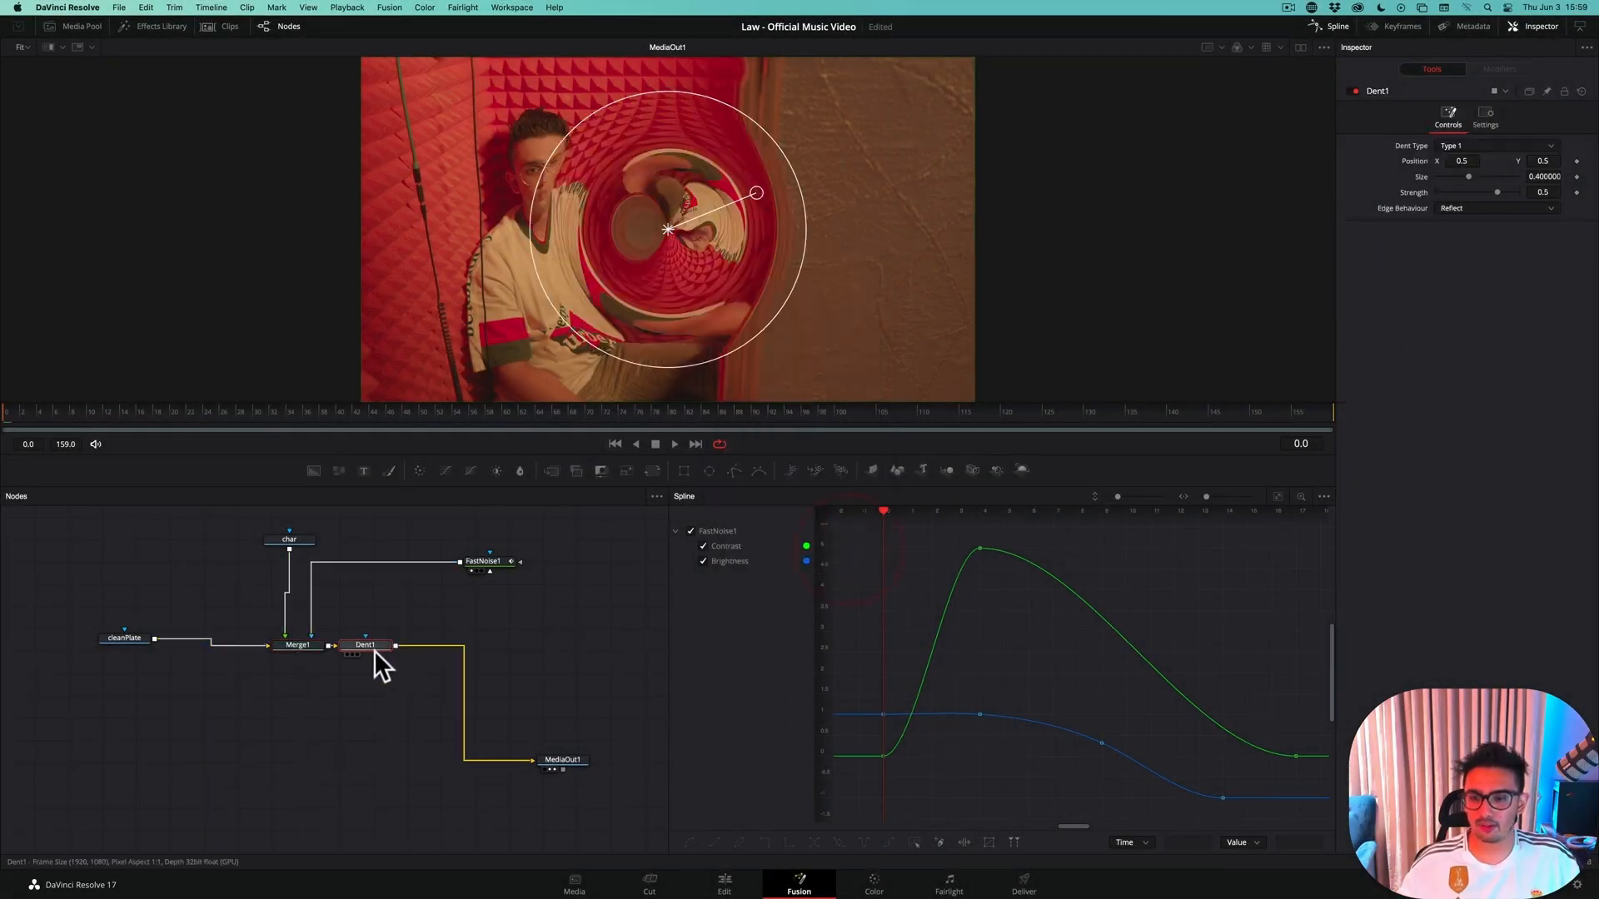
pyautogui.moveTo(373, 654); pyautogui.dragTo(306, 696)
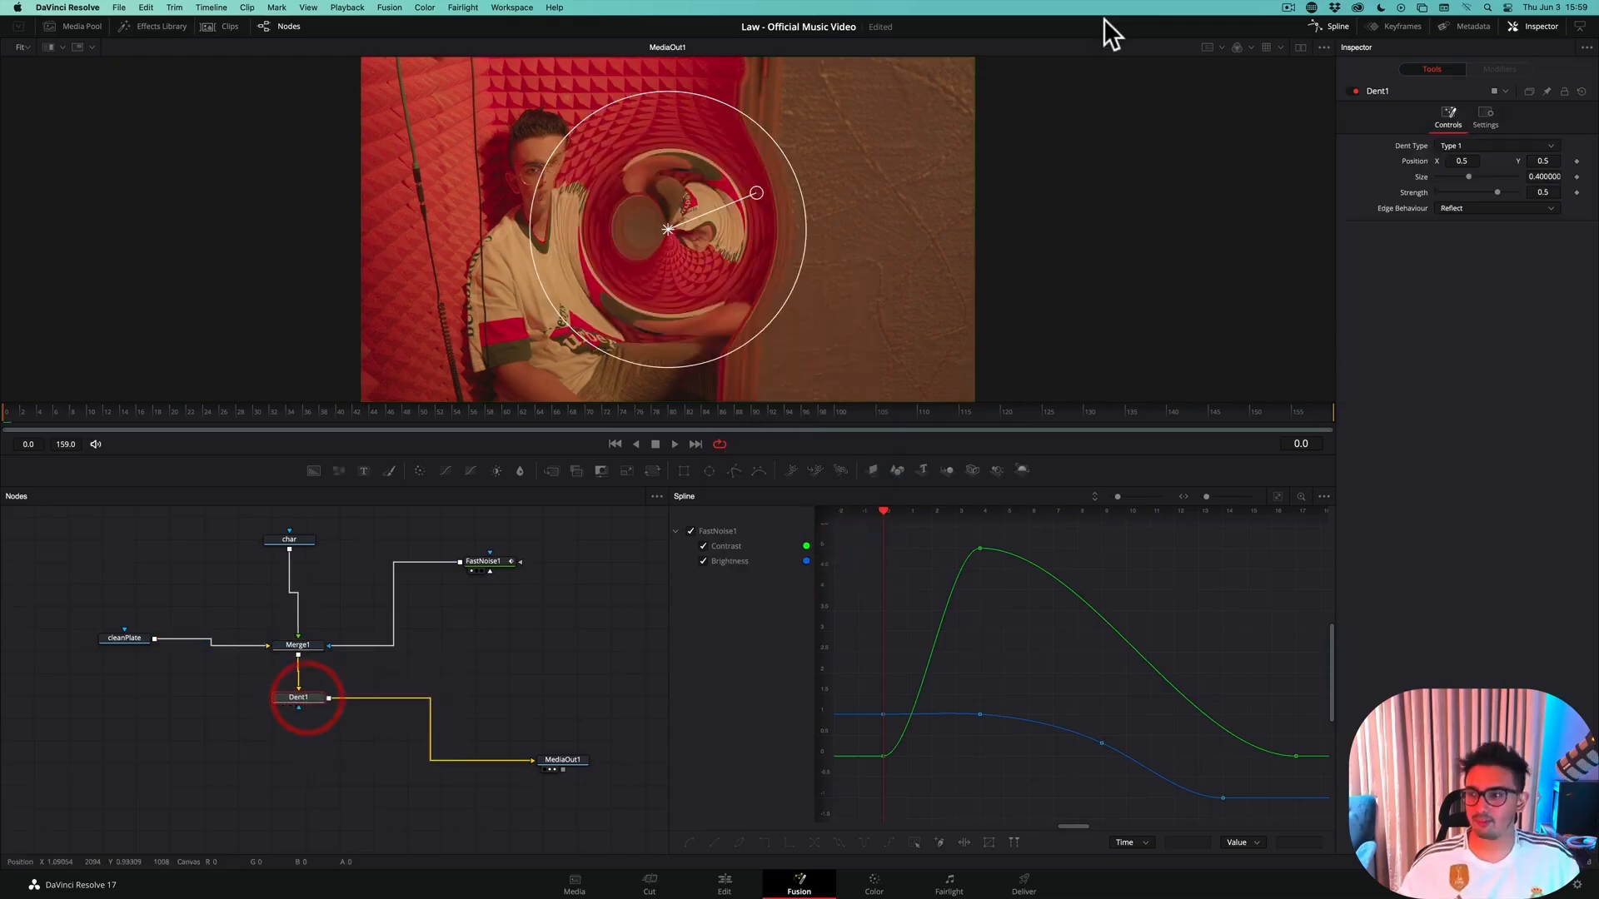
# Centre the Dent on the man in the single viewer at about X 0.34, Y 0.49, and enlarge it to about 0.58
pyautogui.click(1297, 49)
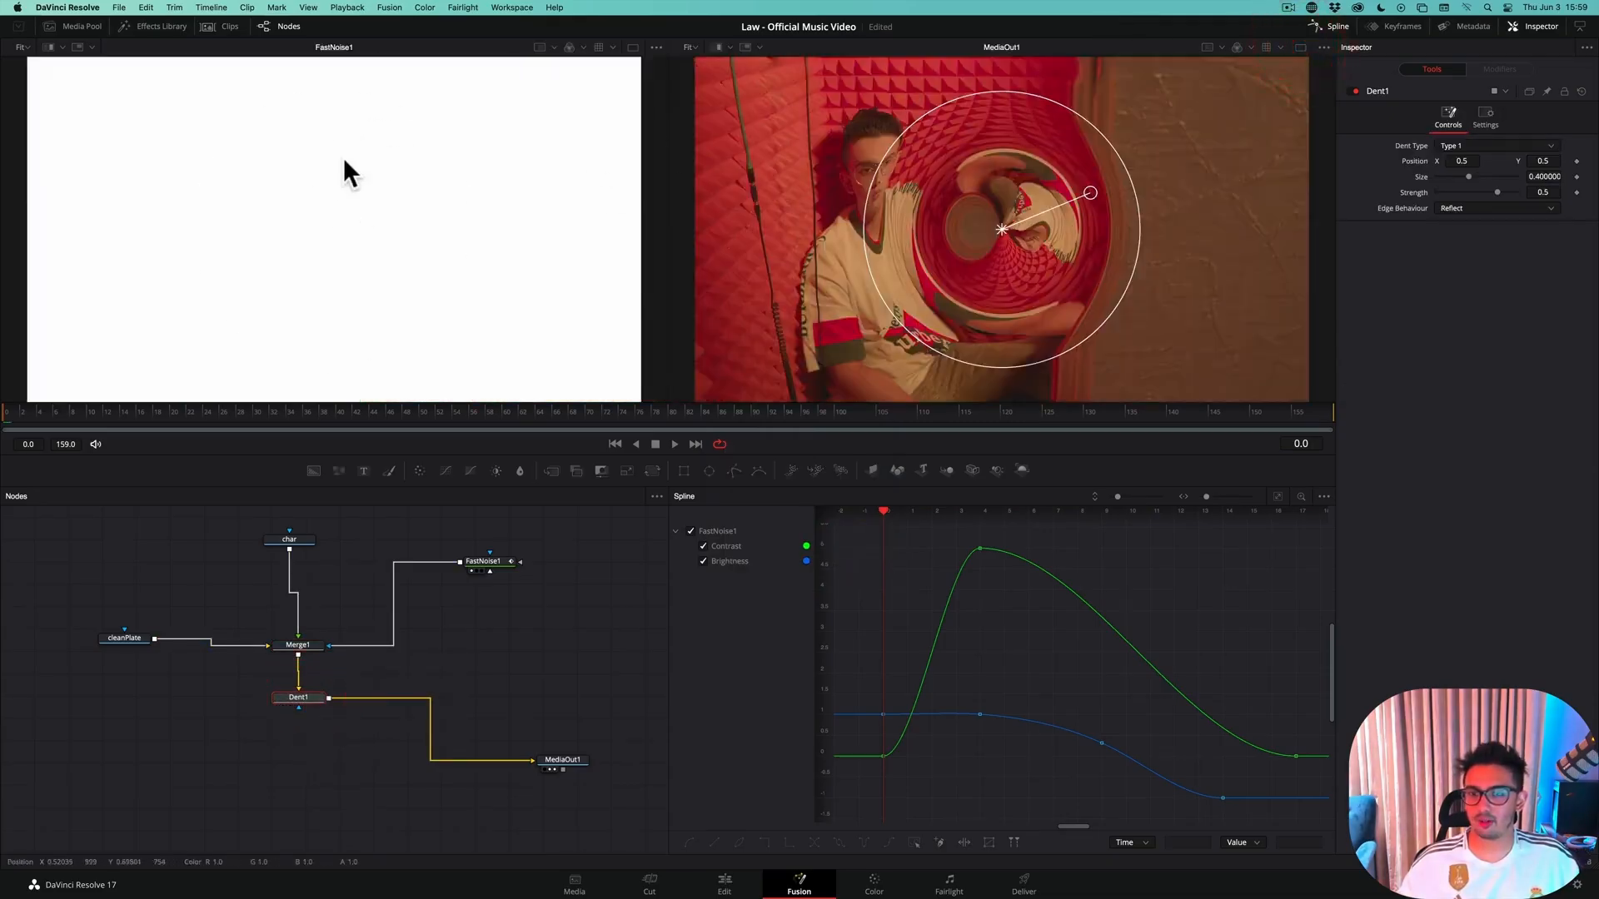
pyautogui.click(1297, 47)
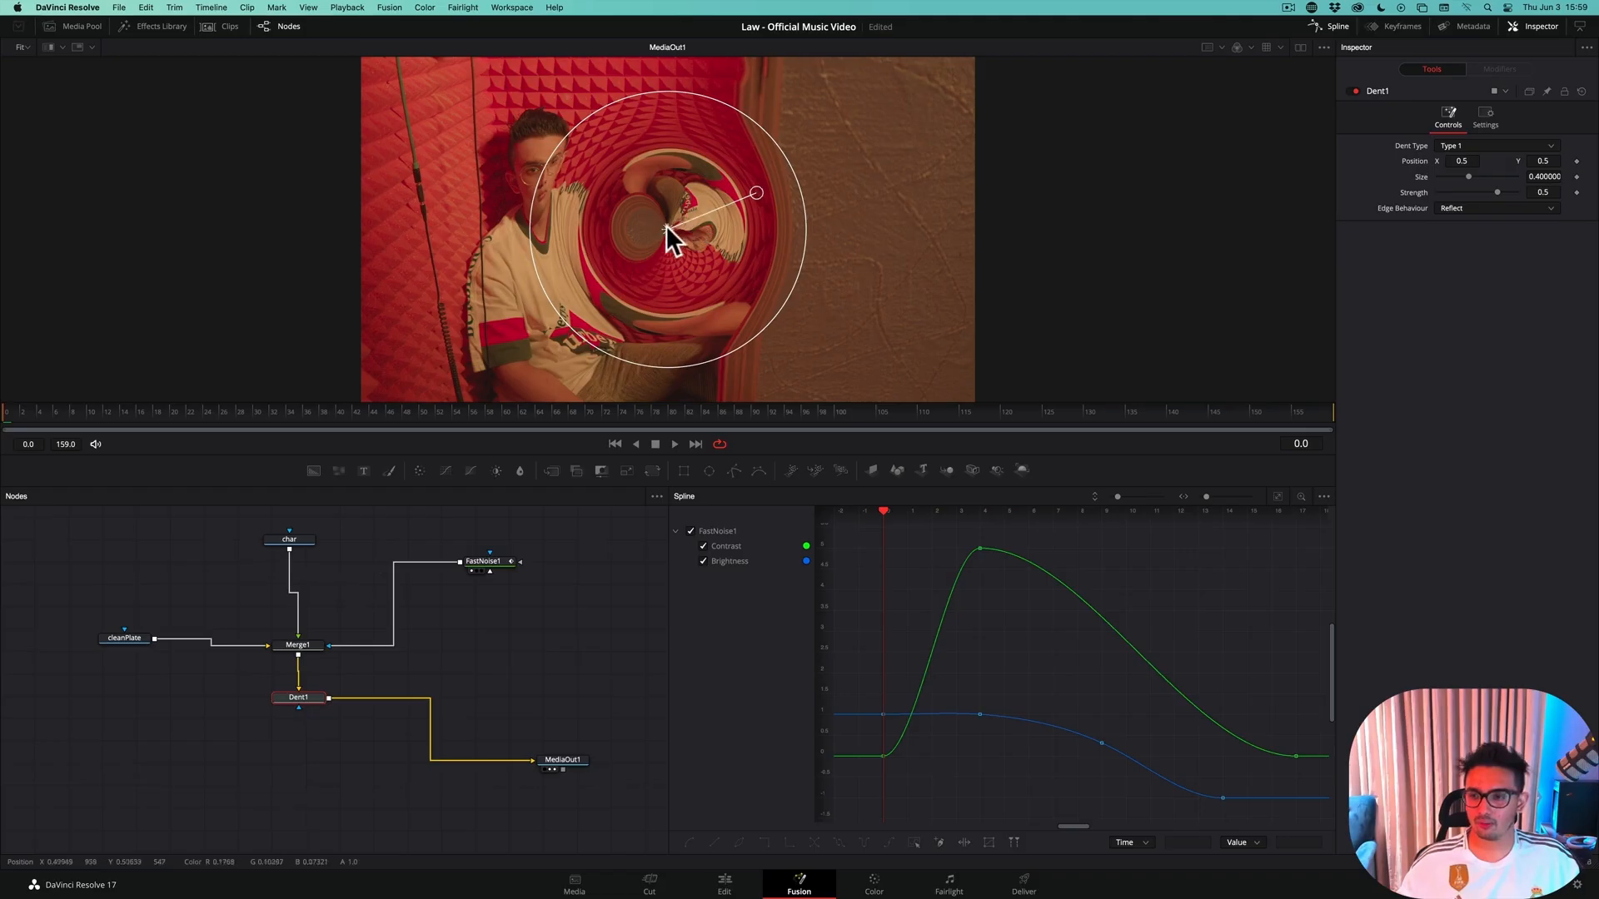
pyautogui.moveTo(666, 226); pyautogui.dragTo(547, 229)
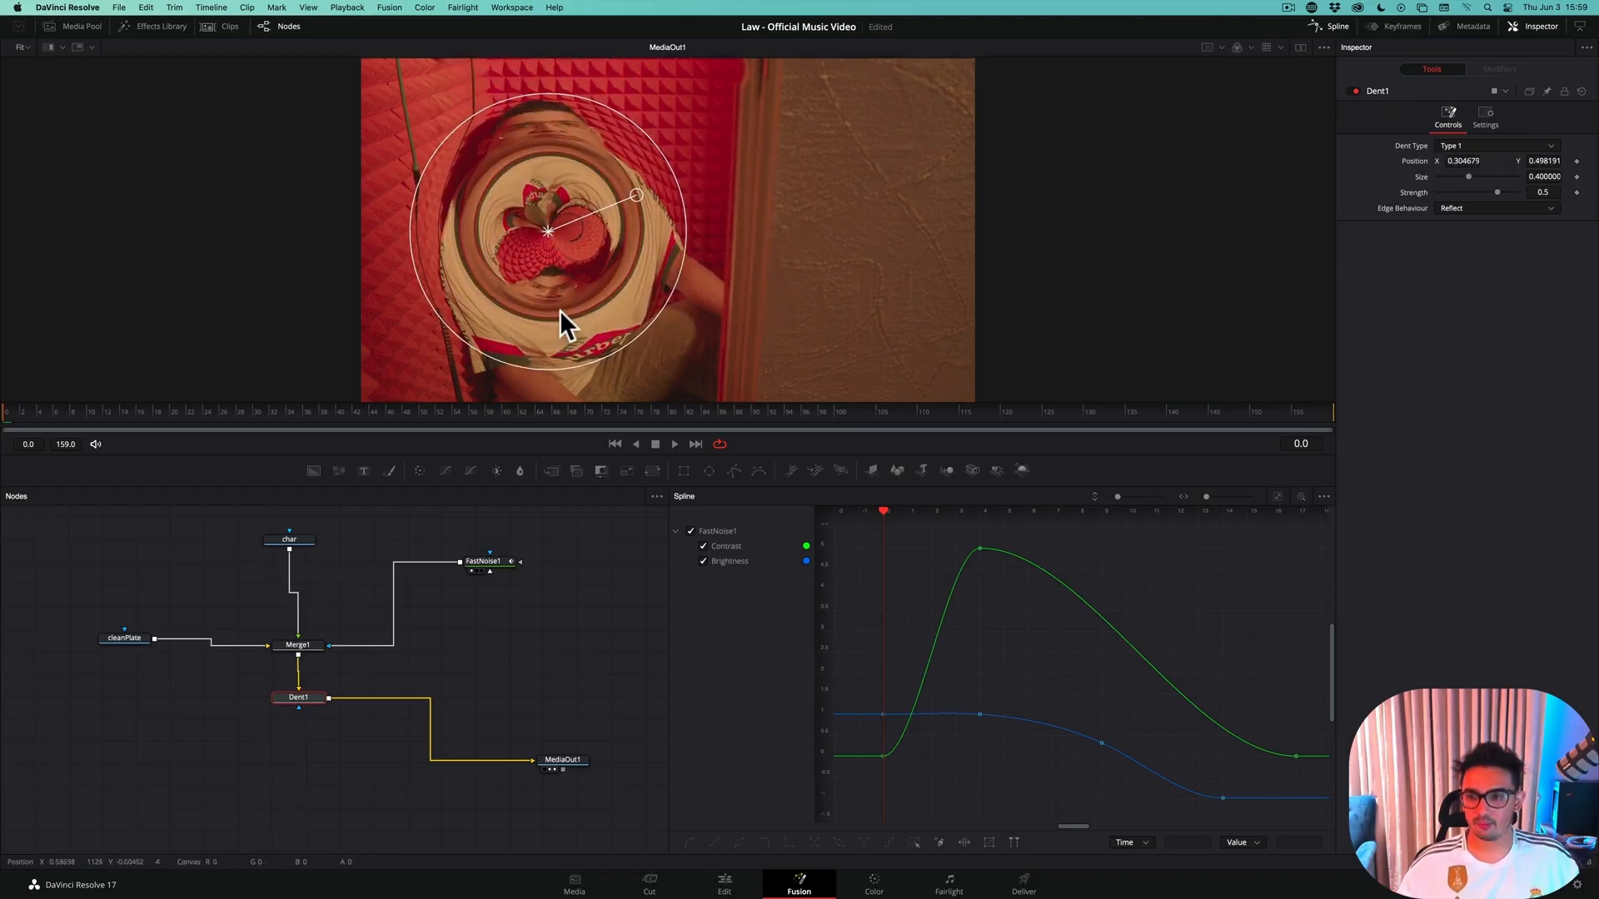
pyautogui.scroll(2, 560, 308)
pyautogui.scroll(-4, 560, 308)
pyautogui.scroll(-1, 559, 306)
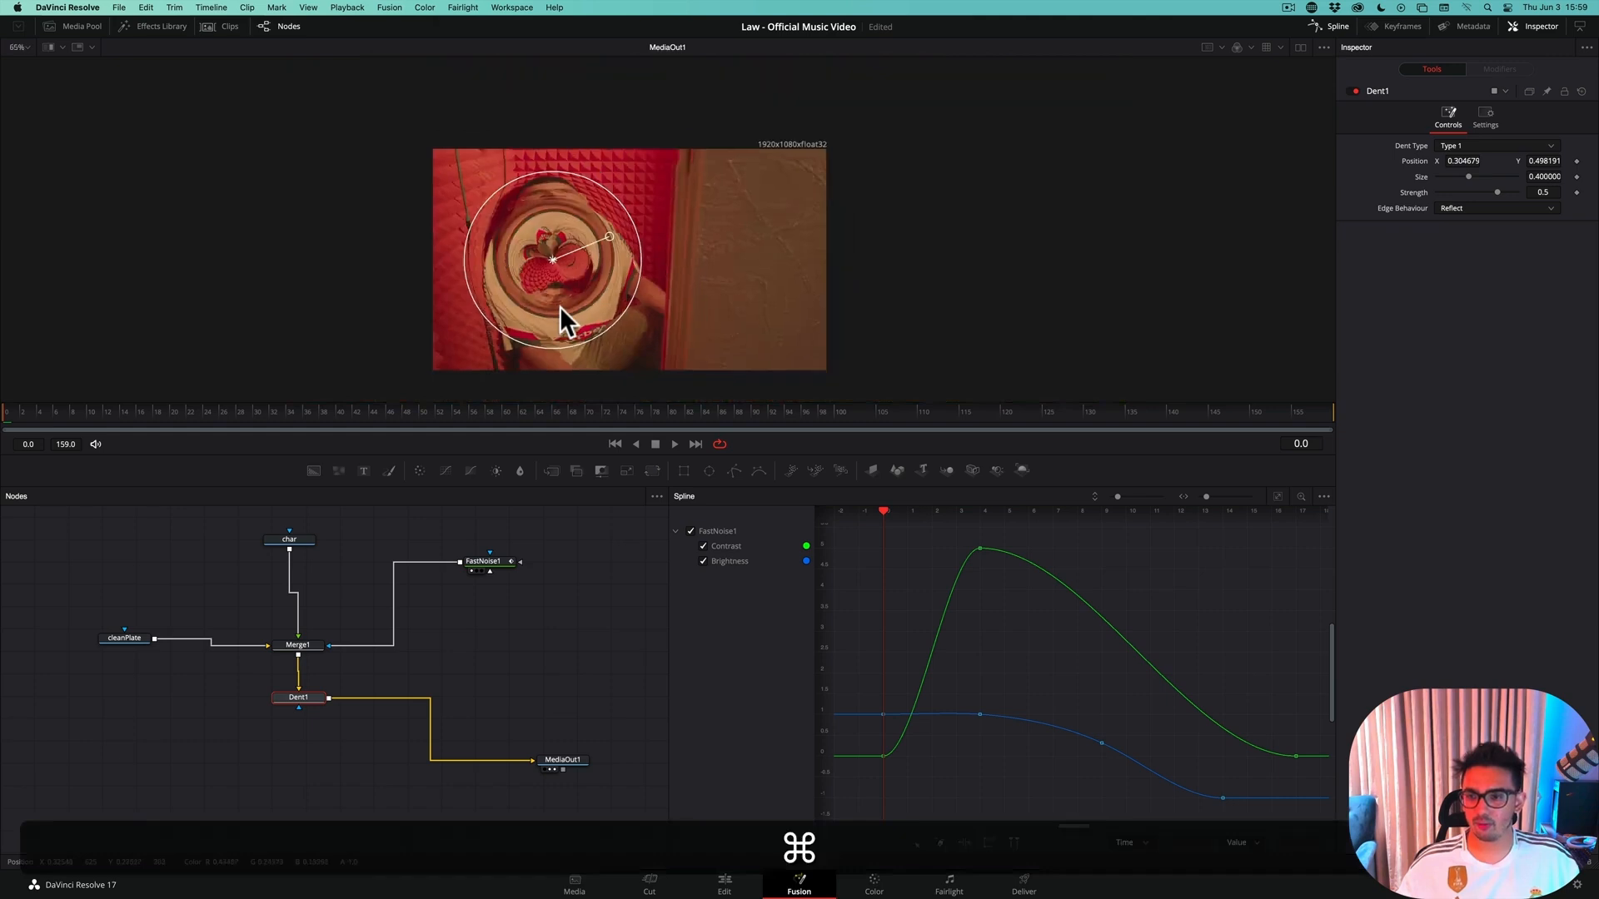
pyautogui.moveTo(563, 307); pyautogui.dragTo(524, 332)
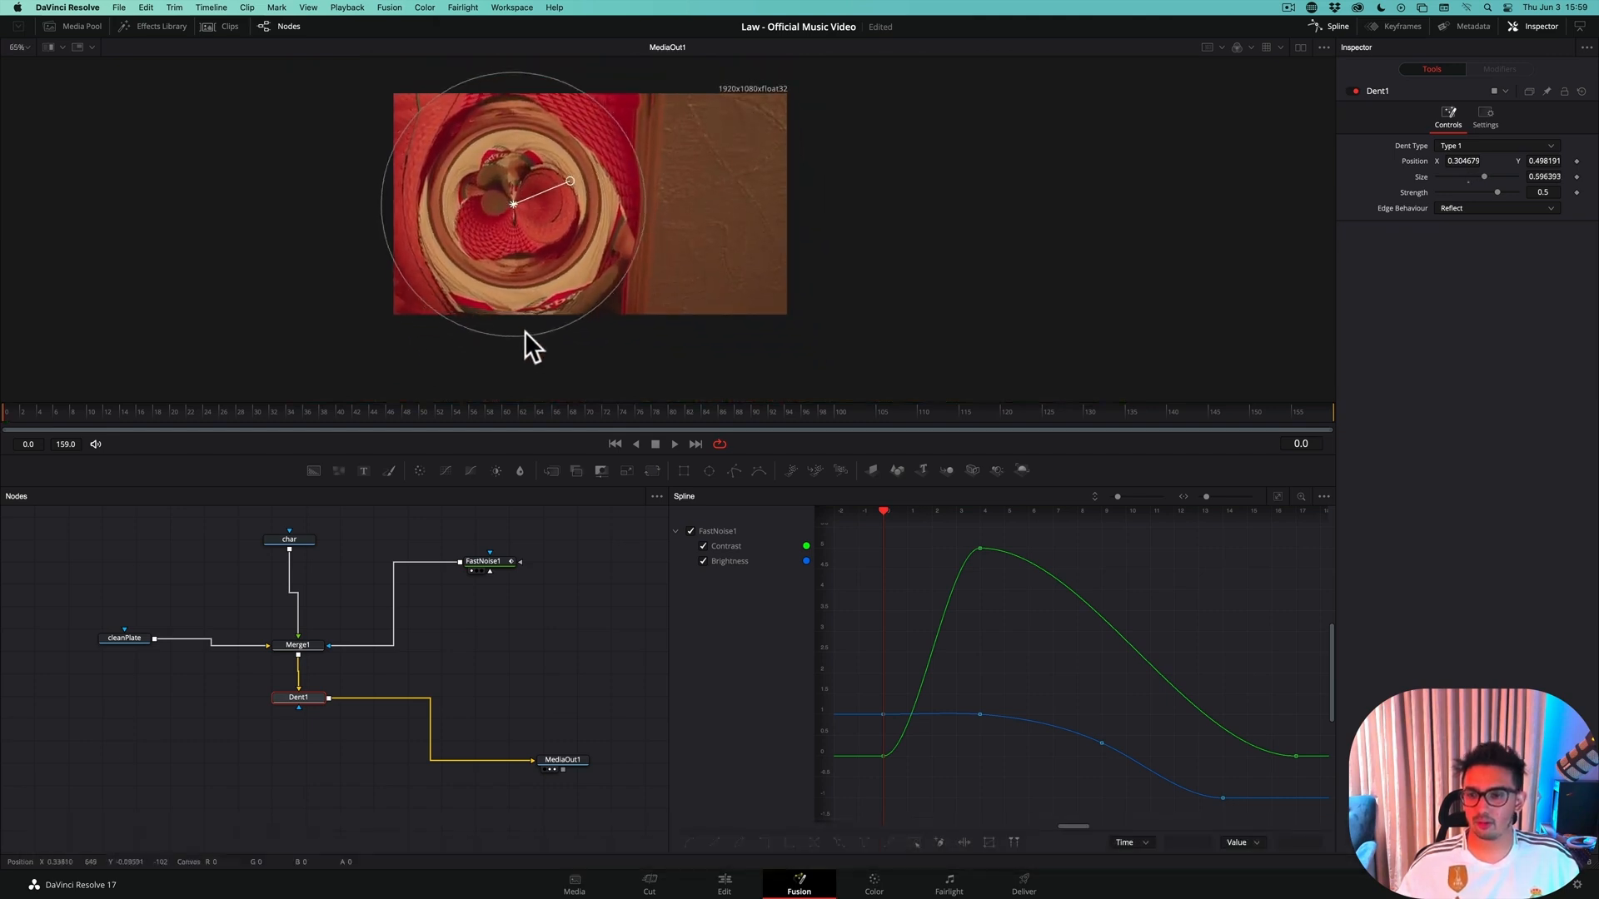
pyautogui.moveTo(513, 199); pyautogui.dragTo(526, 203)
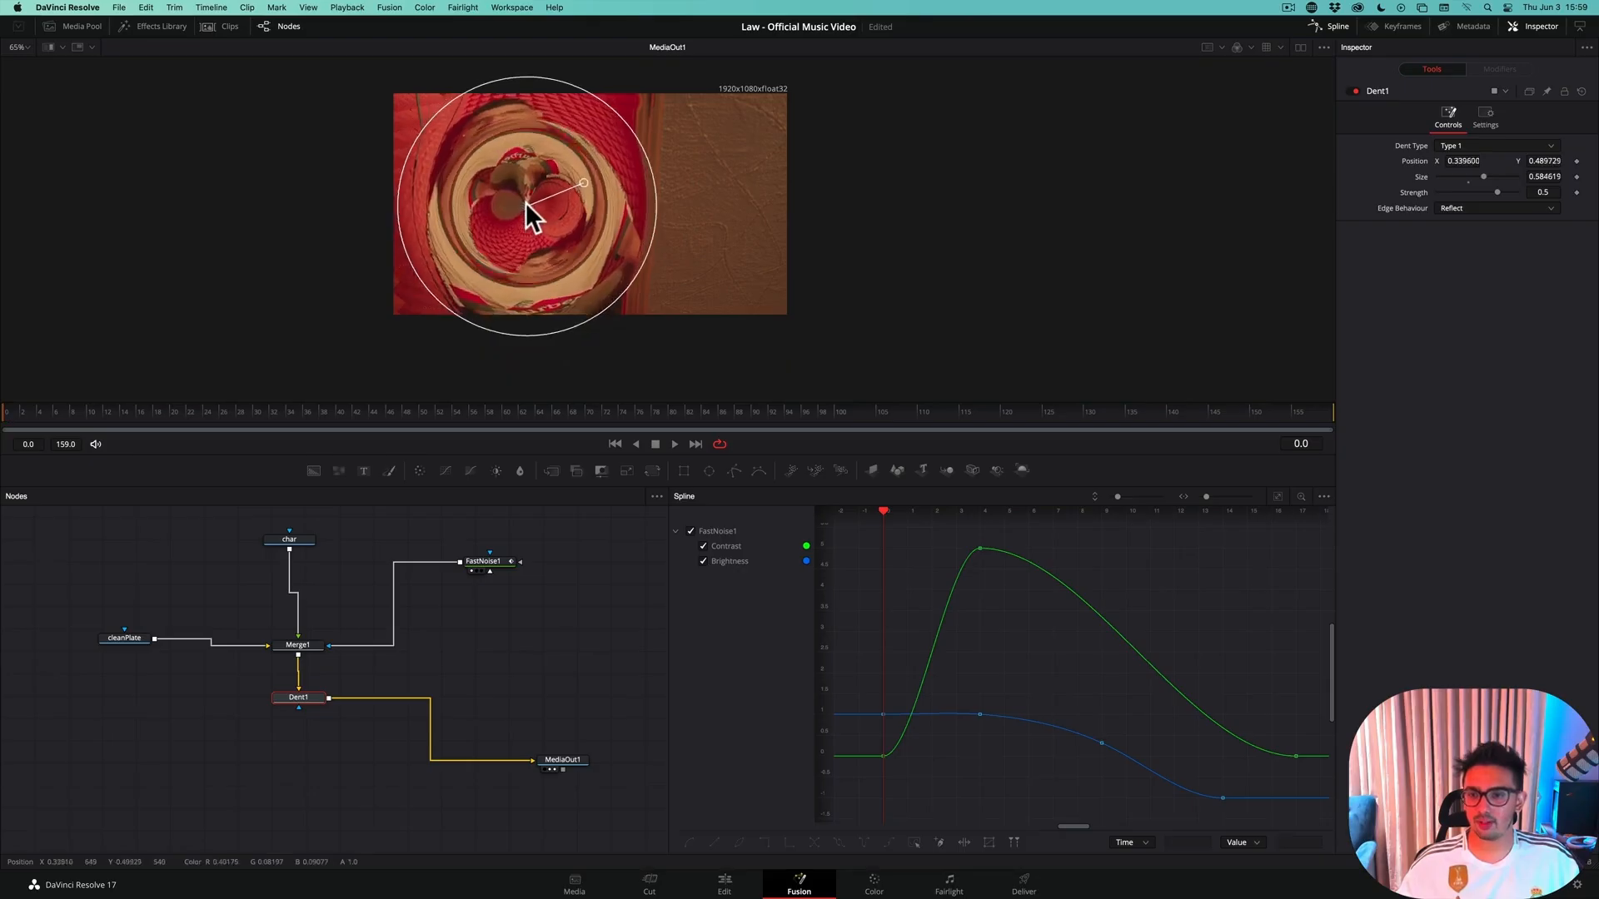
# Set the Dent's strength to 0 and refit its circle around the man at about X 0.35, Y 0.42, size 0.48
pyautogui.click(1541, 192)
pyautogui.write('0')
pyautogui.press('Return')
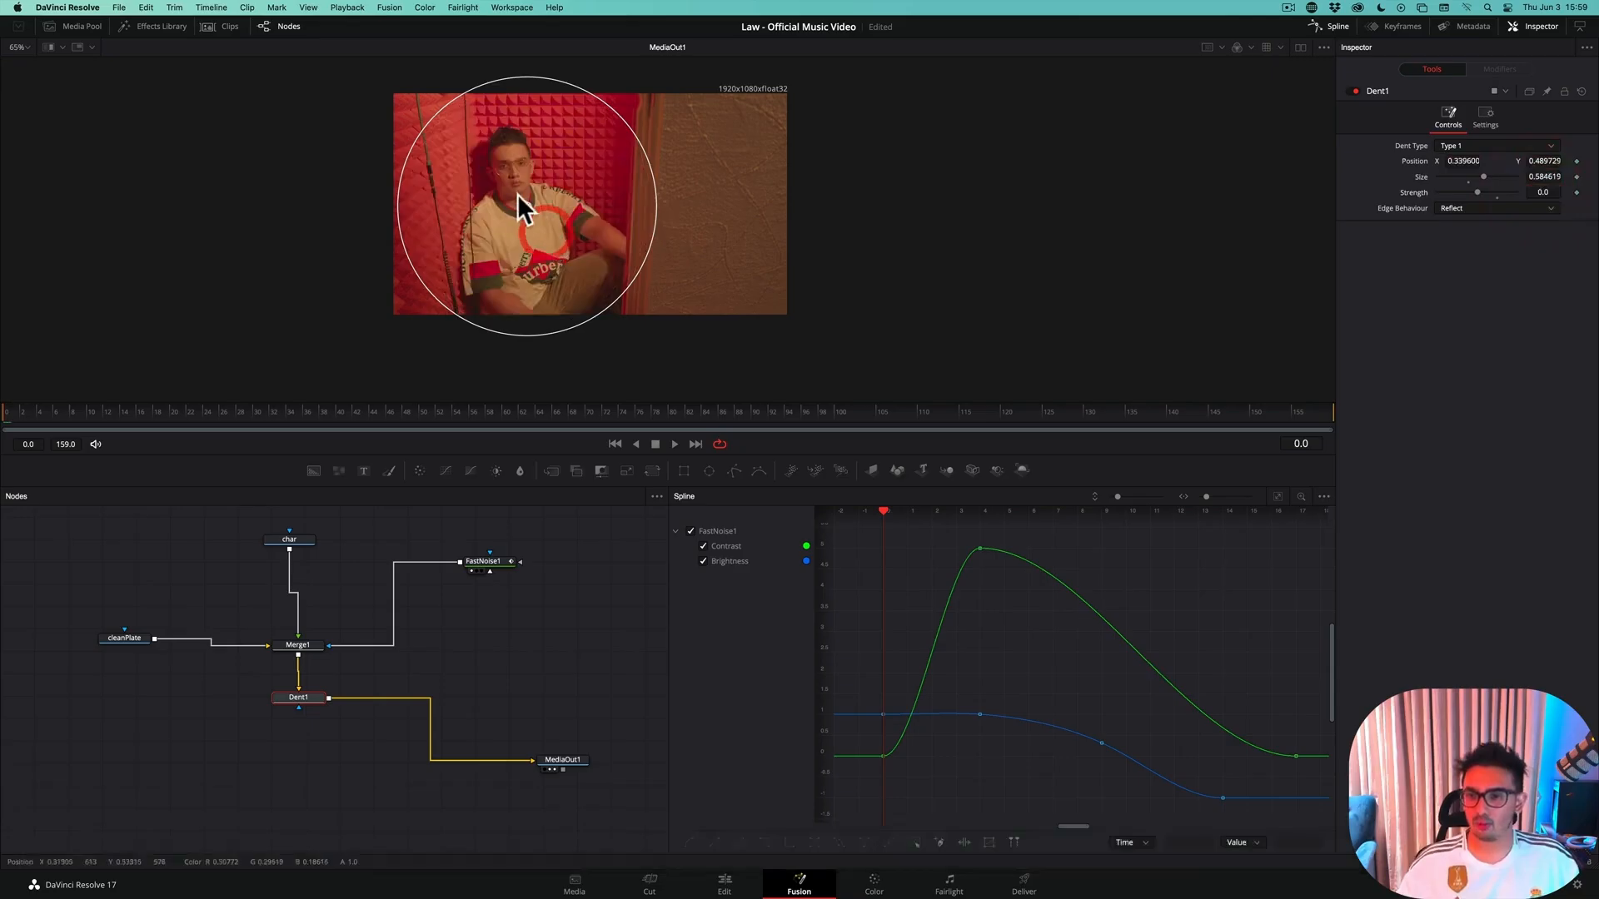
pyautogui.moveTo(527, 206); pyautogui.dragTo(524, 214)
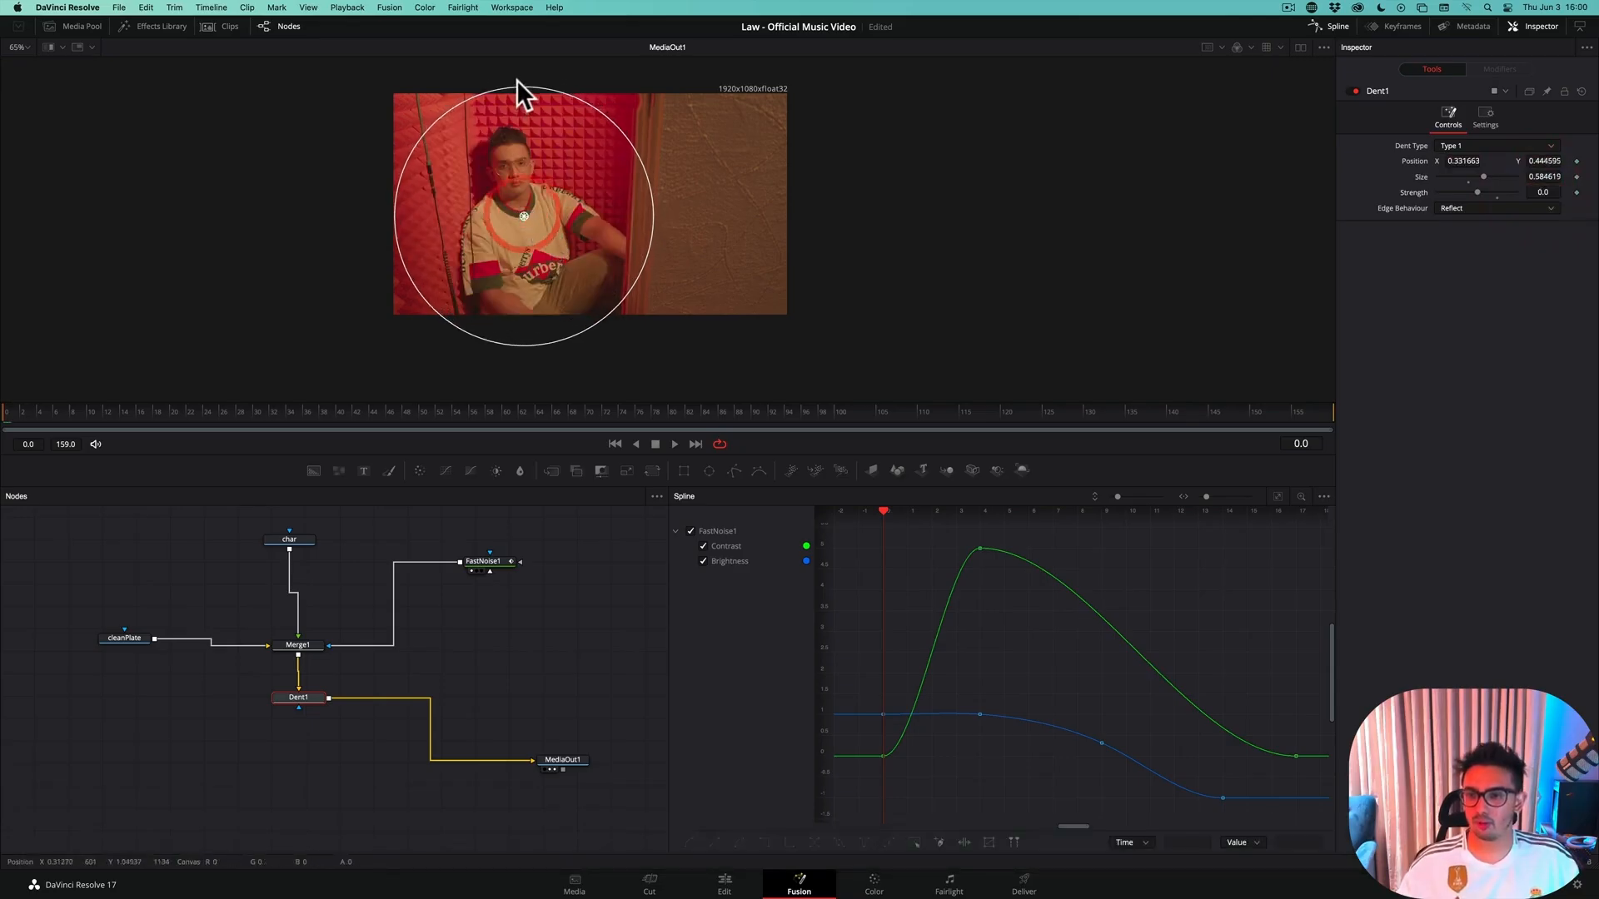
pyautogui.moveTo(516, 78); pyautogui.dragTo(510, 110)
pyautogui.moveTo(523, 218); pyautogui.dragTo(530, 221)
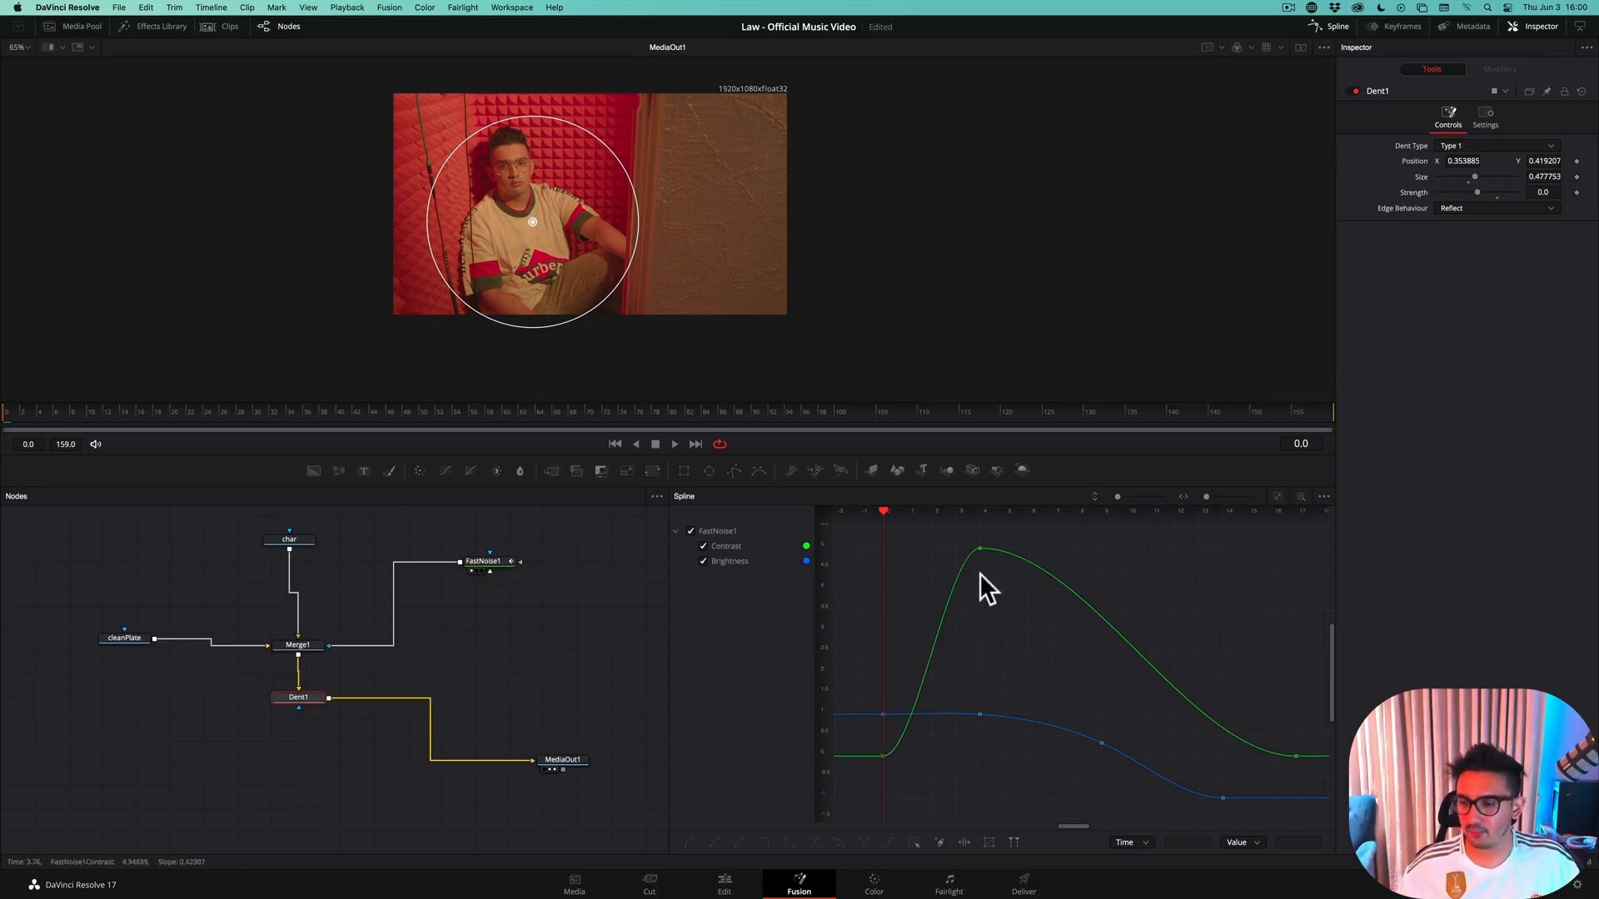
# Step forward to frame 4 and back to frame 0 to check the dissolve against the FastNoise1 curves
pyautogui.moveTo(892, 510); pyautogui.dragTo(1021, 513)
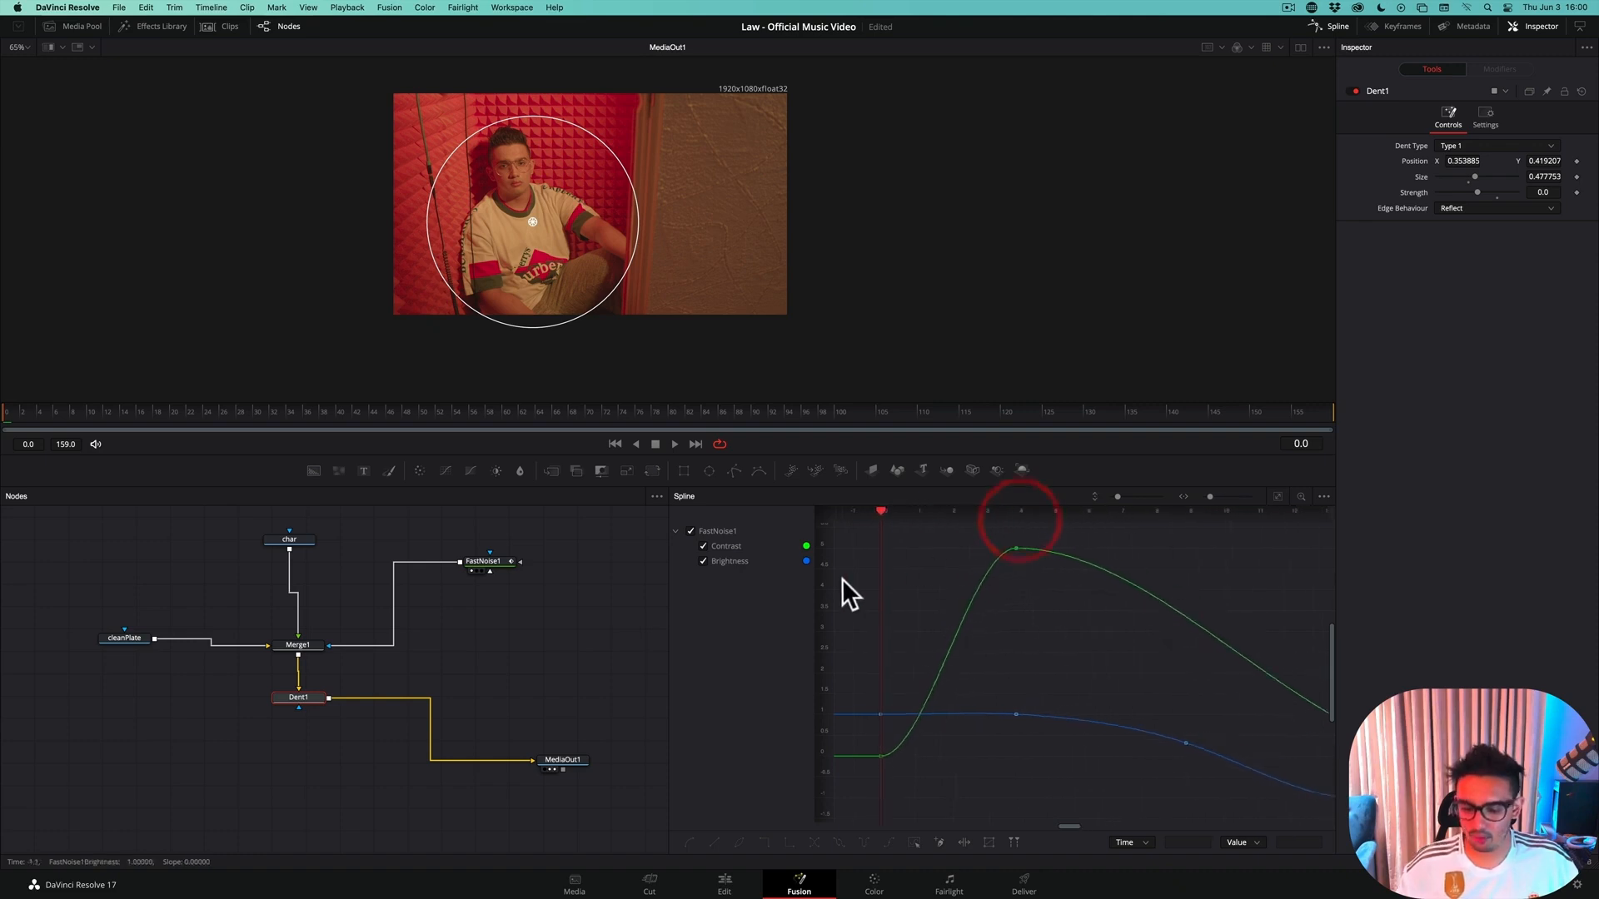
pyautogui.press('Right')
pyautogui.press('Right')
pyautogui.press('Right')
pyautogui.press('Right')
pyautogui.press('Left')
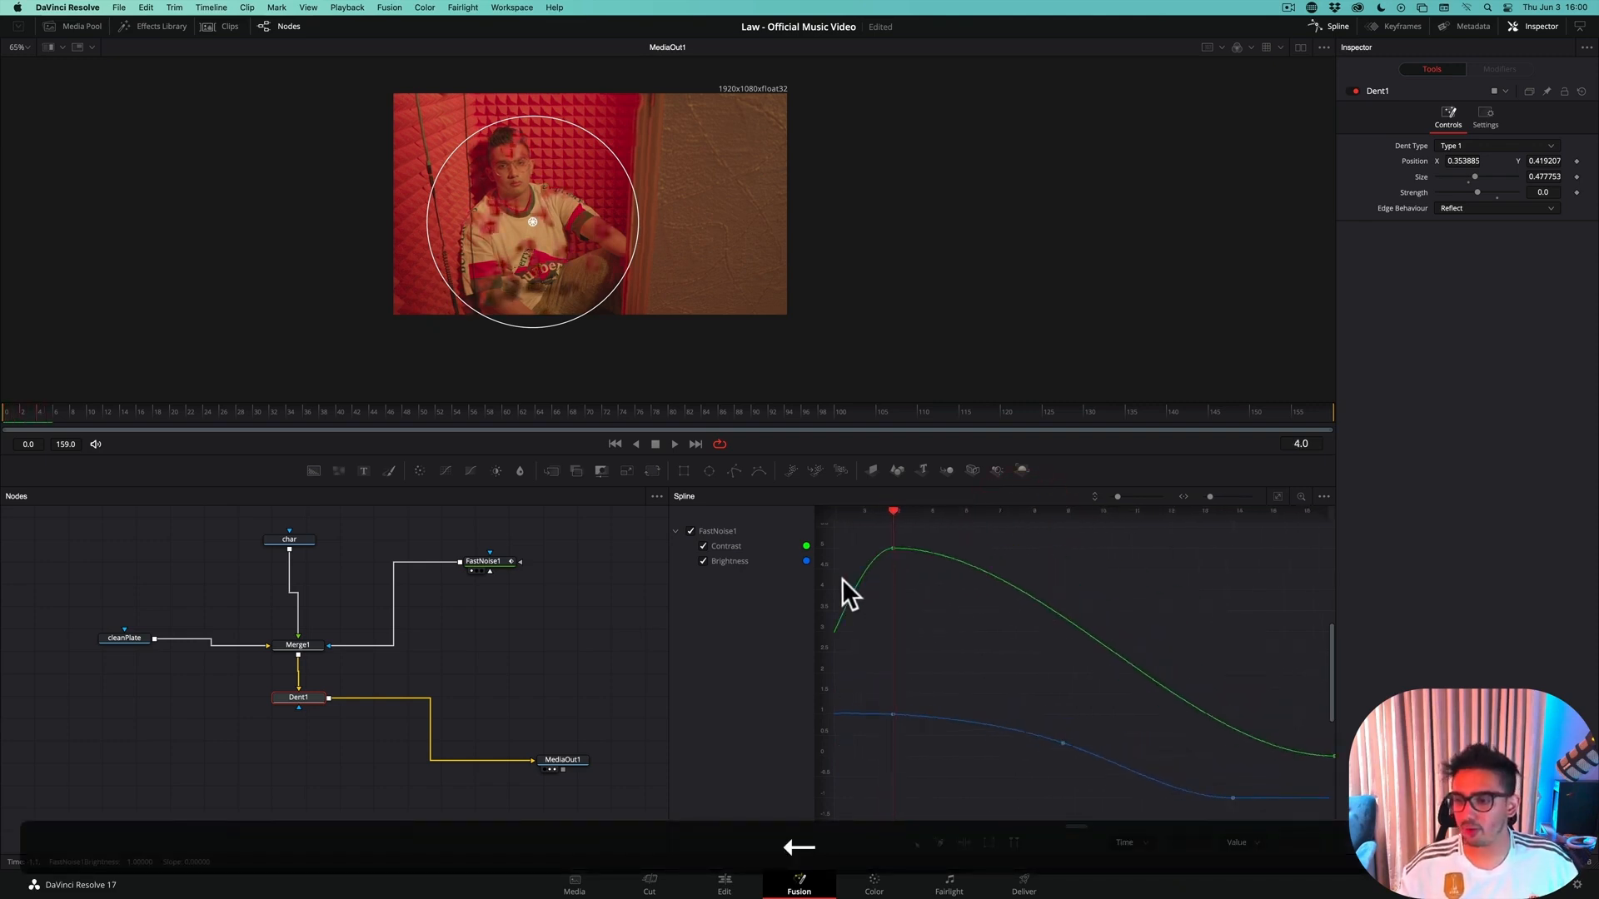
pyautogui.press('Left')
pyautogui.press('Left')
pyautogui.press('Left')
pyautogui.press('Left')
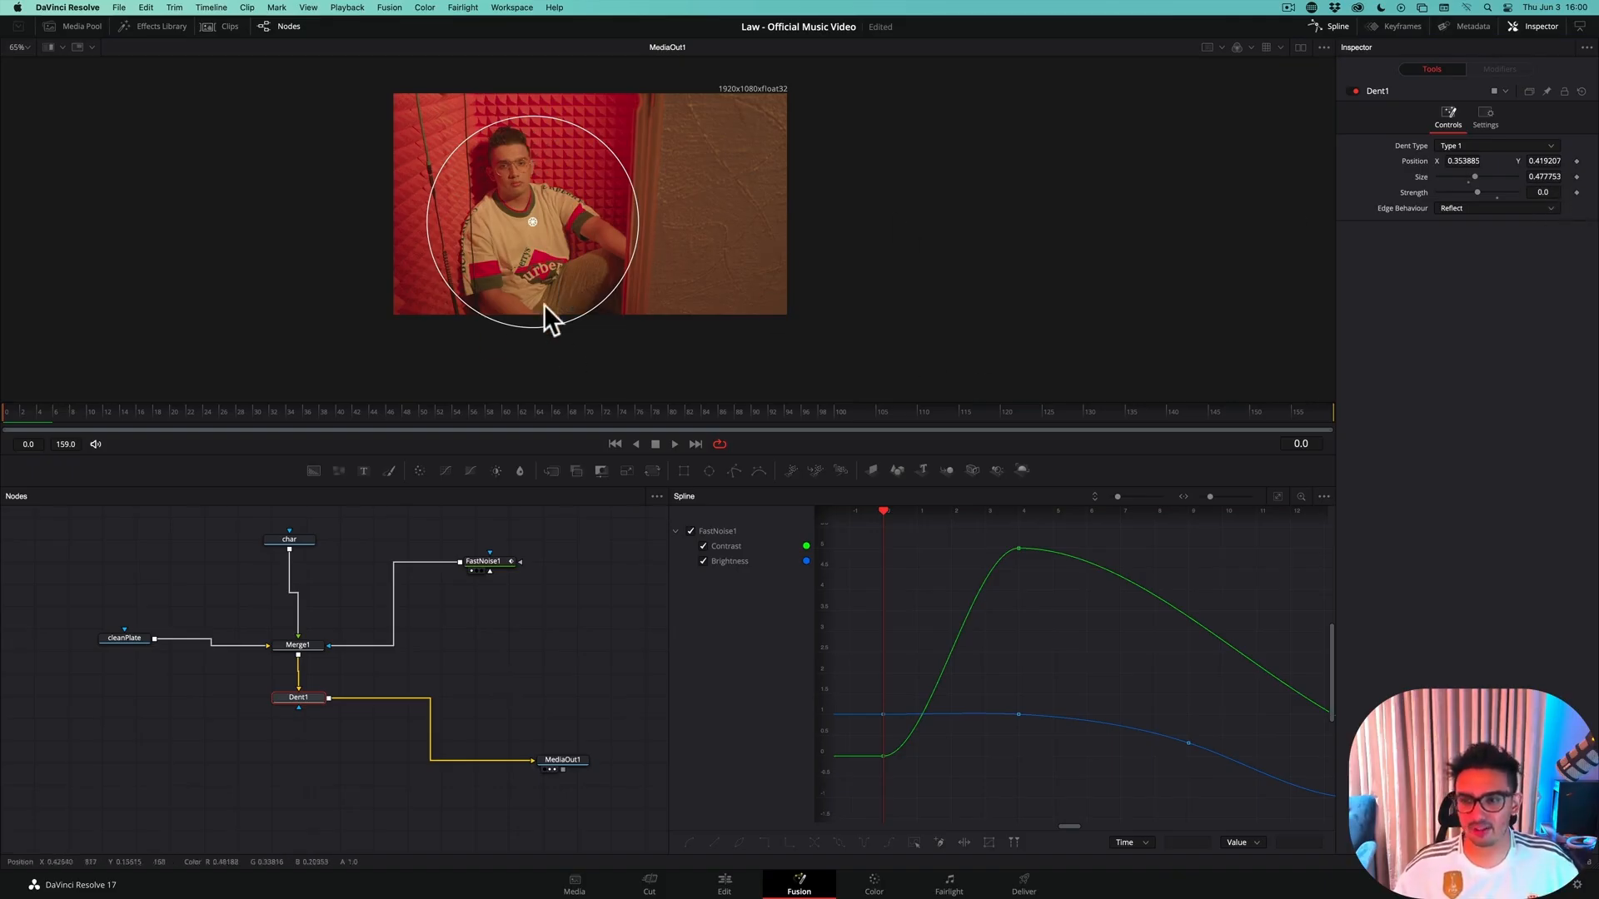
# Save the project and add a keyframe for Dent1's Strength at frame 0
pyautogui.press('super')
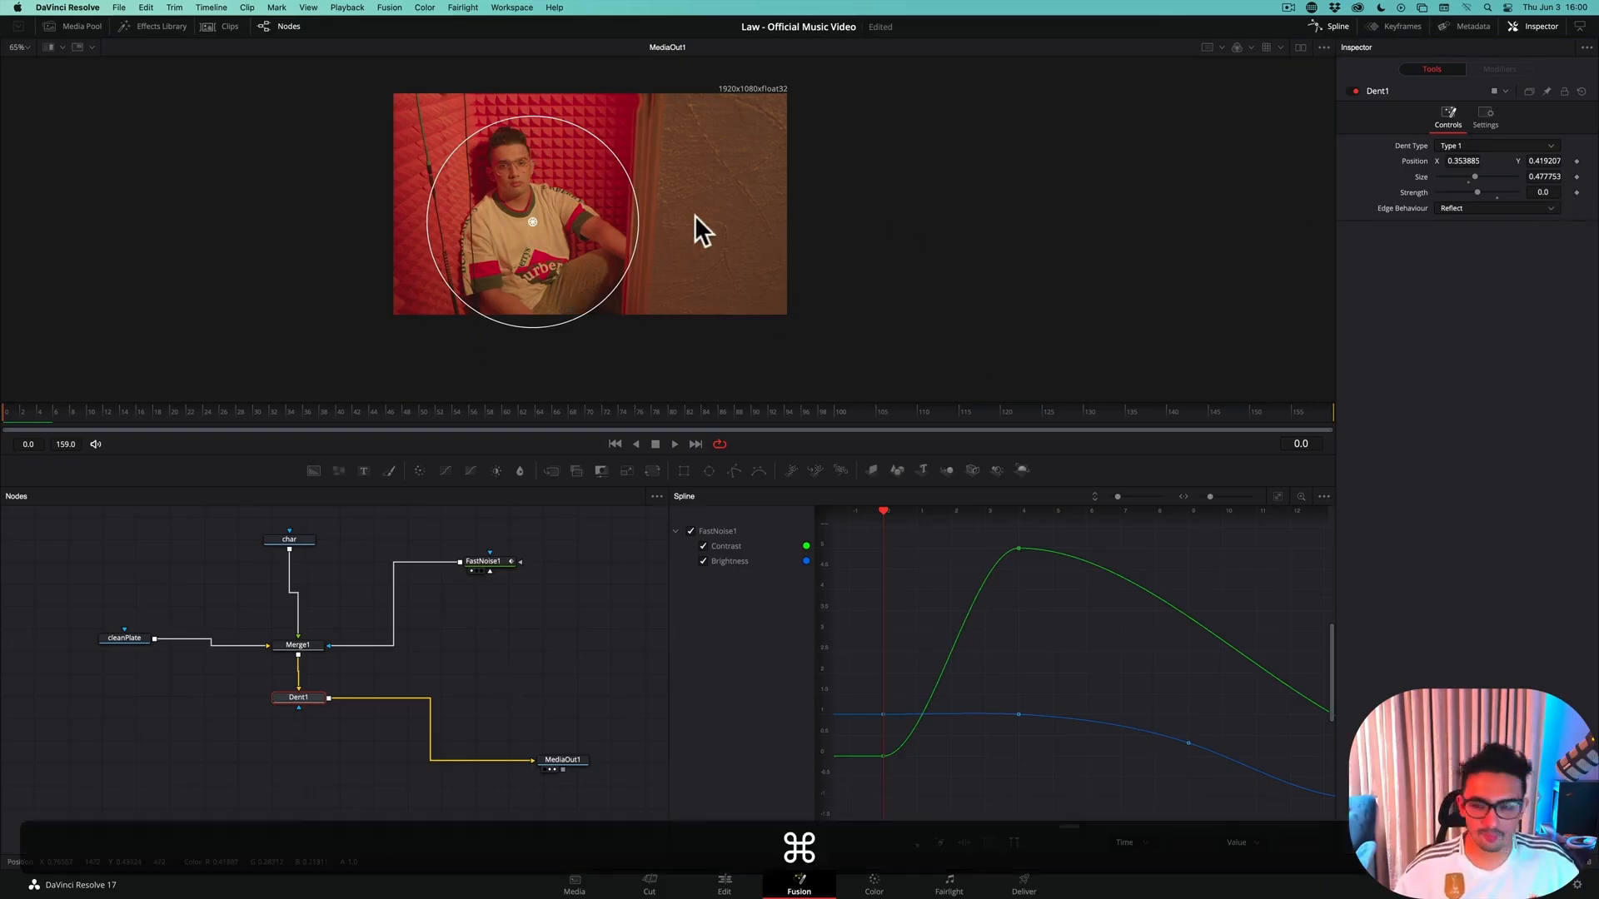
pyautogui.press('super+s')
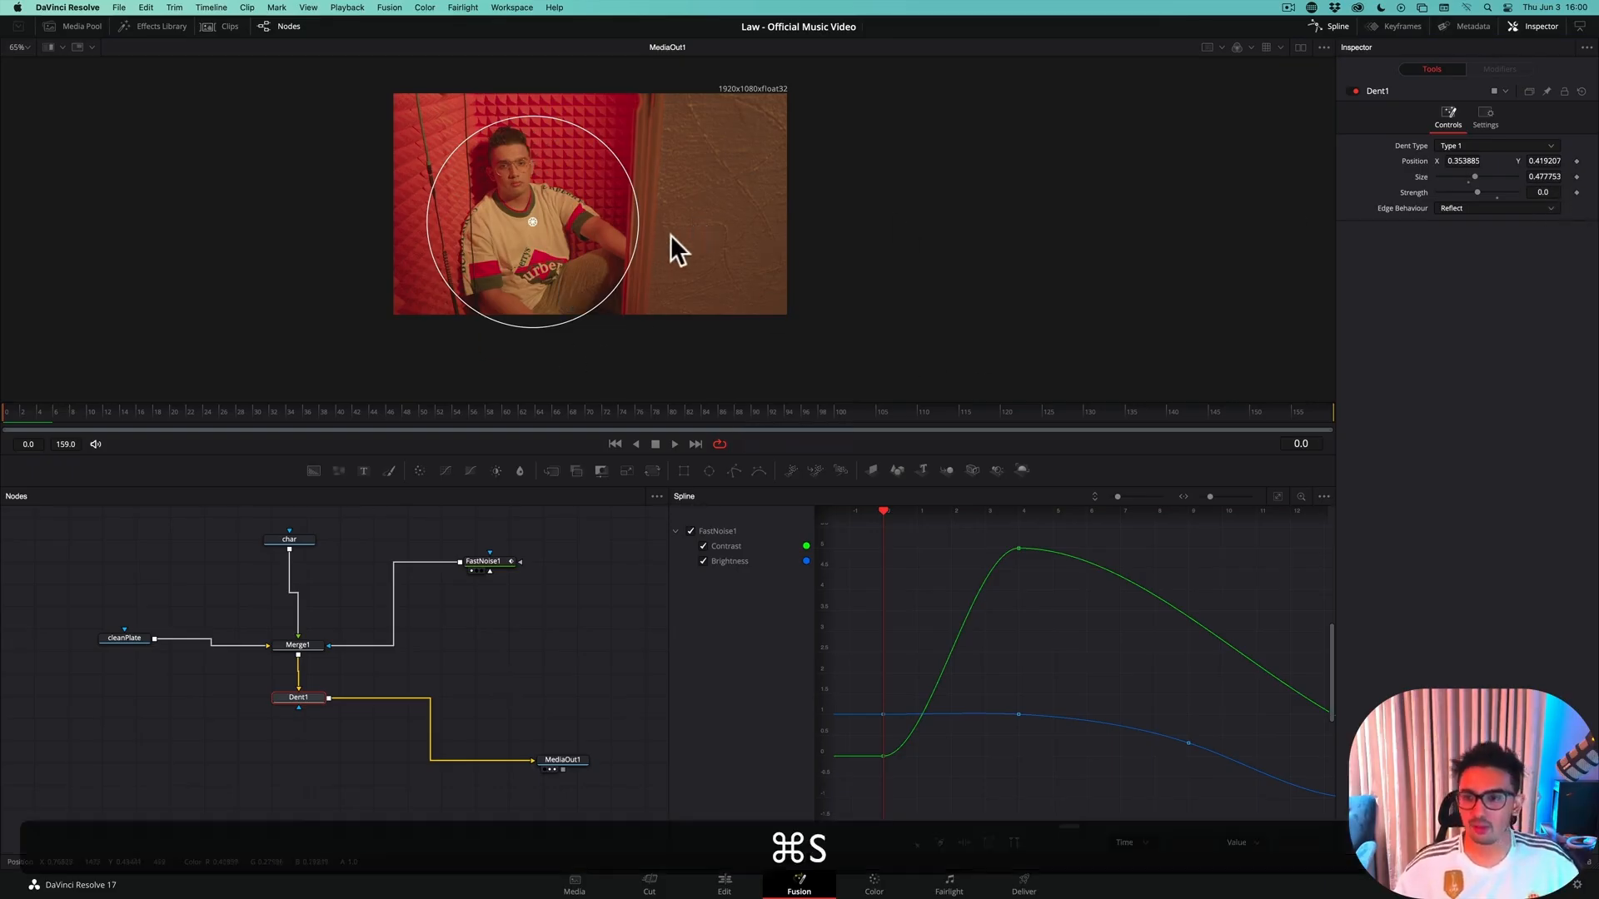
pyautogui.click(1577, 192)
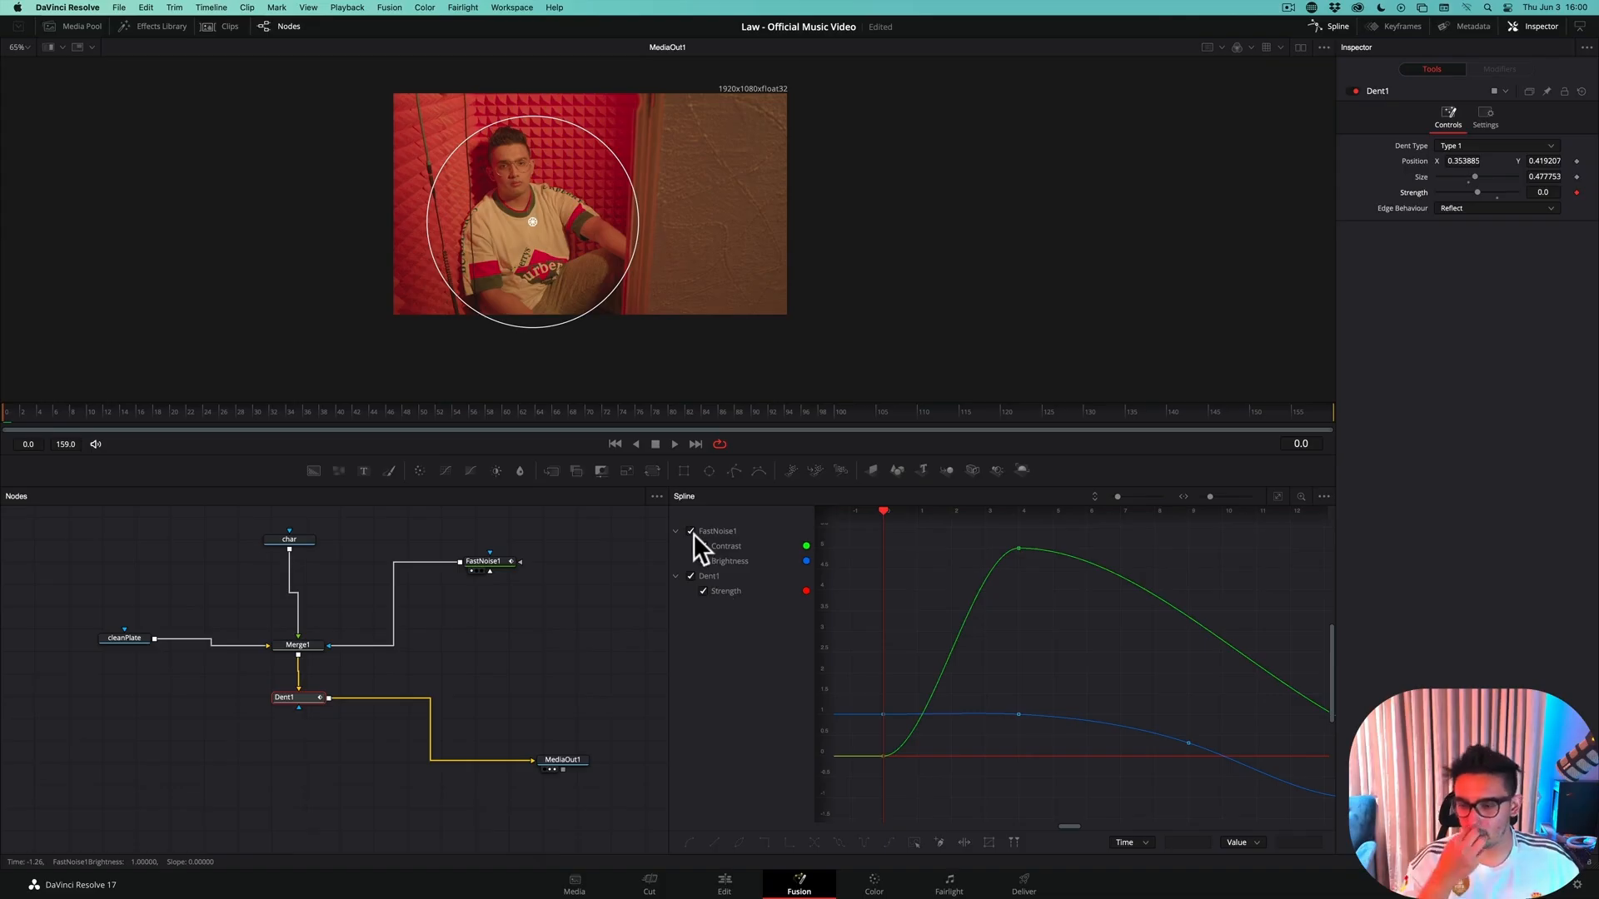
# Keyframe Dent1's Strength at -0.05 on frame 4
pyautogui.press('space')
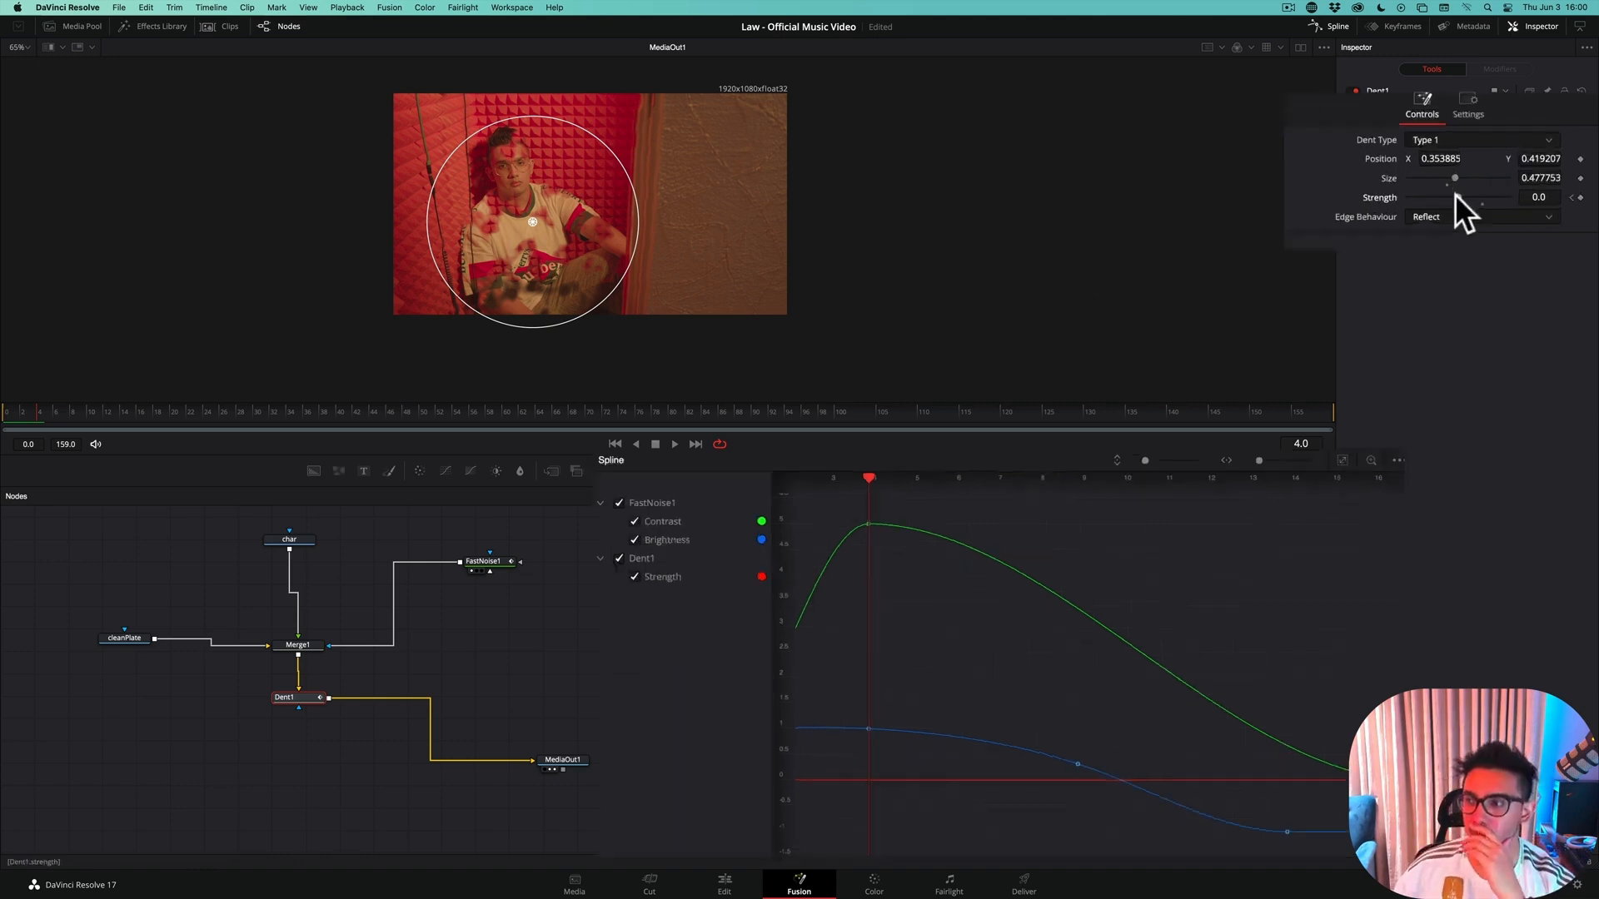
pyautogui.moveTo(1400, 204); pyautogui.dragTo(1398, 205)
pyautogui.click(1399, 206)
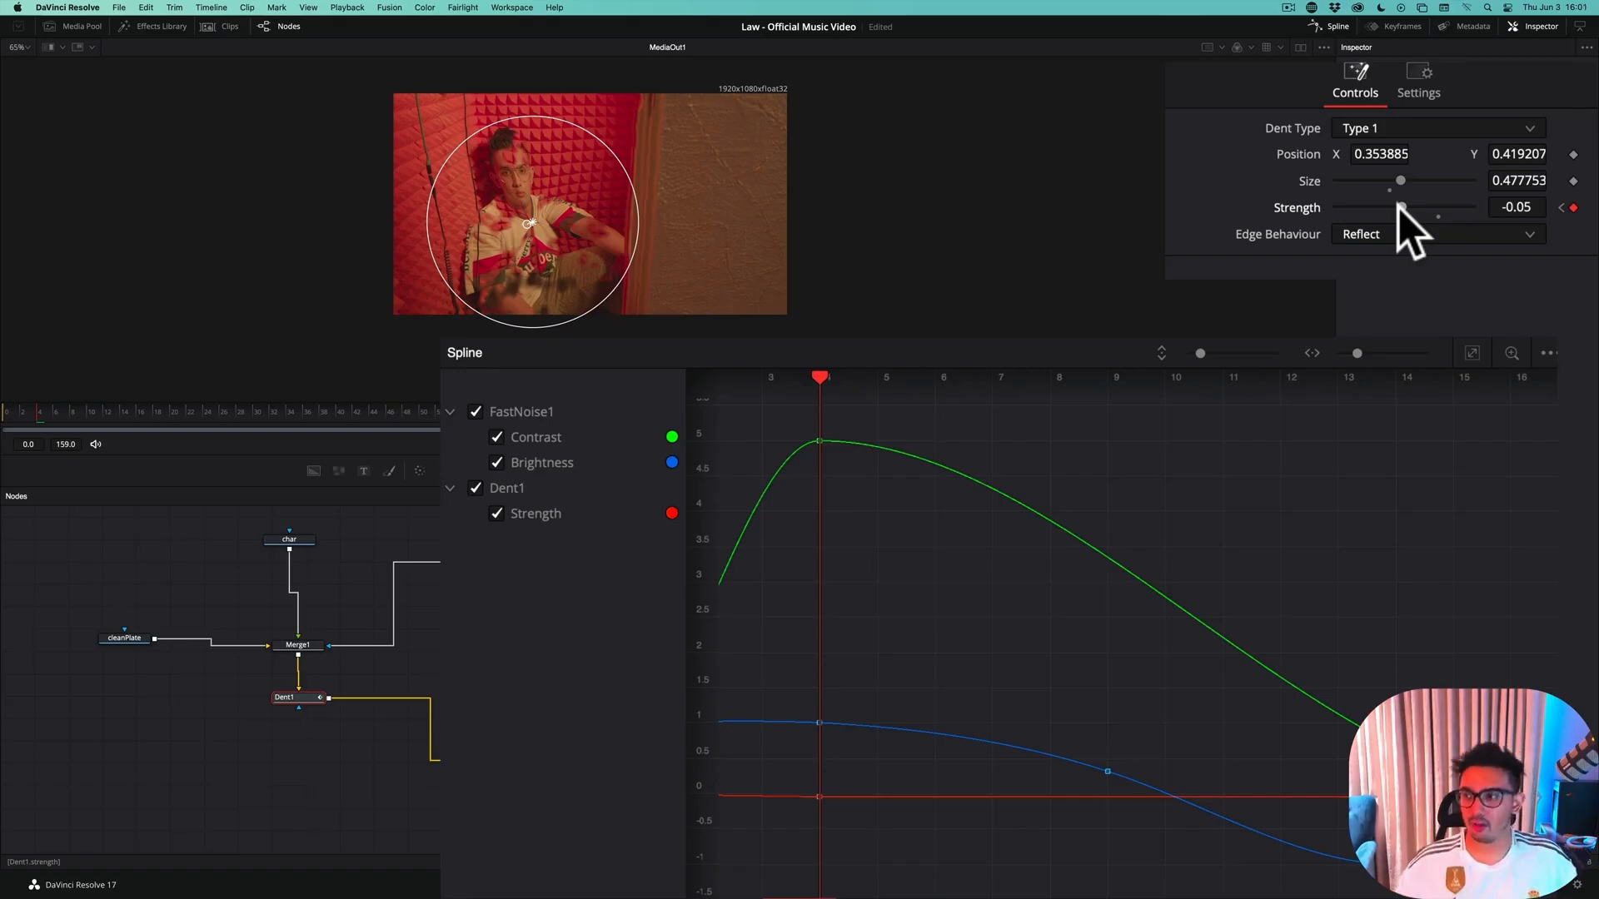
pyautogui.moveTo(1399, 208); pyautogui.dragTo(1385, 208)
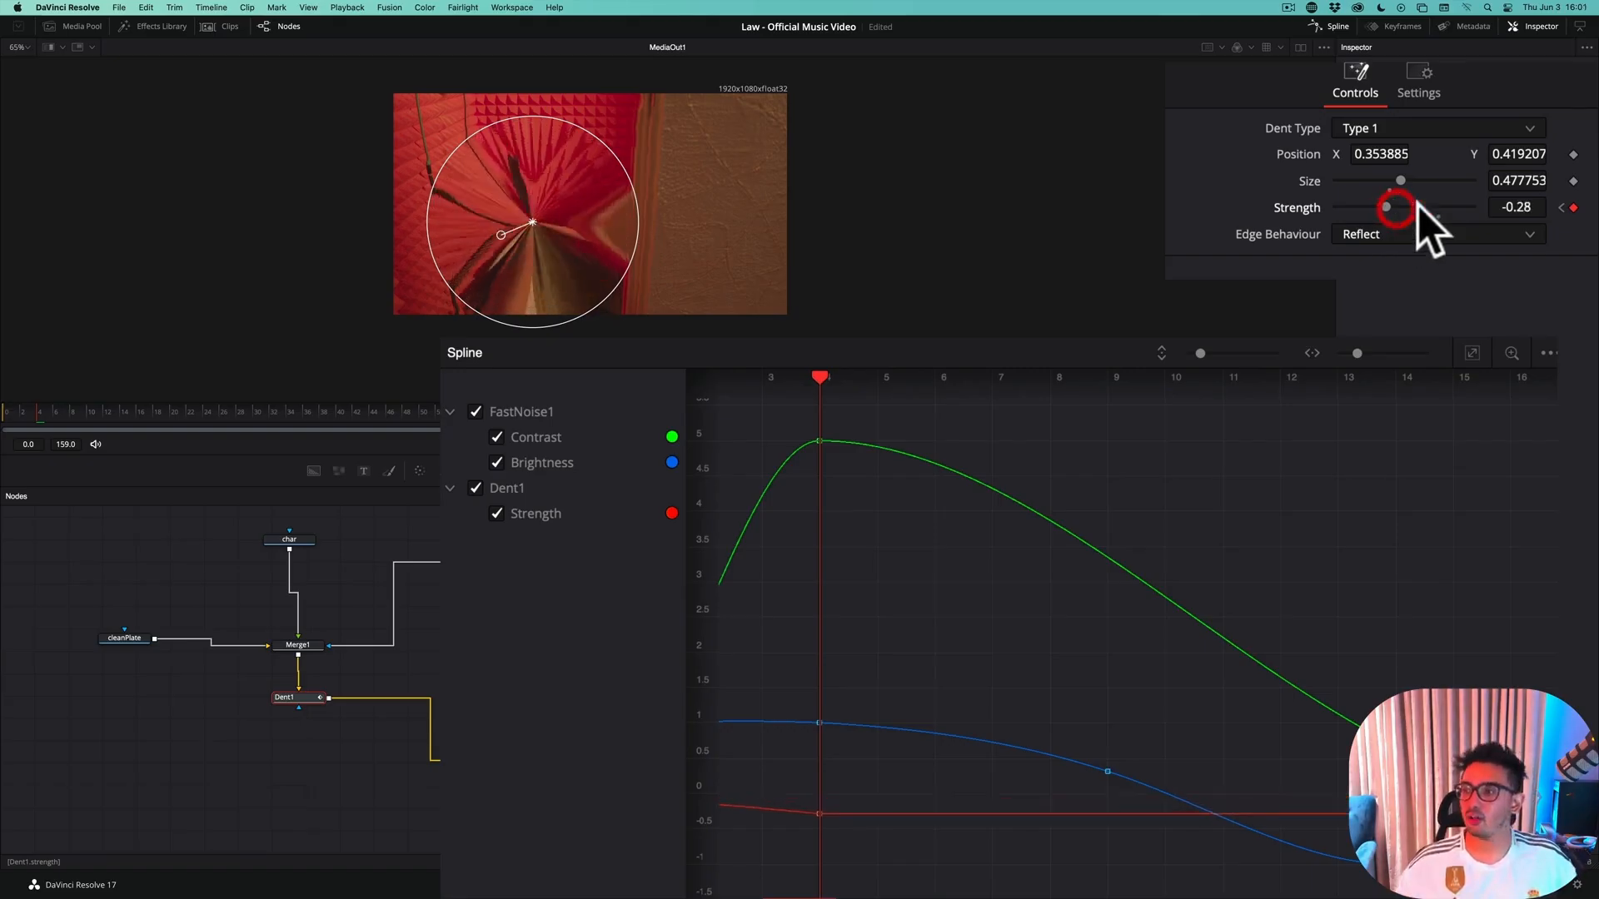
pyautogui.click(1517, 207)
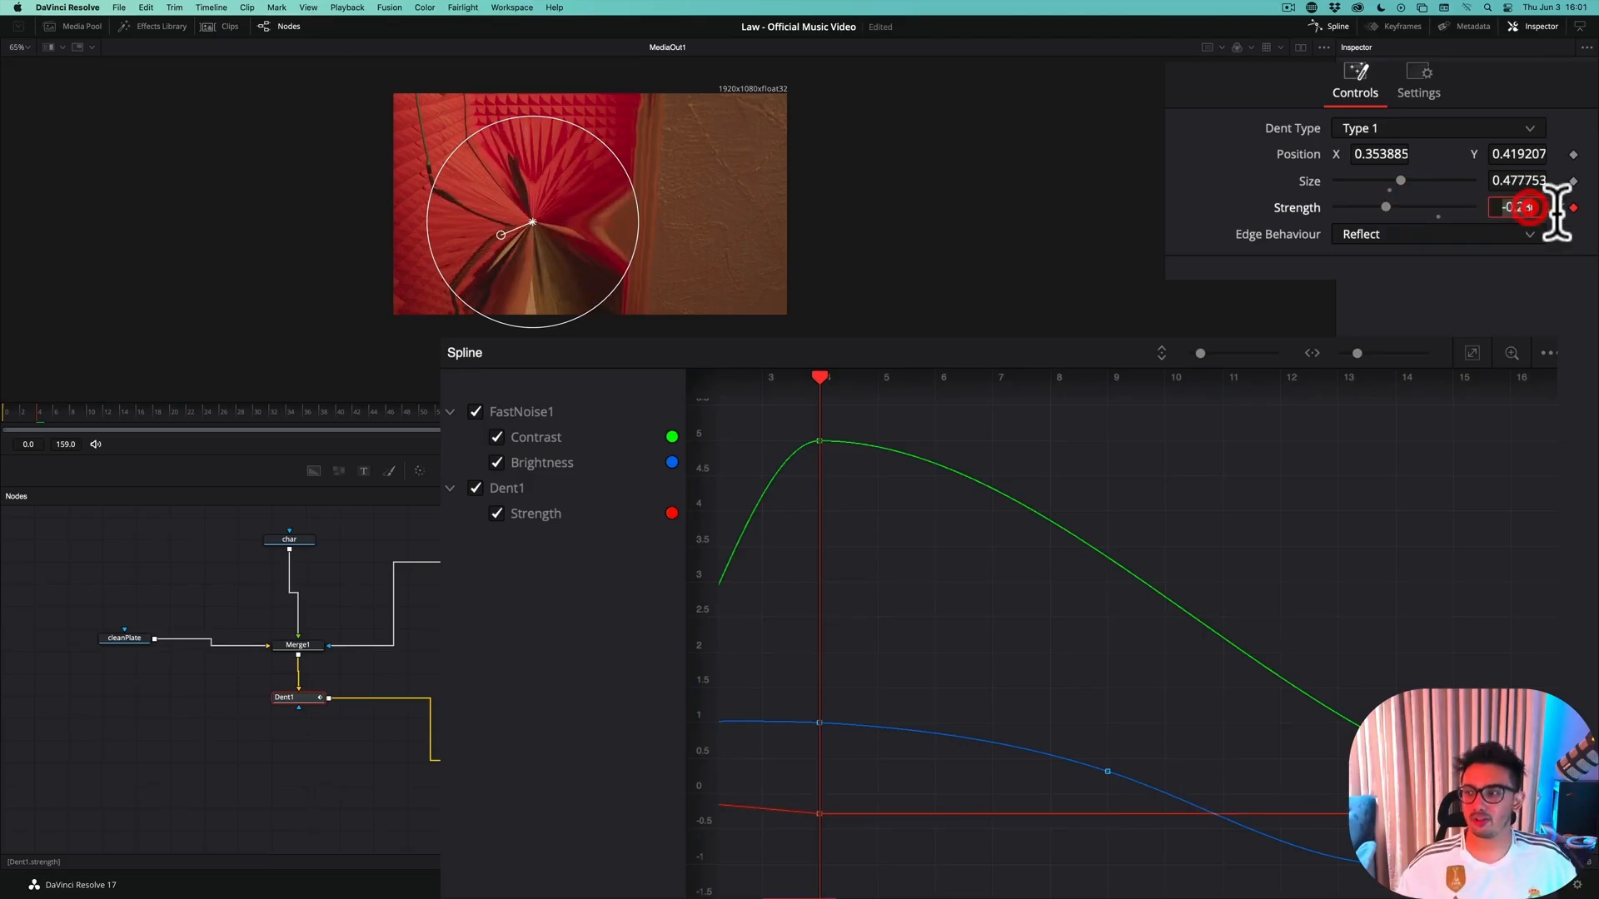
pyautogui.write('-0.05')
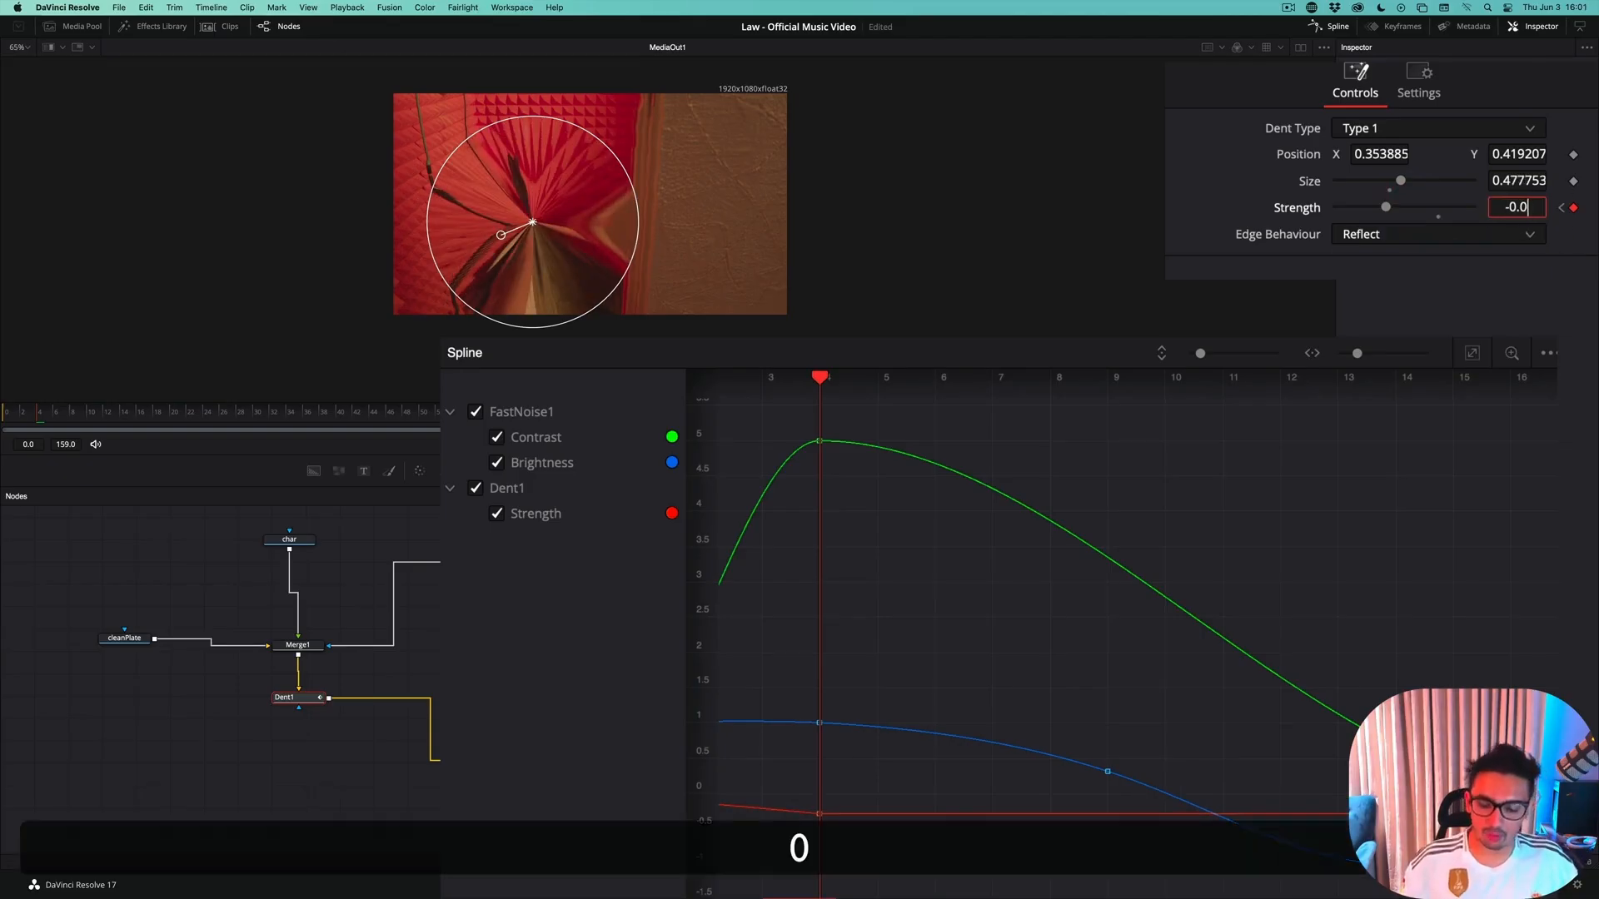
pyautogui.press('Tab')
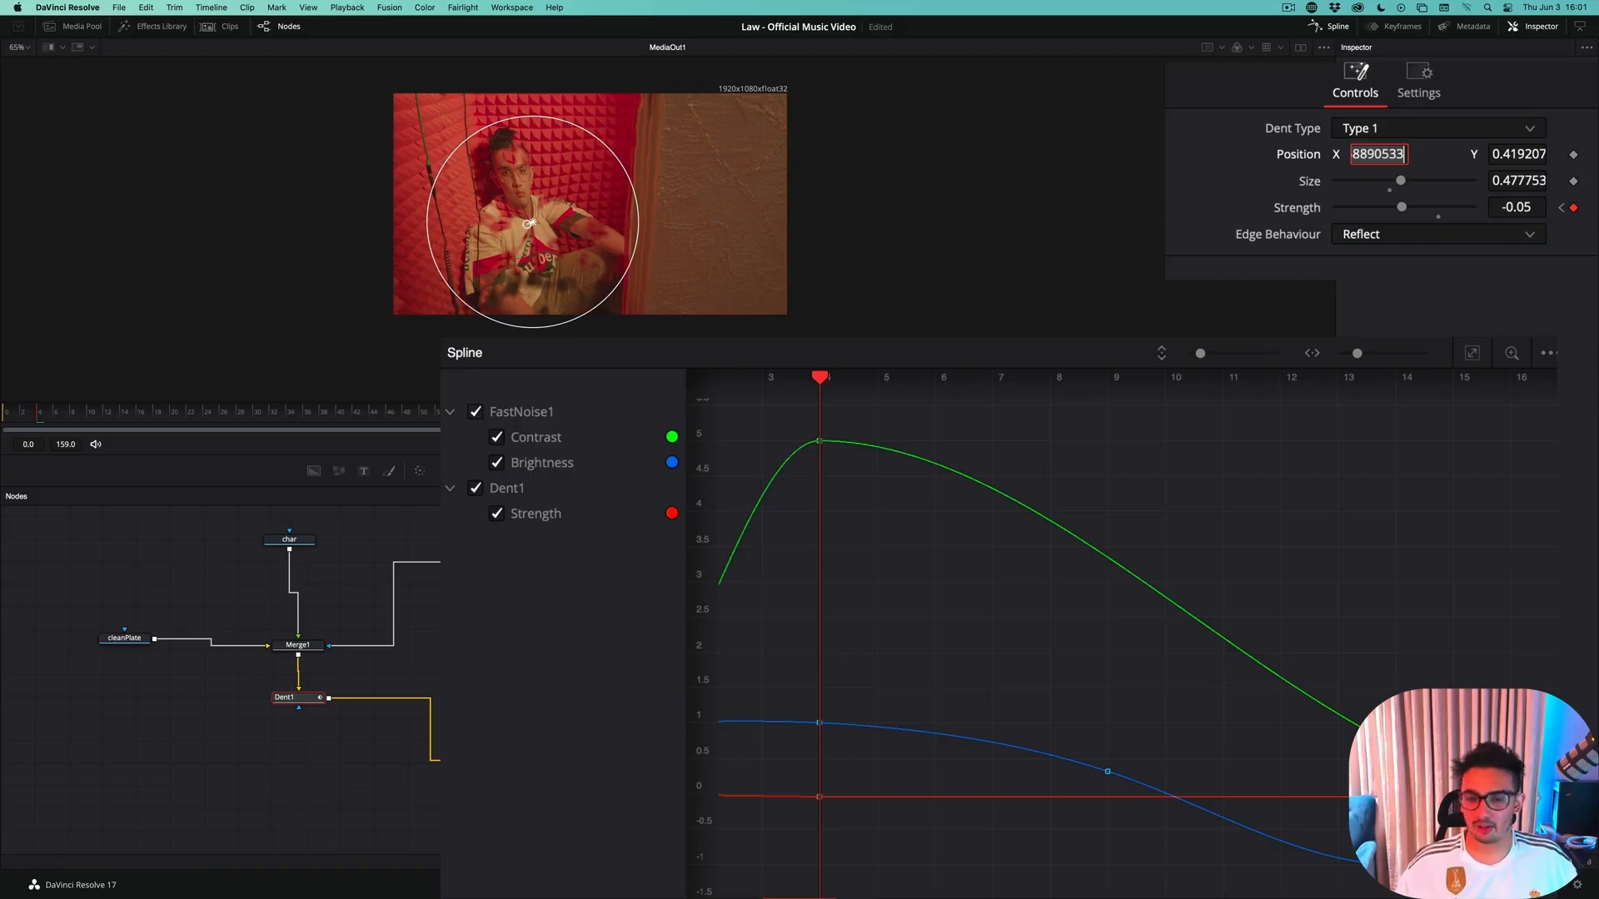
# Step back to frame 0 and forward to frame 4 to check the man's distortion between the two Strength keyframes
pyautogui.press('Left')
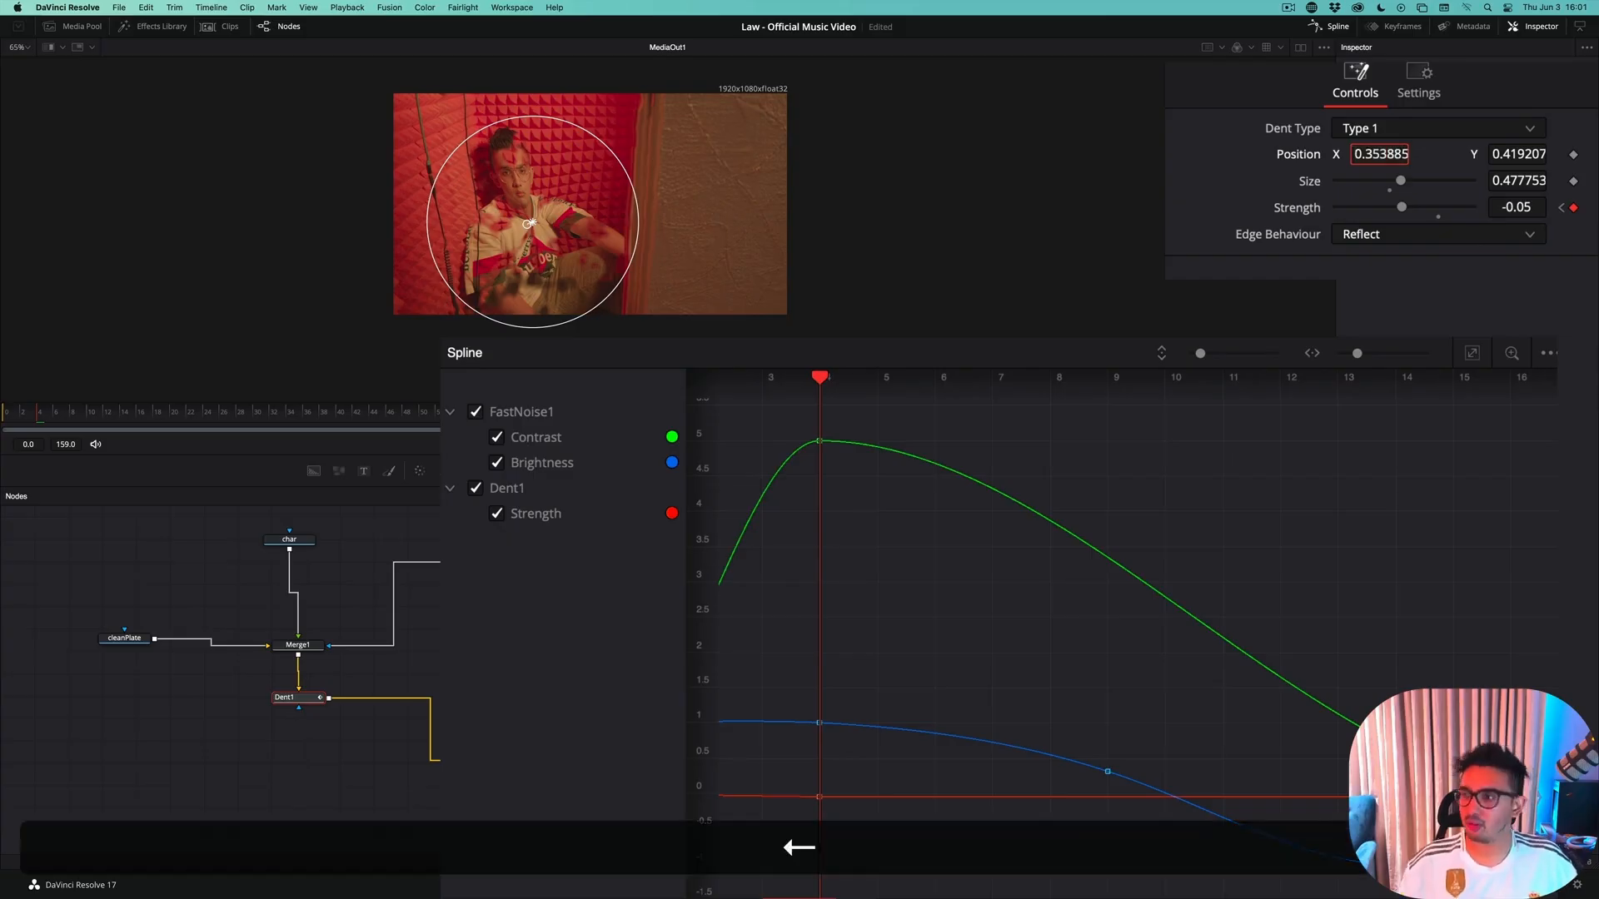
pyautogui.press('Right')
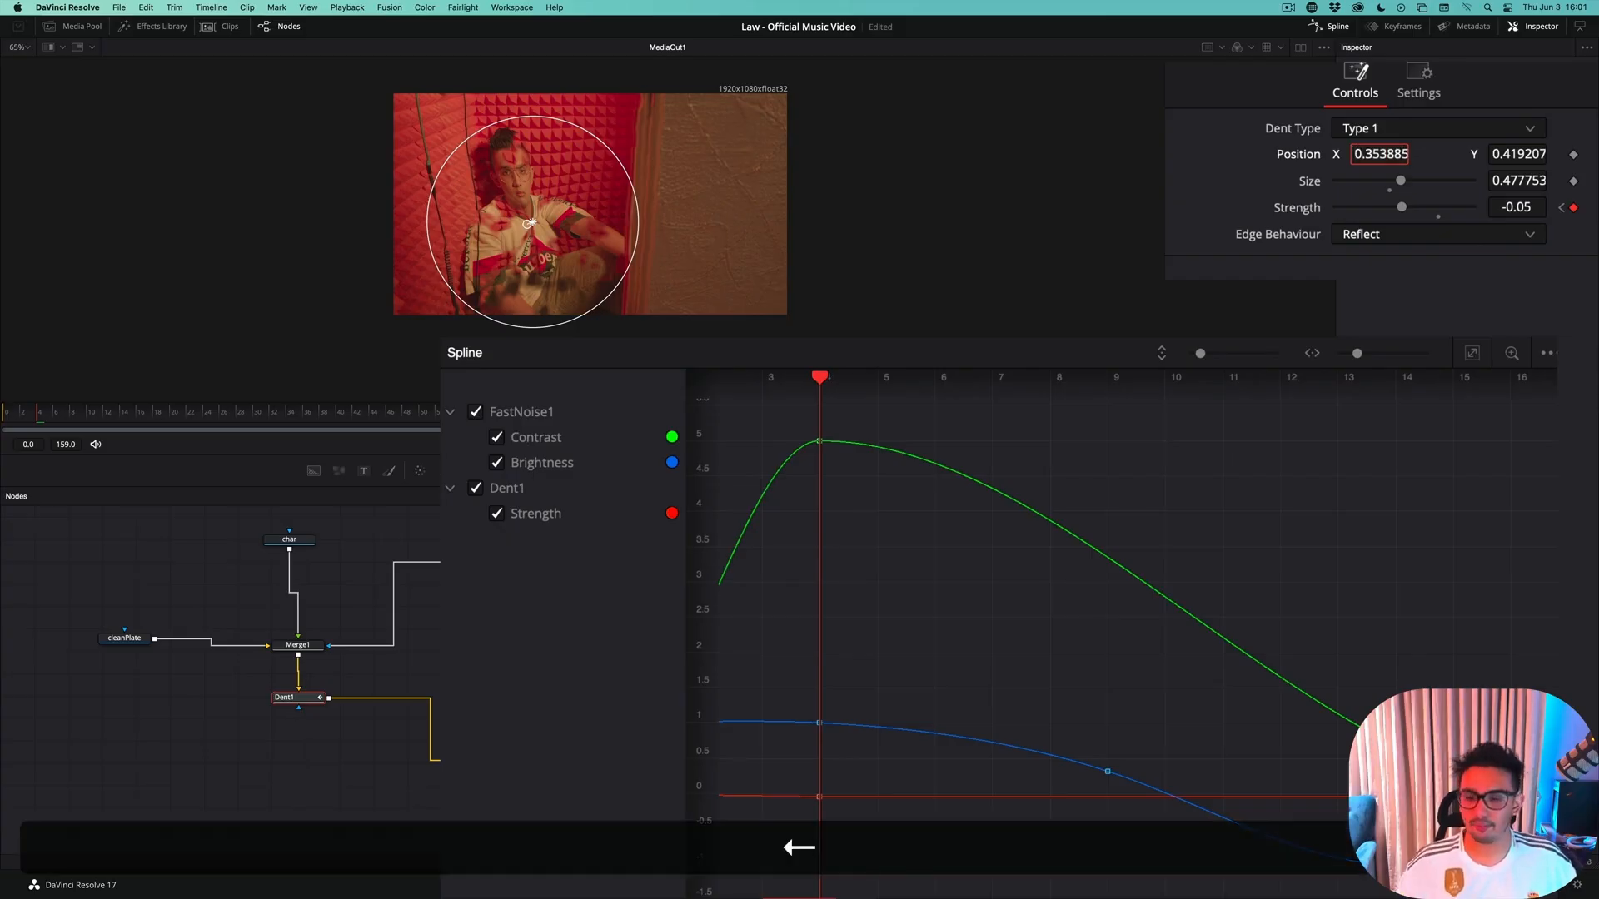
pyautogui.click(123, 562)
pyautogui.press('Left')
pyautogui.press('Left')
pyautogui.press('Left')
pyautogui.press('Left')
pyautogui.press('Left')
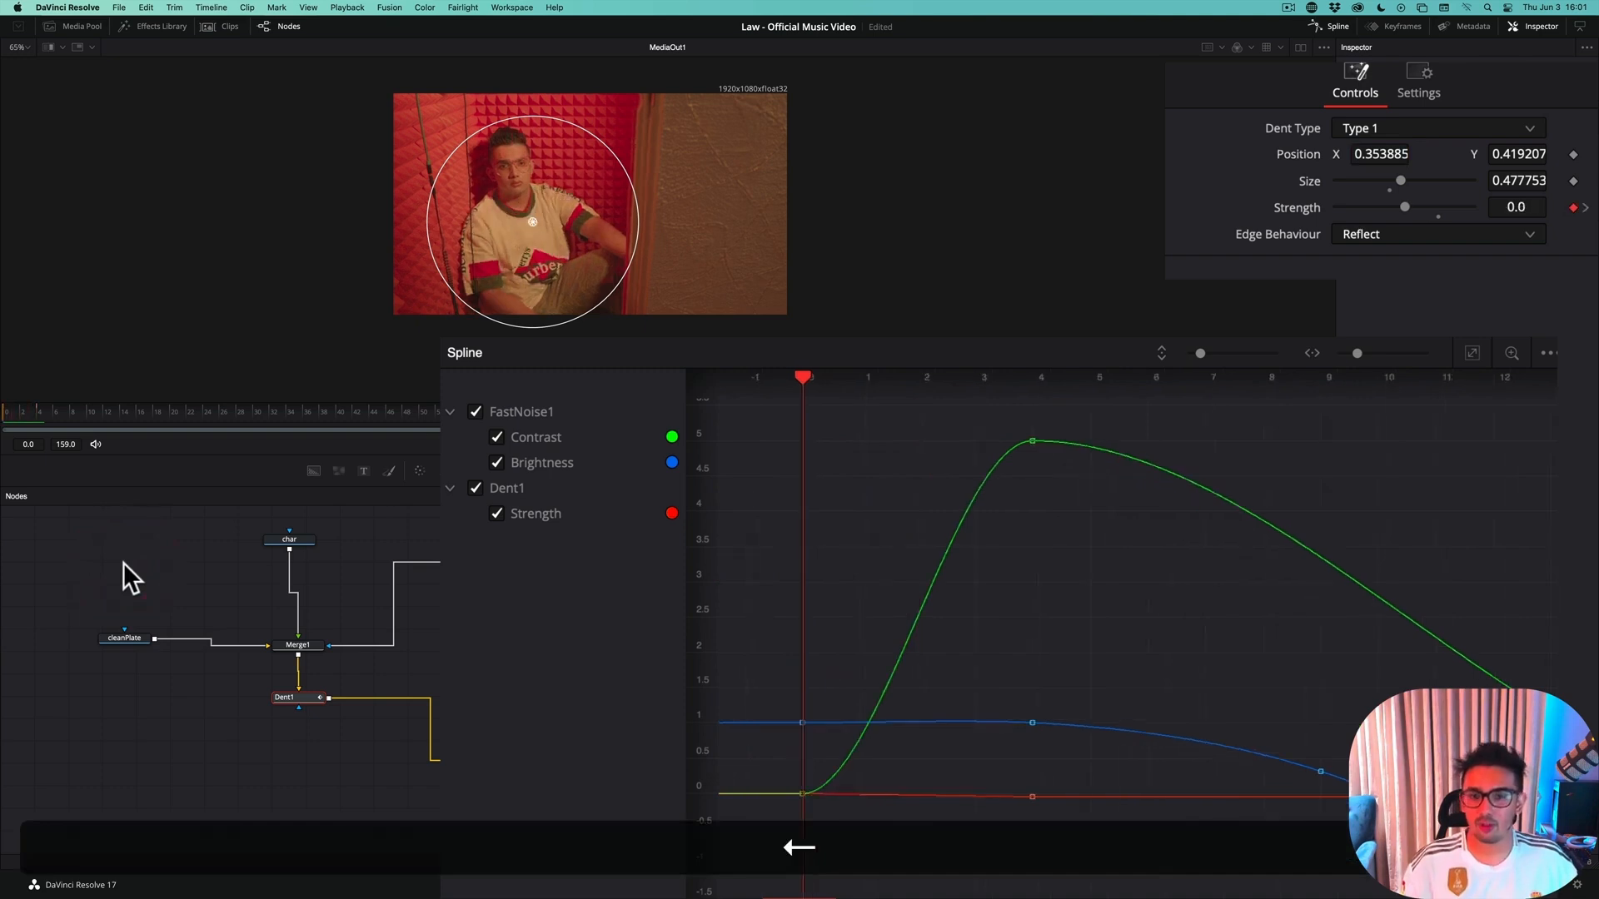
pyautogui.press('Right')
pyautogui.press('Right')
pyautogui.press('Right')
pyautogui.press('Right')
pyautogui.press('Right')
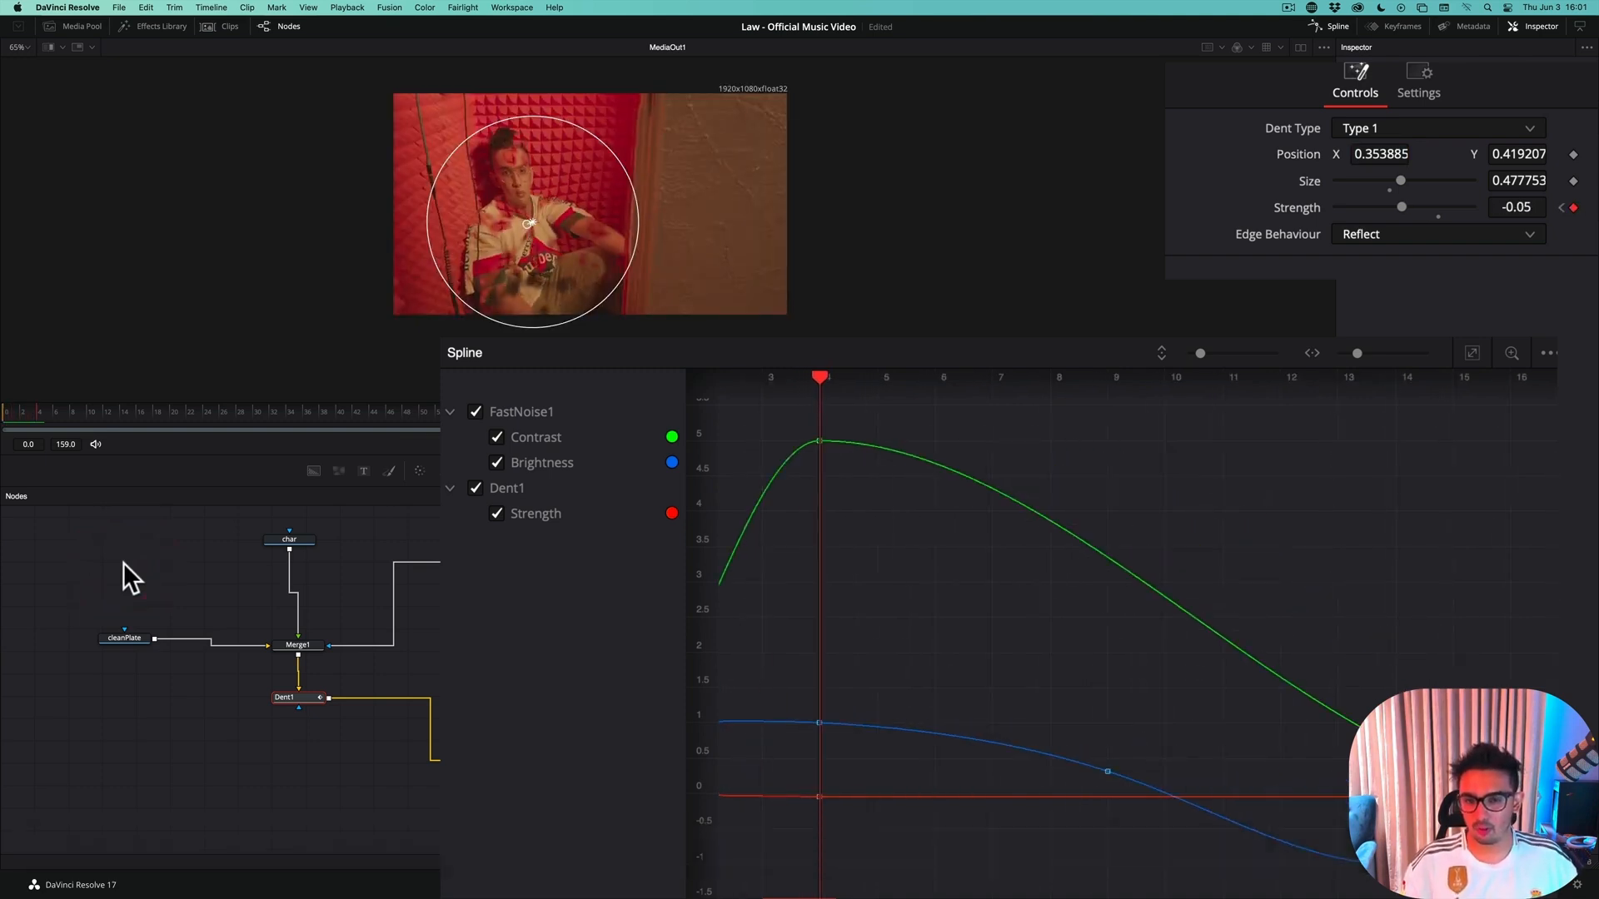
# Advance to frame 9, hide the FastNoise1 curves in the Spline editor and fit the view to Dent1's Strength curve
pyautogui.press('Right')
pyautogui.press('Right')
pyautogui.press('Right')
pyautogui.press('Right')
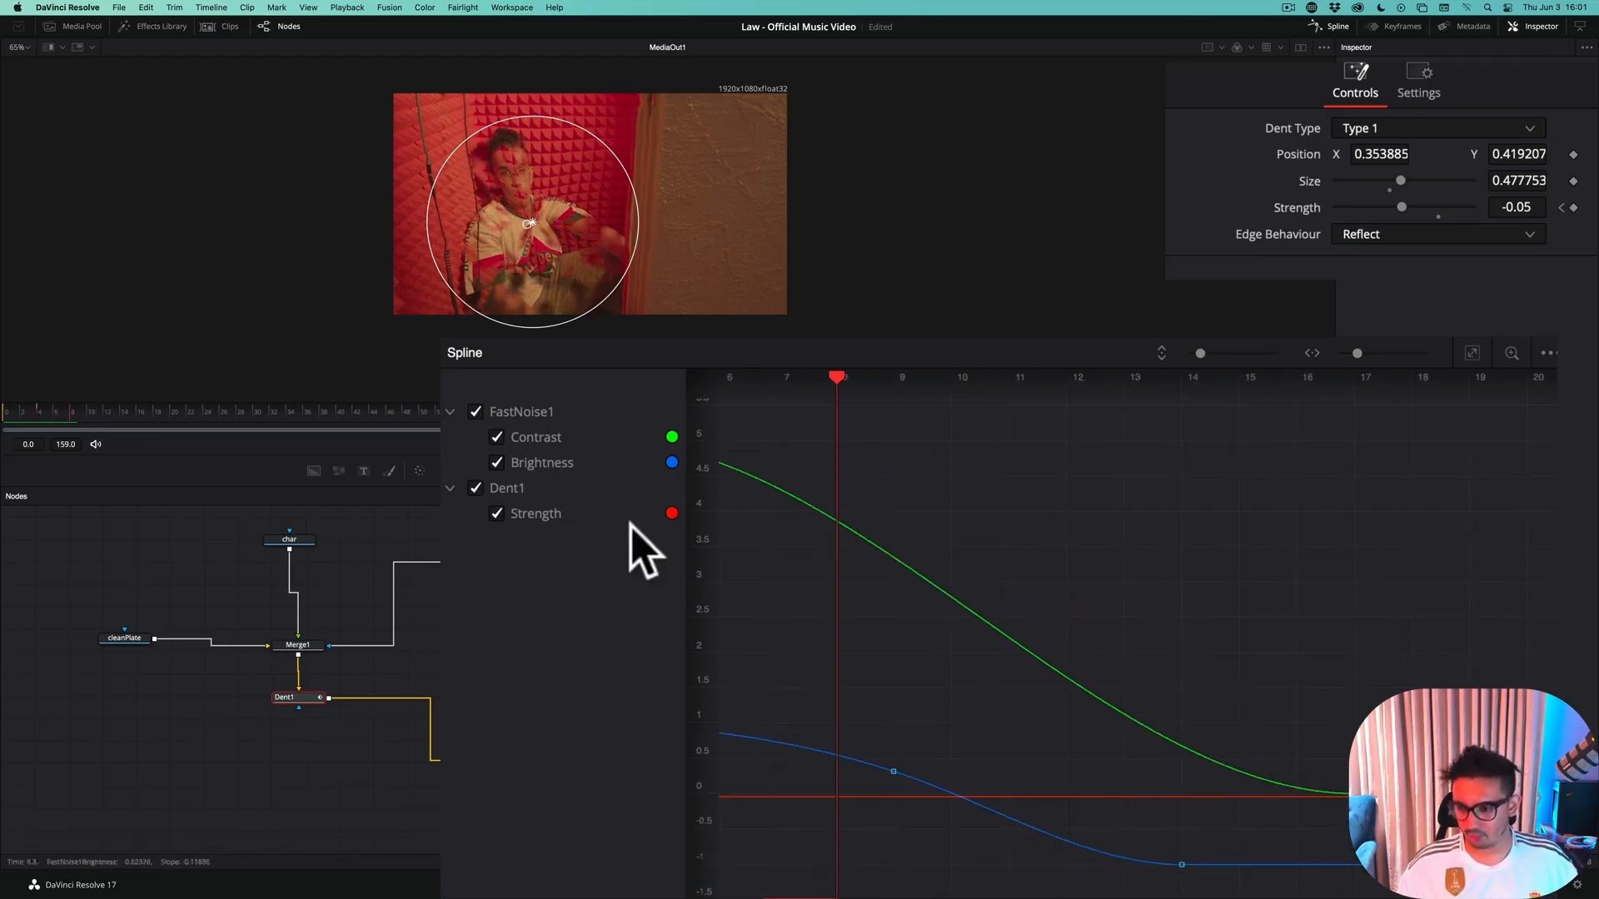
pyautogui.press('Right')
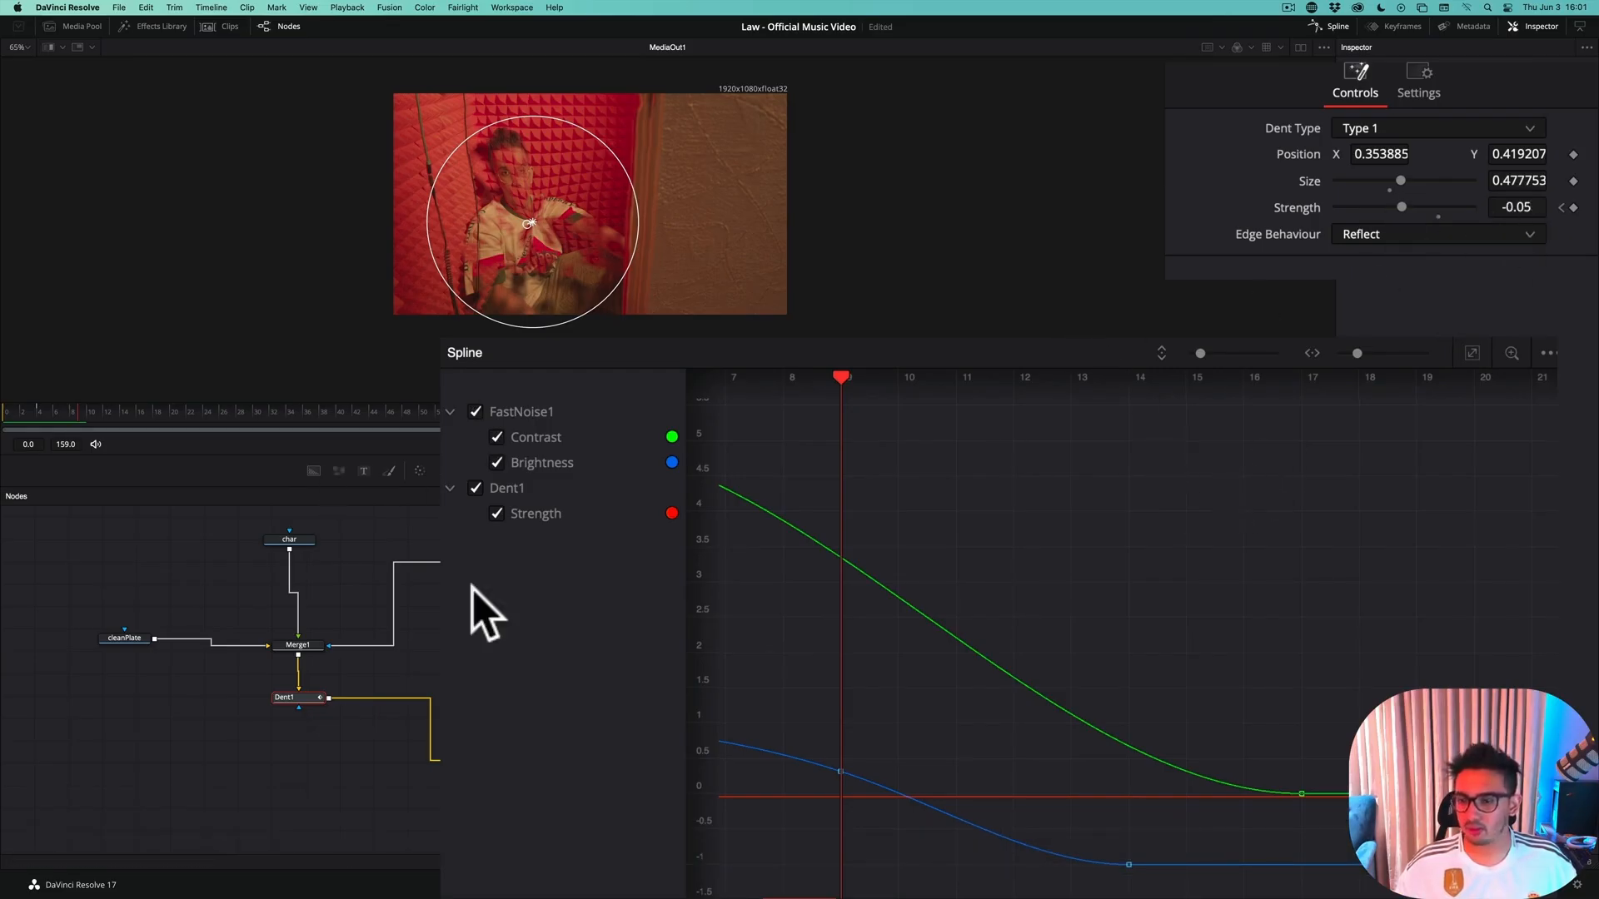
pyautogui.click(475, 412)
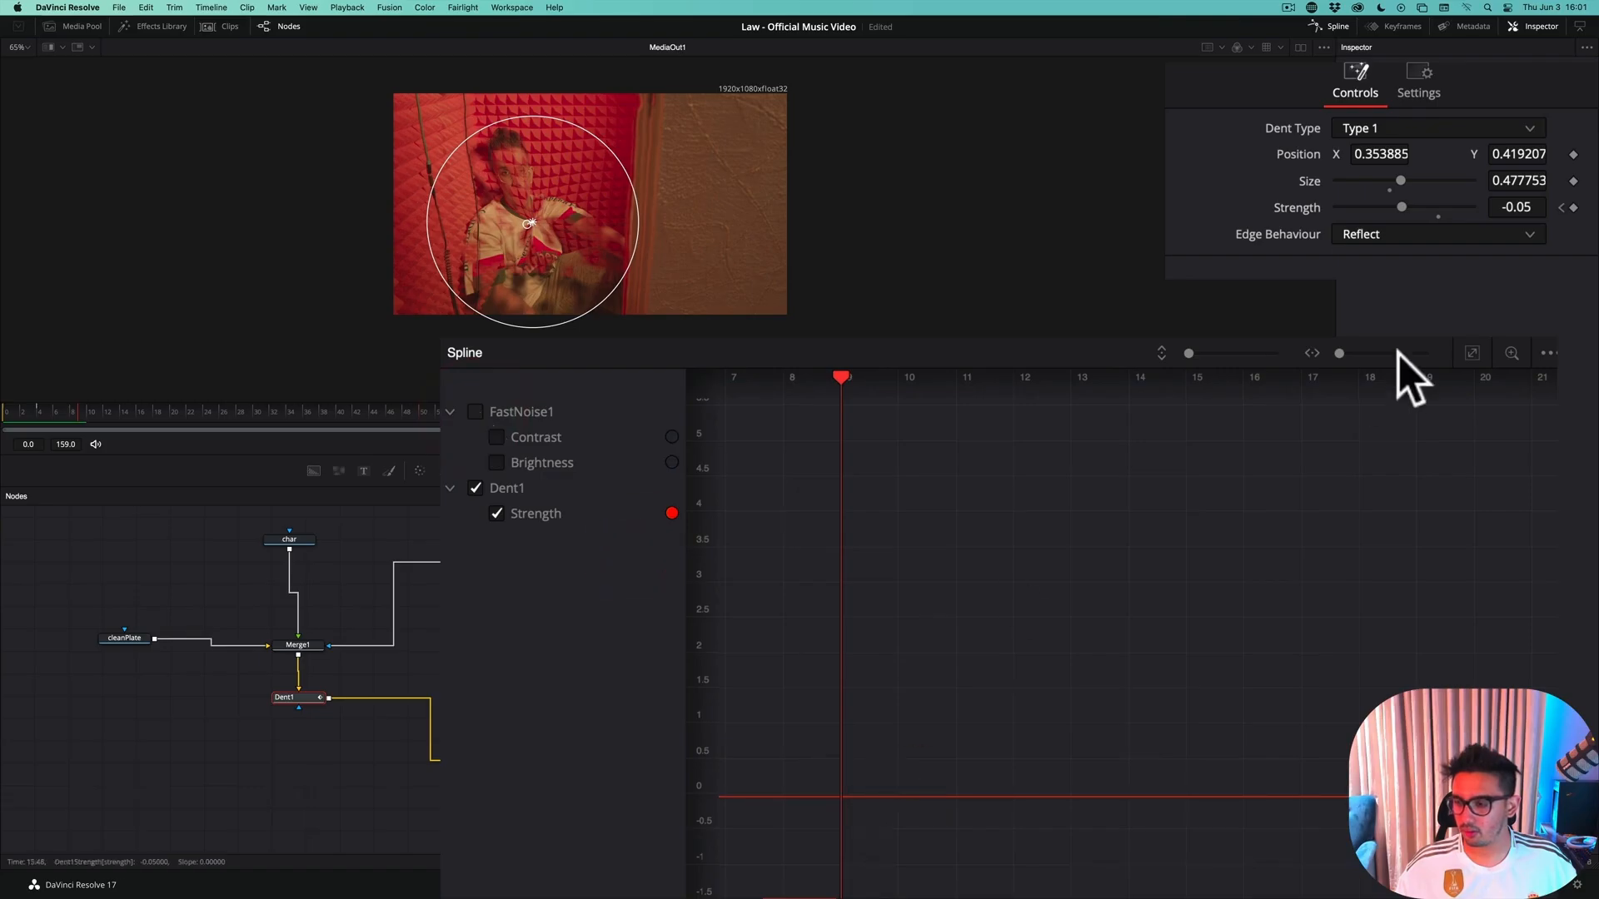
pyautogui.click(1472, 353)
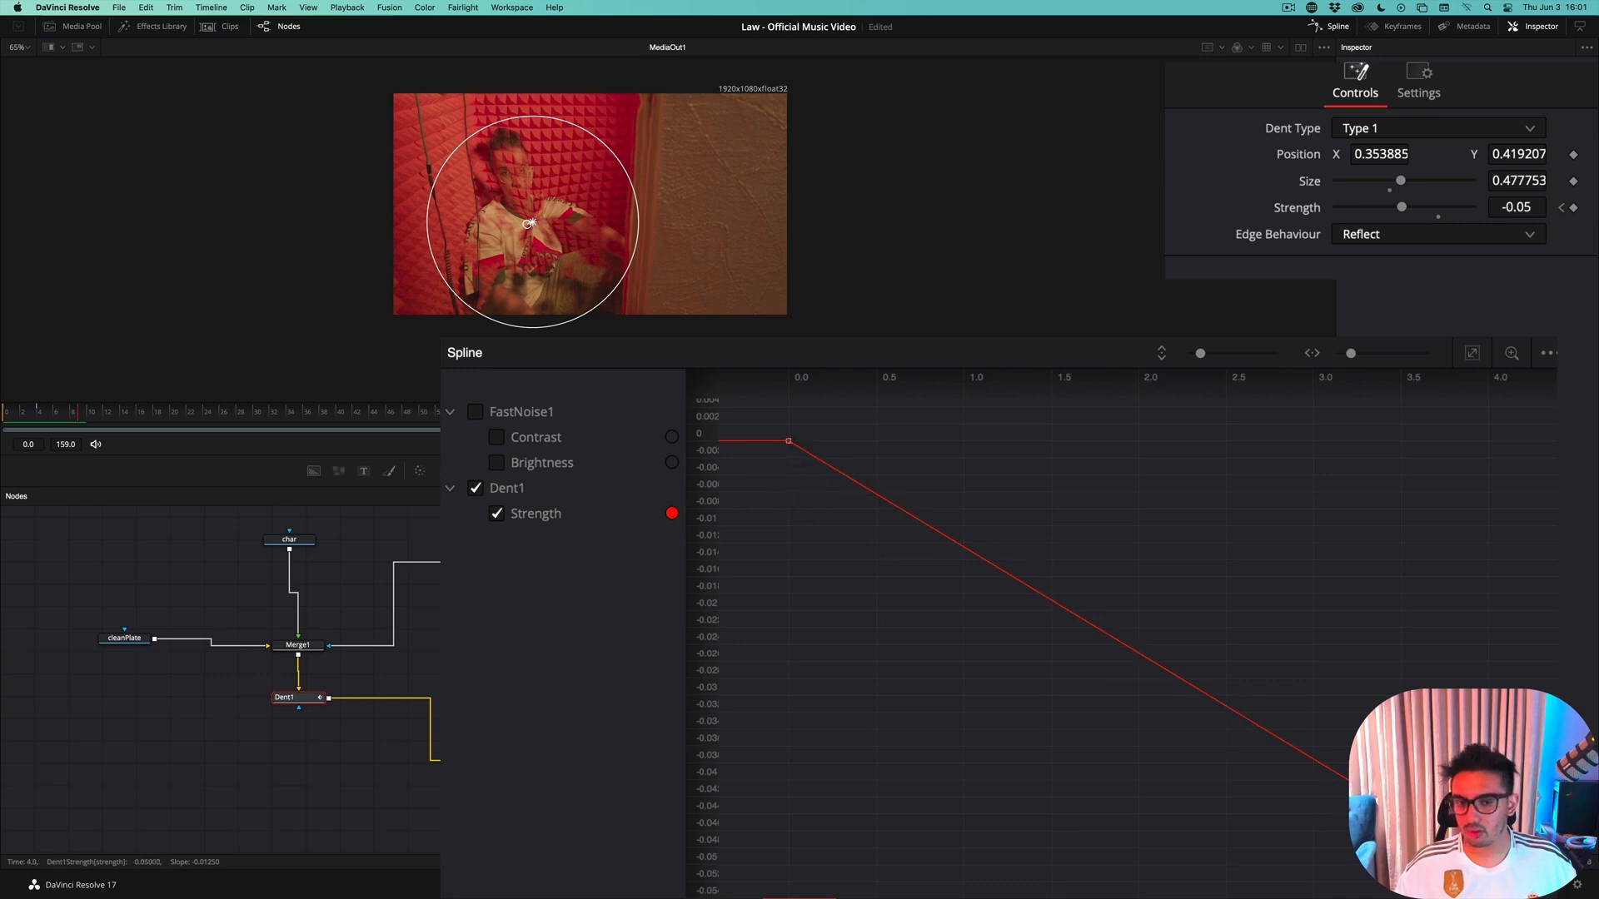
# Move Dent1's second Strength keyframe from frame 4 to frame 9 on the spline
pyautogui.moveTo(1487, 863); pyautogui.dragTo(1488, 860)
pyautogui.press('super+z')
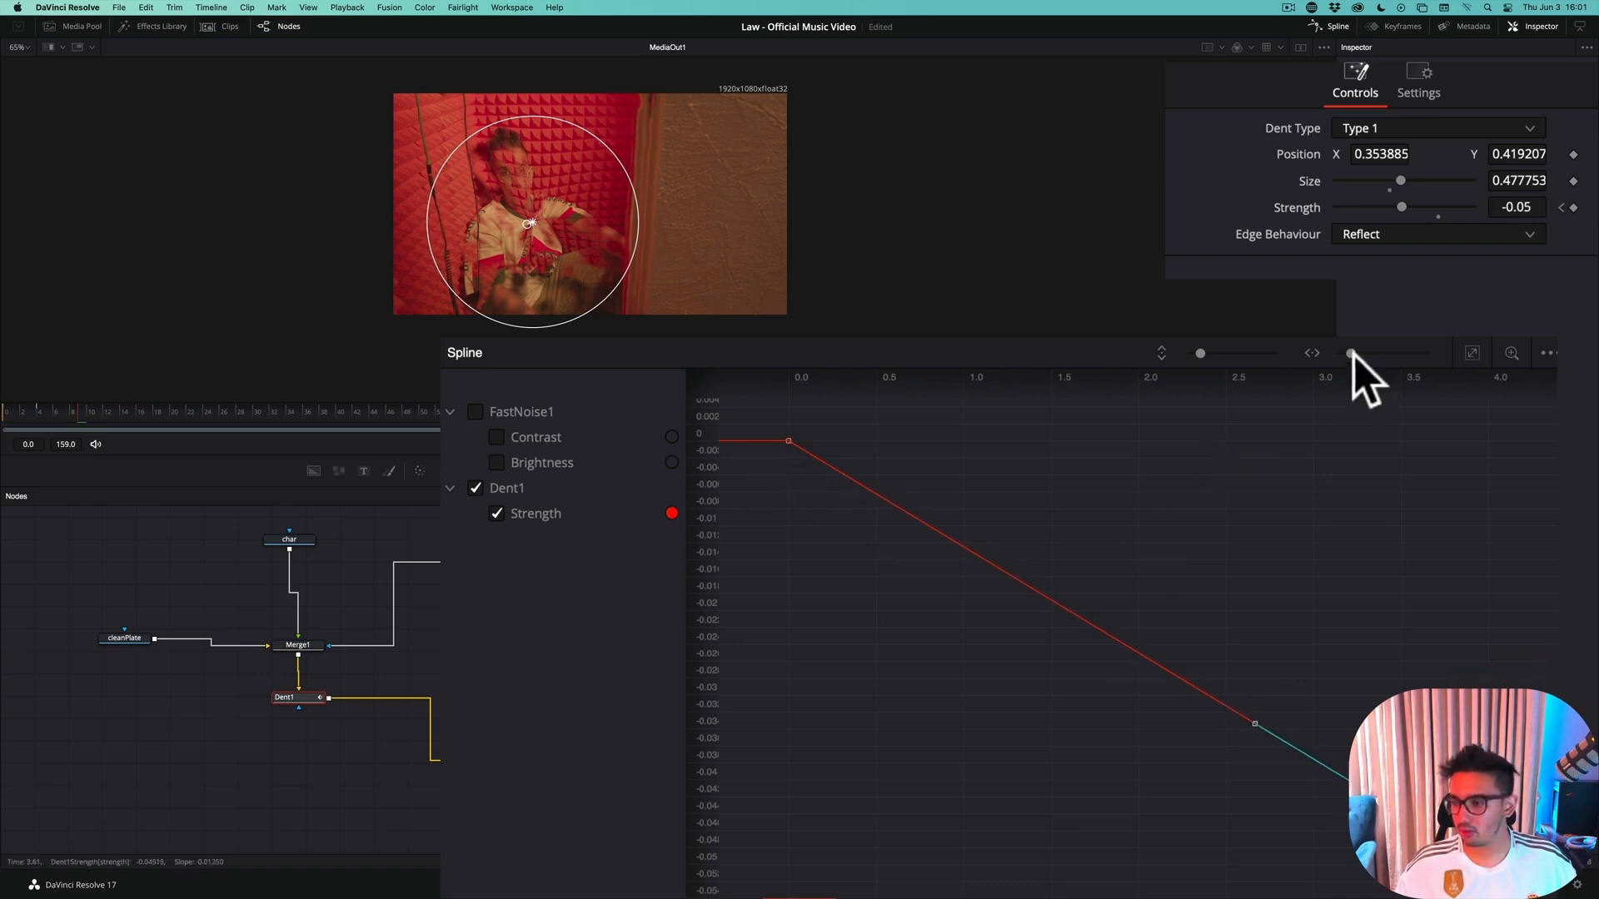
pyautogui.moveTo(1351, 353); pyautogui.dragTo(1340, 356)
pyautogui.click(1314, 566)
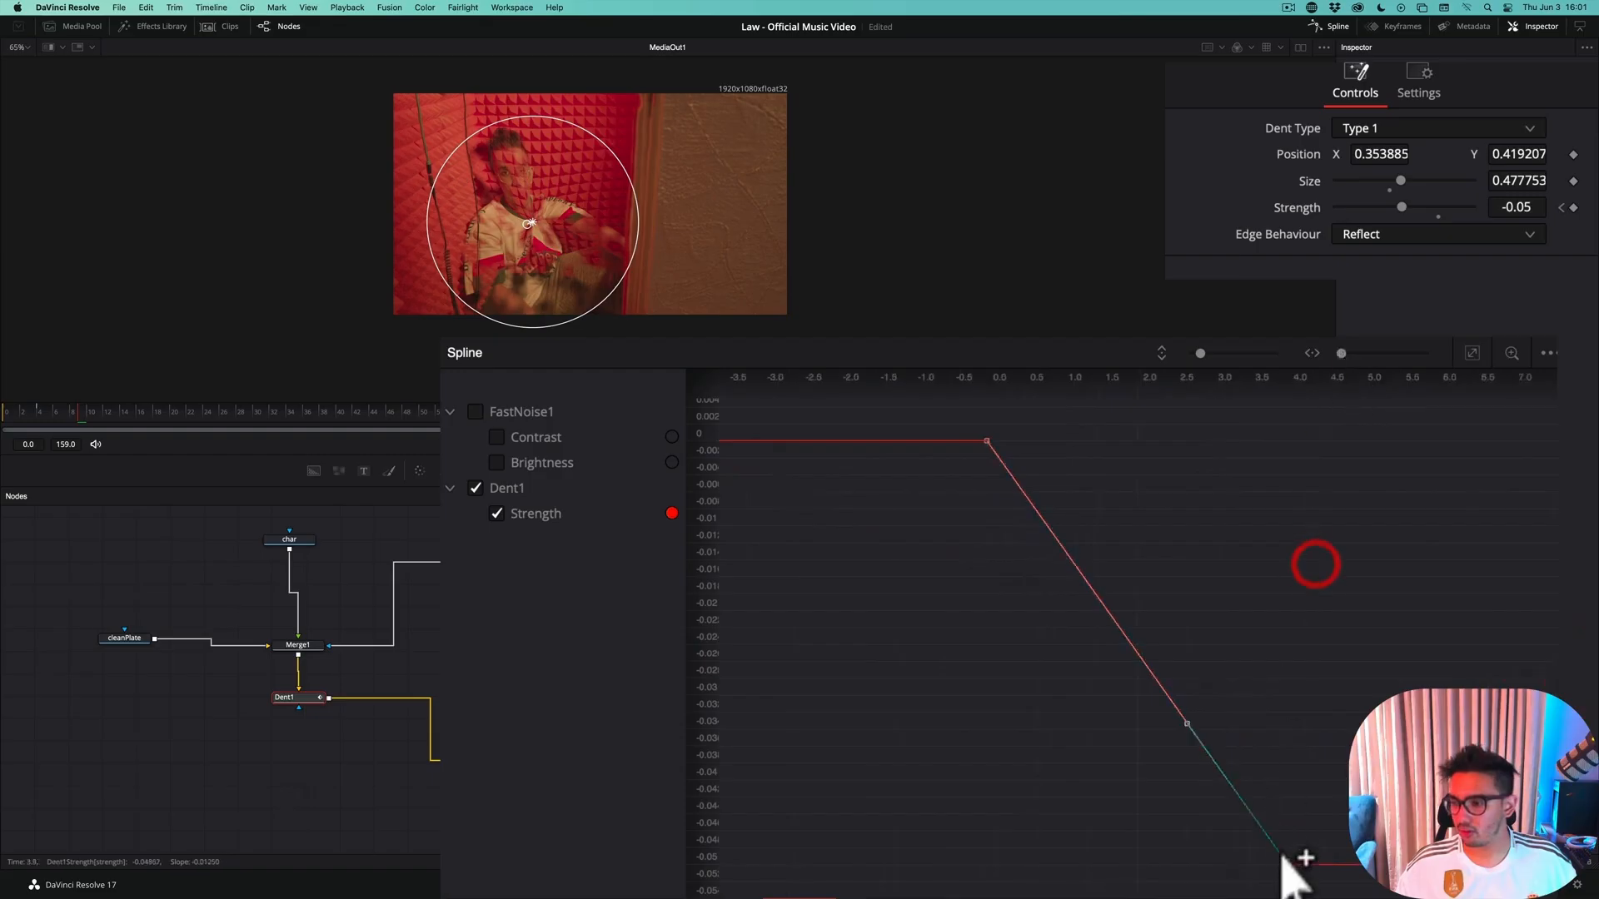
pyautogui.moveTo(1287, 866); pyautogui.dragTo(1513, 865)
pyautogui.hscroll(10, 1327, 813)
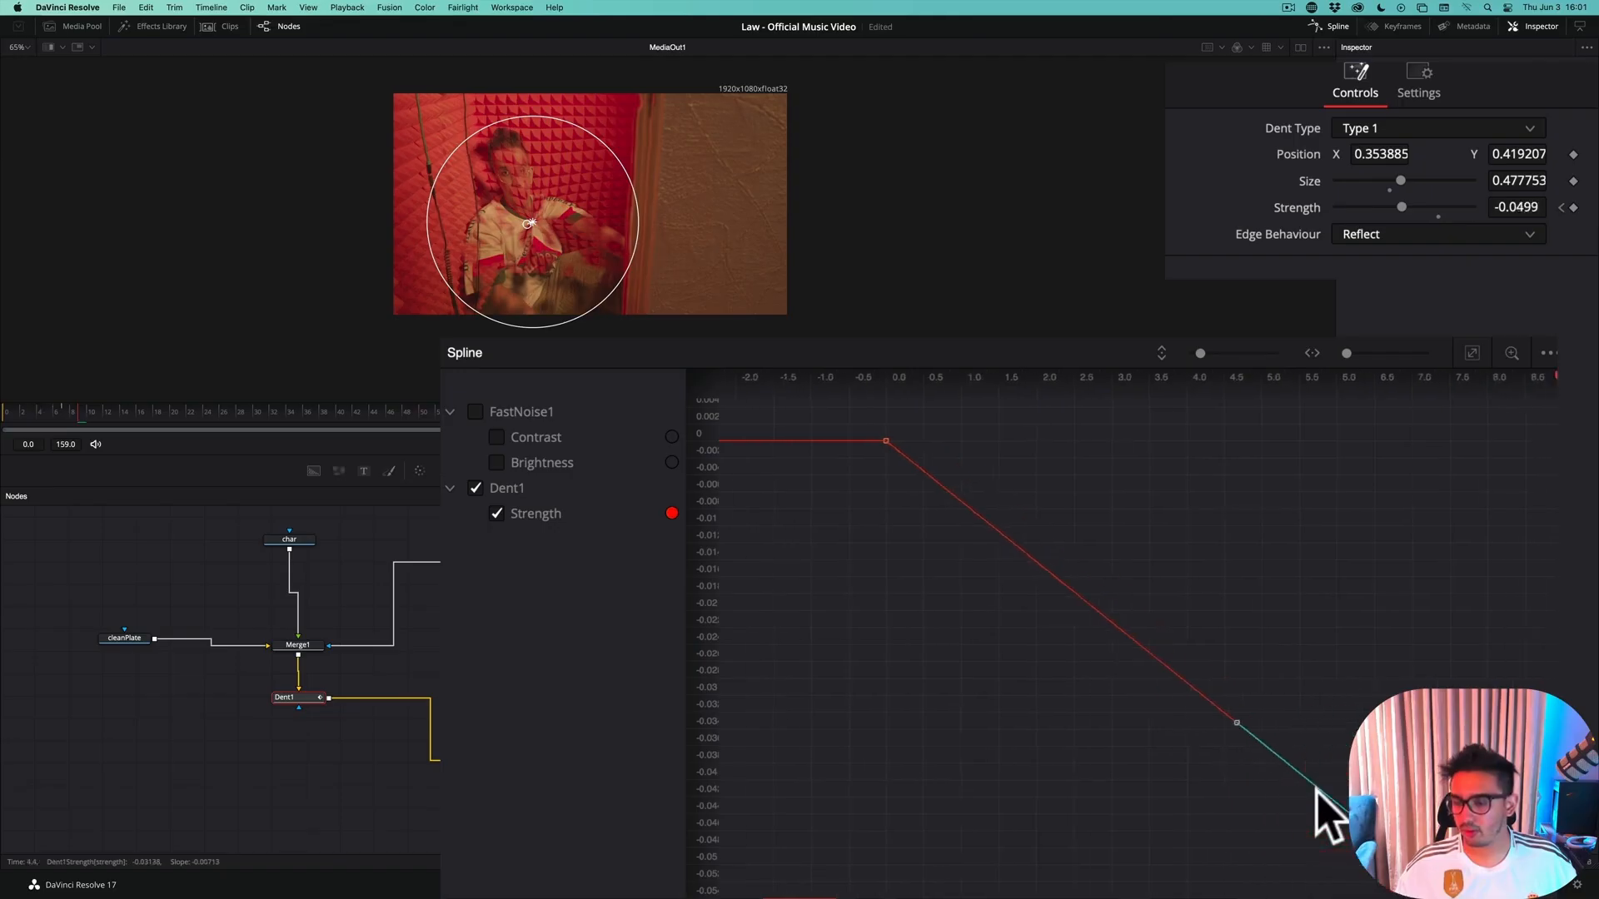
pyautogui.moveTo(1160, 866); pyautogui.dragTo(1311, 872)
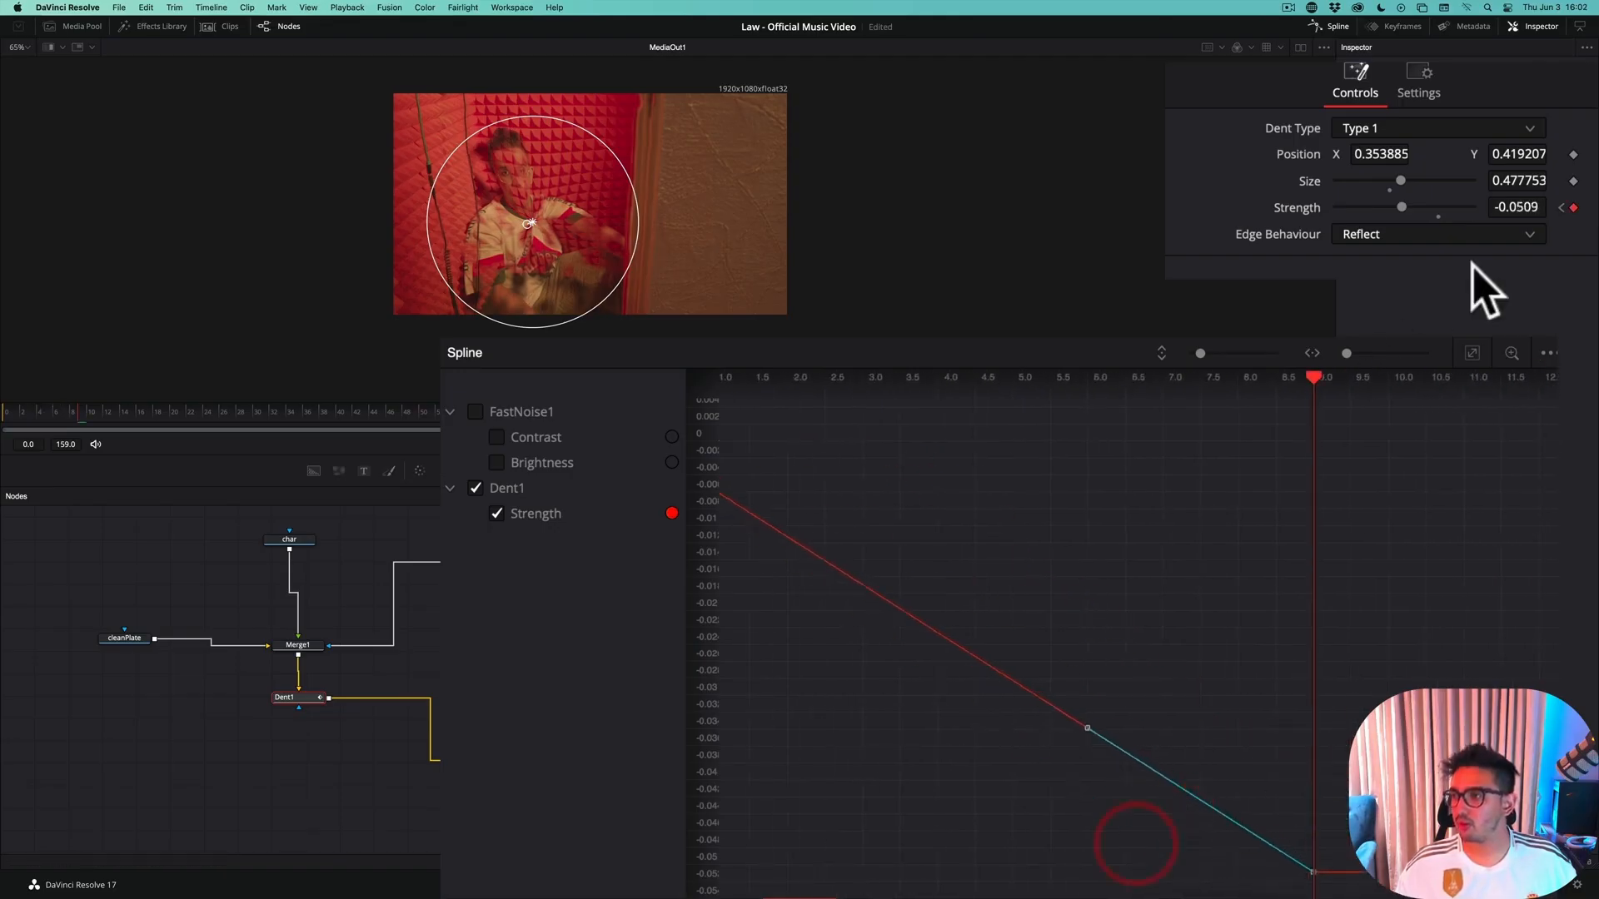
# Set Dent1's Strength at frame 9 to exactly -0.05
pyautogui.click(1513, 207)
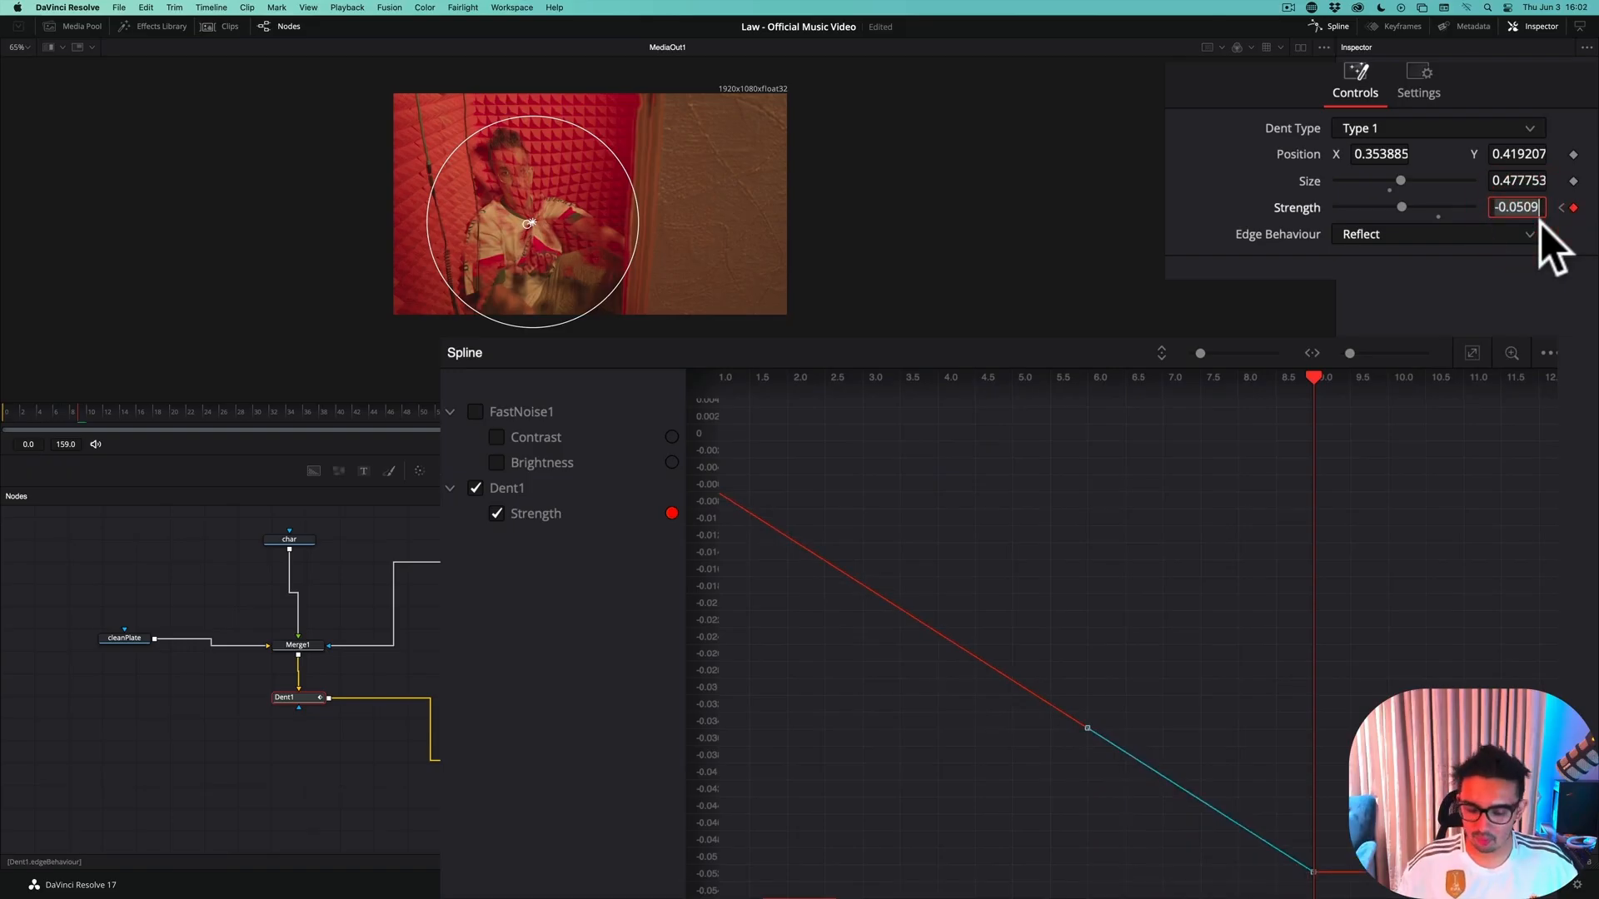
pyautogui.write('.0')
pyautogui.press('BackSpace')
pyautogui.press('BackSpace')
pyautogui.write('-0.05')
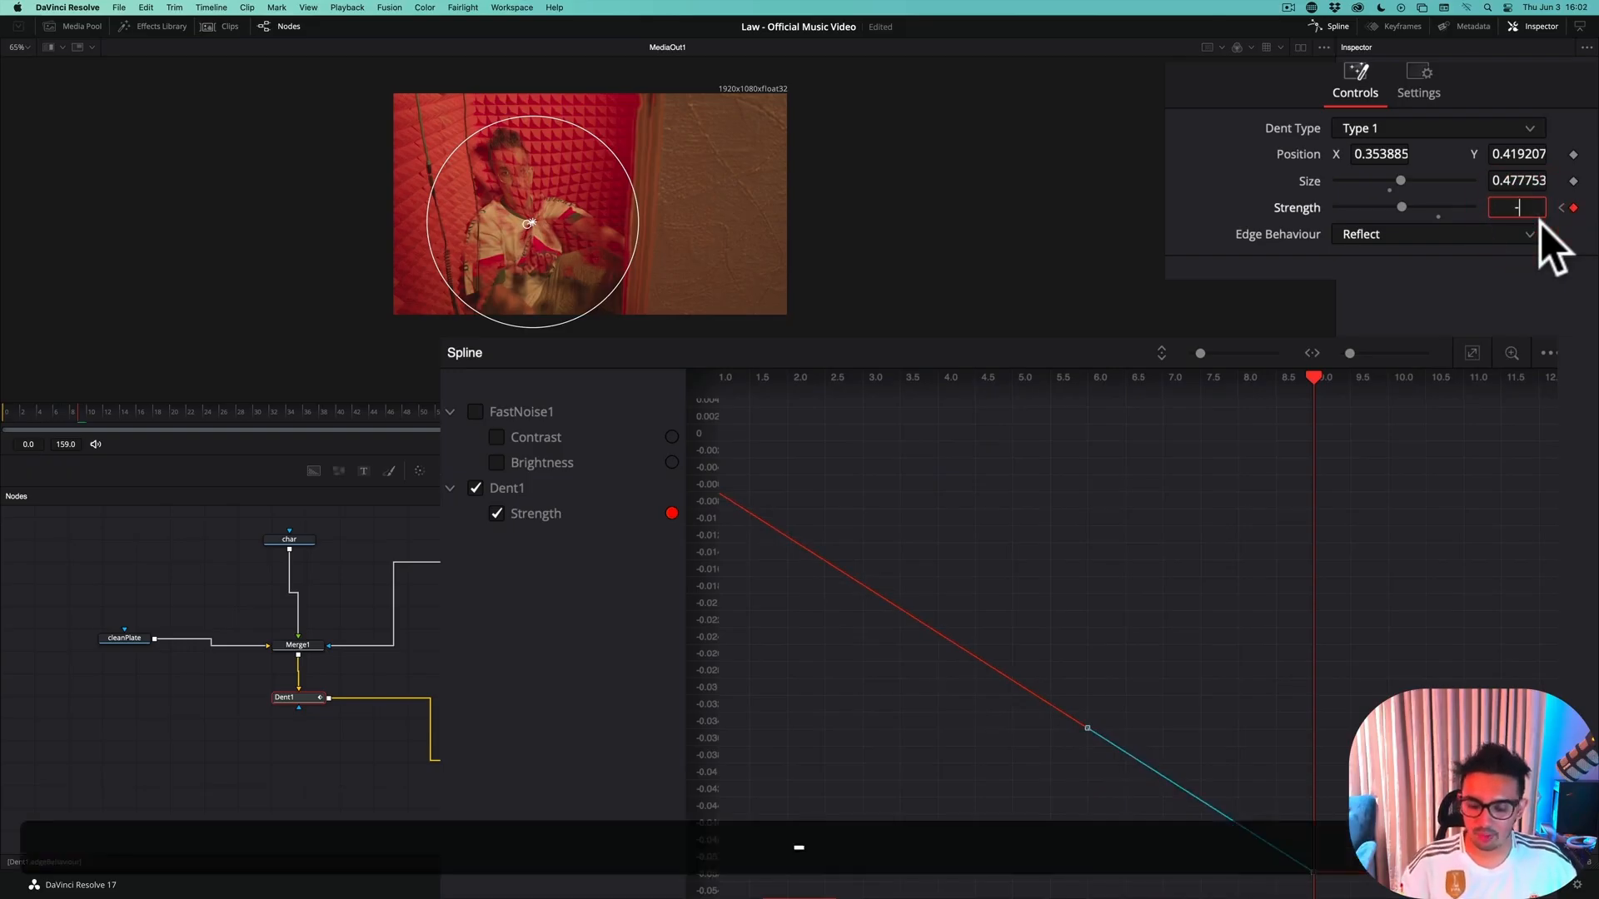
pyautogui.press('Return')
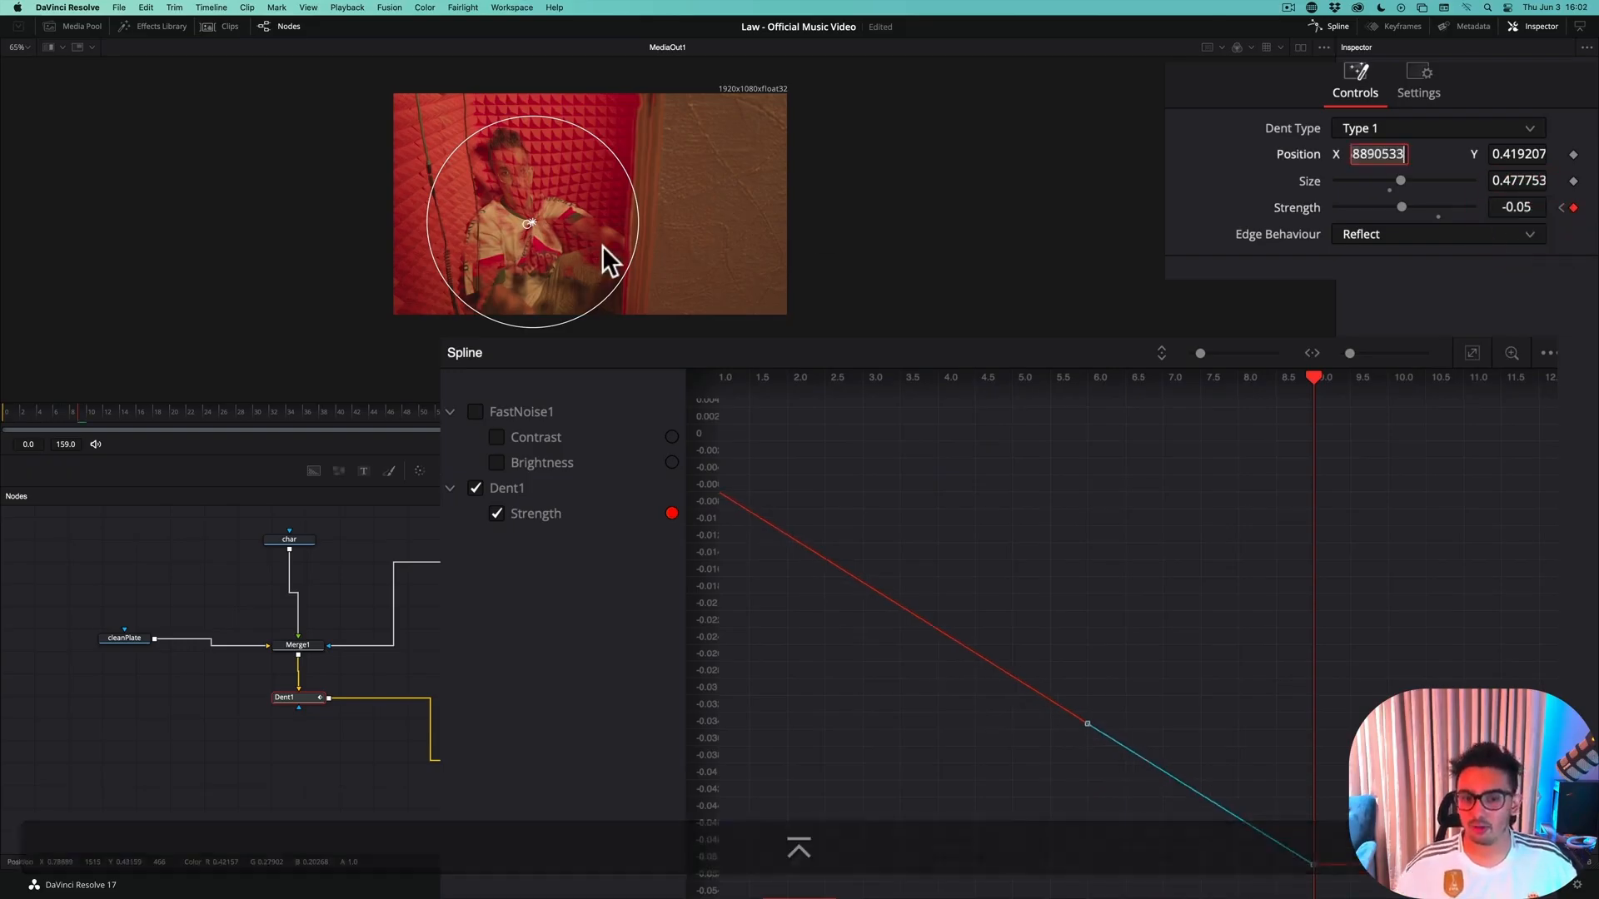
# Return to frame 0 and step forward to frame 8 to check the slower Dent distortion against the dissolve
pyautogui.moveTo(88, 408); pyautogui.dragTo(3, 416)
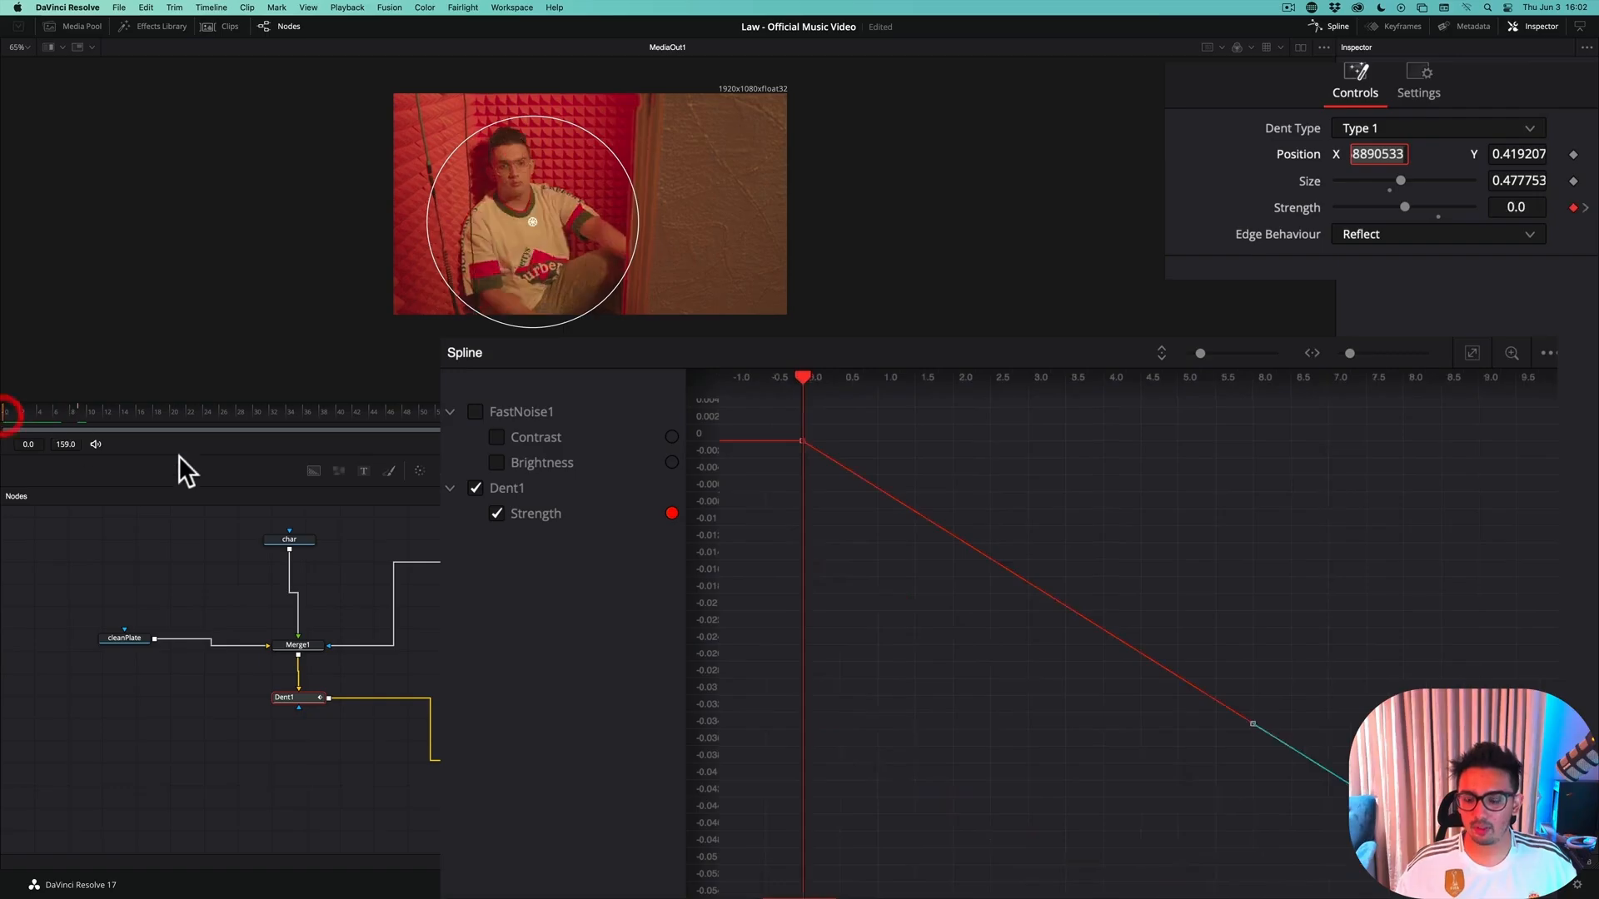
pyautogui.press('Right')
pyautogui.press('Left')
pyautogui.press('Left')
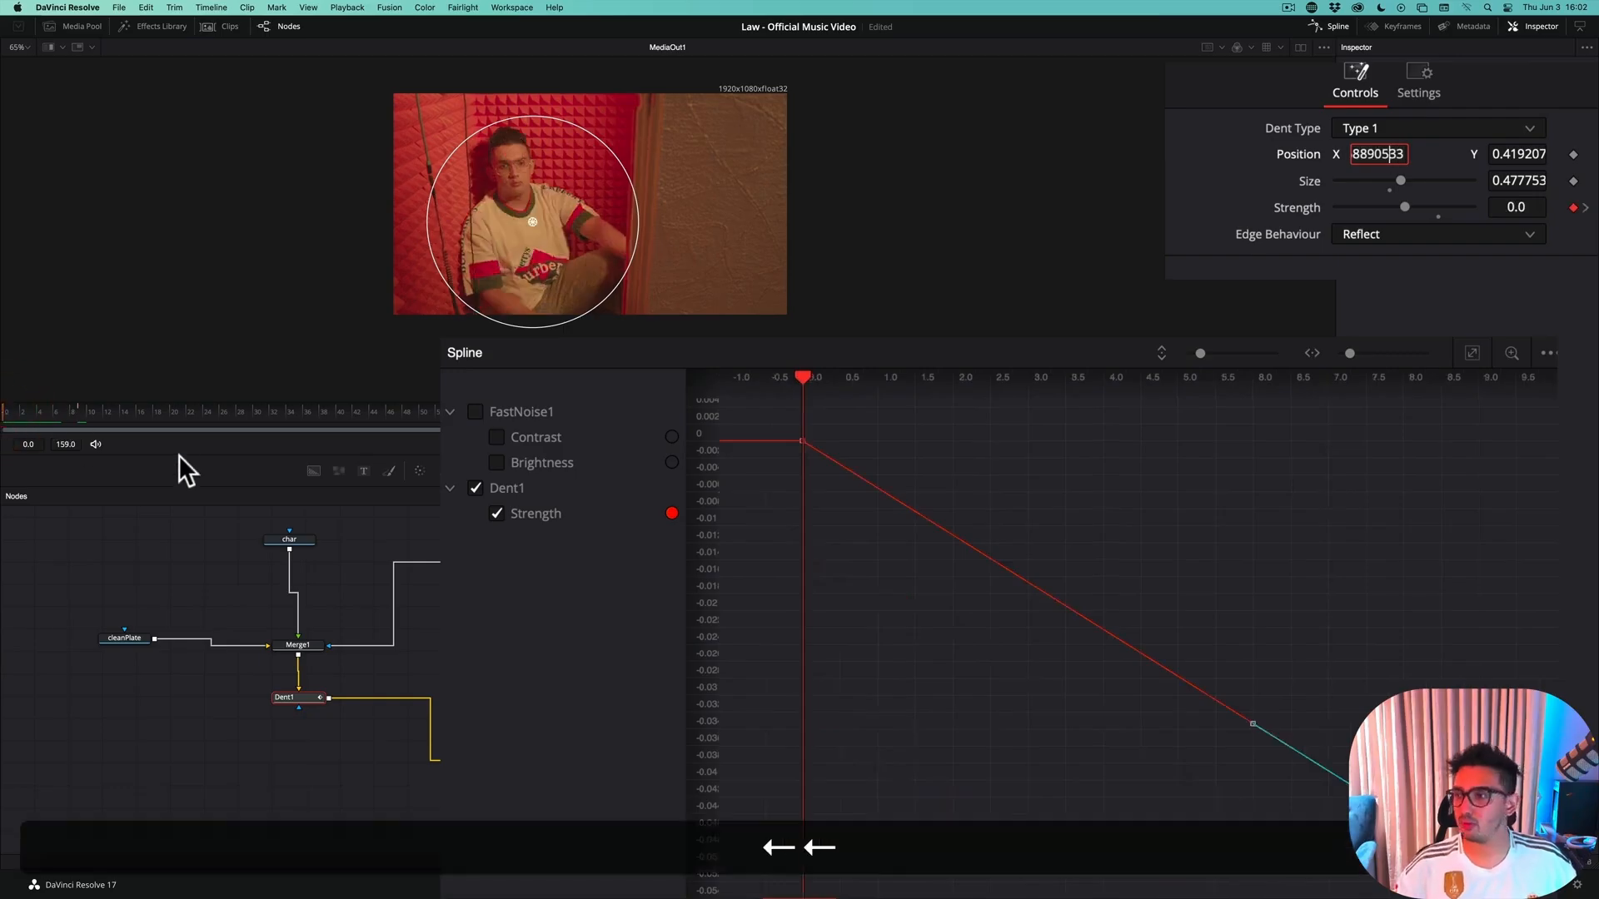
pyautogui.click(128, 512)
pyautogui.press('Right')
pyautogui.press('Right')
pyautogui.press('Right')
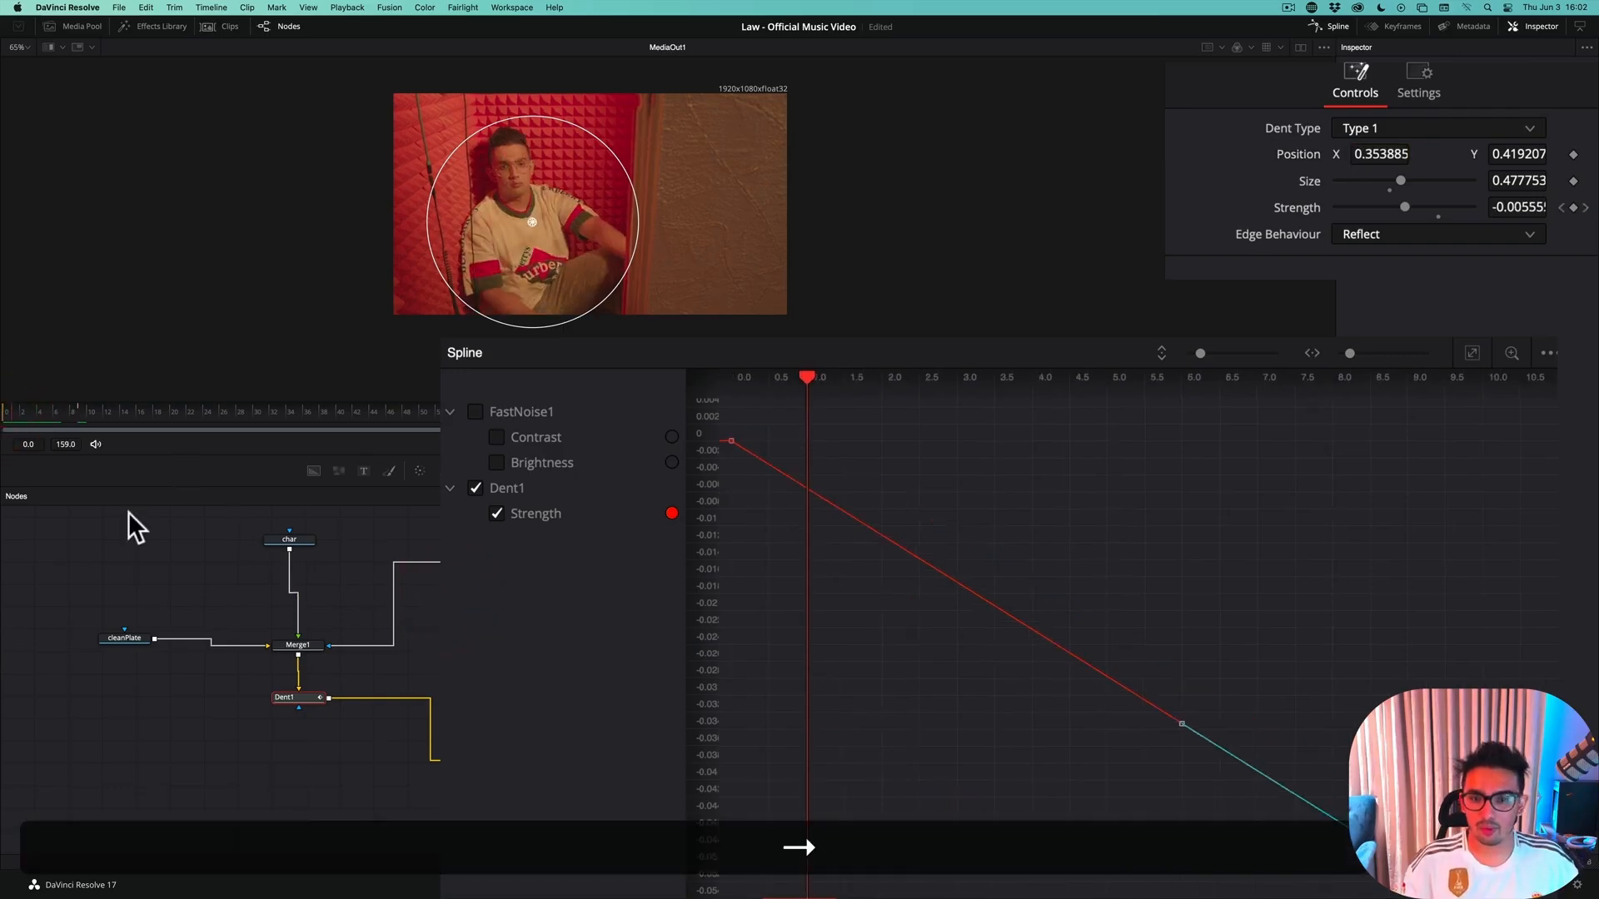
pyautogui.press('Right')
pyautogui.press('Right')
pyautogui.press('Right')
pyautogui.press('Right')
pyautogui.press('Right')
pyautogui.press('Right')
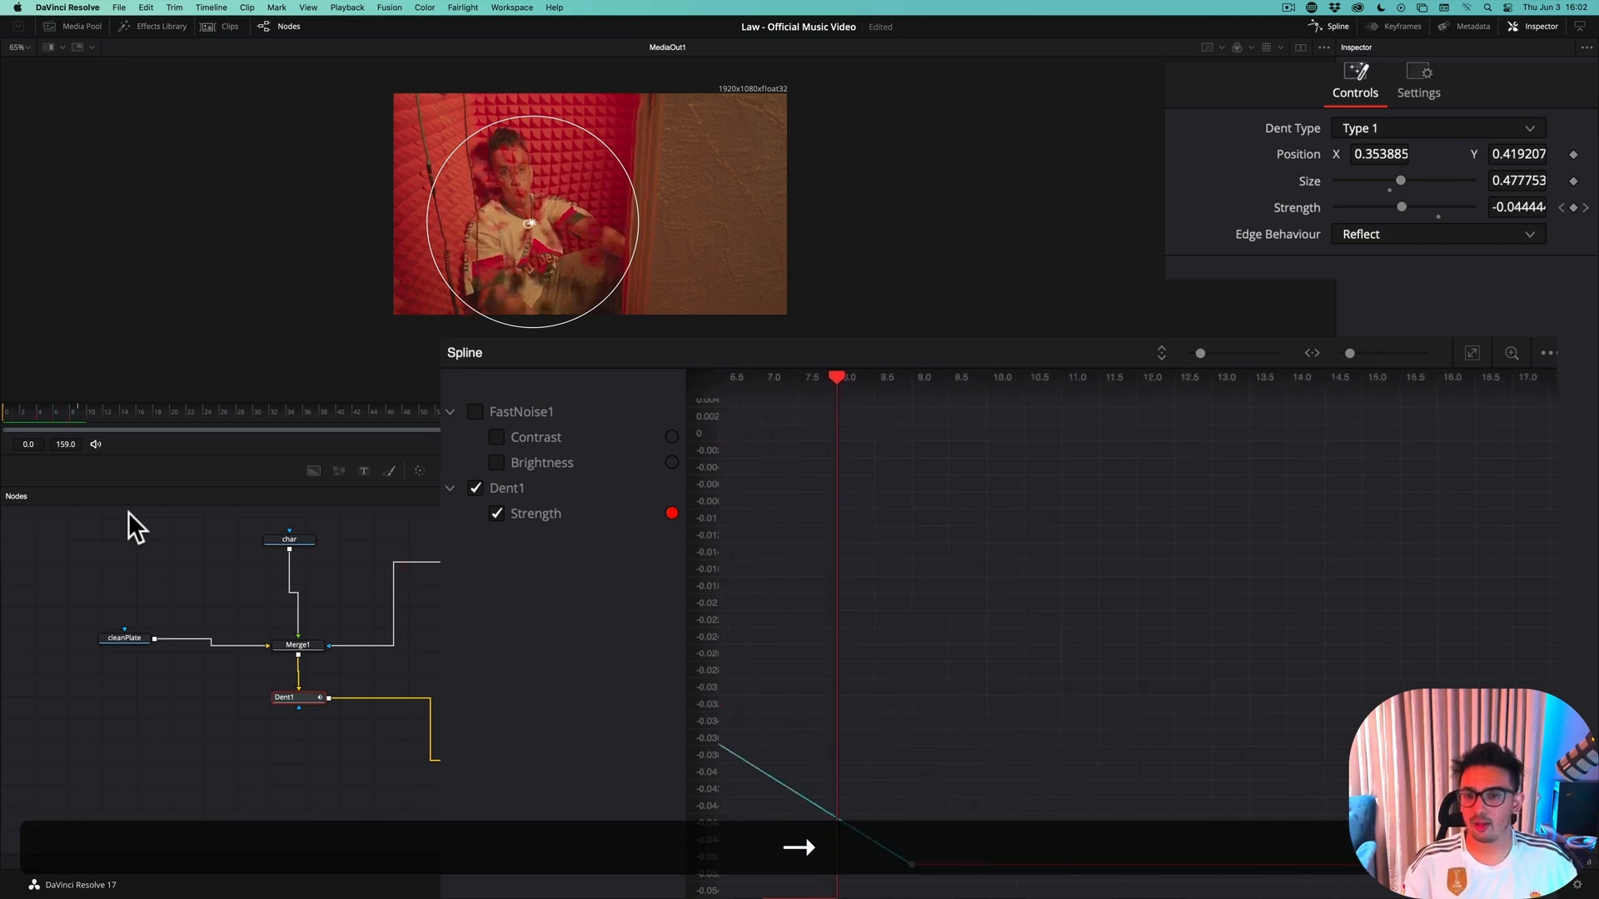
# Advance to frame 12 and keyframe Dent1's Strength at 0.1
pyautogui.press('Right')
pyautogui.press('Right')
pyautogui.press('Right')
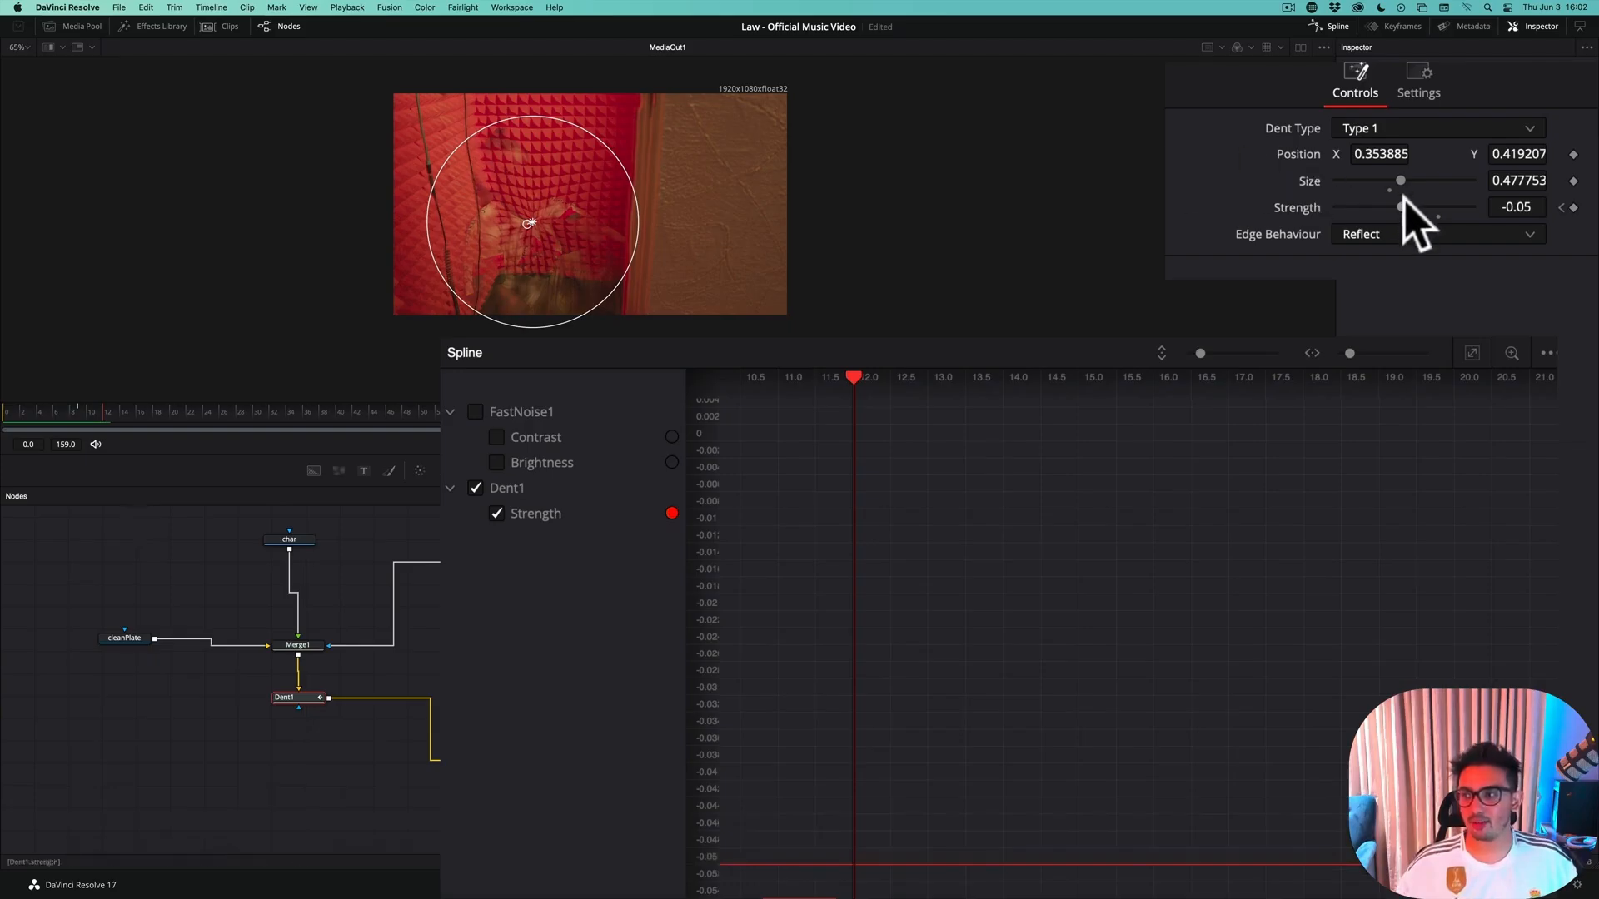
pyautogui.moveTo(1402, 208); pyautogui.dragTo(1414, 210)
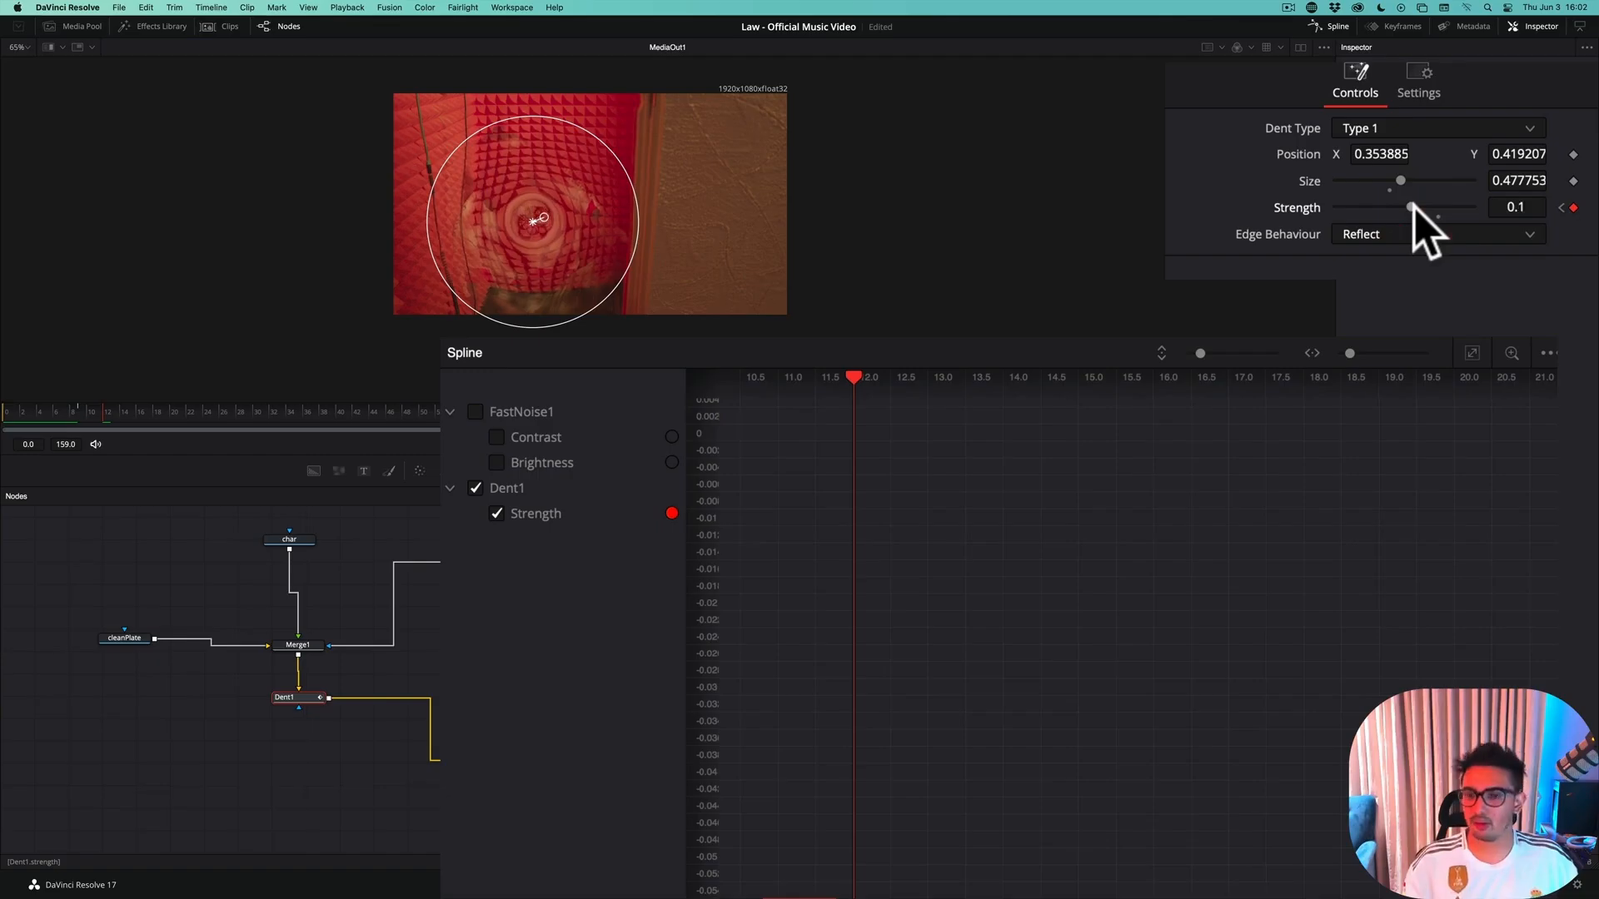
# Advance to frame 15 and keyframe Dent1's Strength at -0.03
pyautogui.press('Right')
pyautogui.press('Right')
pyautogui.press('Right')
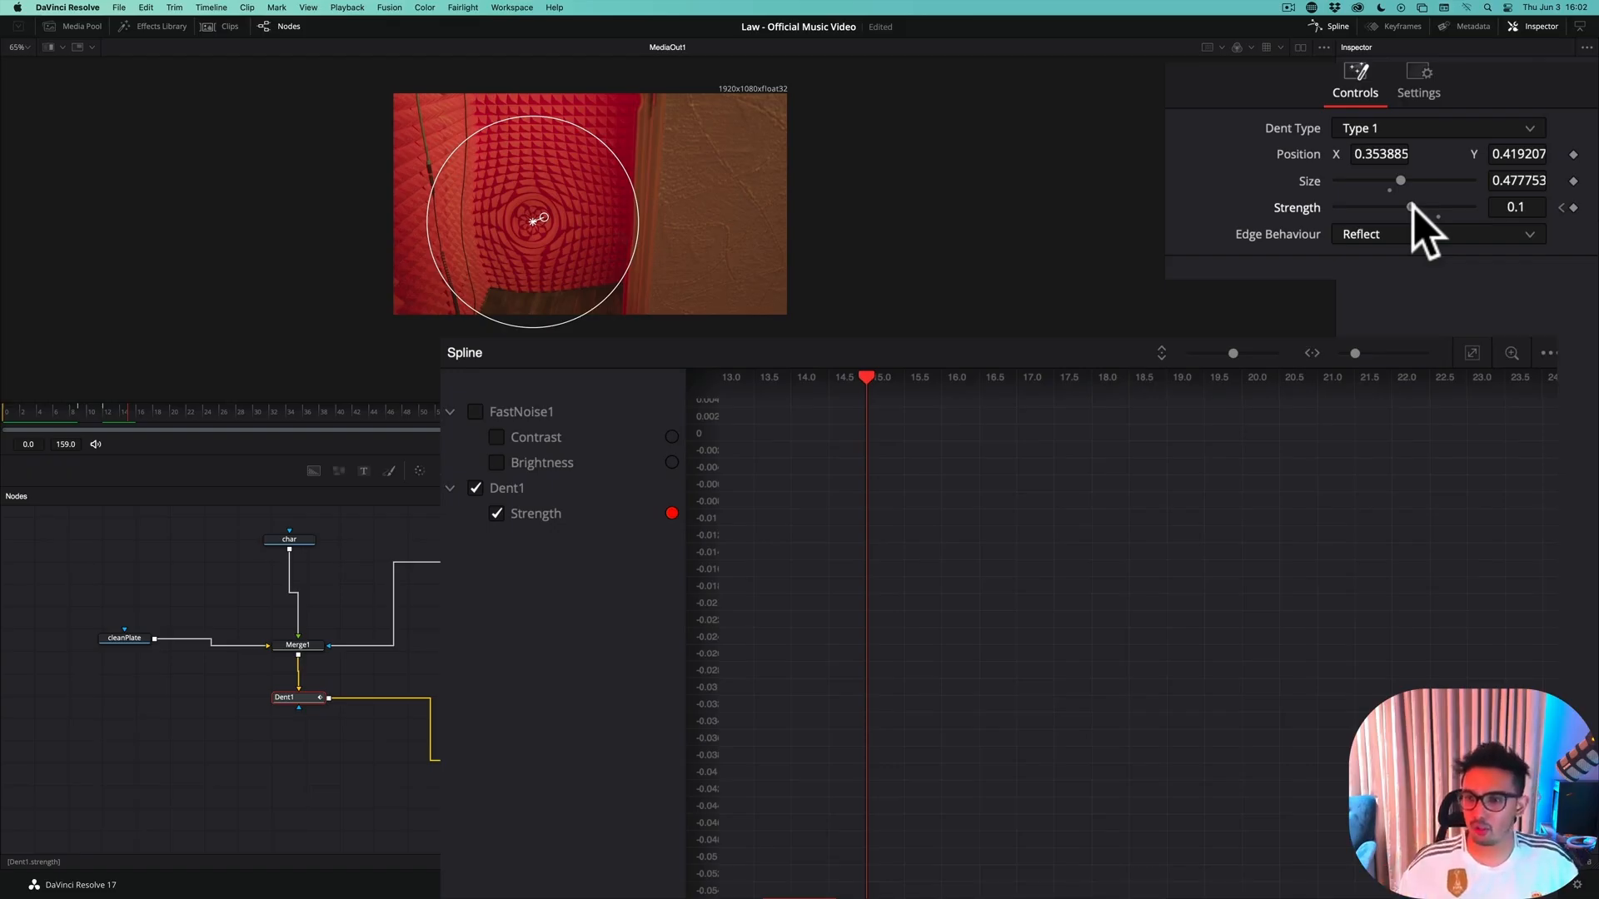
pyautogui.moveTo(1411, 207); pyautogui.dragTo(1404, 208)
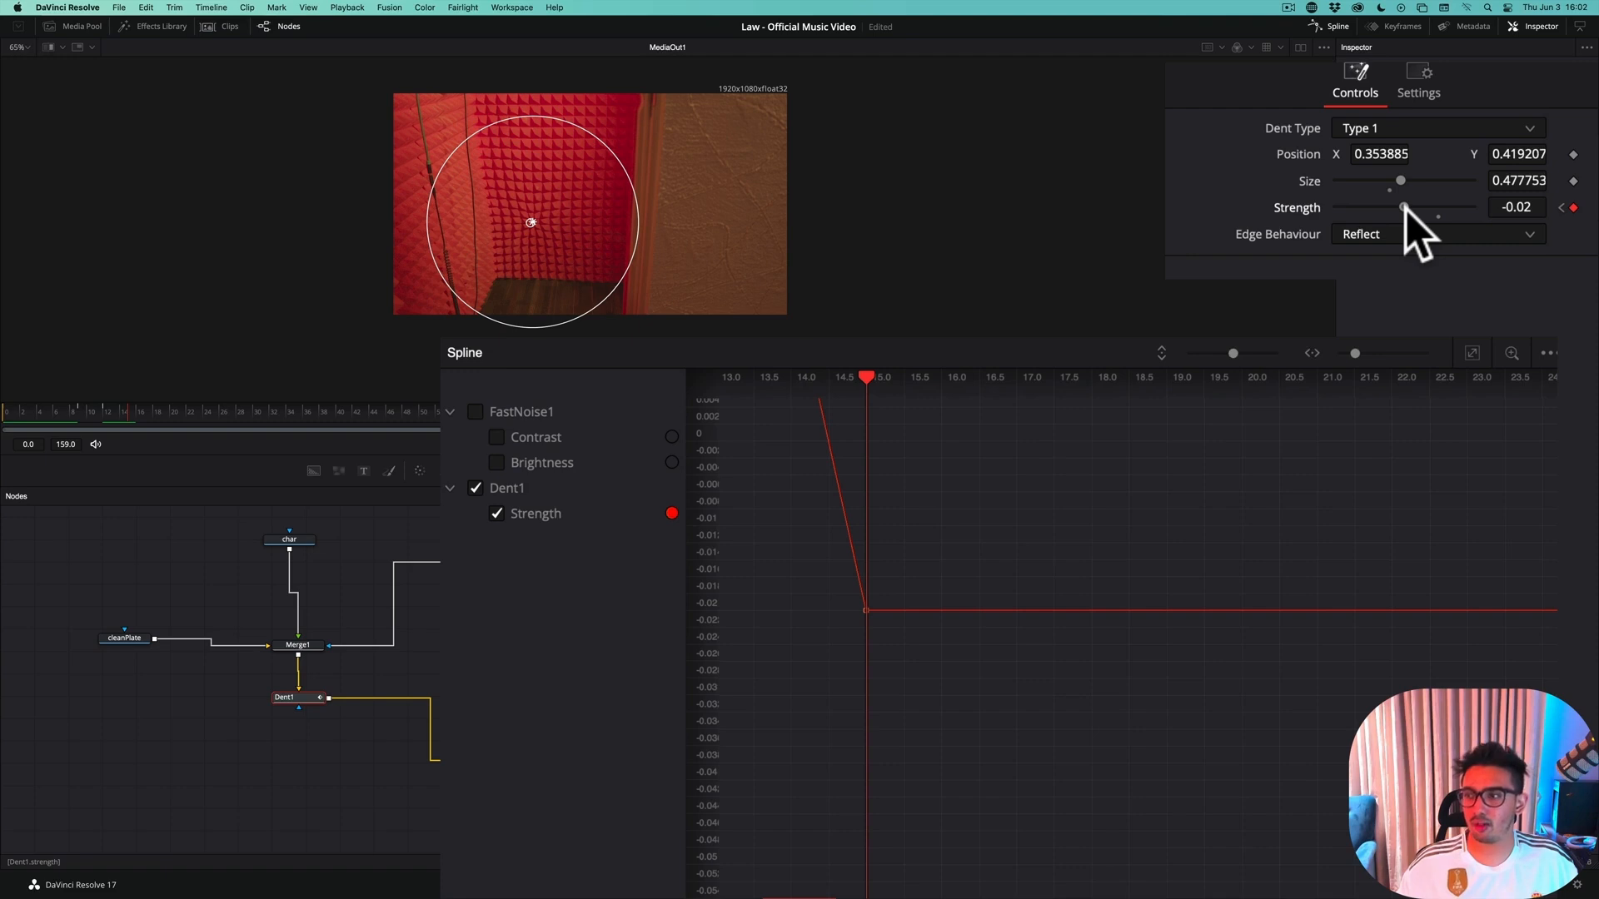
pyautogui.moveTo(1405, 207); pyautogui.dragTo(1404, 207)
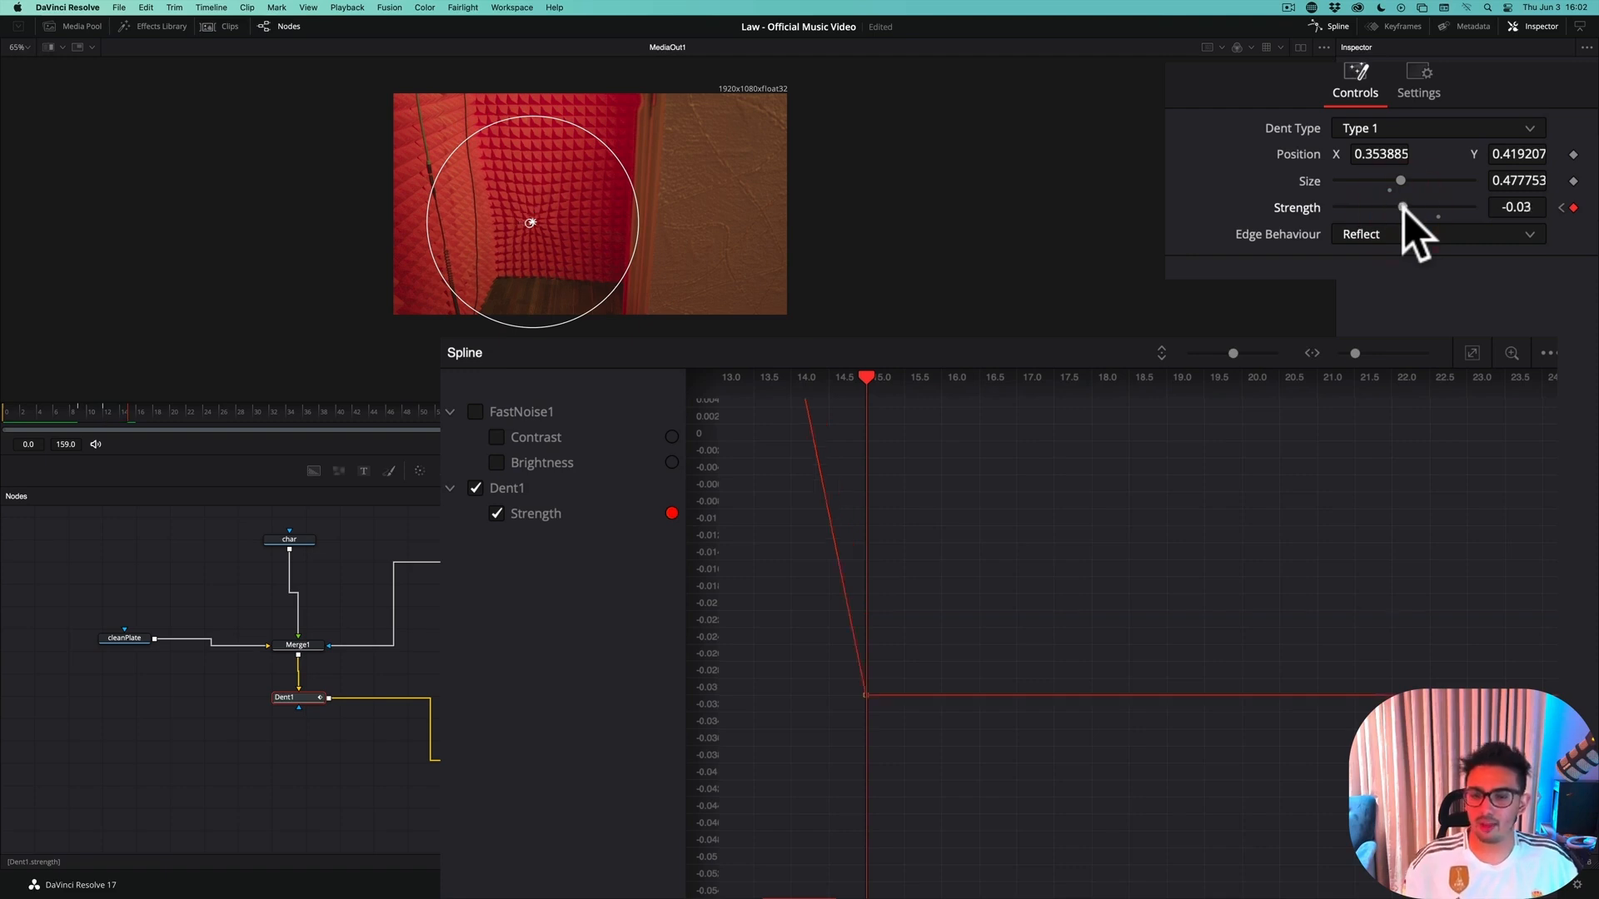
# Advance to frame 18 and keyframe Dent1's Strength at 0
pyautogui.press('Right')
pyautogui.press('Right')
pyautogui.press('Right')
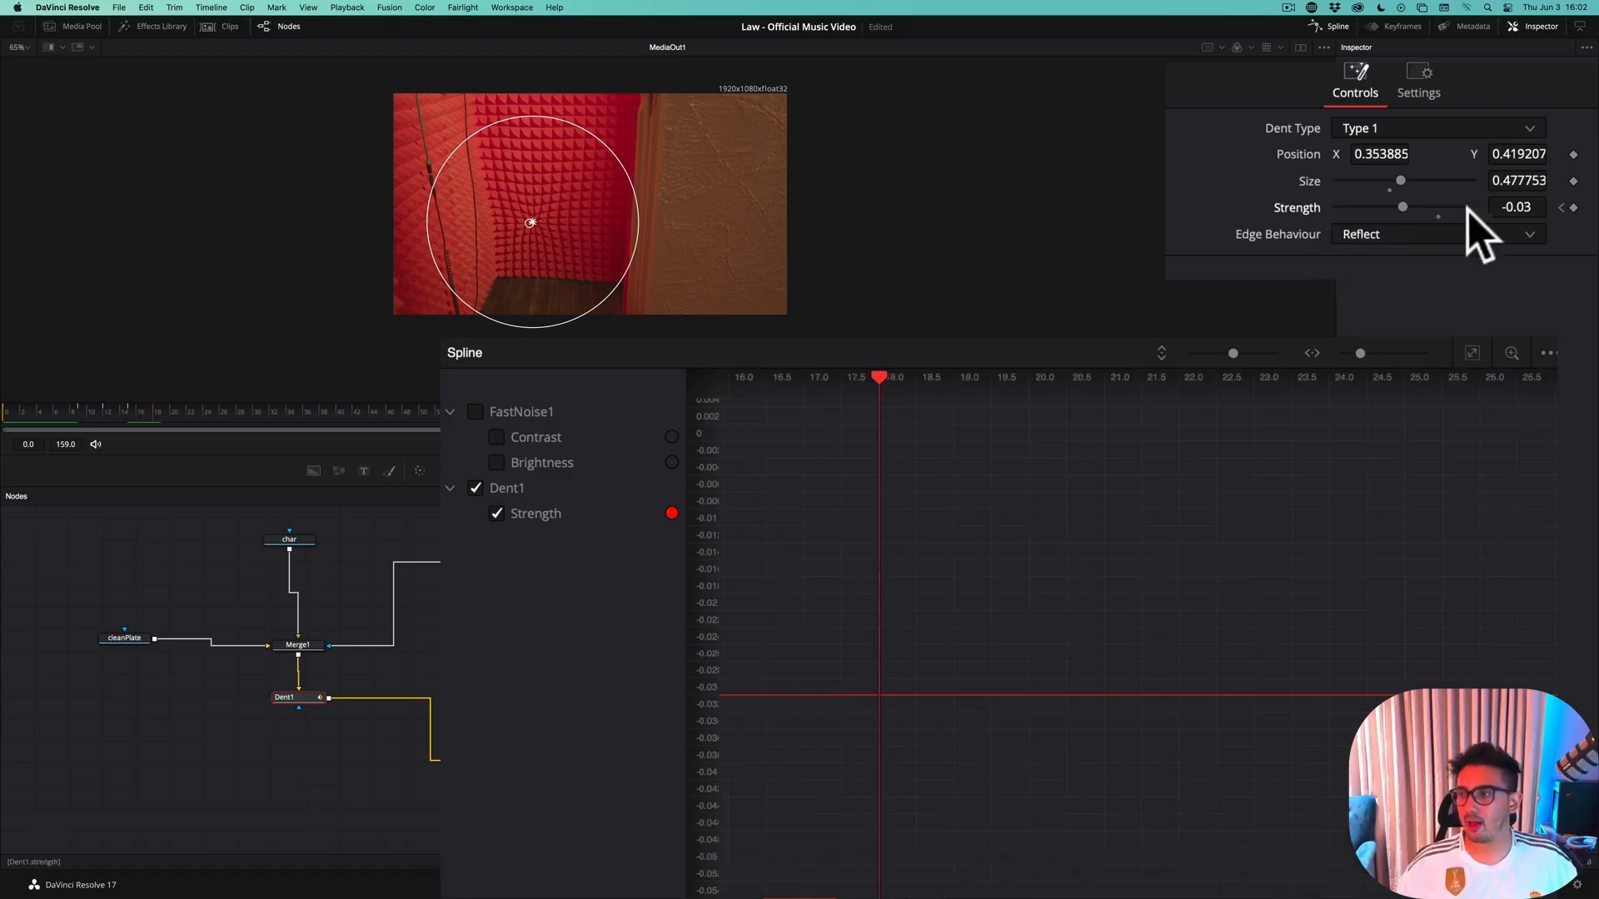
pyautogui.click(1521, 206)
pyautogui.write('0')
pyautogui.press('Return')
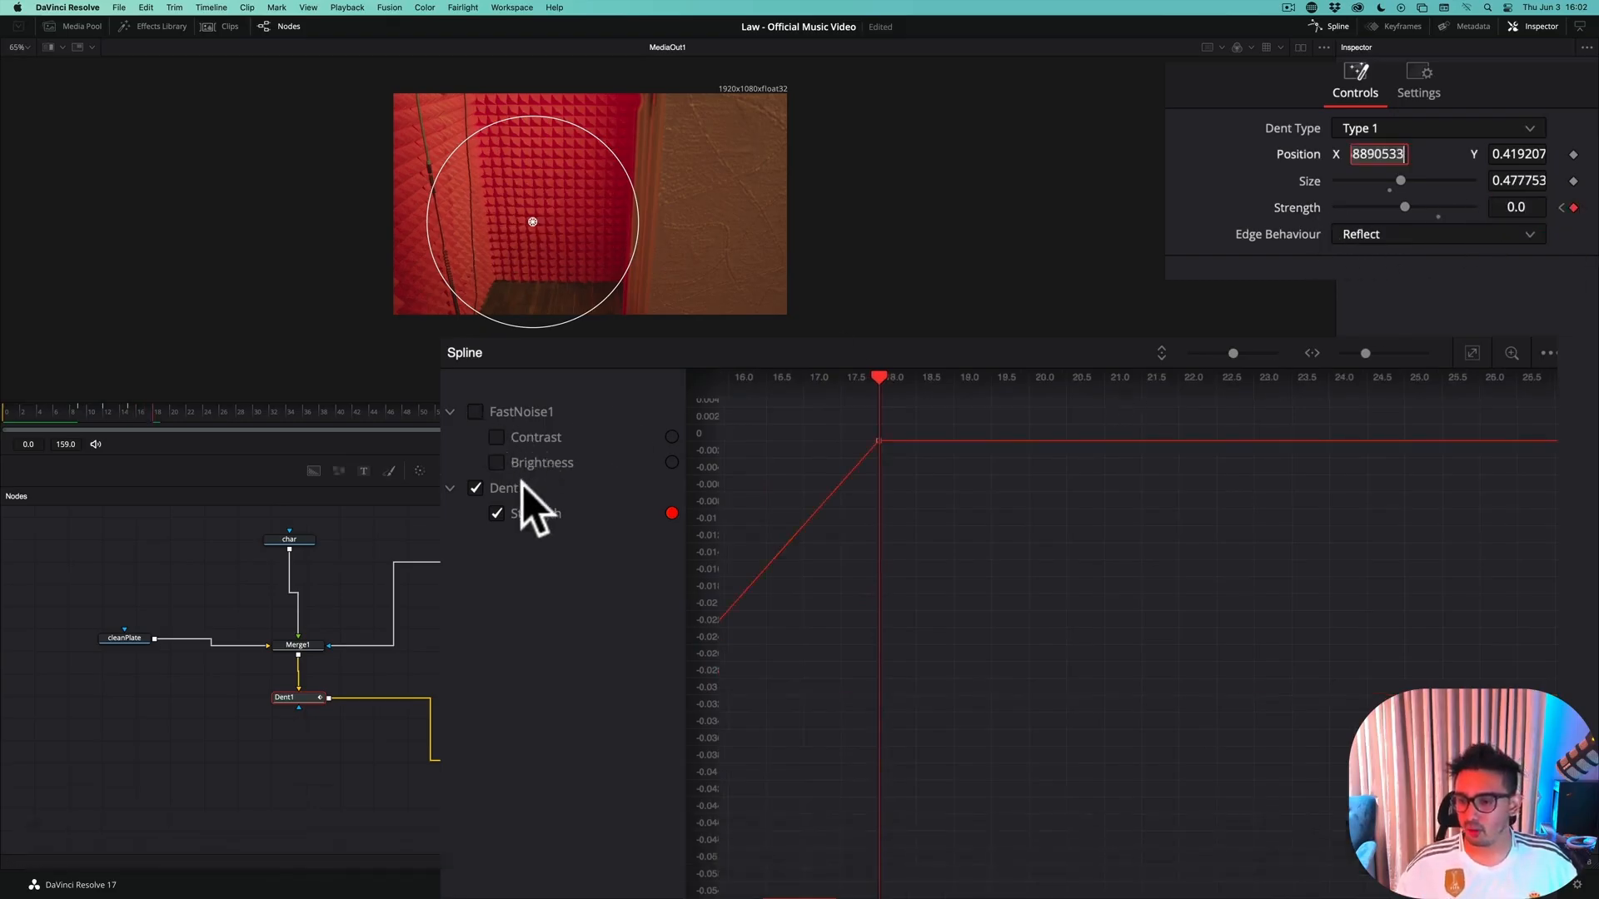
# Fit Dent1's Strength curve in the spline view and move its low keyframe from frame 9 to frame 8
pyautogui.click(1472, 355)
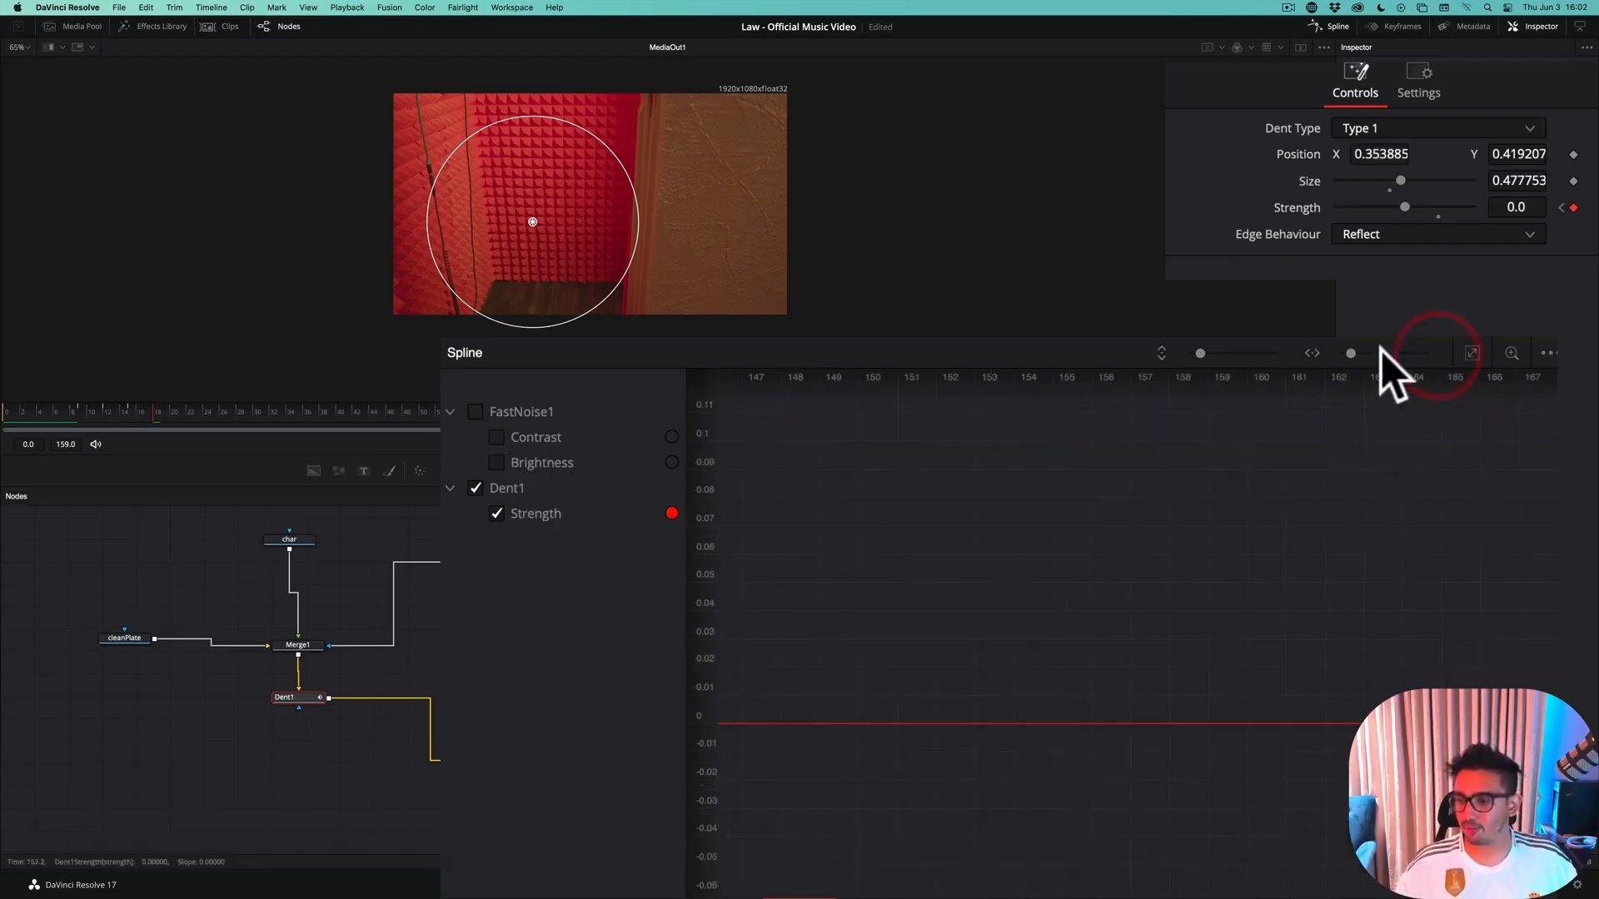
pyautogui.click(1473, 353)
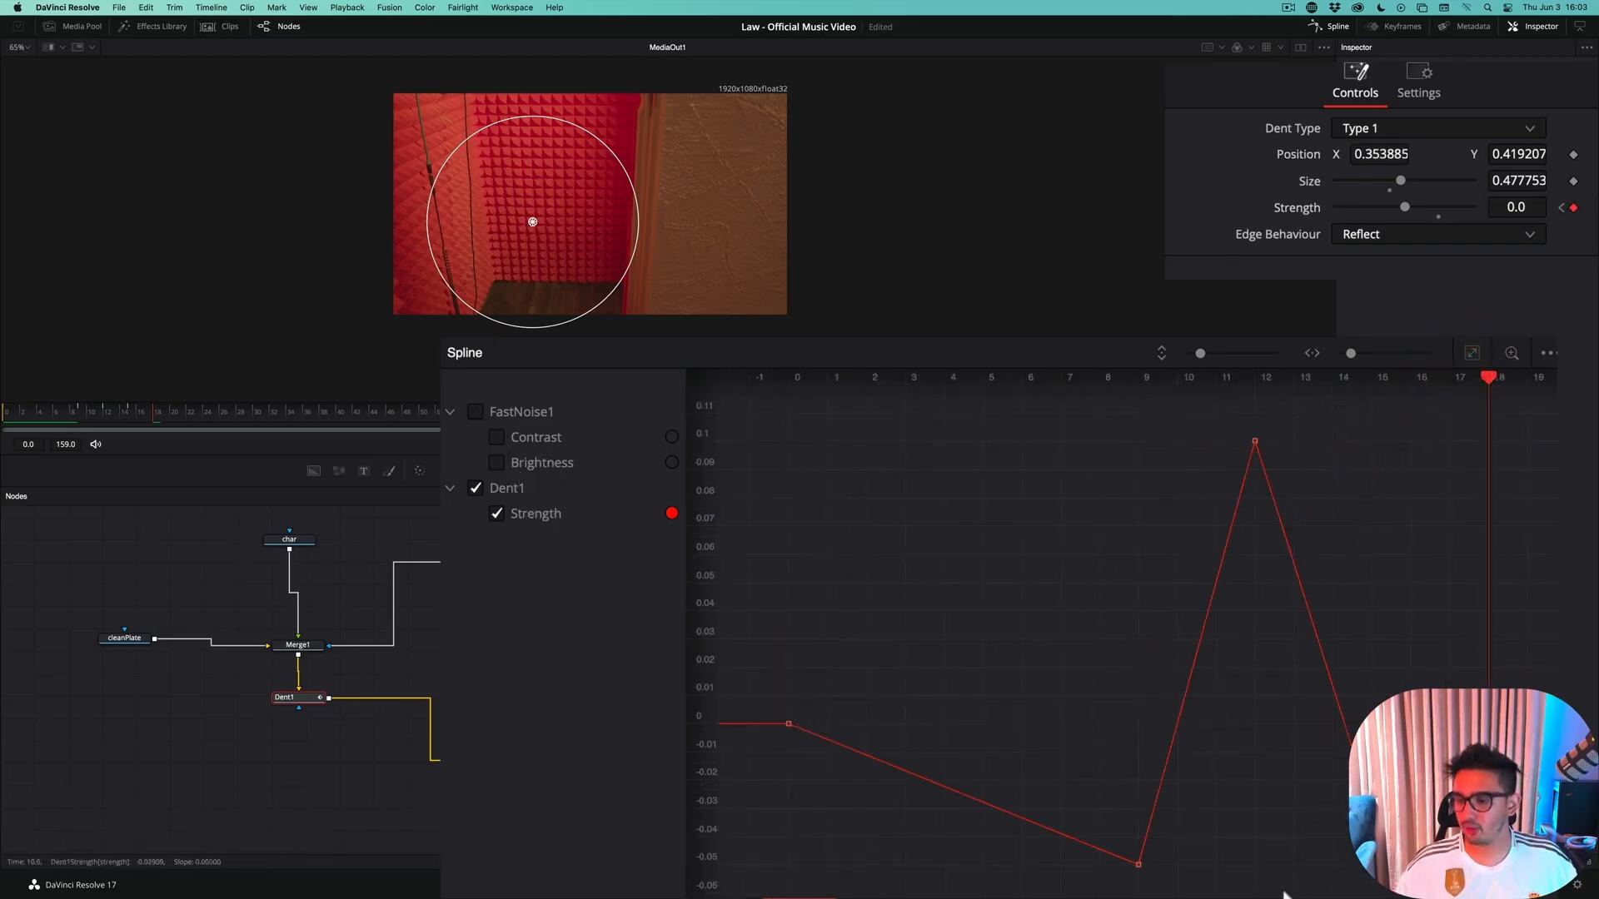
pyautogui.click(1138, 864)
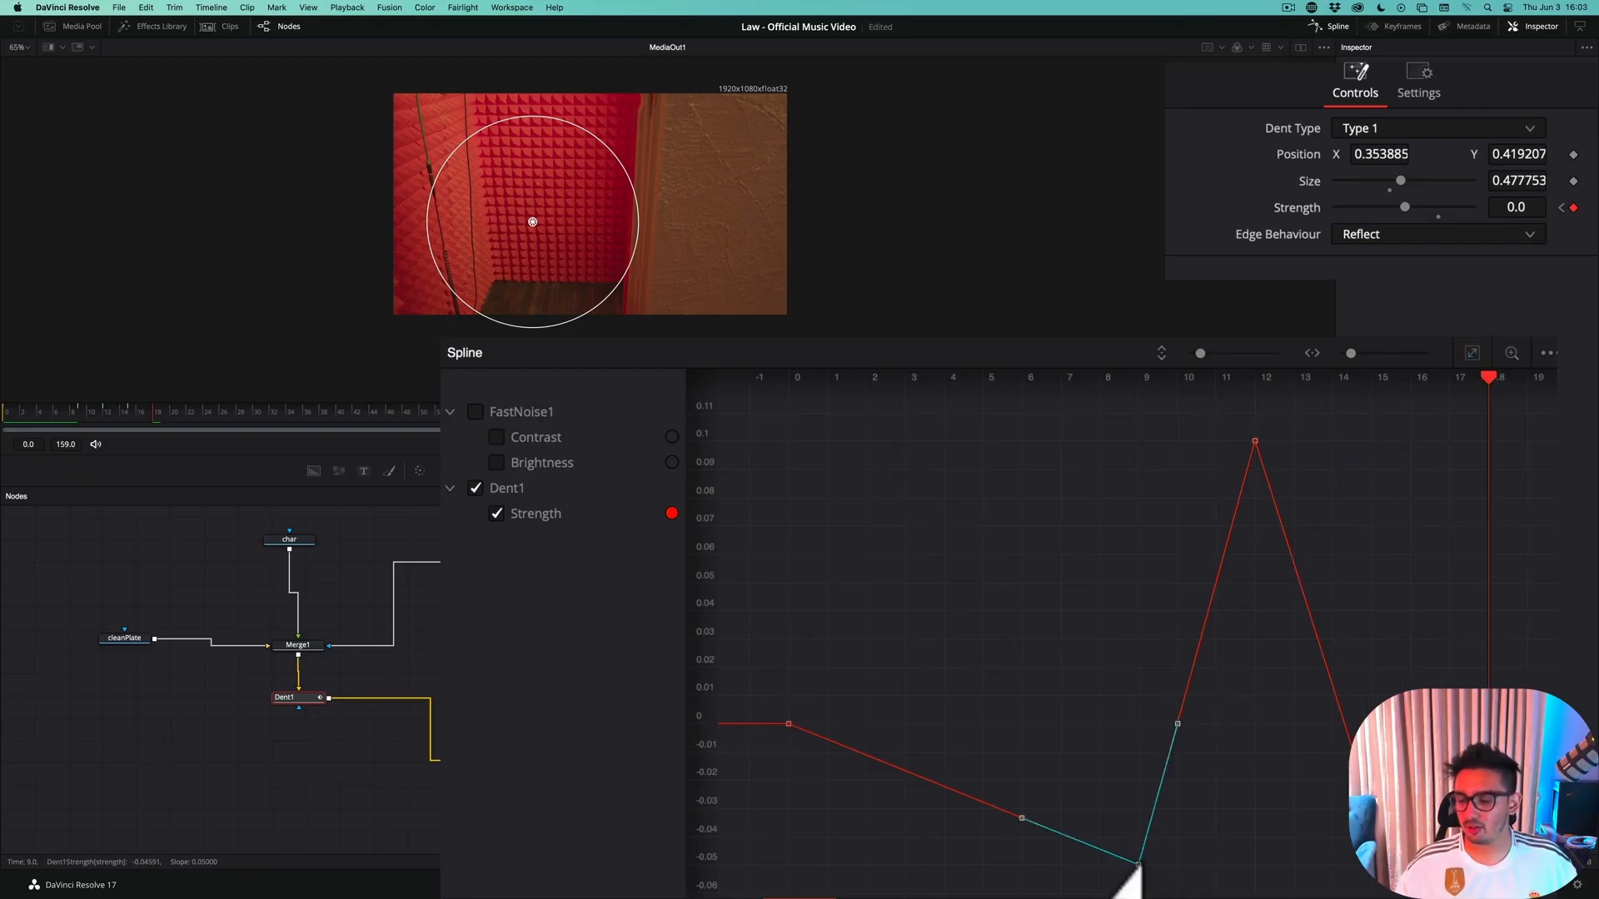
pyautogui.moveTo(1139, 865); pyautogui.dragTo(1099, 863)
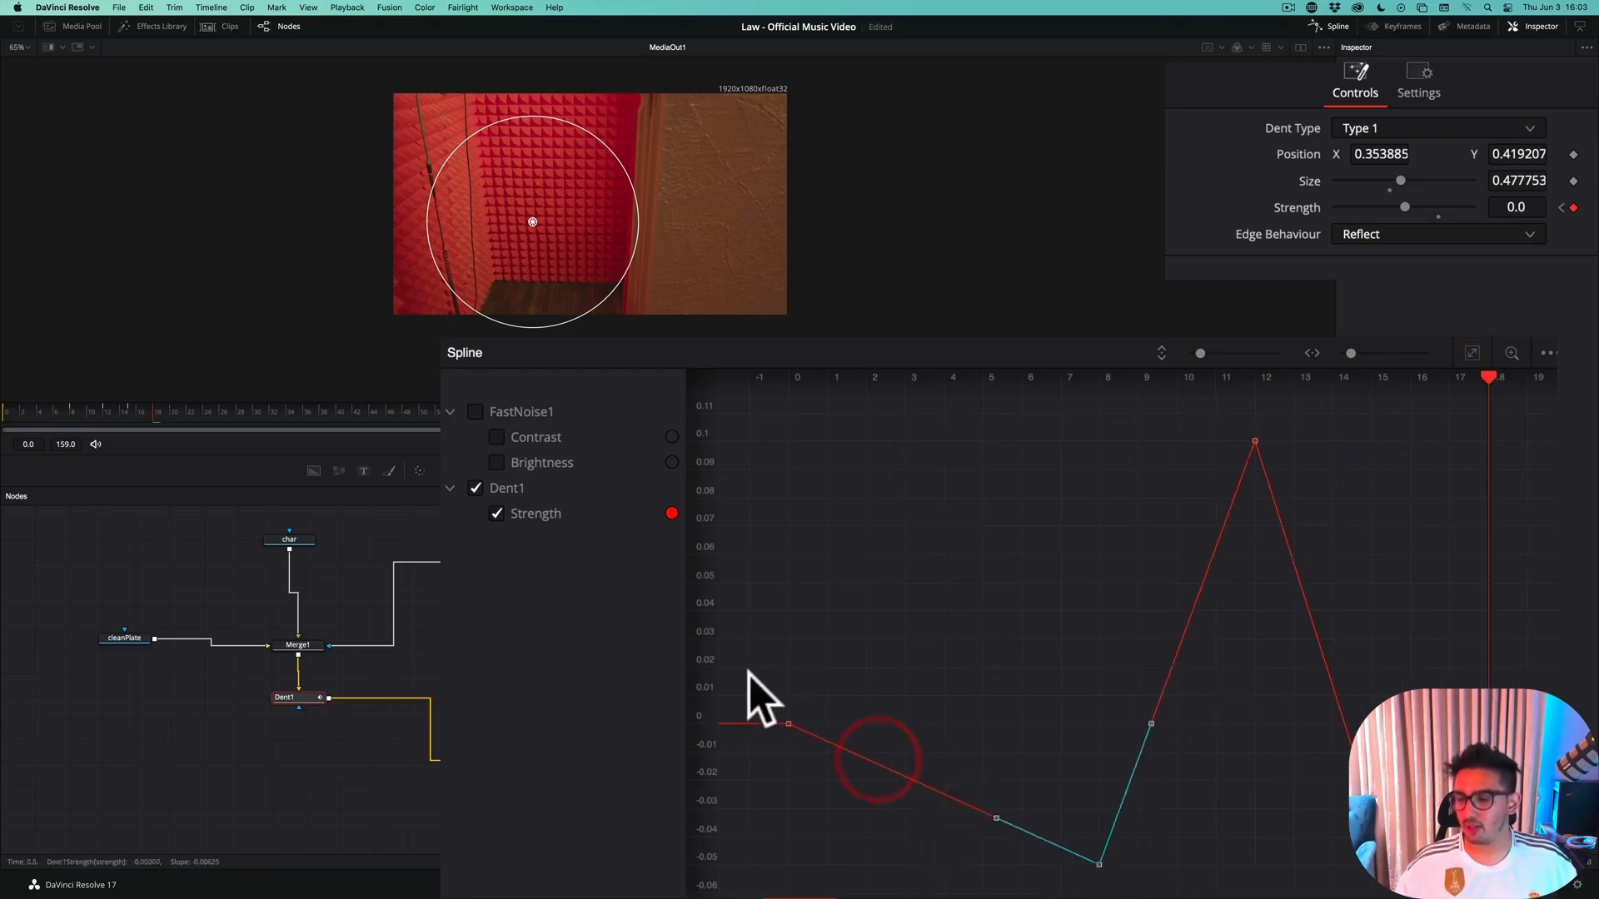
# Smooth the keyframes along Dent1's Strength curve, from frame 0 through the final return to zero, and save the project
pyautogui.moveTo(801, 731); pyautogui.dragTo(842, 764)
pyautogui.press('s')
pyautogui.moveTo(1163, 836); pyautogui.dragTo(1043, 886)
pyautogui.press('s')
pyautogui.moveTo(1224, 421); pyautogui.dragTo(1275, 498)
pyautogui.press('s')
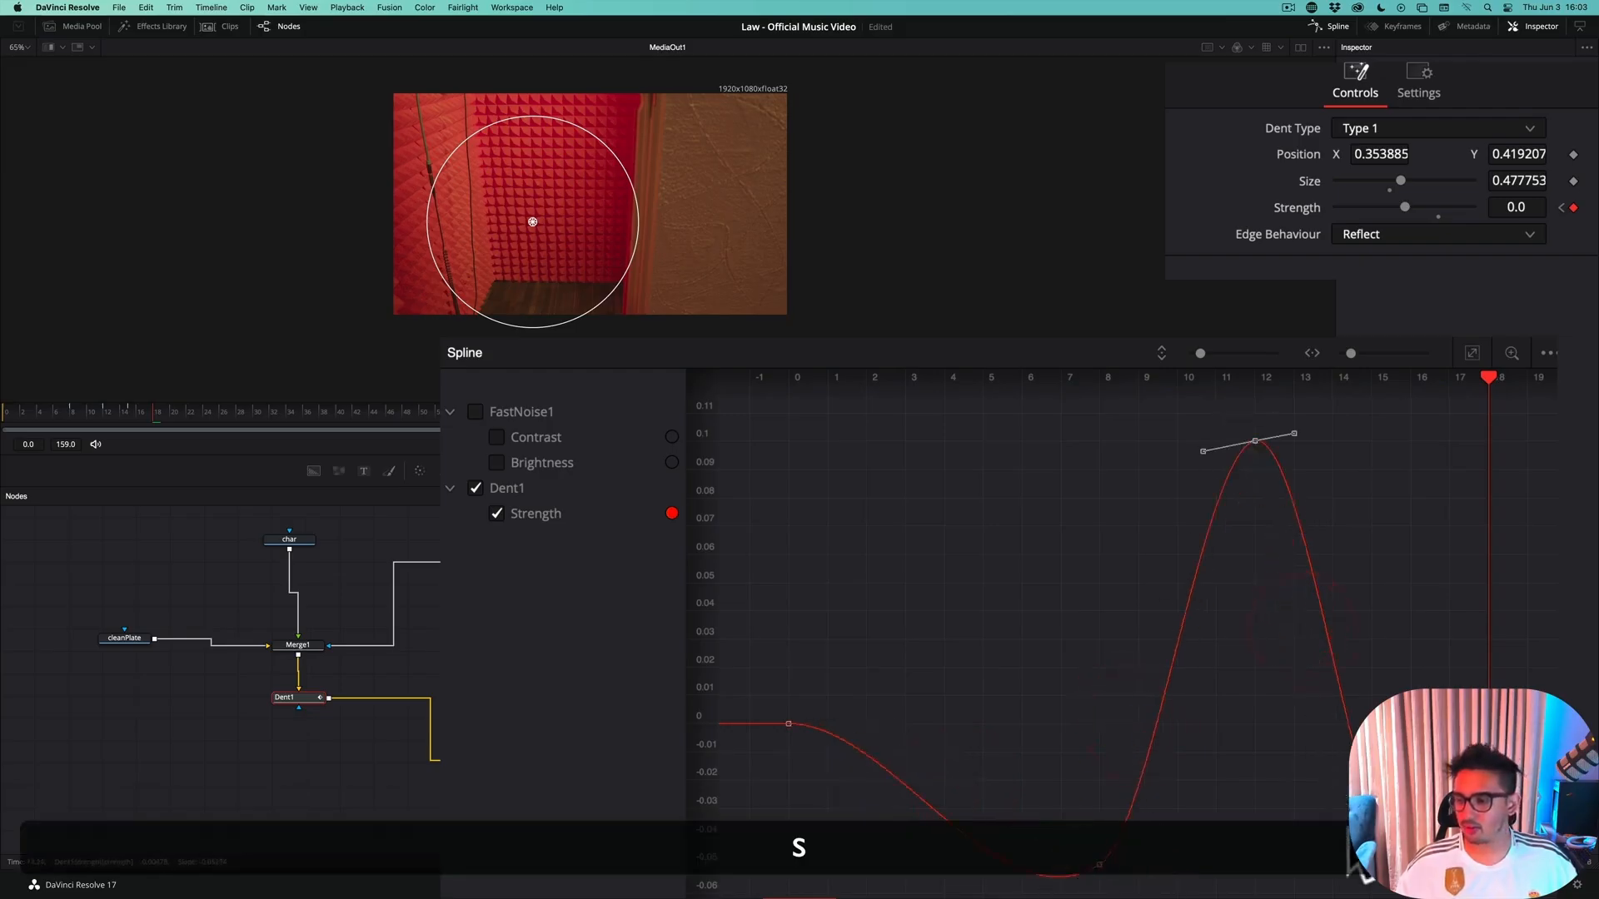
pyautogui.moveTo(1346, 835); pyautogui.dragTo(1420, 772)
pyautogui.press('s')
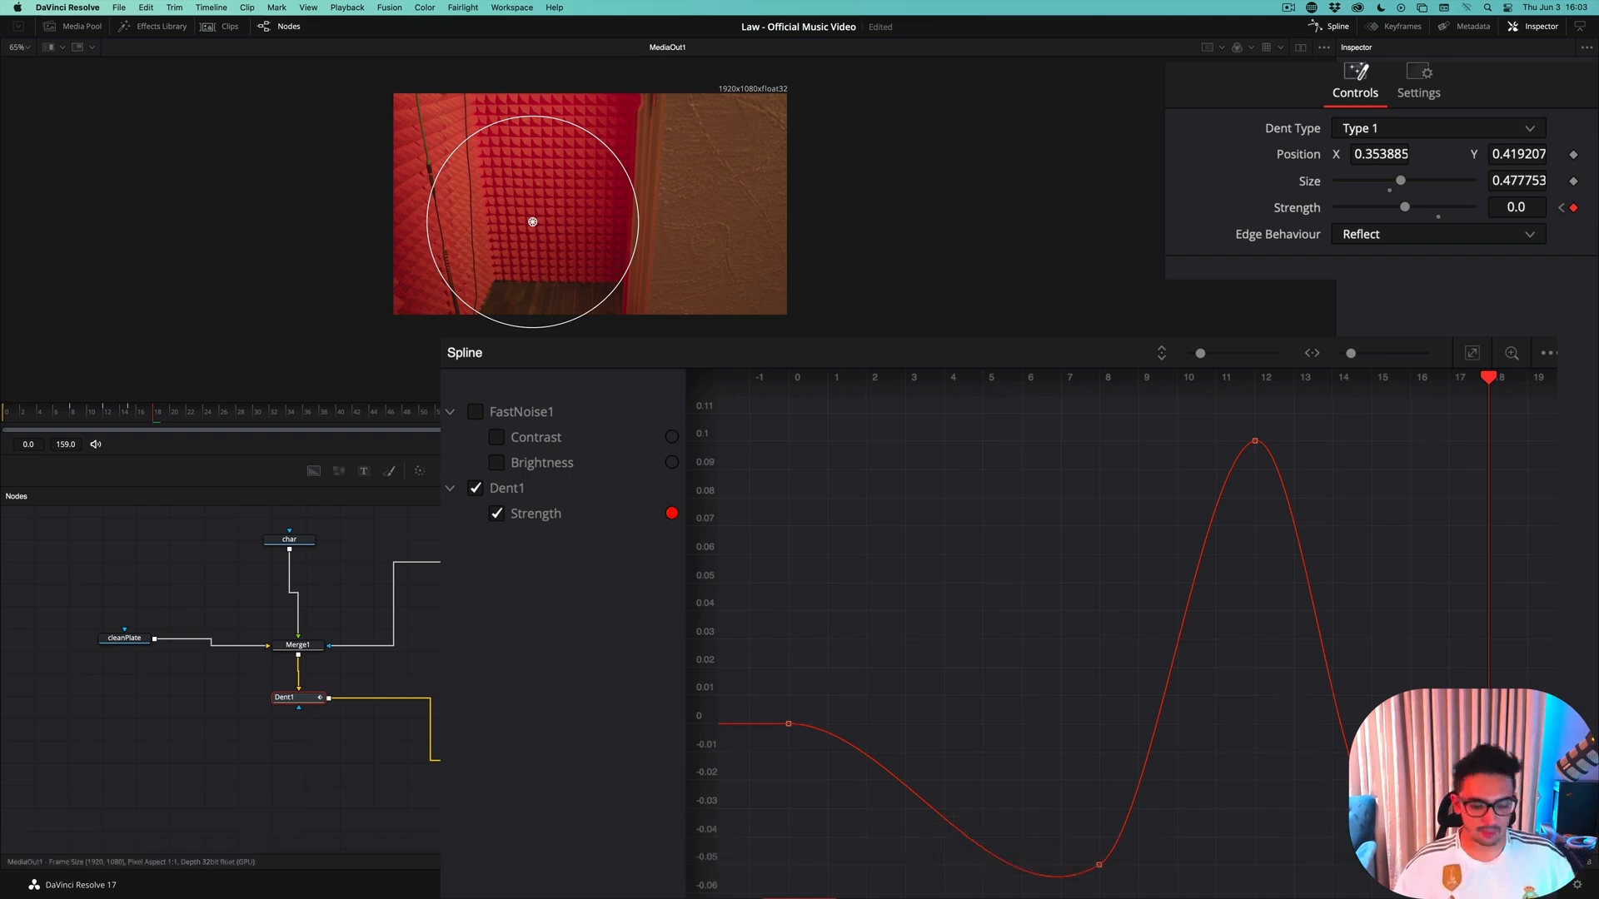
pyautogui.press('super+s')
# Step frame by frame from the start to frame 20 to check the smoothed distortion, then return to frame 18
pyautogui.click(8, 416)
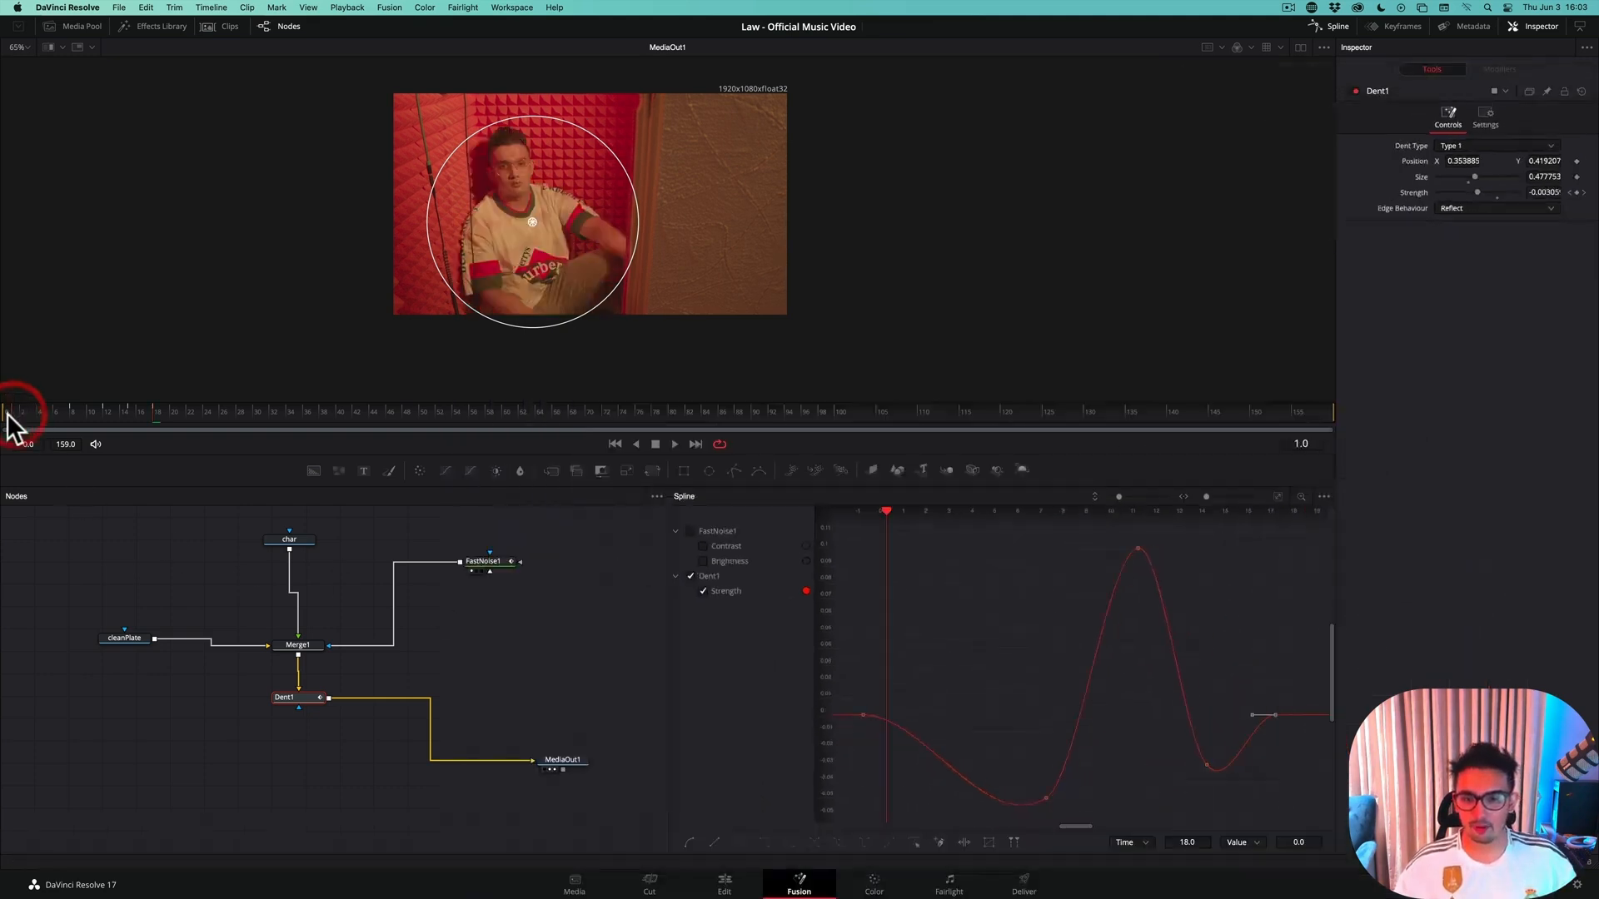
pyautogui.press('Right')
pyautogui.press('Right')
pyautogui.press('Right')
pyautogui.press('Right')
pyautogui.press('Right')
pyautogui.press('Right')
pyautogui.press('Right')
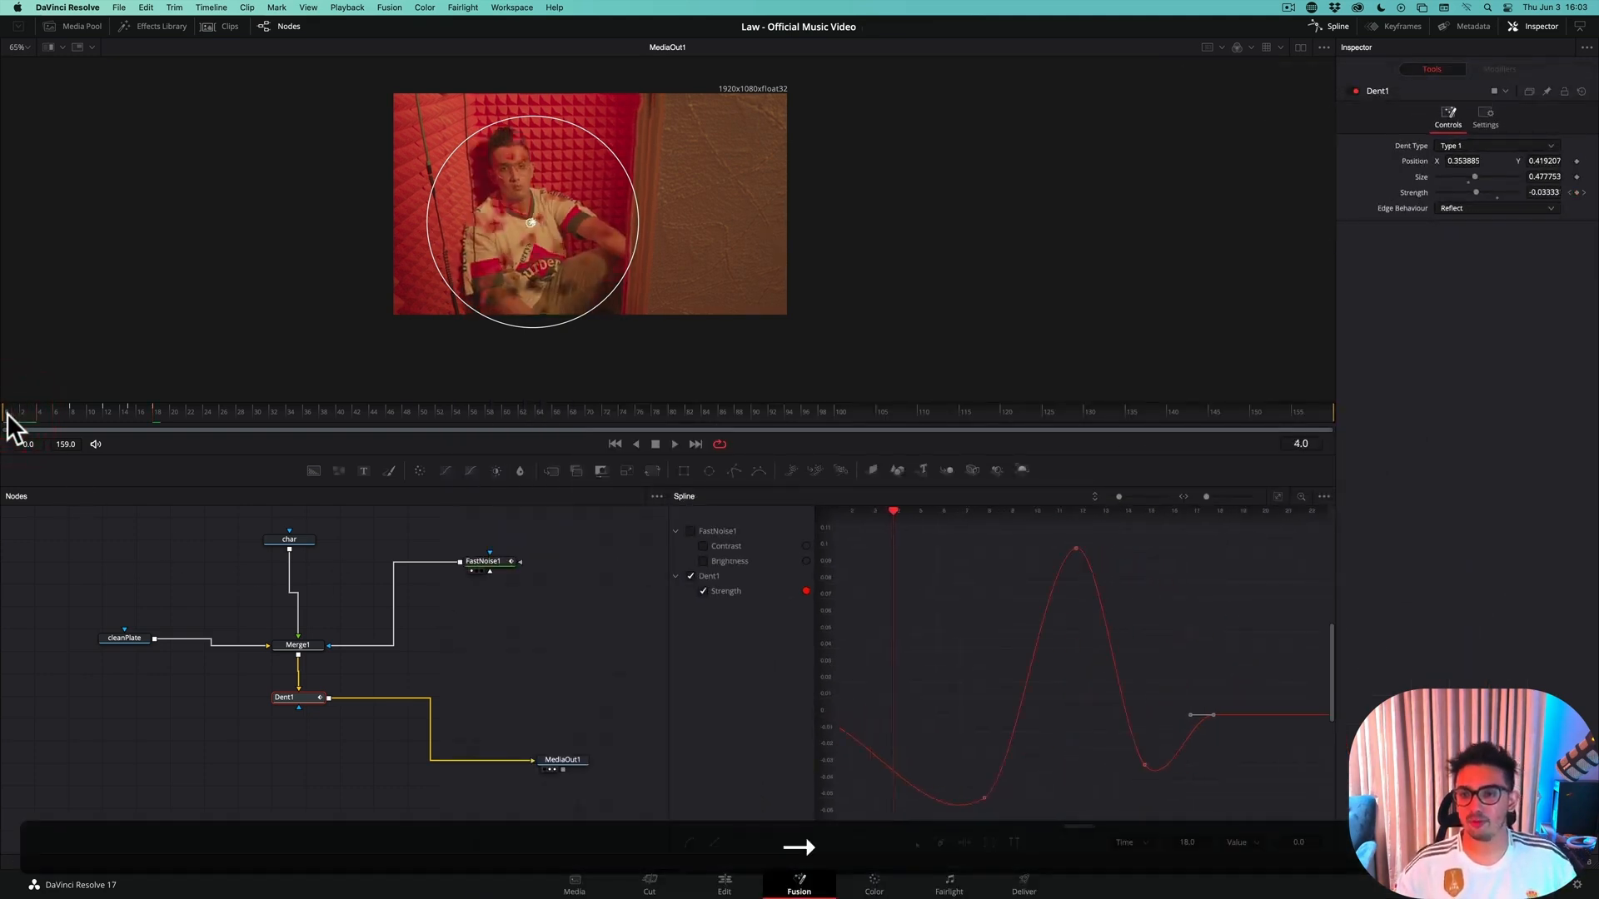
pyautogui.press('Right')
pyautogui.press('Right')
pyautogui.press('Right')
pyautogui.press('Right')
pyautogui.press('Right')
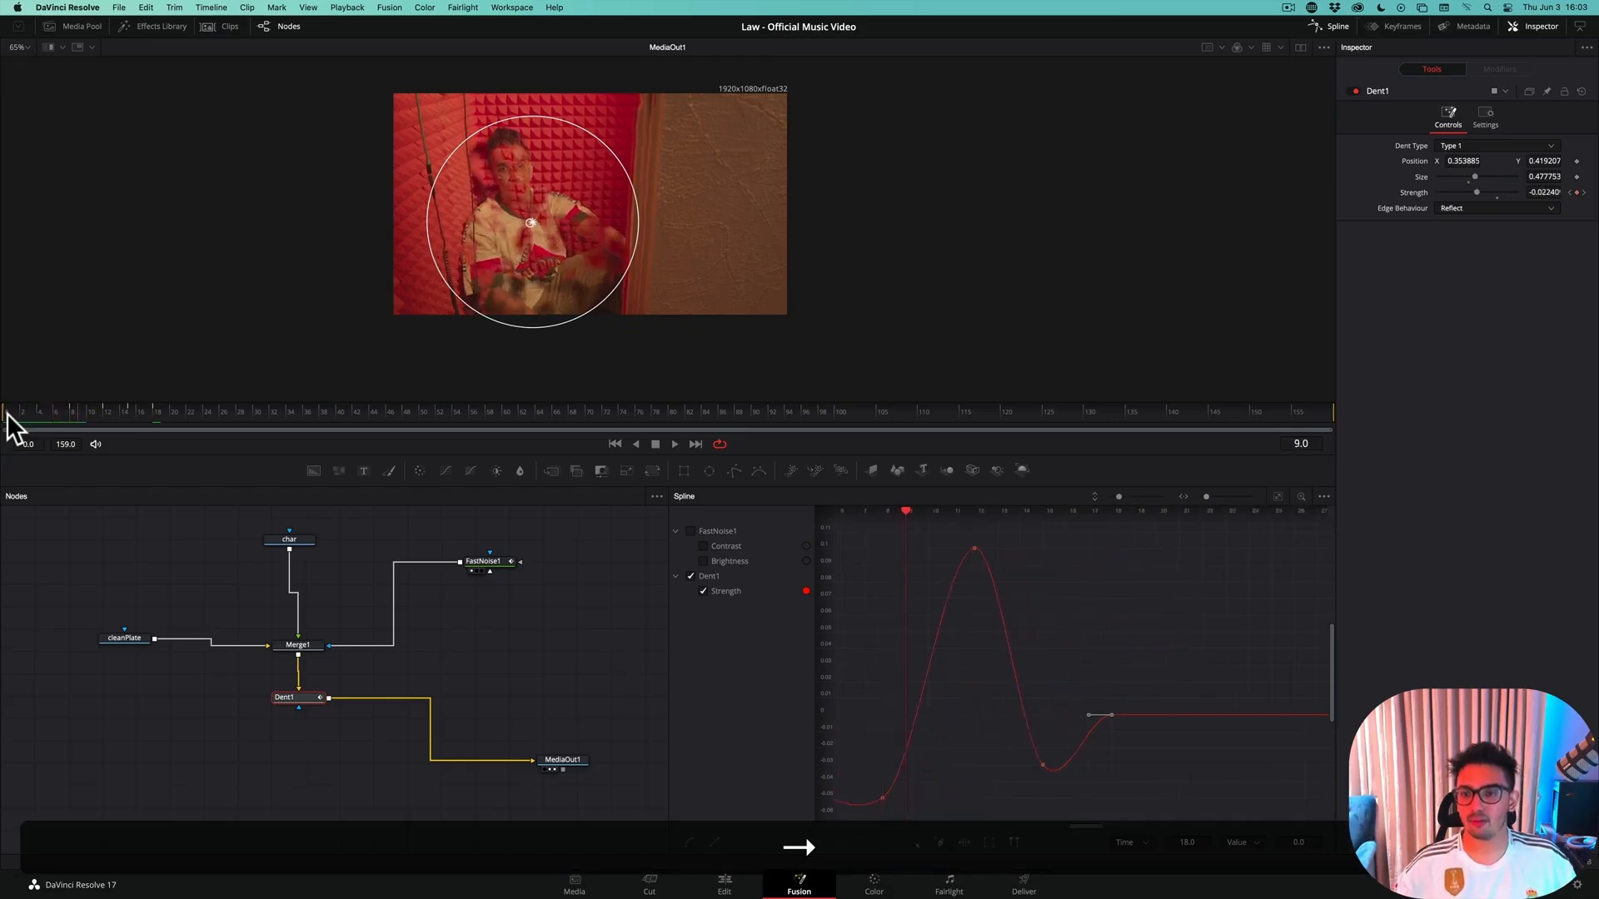
pyautogui.press('Right')
pyautogui.press('Right')
pyautogui.press('Right')
pyautogui.press('Right')
pyautogui.press('Right')
pyautogui.press('Right')
pyautogui.press('Right')
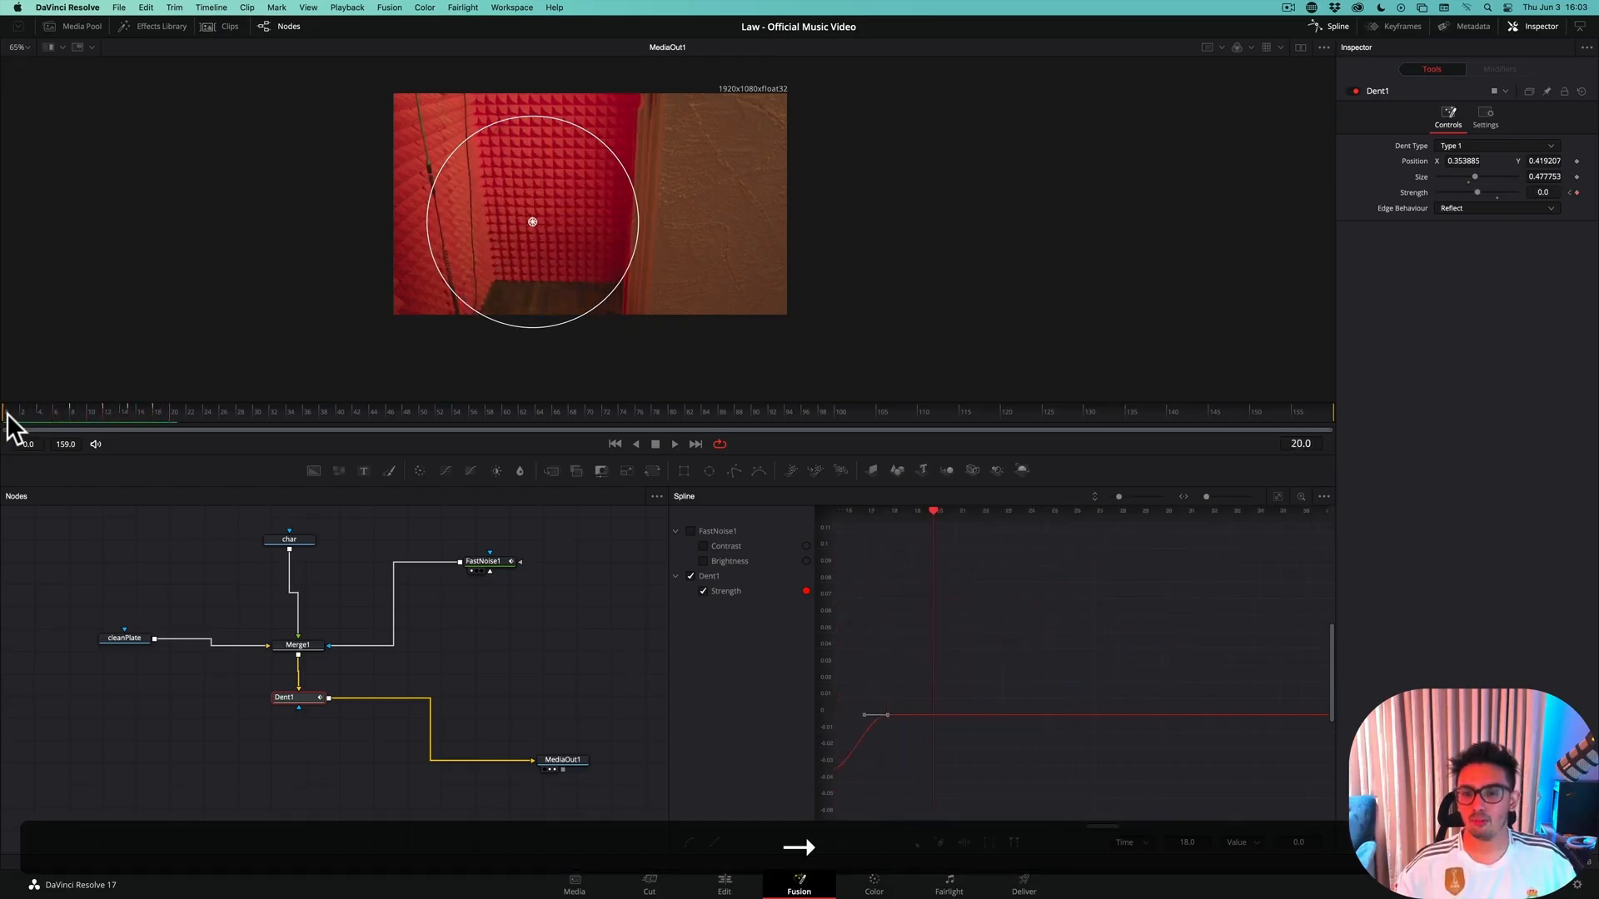
pyautogui.press('Left')
pyautogui.press('Left')
# Save the project and switch to the Edit page
pyautogui.press('super+s')
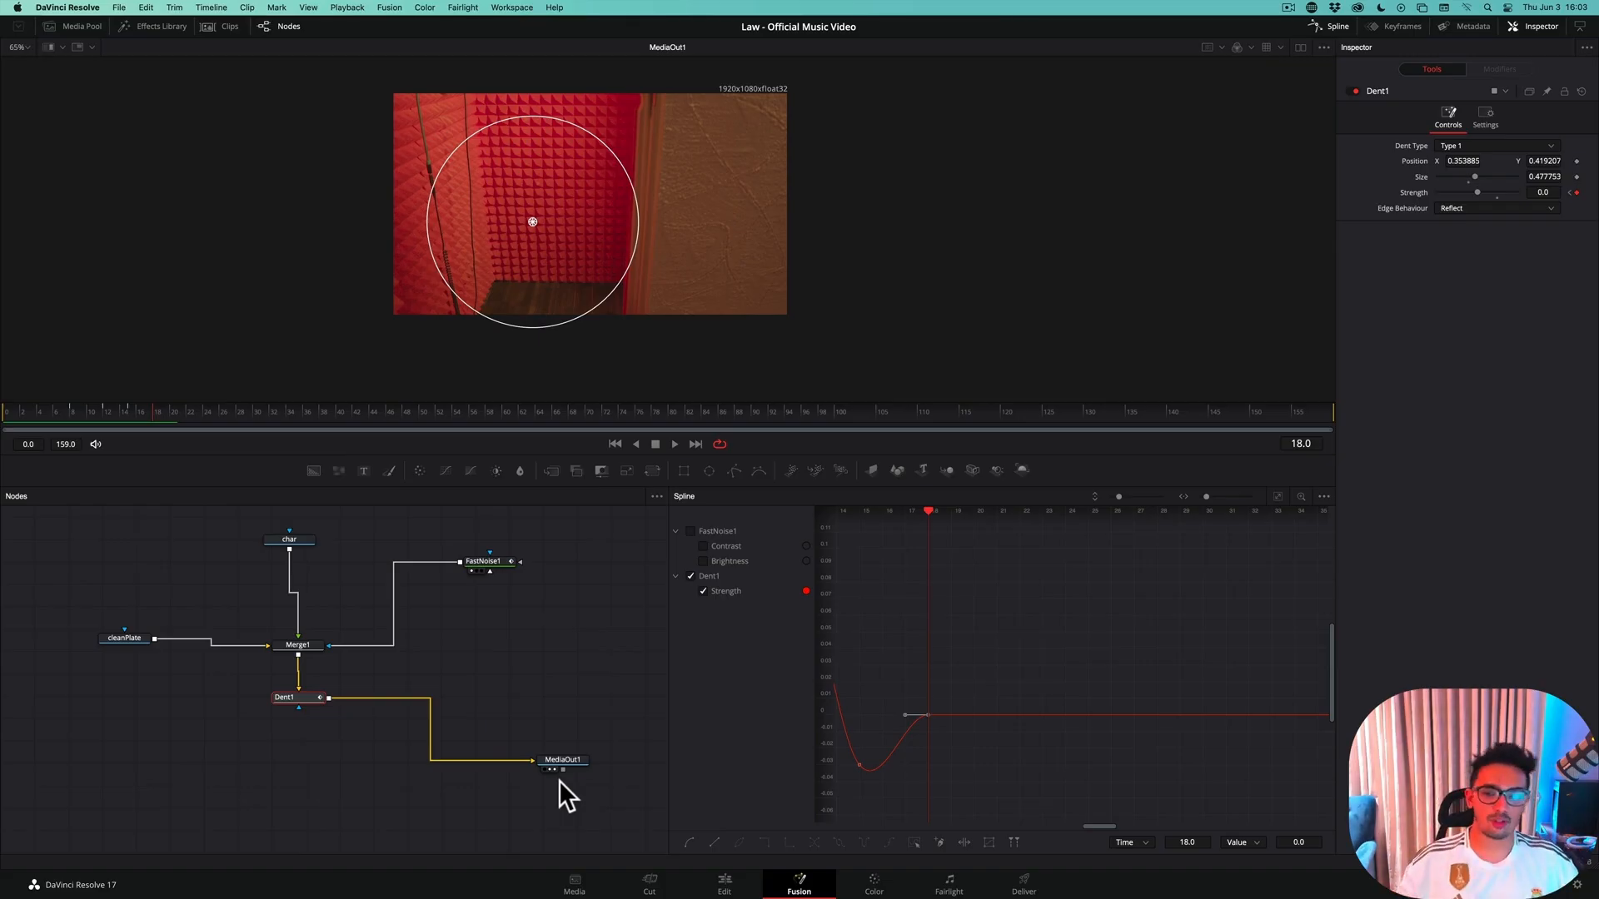
pyautogui.click(725, 882)
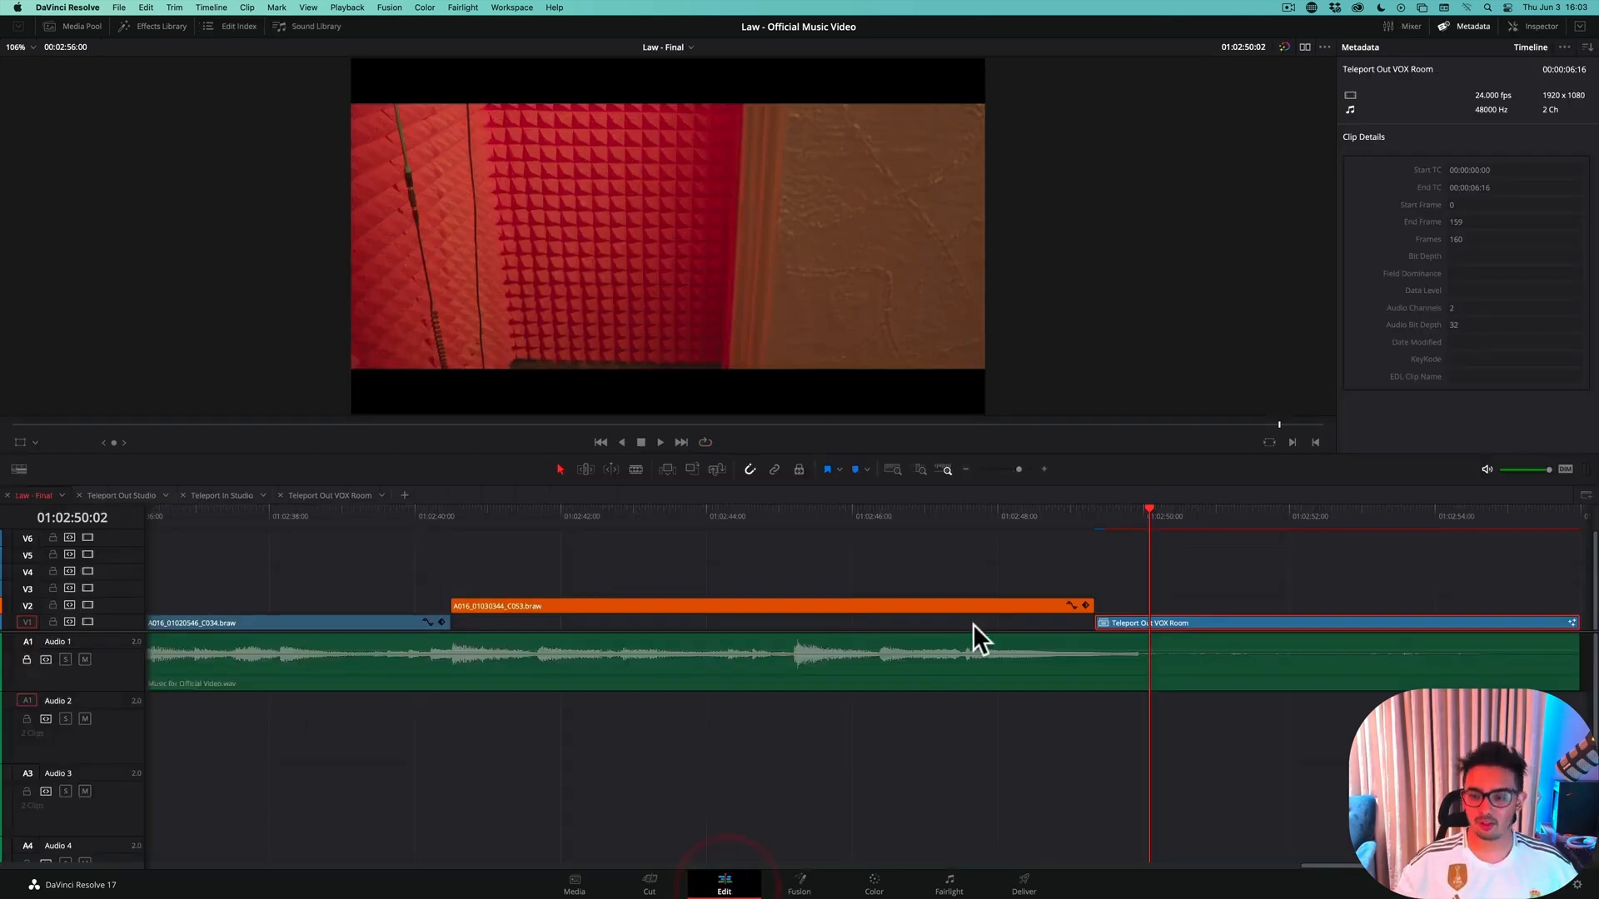
pyautogui.press('super+s')
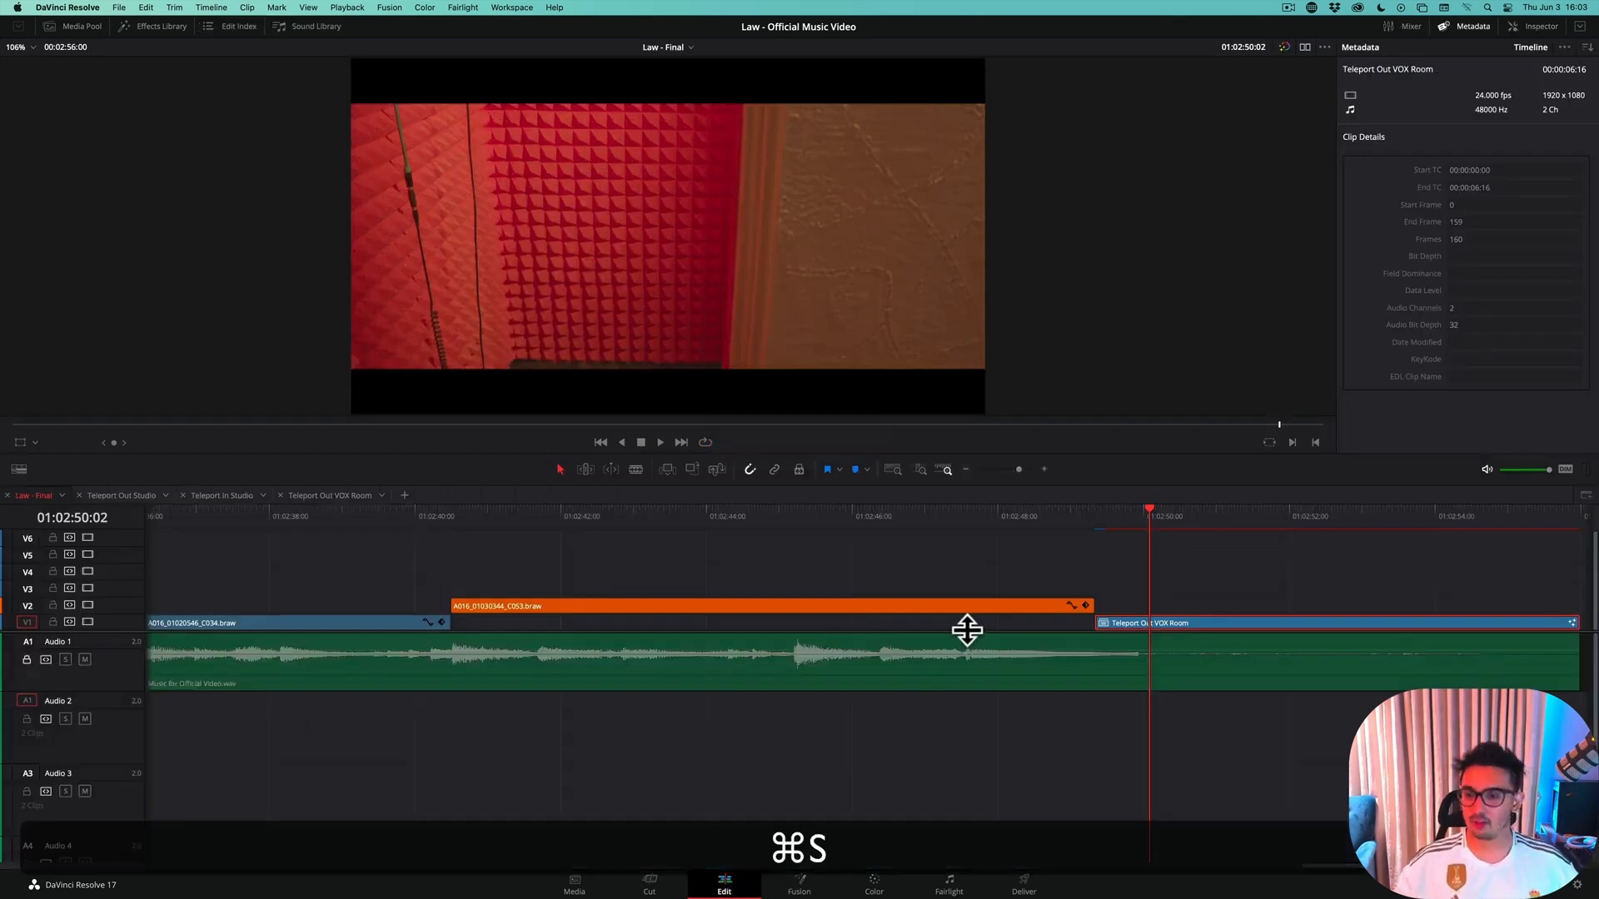
# Play the transition into the Teleport Out VOX Room clip on the timeline and replay it to review the effect
pyautogui.click(970, 513)
pyautogui.press('space')
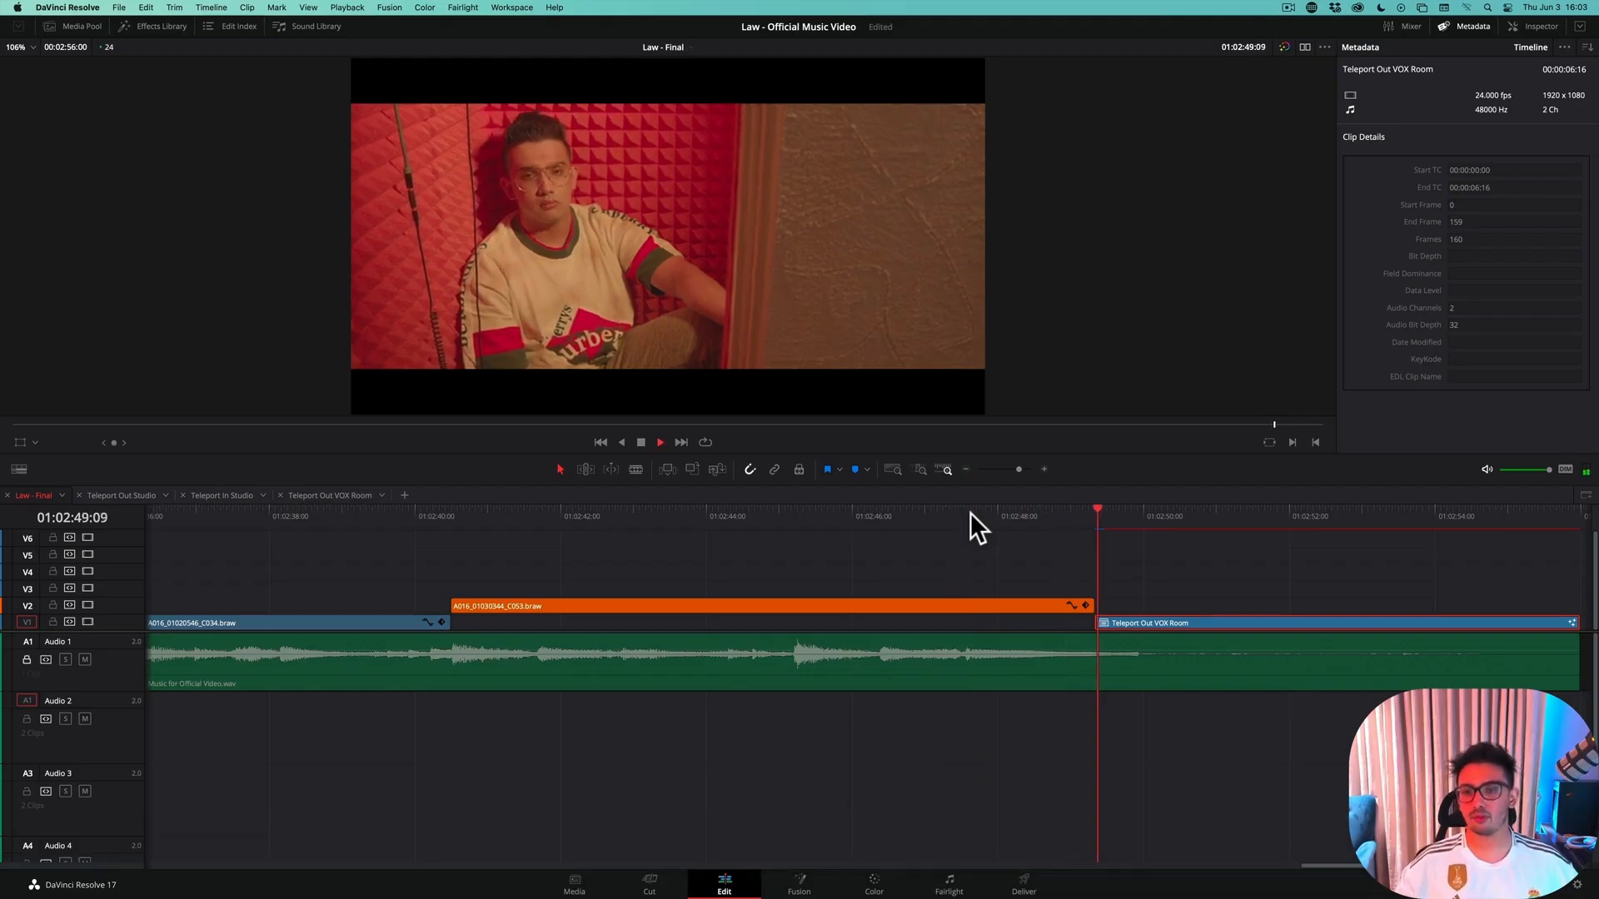
pyautogui.press('space')
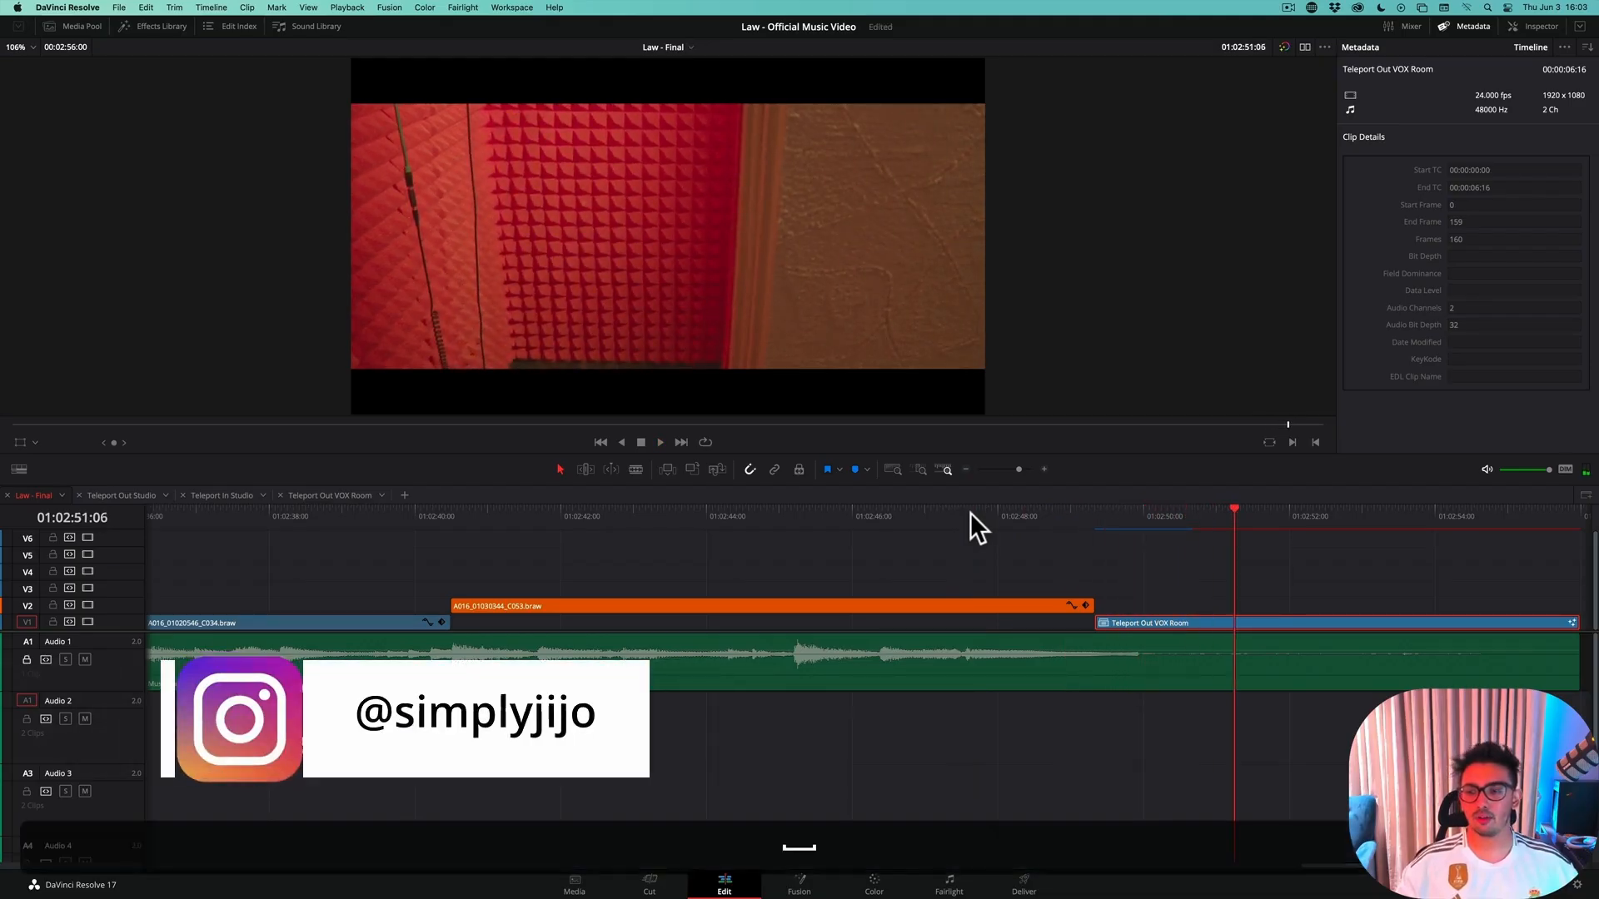
pyautogui.hscroll(-10, 971, 512)
pyautogui.press('space')
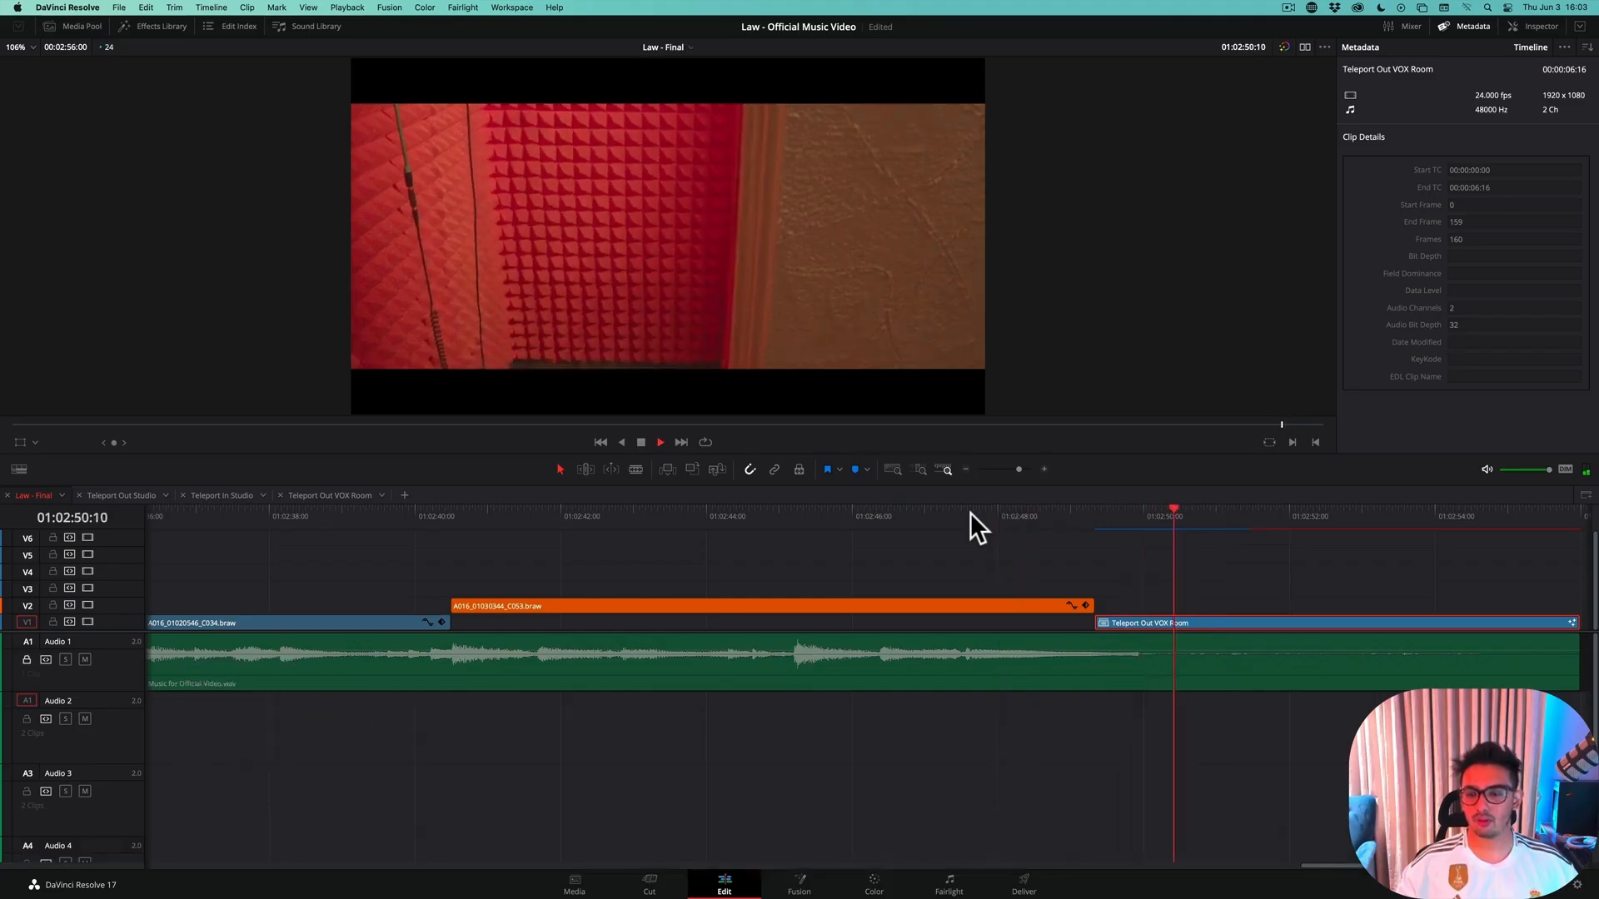
pyautogui.press('space')
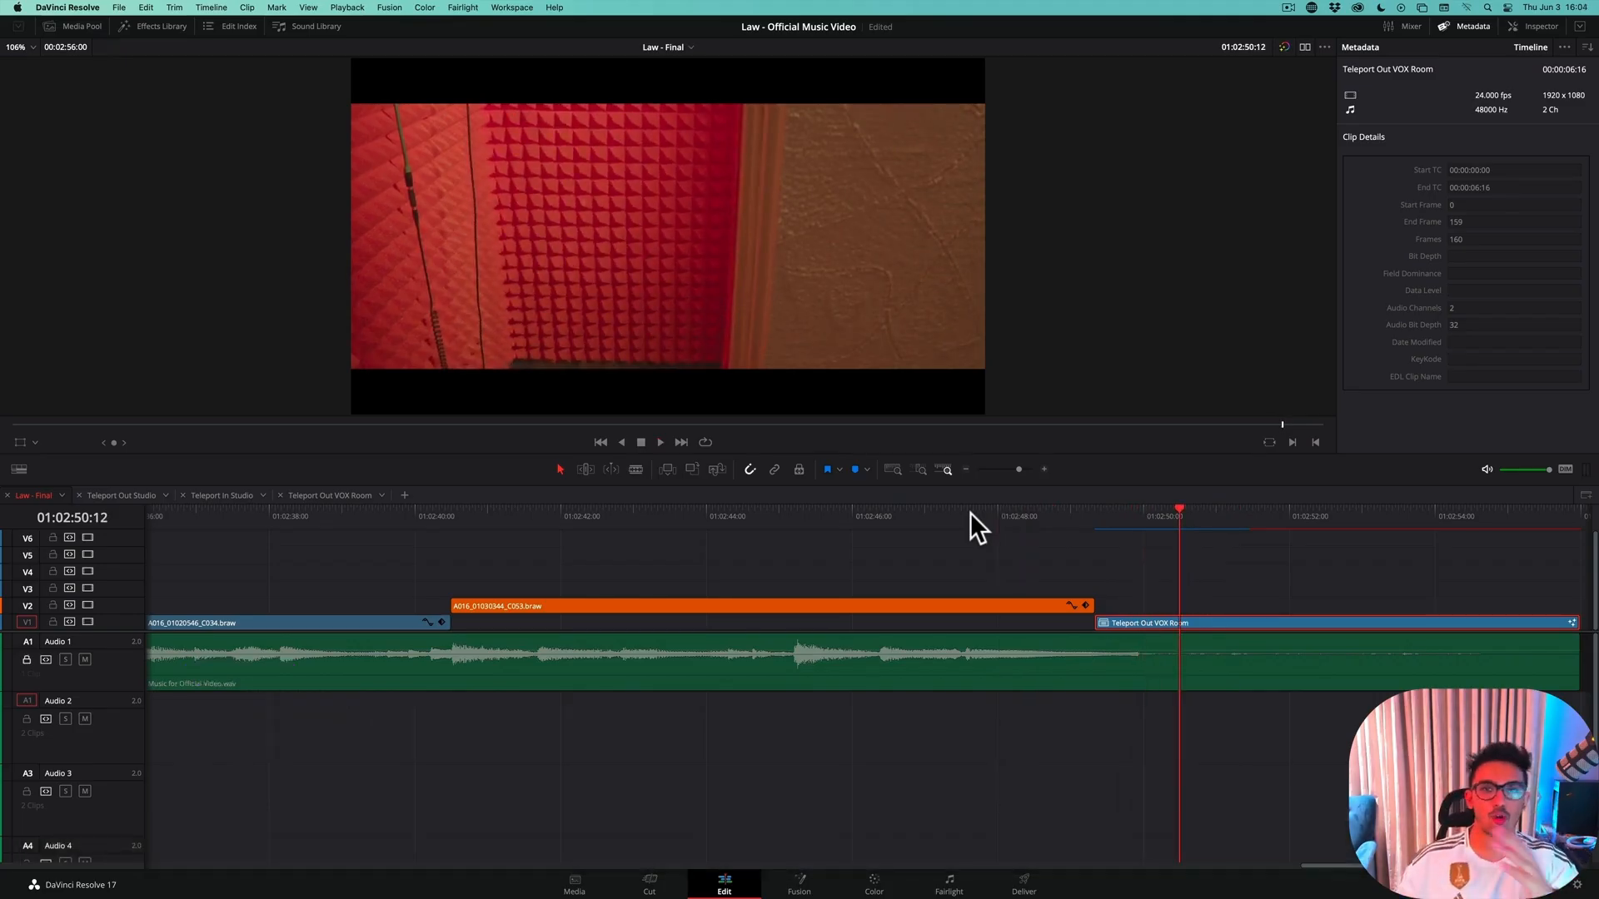
# Reopen the clip's Fusion composition and bring Dent1's Strength curve into view
pyautogui.click(783, 881)
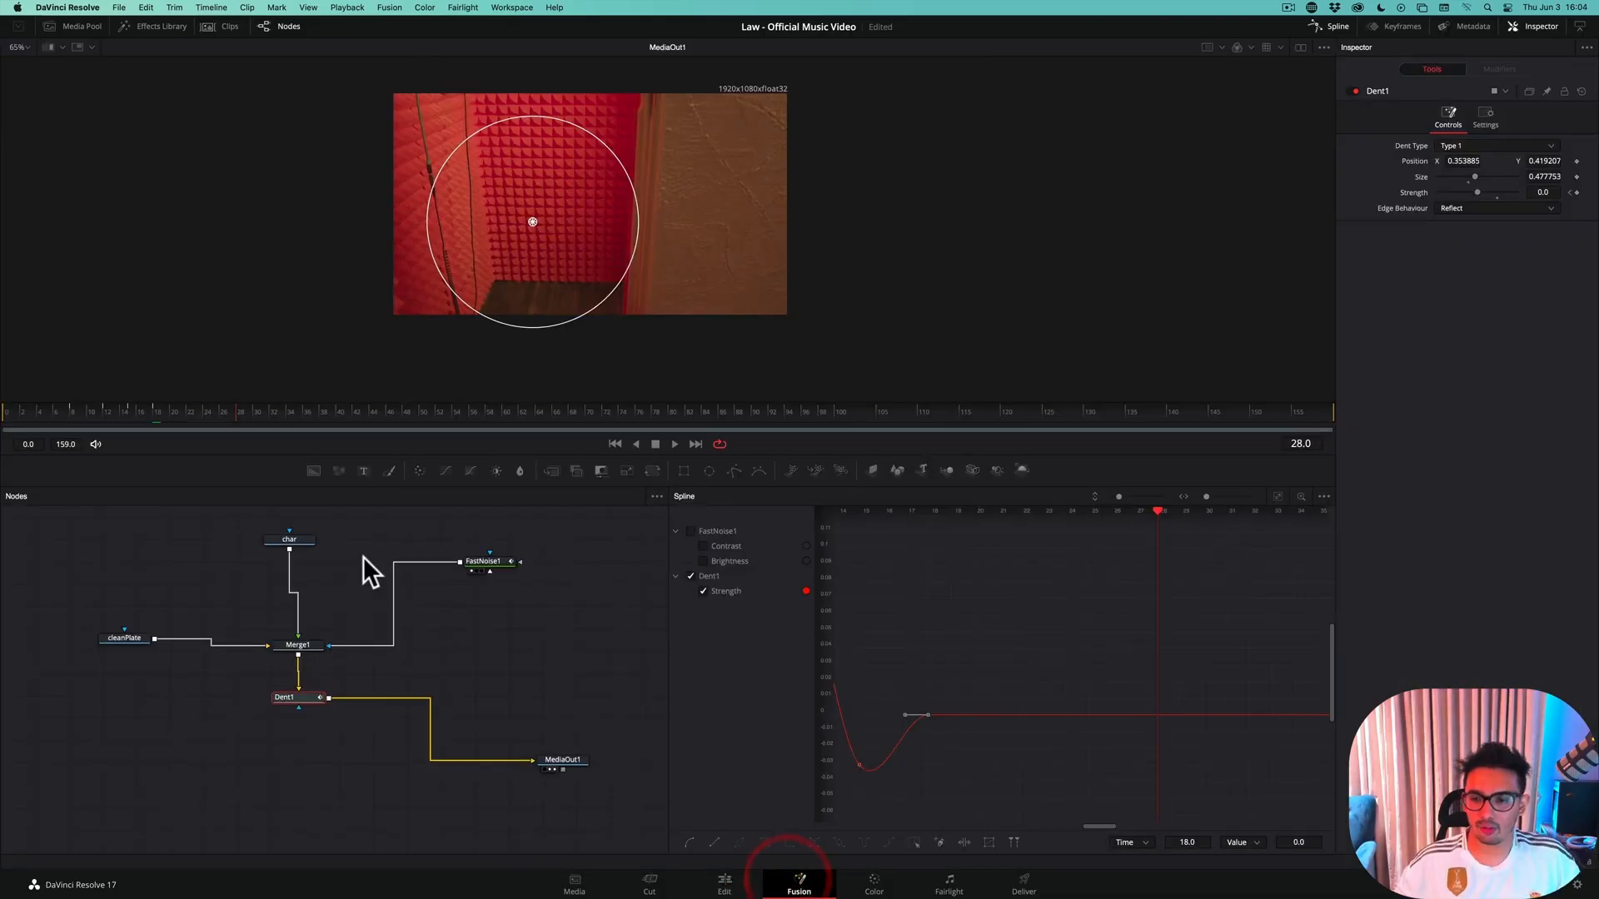
pyautogui.click(499, 558)
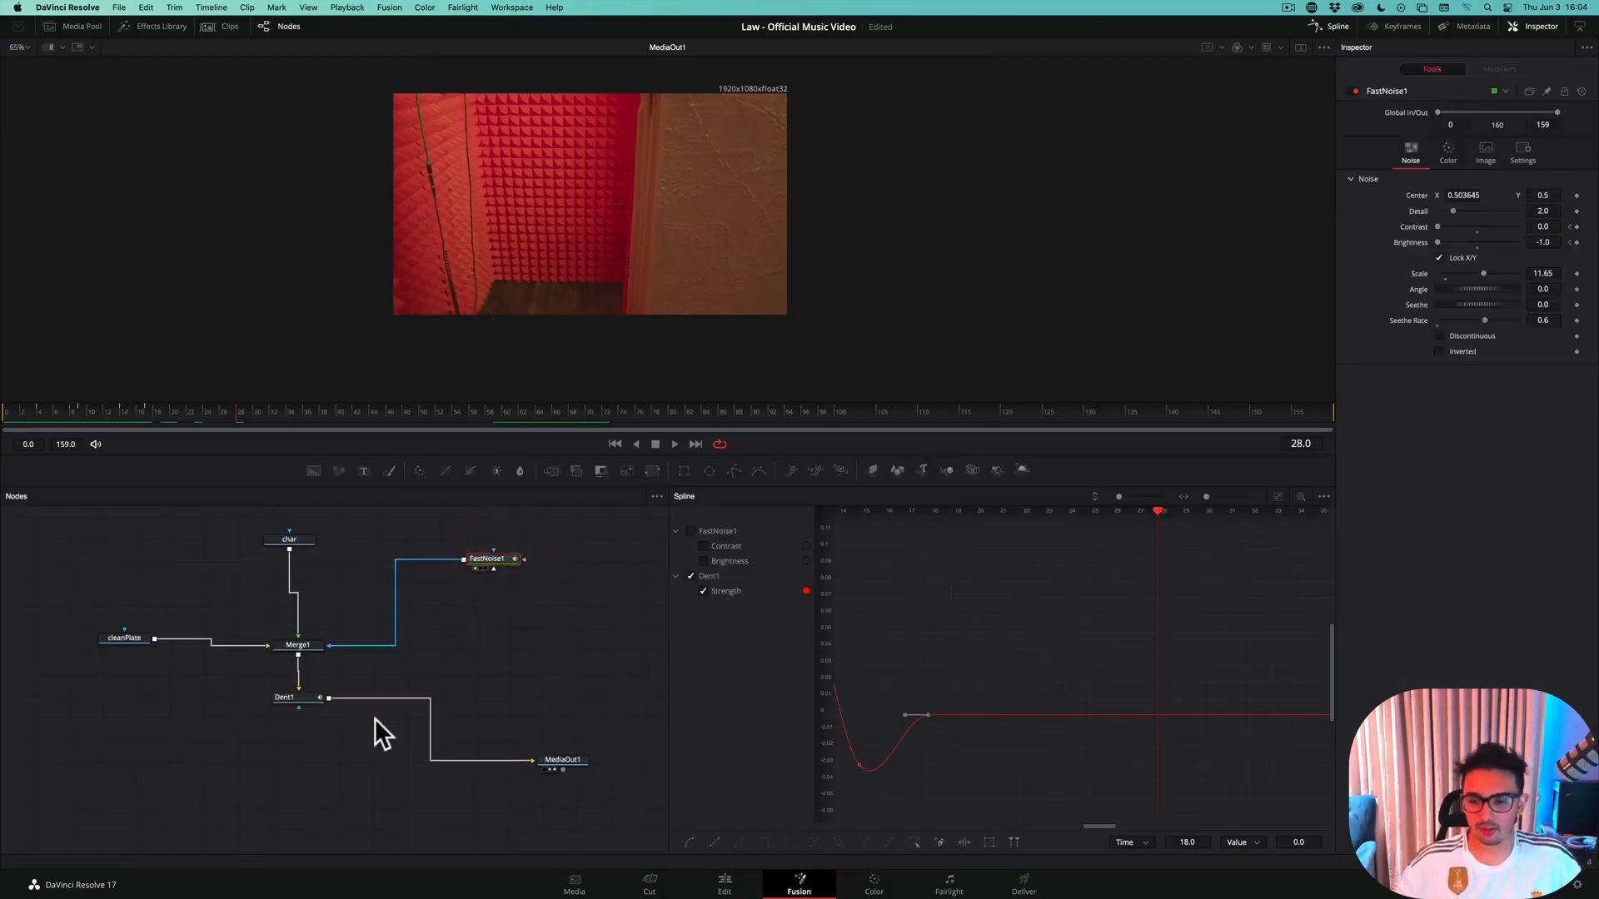
pyautogui.click(301, 697)
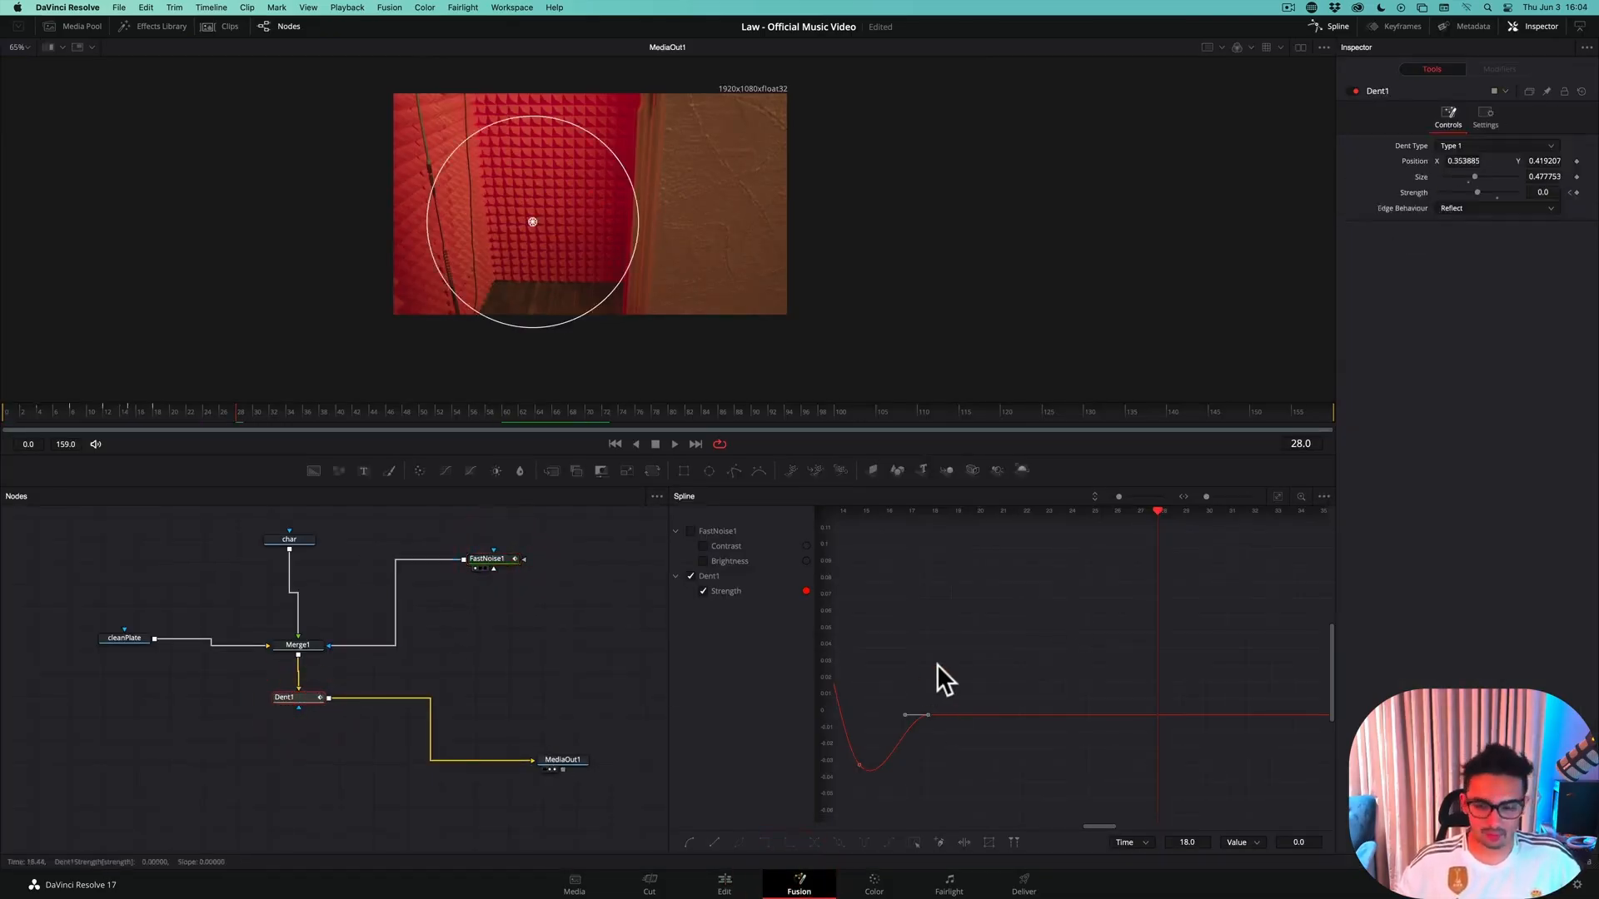
pyautogui.hscroll(-3, 935, 626)
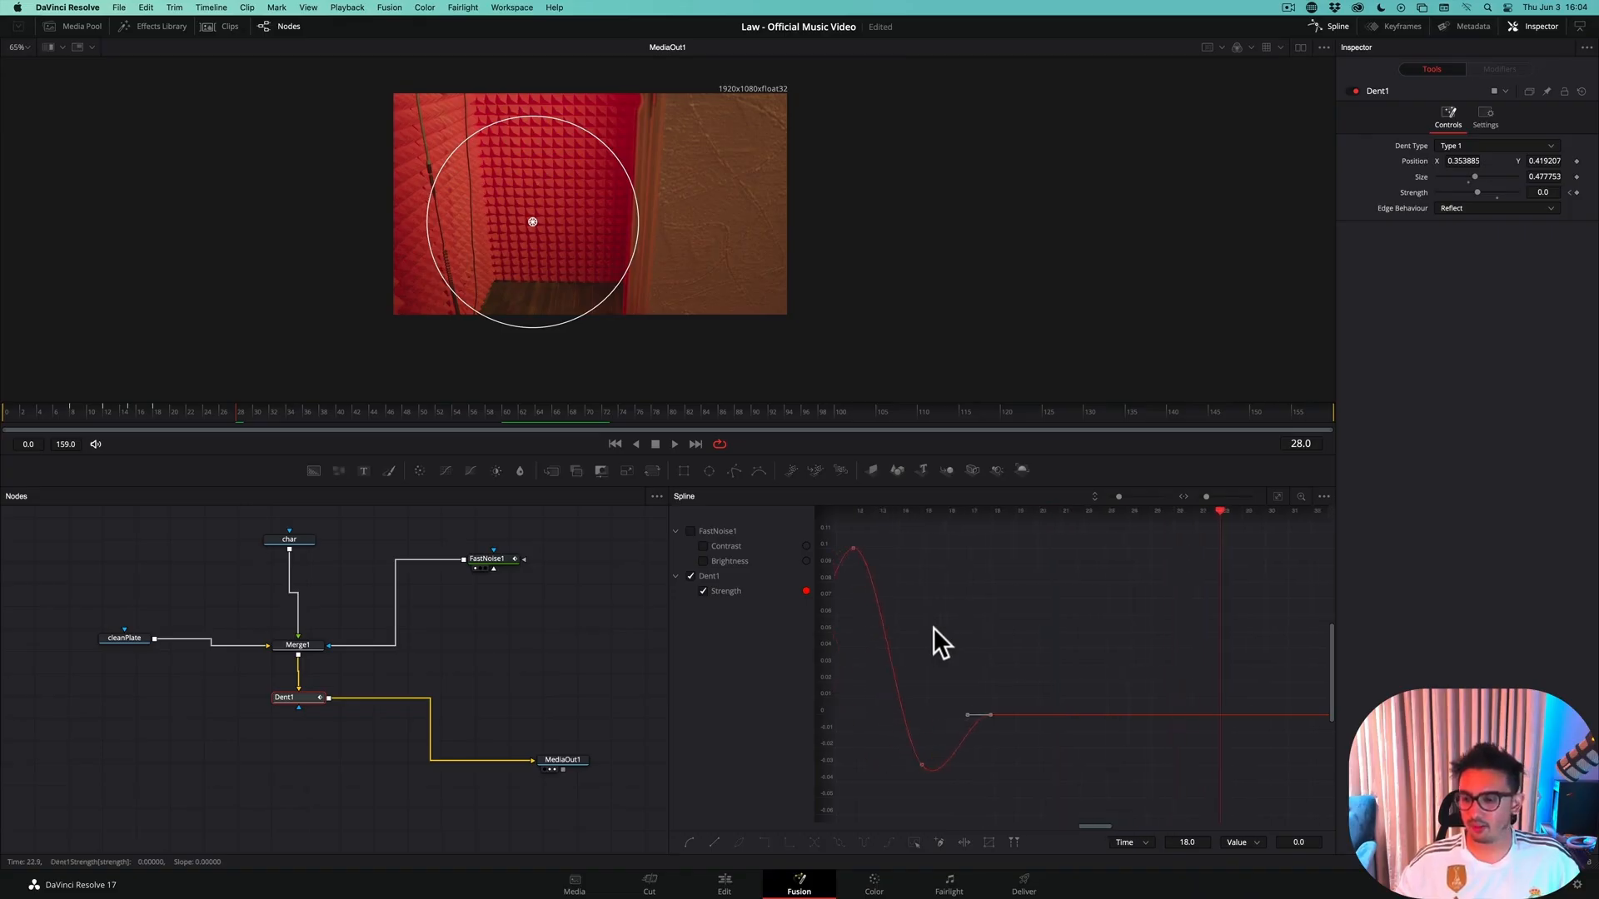
pyautogui.hscroll(-6, 933, 627)
pyautogui.click(1087, 522)
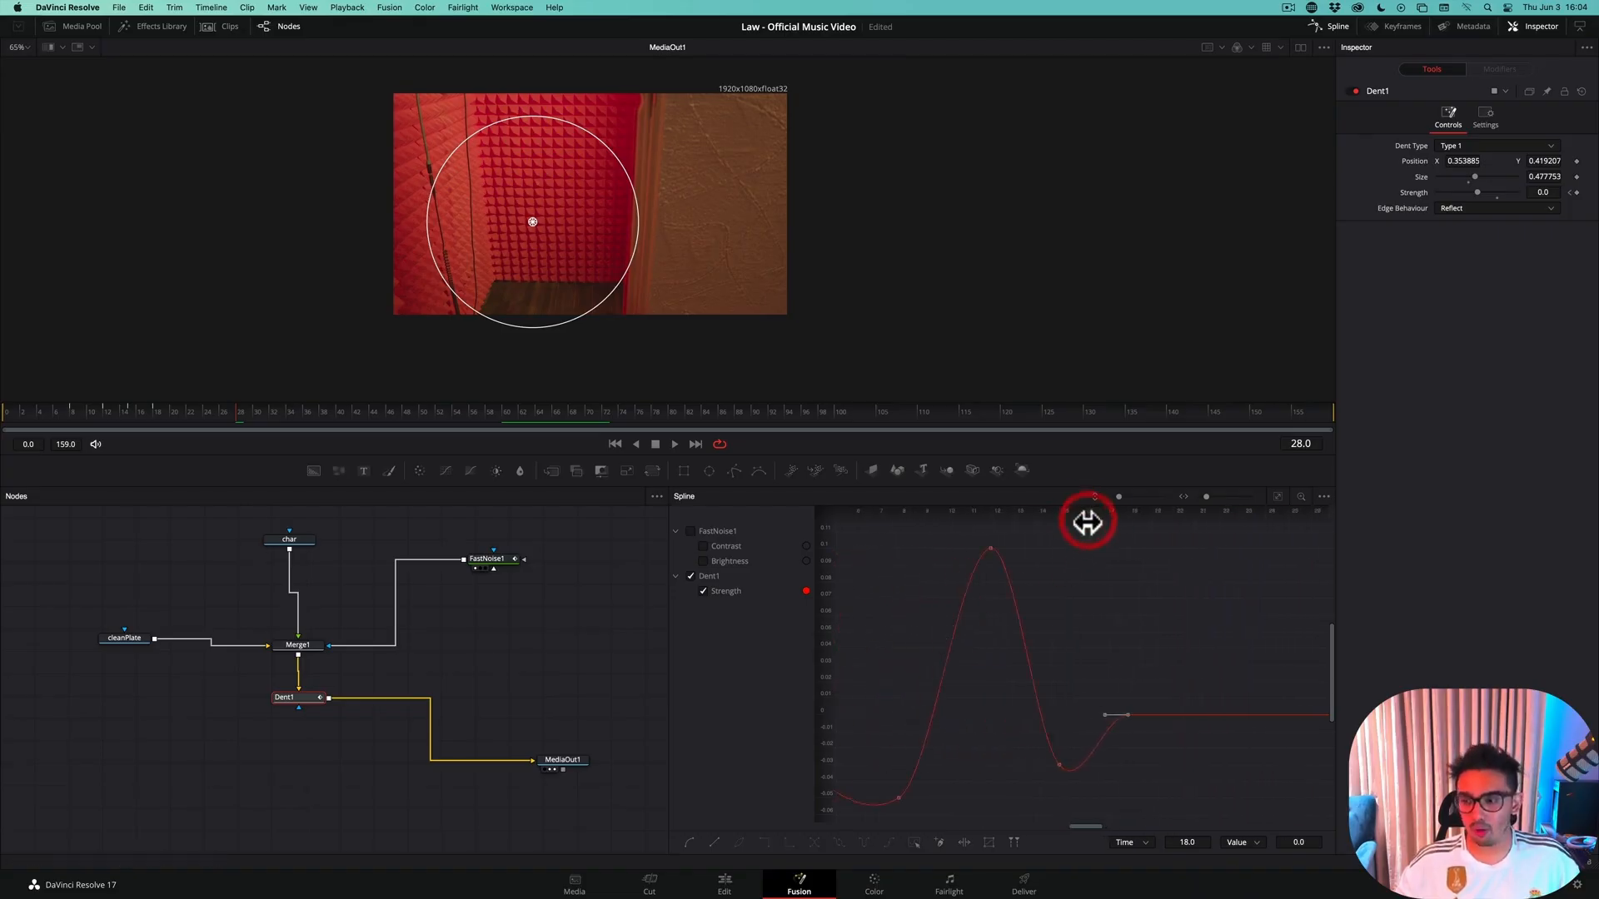
pyautogui.click(307, 697)
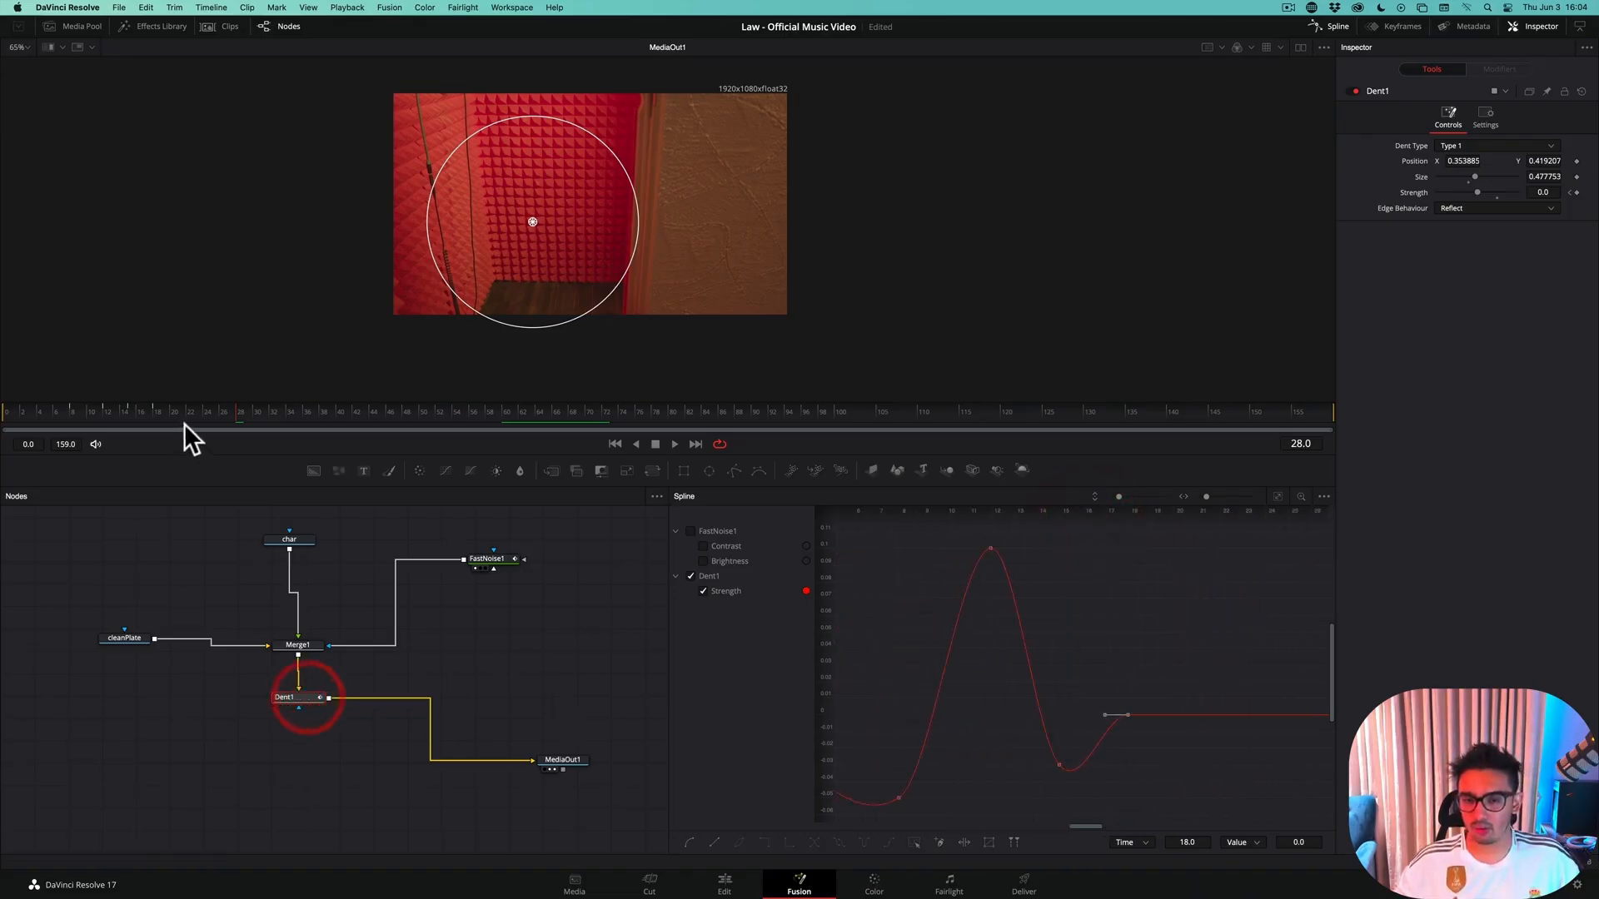
# Compare frames 15 and 18, then set Dent1's Strength keyframe at frame 18 to 0.02
pyautogui.click(157, 414)
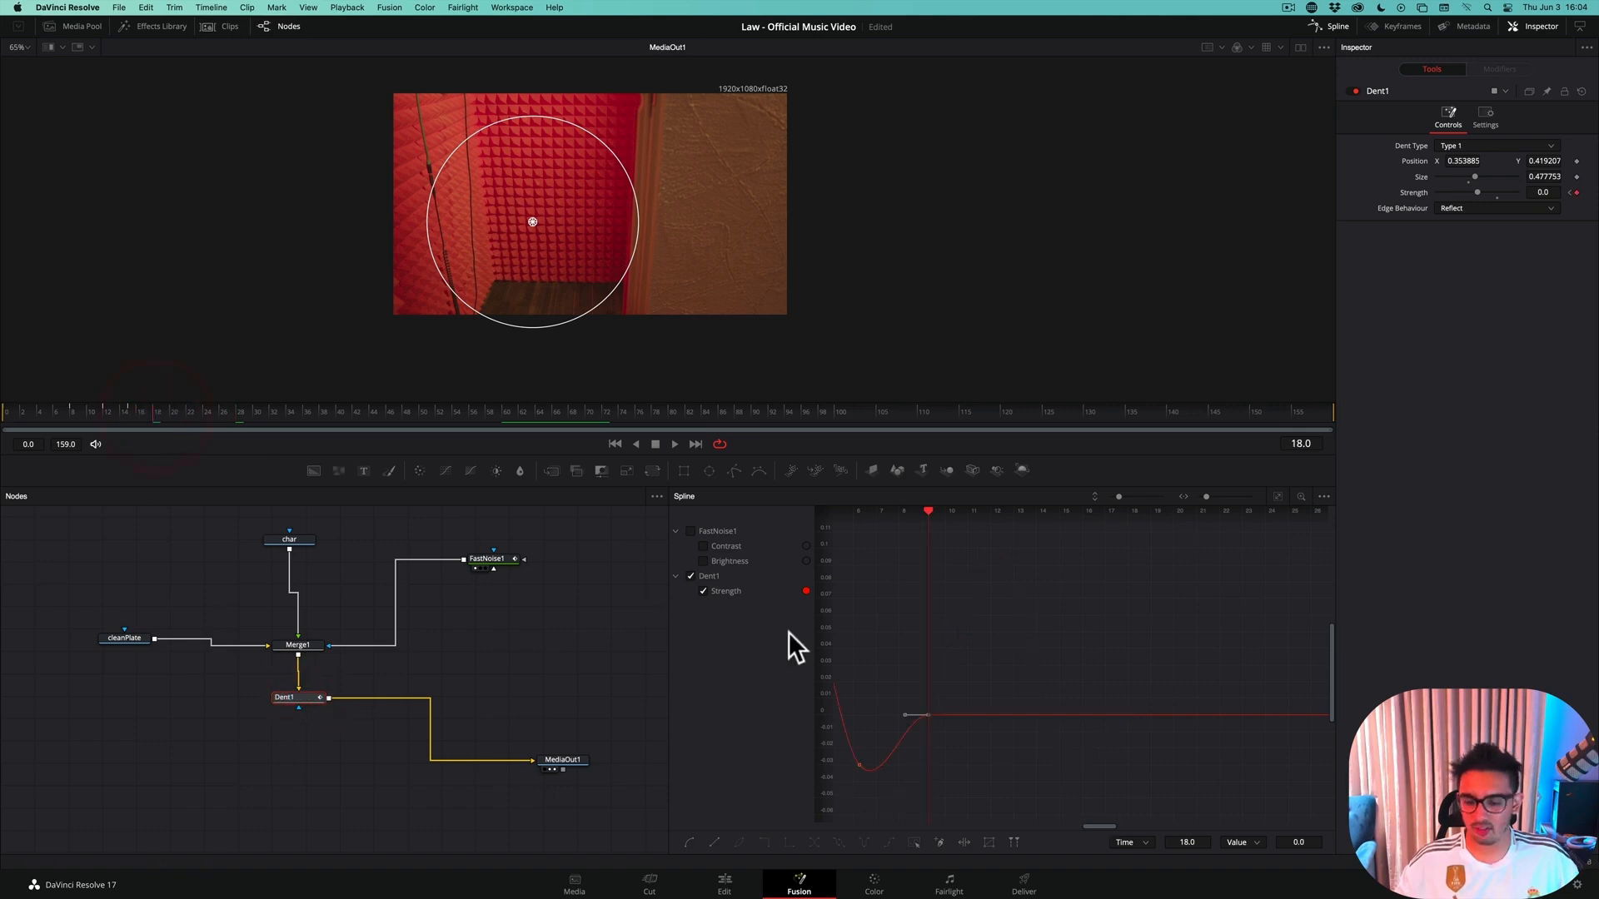
pyautogui.press('Left')
pyautogui.press('Left')
pyautogui.press('Left')
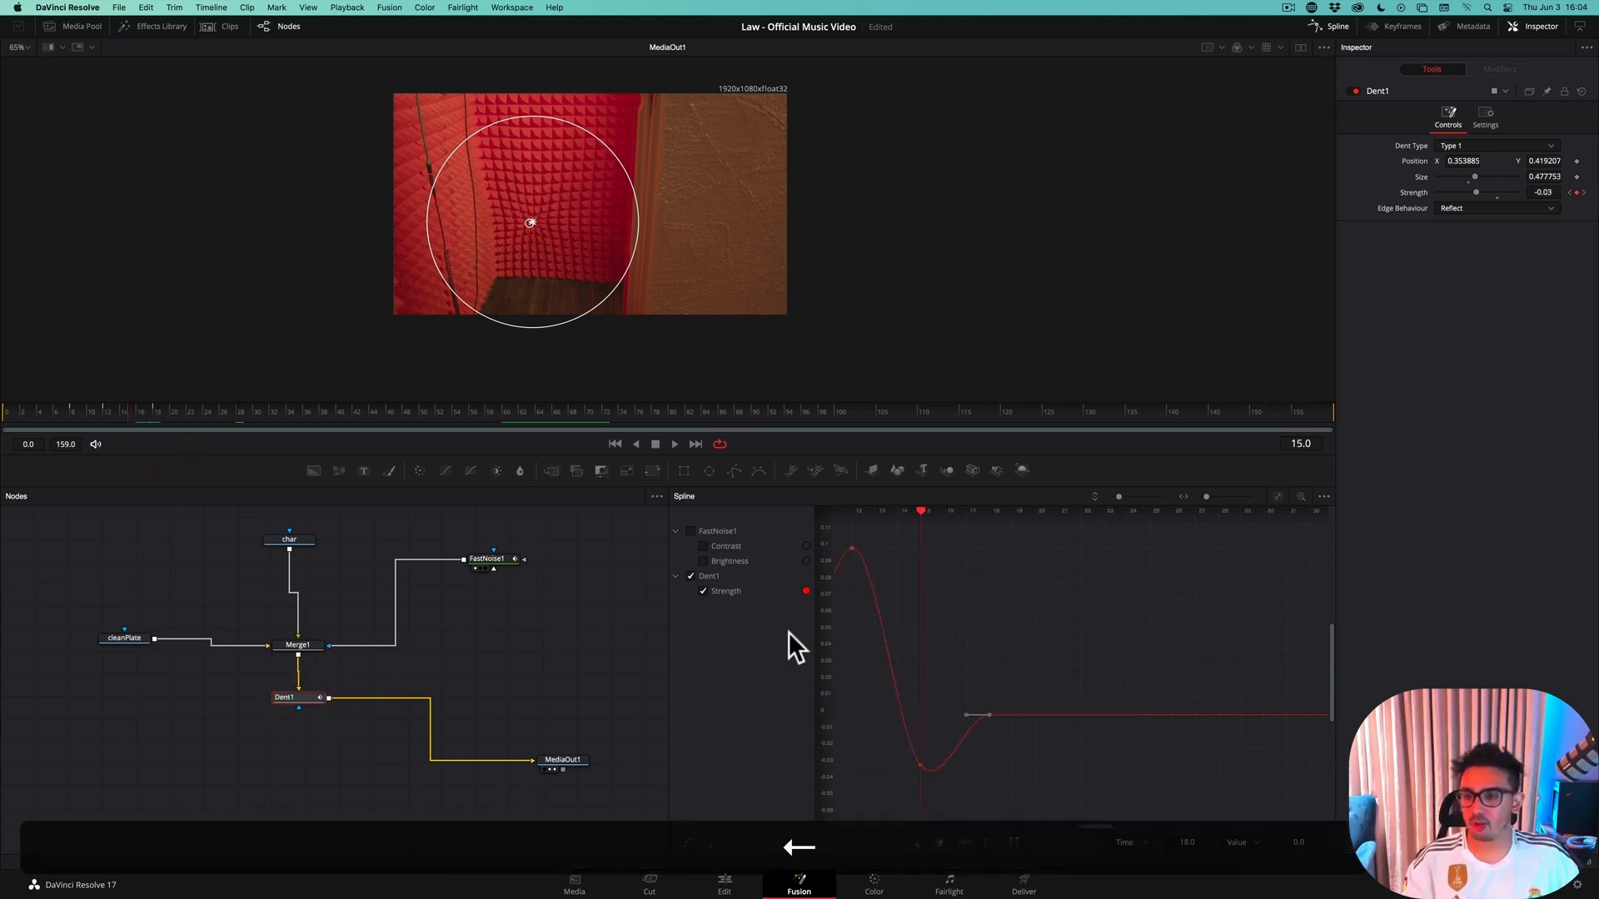
pyautogui.press('Right')
pyautogui.press('Right')
pyautogui.press('Right')
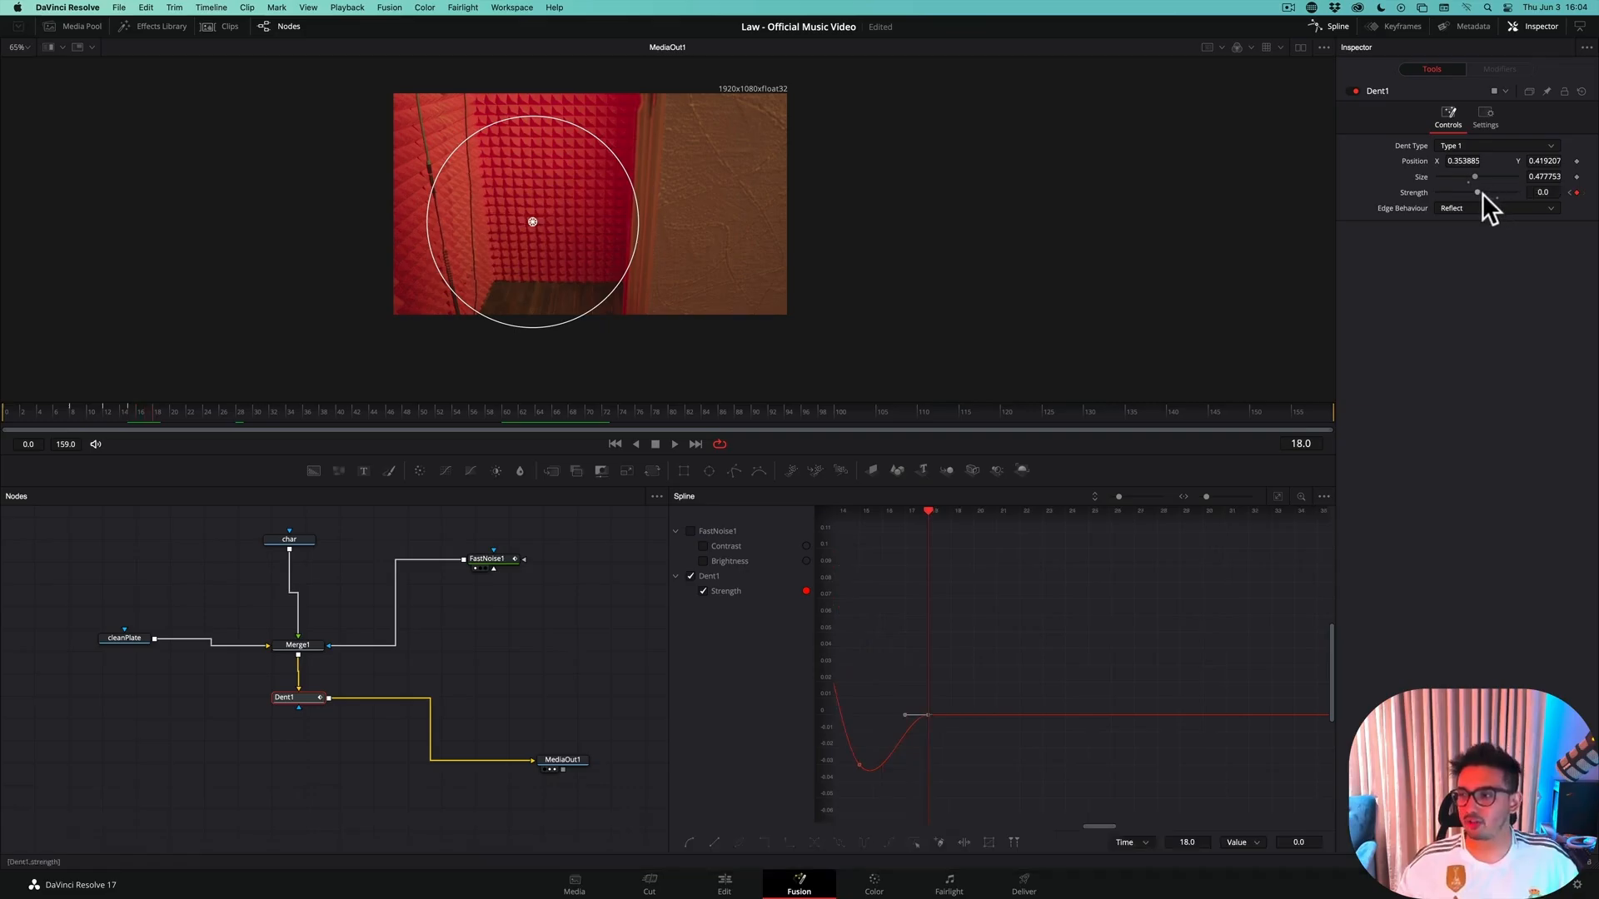
pyautogui.moveTo(1429, 204); pyautogui.dragTo(1431, 205)
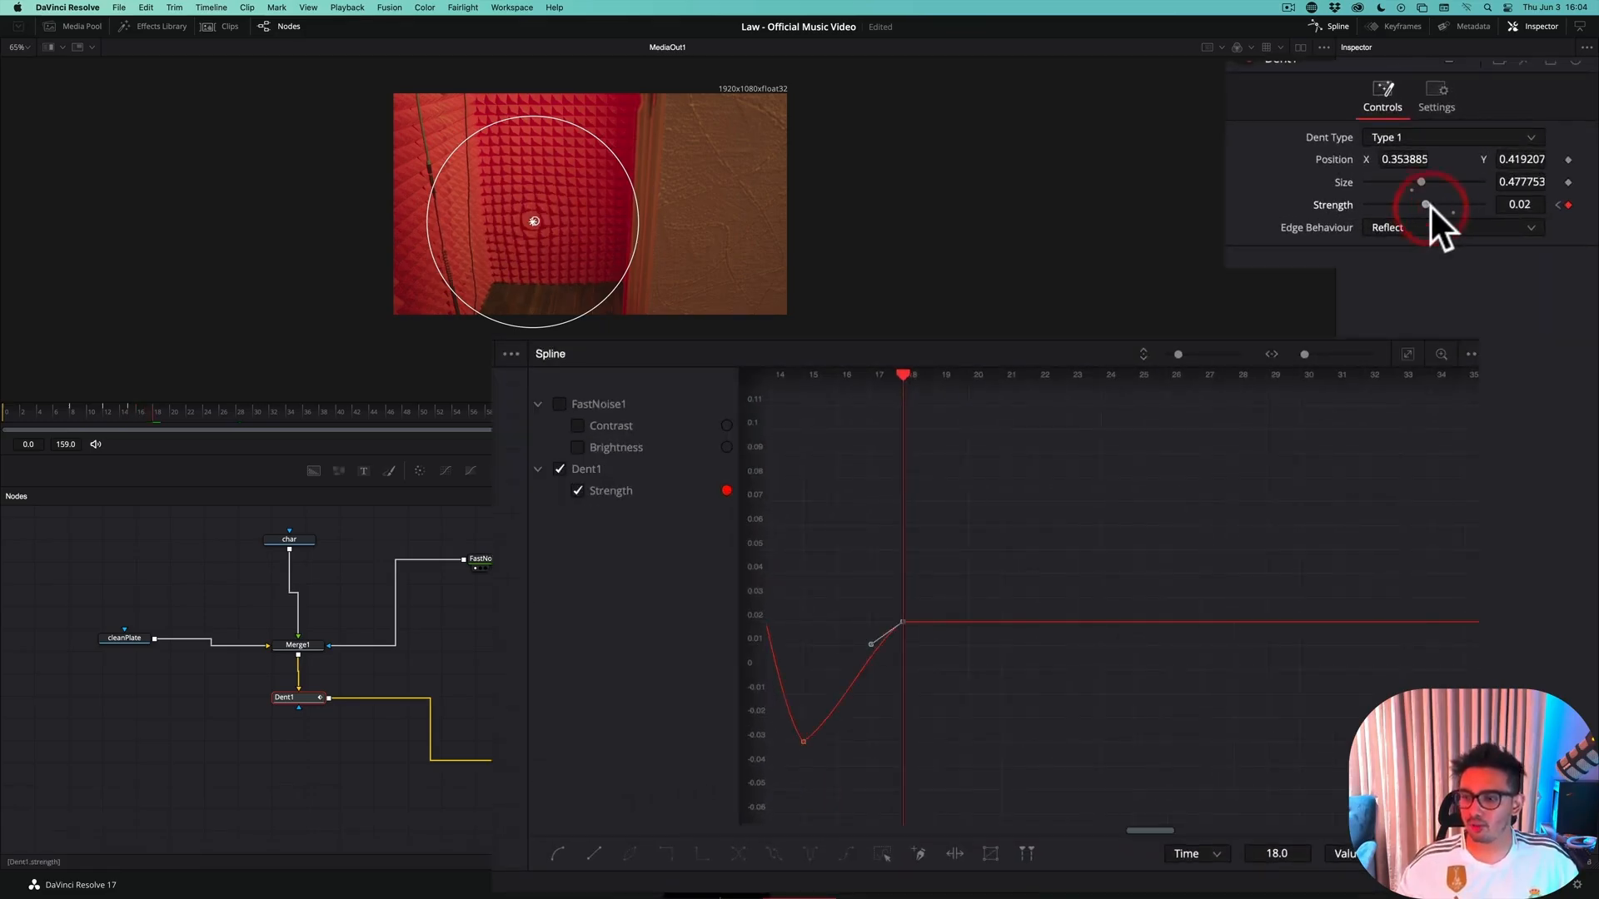
# Advance to frame 20 and keyframe Dent1's Strength at 0
pyautogui.press('Right')
pyautogui.press('Right')
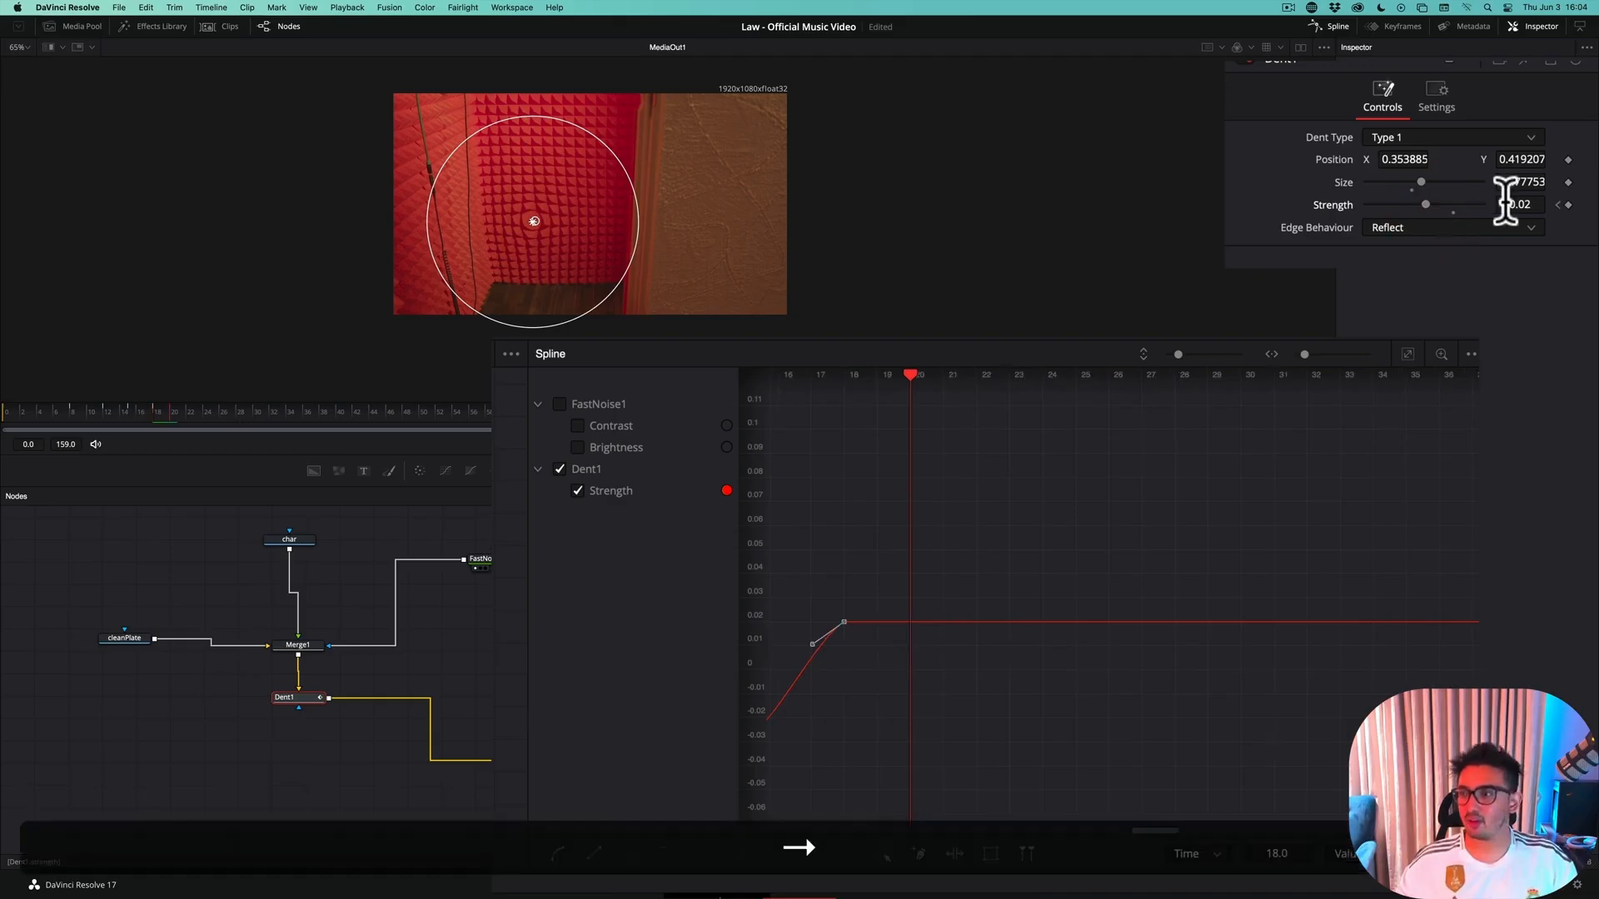
pyautogui.click(1517, 204)
pyautogui.write('0')
pyautogui.press('Return')
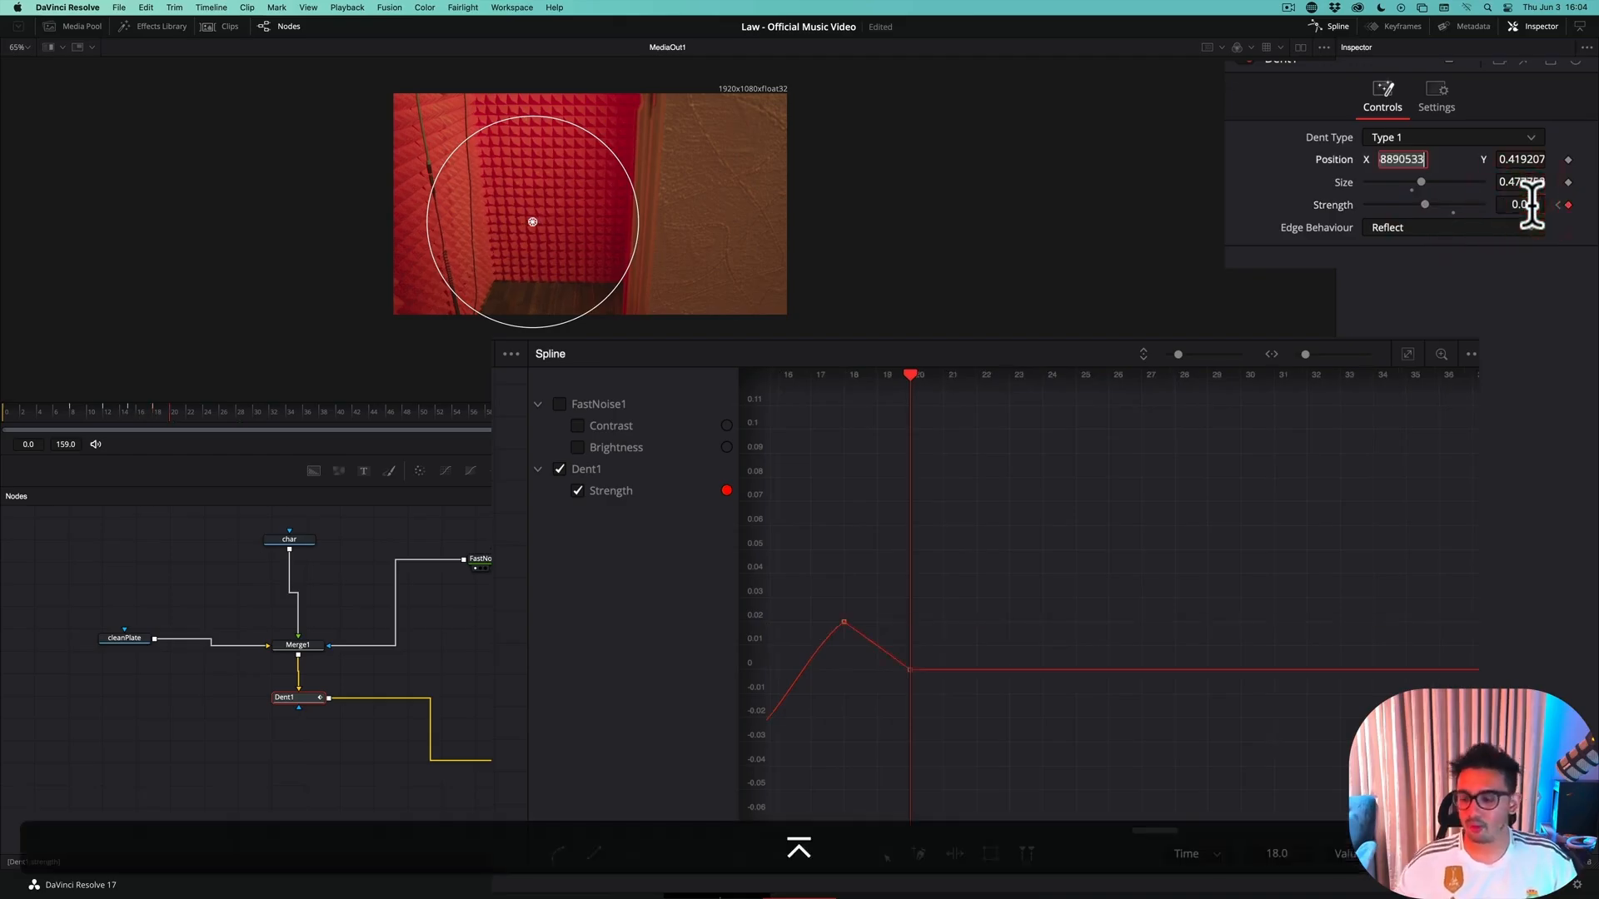
# Fit the Strength curve in view, smooth its keyframes at frames 18 and 20, and save the project
pyautogui.click(1408, 354)
pyautogui.click(1361, 600)
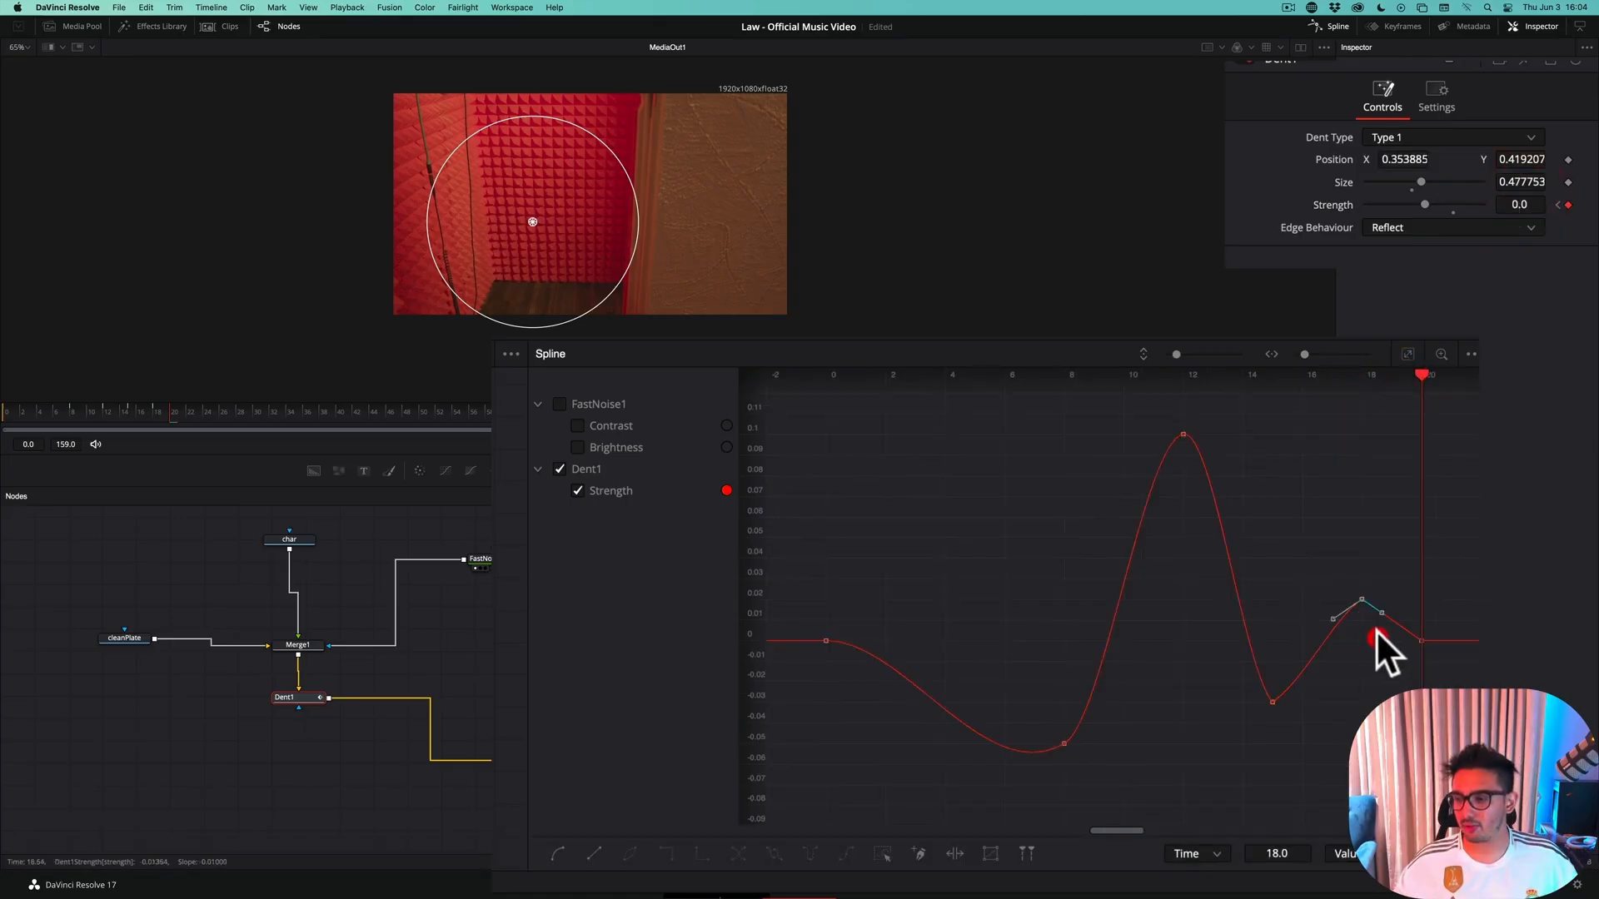
pyautogui.press('s')
pyautogui.press('s')
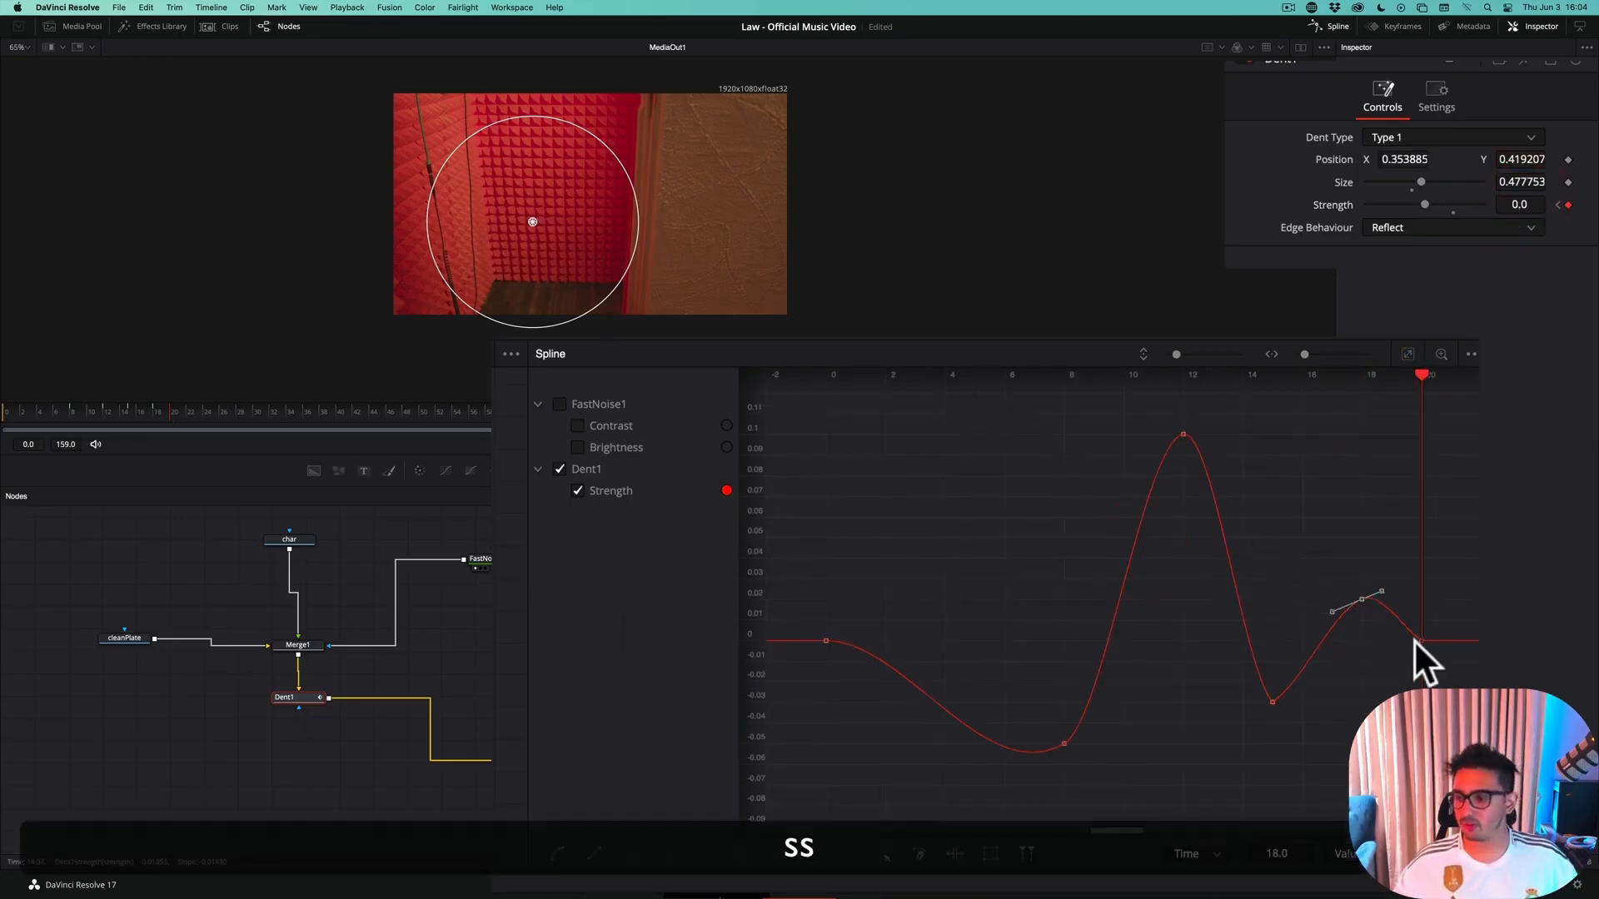
pyautogui.press('super+s')
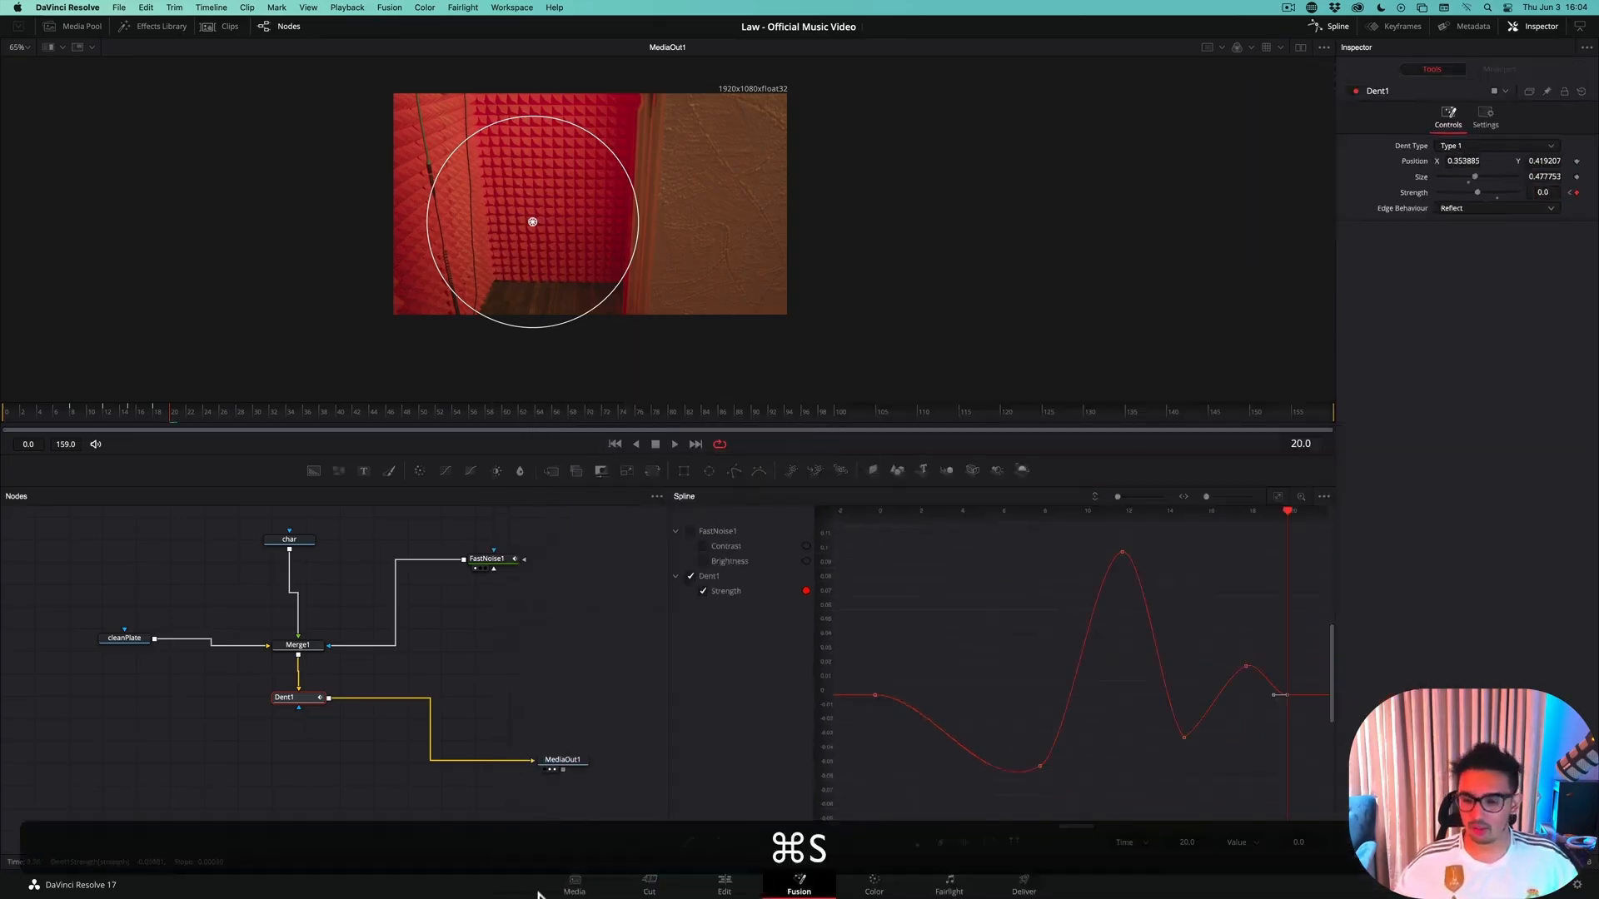
# Switch to the Edit page and play across the cut into Teleport Out VOX Room to review the extra bounce
pyautogui.click(726, 885)
pyautogui.click(998, 516)
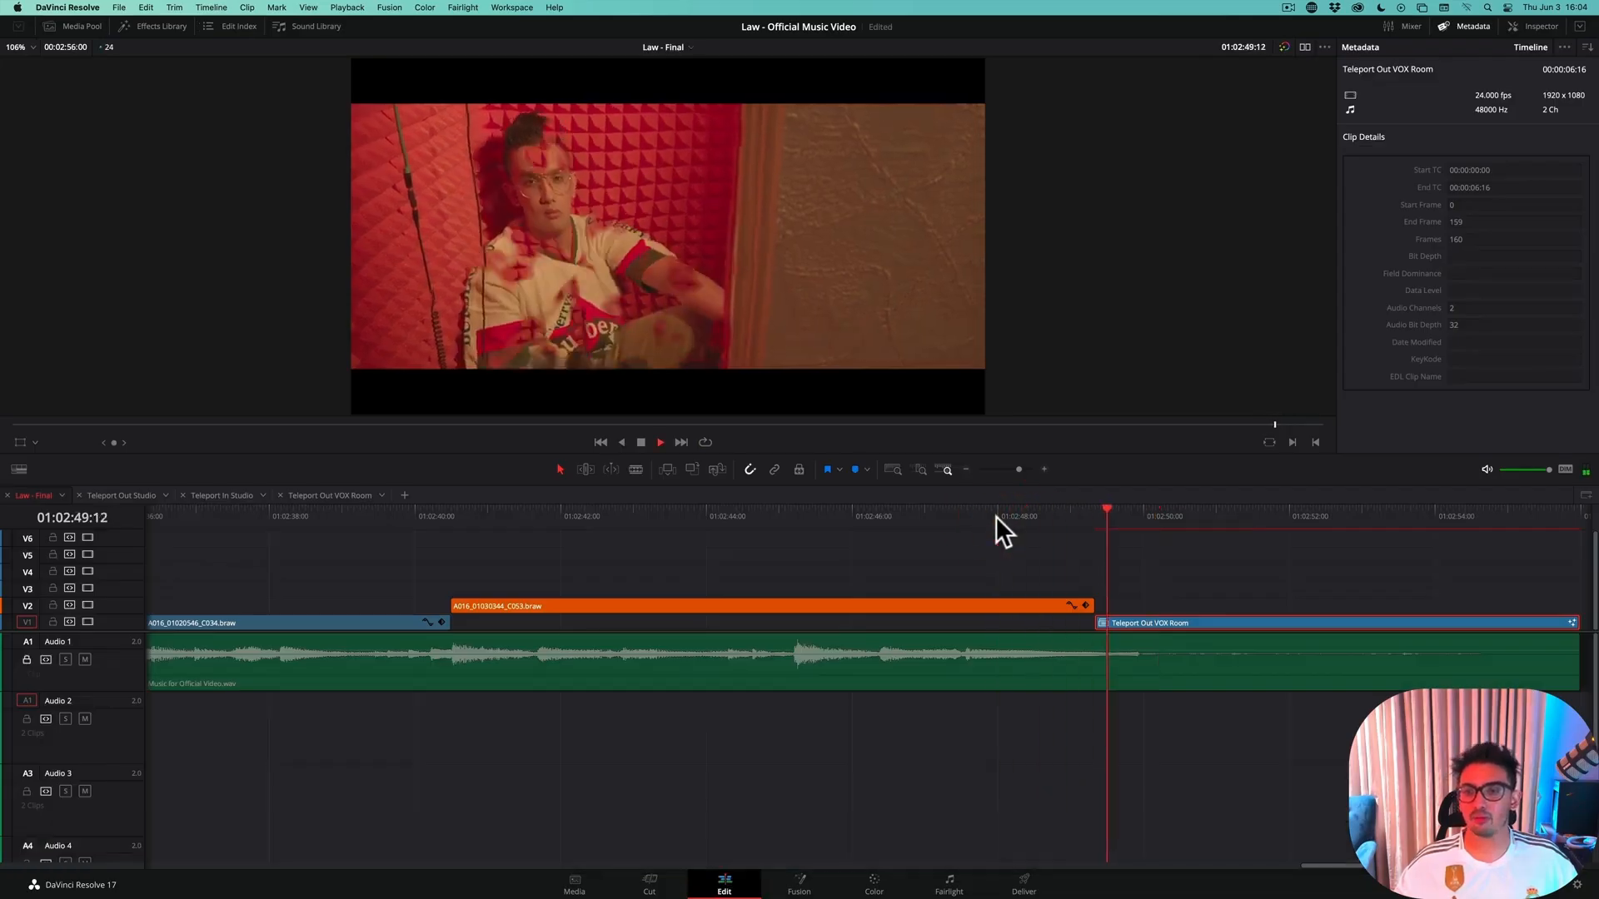
pyautogui.press('space')
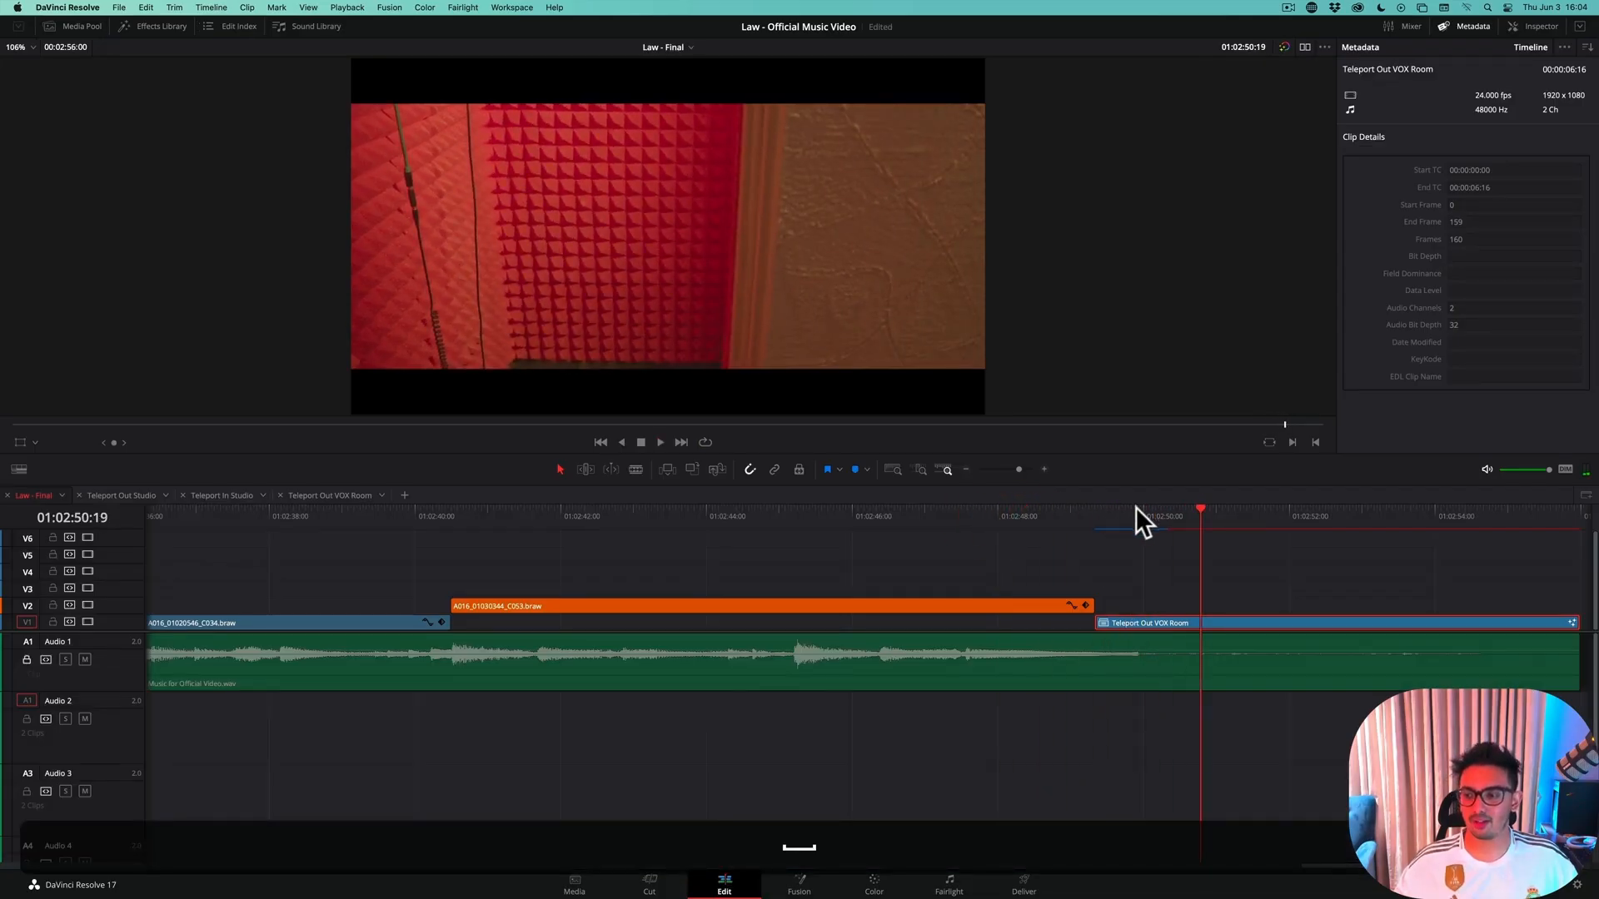
# Scrub the start of the teleport clip, save the project, and place the playhead at 01:02:49:03, just before the clip
pyautogui.click(1133, 511)
pyautogui.moveTo(1132, 511); pyautogui.dragTo(1150, 516)
pyautogui.press('super+s')
pyautogui.click(1077, 518)
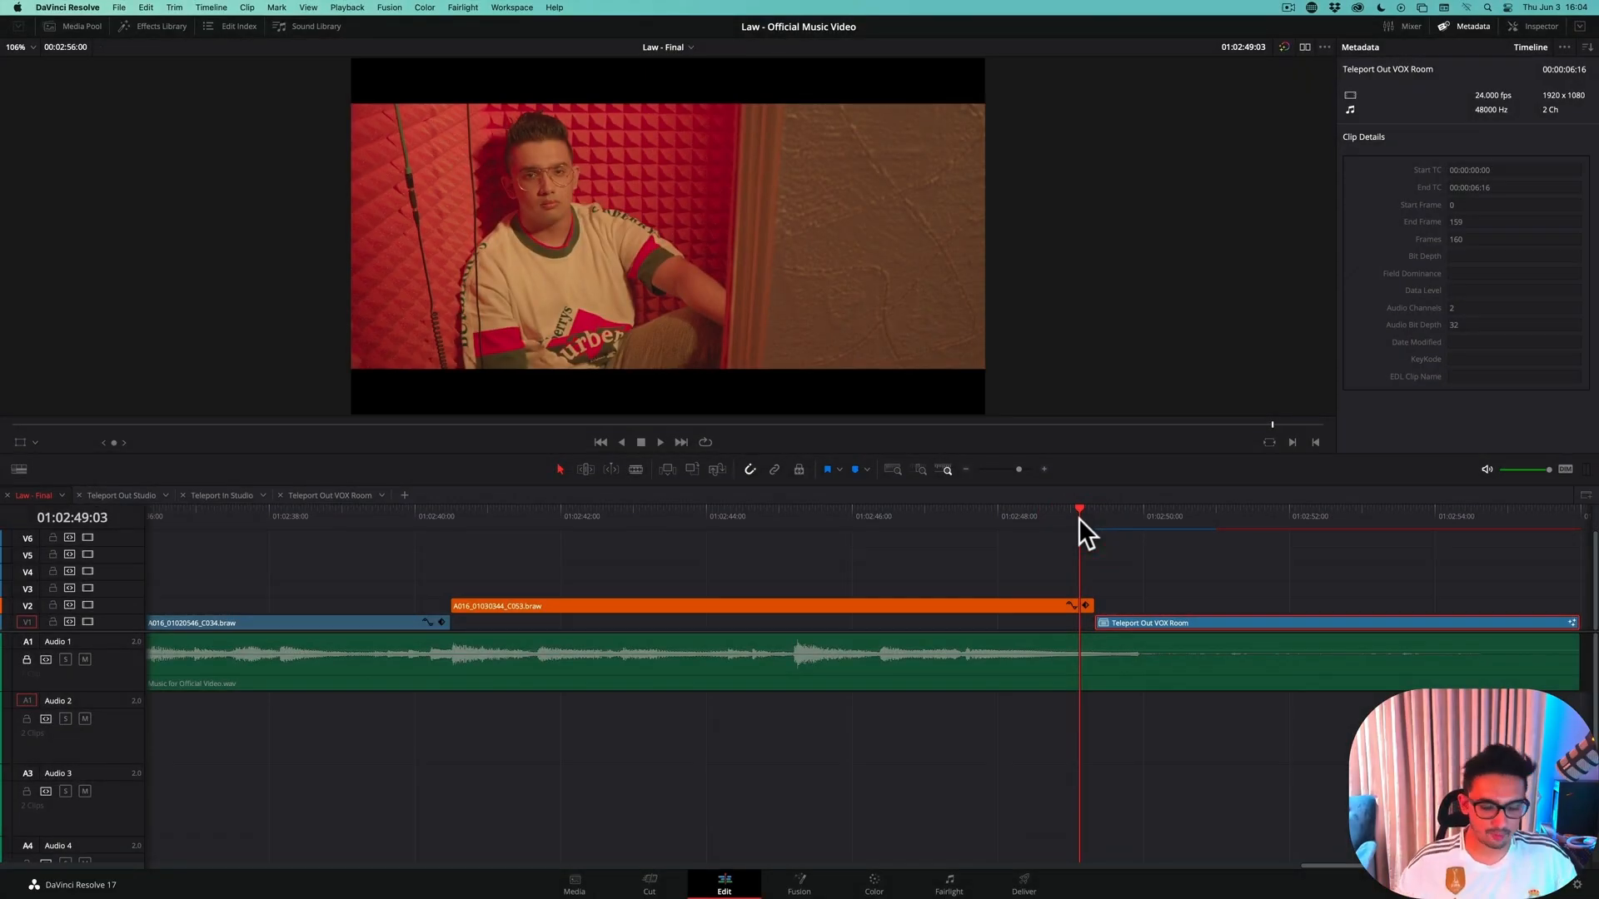
# Save the project, open the Teleport Out VOX Room clip's composition in Fusion, and return to frame 0
pyautogui.press('super+s')
pyautogui.click(820, 883)
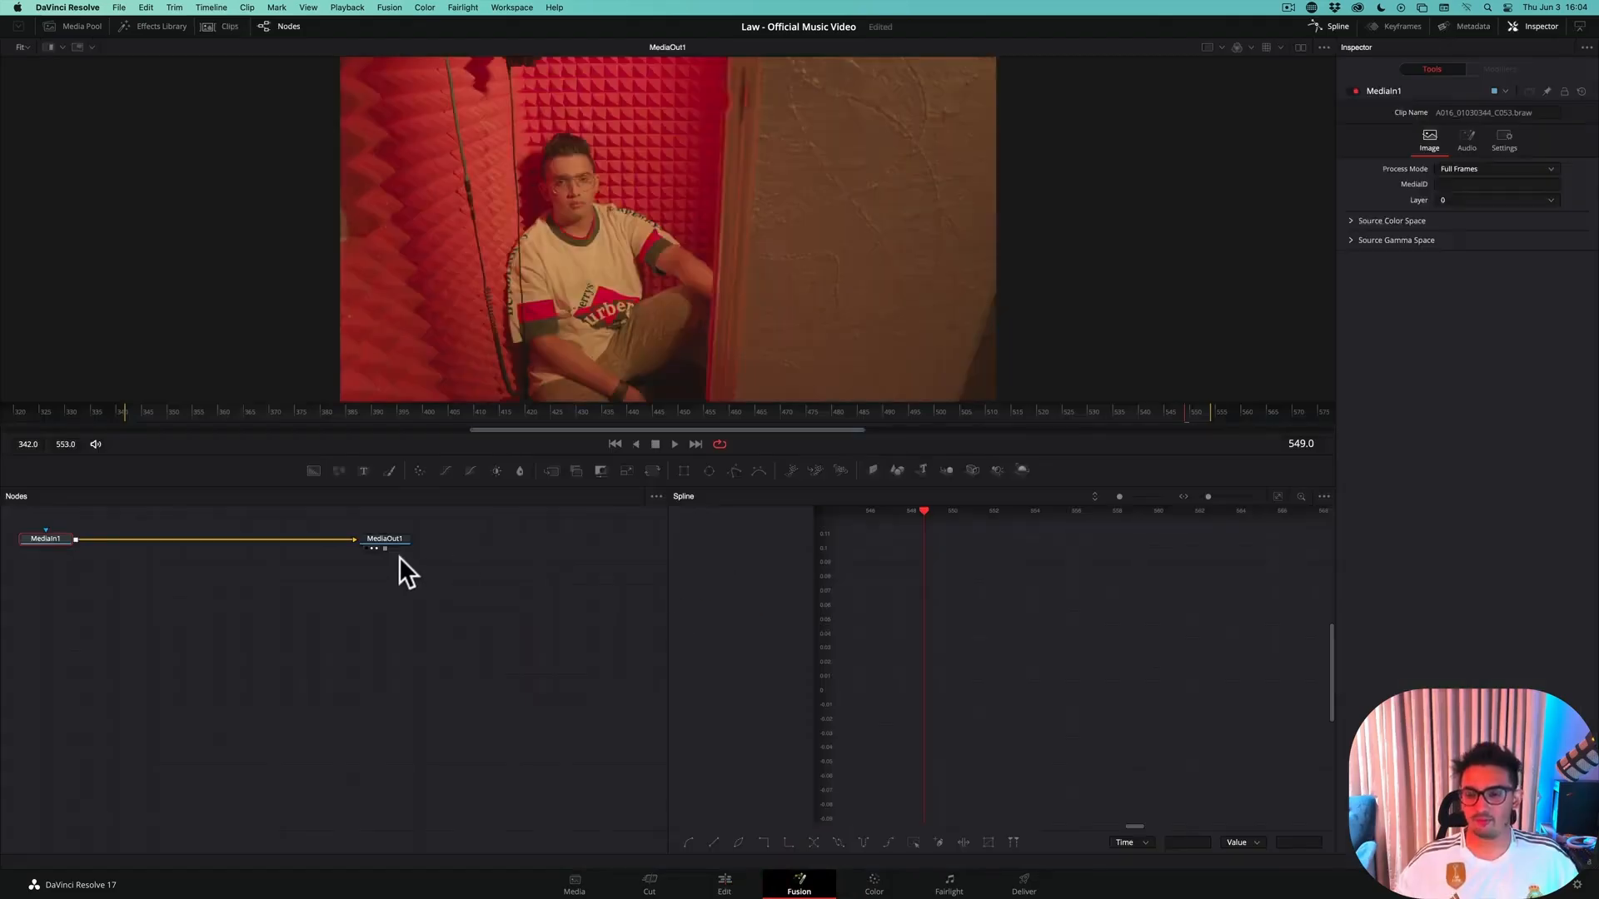
pyautogui.click(722, 881)
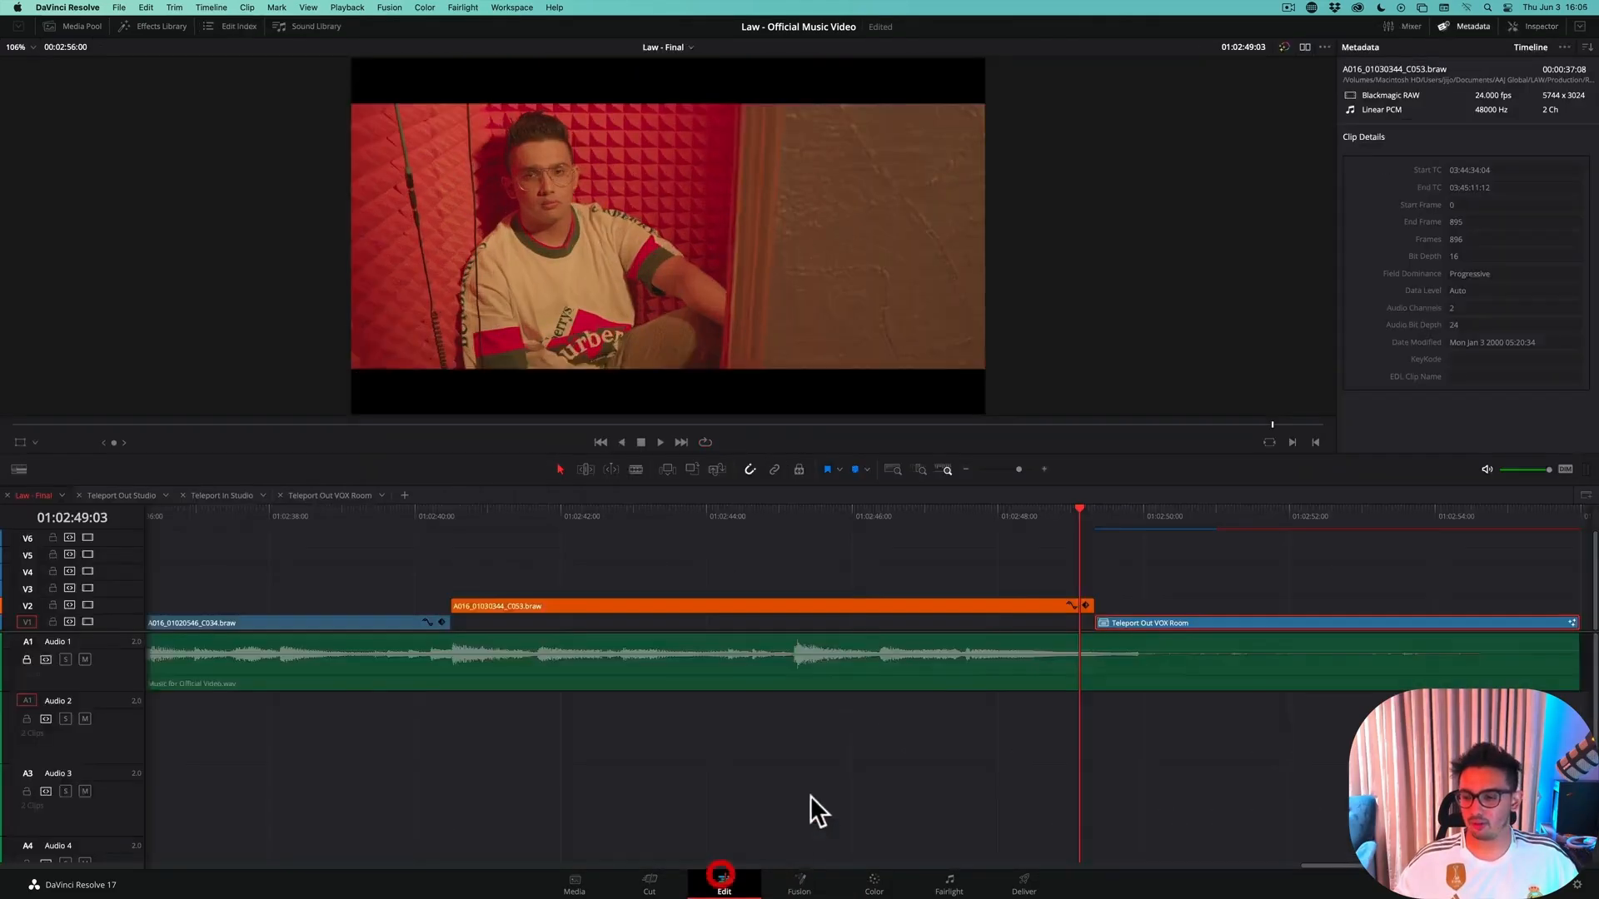
pyautogui.click(1138, 516)
pyautogui.click(801, 883)
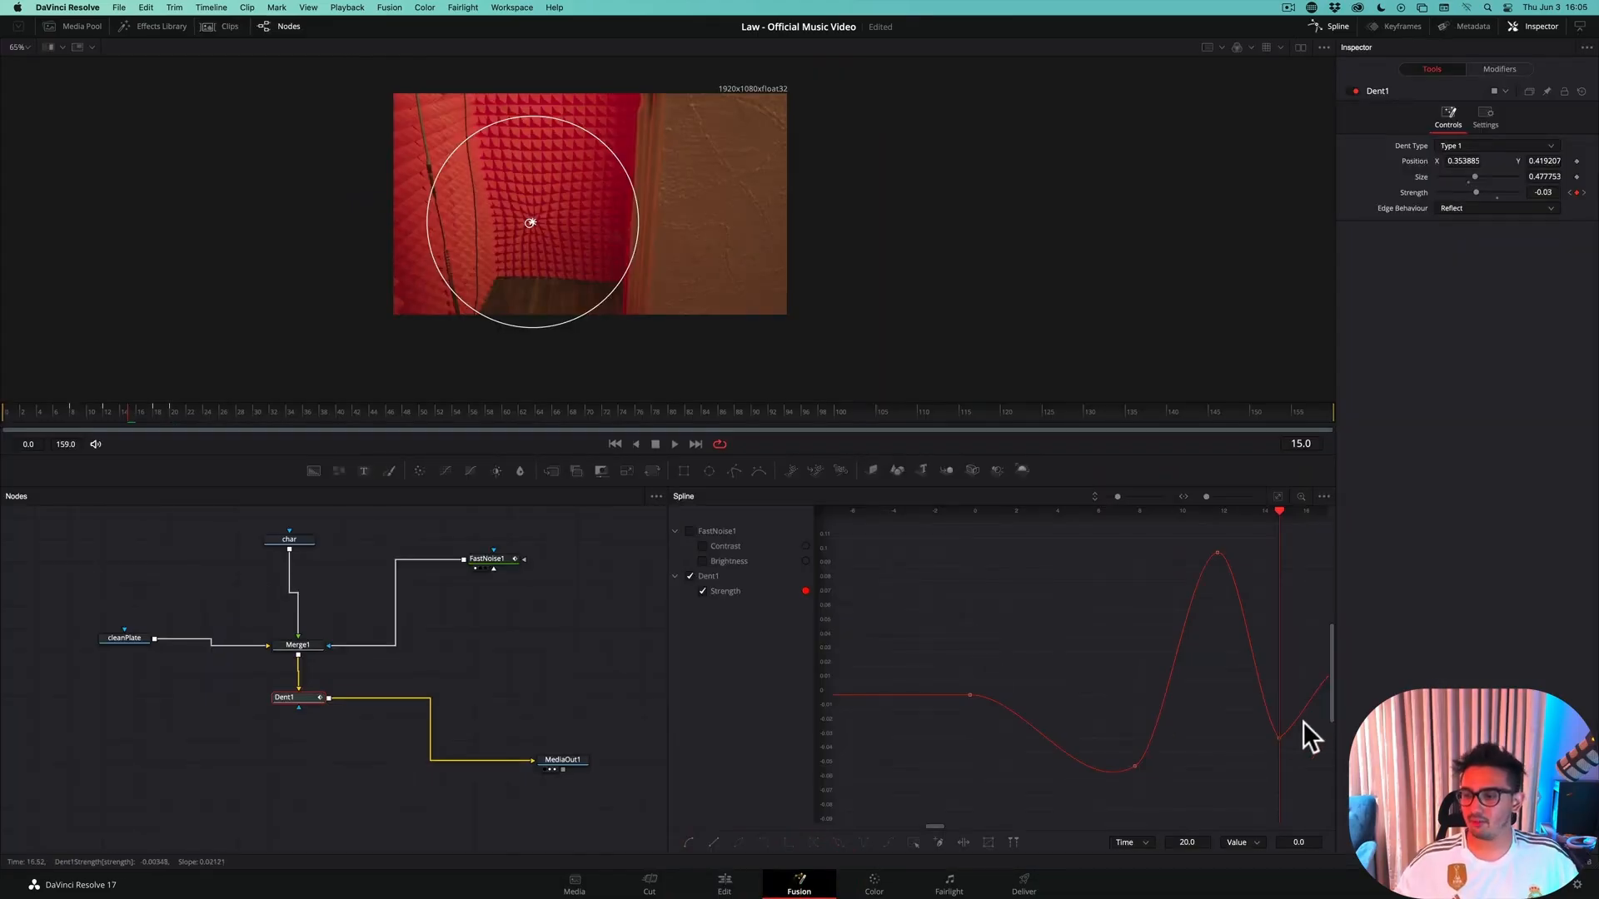
pyautogui.moveTo(27, 410)
pyautogui.mouseDown()
pyautogui.moveTo(8, 412)
pyautogui.moveTo(175, 417)
pyautogui.moveTo(10, 412)
pyautogui.mouseUp()
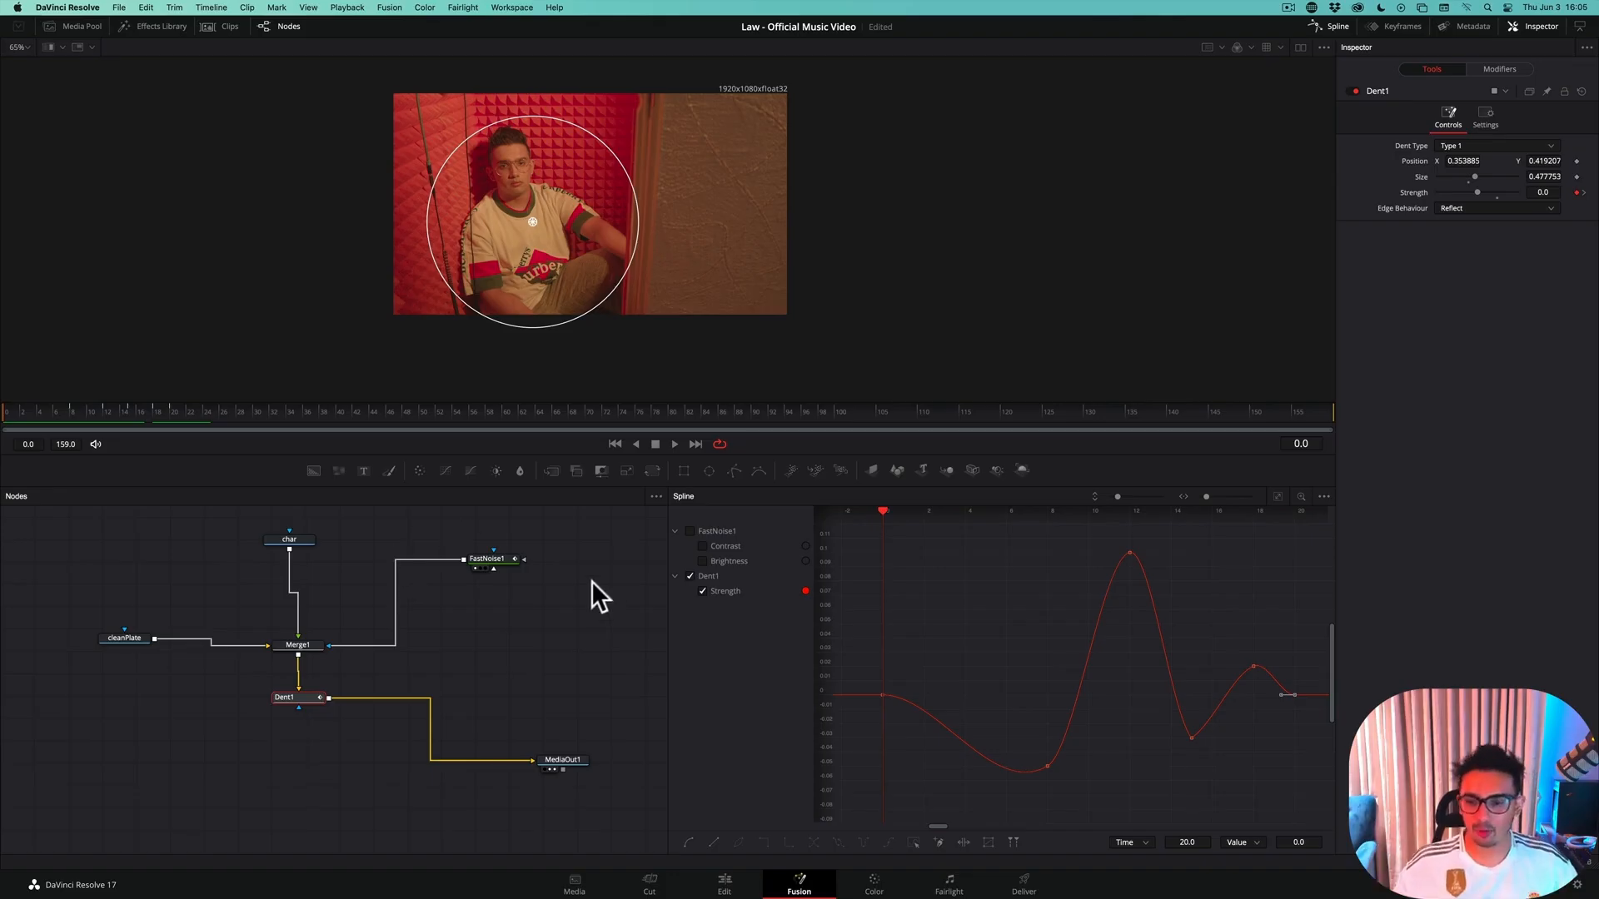
# Hide the Spline editor, scale the viewer image to fit, and enlarge the node area
pyautogui.click(1326, 27)
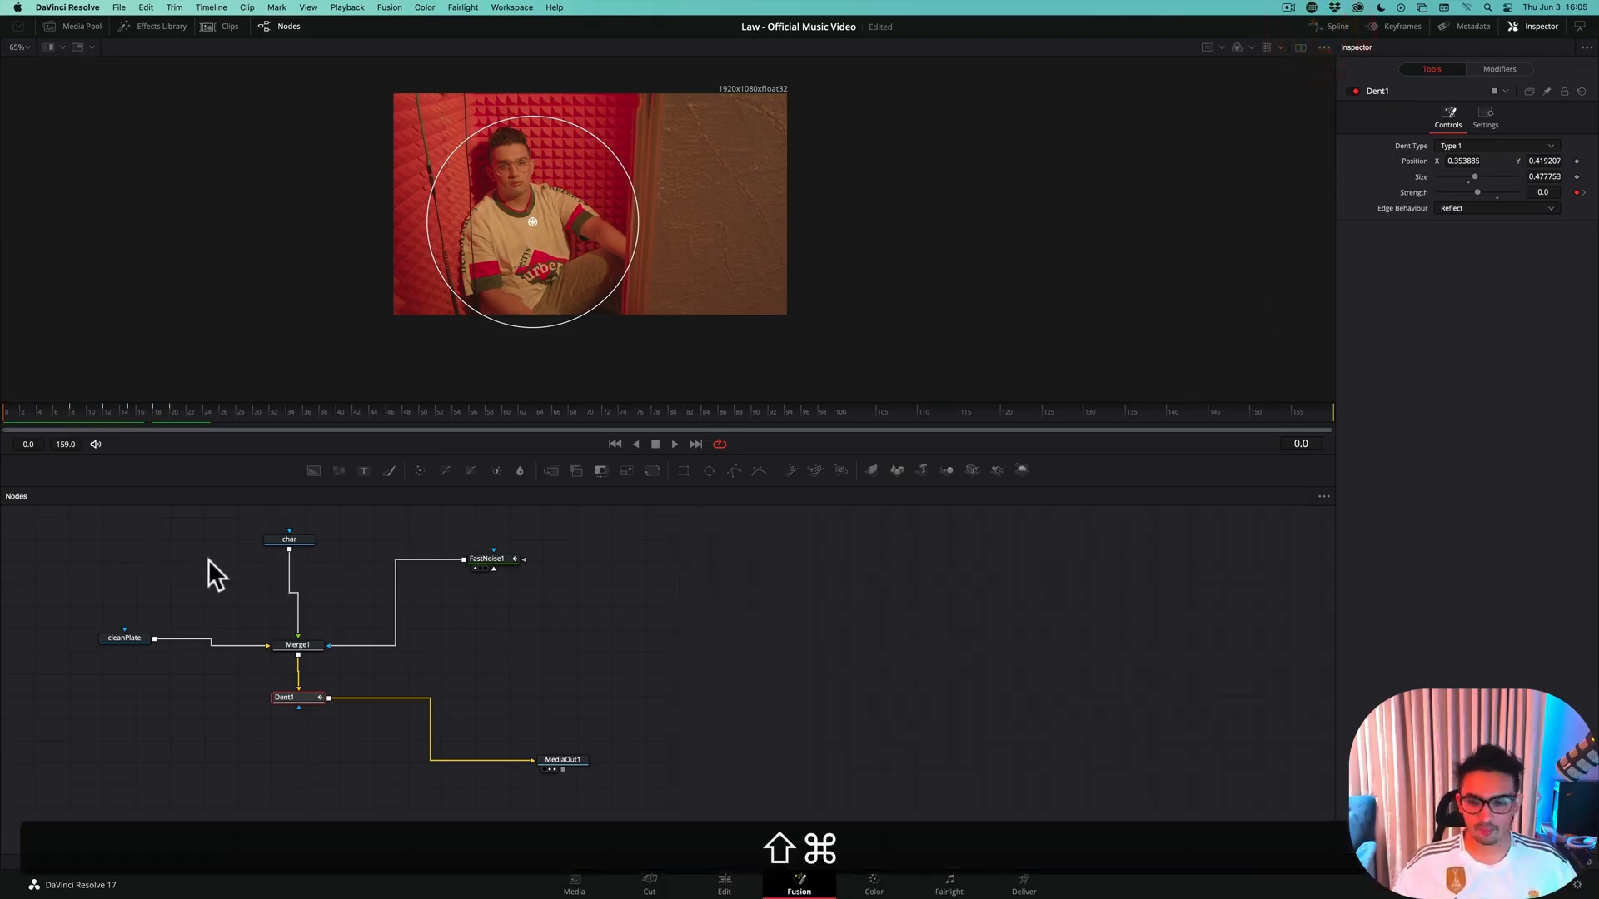
pyautogui.moveTo(209, 560); pyautogui.dragTo(471, 576)
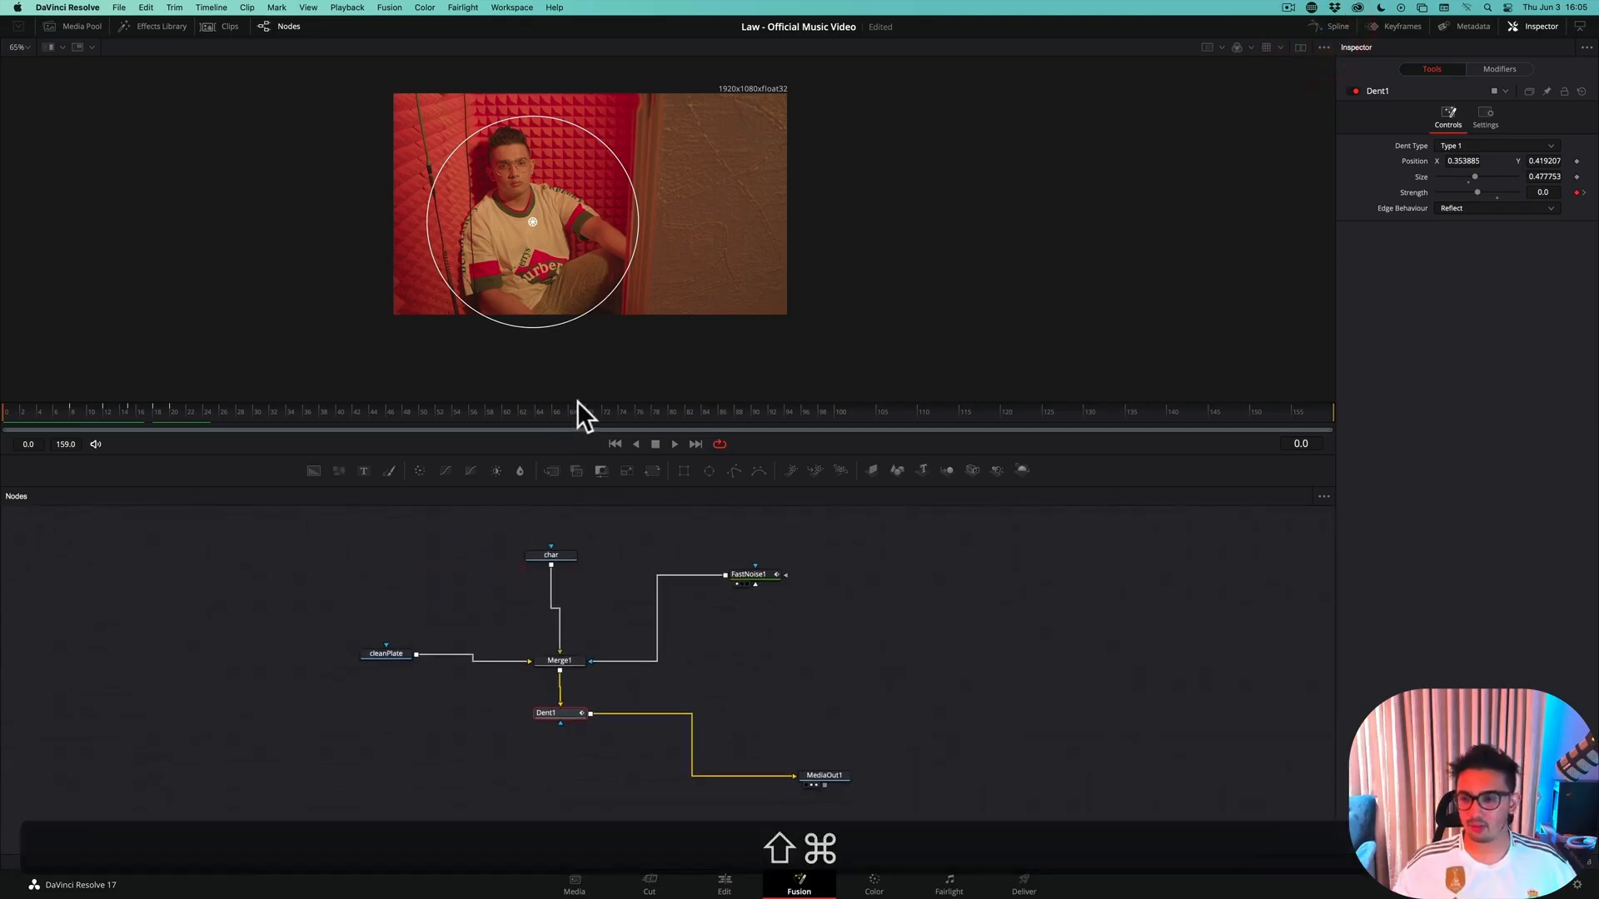
pyautogui.scroll(5, 598, 226)
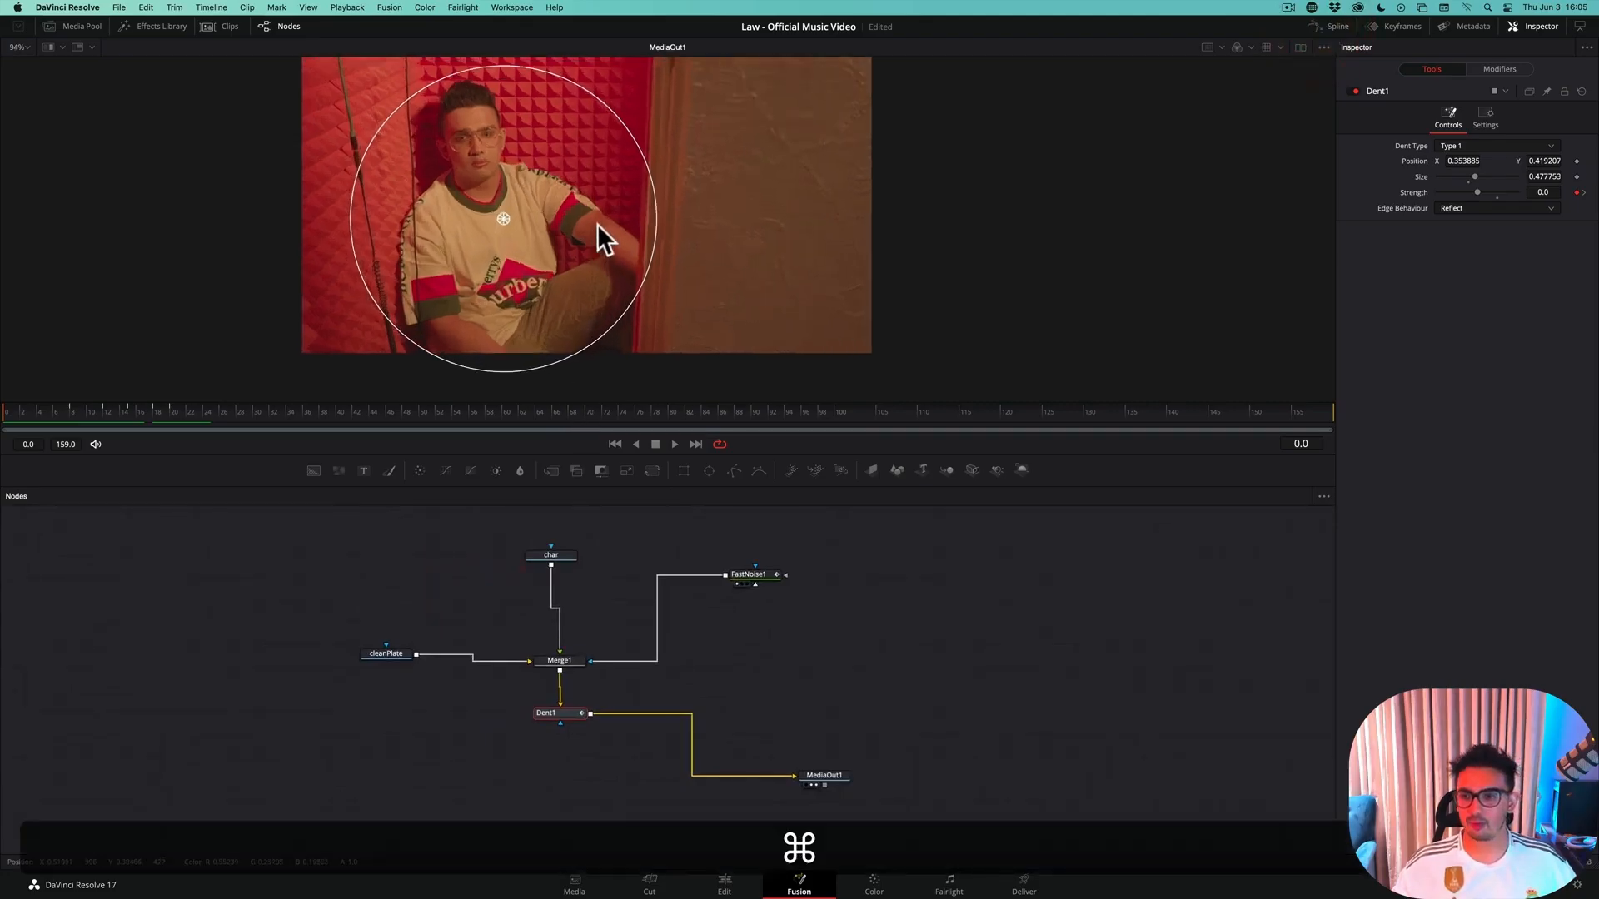
pyautogui.moveTo(577, 147); pyautogui.dragTo(583, 185)
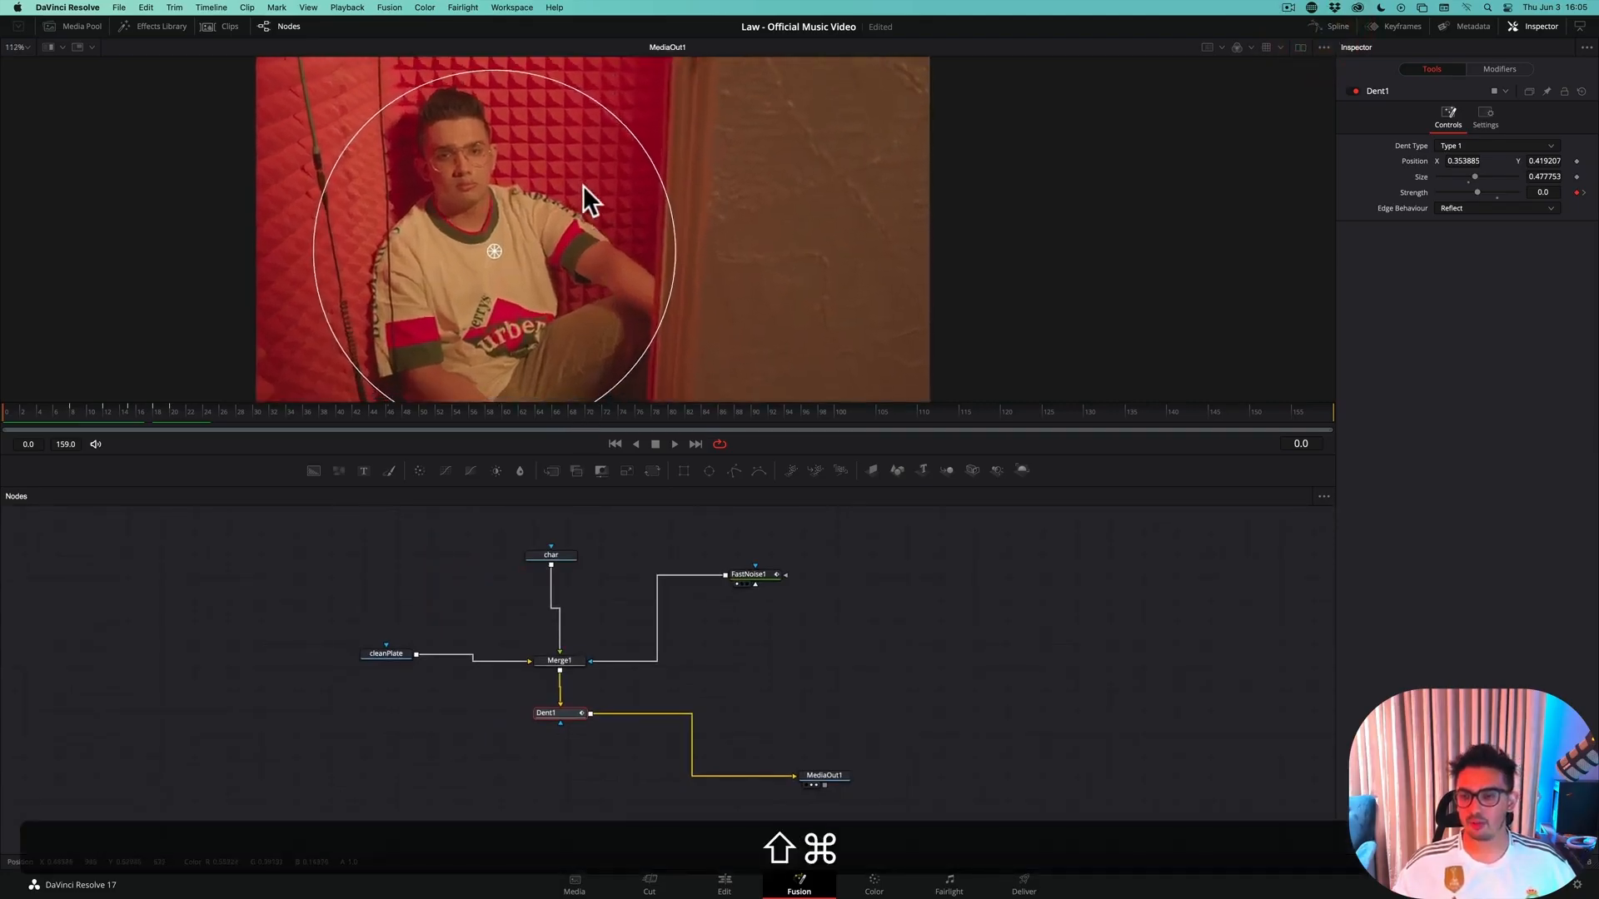
pyautogui.rightClick(617, 338)
pyautogui.moveTo(691, 348)
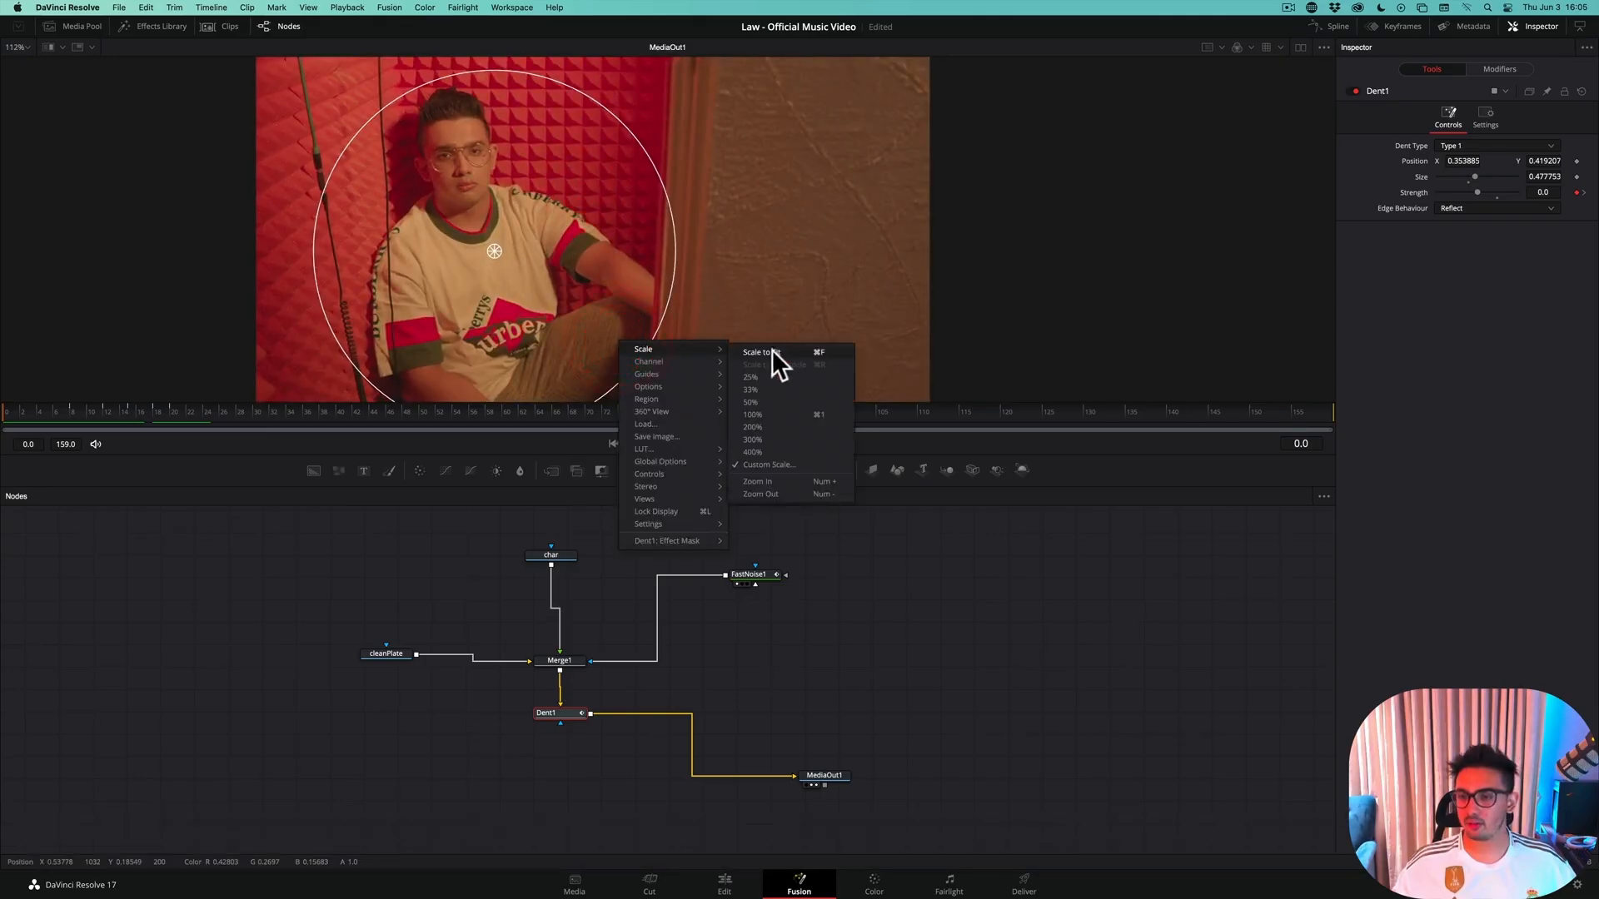
pyautogui.click(779, 349)
pyautogui.moveTo(616, 403); pyautogui.dragTo(611, 328)
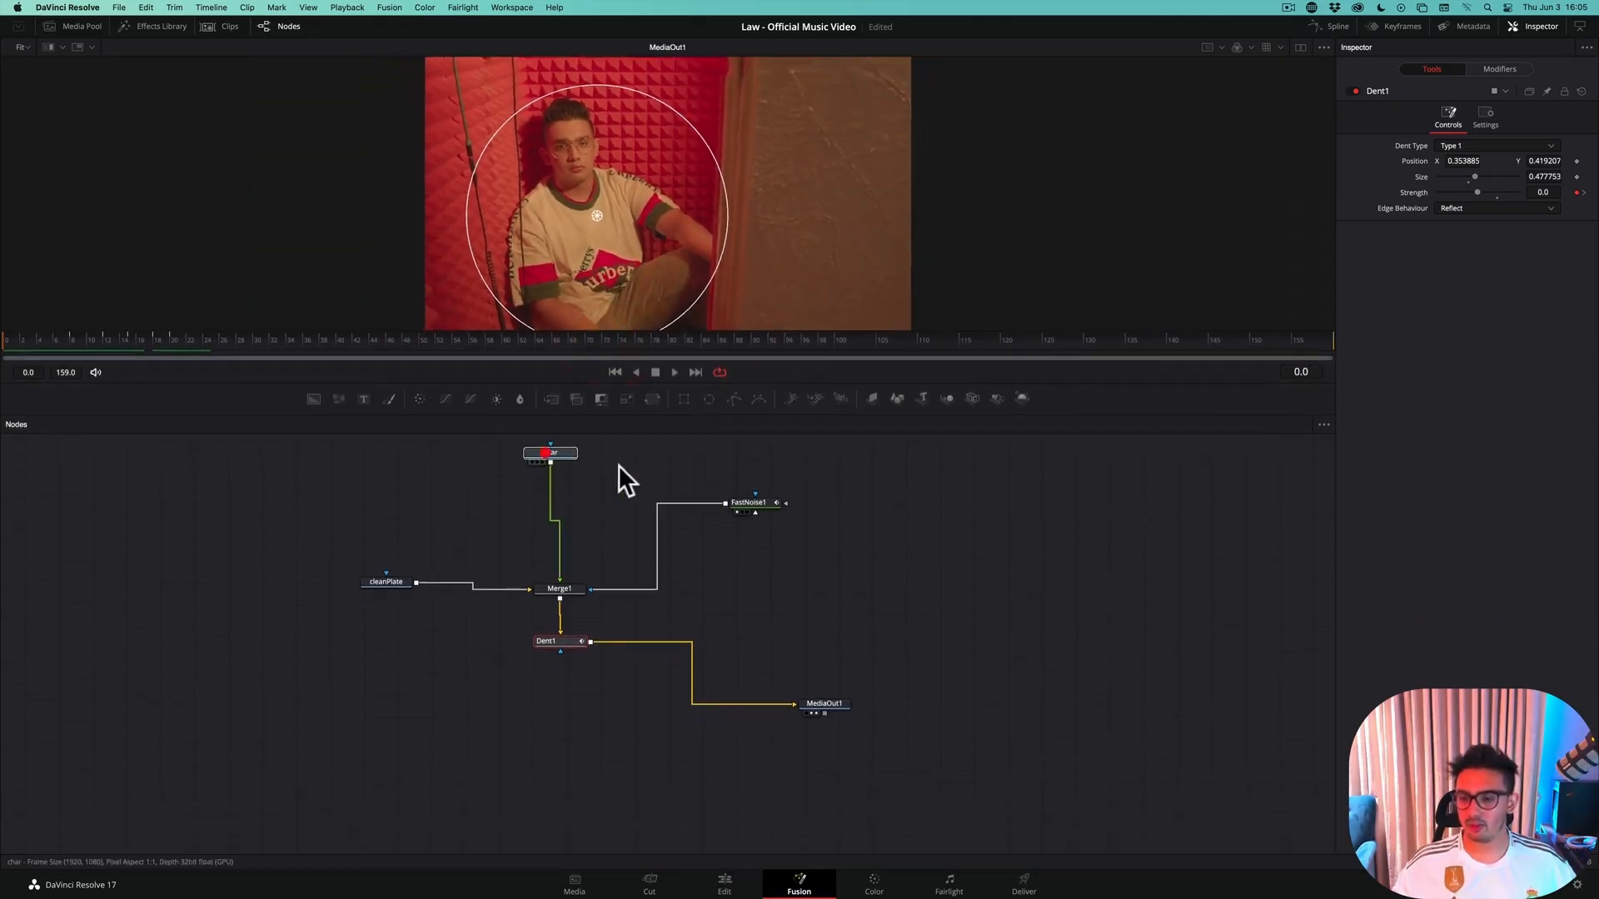
# Spread out the nodes in the flow, leaving a gap between char and Merge1
pyautogui.click(545, 453)
pyautogui.moveTo(744, 501); pyautogui.dragTo(884, 546)
pyautogui.moveTo(350, 532); pyautogui.dragTo(935, 750)
pyautogui.moveTo(816, 709); pyautogui.dragTo(857, 829)
pyautogui.moveTo(563, 457); pyautogui.dragTo(595, 483)
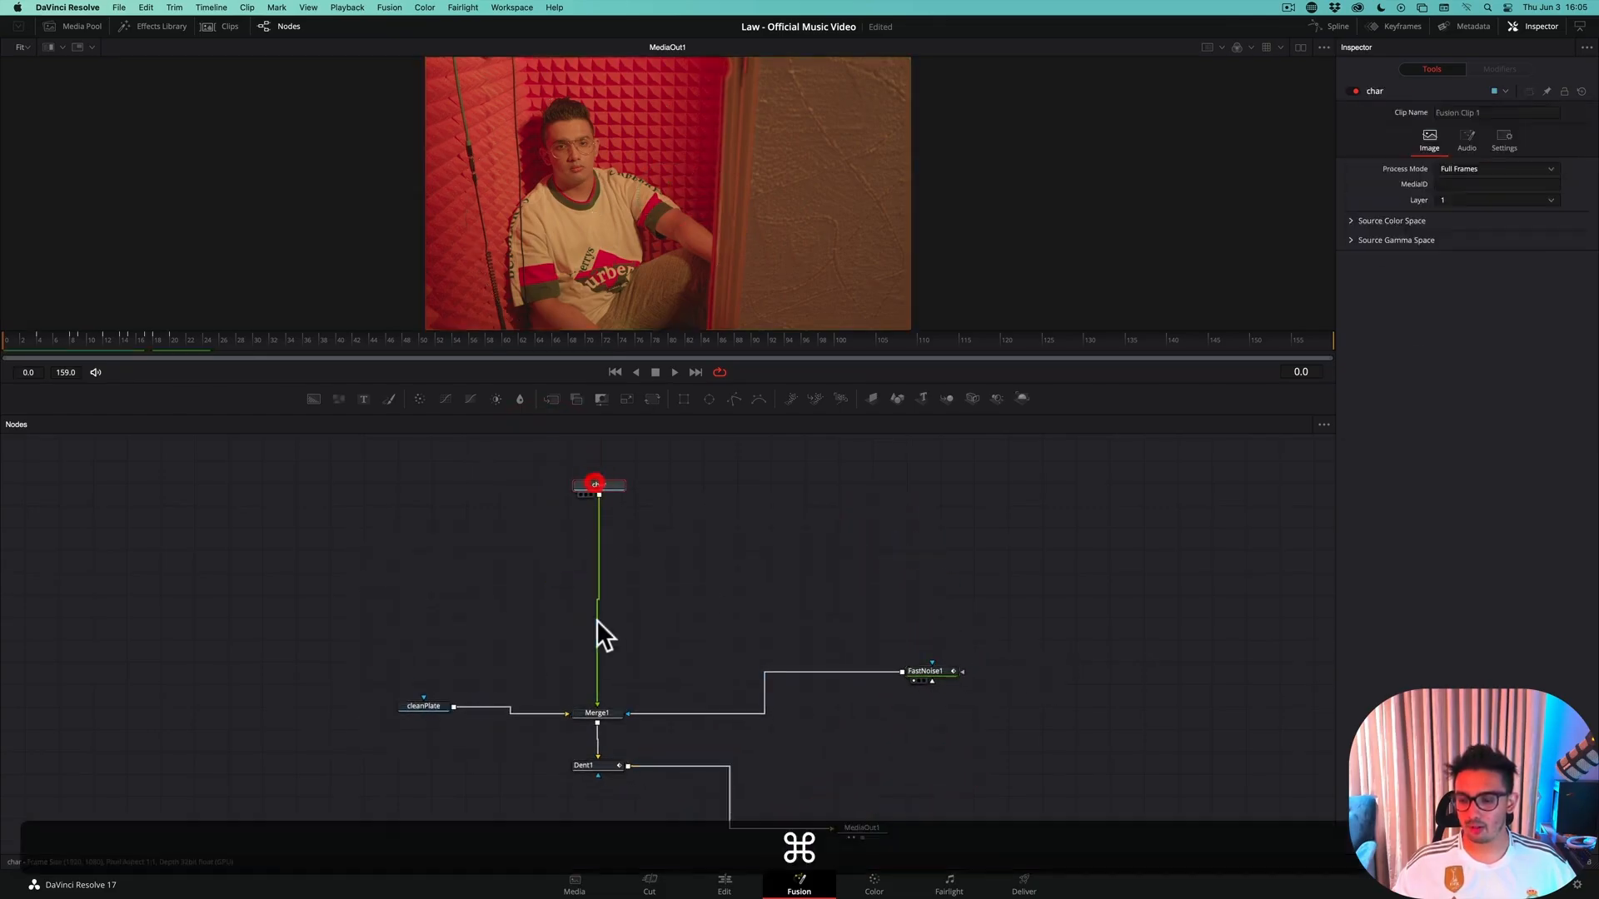
pyautogui.scroll(3, 598, 631)
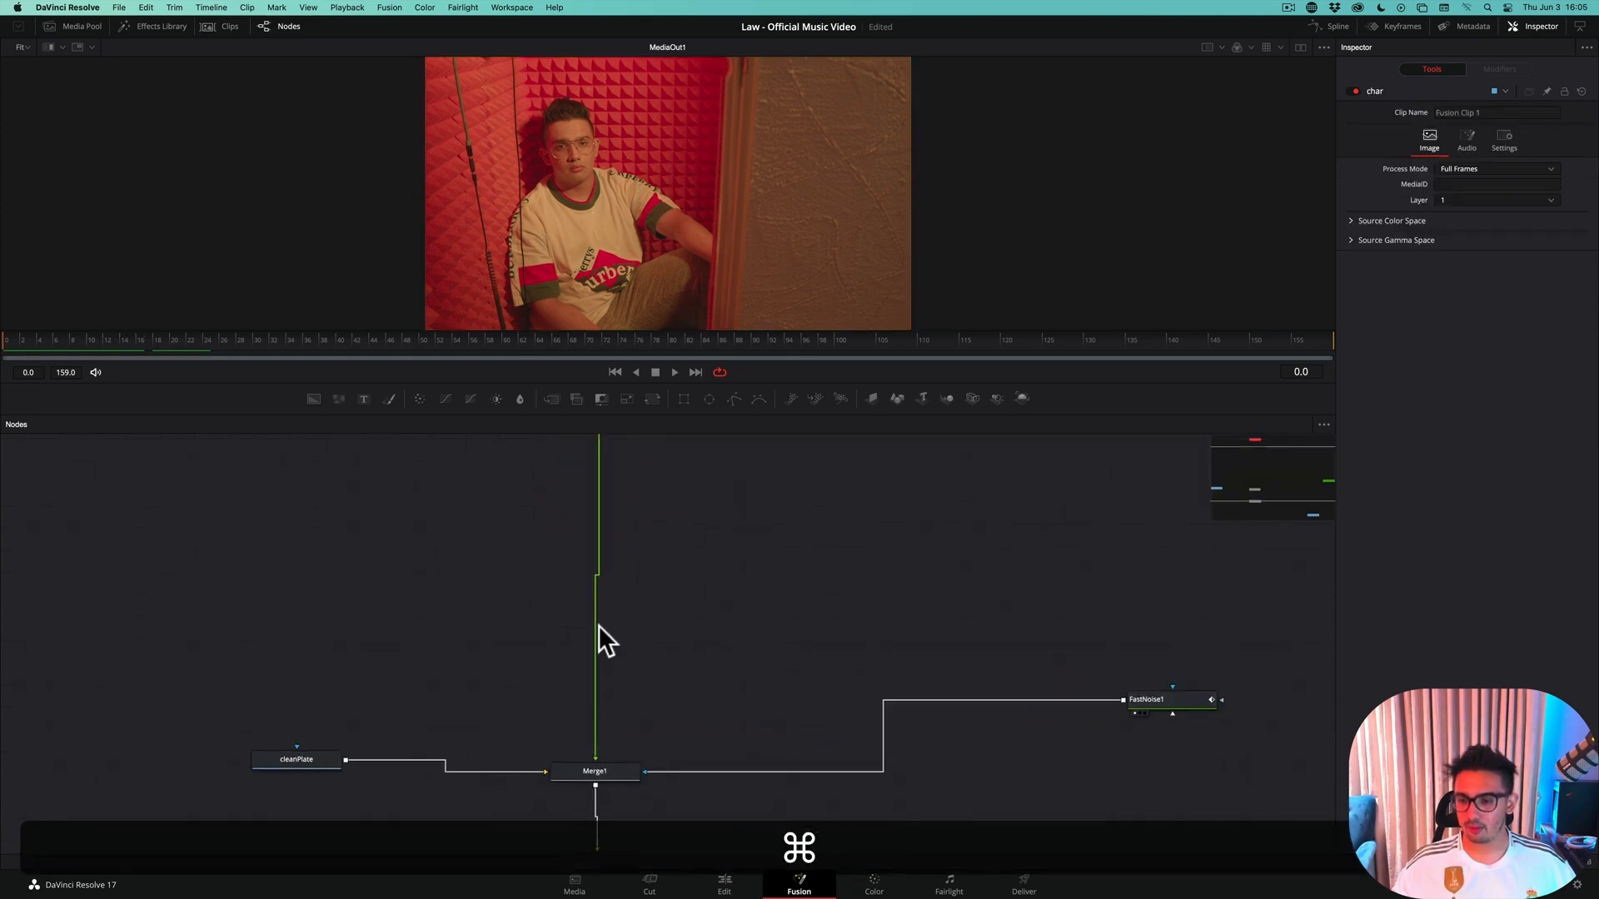
pyautogui.scroll(-2, 598, 629)
pyautogui.moveTo(655, 658); pyautogui.dragTo(636, 707)
pyautogui.moveTo(581, 477)
pyautogui.mouseDown()
pyautogui.moveTo(578, 657)
pyautogui.moveTo(553, 489)
pyautogui.mouseUp()
# Insert a Light Rays node after char and place it midway between char and Merge1
pyautogui.click(500, 457)
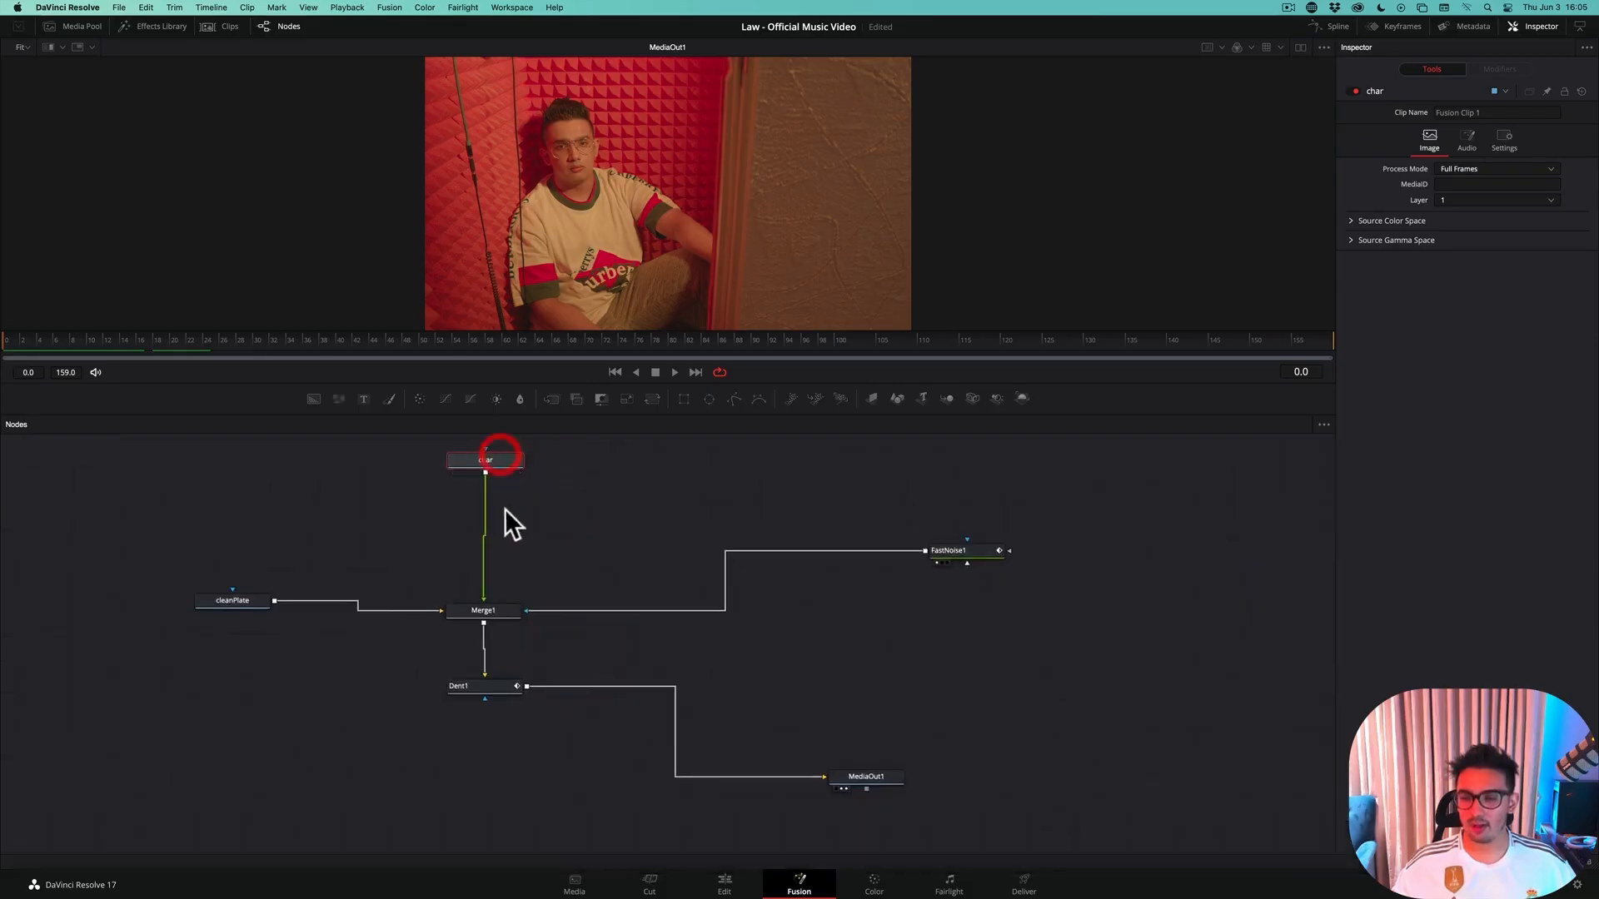
pyautogui.hotkey('shift', 'space')
pyautogui.write('light')
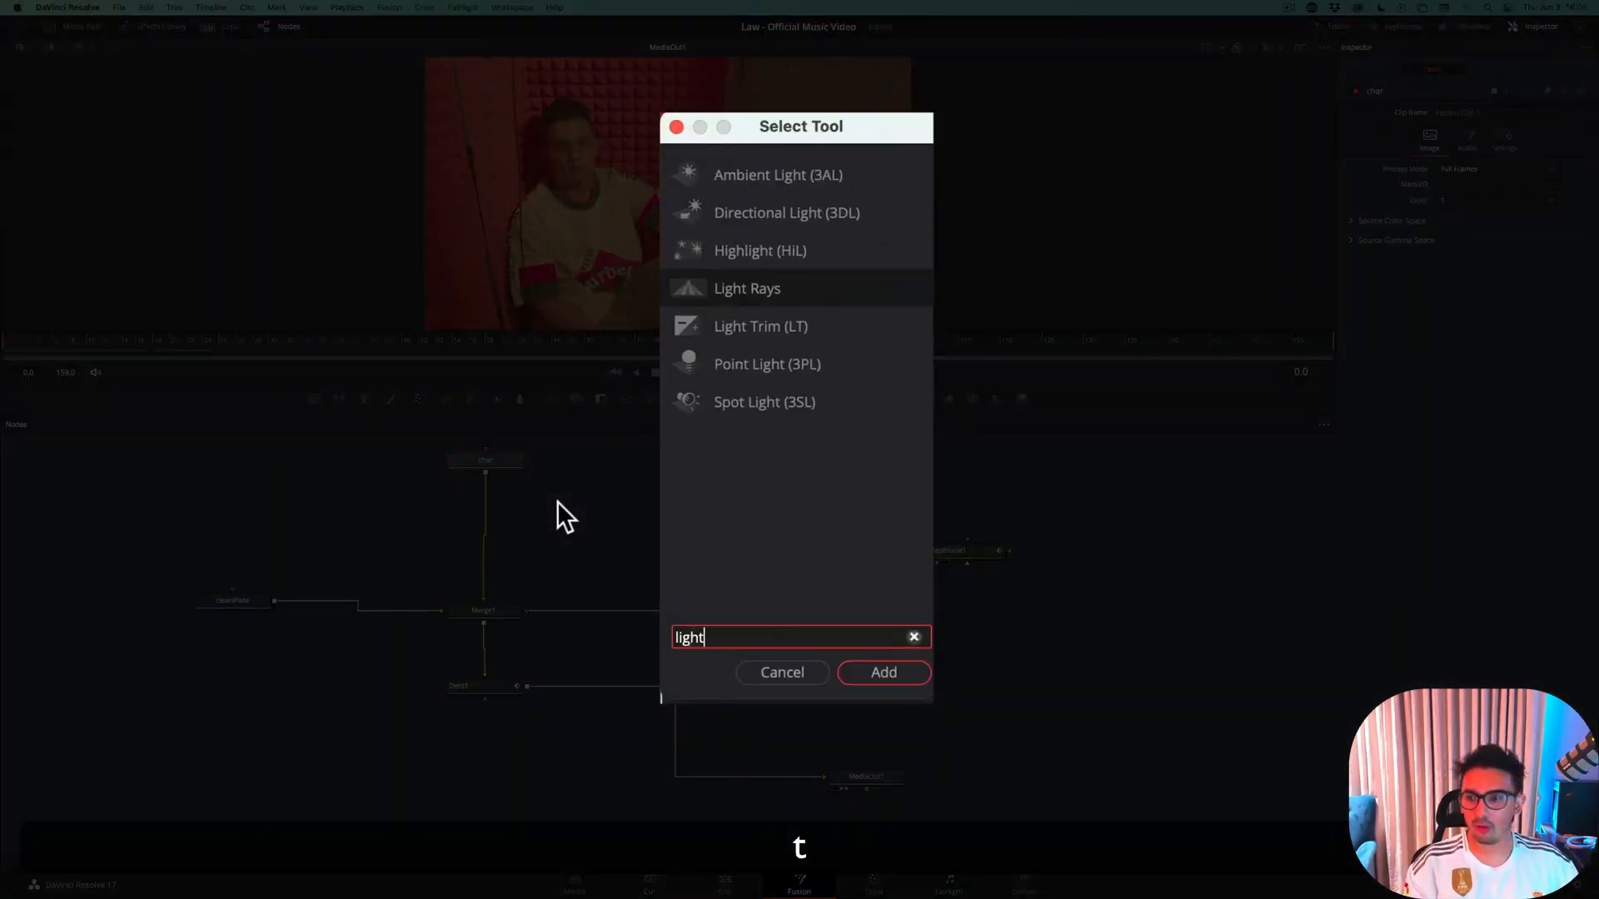
pyautogui.press('Return')
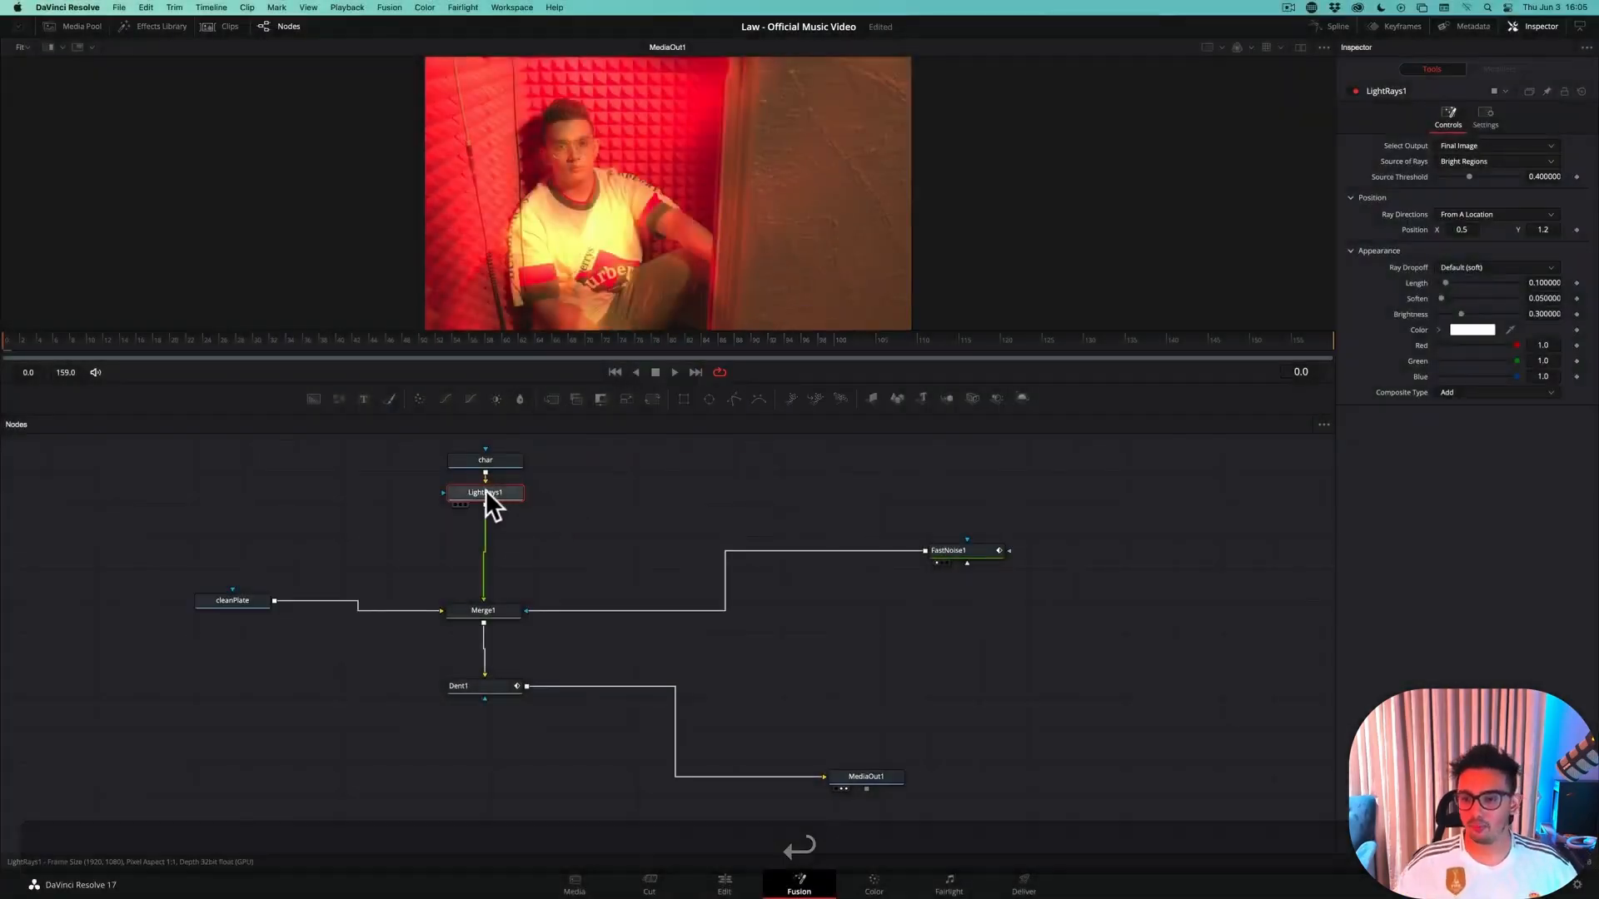
pyautogui.moveTo(486, 492); pyautogui.dragTo(487, 518)
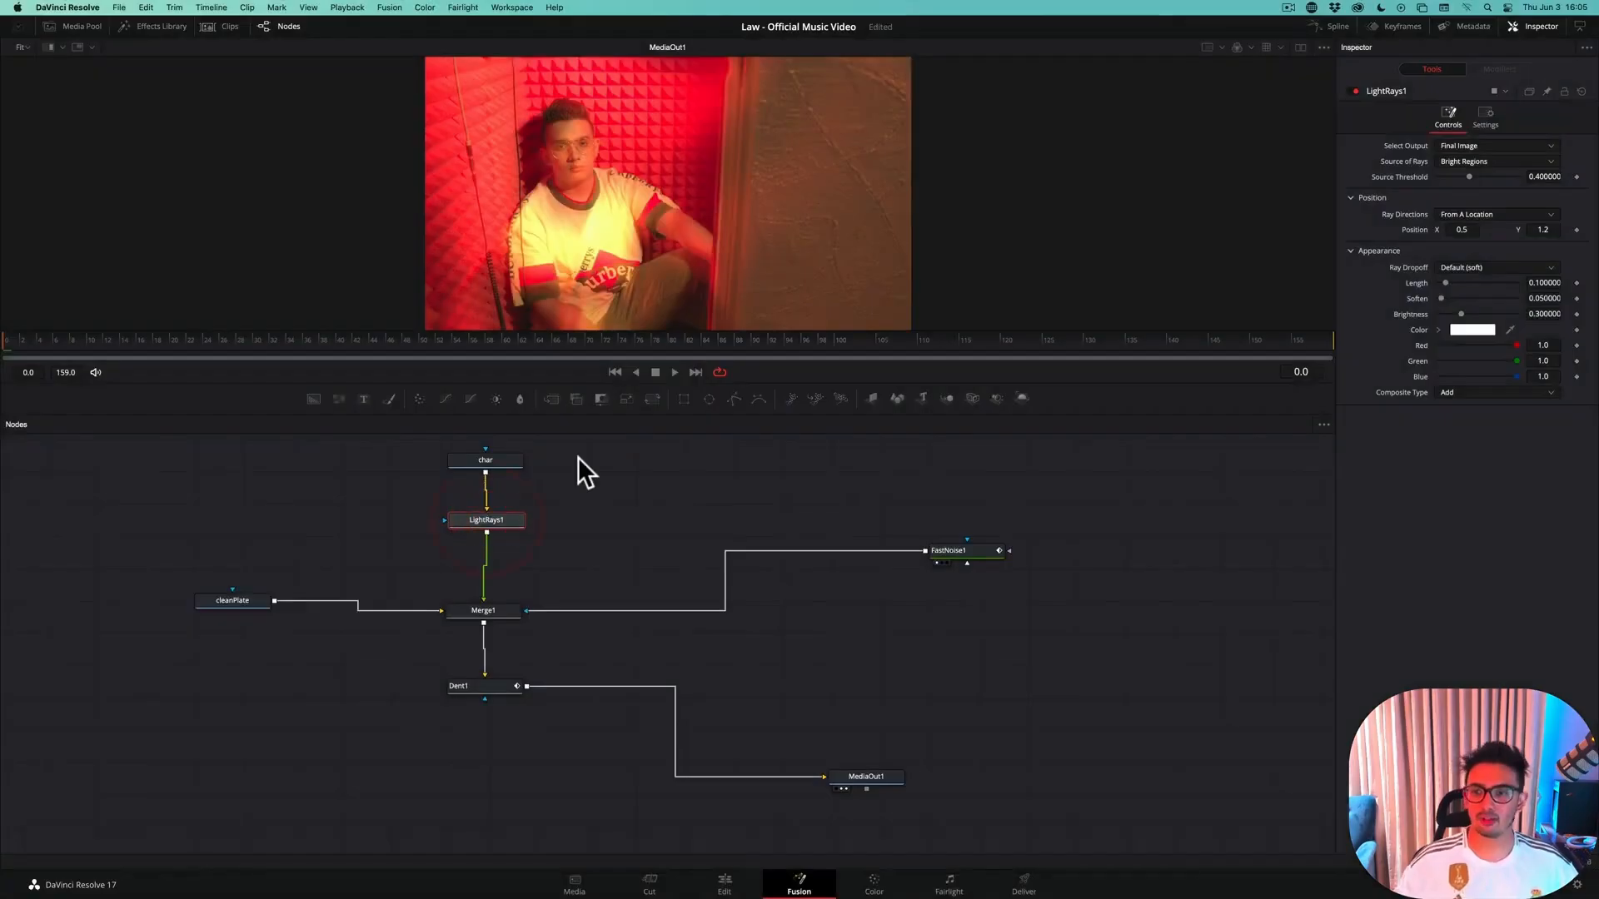
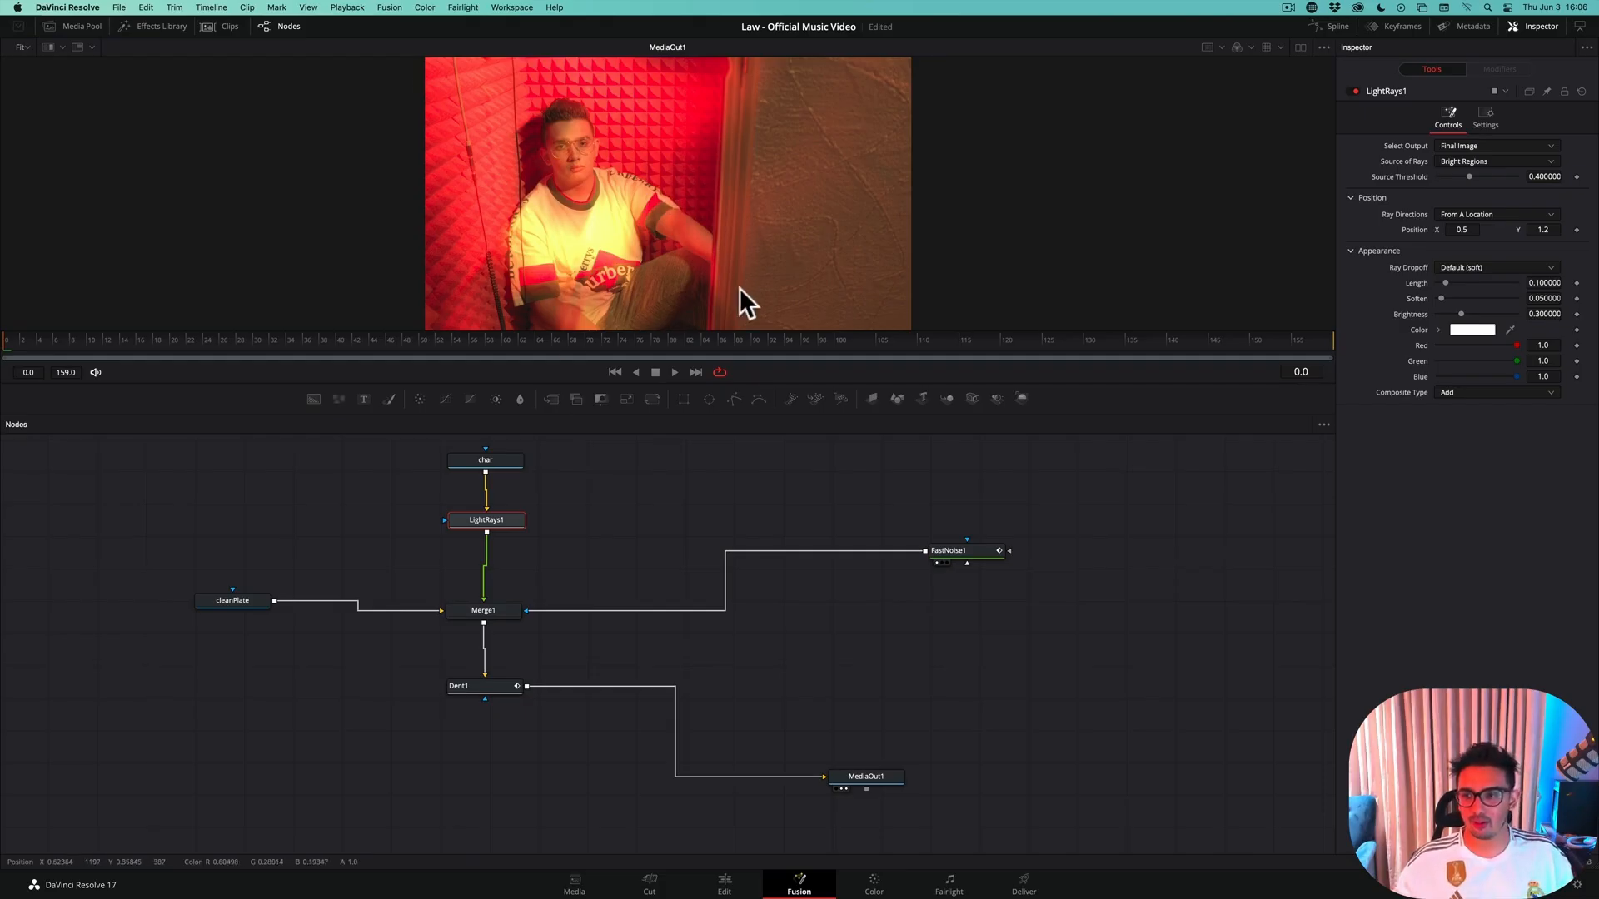
# Attach a Polygon mask to the Light Rays node
pyautogui.scroll(1, 598, 207)
pyautogui.scroll(-3, 598, 206)
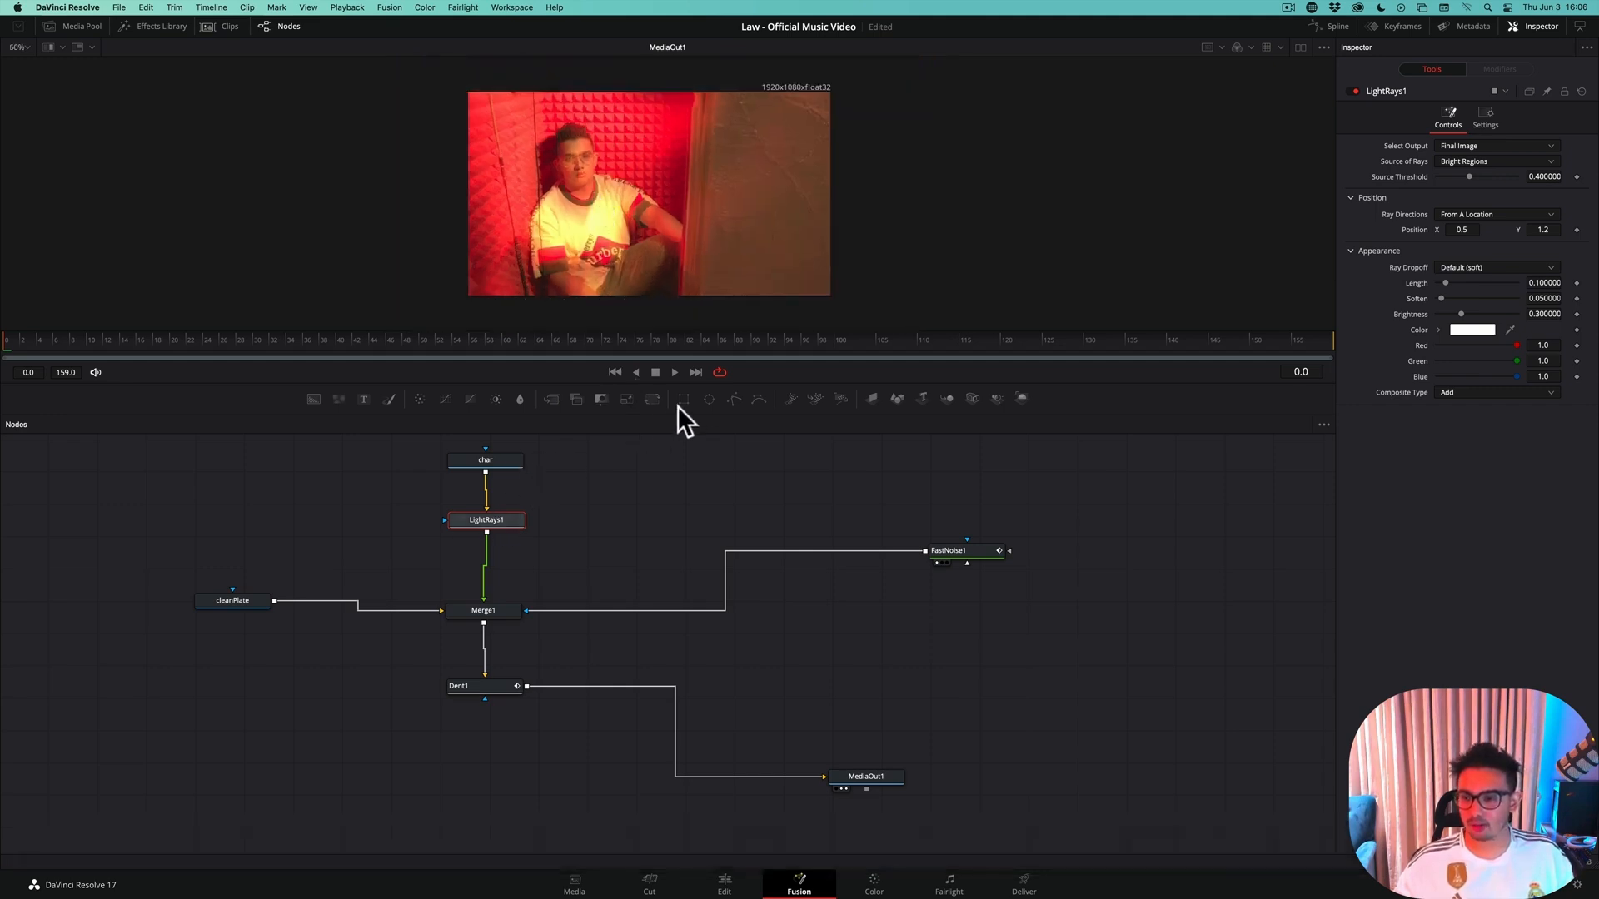
pyautogui.click(733, 397)
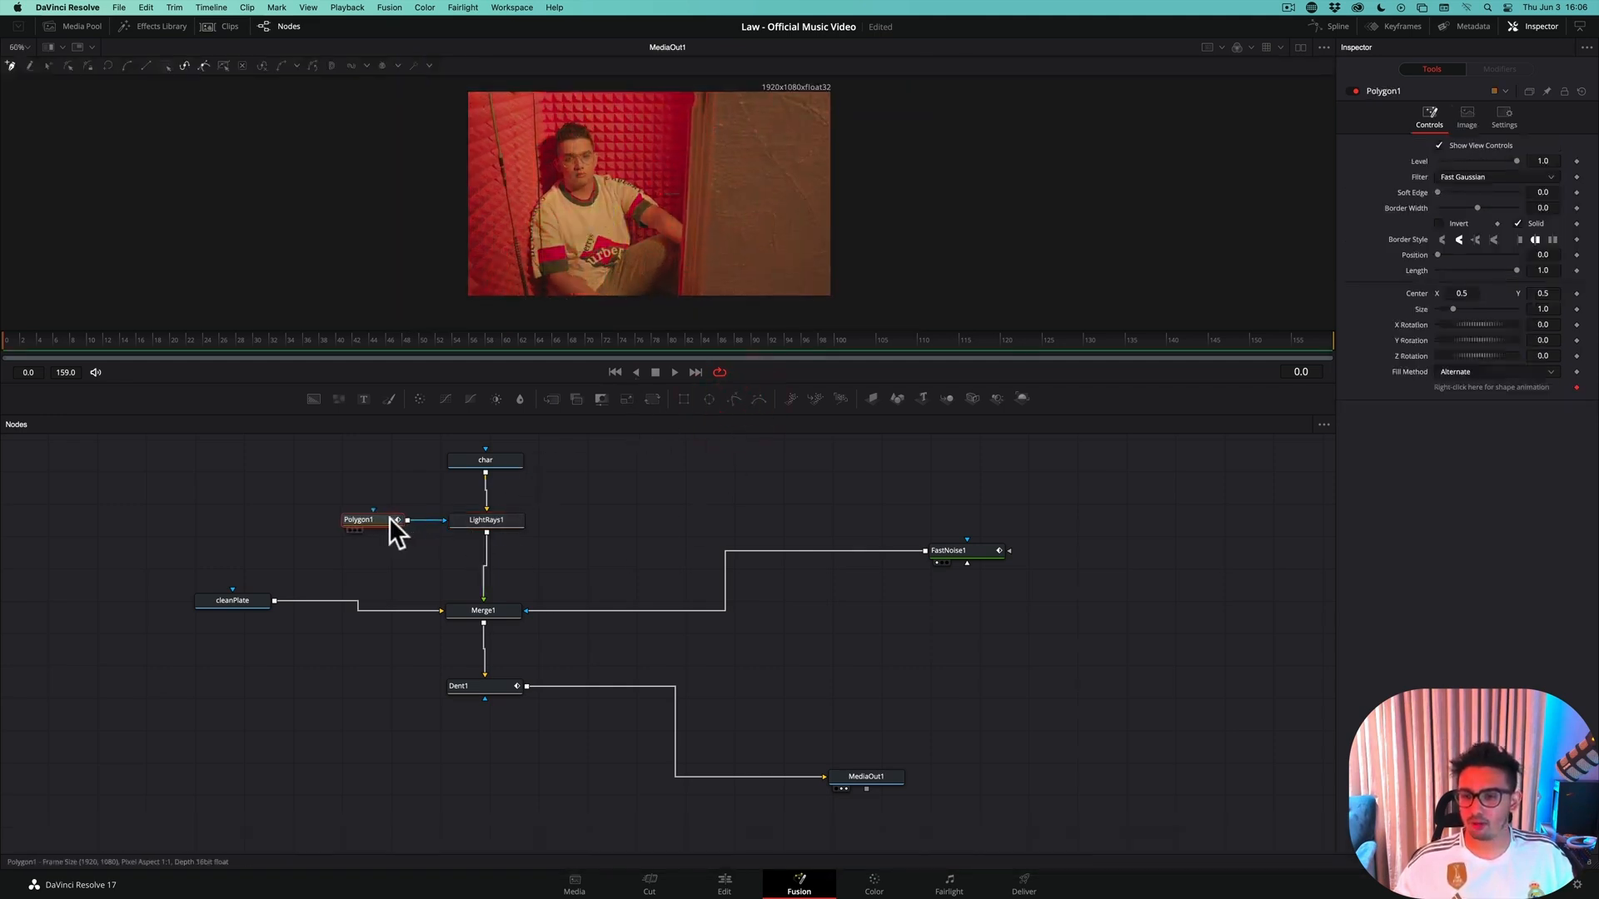
pyautogui.click(389, 520)
# Draw a closed mask around the seated character, following the shoulders, head and outstretched arm to the door frame and closing below the image
pyautogui.click(541, 288)
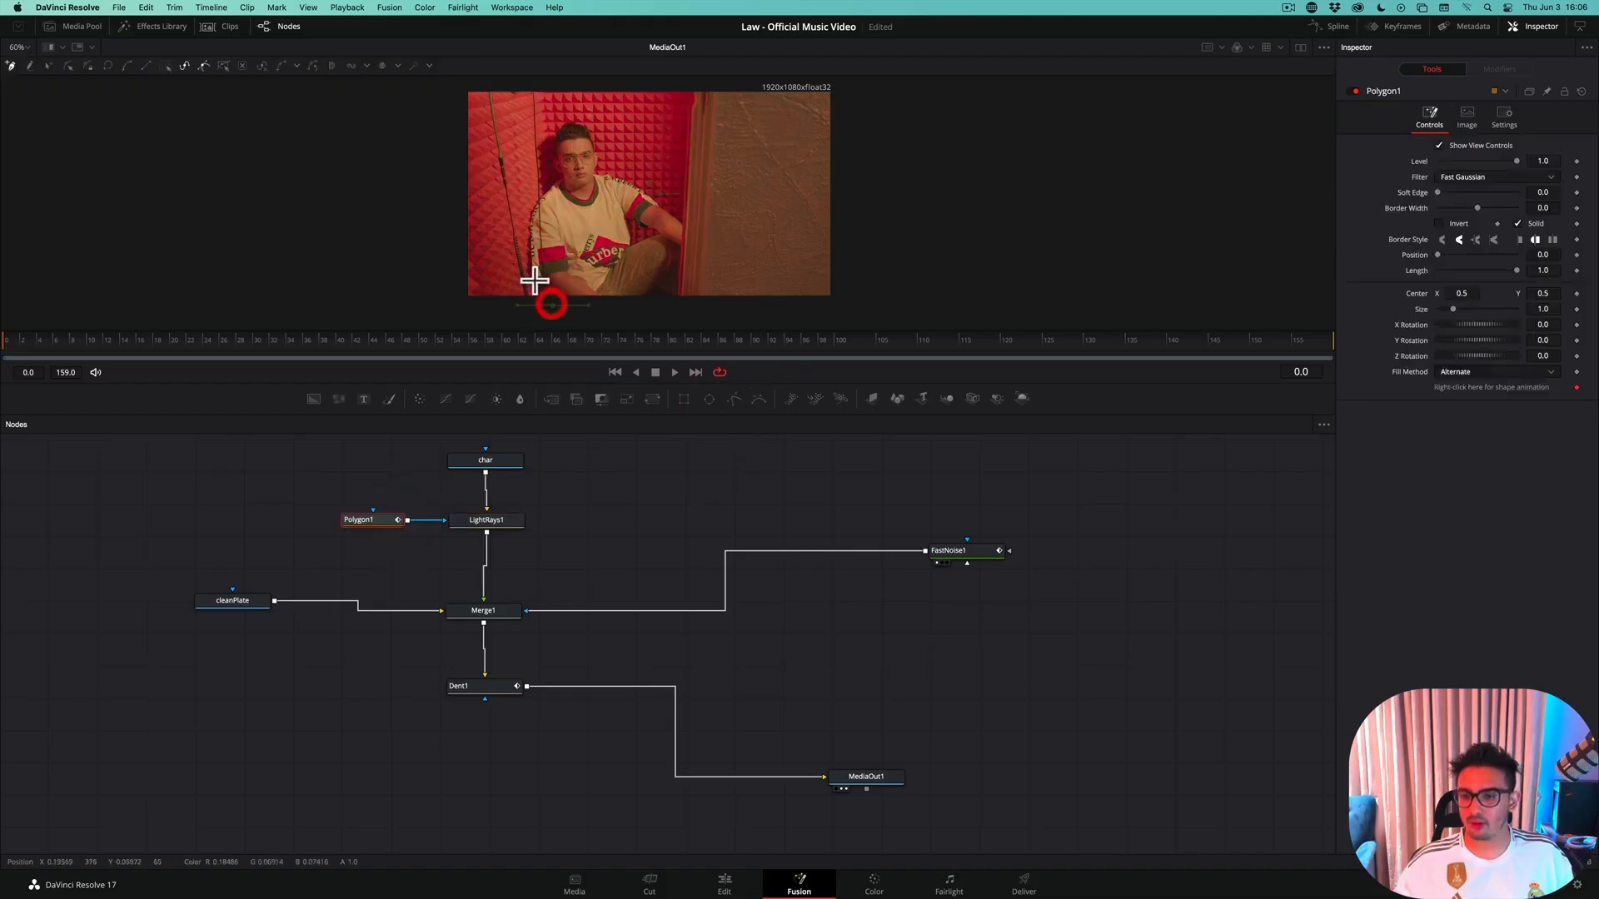
pyautogui.click(407, 370)
pyautogui.click(407, 317)
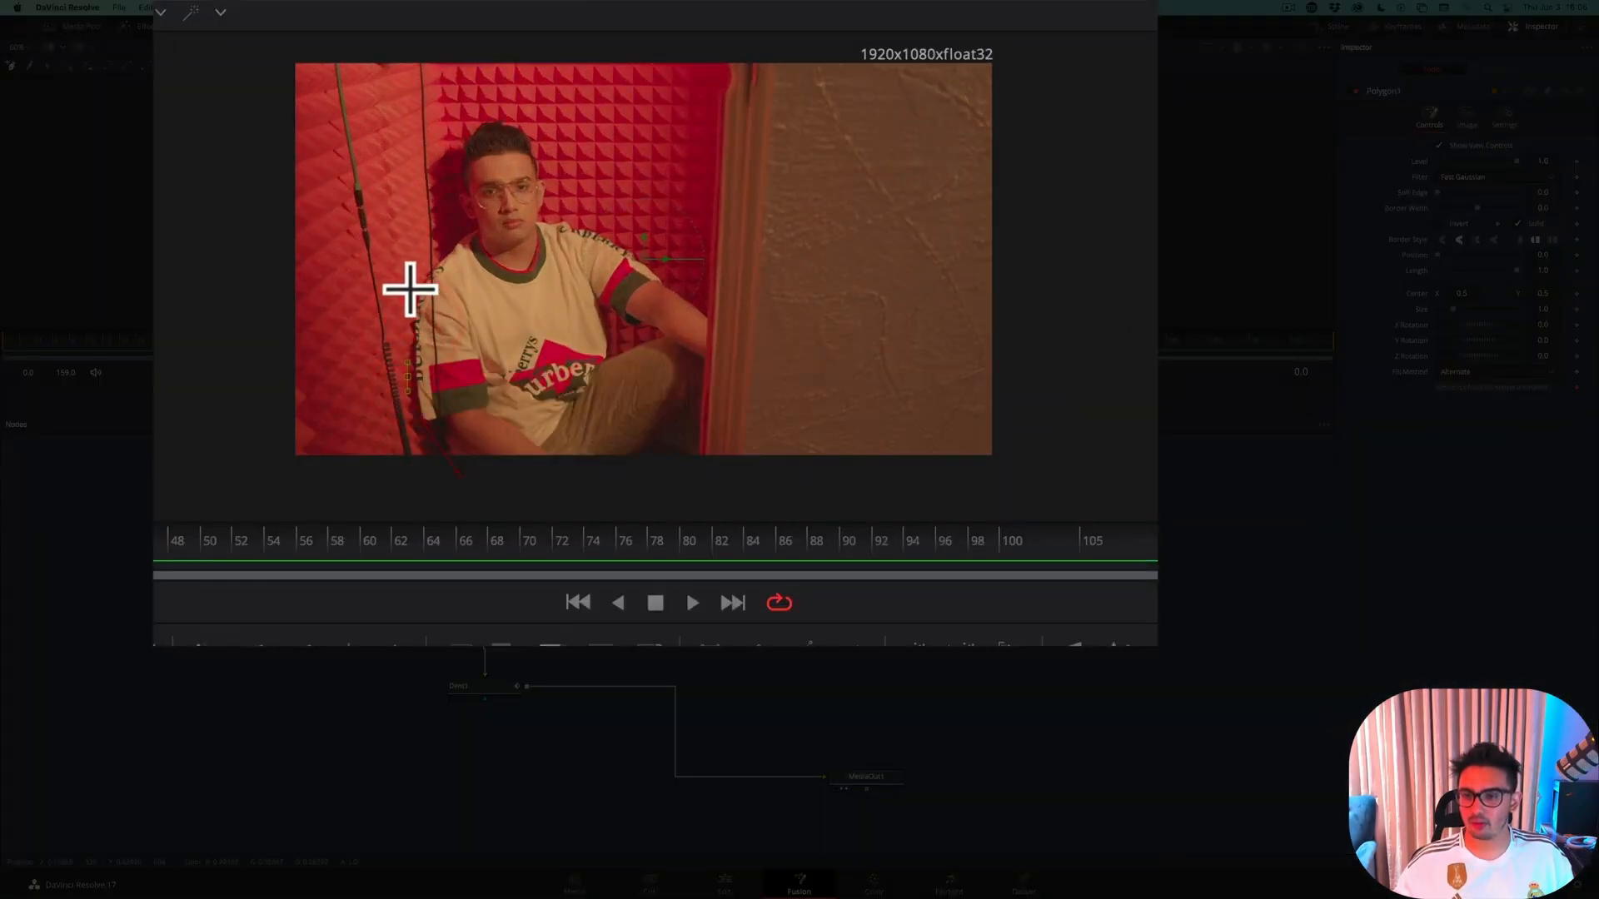
pyautogui.click(418, 265)
pyautogui.click(425, 258)
pyautogui.click(454, 229)
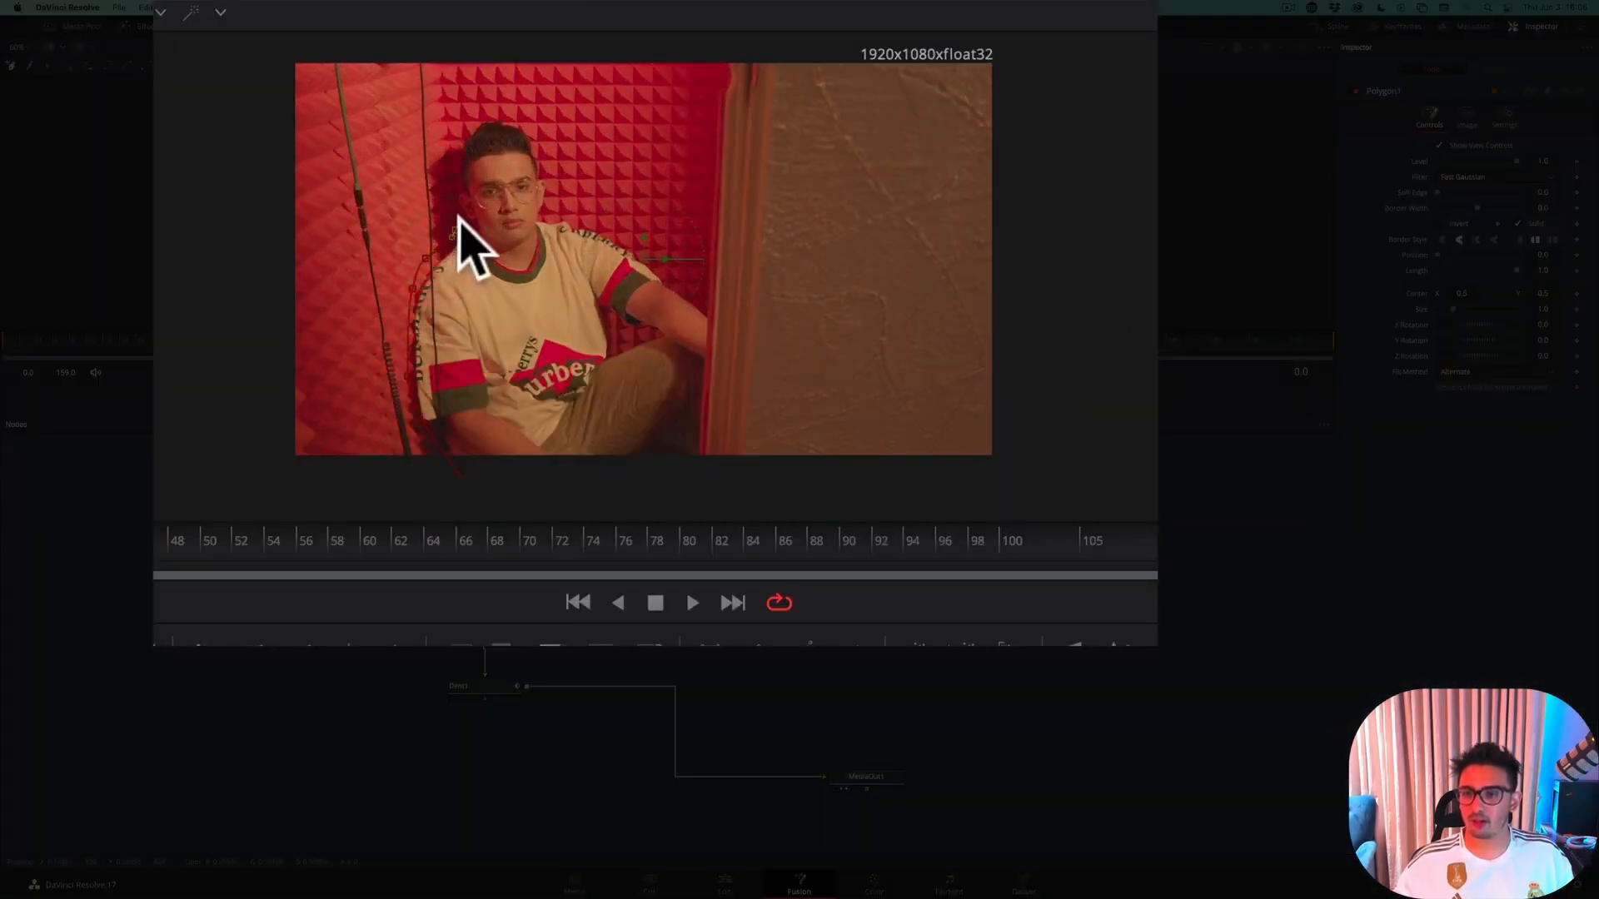
pyautogui.click(457, 204)
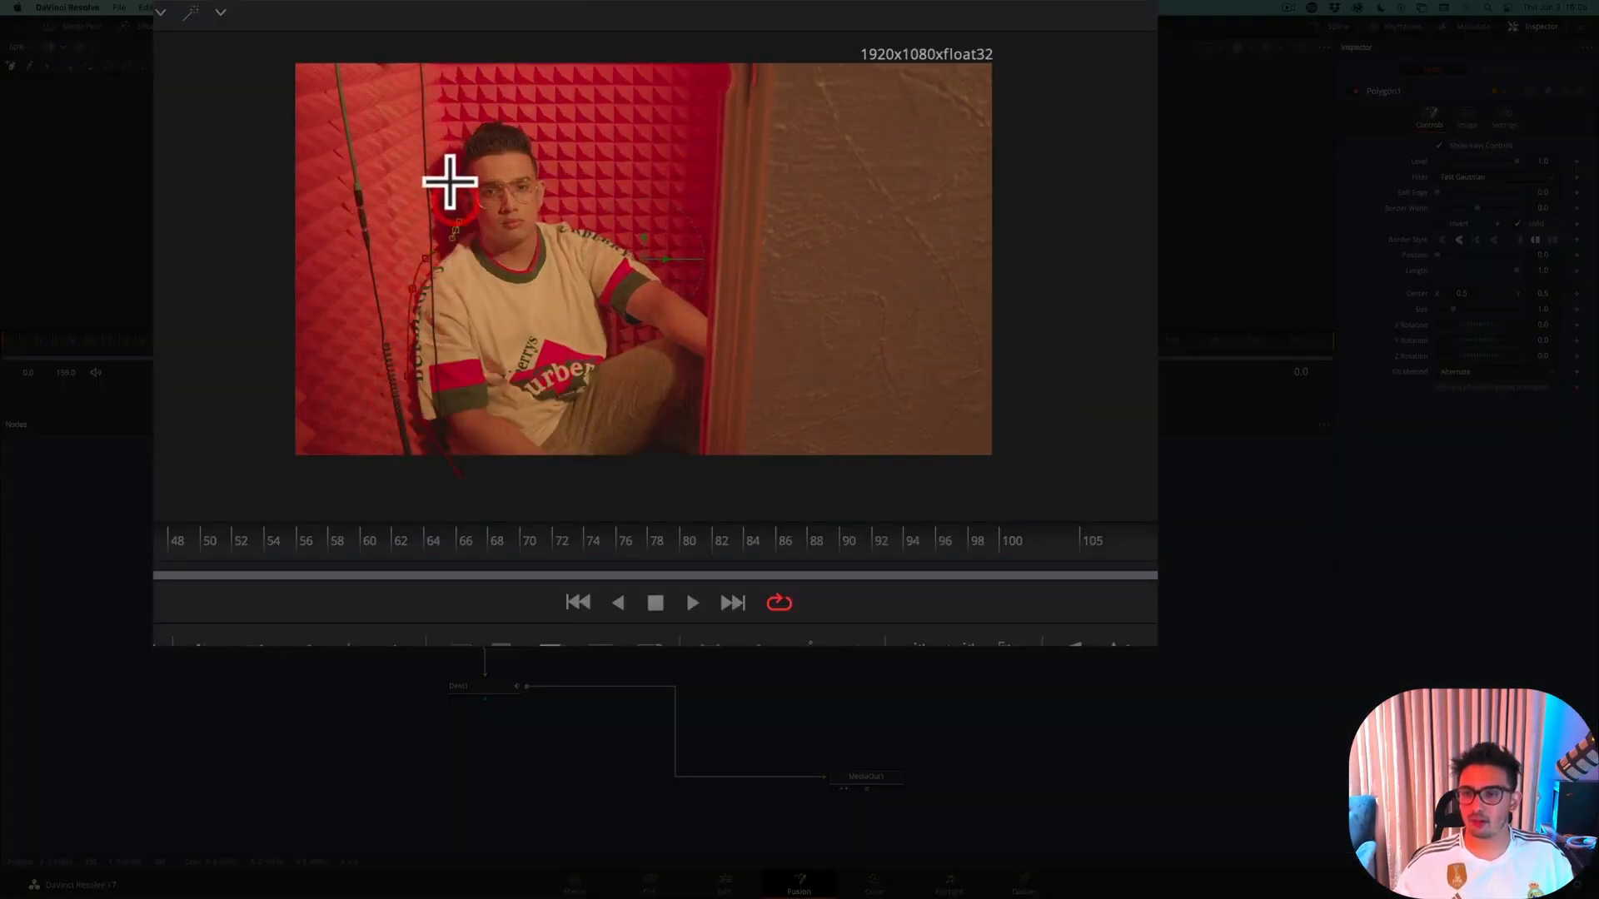
pyautogui.click(506, 113)
pyautogui.click(537, 137)
pyautogui.click(547, 175)
pyautogui.click(557, 204)
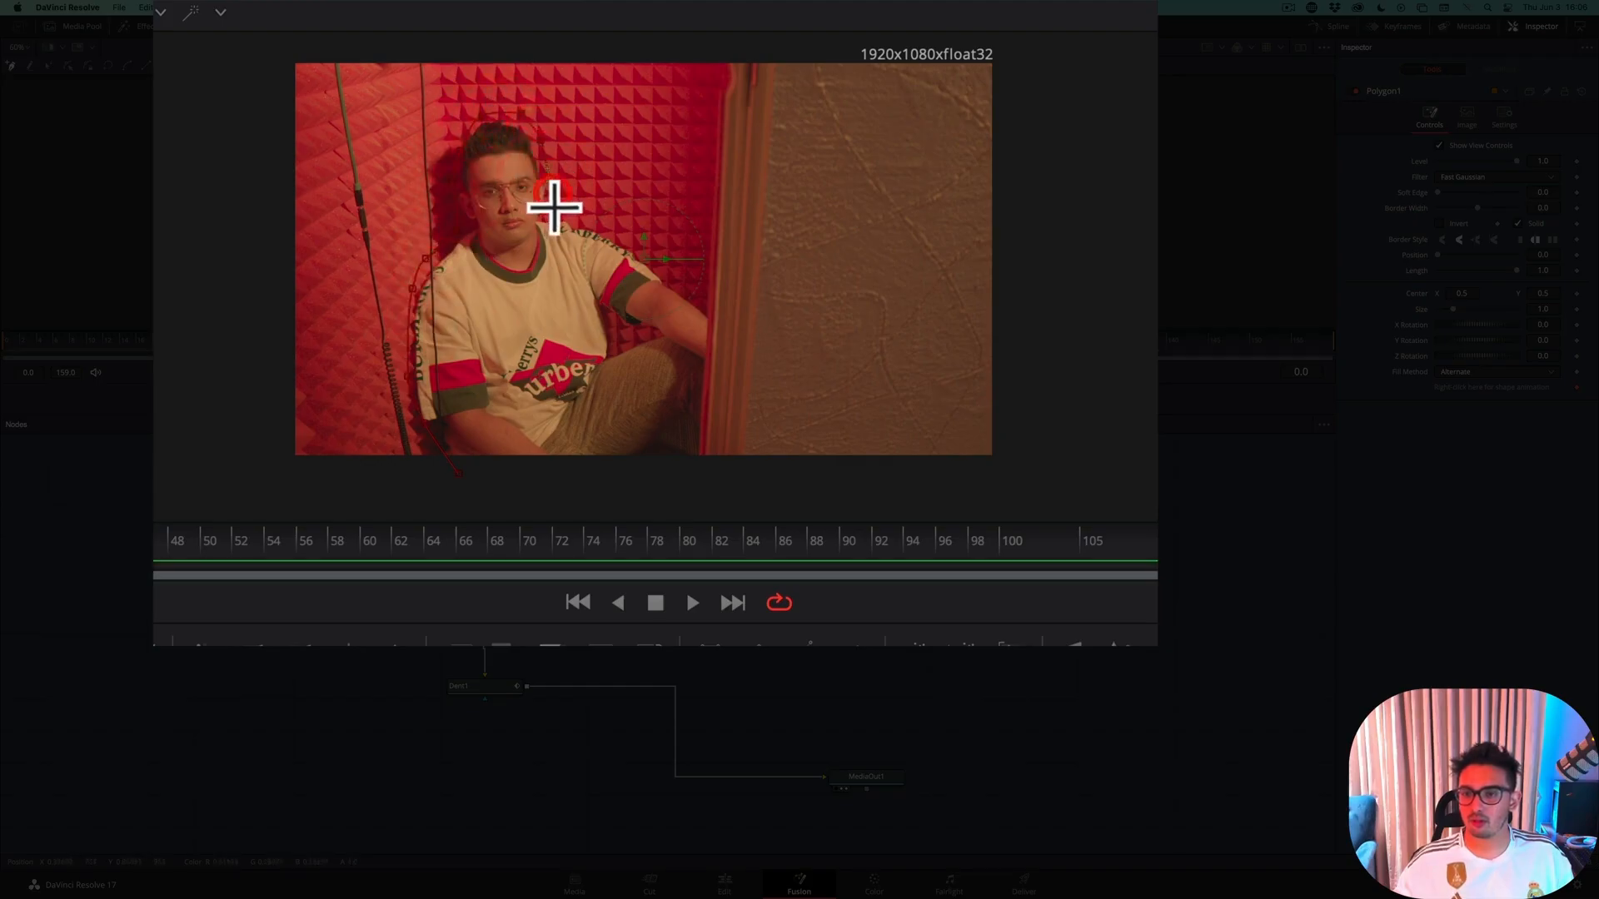
pyautogui.click(646, 259)
pyautogui.click(716, 322)
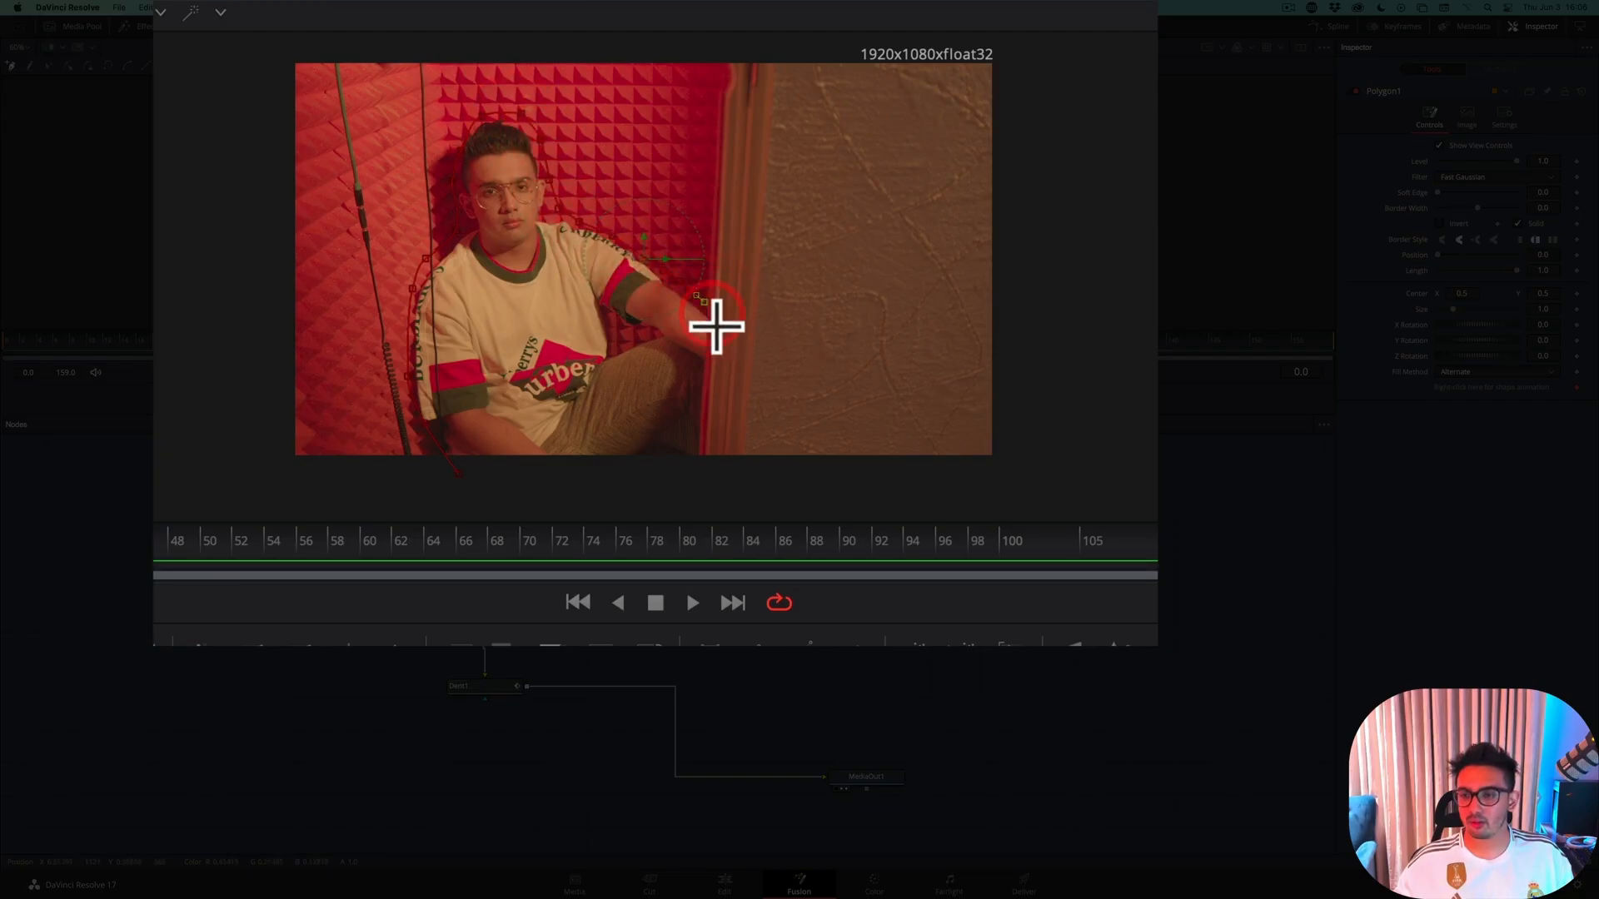
pyautogui.click(705, 469)
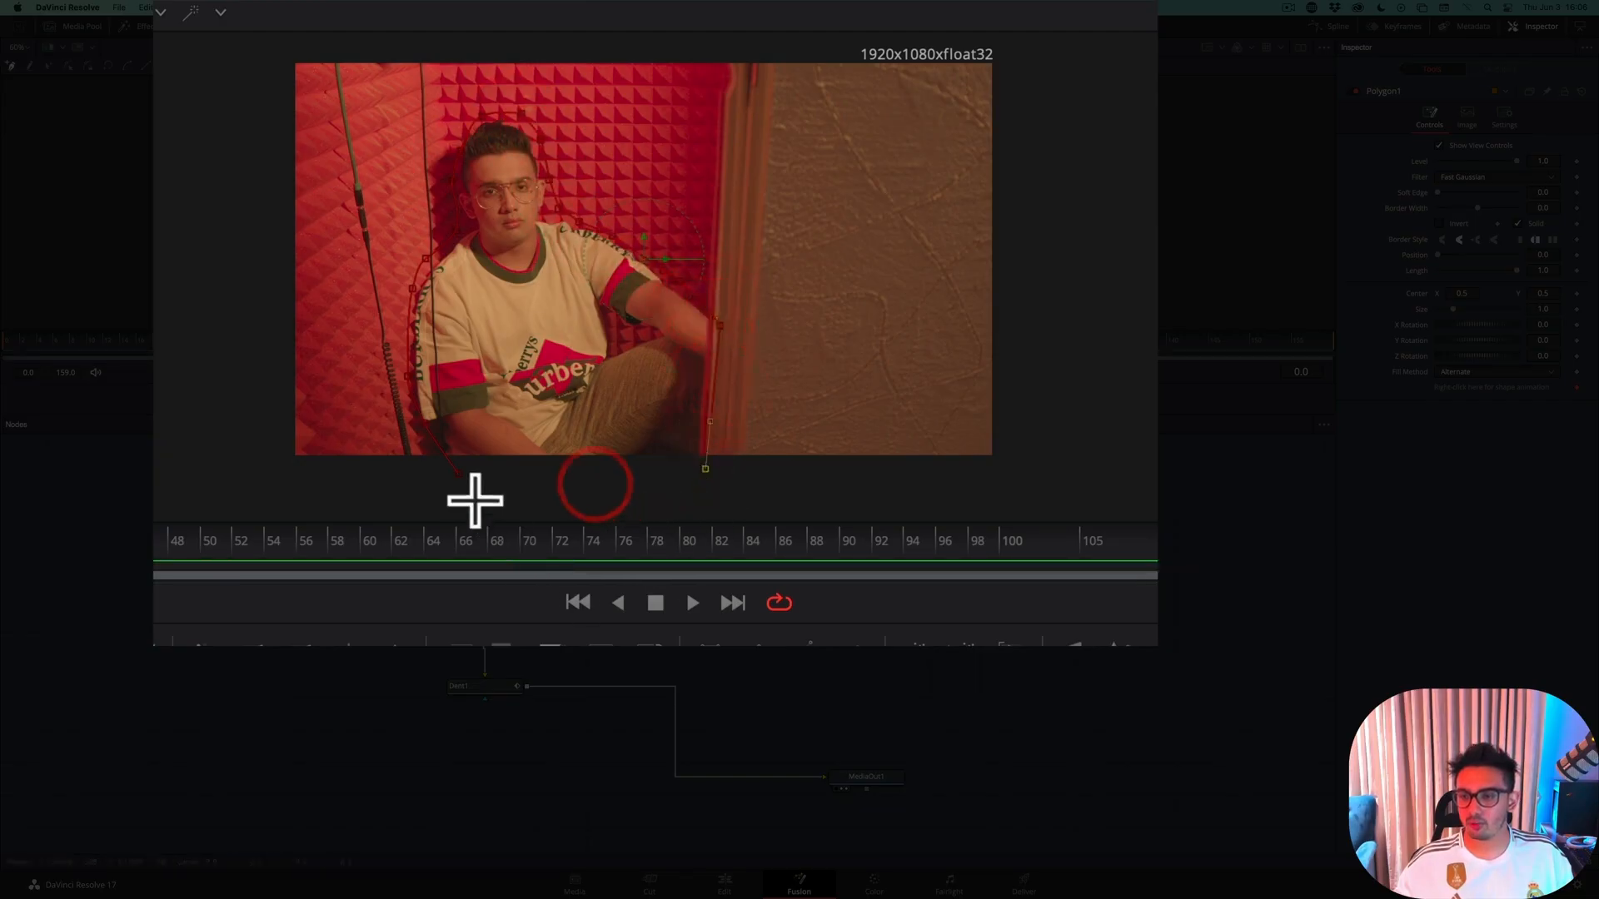
pyautogui.click(460, 475)
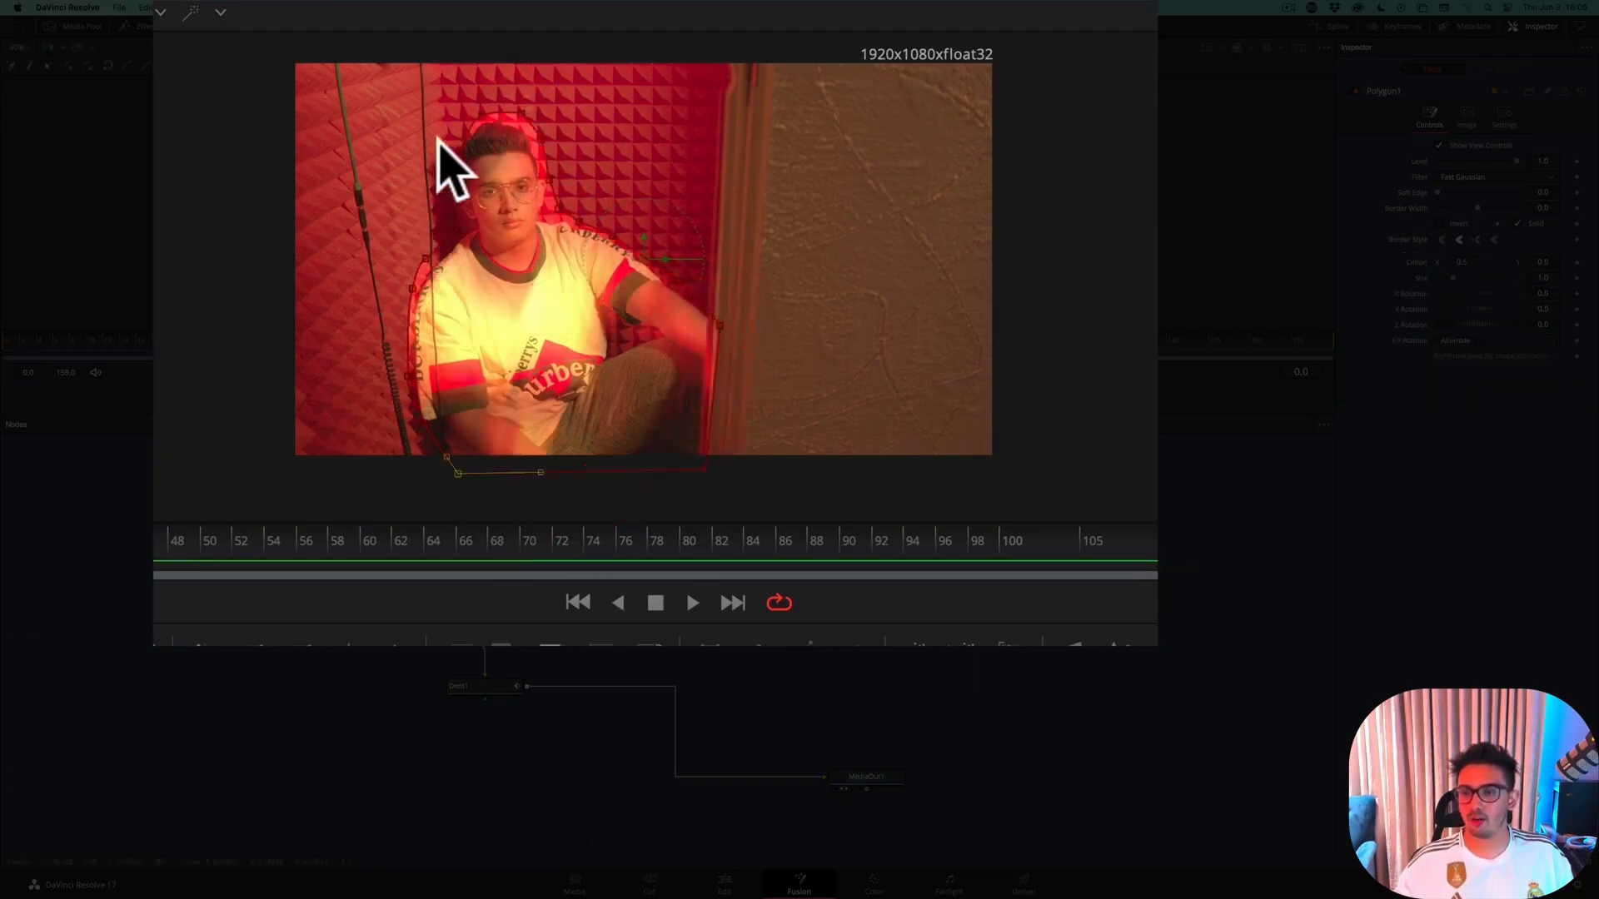
# Widen the mask outline beside the character's head and set the mask's soft edge to 0.052
pyautogui.moveTo(480, 117); pyautogui.dragTo(450, 142)
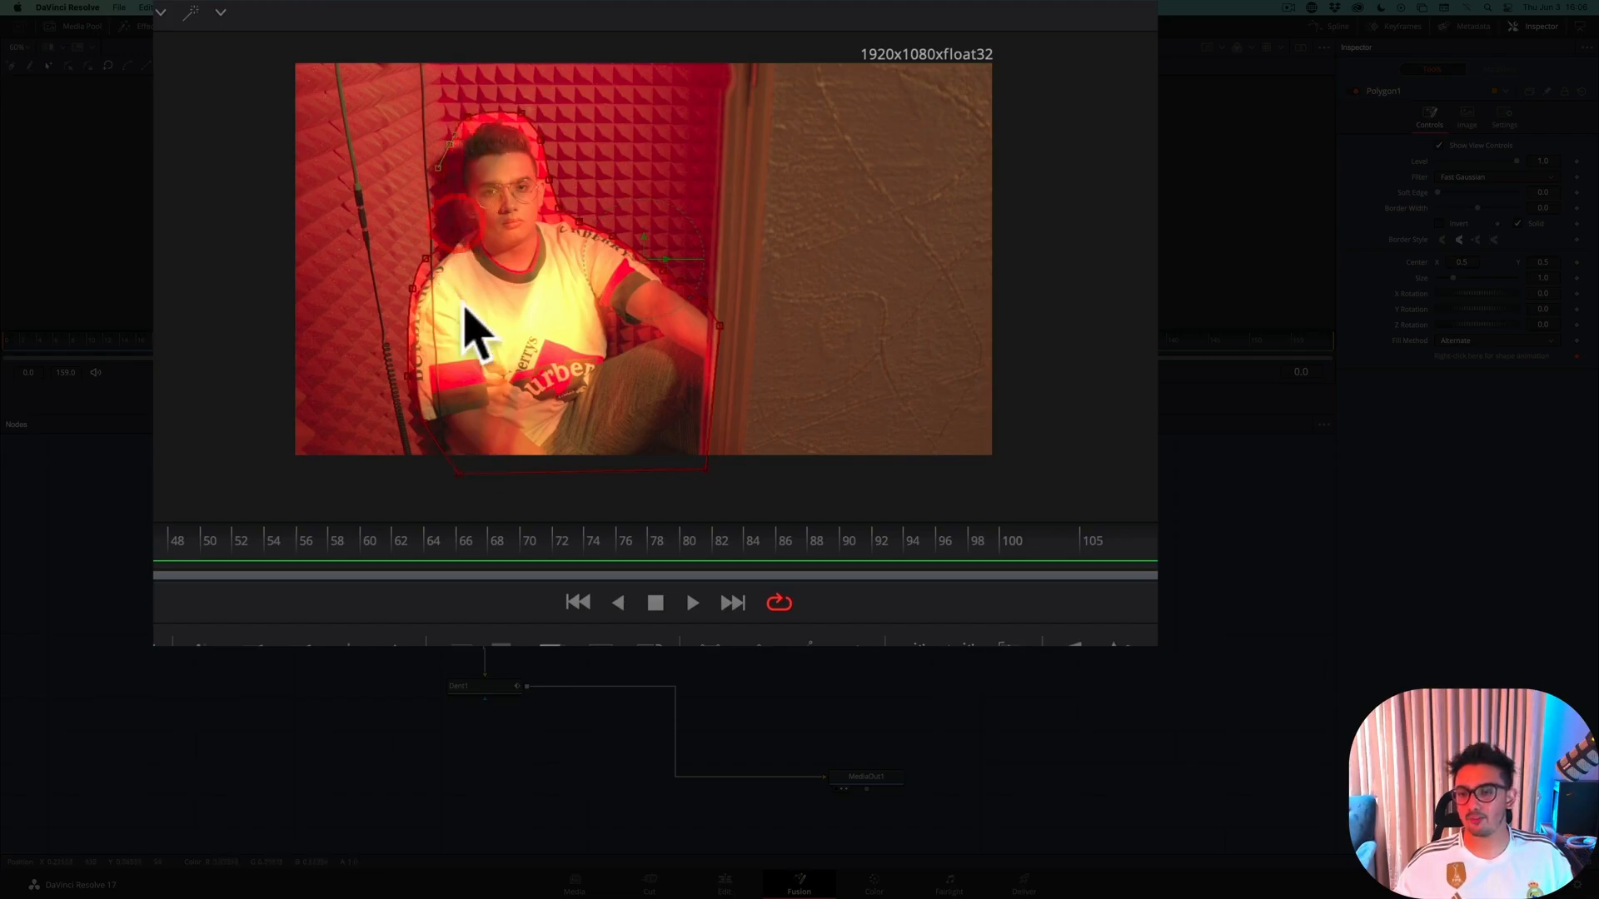
pyautogui.scroll(5, 617, 356)
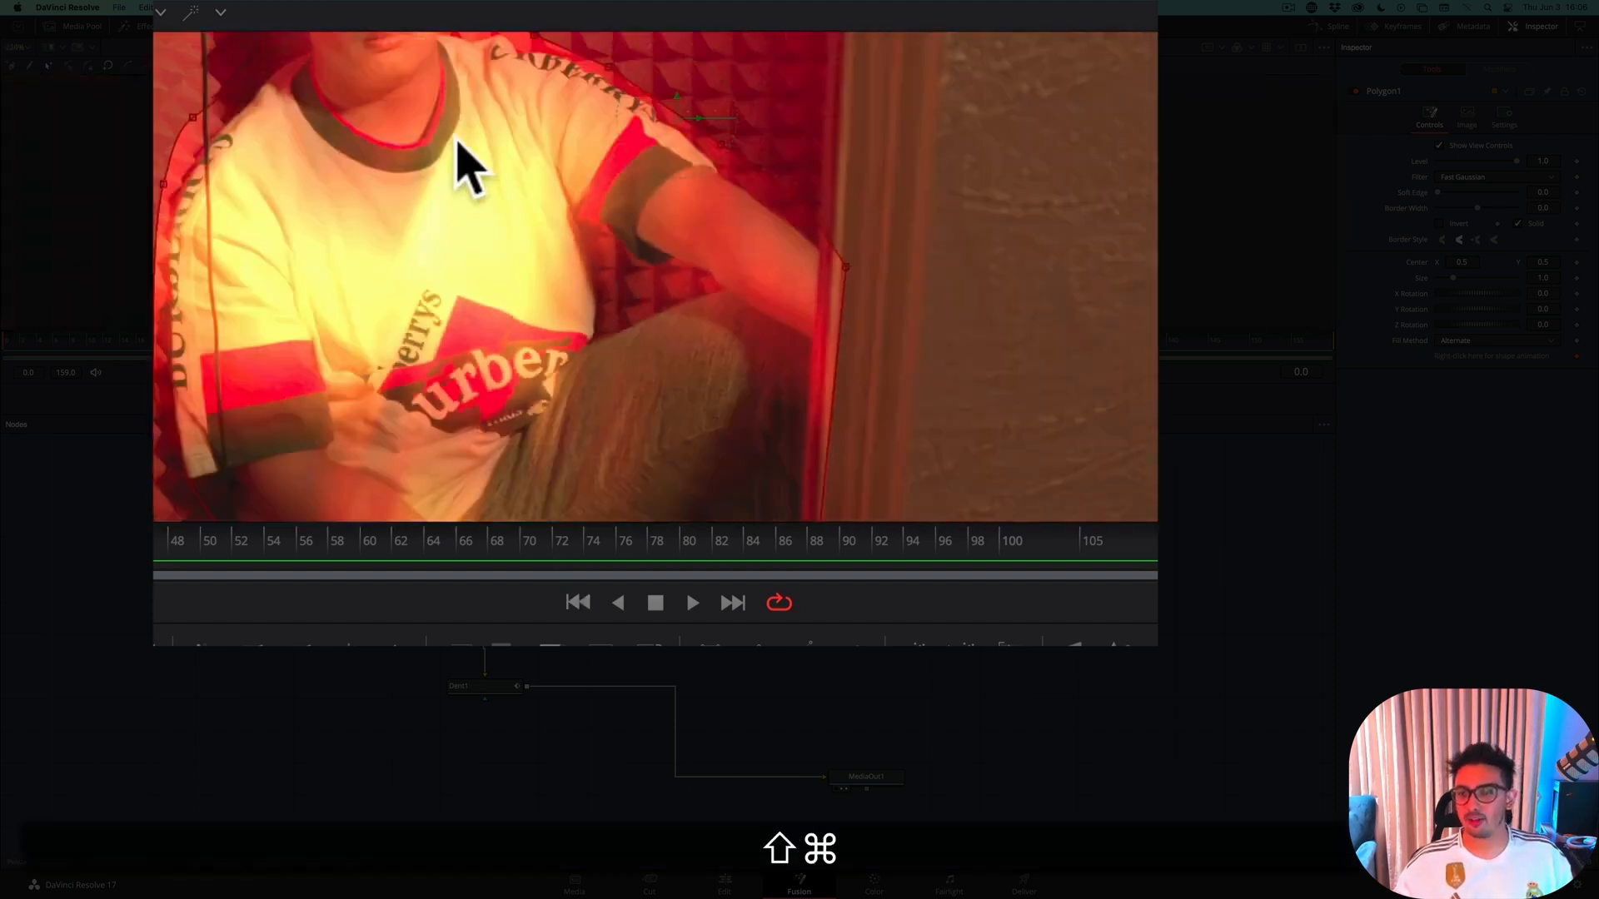
pyautogui.moveTo(388, 149); pyautogui.dragTo(480, 386)
pyautogui.moveTo(472, 241); pyautogui.dragTo(470, 360)
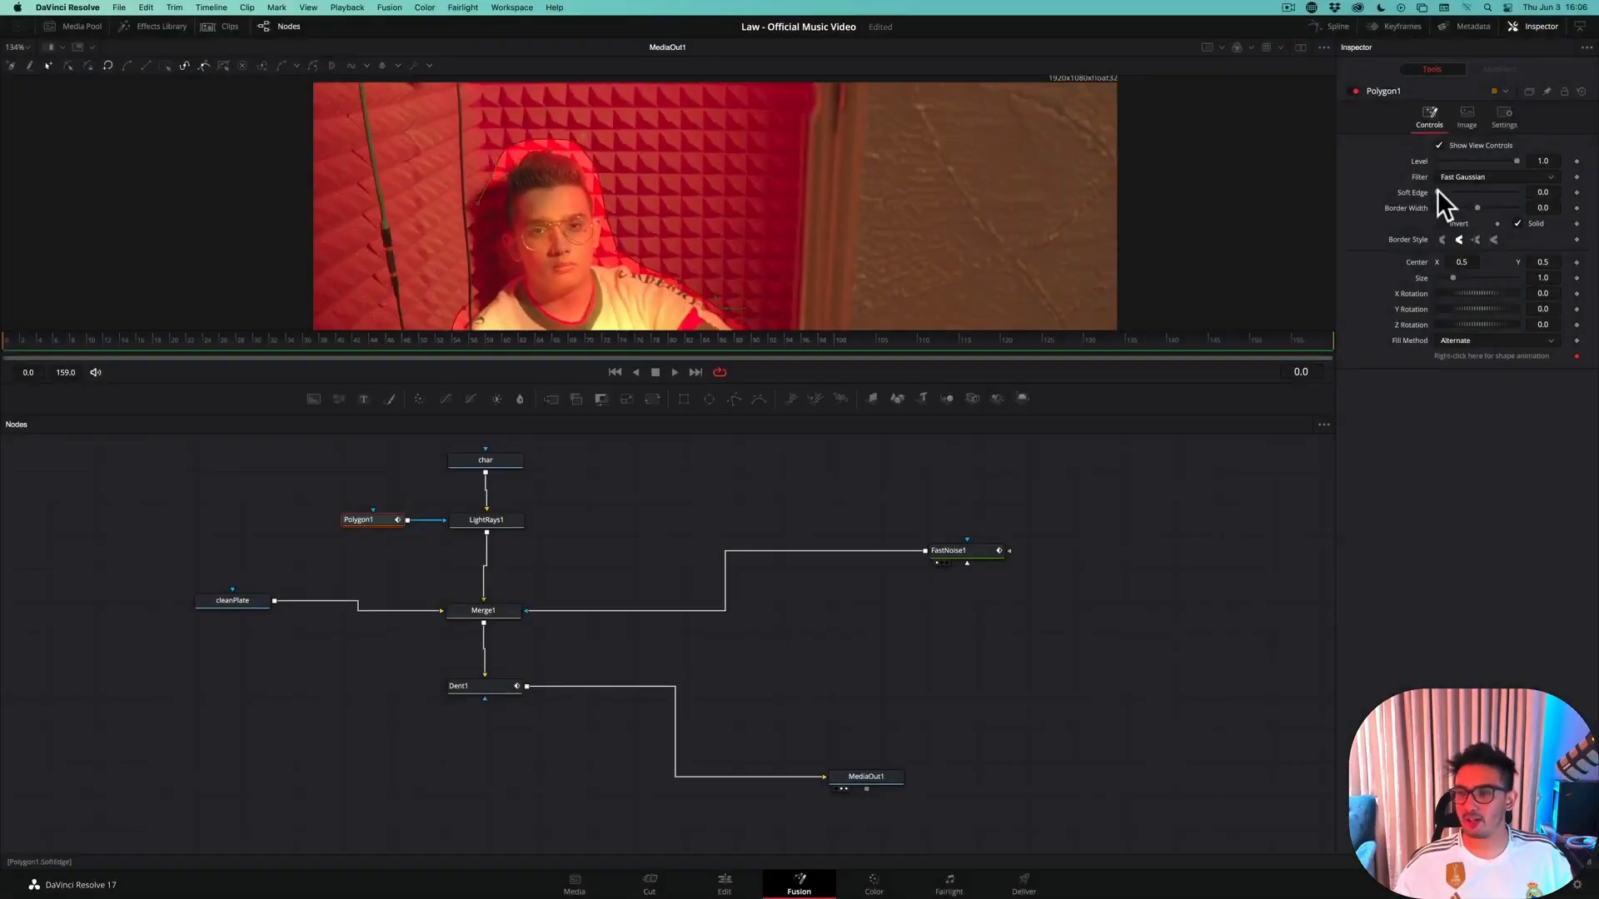
pyautogui.moveTo(1446, 188); pyautogui.dragTo(1457, 189)
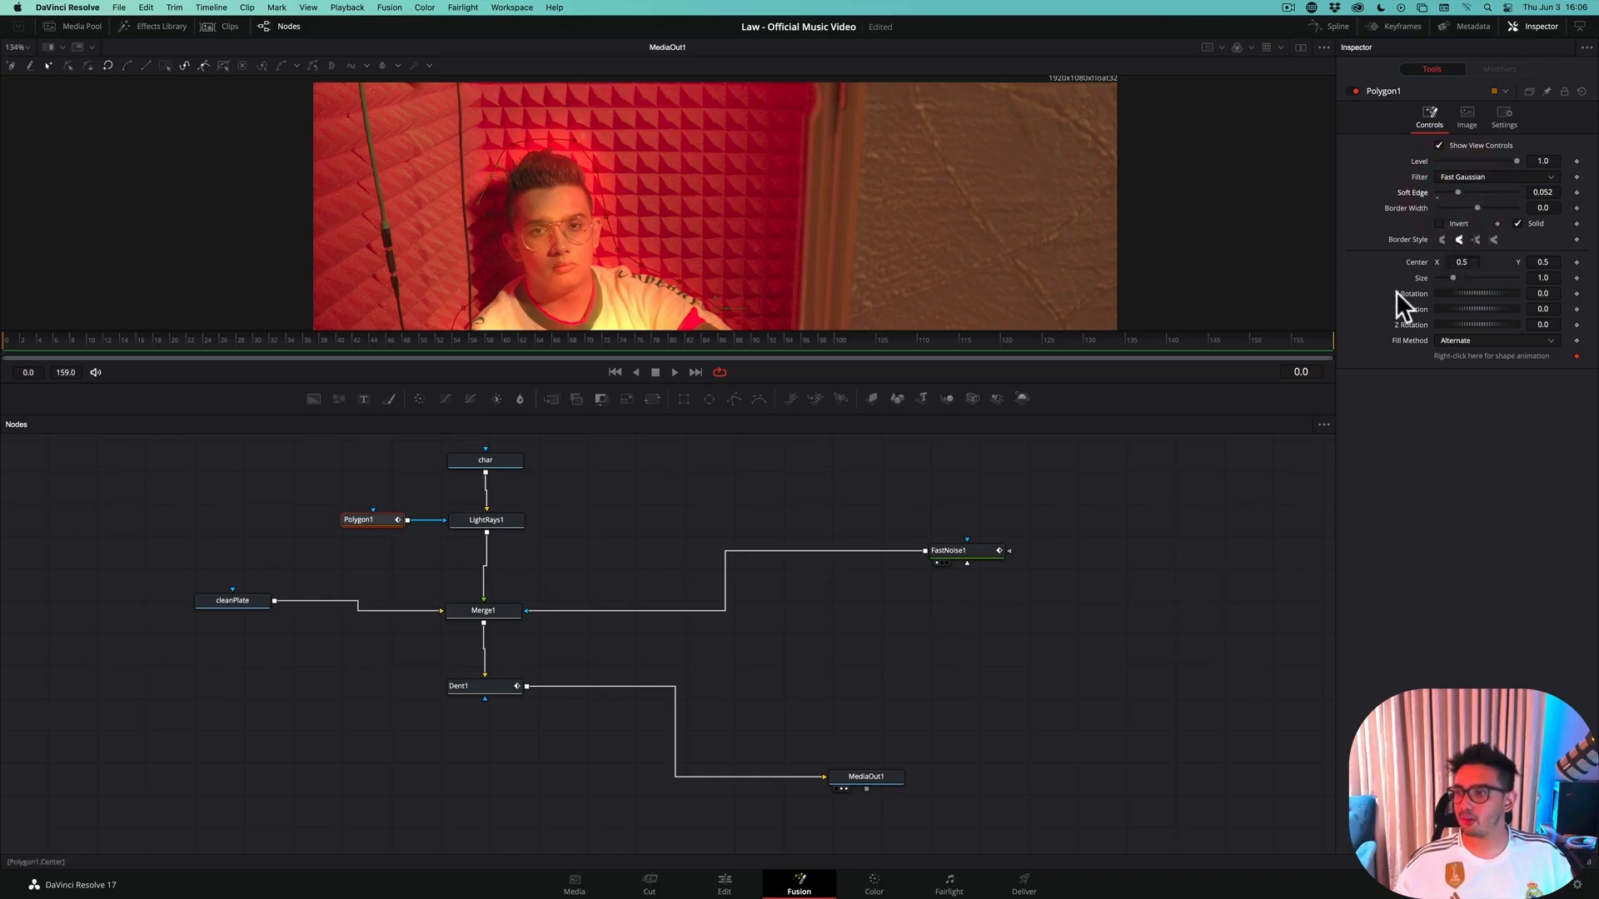
# Set the Light Rays brightness to 0.394 and its source threshold to 0.181
pyautogui.click(492, 521)
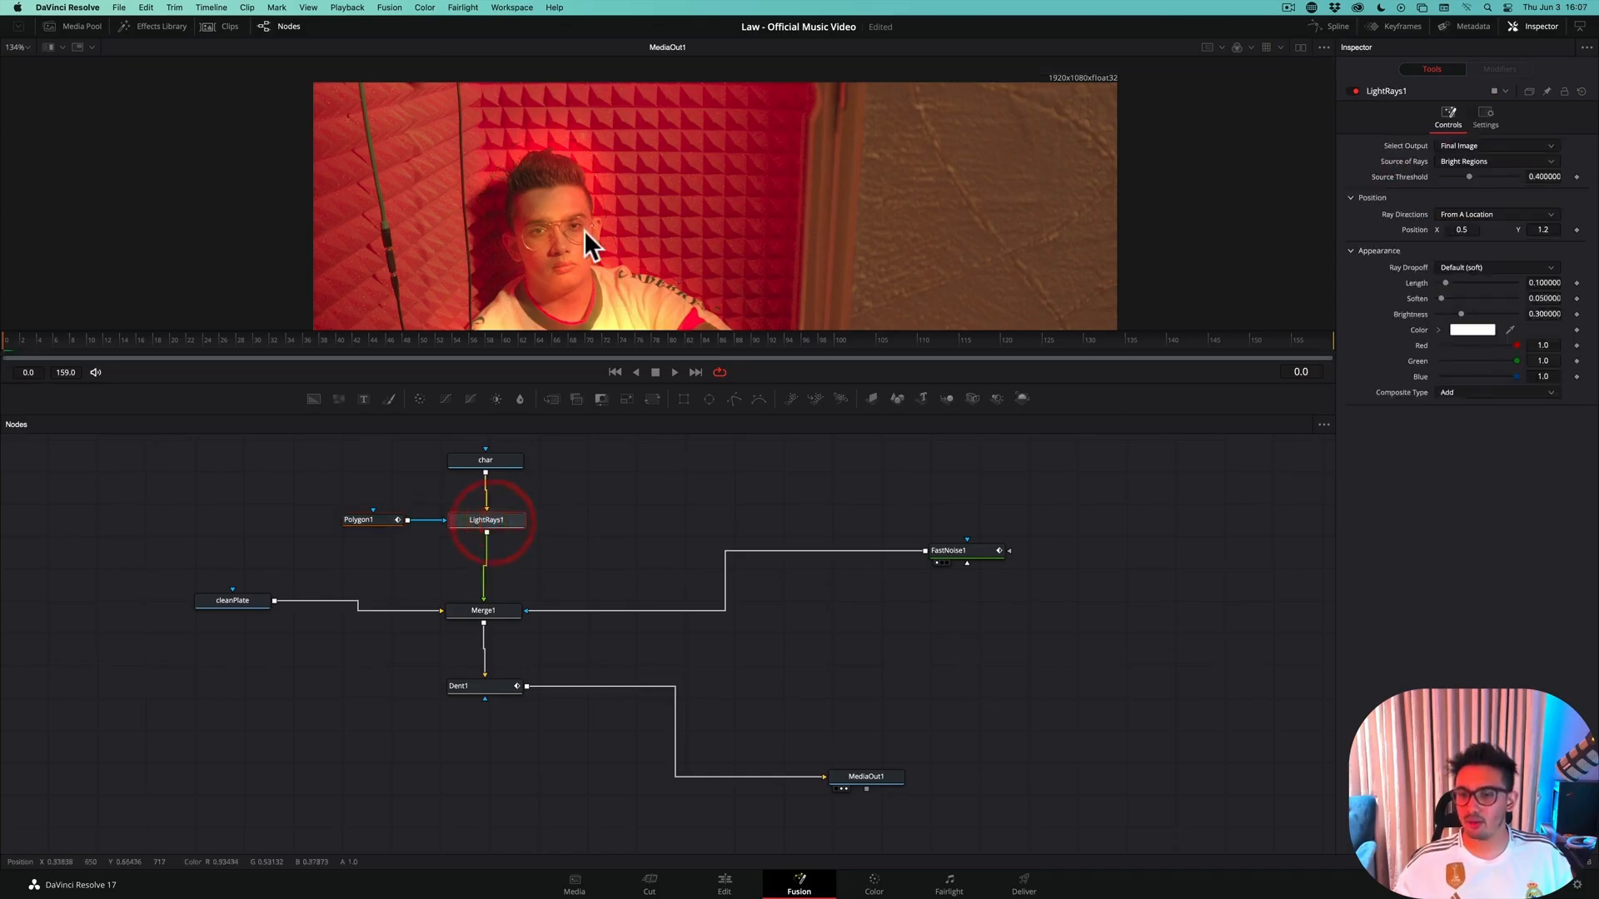
pyautogui.scroll(2, 586, 225)
pyautogui.scroll(-3, 587, 222)
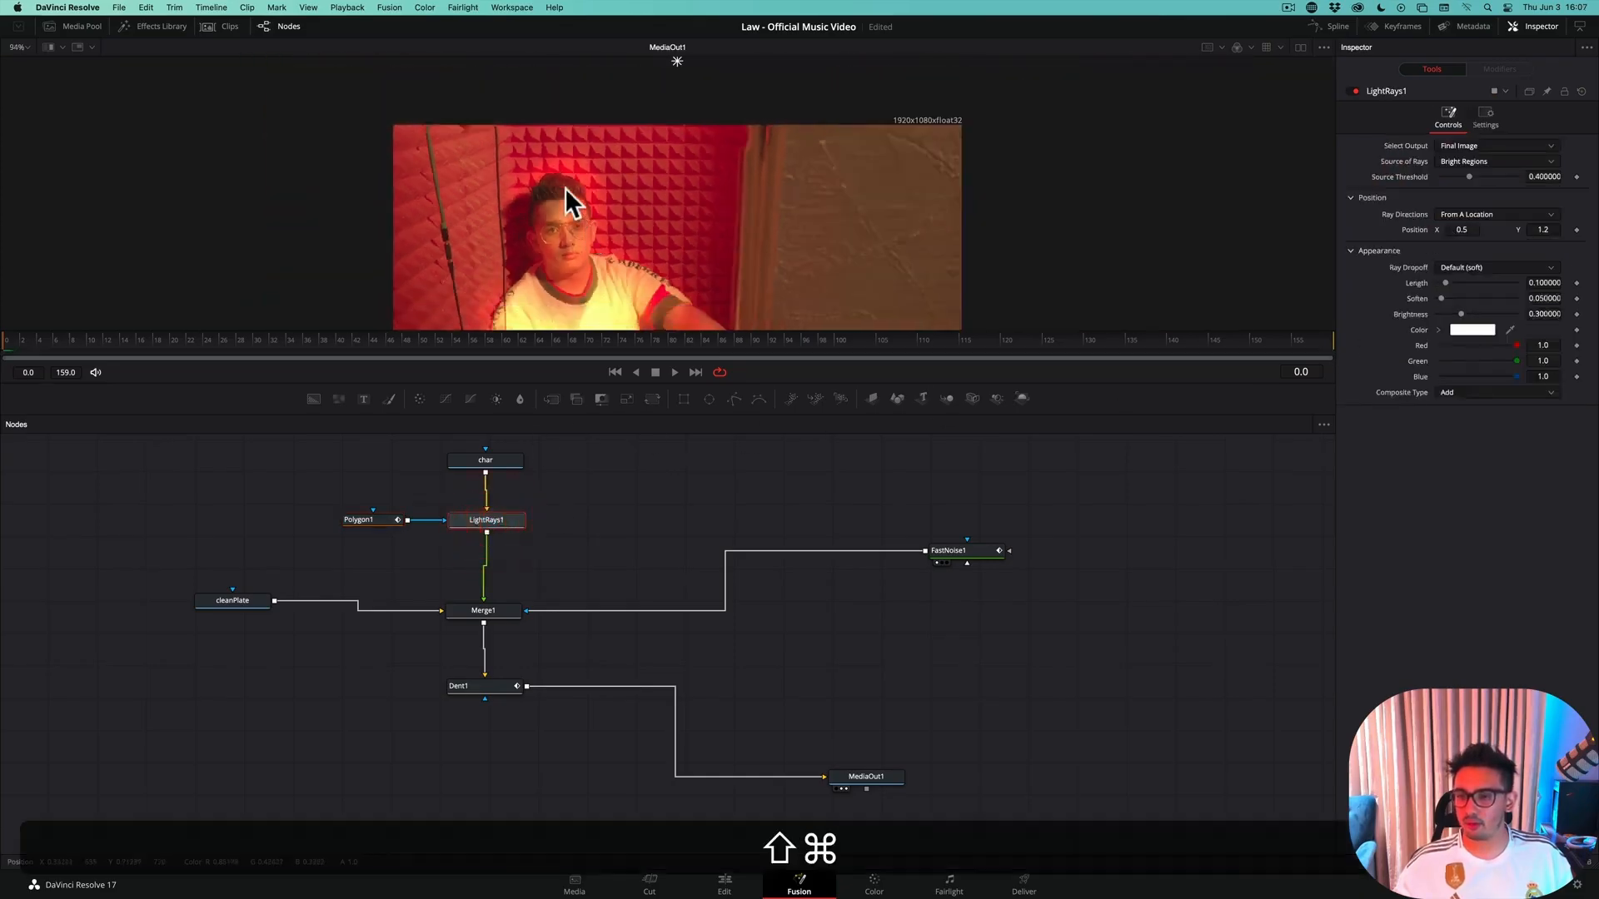
pyautogui.scroll(-2, 566, 167)
pyautogui.scroll(-1, 567, 163)
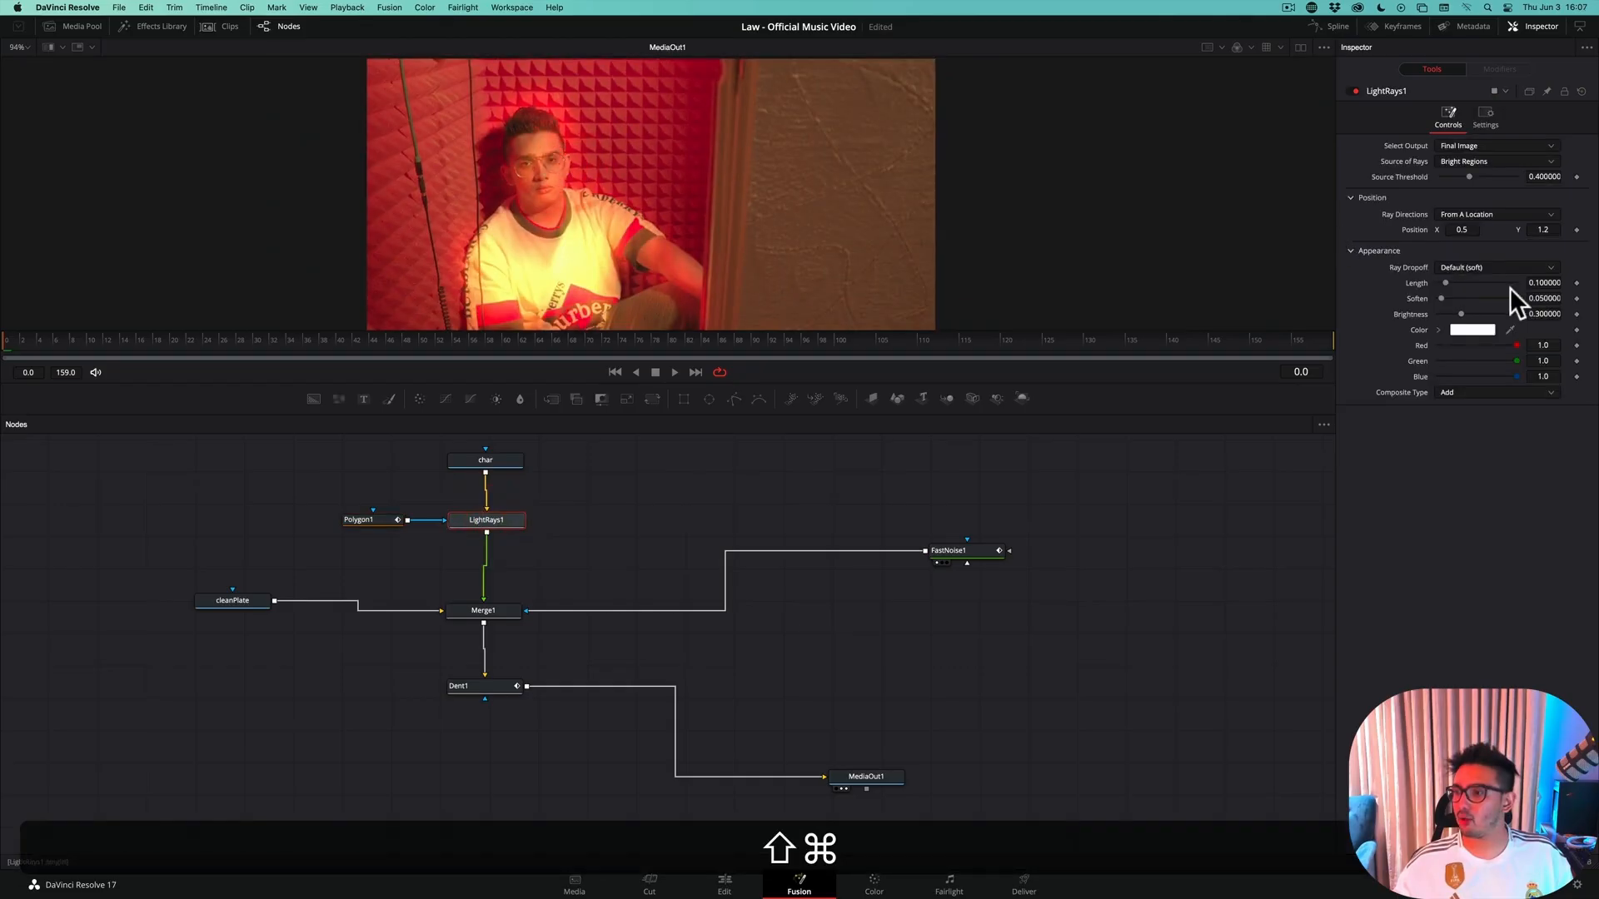
pyautogui.moveTo(1462, 313); pyautogui.dragTo(1476, 317)
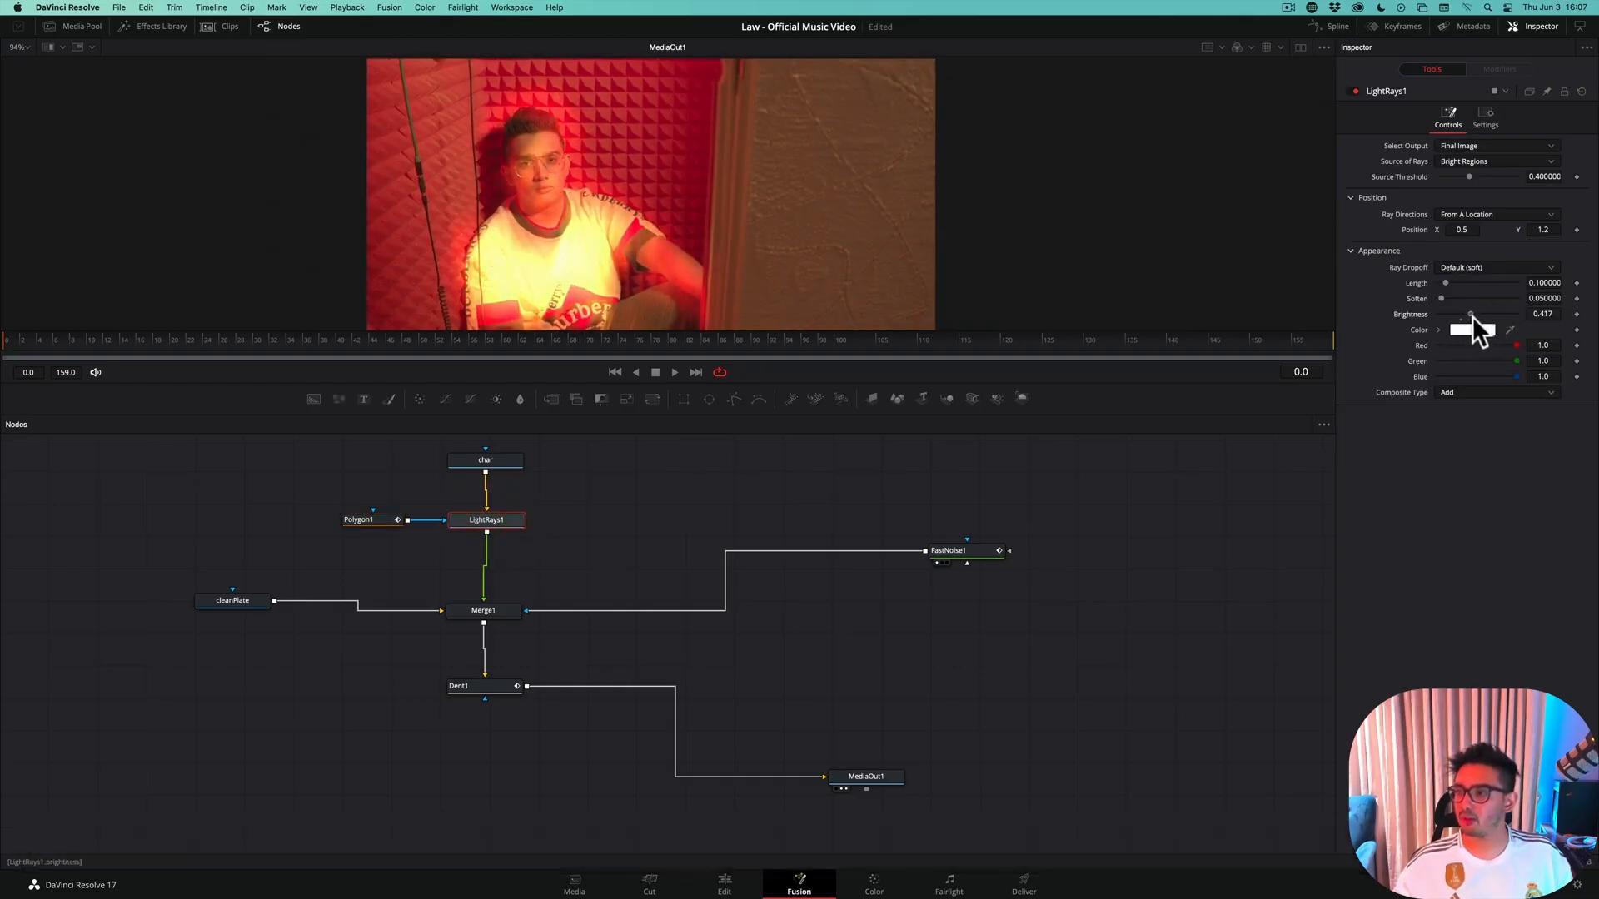
pyautogui.moveTo(1470, 316); pyautogui.dragTo(1470, 316)
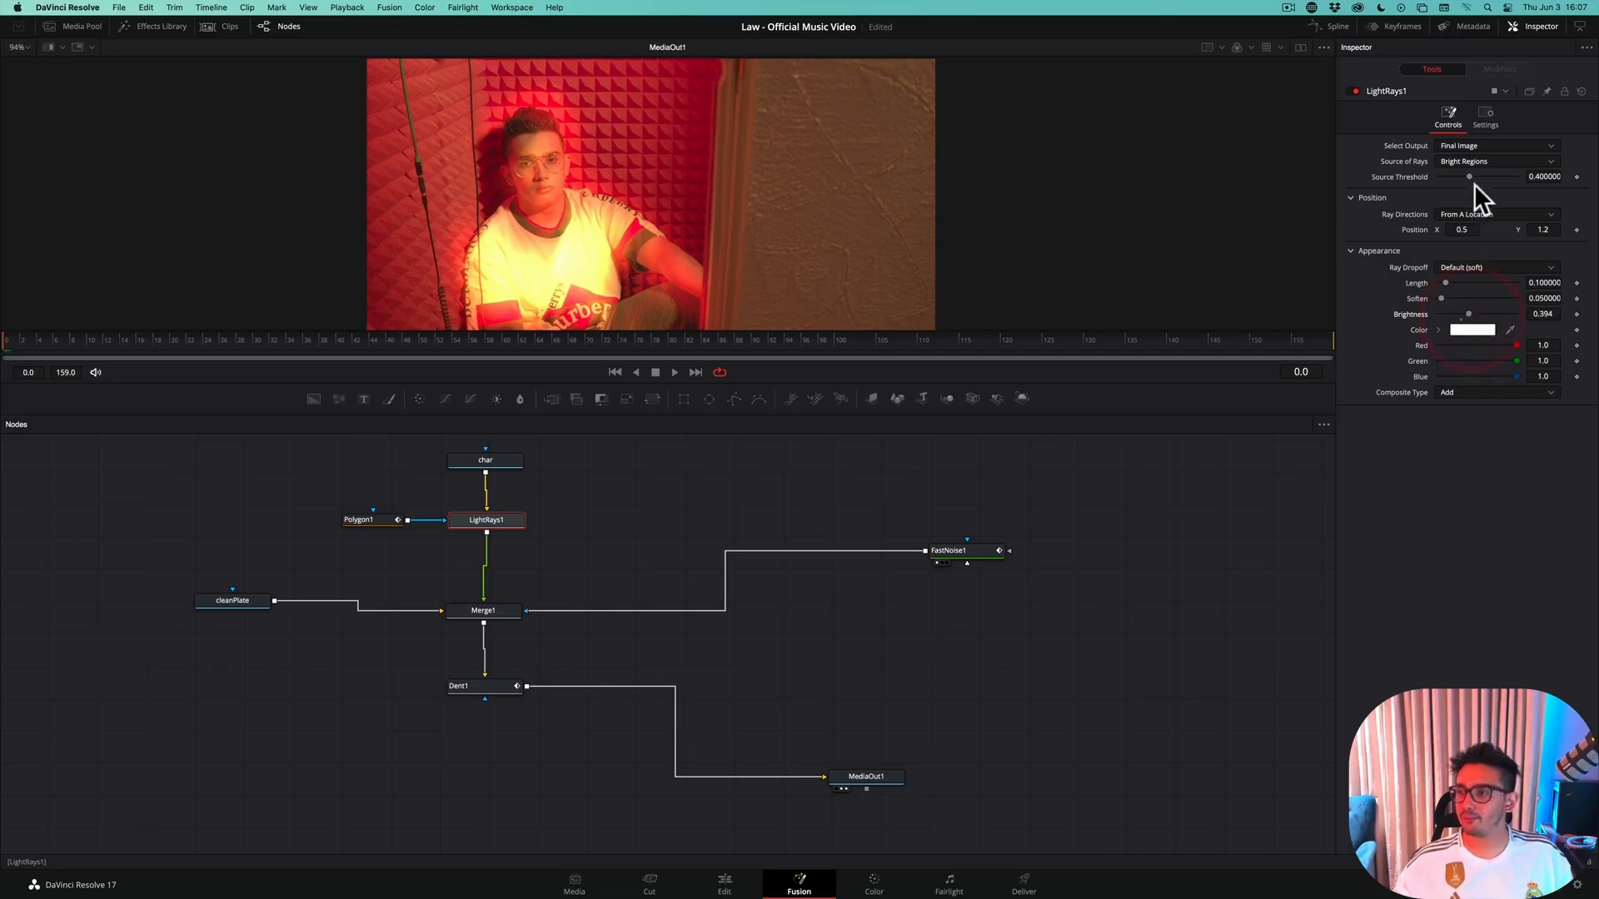
pyautogui.moveTo(1470, 173); pyautogui.dragTo(1452, 173)
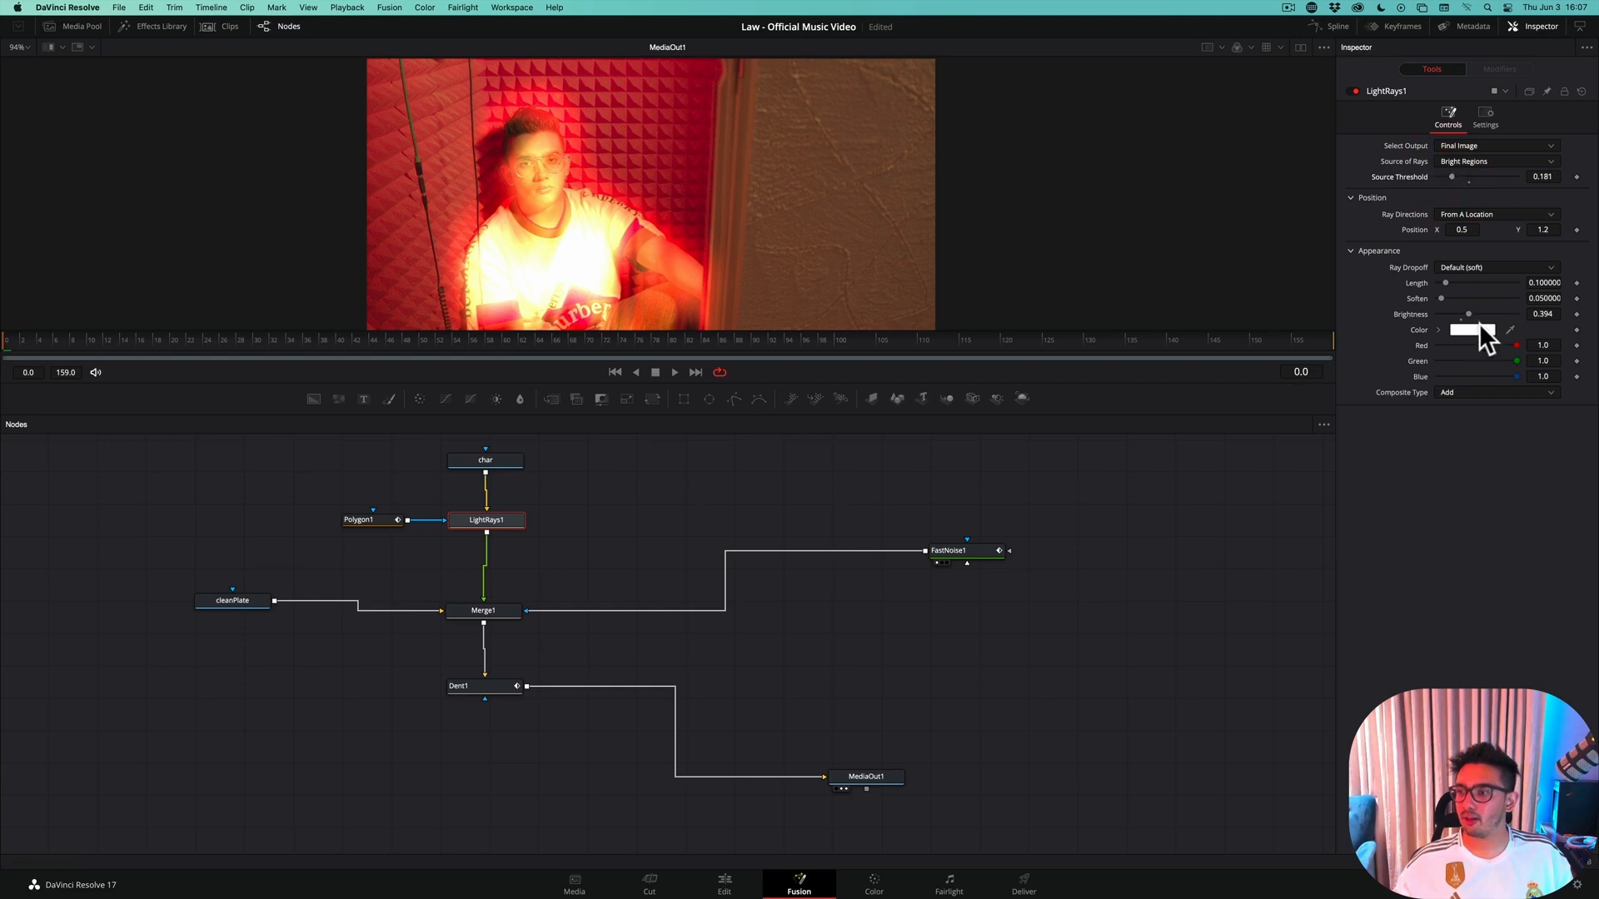
# Color the light rays red and set their brightness to 0.323
pyautogui.click(1476, 329)
pyautogui.moveTo(1239, 651); pyautogui.dragTo(1252, 658)
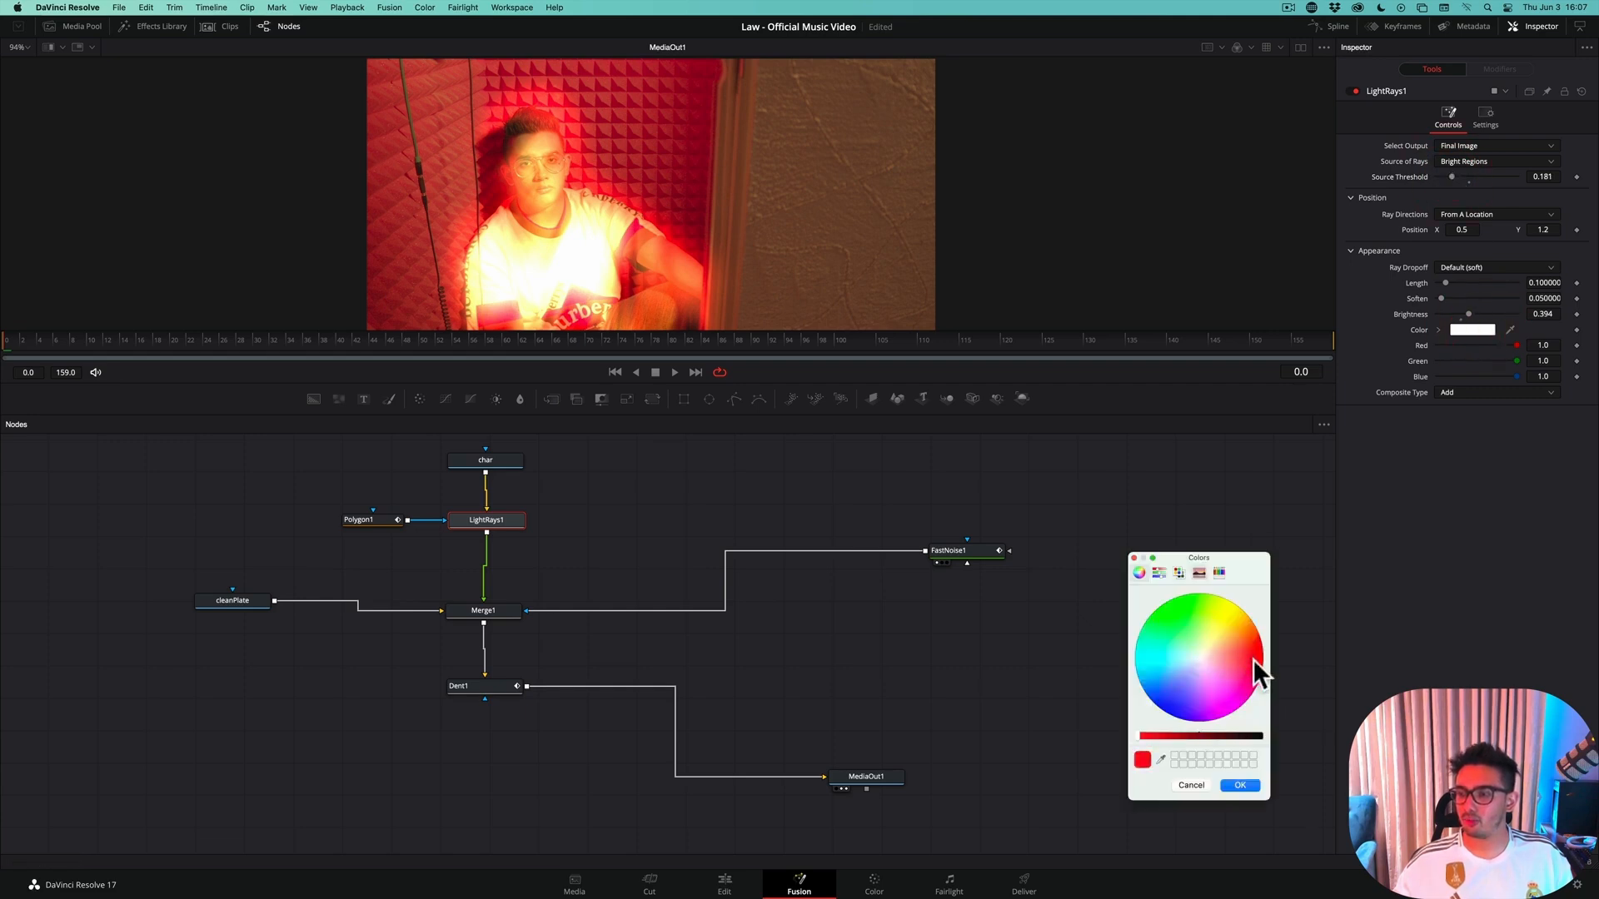
pyautogui.click(1244, 784)
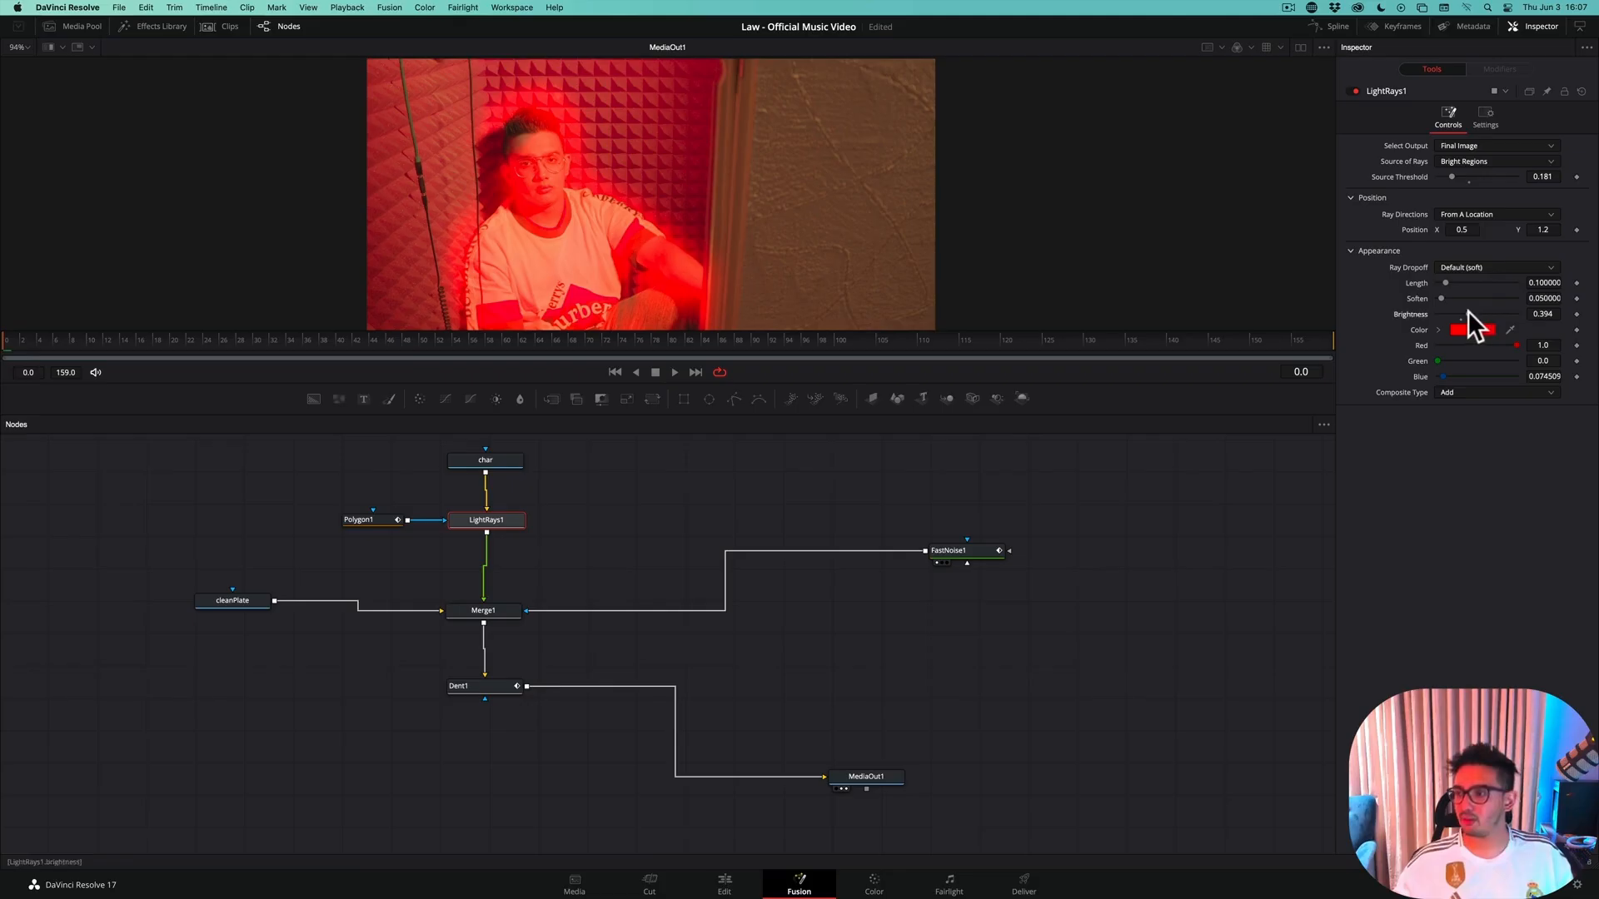
pyautogui.moveTo(1466, 311); pyautogui.dragTo(1460, 315)
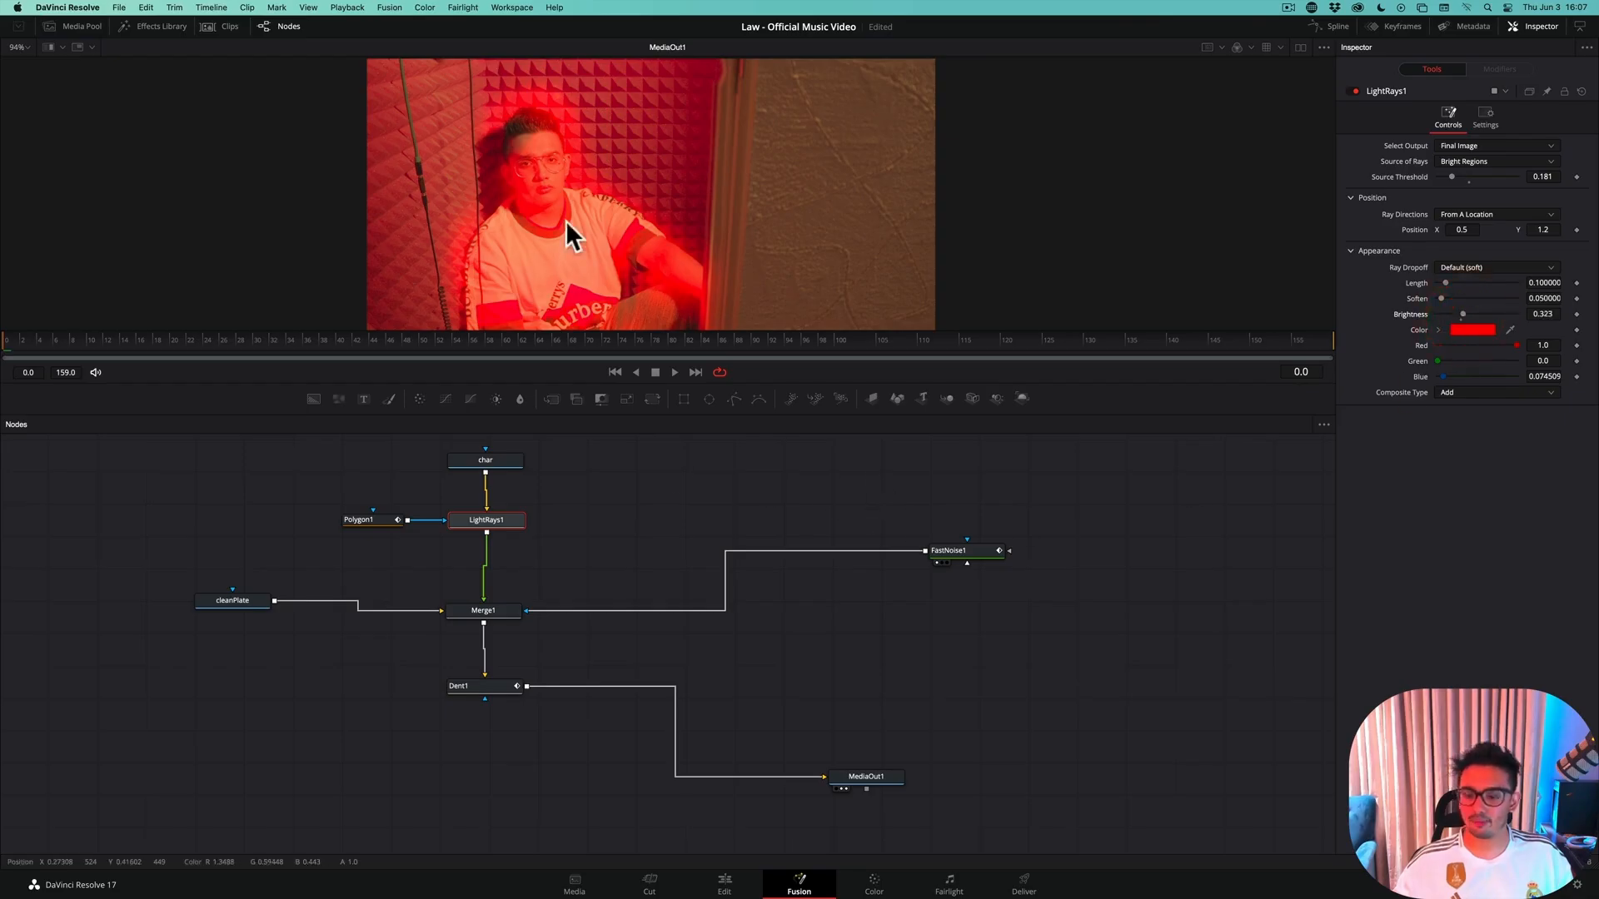
# Scale the viewer image to fit and save the project
pyautogui.rightClick(606, 151)
pyautogui.moveTo(716, 167)
pyautogui.click(782, 170)
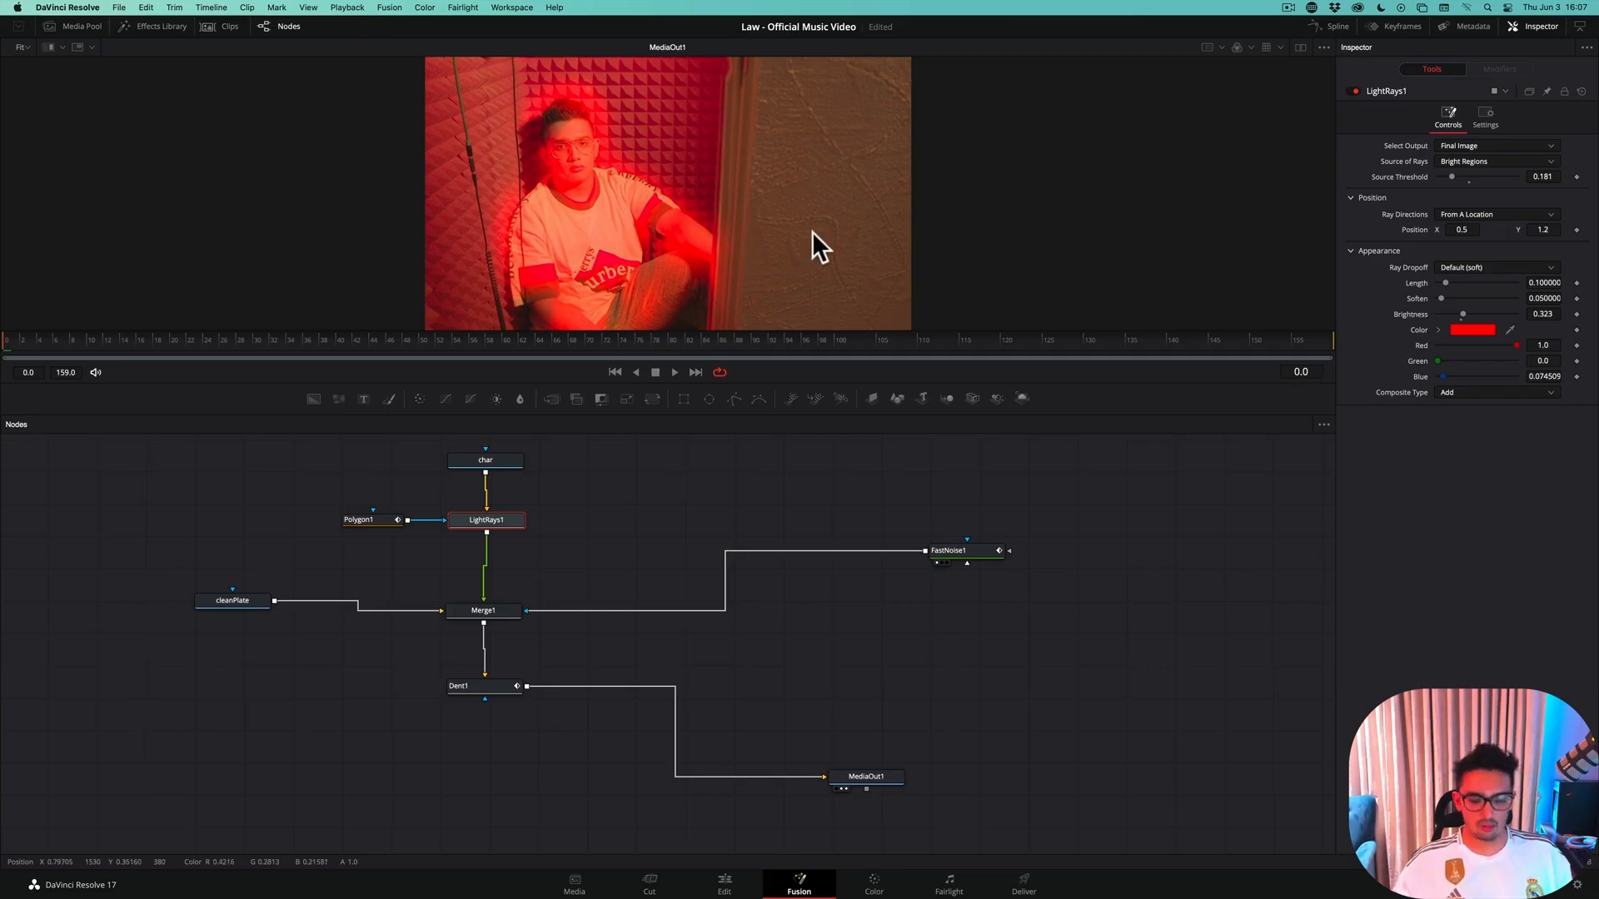
pyautogui.press('super+s')
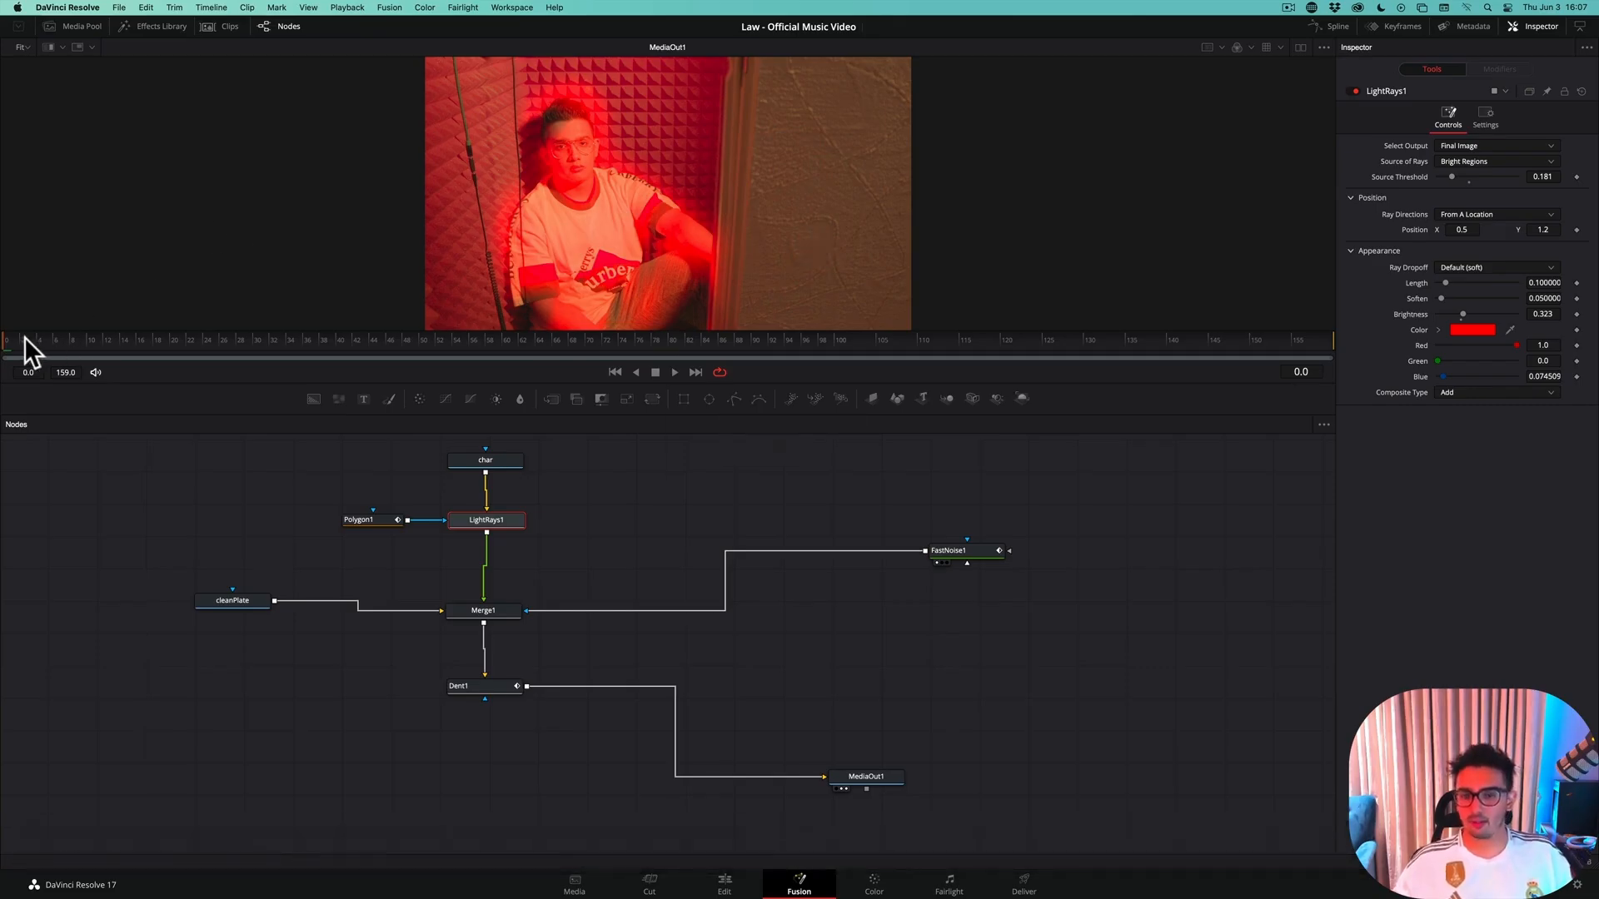
# Advance frame by frame from frame 0 to 22 to check the dissolve with the red light rays
pyautogui.press('Right')
pyautogui.press('Right')
pyautogui.press('Right')
pyautogui.press('Right')
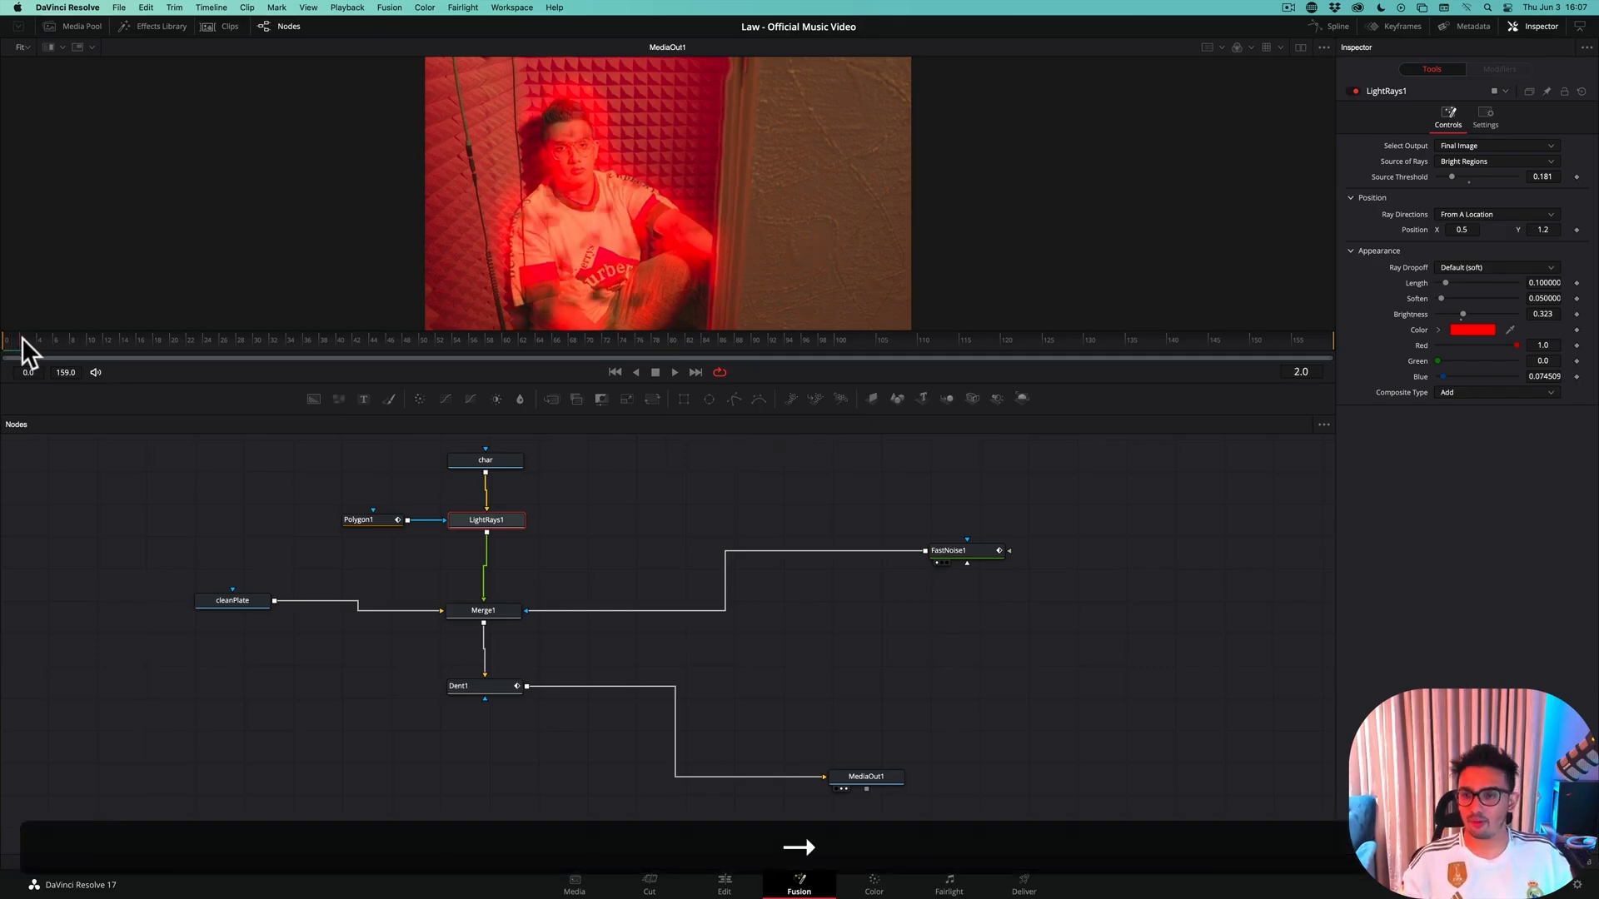
pyautogui.press('Right')
pyautogui.press('Right')
pyautogui.press('Right')
pyautogui.press('Right')
pyautogui.press('Right')
pyautogui.press('Right')
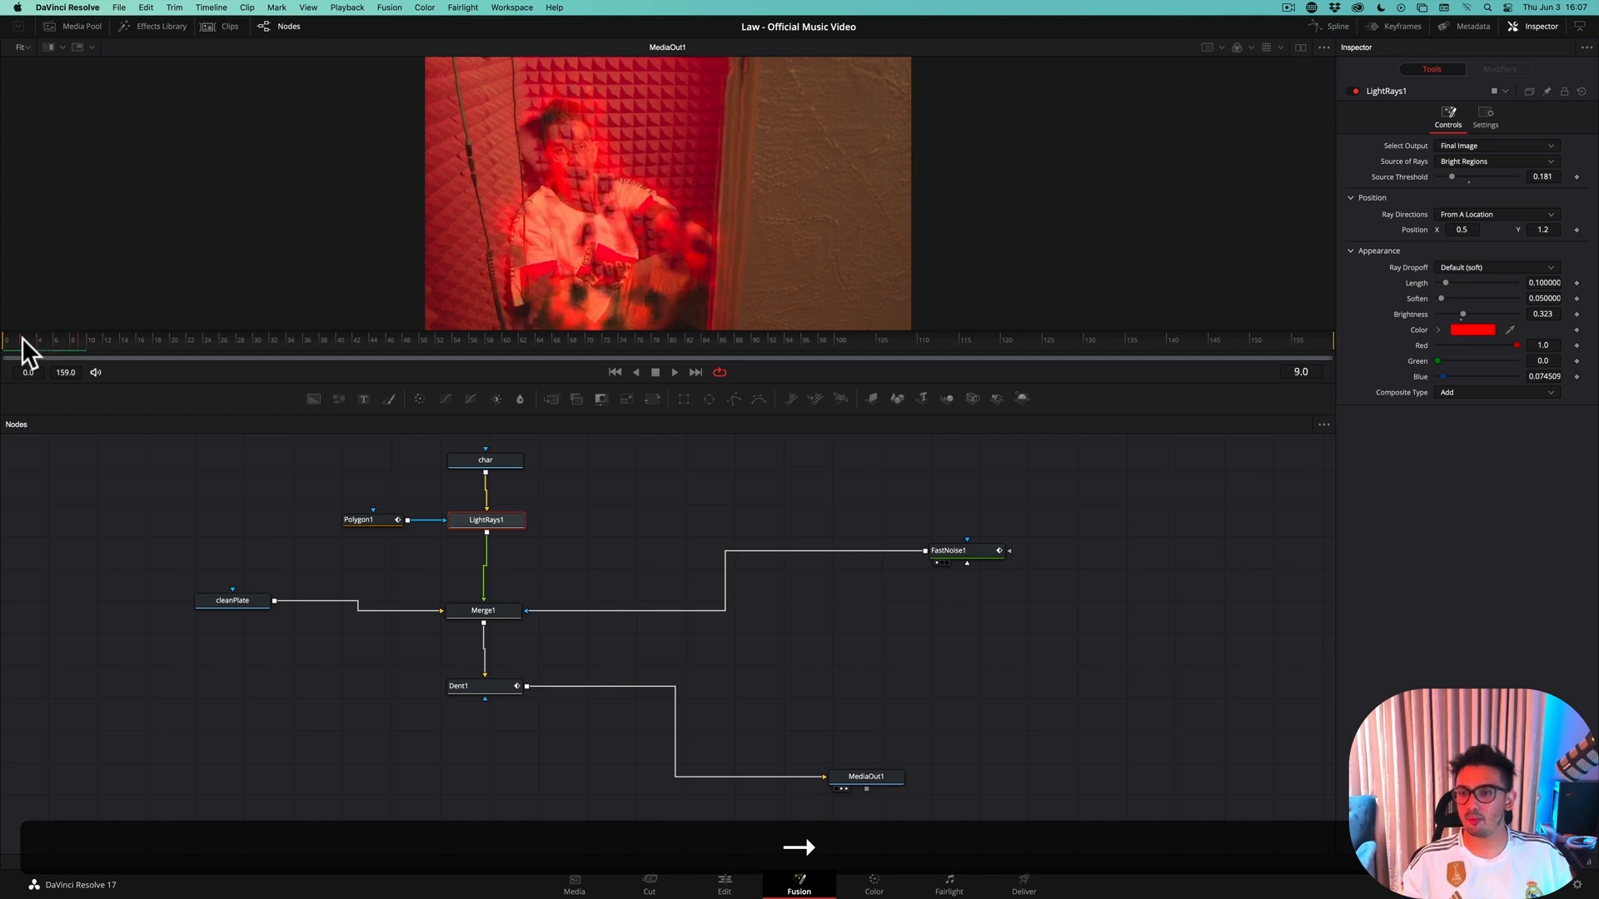
pyautogui.press('Right')
pyautogui.press('Right')
pyautogui.press('Right')
pyautogui.press('Right')
pyautogui.press('Right')
pyautogui.press('Right')
pyautogui.press('Right')
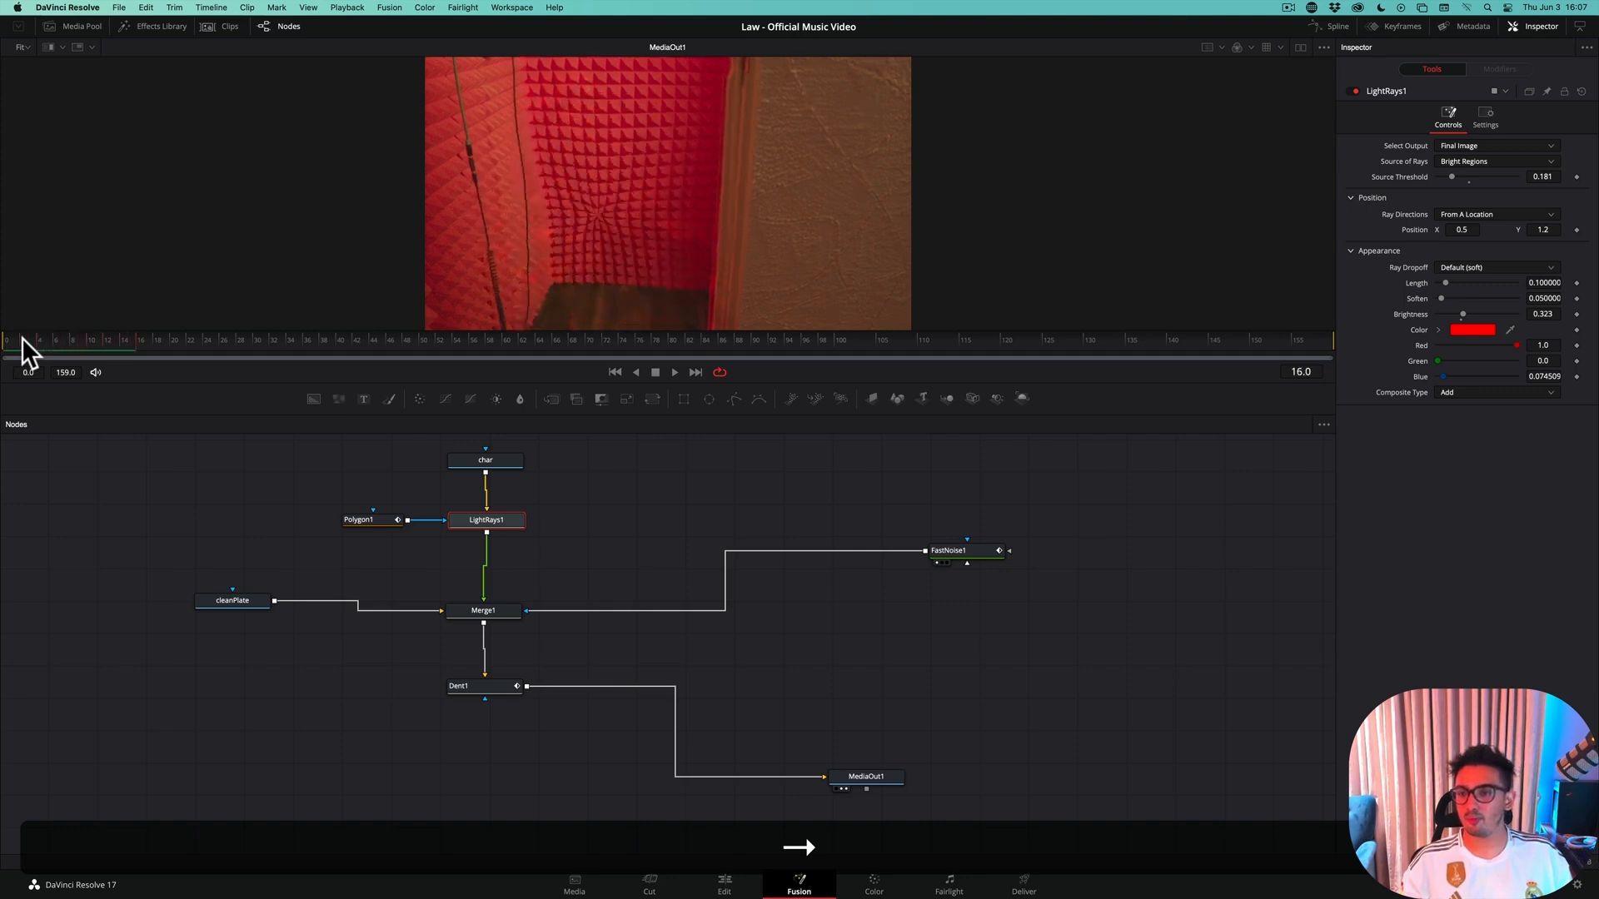
pyautogui.press('Right')
pyautogui.press('Right')
pyautogui.press('Right')
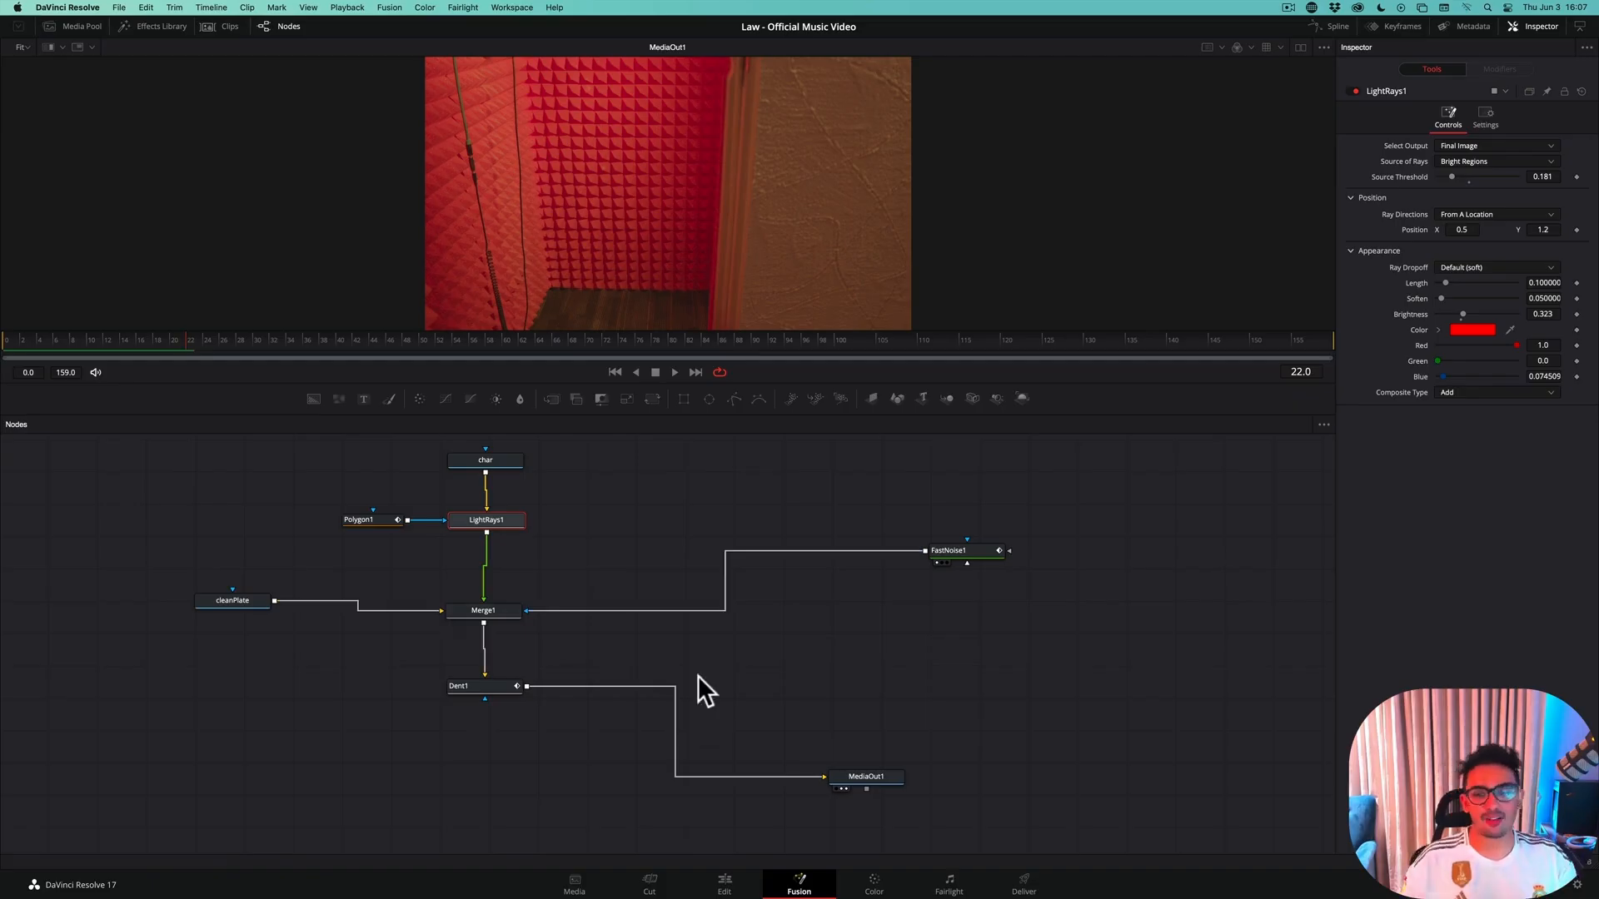
# Return to frame 0 and add a keyframe to the Light Rays source threshold at 0.181
pyautogui.click(498, 613)
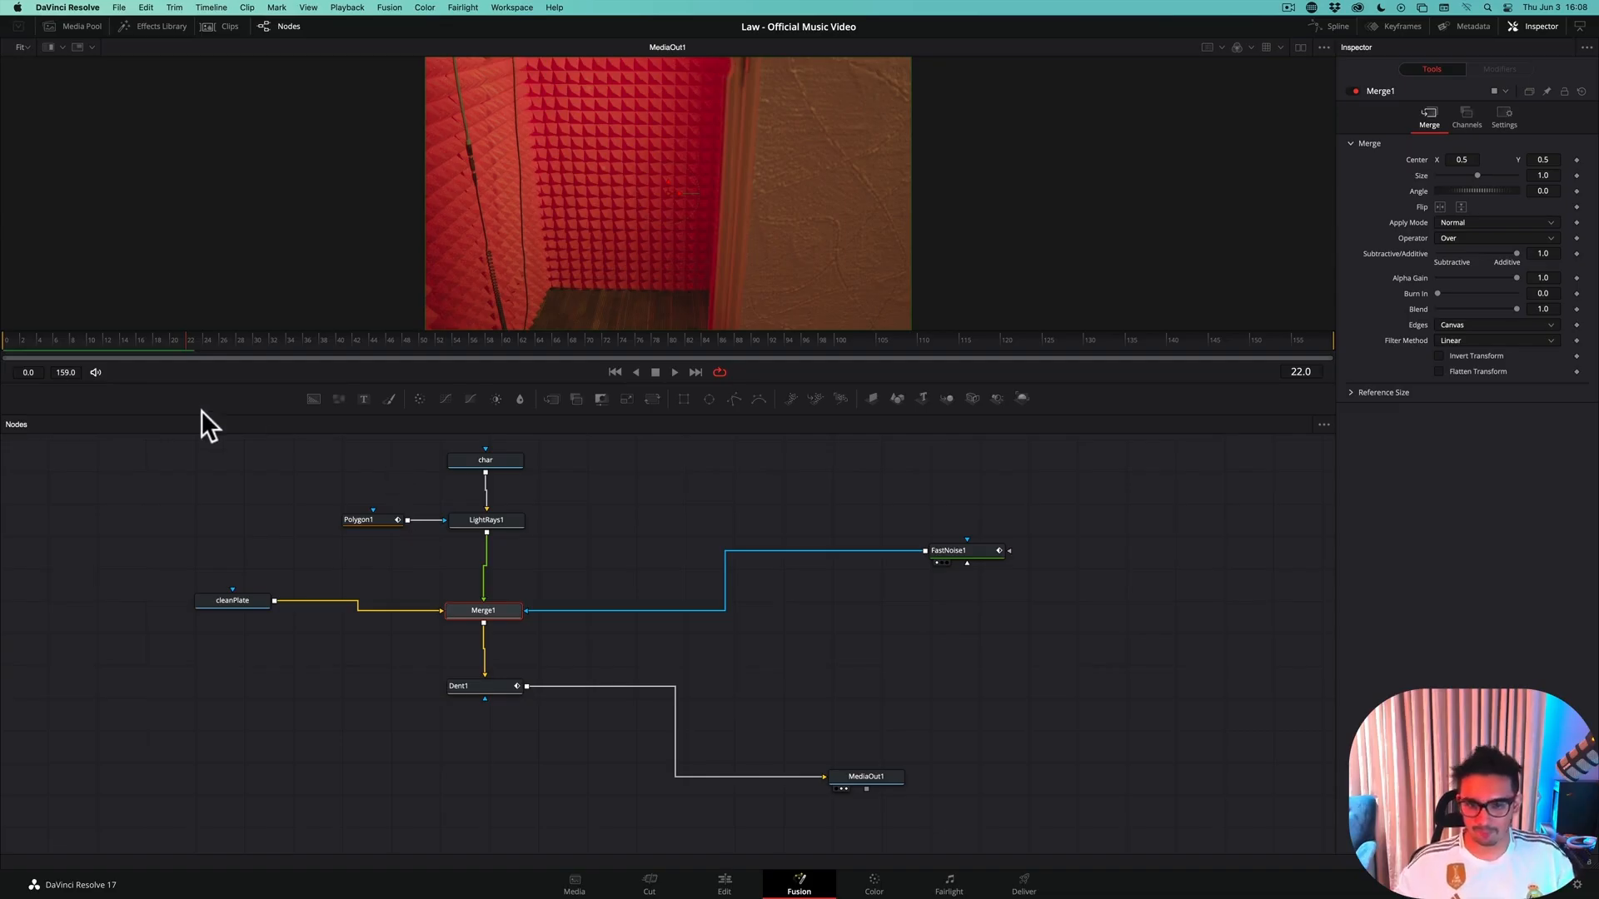
pyautogui.click(10, 339)
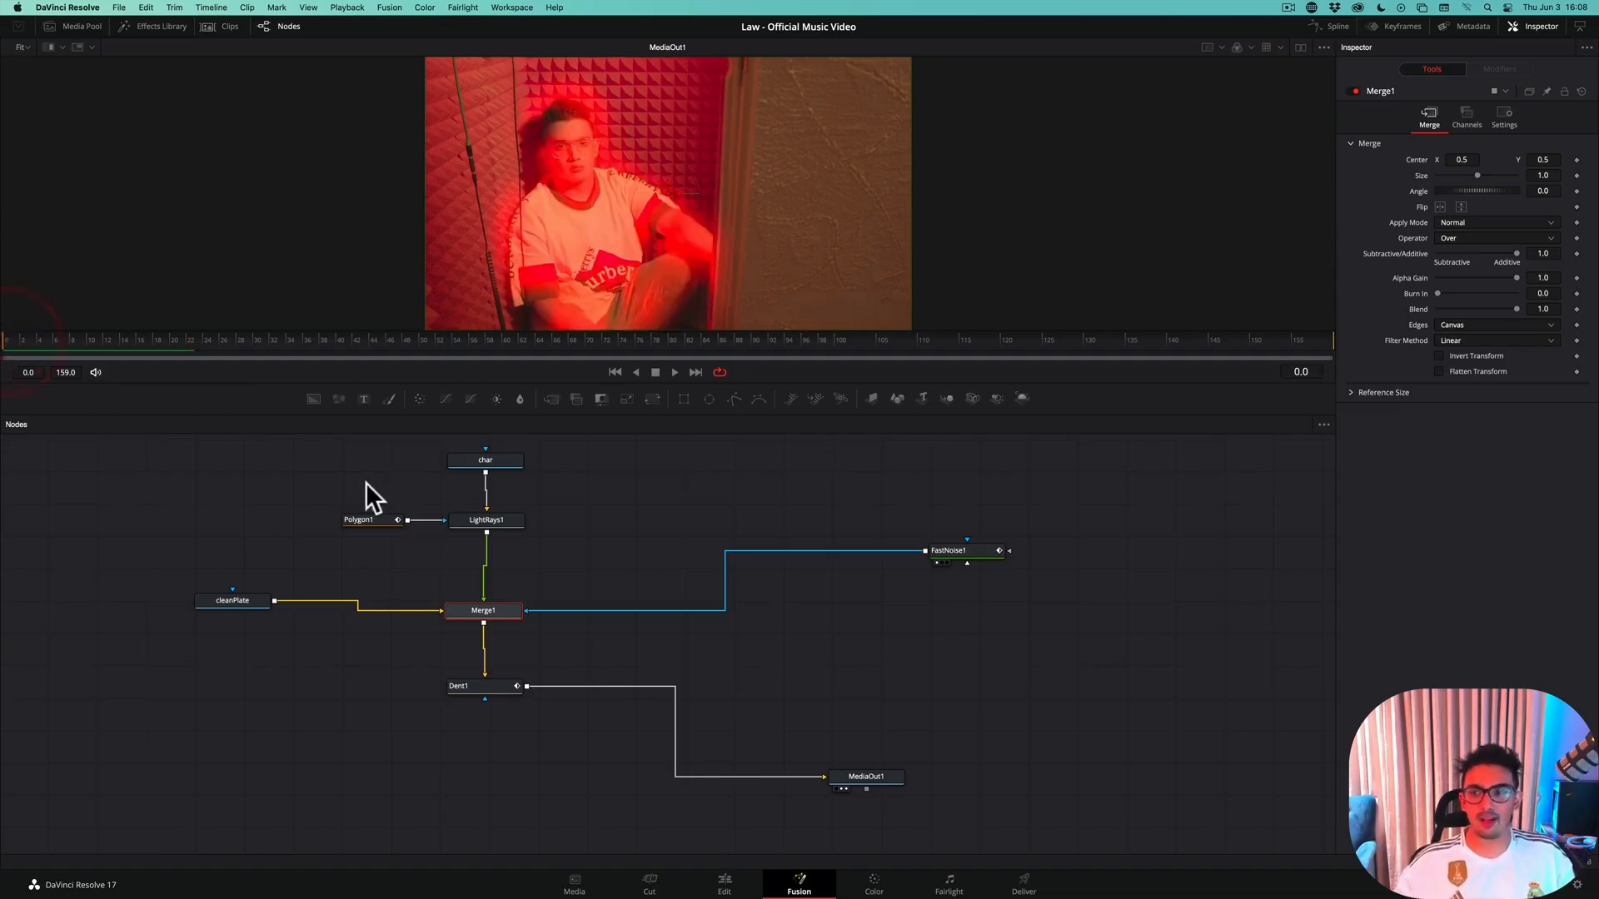
pyautogui.press('Right')
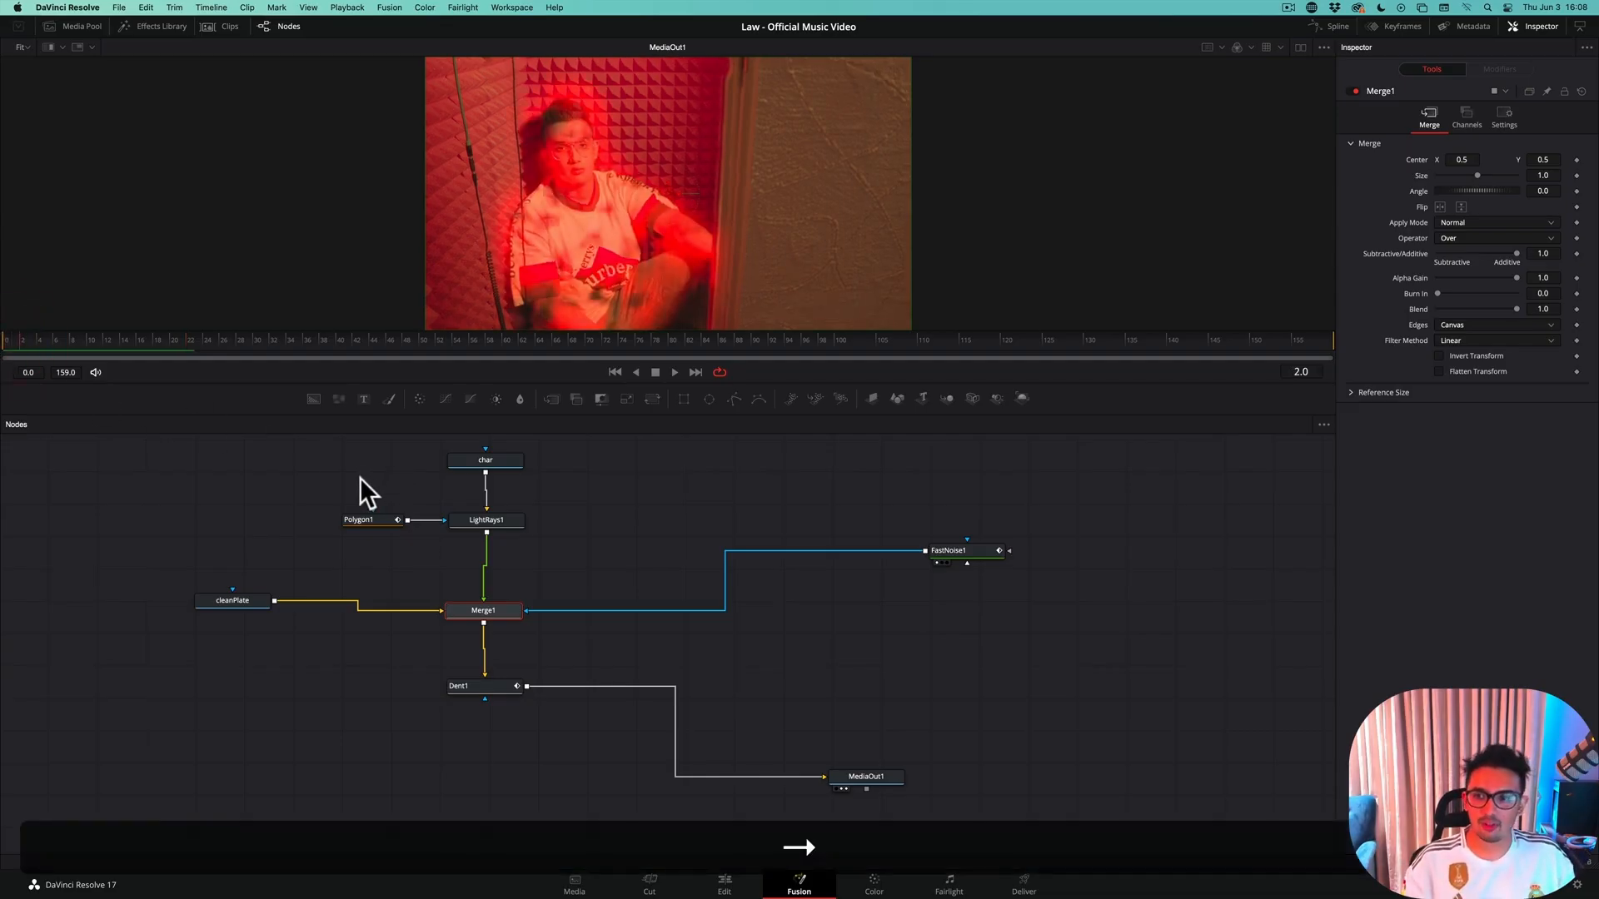
pyautogui.press('Left')
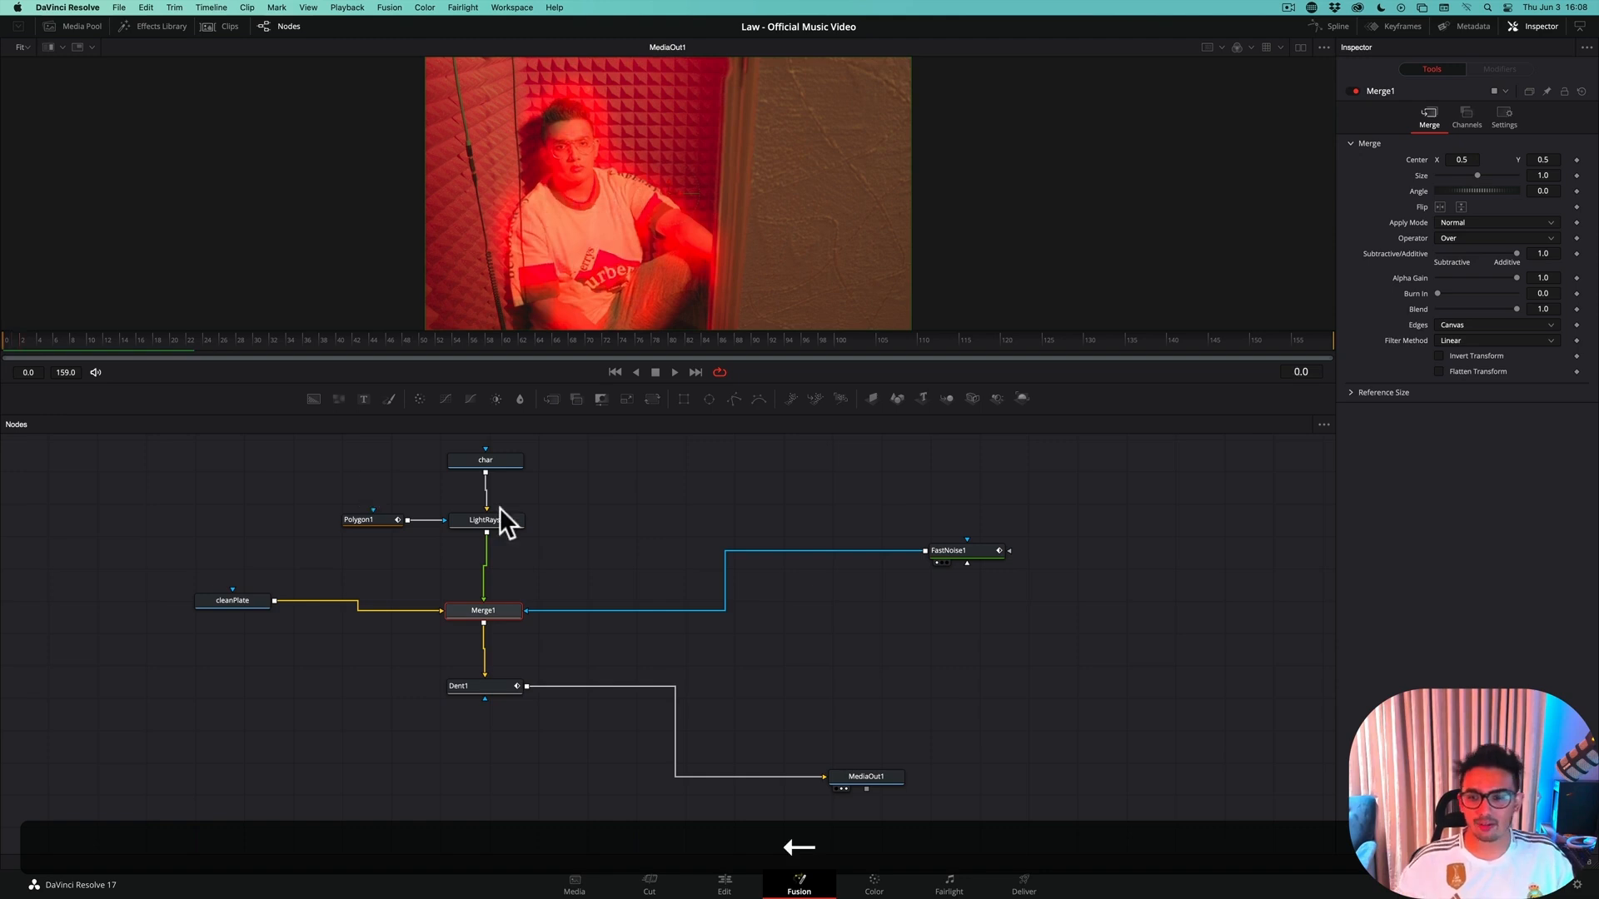
pyautogui.click(497, 518)
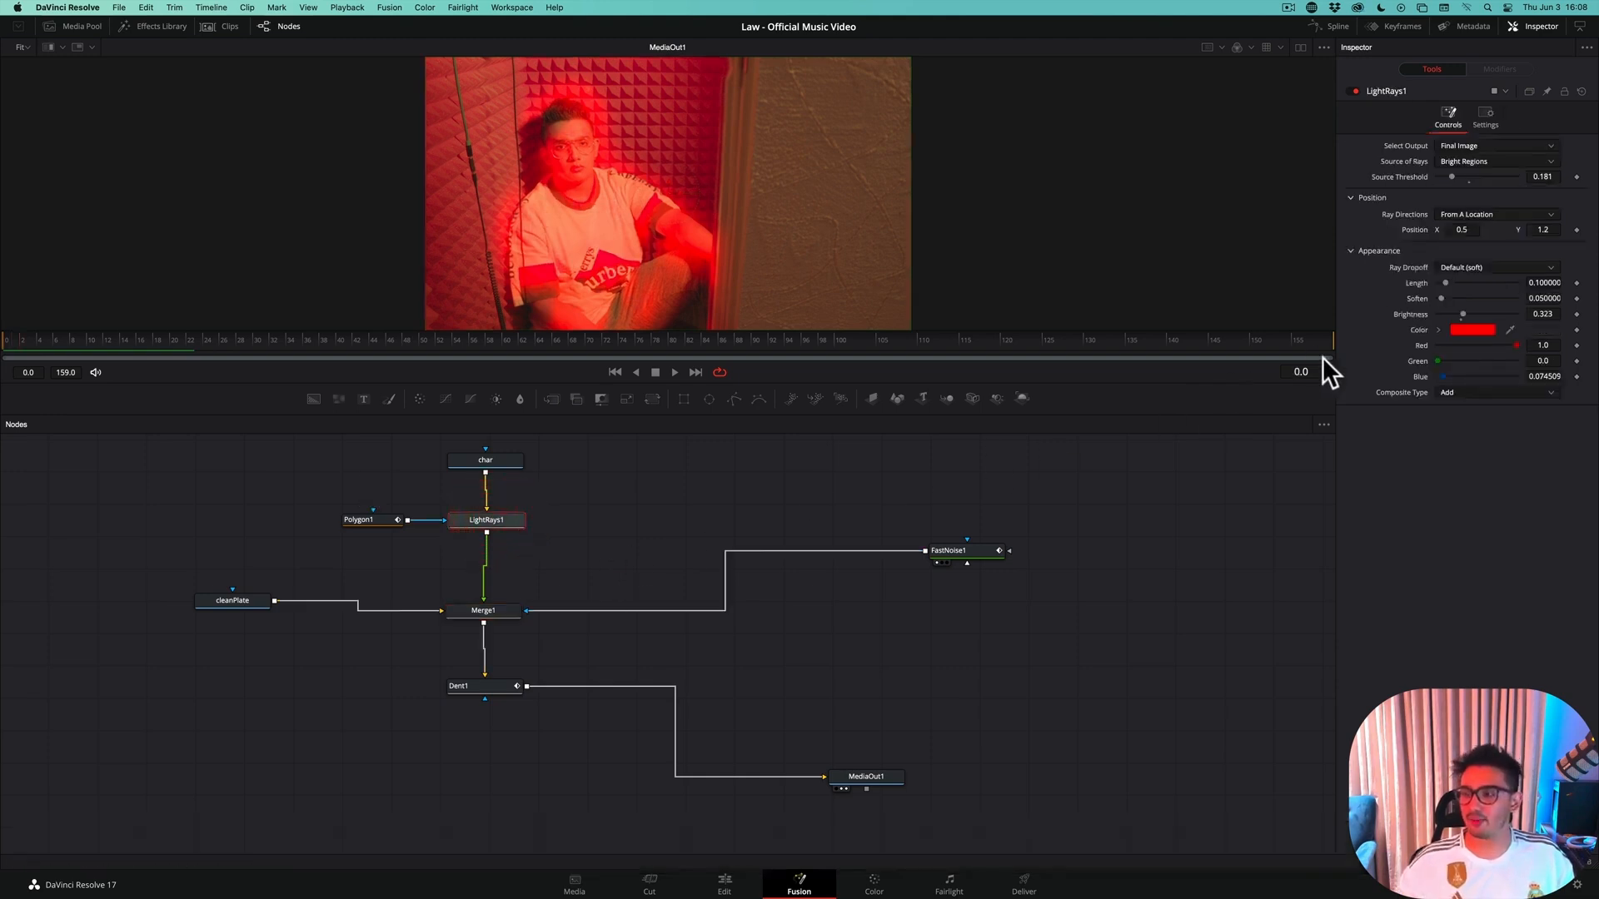
pyautogui.click(1576, 177)
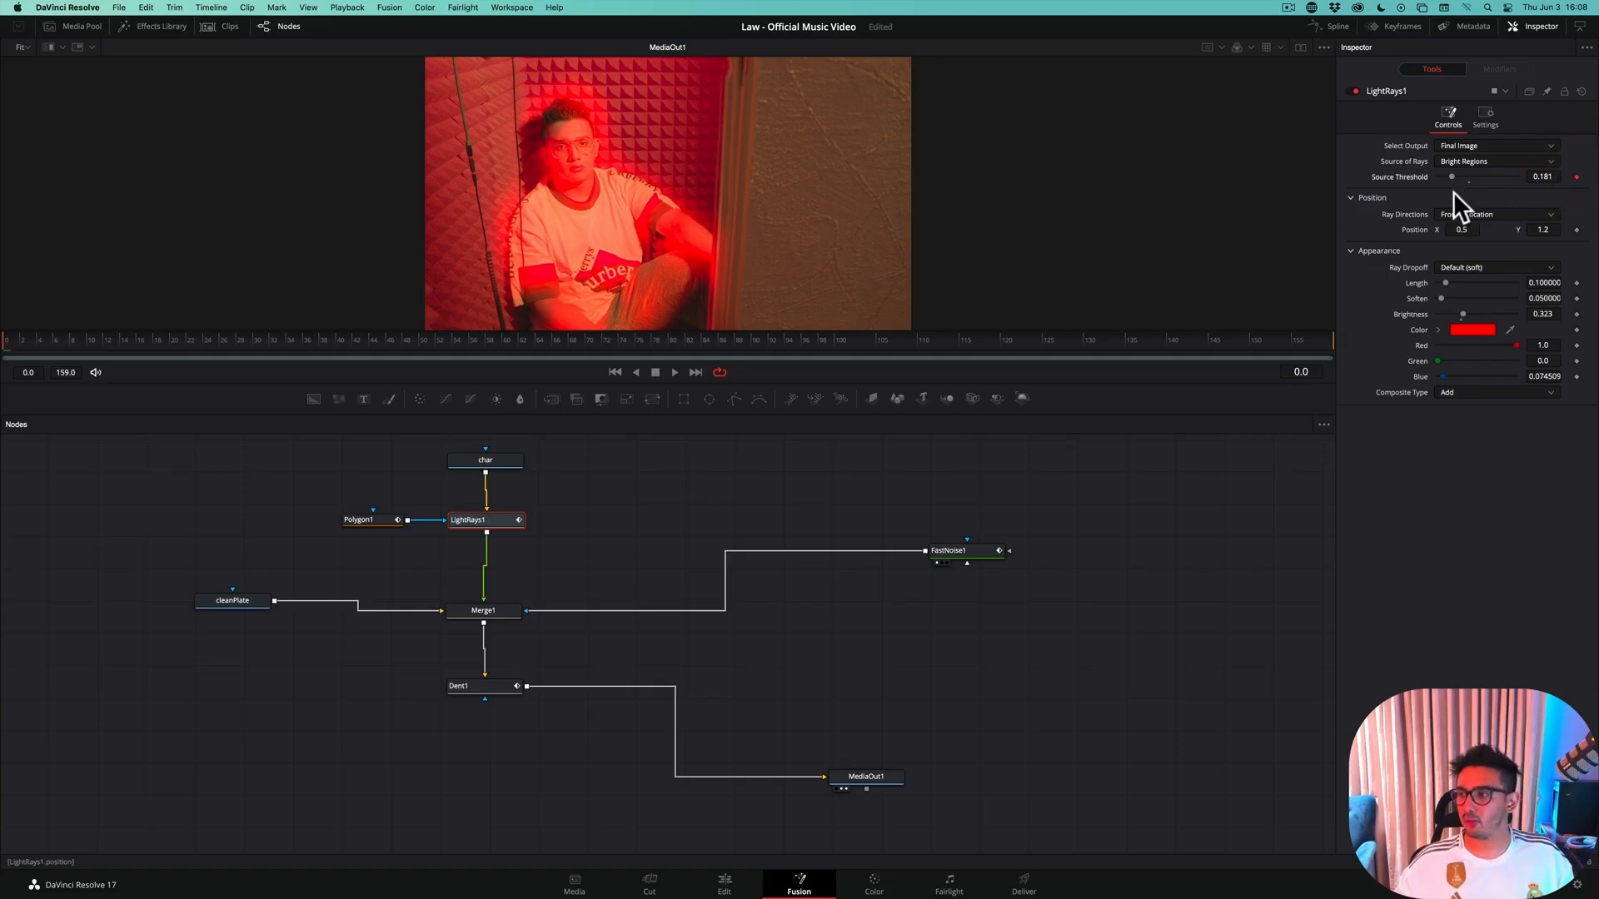
# Set the Light Rays source threshold keyframe at frame 0 to 1.0 and advance to frame 3
pyautogui.moveTo(1450, 175); pyautogui.dragTo(1584, 197)
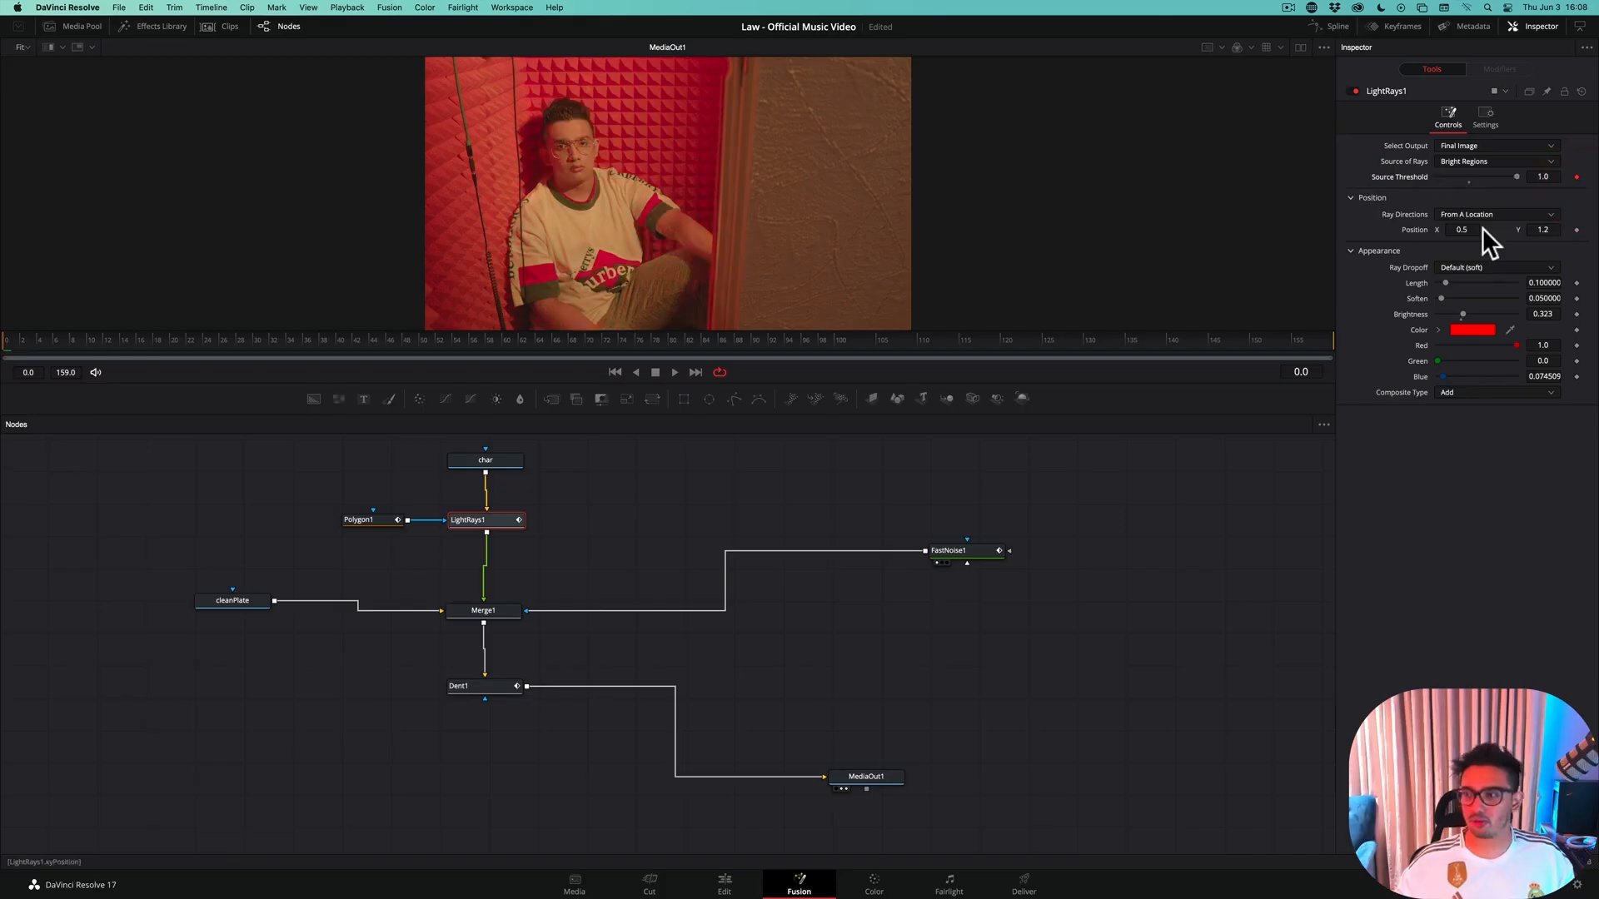
pyautogui.press('Right')
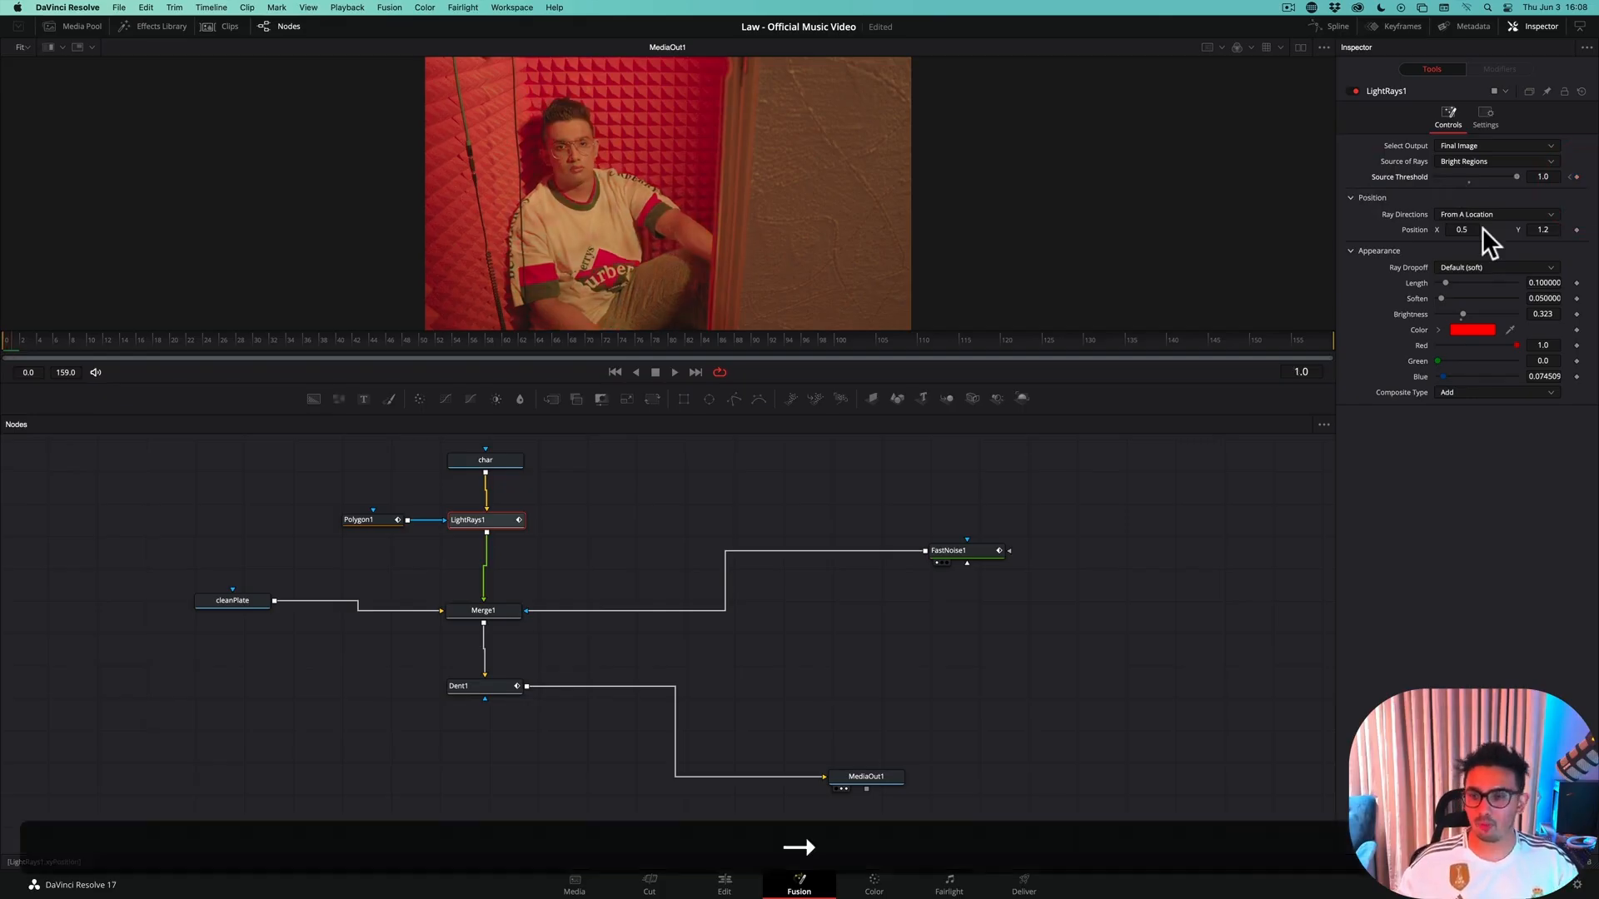
pyautogui.press('Right')
pyautogui.press('Right')
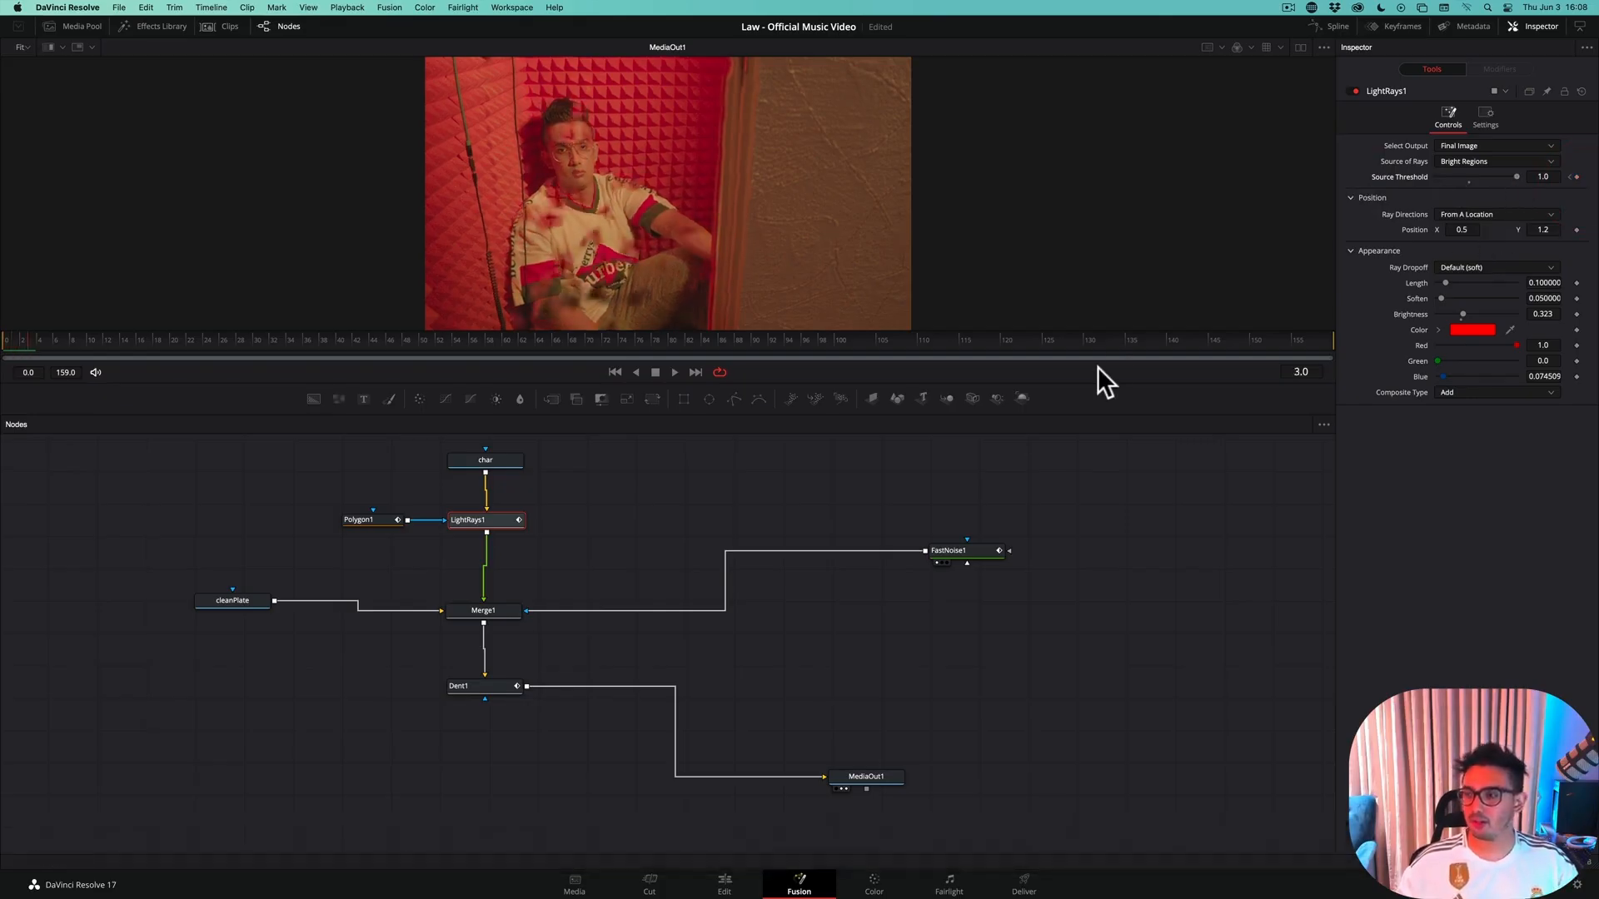
# Show the spline editor and keyframe the Light Rays source threshold at 0.228 on frame 4
pyautogui.click(1324, 27)
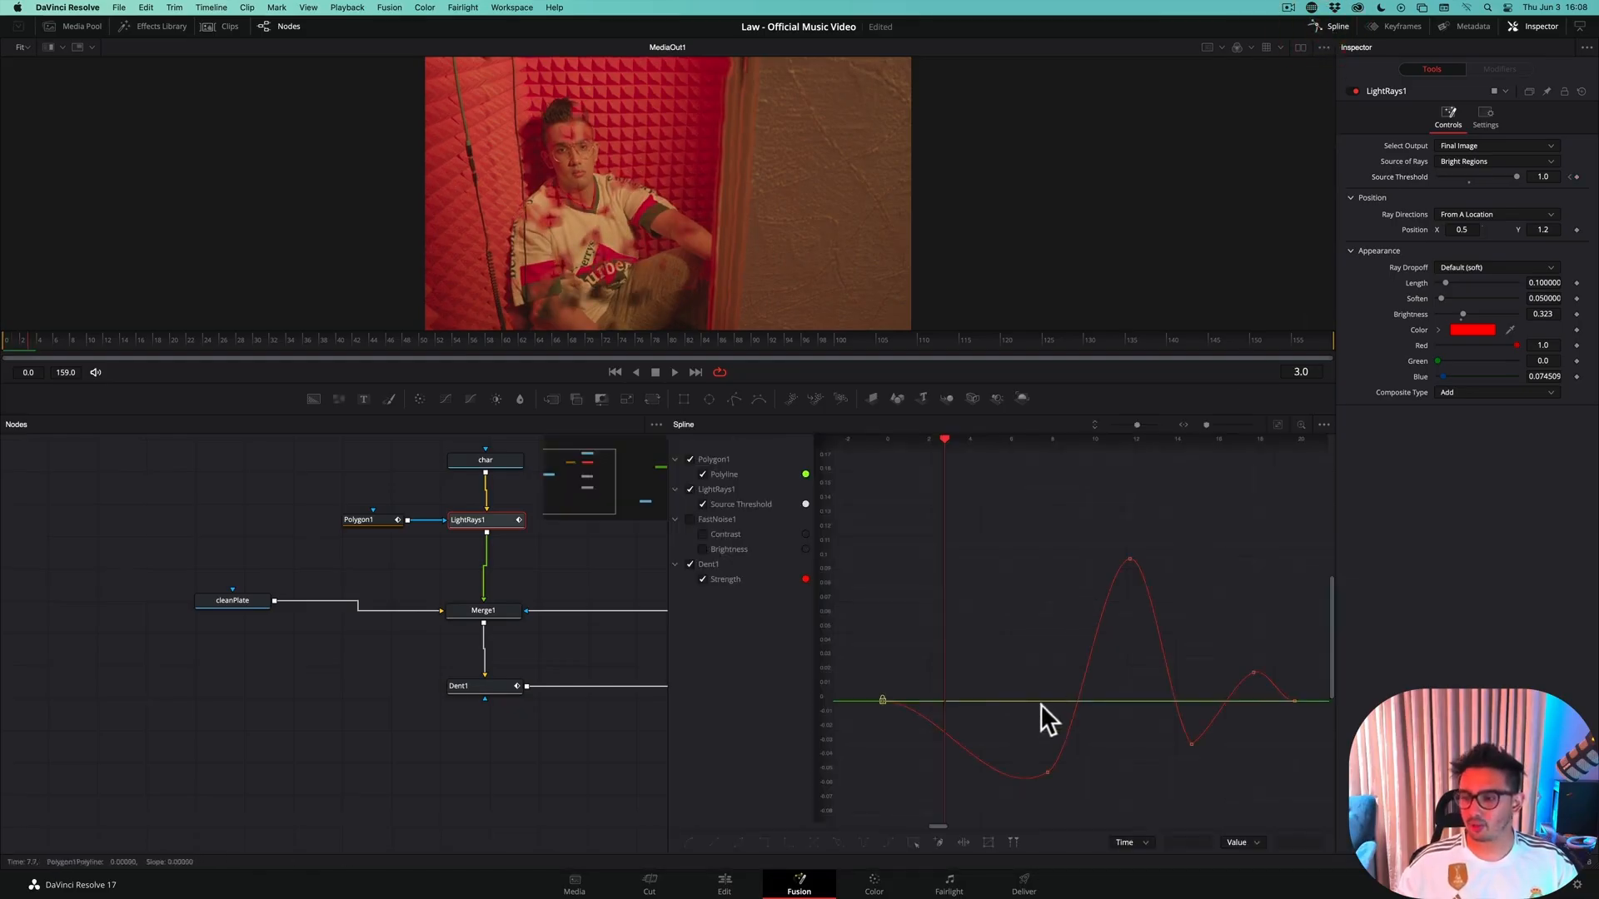
pyautogui.press('Right')
pyautogui.press('Right')
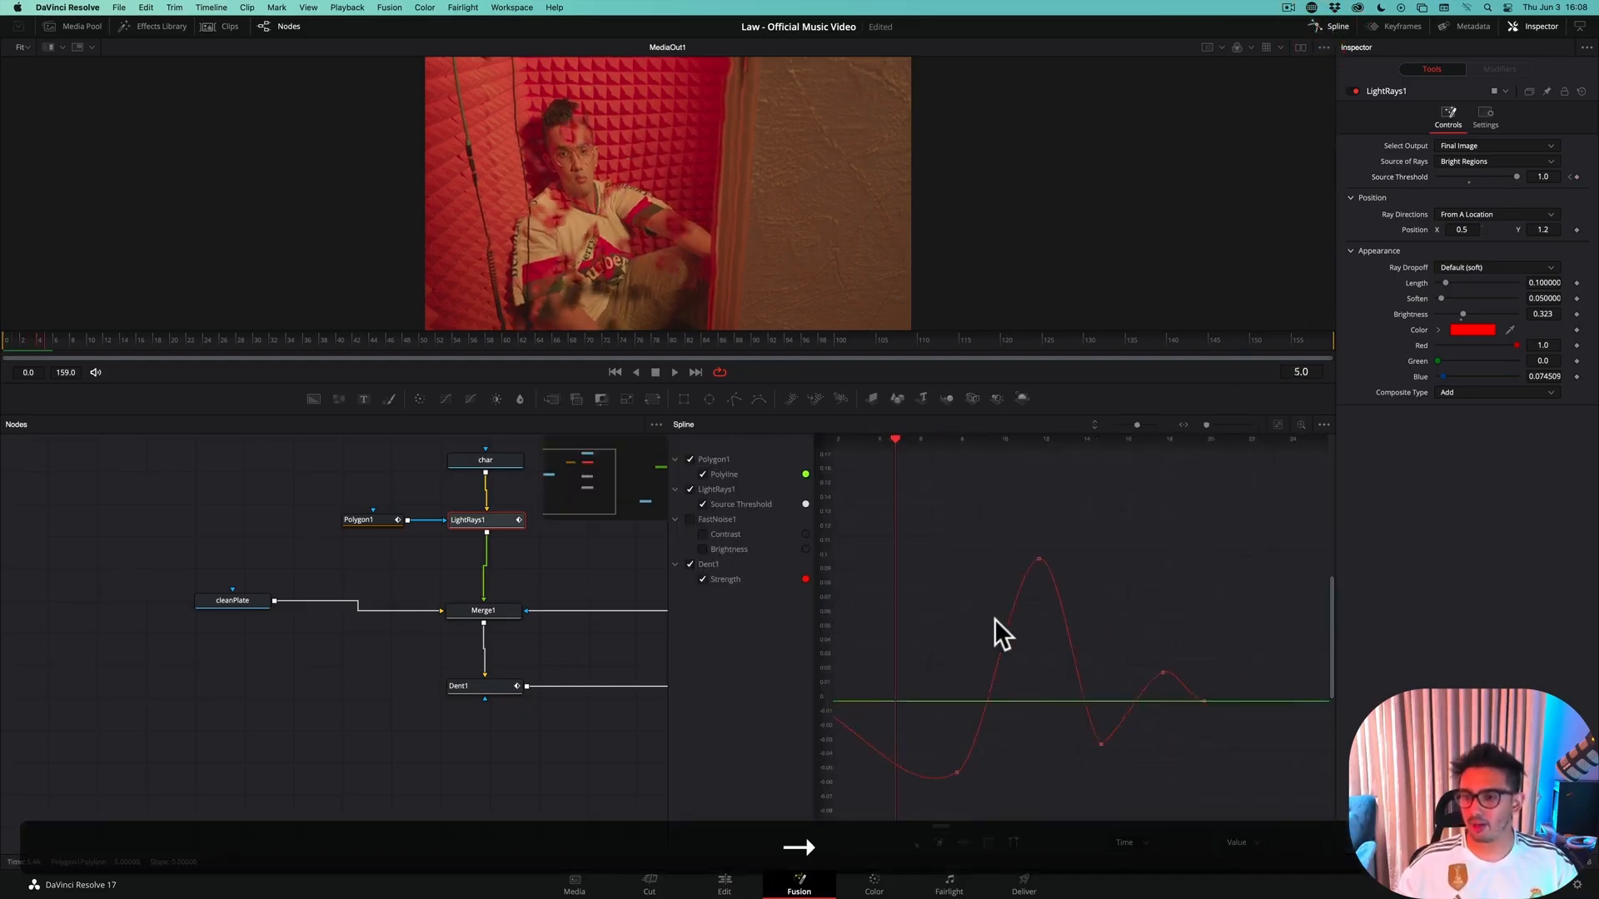
pyautogui.press('Left')
pyautogui.press('Right')
pyautogui.press('Right')
pyautogui.press('Right')
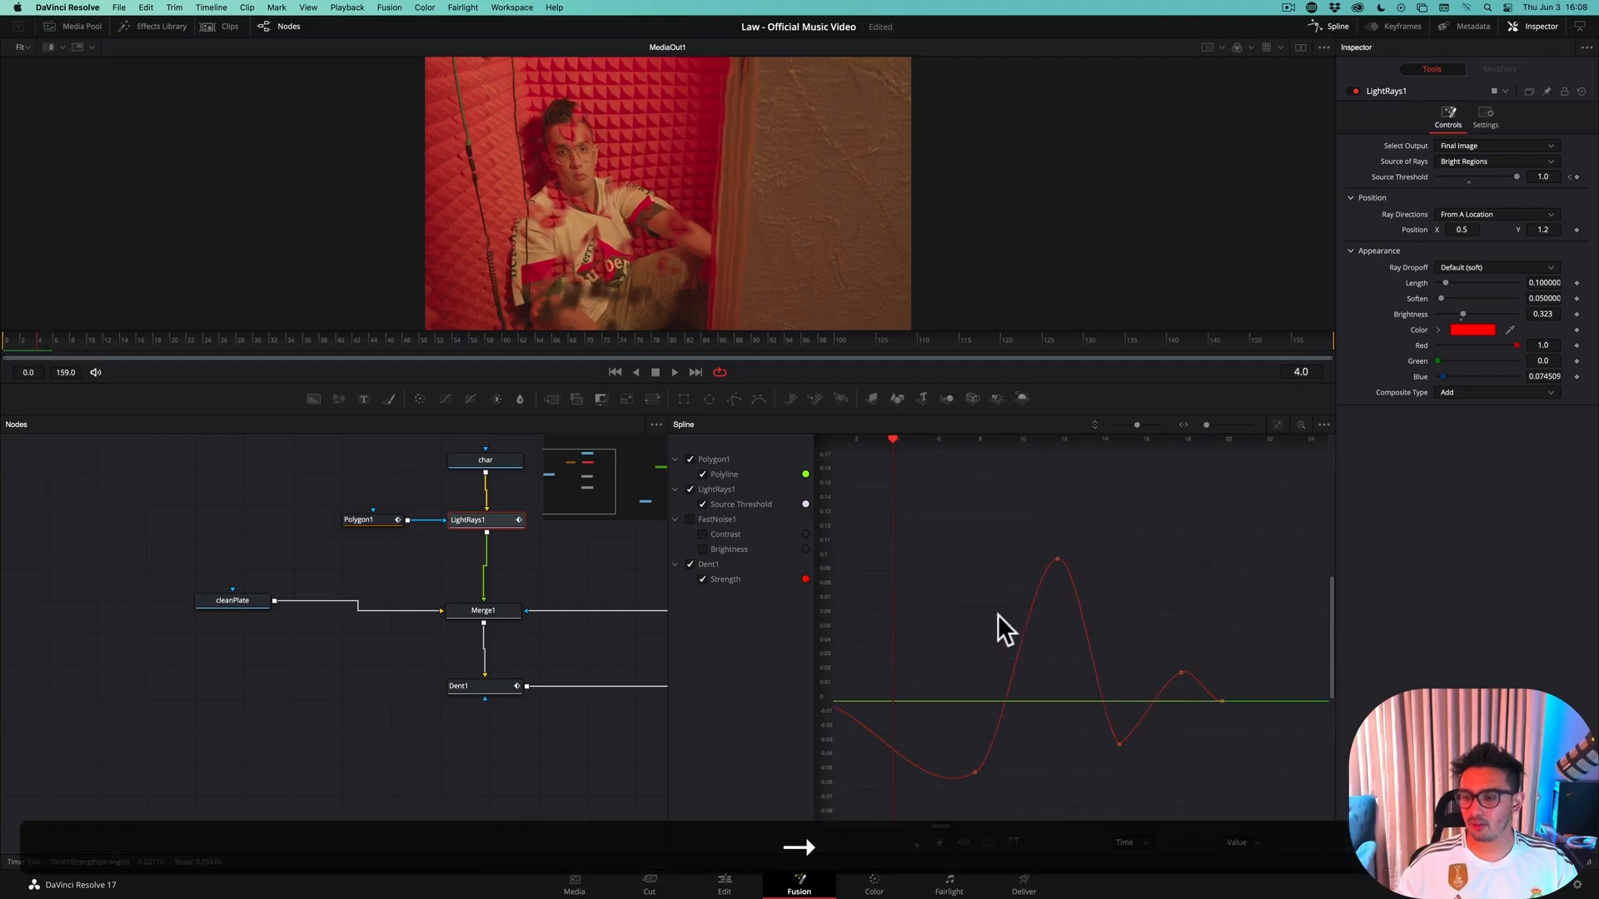
pyautogui.press('Left')
pyautogui.press('Left')
pyautogui.press('Left')
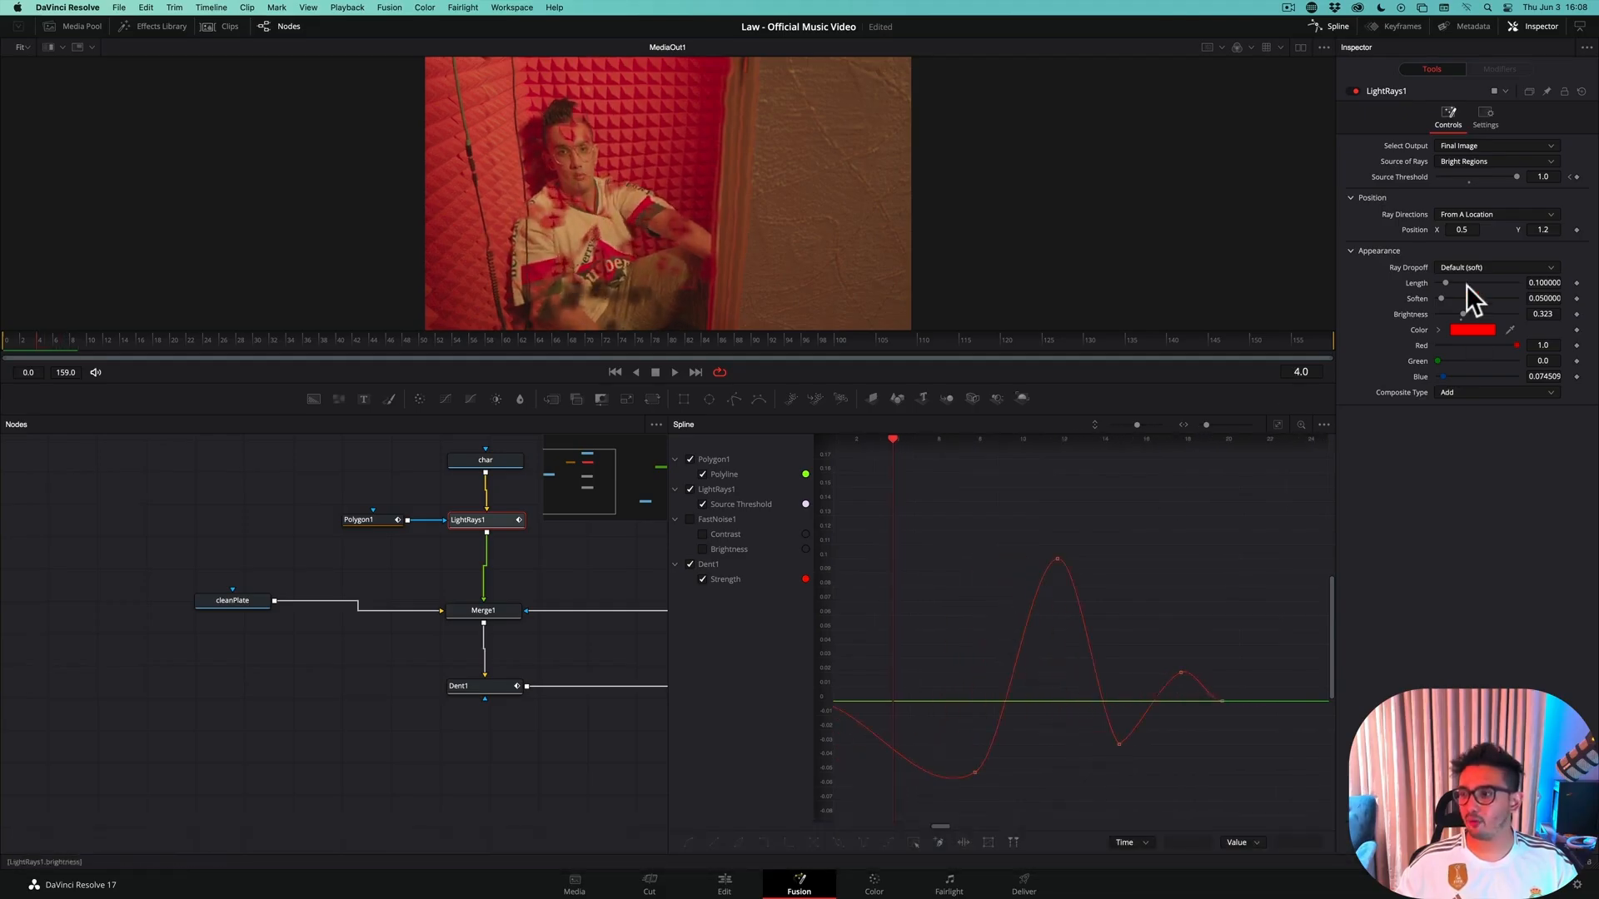
pyautogui.moveTo(1512, 173); pyautogui.dragTo(1455, 185)
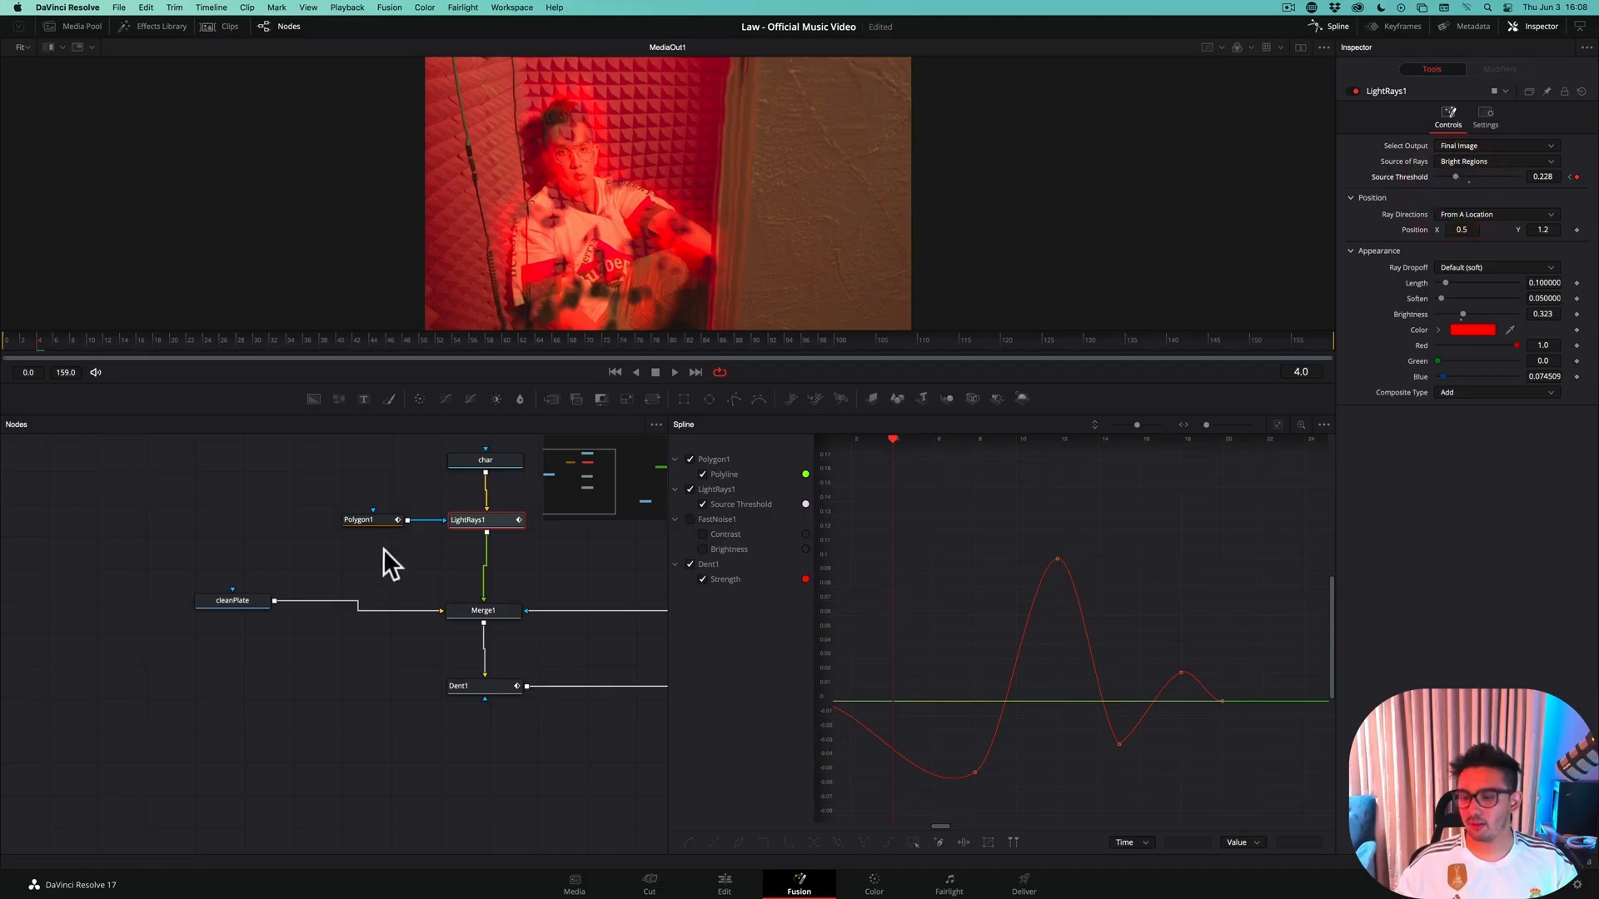
# Step forward from frame 4 to frame 13 to check the light rays during the dissolve
pyautogui.press('Right')
pyautogui.press('Right')
pyautogui.press('Right')
pyautogui.press('Right')
pyautogui.press('Right')
pyautogui.press('Right')
pyautogui.press('Right')
pyautogui.press('Right')
pyautogui.press('Right')
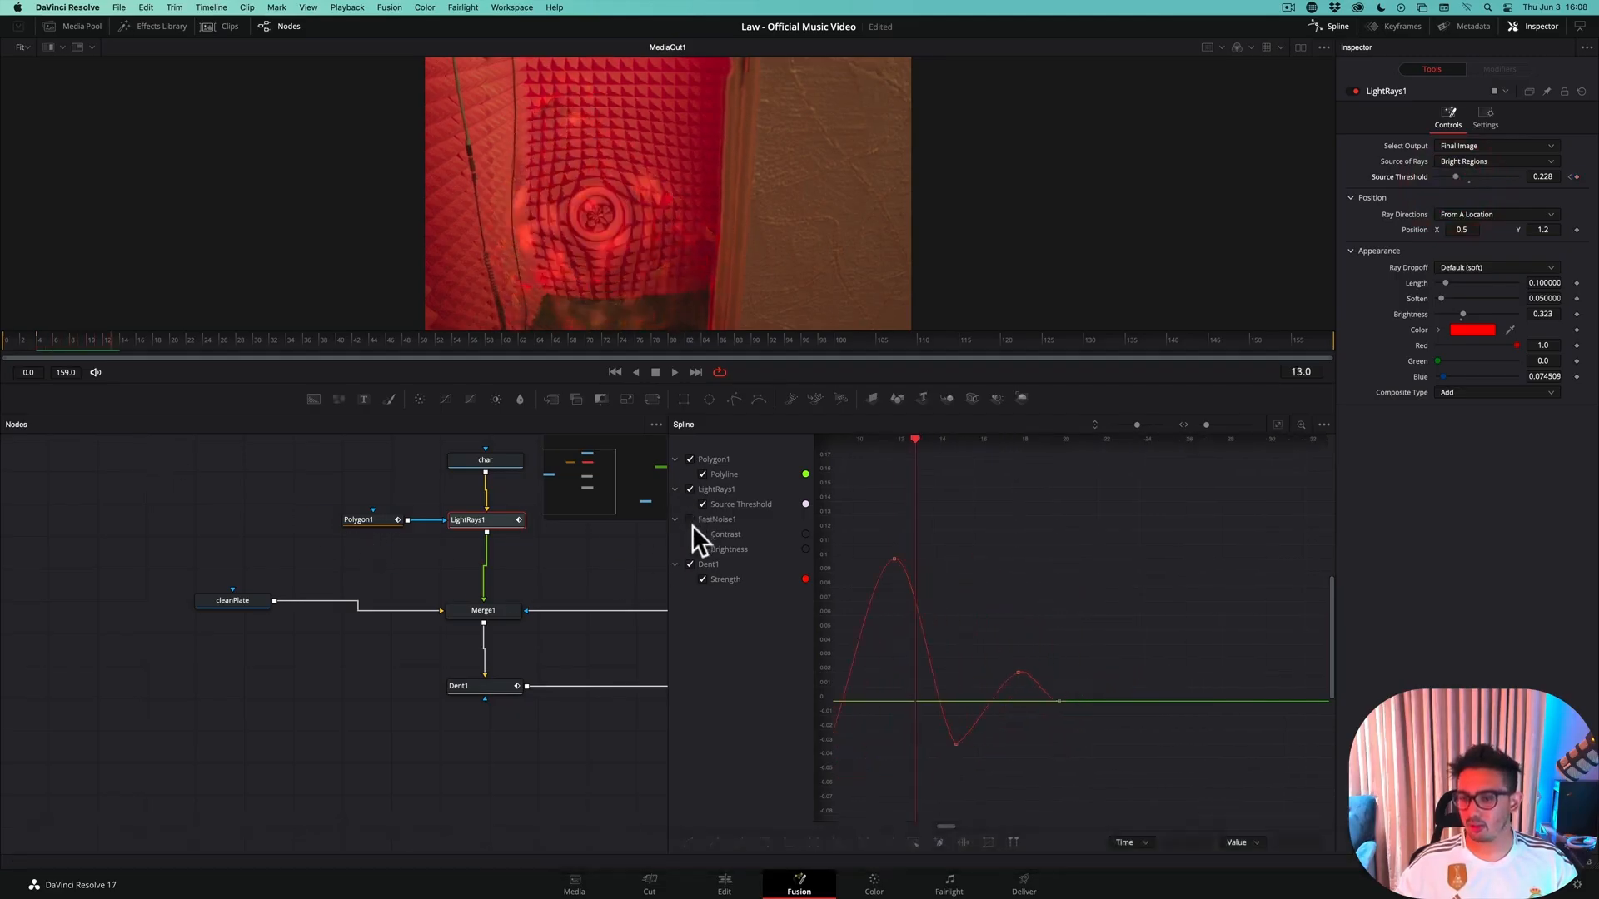
# Hide the Dent1 and Polygon1 curves and fit the Light Rays source threshold curve in the spline editor
pyautogui.click(691, 563)
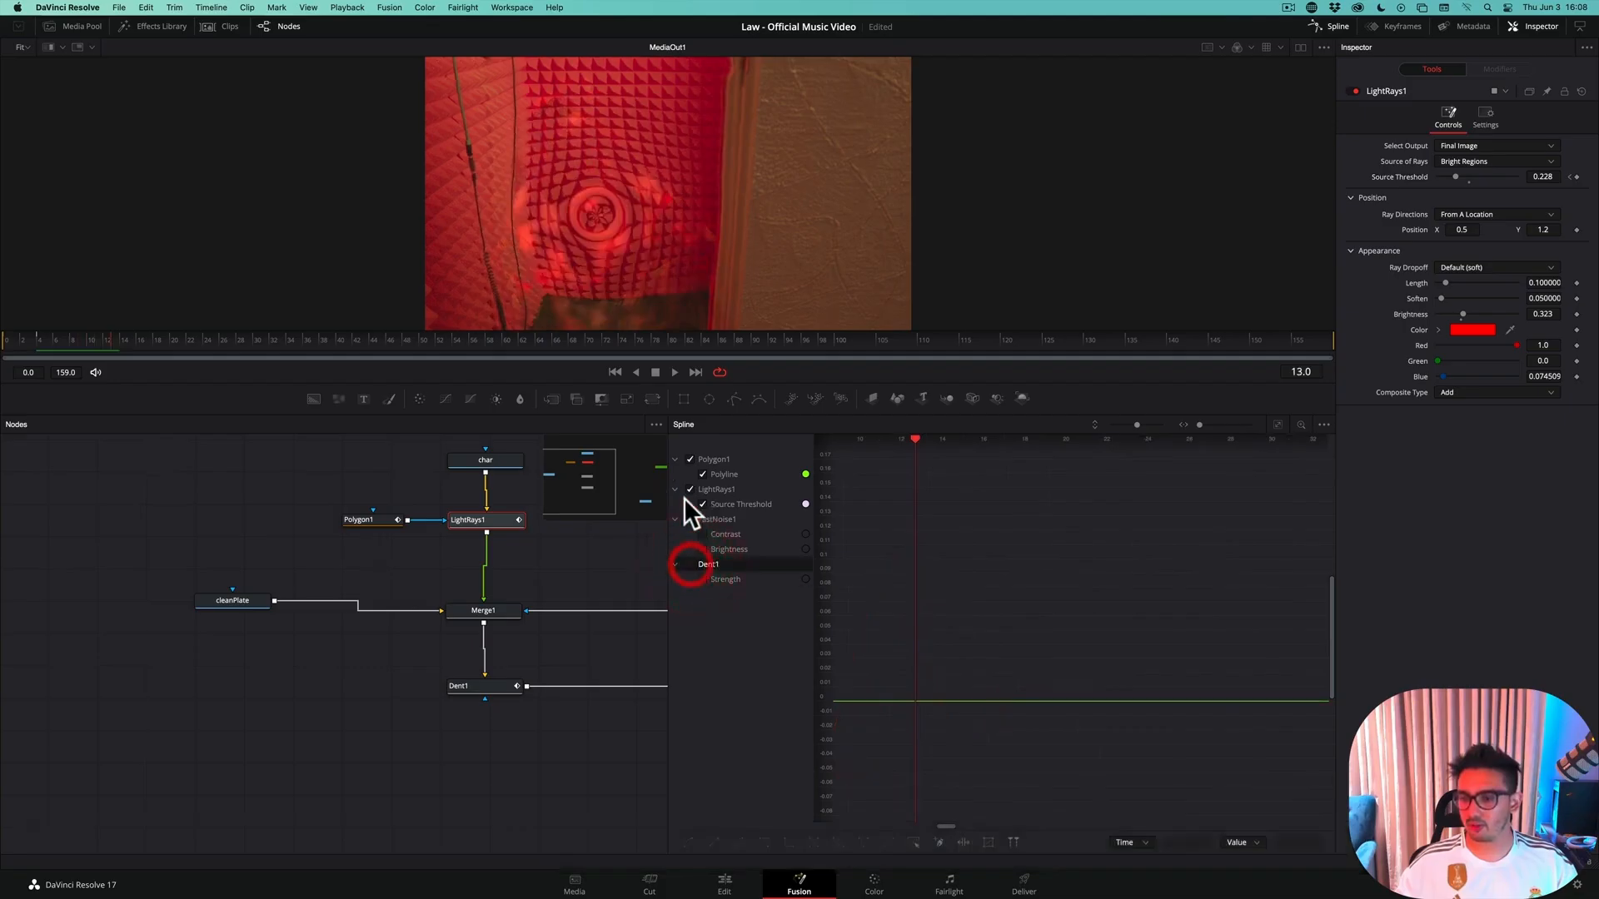
pyautogui.click(689, 460)
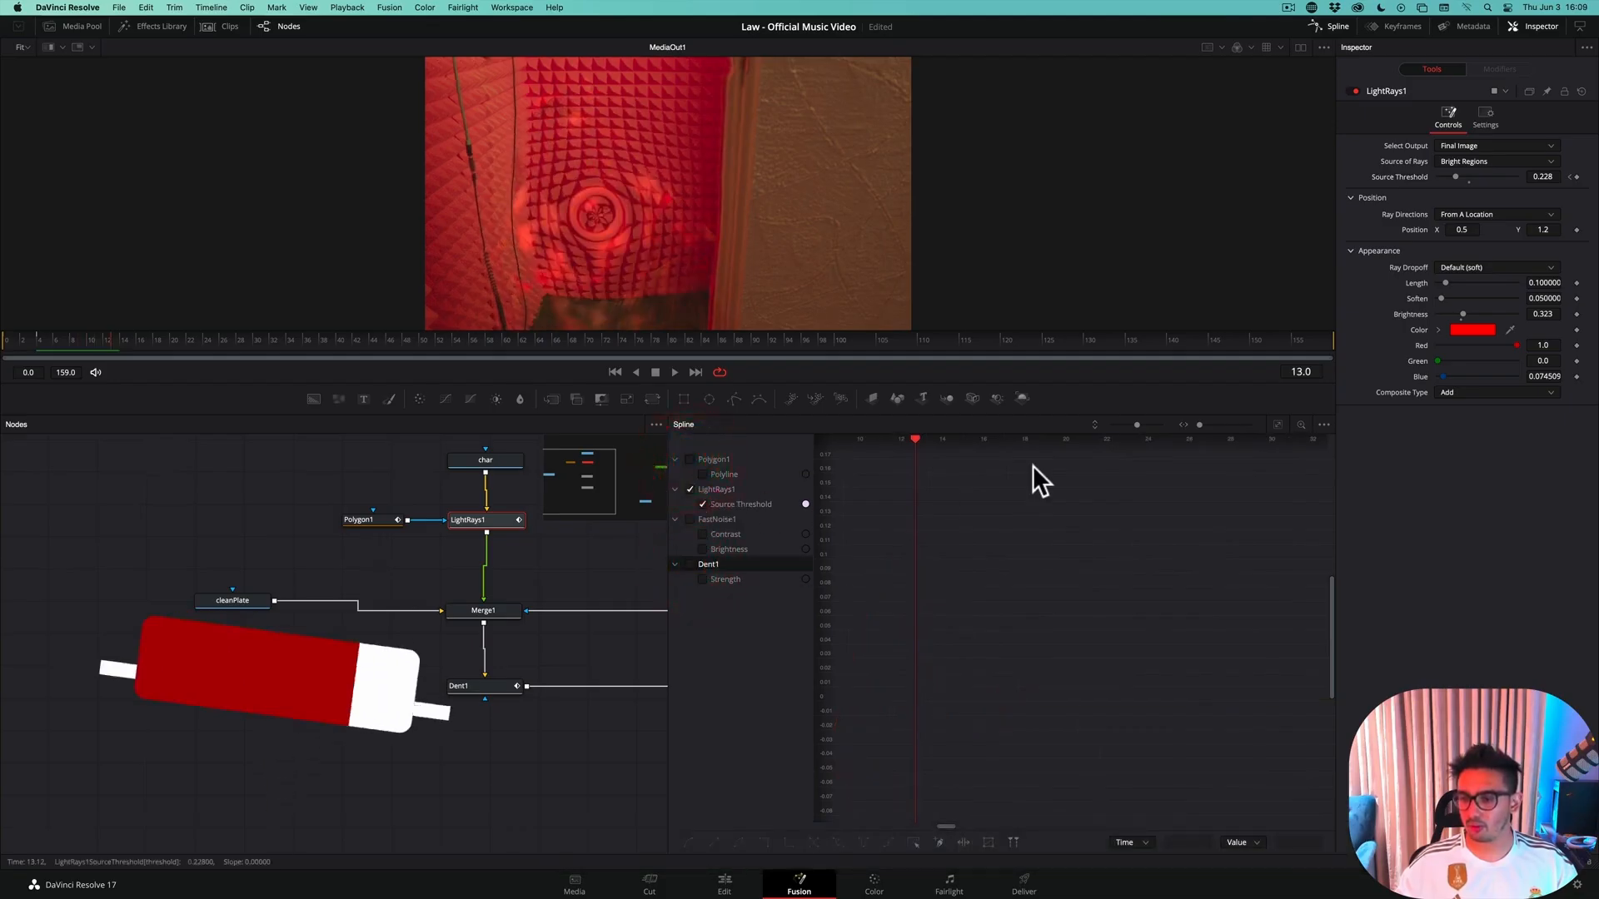
pyautogui.click(1278, 425)
pyautogui.click(1279, 425)
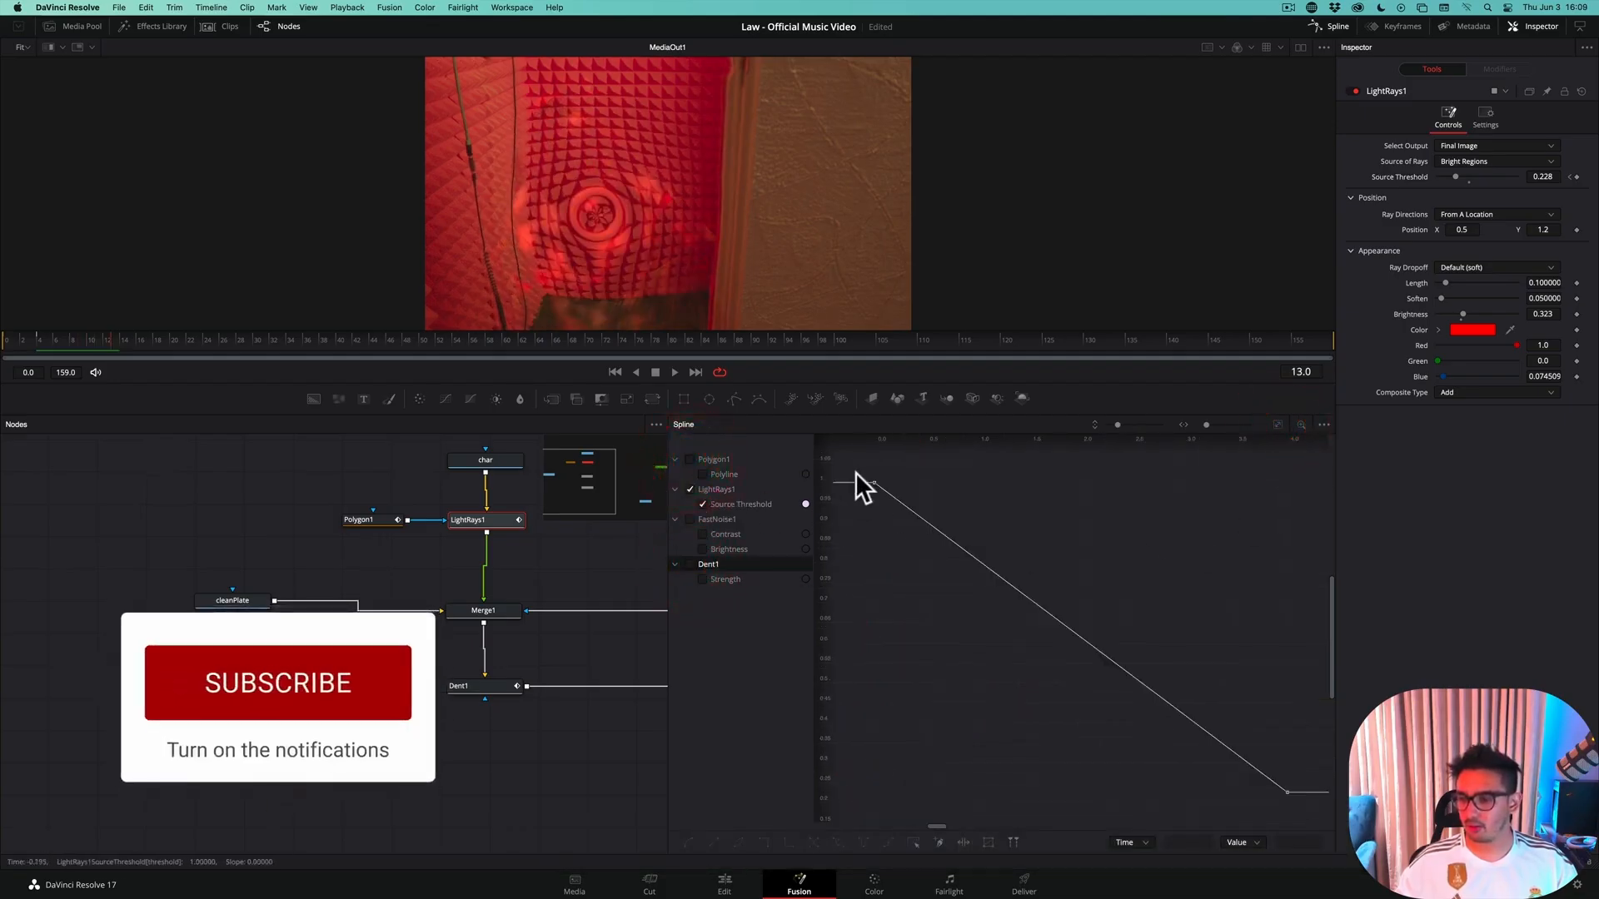
# Smooth the source threshold keyframes at frames 0 and 4 and close the spline editor
pyautogui.click(910, 512)
pyautogui.press('s')
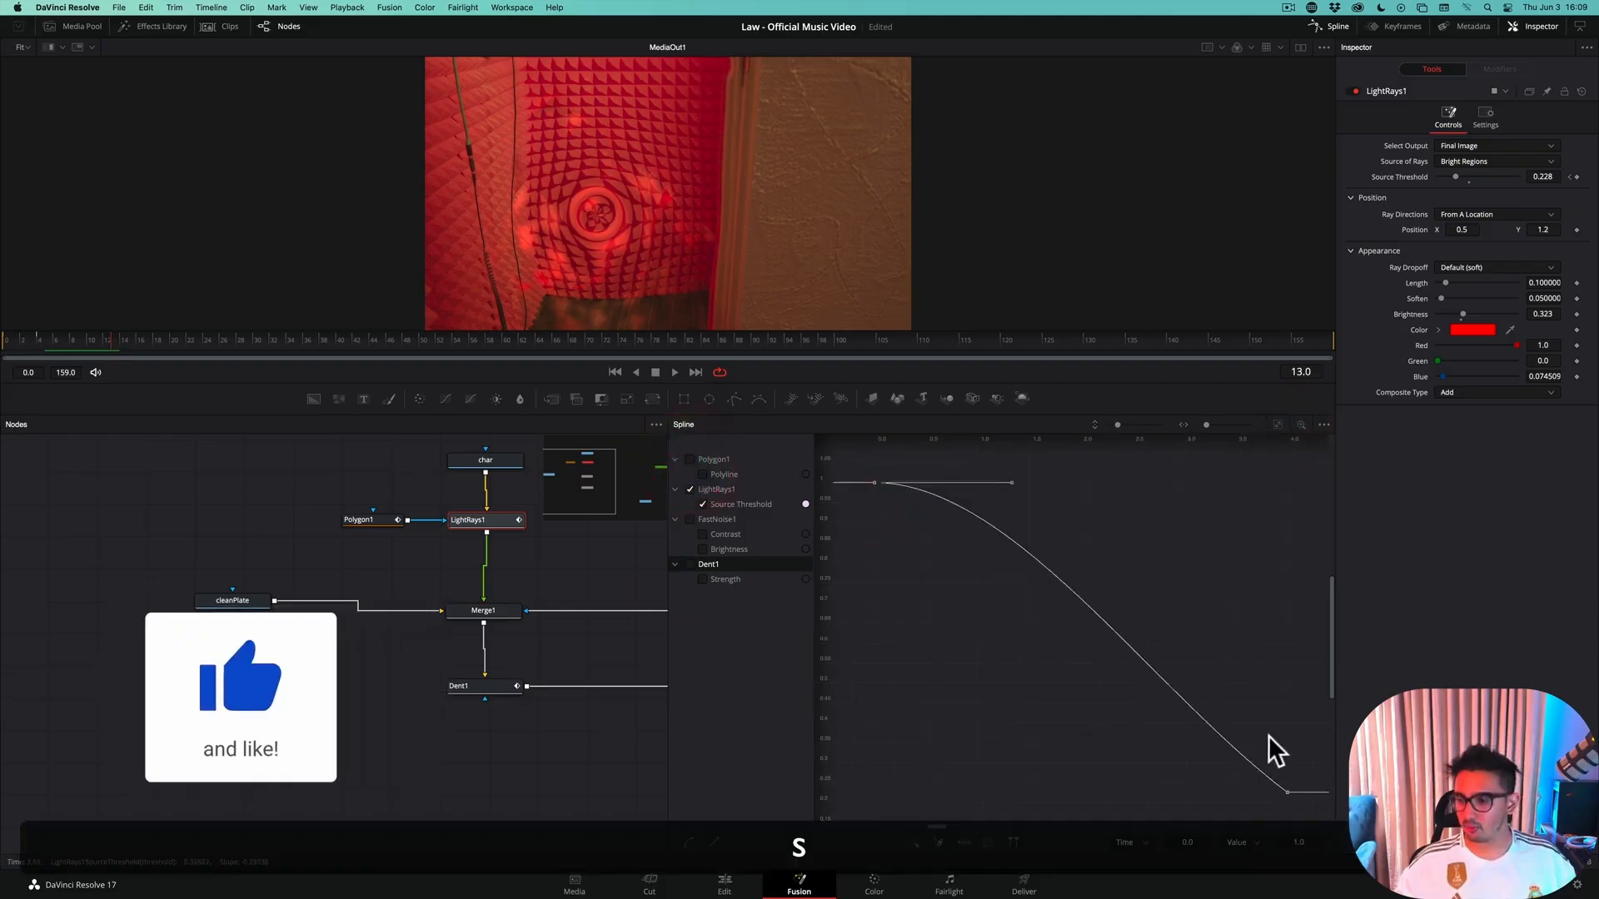
pyautogui.click(1286, 792)
pyautogui.press('s')
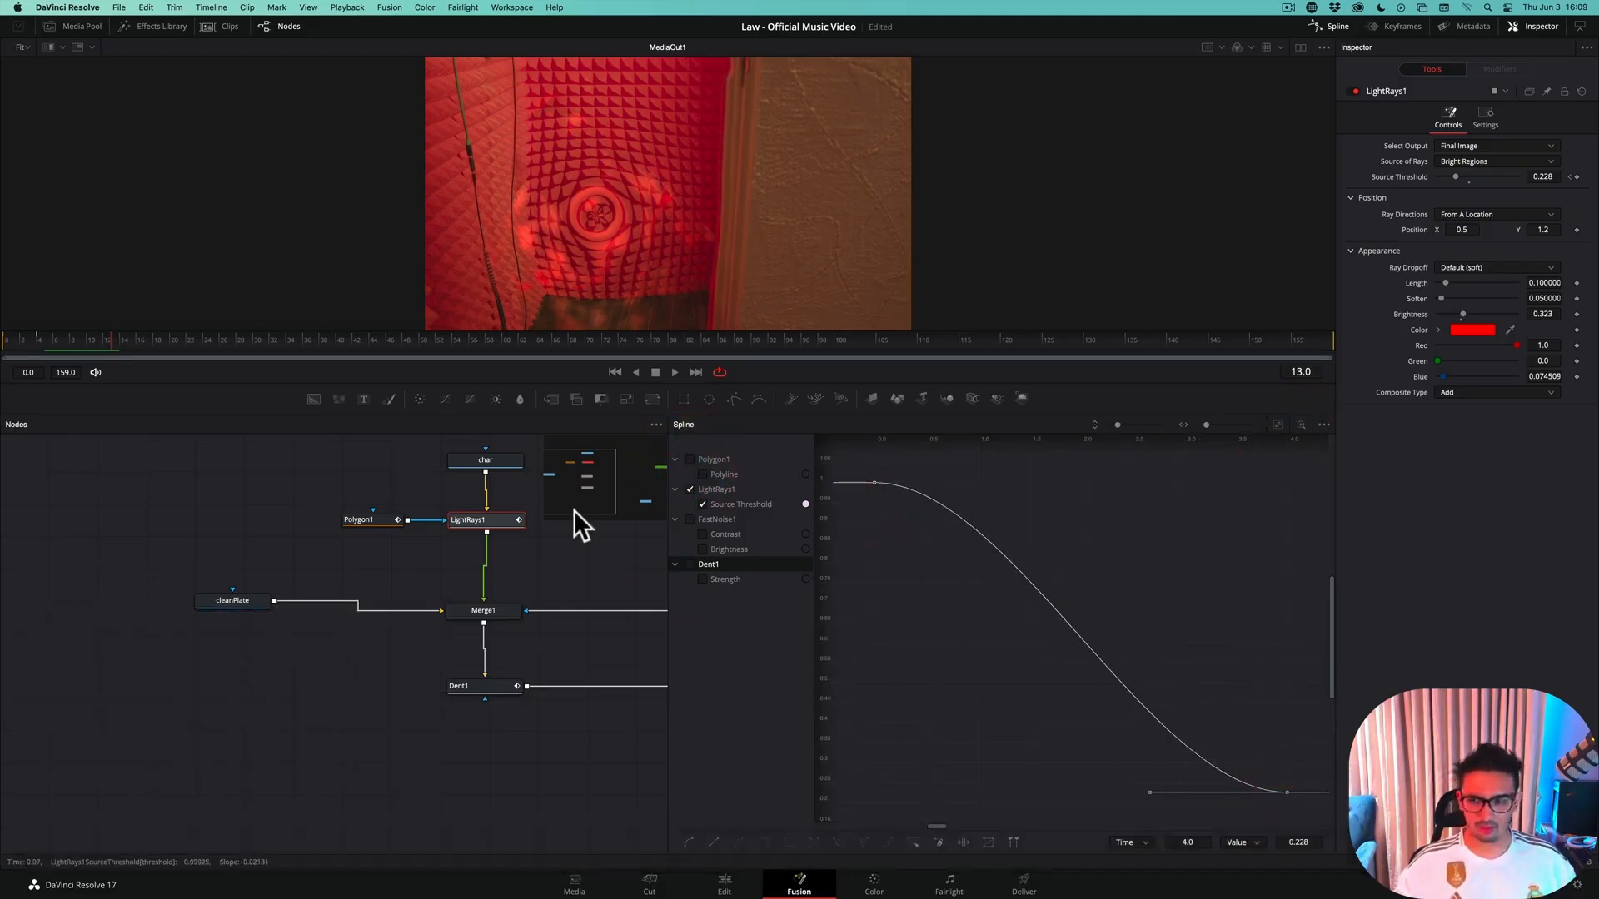
pyautogui.click(1321, 29)
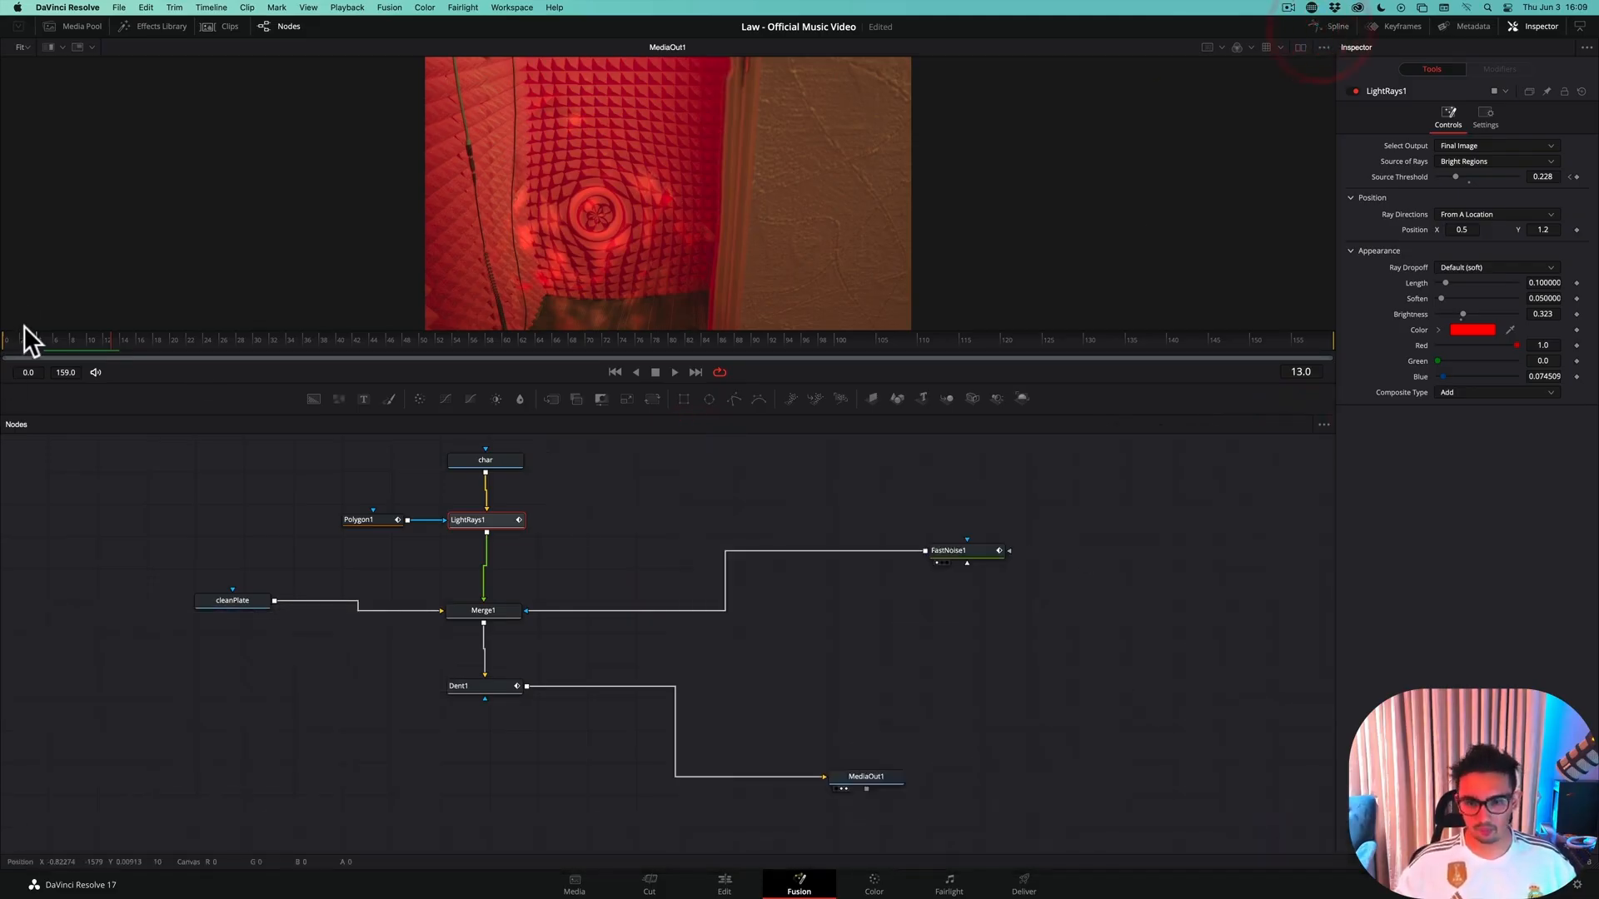
# Return to frame 0 and step through to frame 19 to check the animated light rays, saving the project
pyautogui.click(12, 354)
pyautogui.press('super+s')
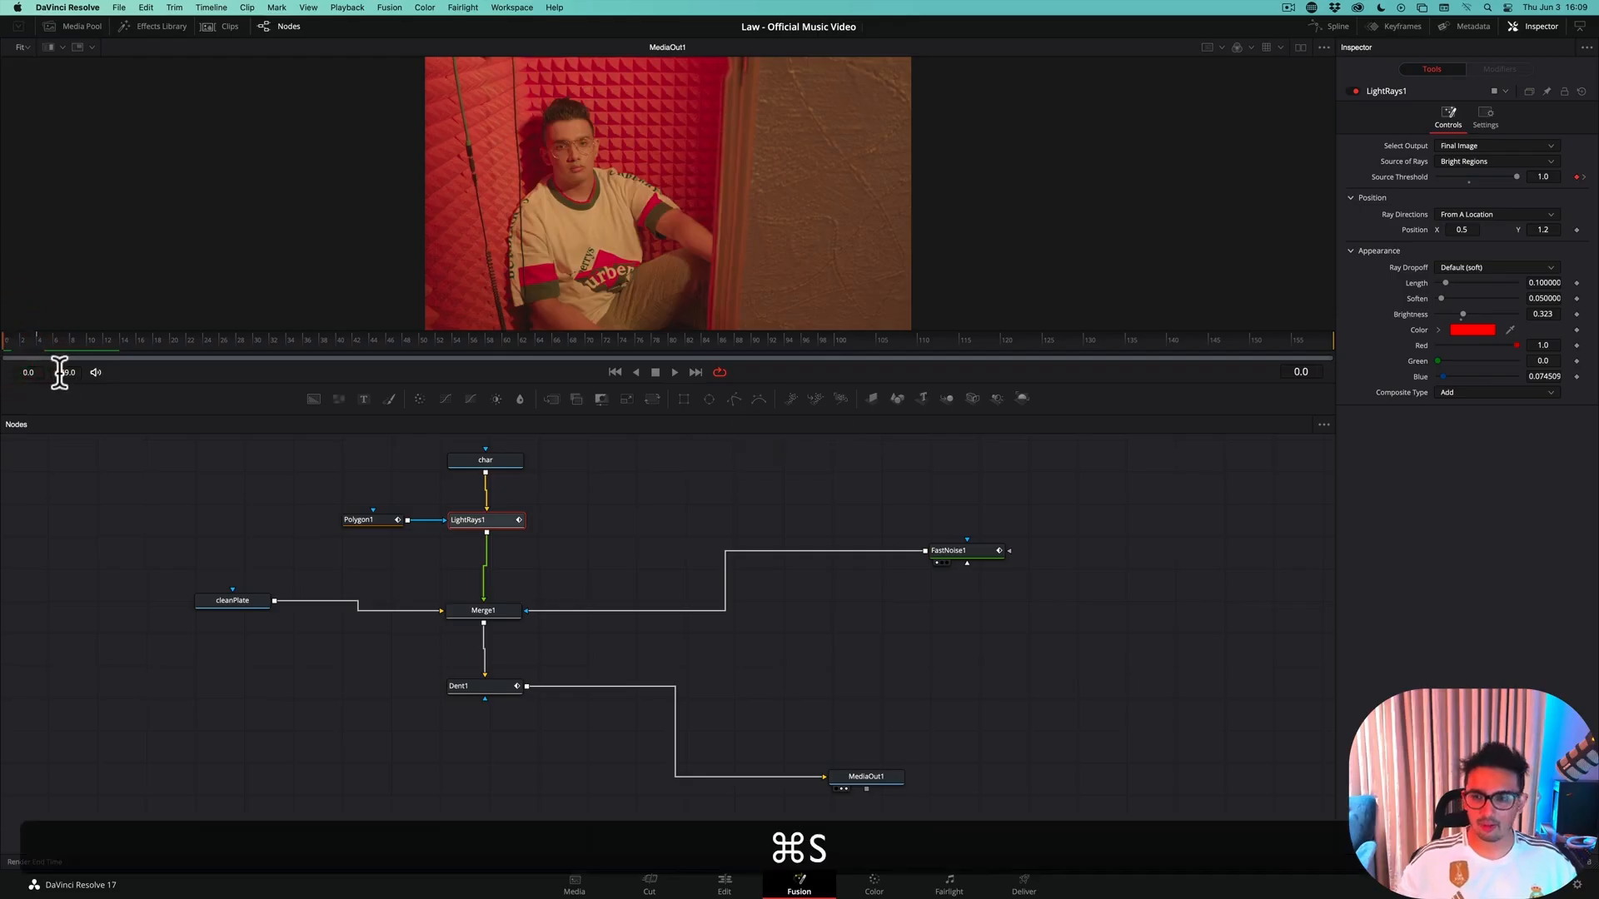
pyautogui.press('Right')
pyautogui.press('Right')
pyautogui.press('Right')
pyautogui.press('Right')
pyautogui.press('Right')
pyautogui.press('Right')
pyautogui.press('Right')
pyautogui.press('Right')
pyautogui.press('Right')
pyautogui.press('Right')
pyautogui.press('Right')
pyautogui.press('Right')
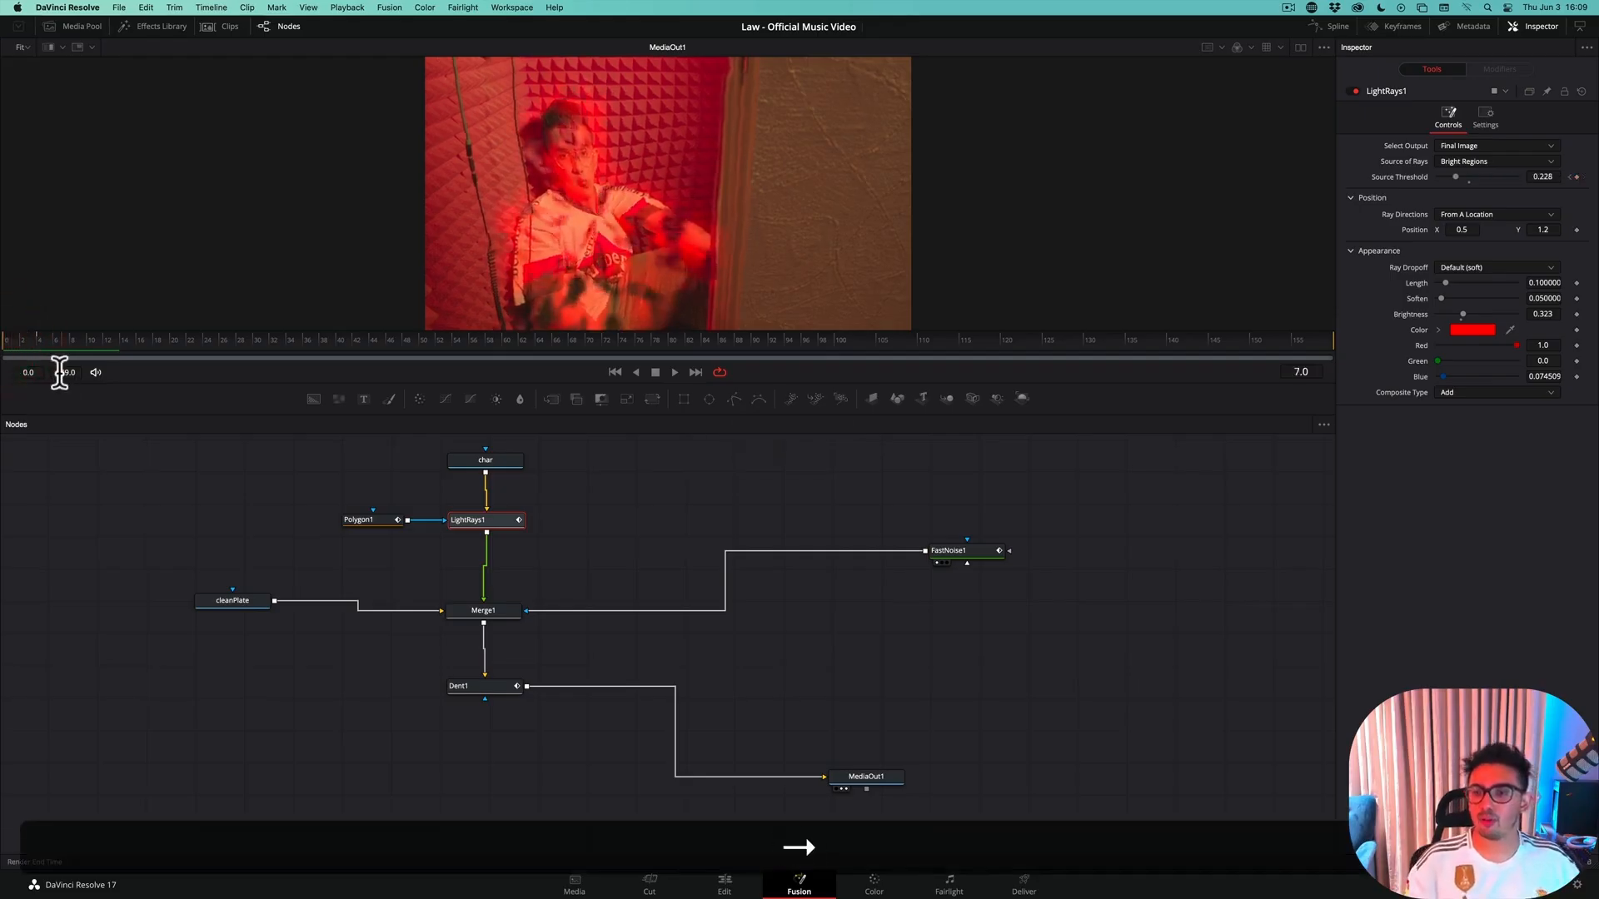
pyautogui.press('Right')
pyautogui.press('Right')
pyautogui.press('Right')
pyautogui.press('Right')
pyautogui.press('Right')
pyautogui.press('Right')
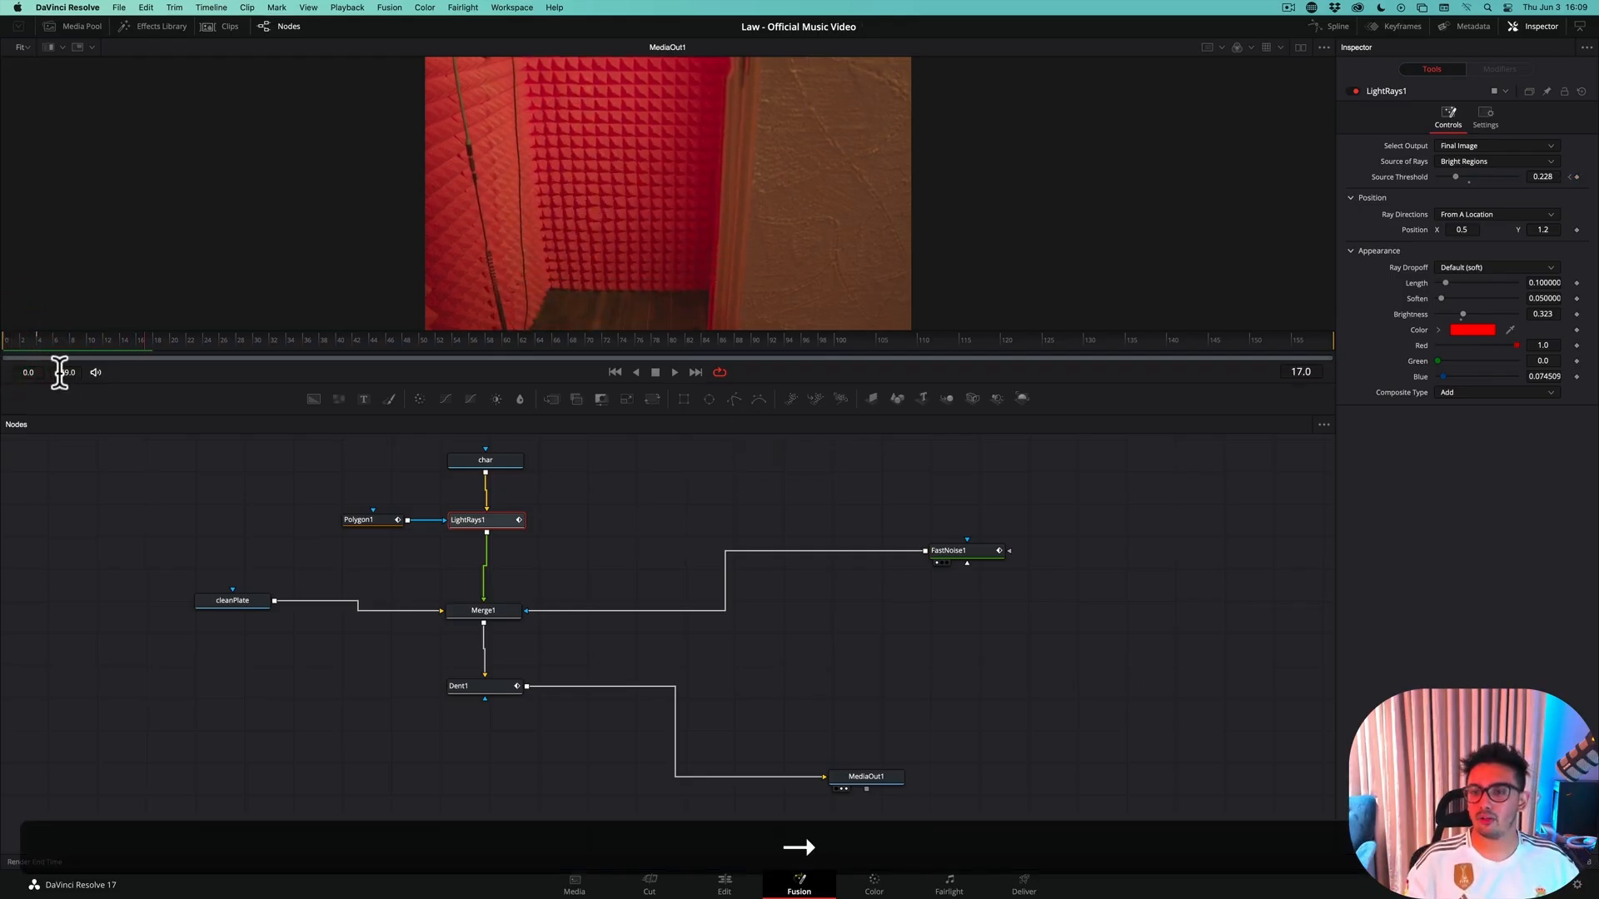
pyautogui.press('super+s')
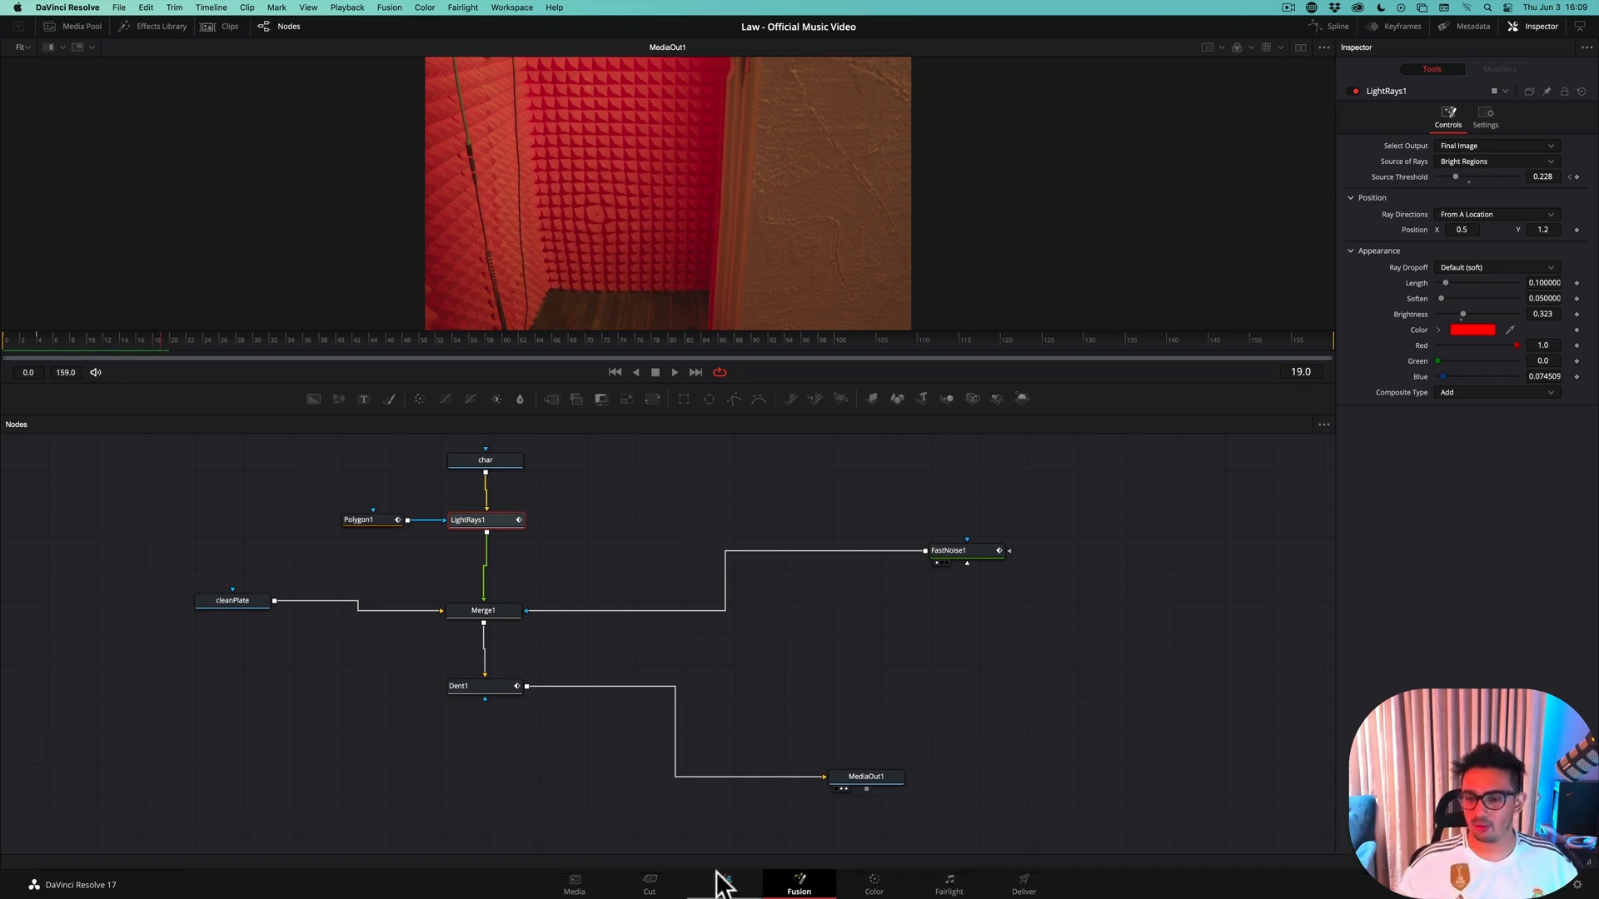
# Switch to the Edit page and play the cut into the Teleport Out VOX Room clip to review the effect
pyautogui.click(718, 879)
pyautogui.click(962, 516)
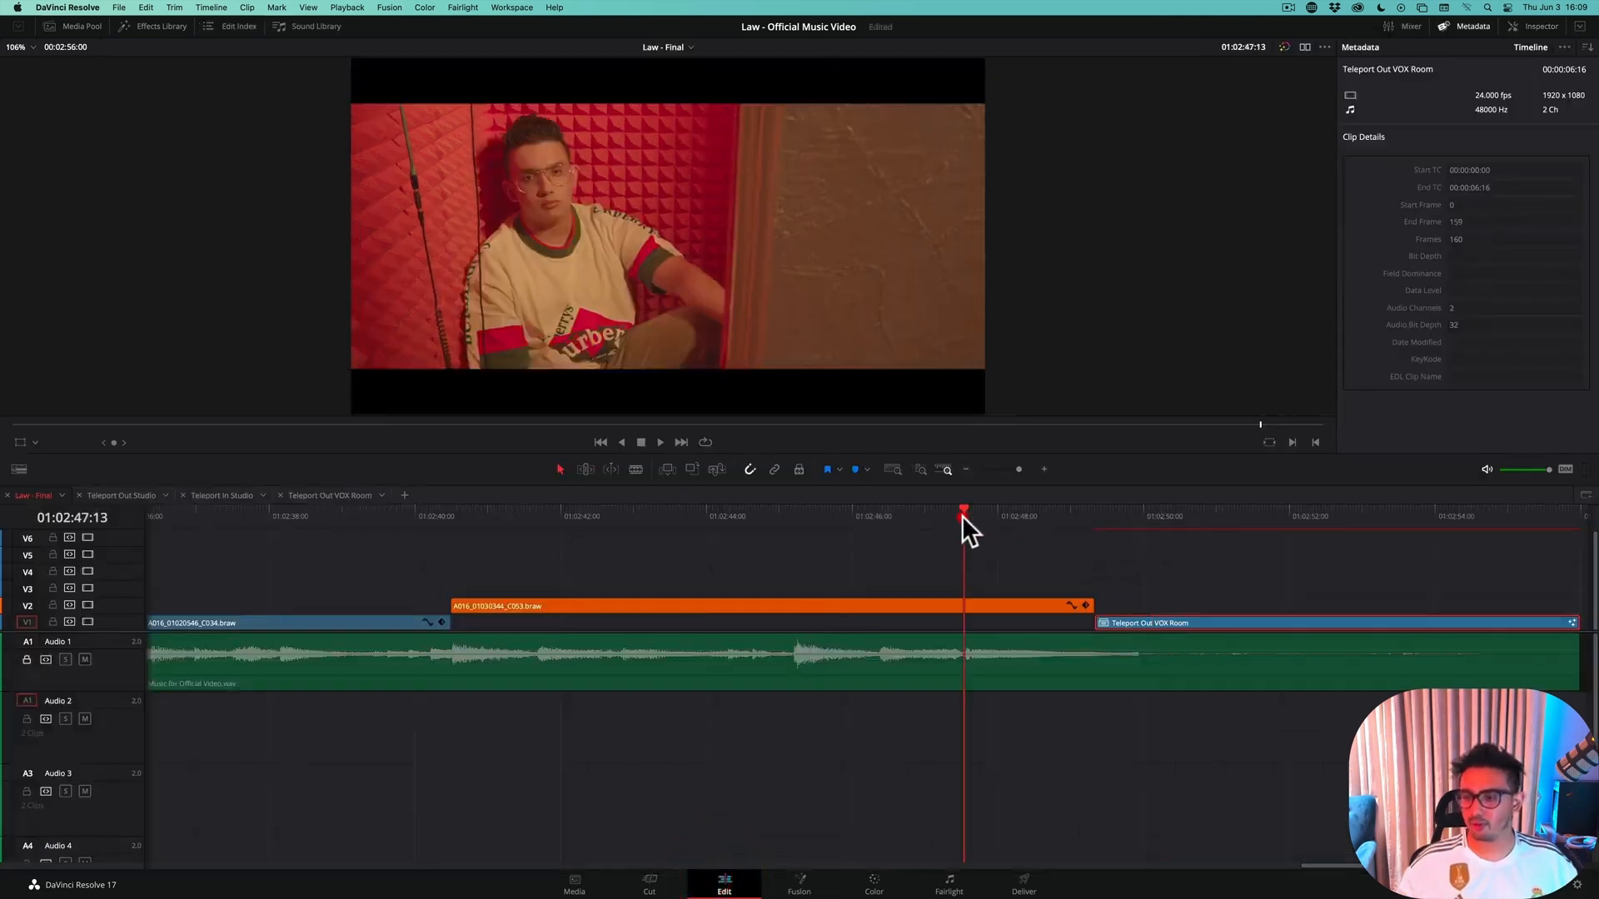
pyautogui.press('space')
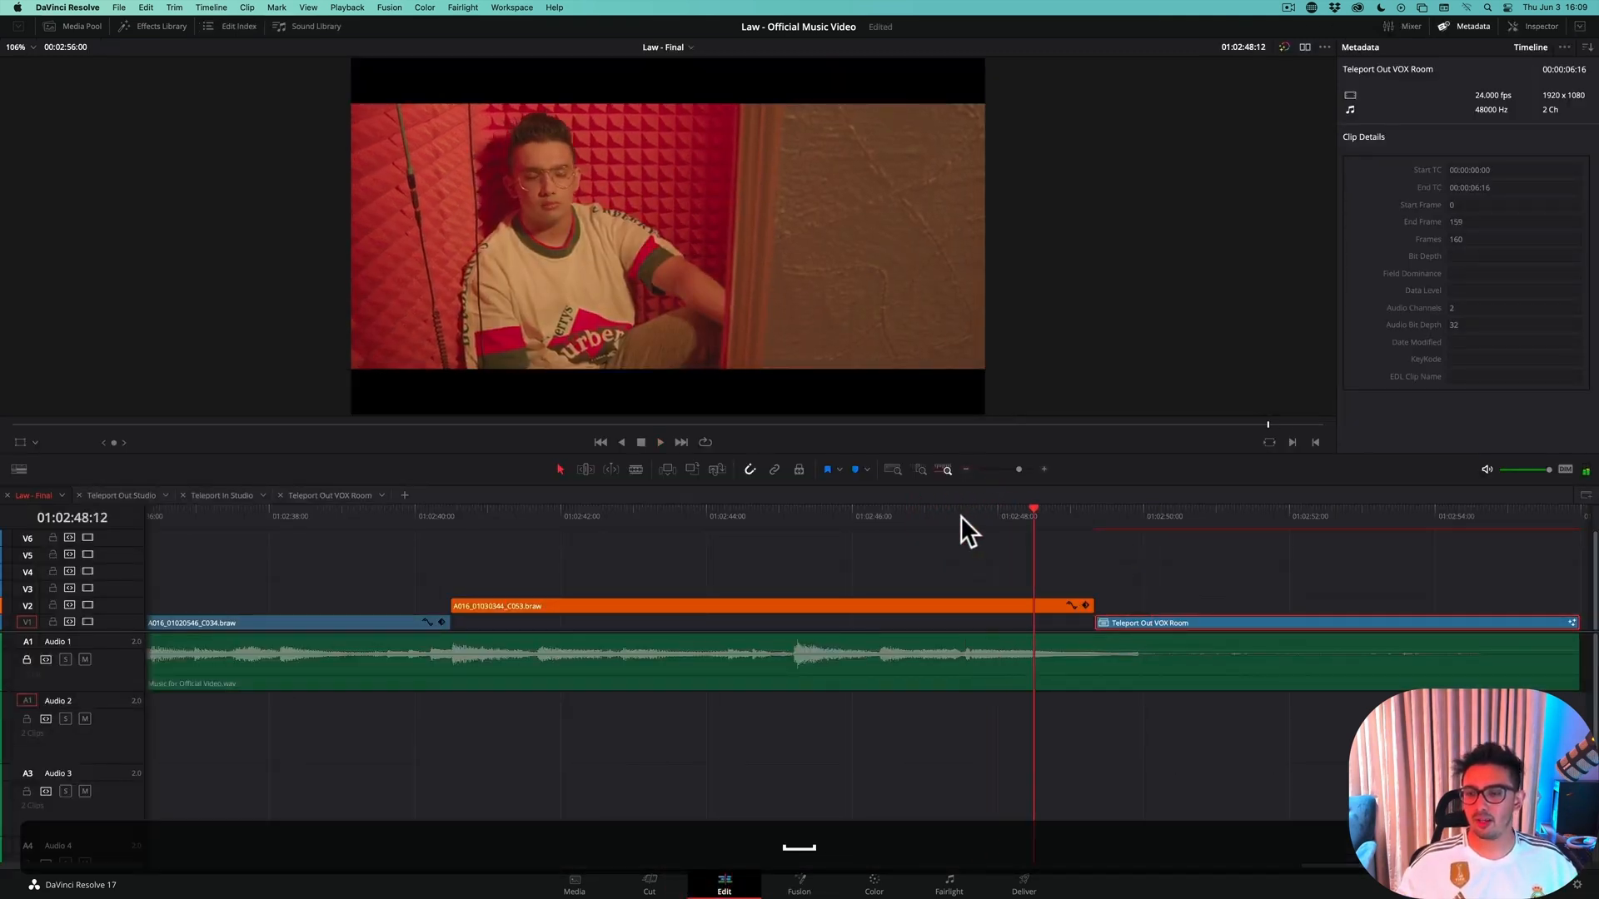
pyautogui.click(963, 510)
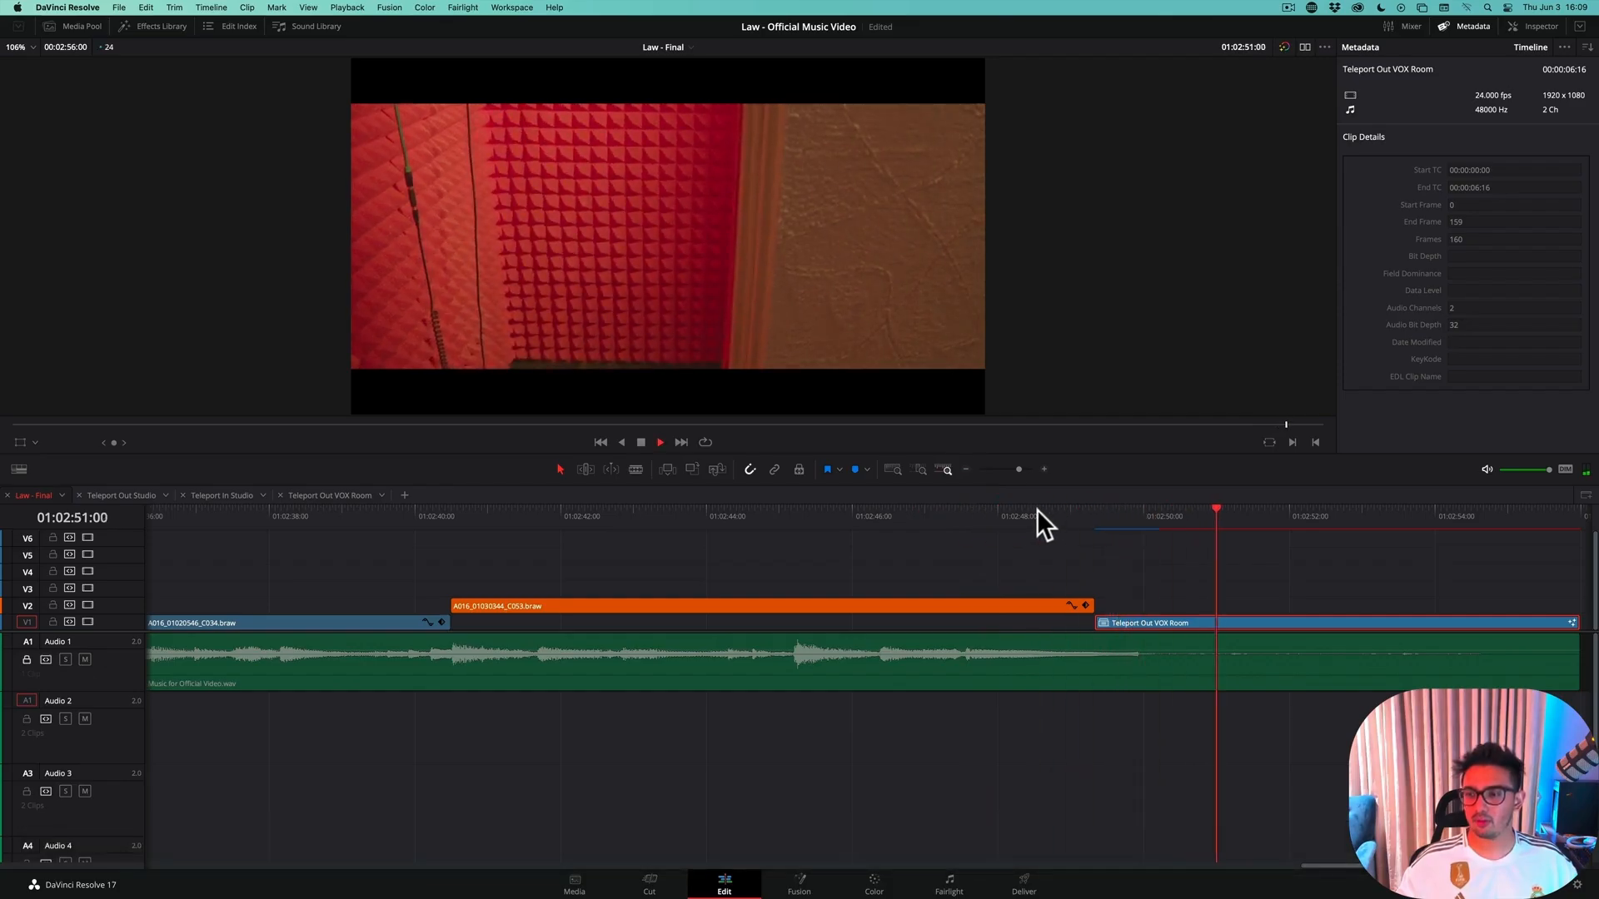
pyautogui.click(996, 524)
pyautogui.press('space')
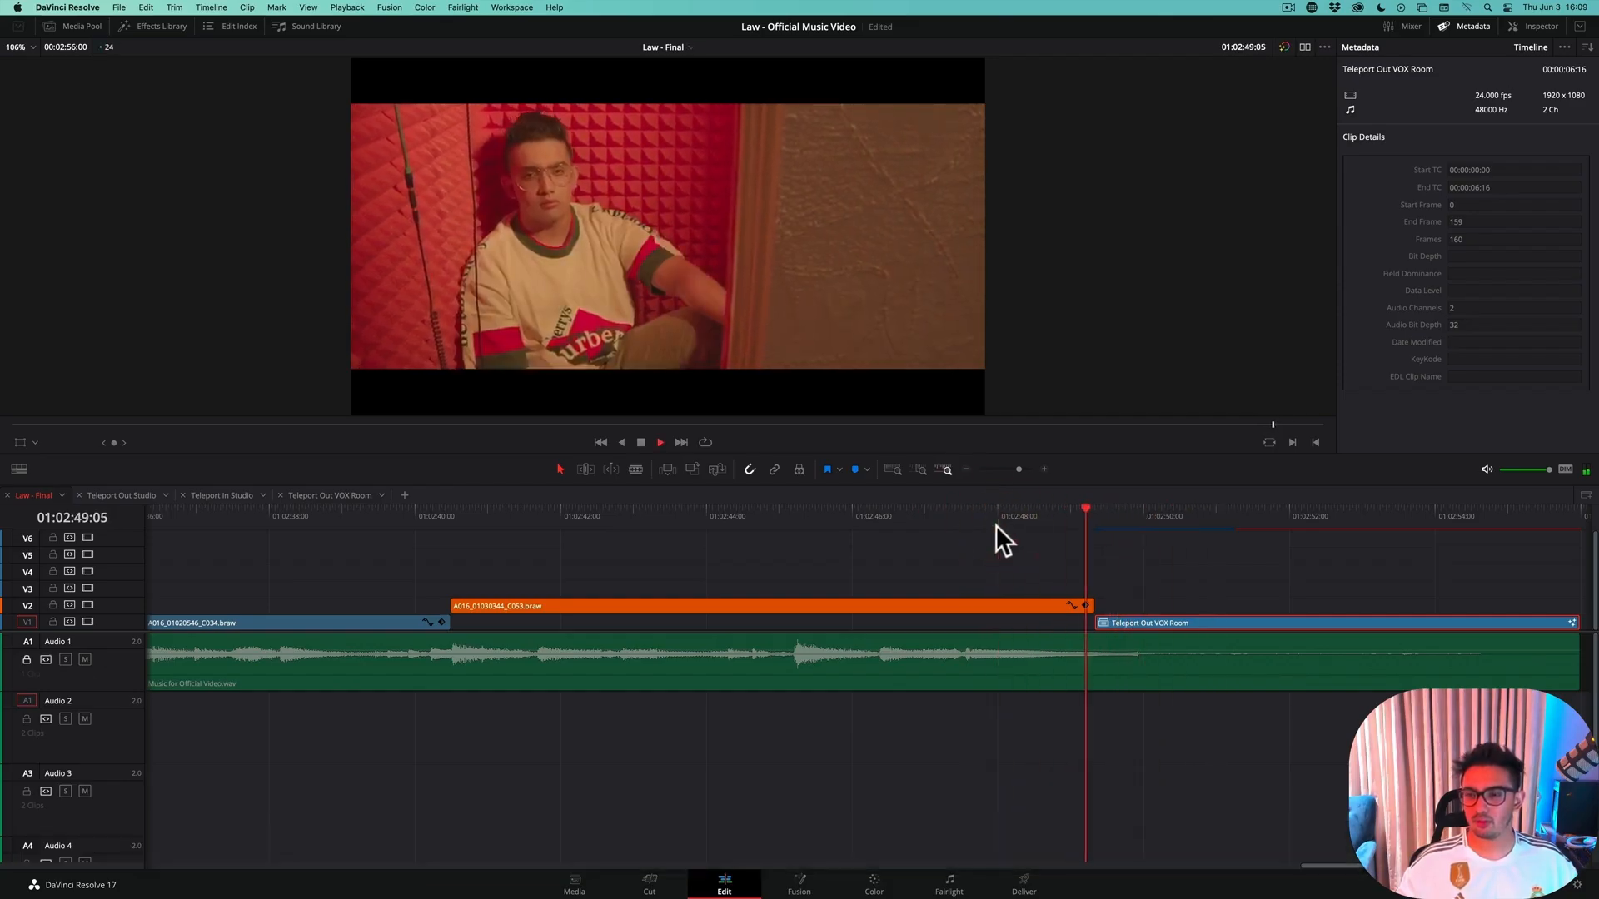
pyautogui.click(1053, 513)
pyautogui.press('space')
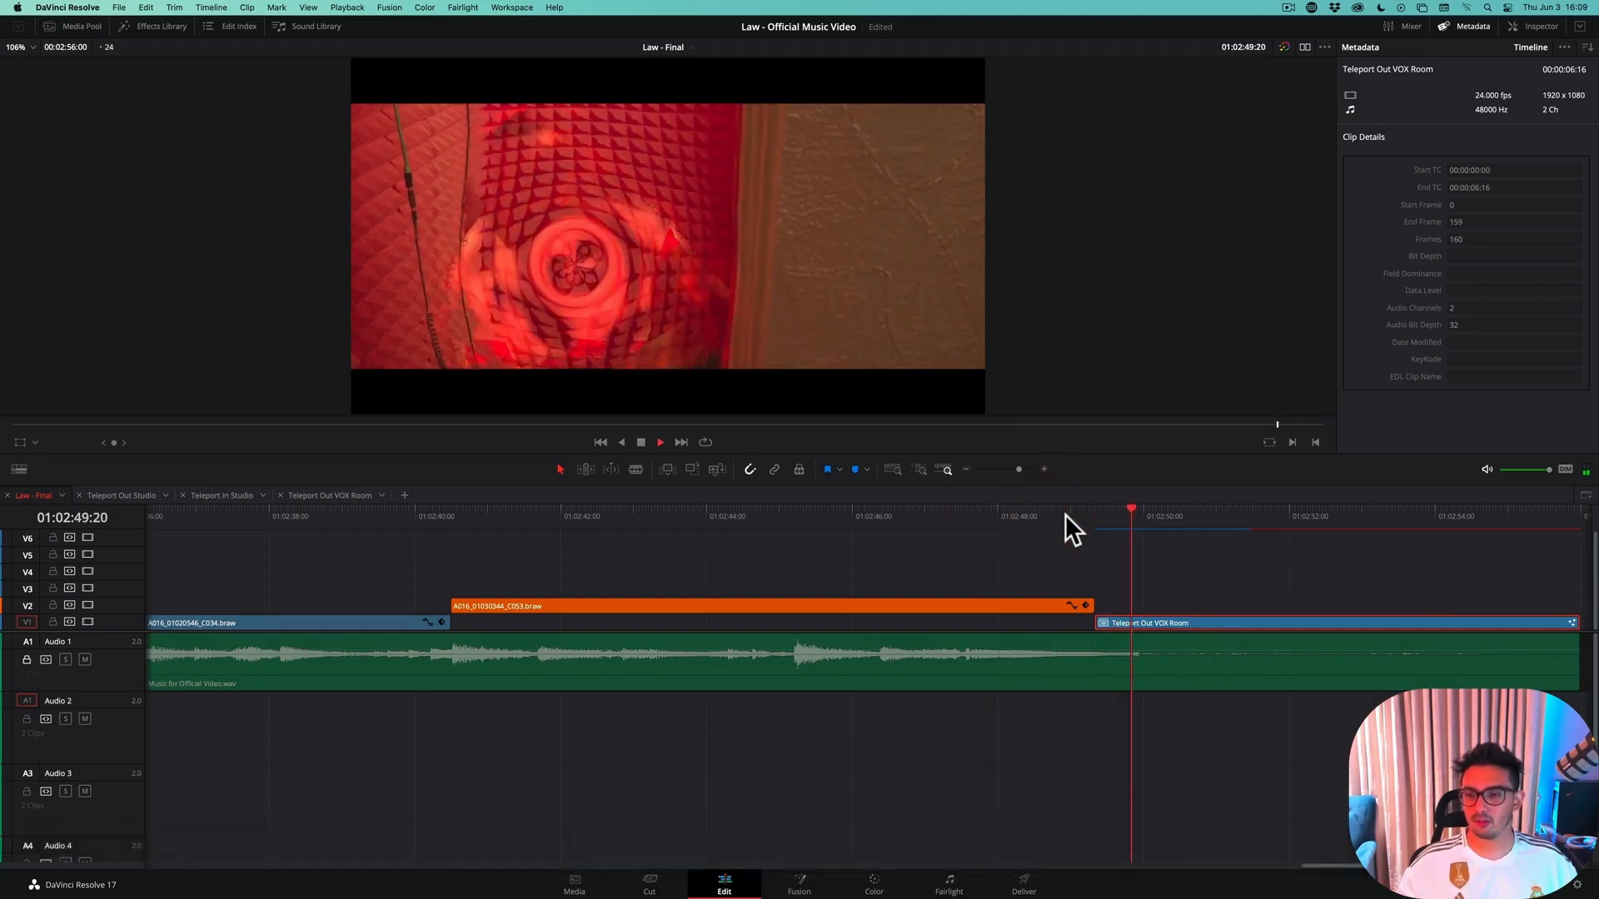
# Park the playhead at 01:02:49:08, the start of the Teleport Out VOX Room clip, and save the project
pyautogui.click(1071, 513)
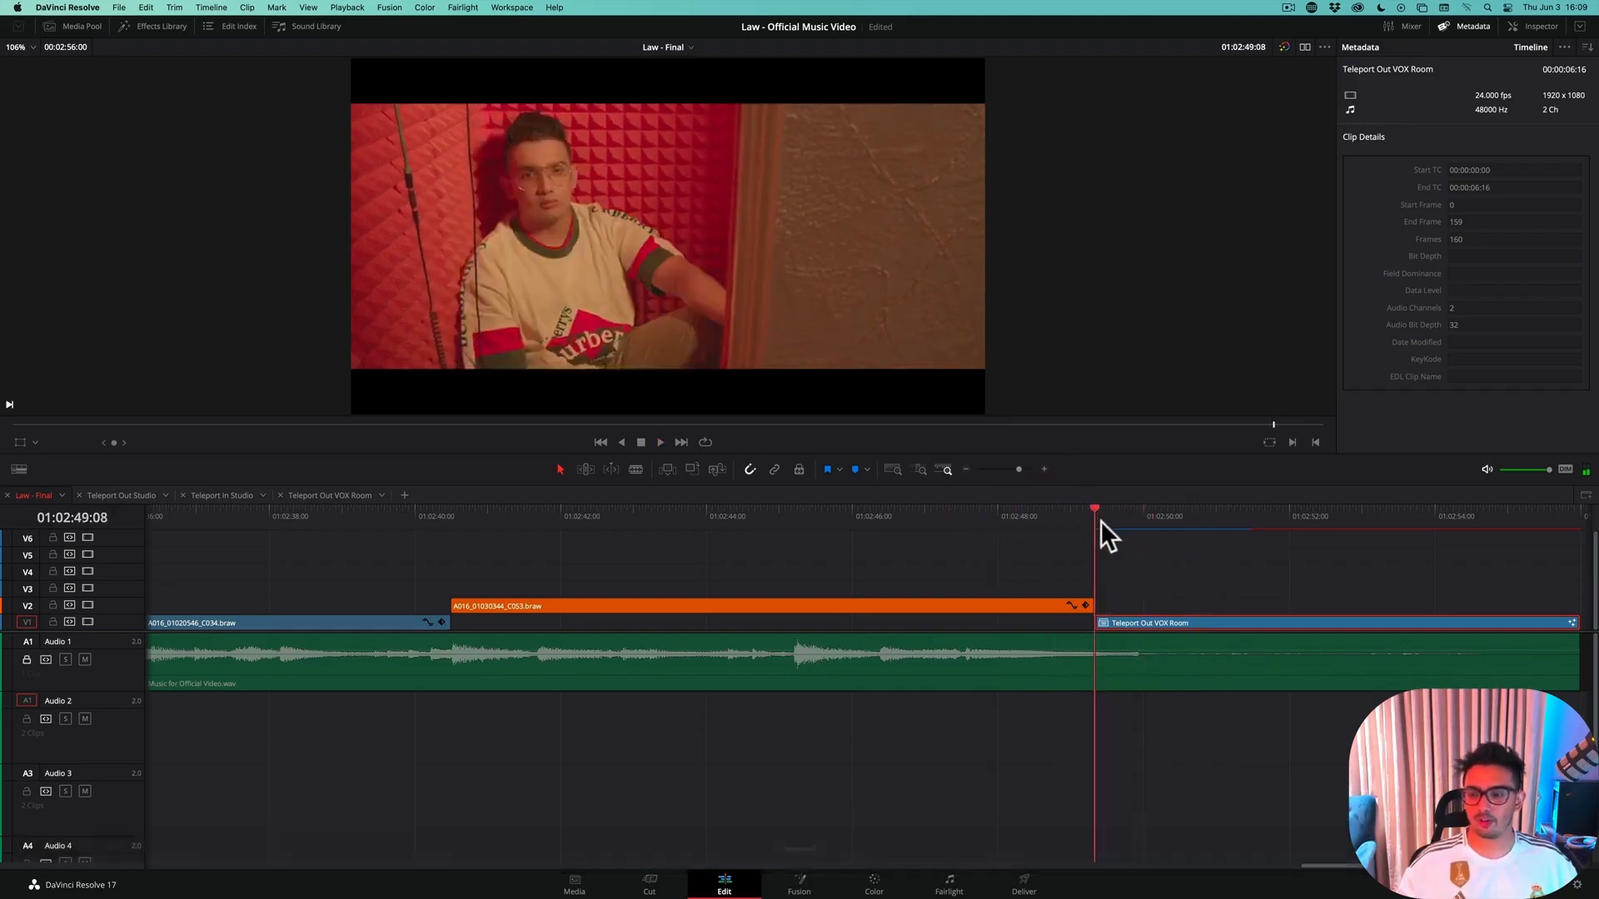
pyautogui.press('super+s')
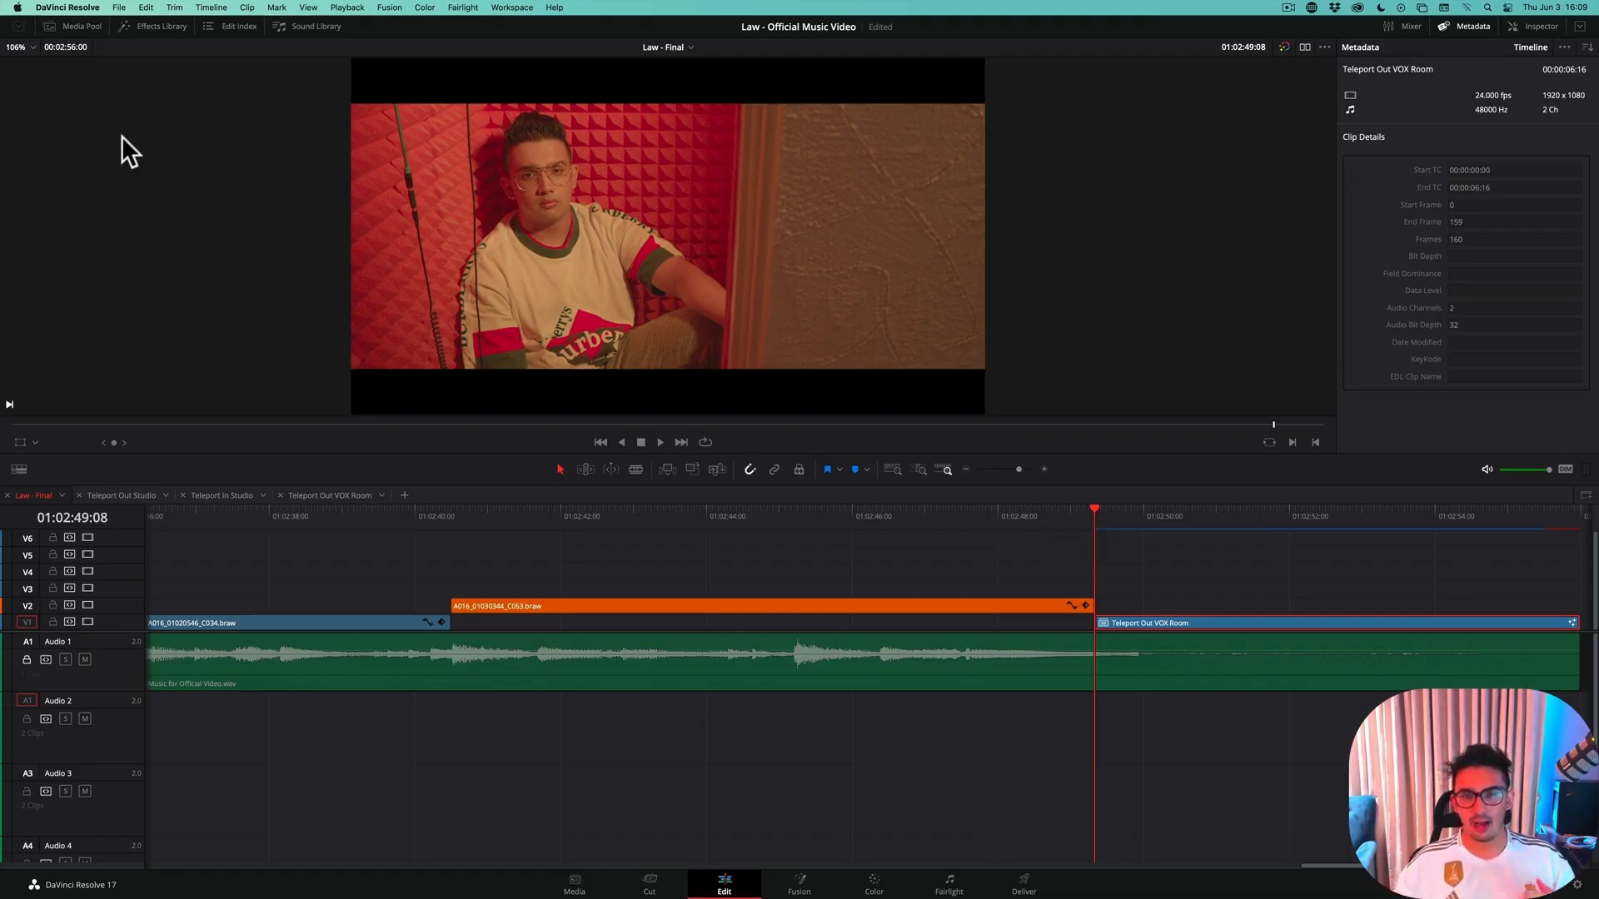
# Open the Assets bin inside the VFX bin of the media pool and preview Shockwave_14.mov
pyautogui.click(87, 26)
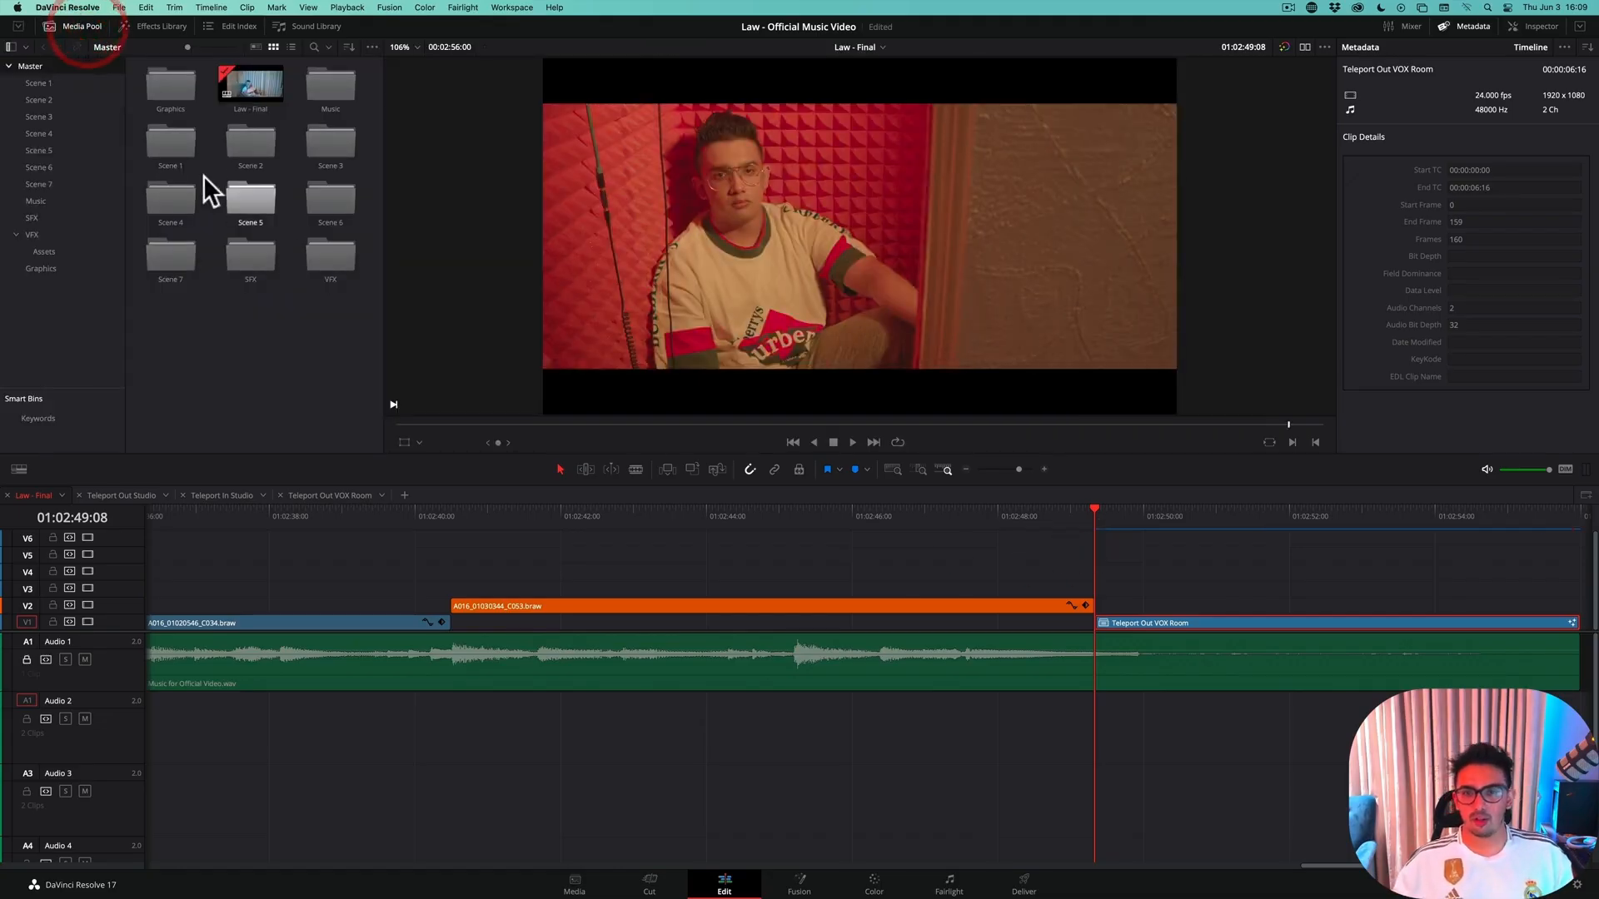
pyautogui.doubleClick(338, 263)
pyautogui.doubleClick(169, 83)
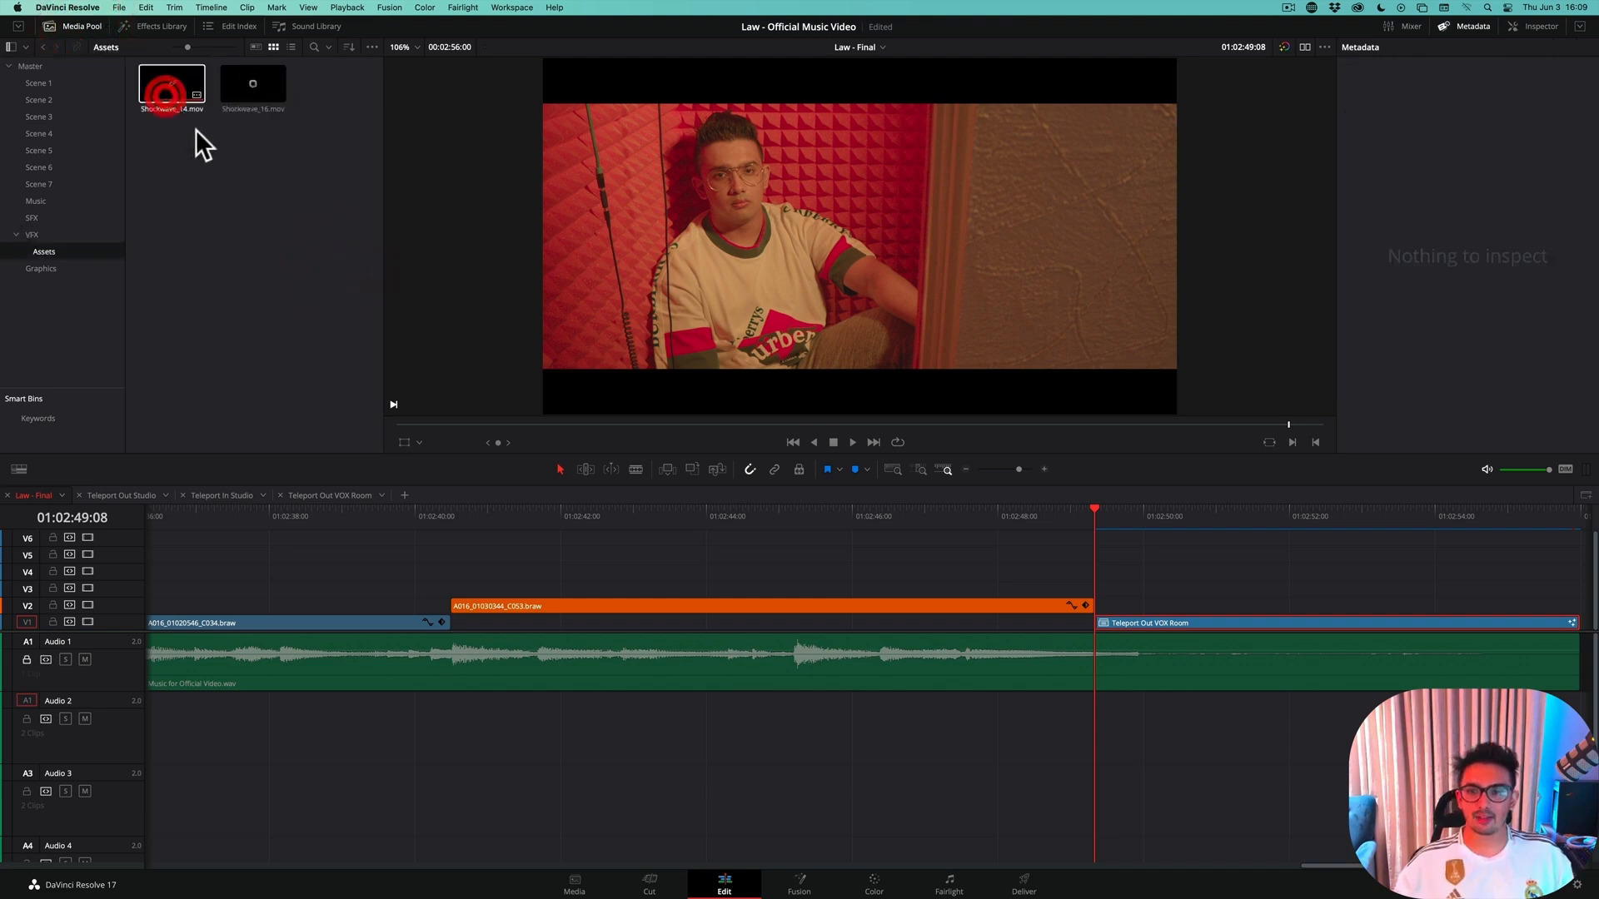
pyautogui.click(279, 103)
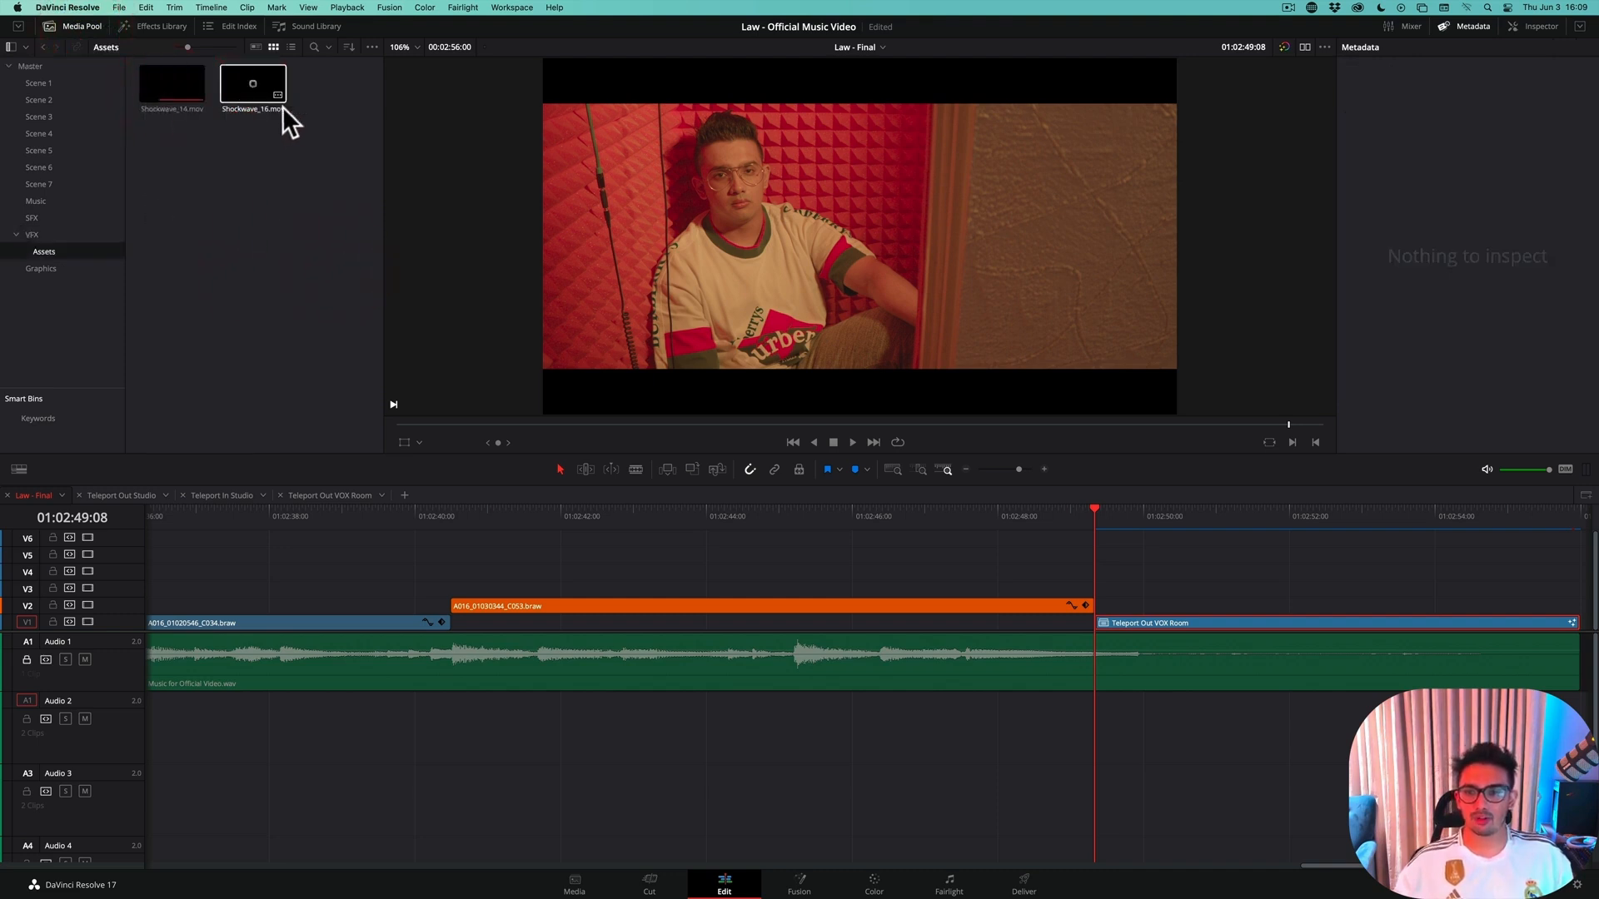
pyautogui.doubleClick(172, 94)
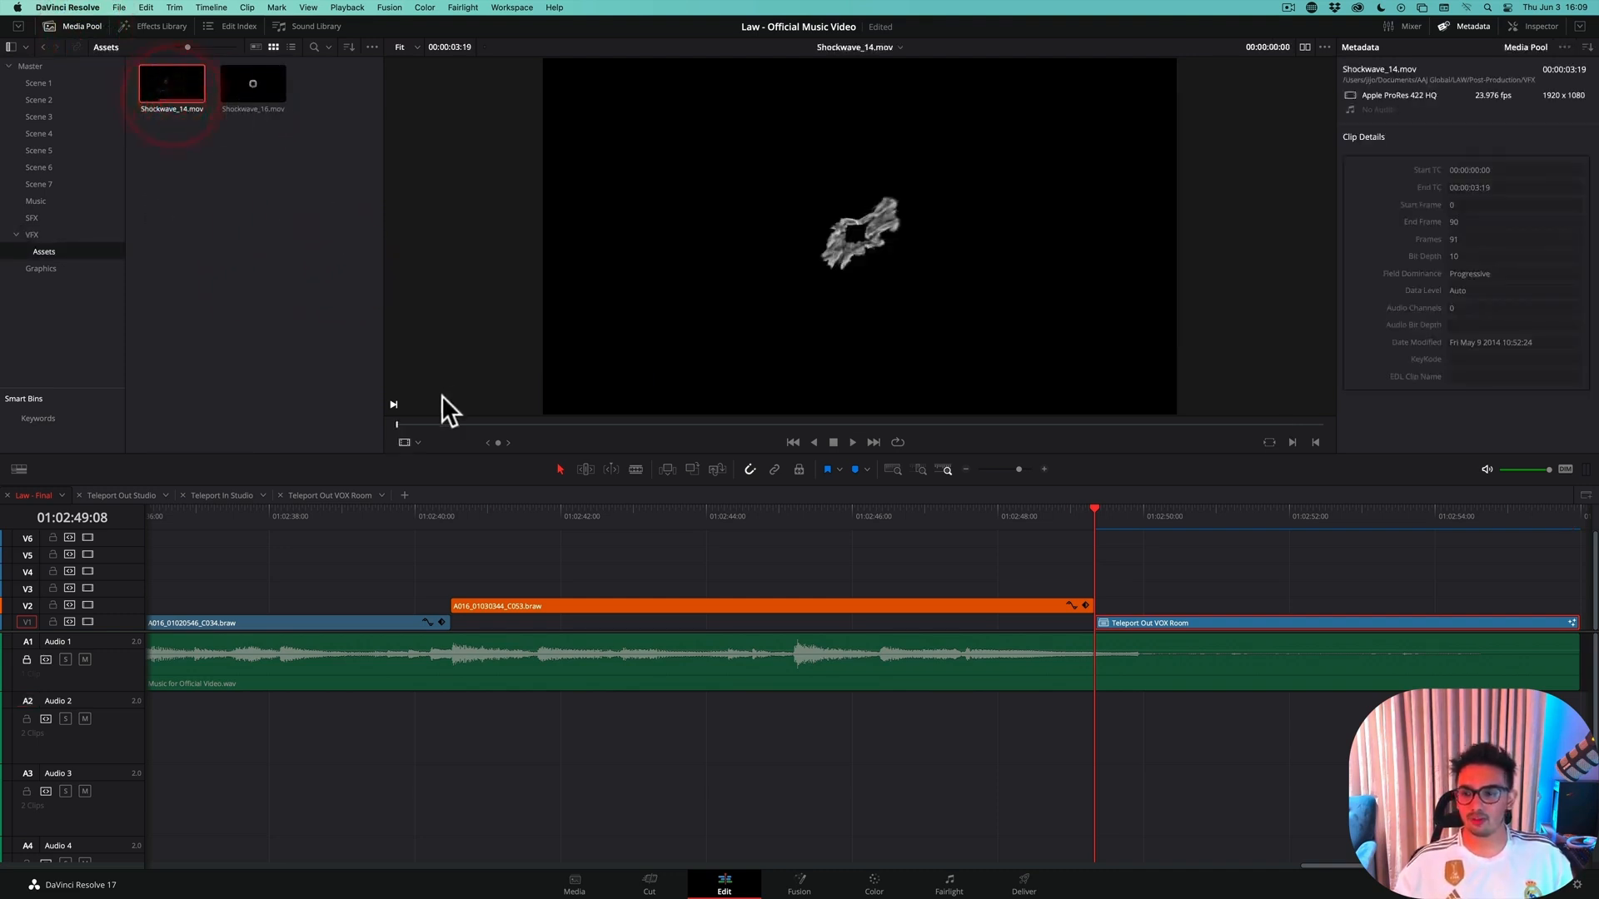
pyautogui.click(852, 443)
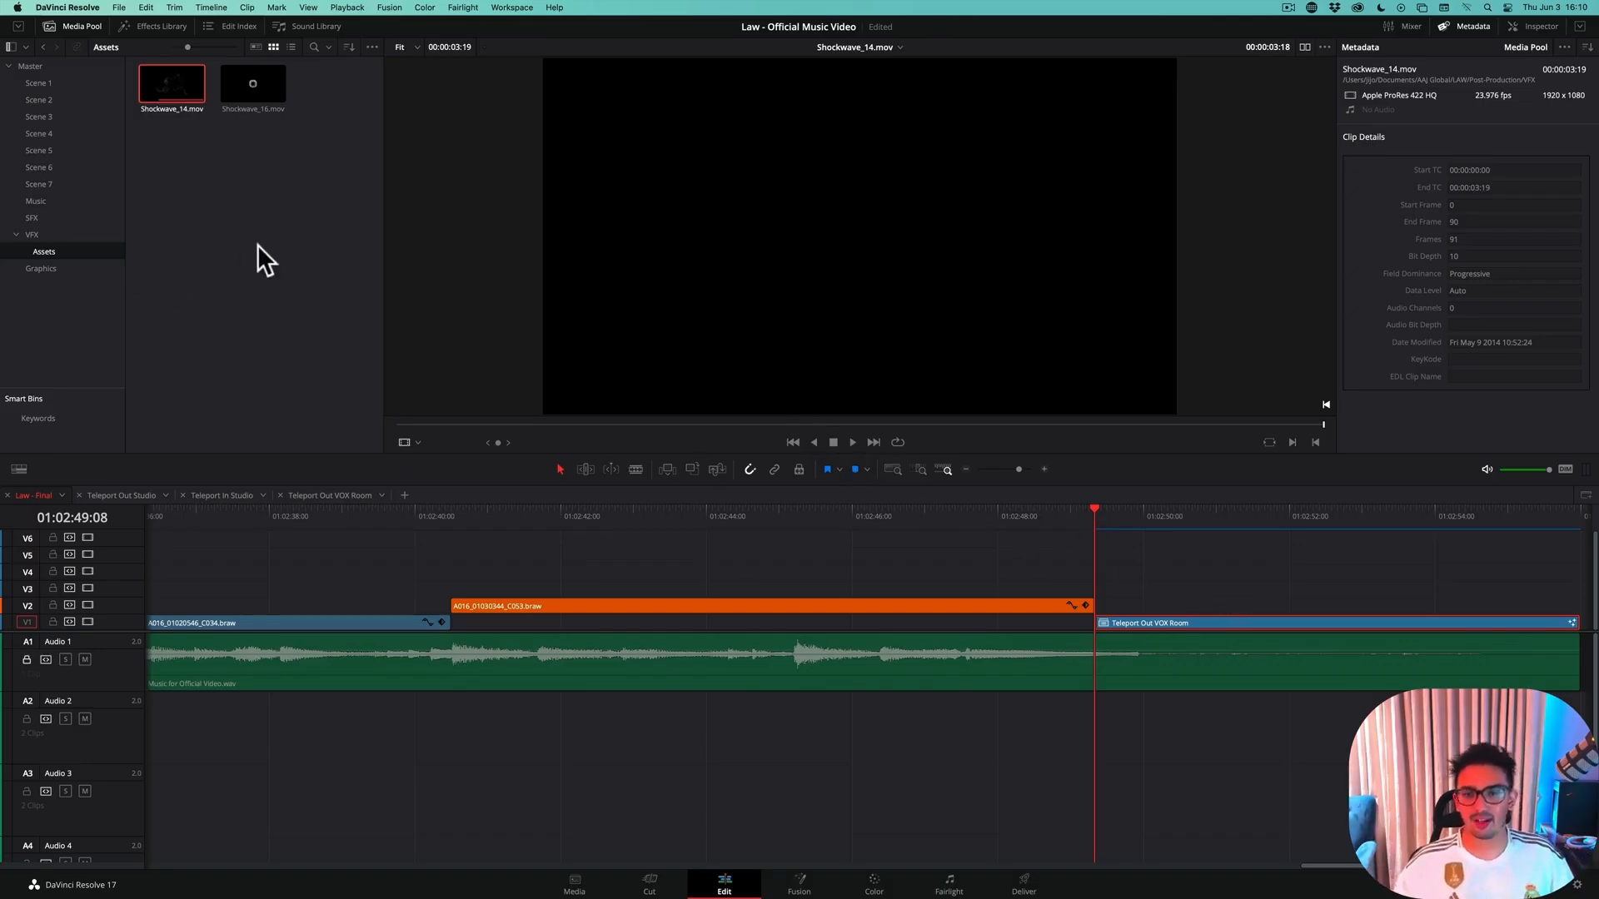
# Duplicate the later shockwave clip on track V4 to the playhead, above the start of the Teleport Out VOX Room clip
pyautogui.hotkey('alt', 'shift', 'z')
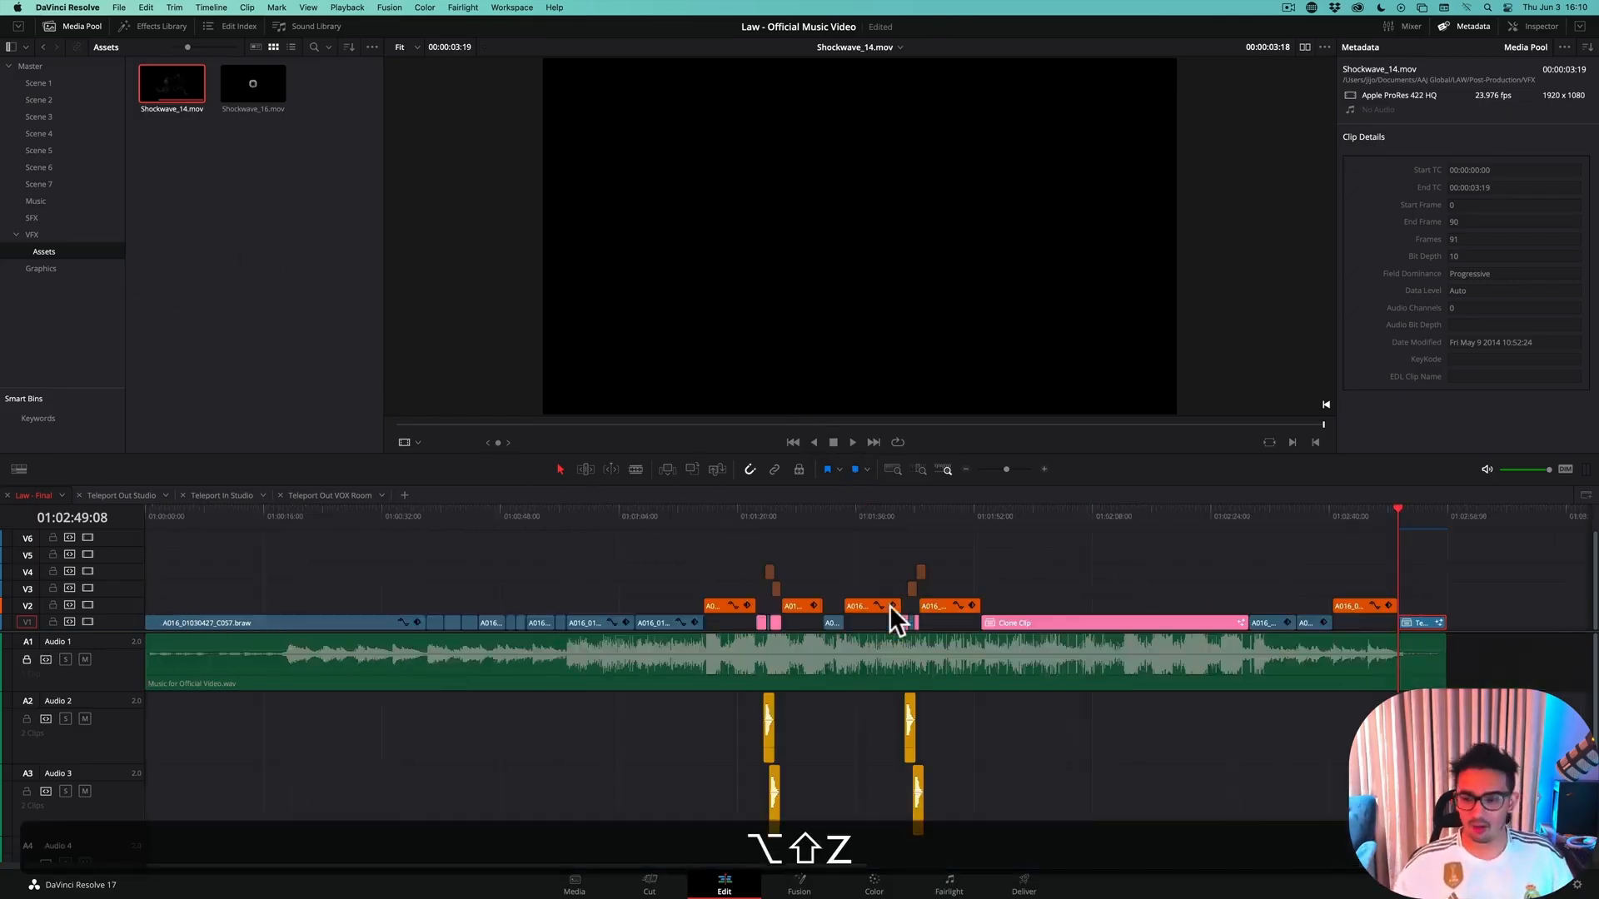
pyautogui.click(921, 568)
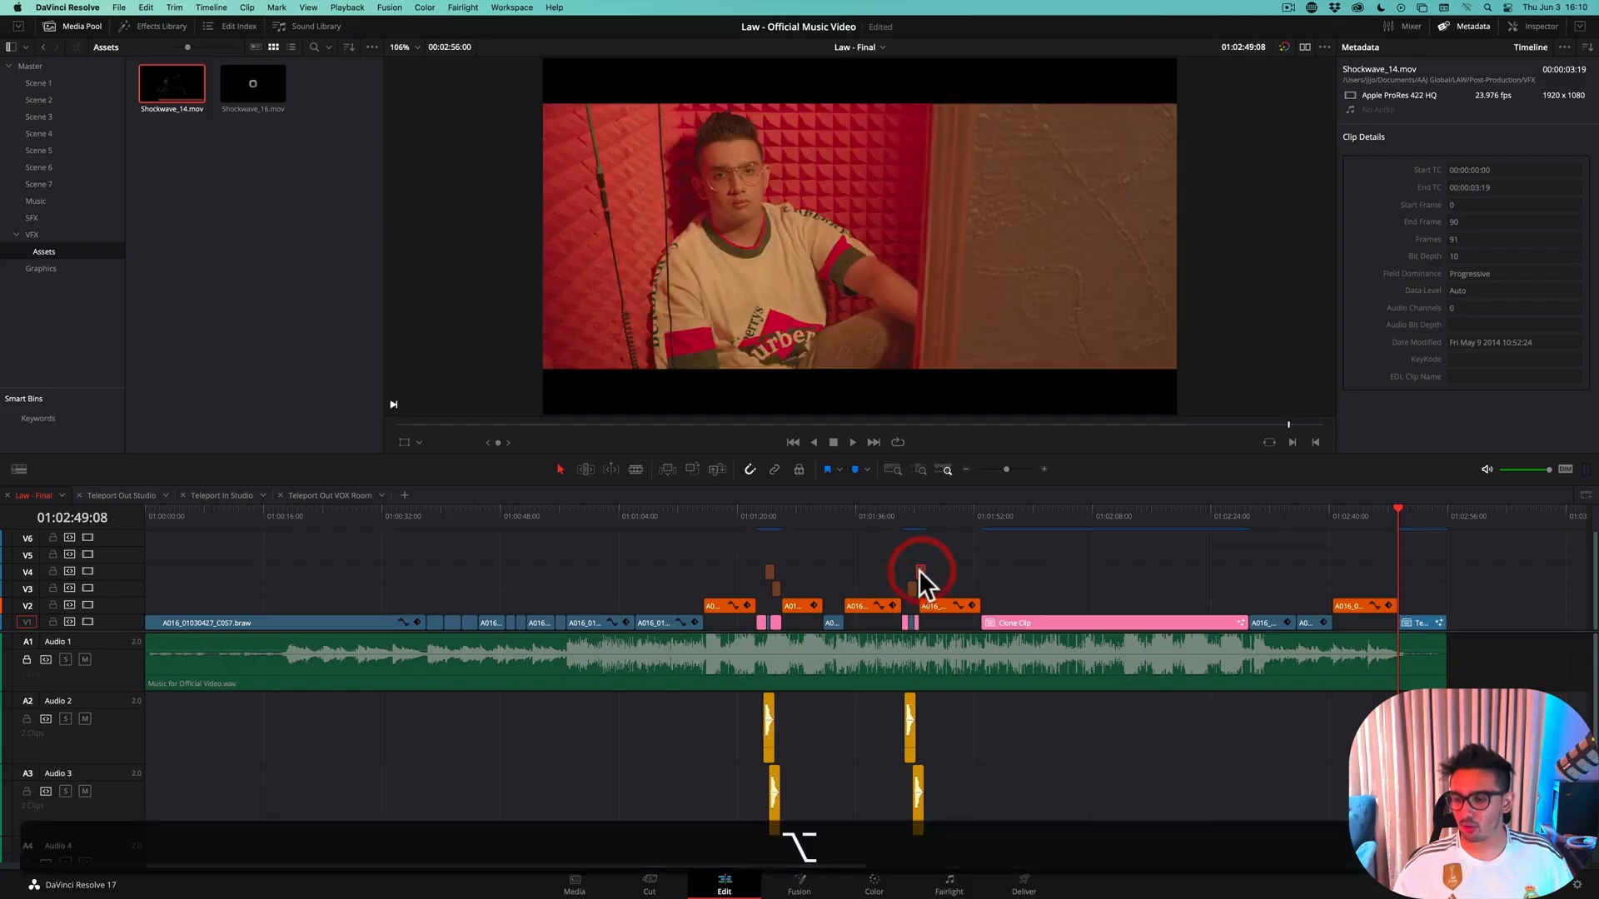
pyautogui.scroll(5, 917, 570)
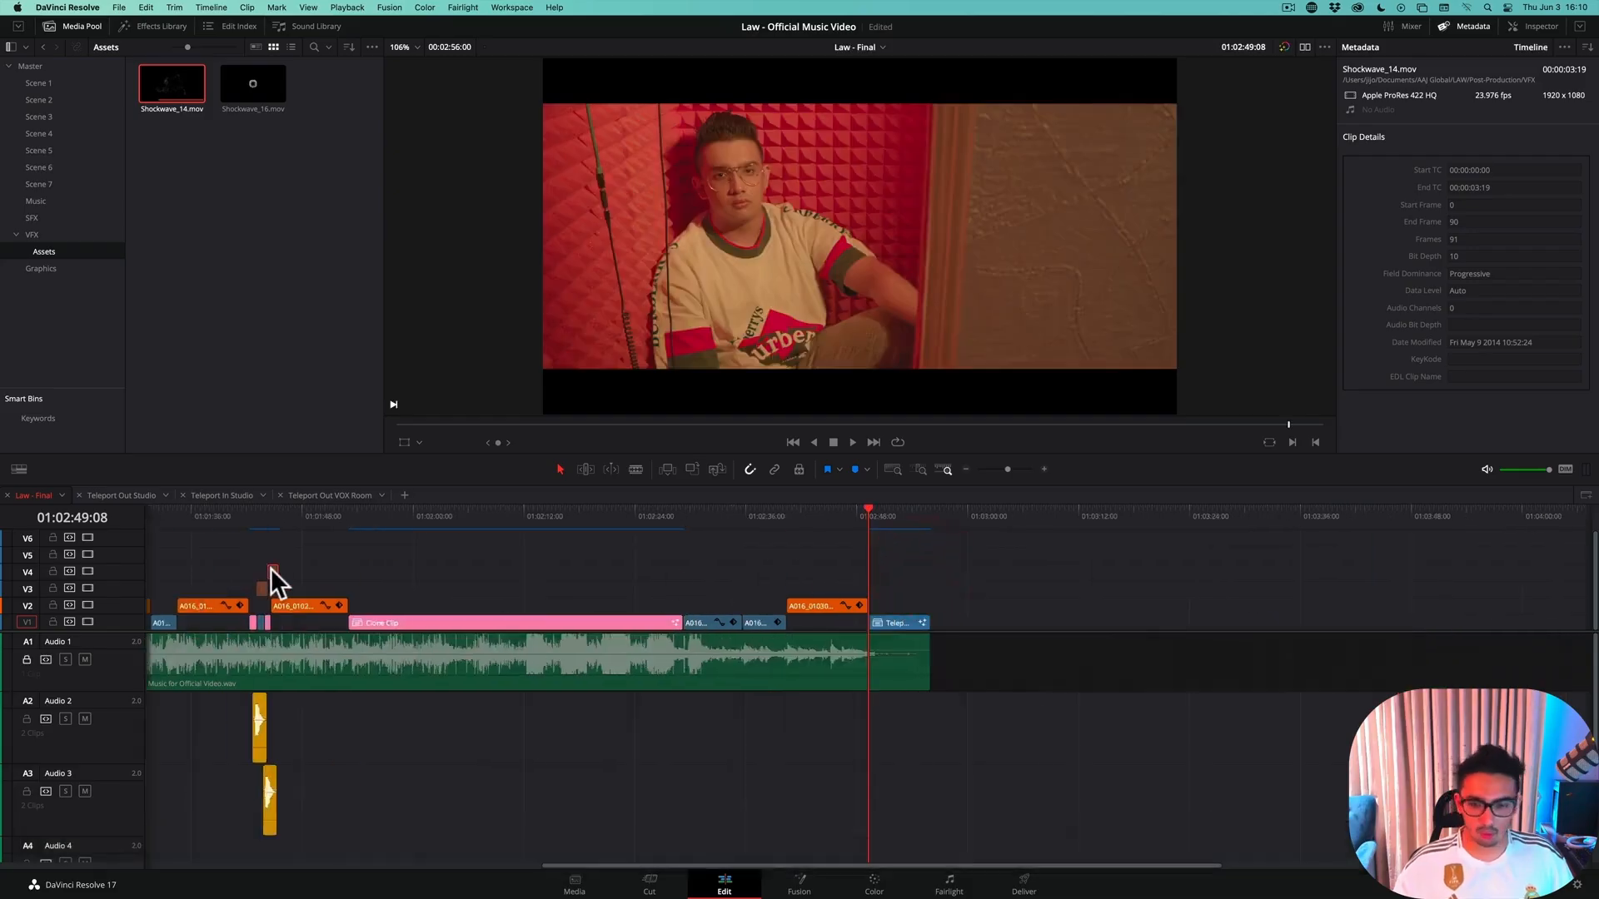
pyautogui.moveTo(427, 585); pyautogui.dragTo(871, 577)
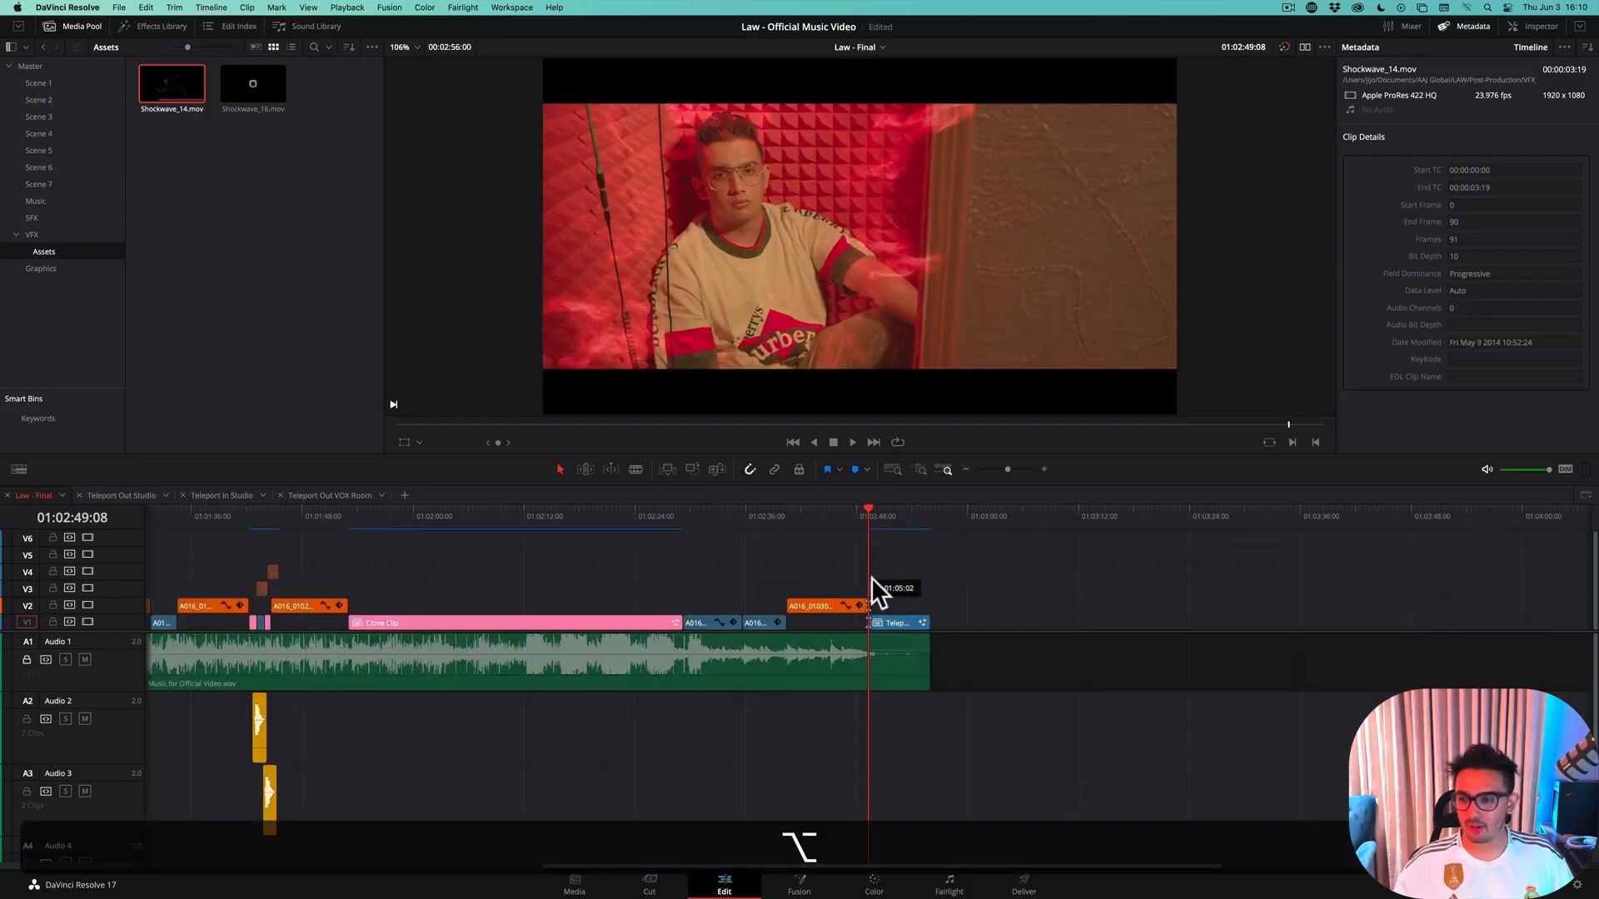
# Show the properties of the Shockwave_14.mov clip above Teleport Out VOX Room and set its composite mode to Normal
pyautogui.scroll(1, 873, 601)
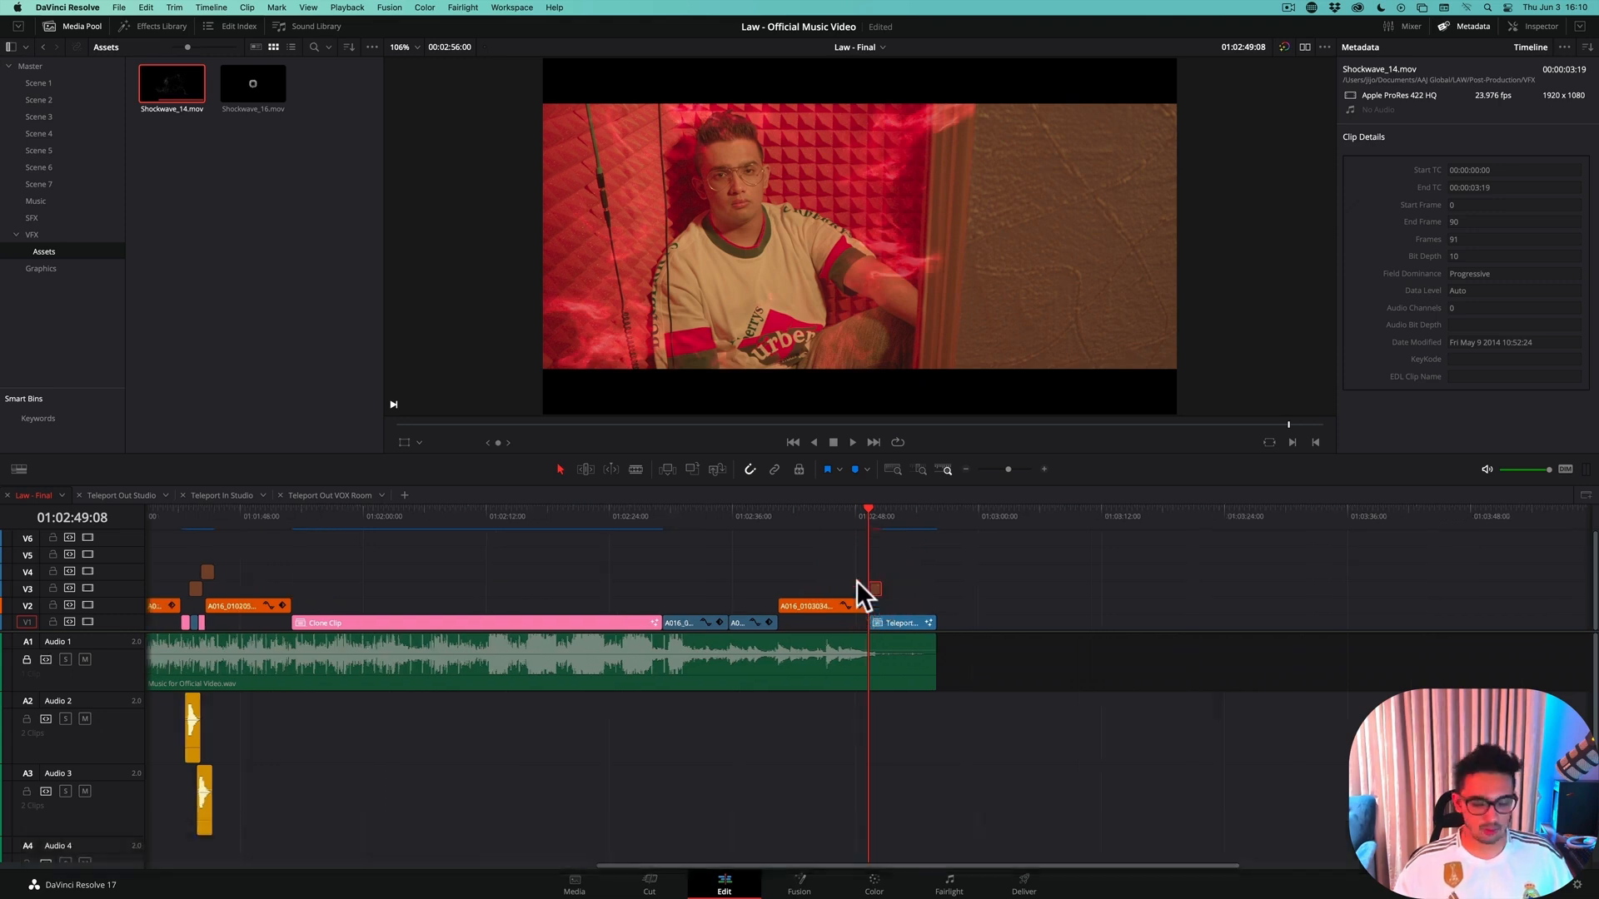
pyautogui.scroll(3, 856, 581)
pyautogui.scroll(4, 856, 582)
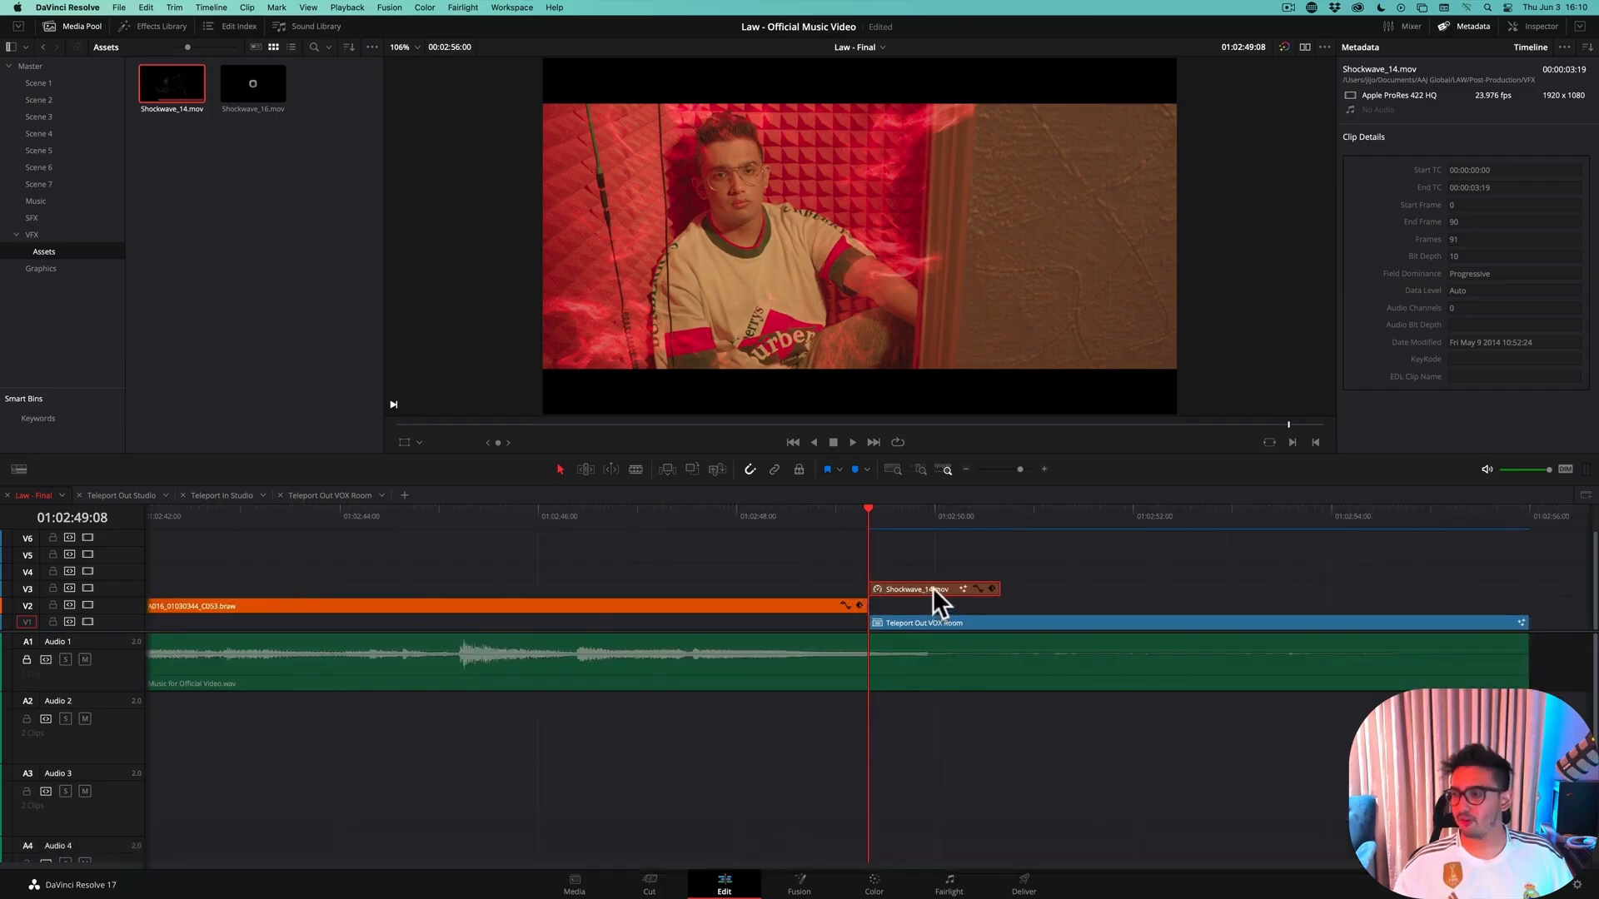
pyautogui.click(1538, 27)
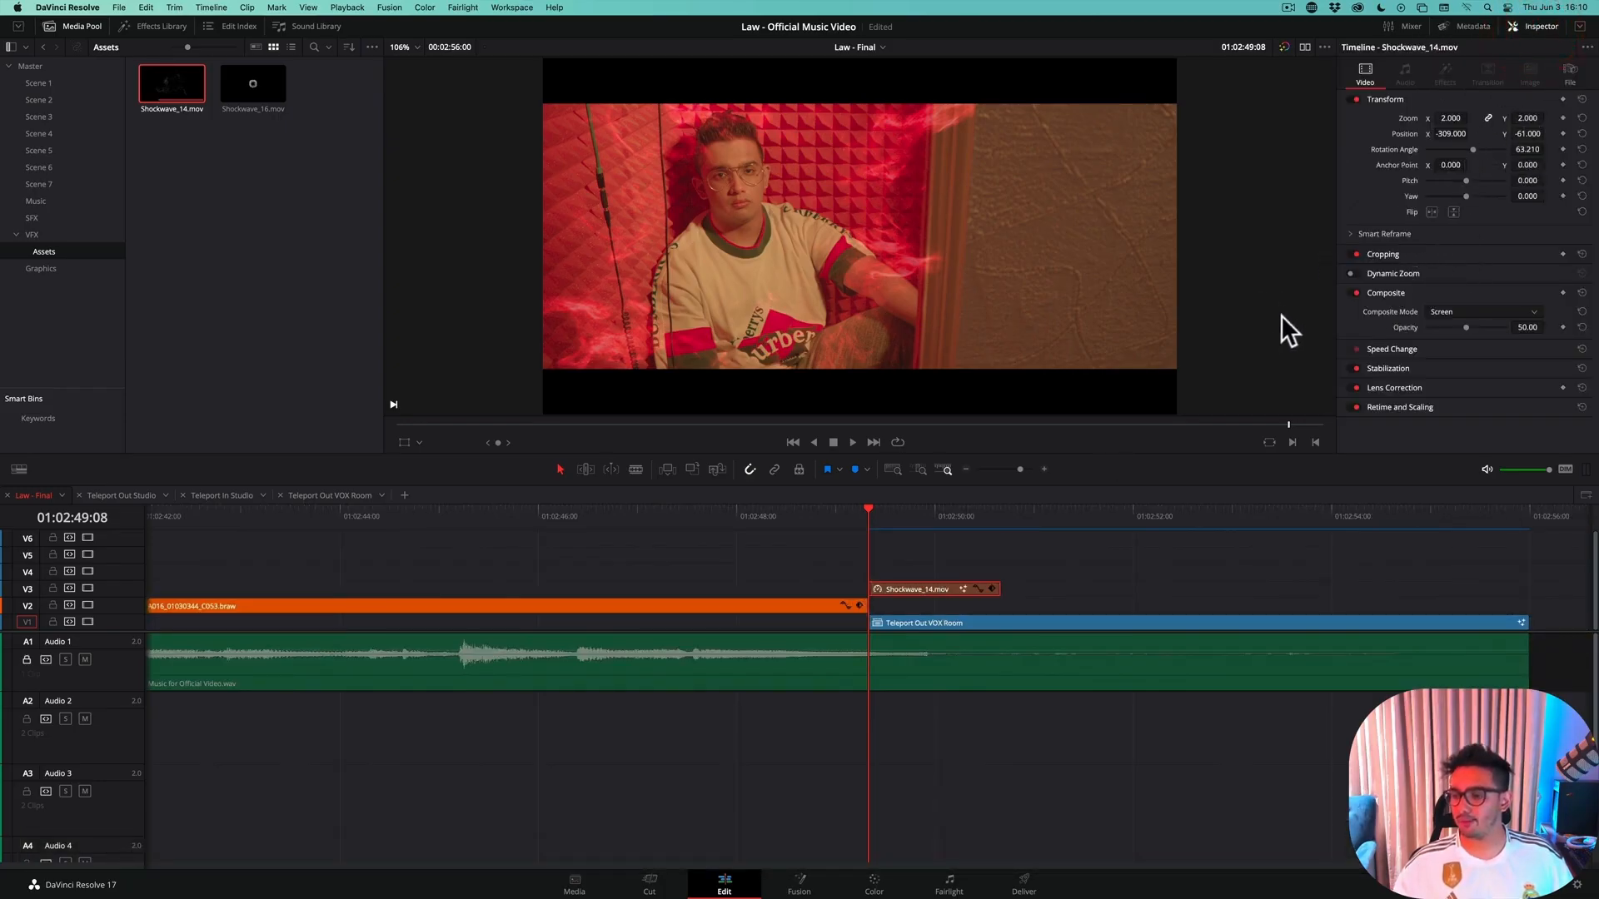
pyautogui.click(1445, 312)
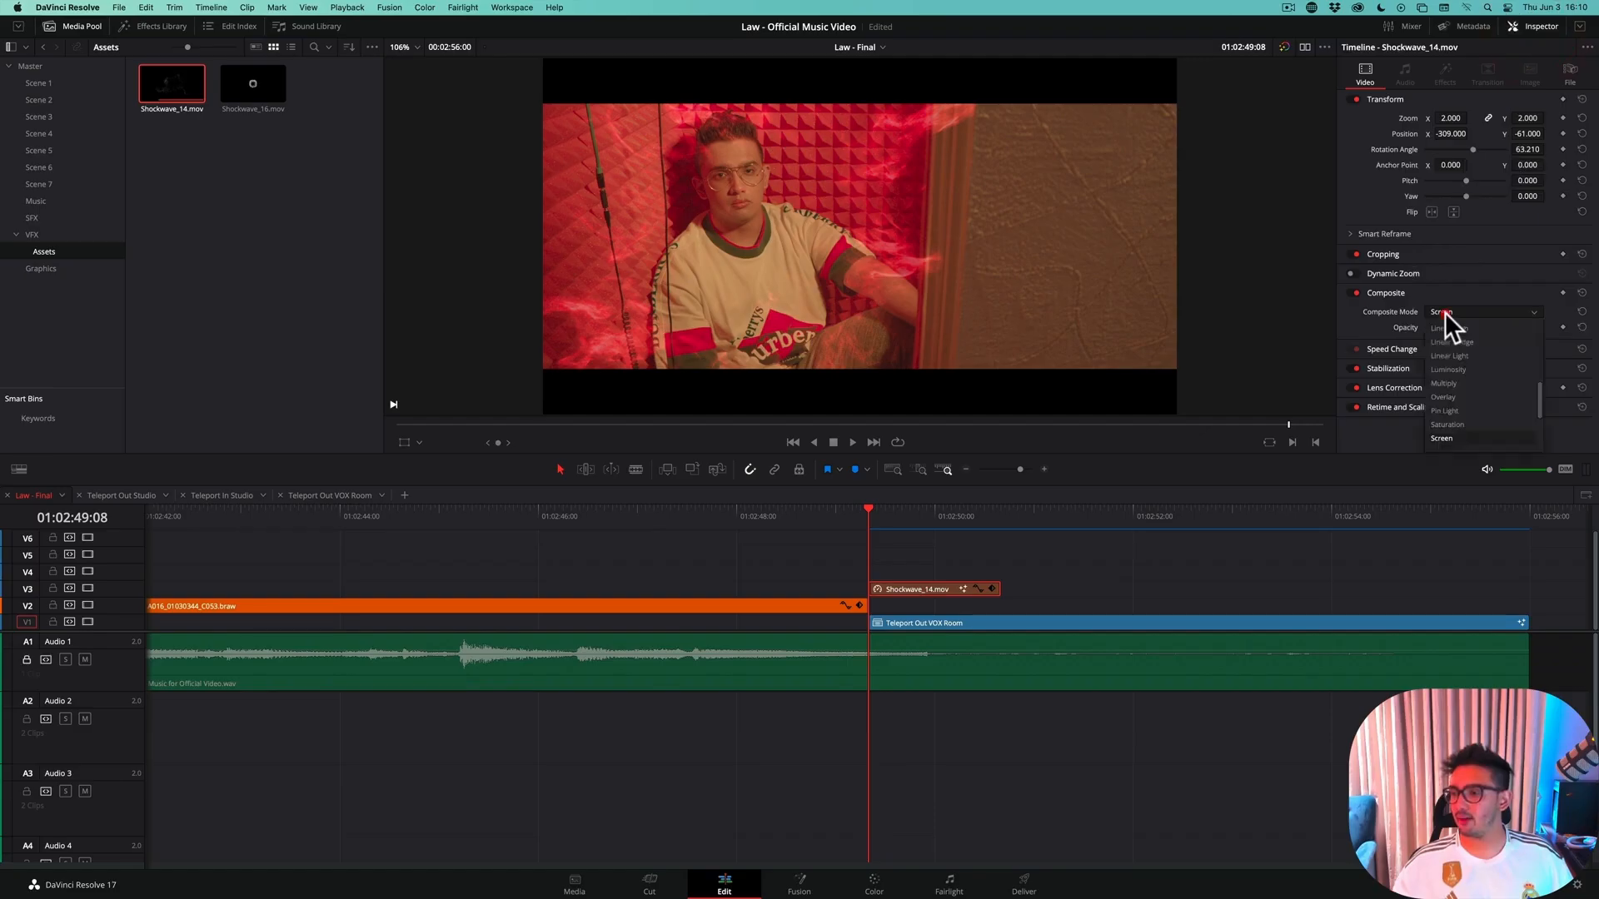
pyautogui.scroll(5, 1466, 332)
pyautogui.click(1462, 328)
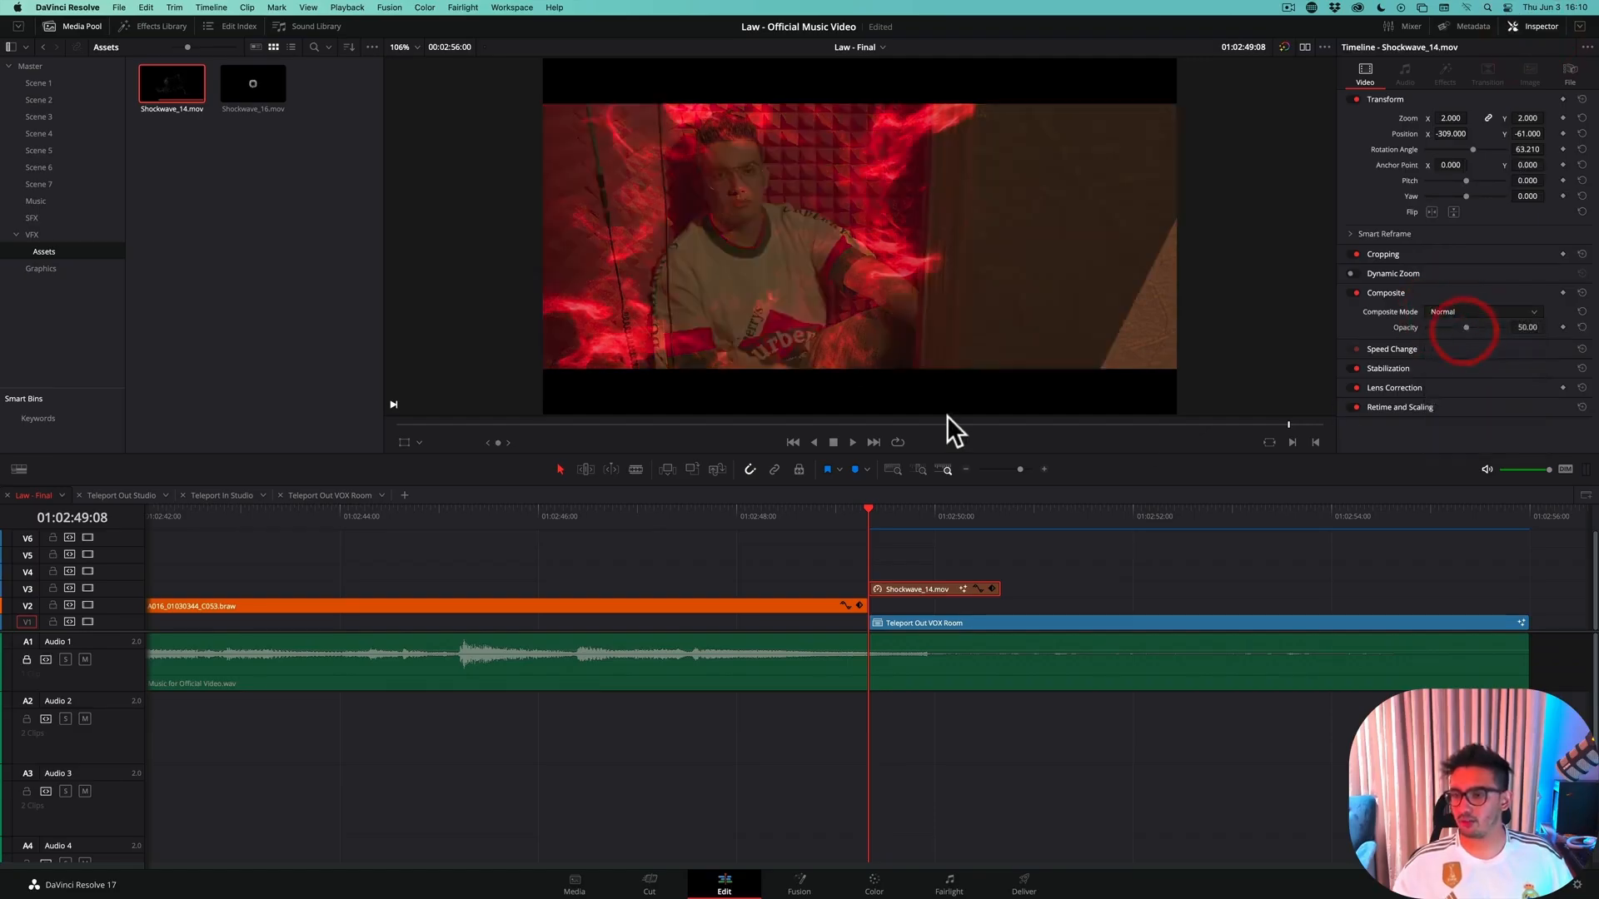
# Raise the shockwave clip's opacity to 100 and reset all of its transform settings
pyautogui.moveTo(879, 513)
pyautogui.mouseDown()
pyautogui.moveTo(826, 515)
pyautogui.moveTo(926, 514)
pyautogui.moveTo(902, 520)
pyautogui.mouseUp()
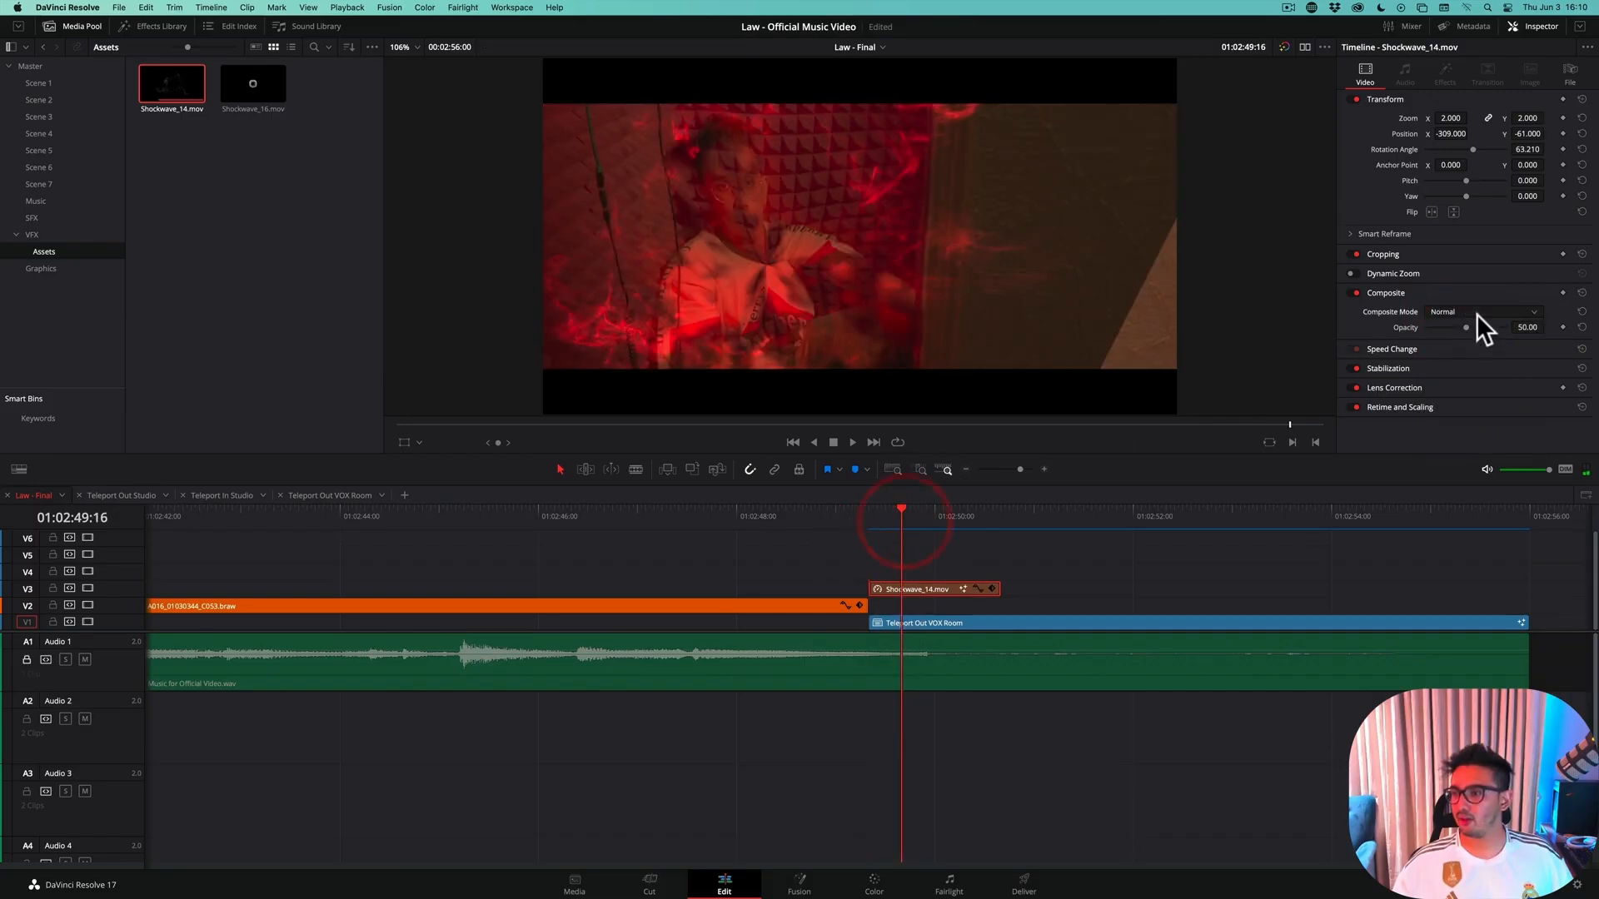
pyautogui.moveTo(1467, 327); pyautogui.dragTo(1590, 335)
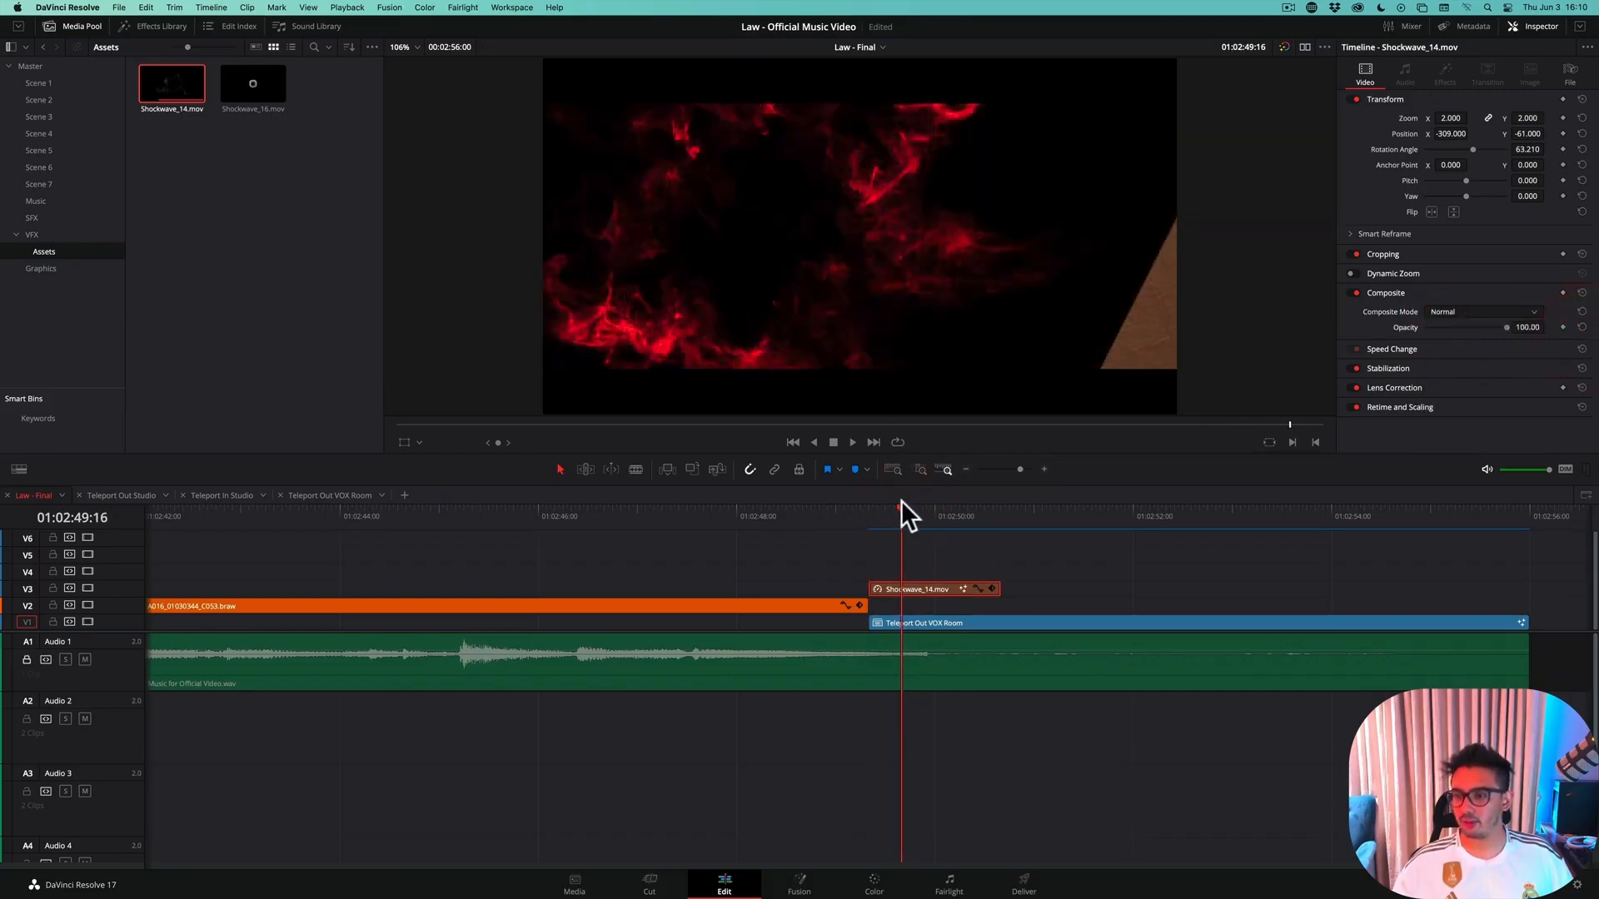
pyautogui.click(1581, 99)
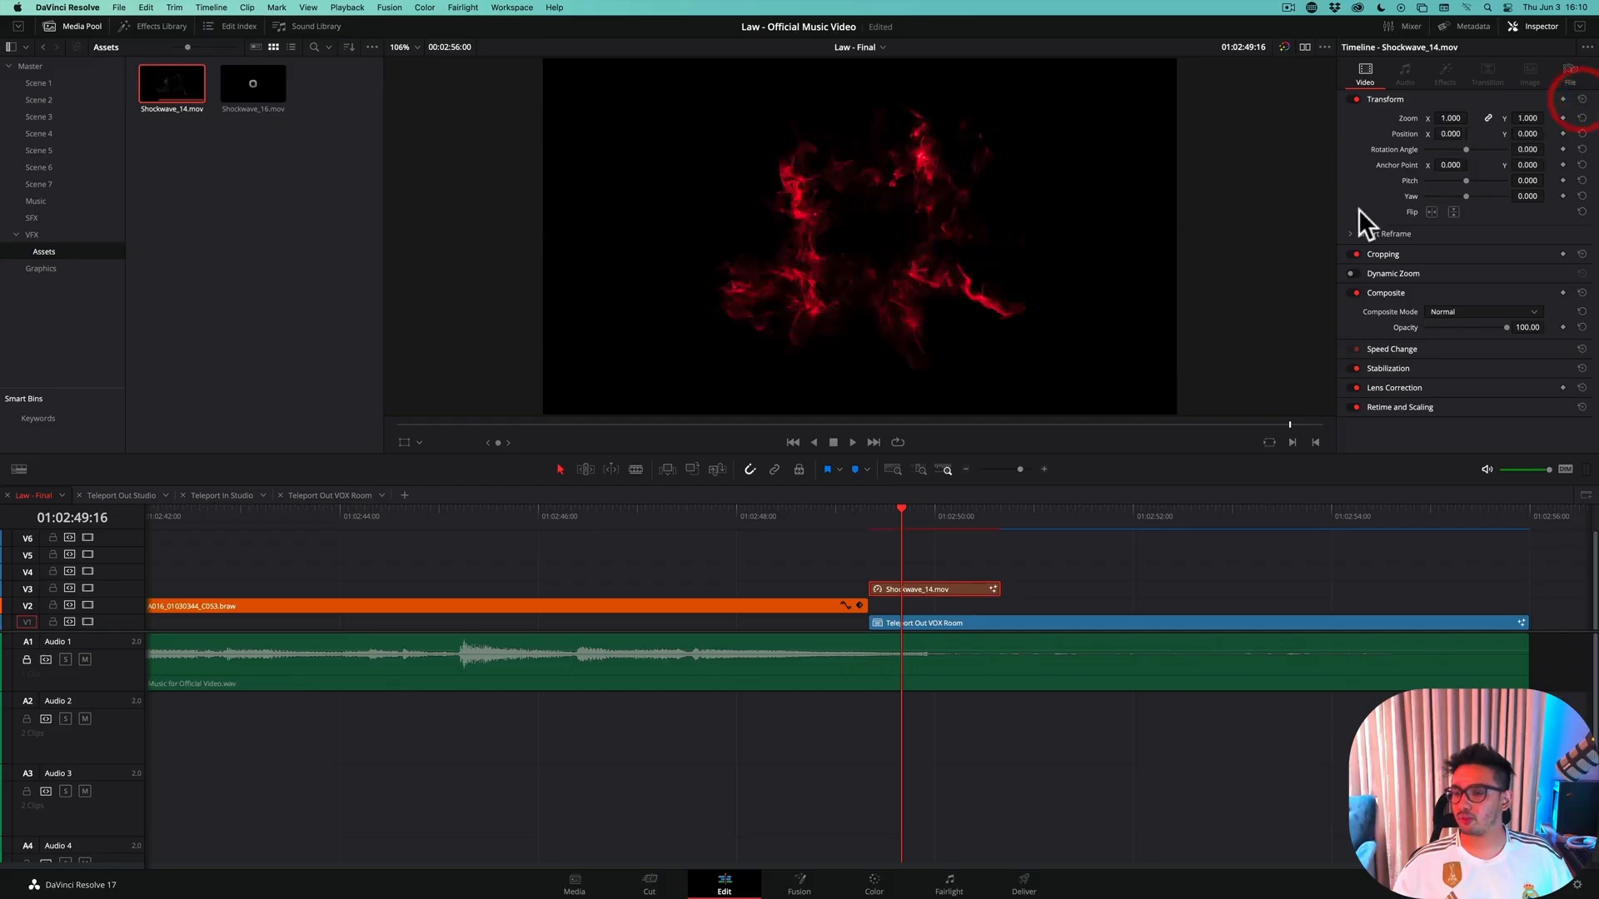
# Scrub through the opening frames of the shockwave clip to examine its unscaled motion at full opacity
pyautogui.moveTo(871, 518)
pyautogui.mouseDown()
pyautogui.moveTo(856, 520)
pyautogui.moveTo(893, 520)
pyautogui.moveTo(839, 528)
pyautogui.moveTo(871, 528)
pyautogui.mouseUp()
pyautogui.click(894, 515)
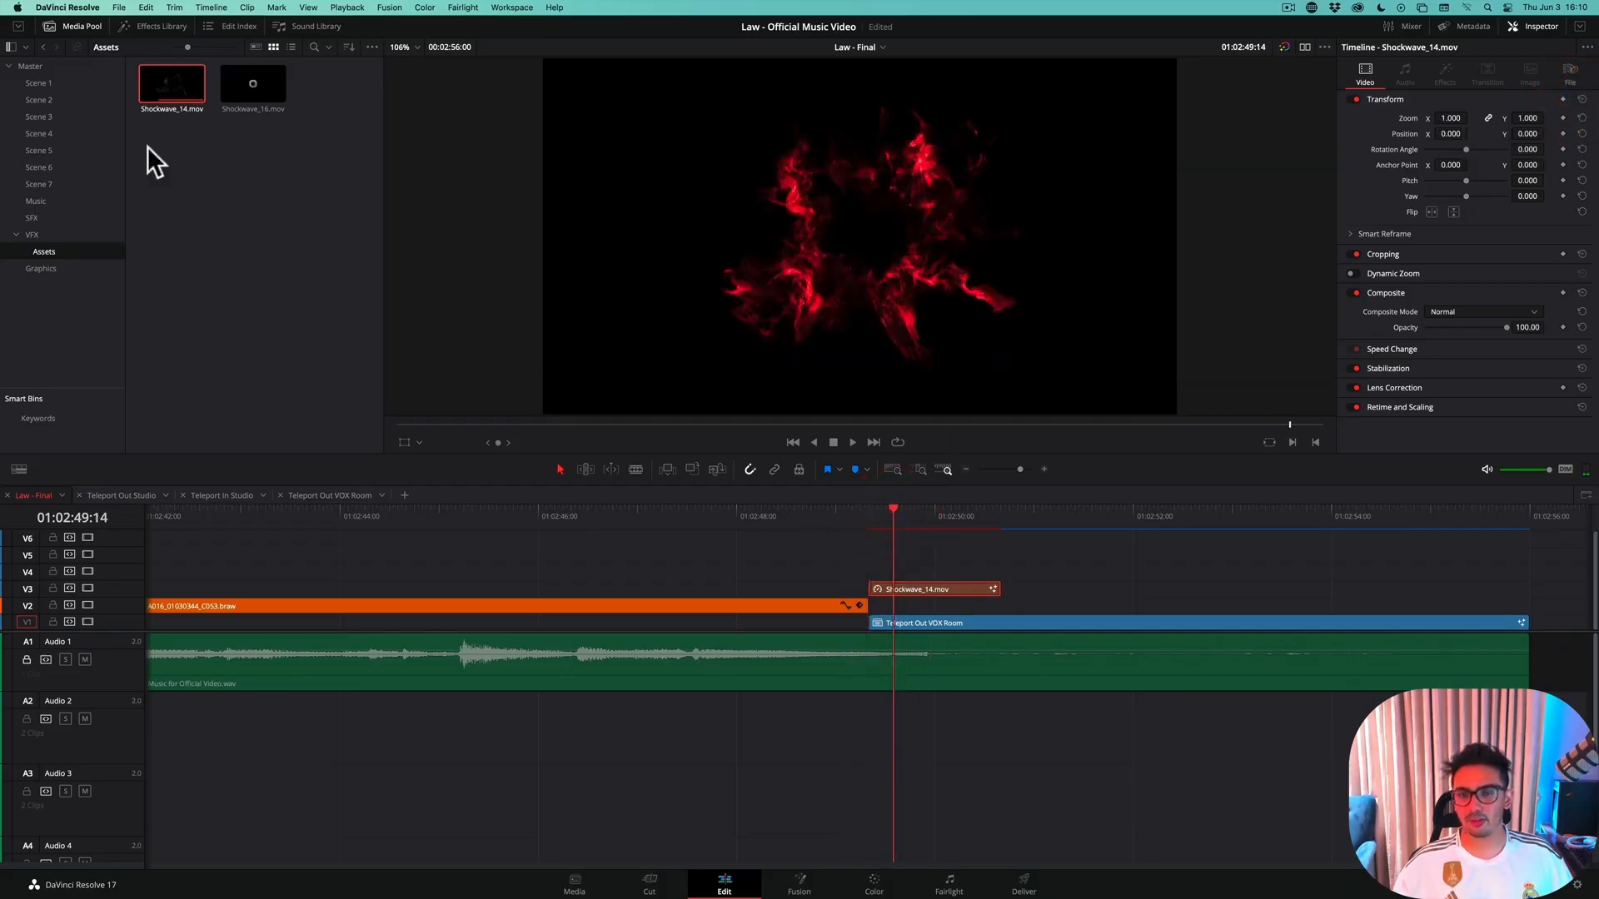
pyautogui.click(888, 510)
pyautogui.moveTo(888, 510)
pyautogui.mouseDown()
pyautogui.moveTo(857, 515)
pyautogui.moveTo(897, 518)
pyautogui.moveTo(873, 522)
pyautogui.mouseUp()
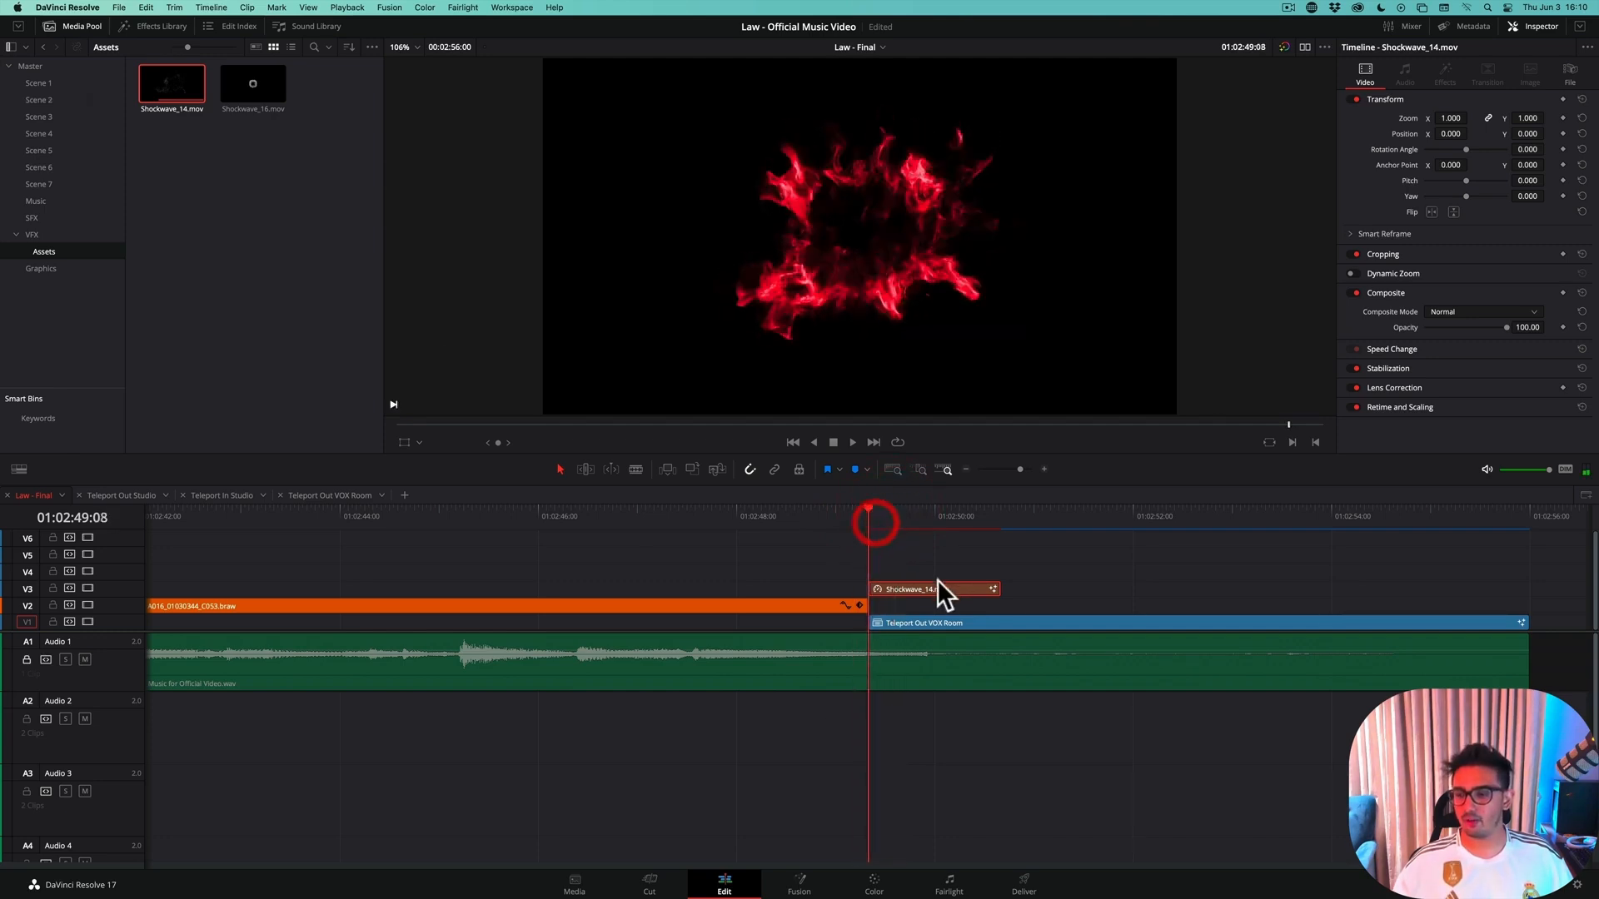
pyautogui.click(898, 520)
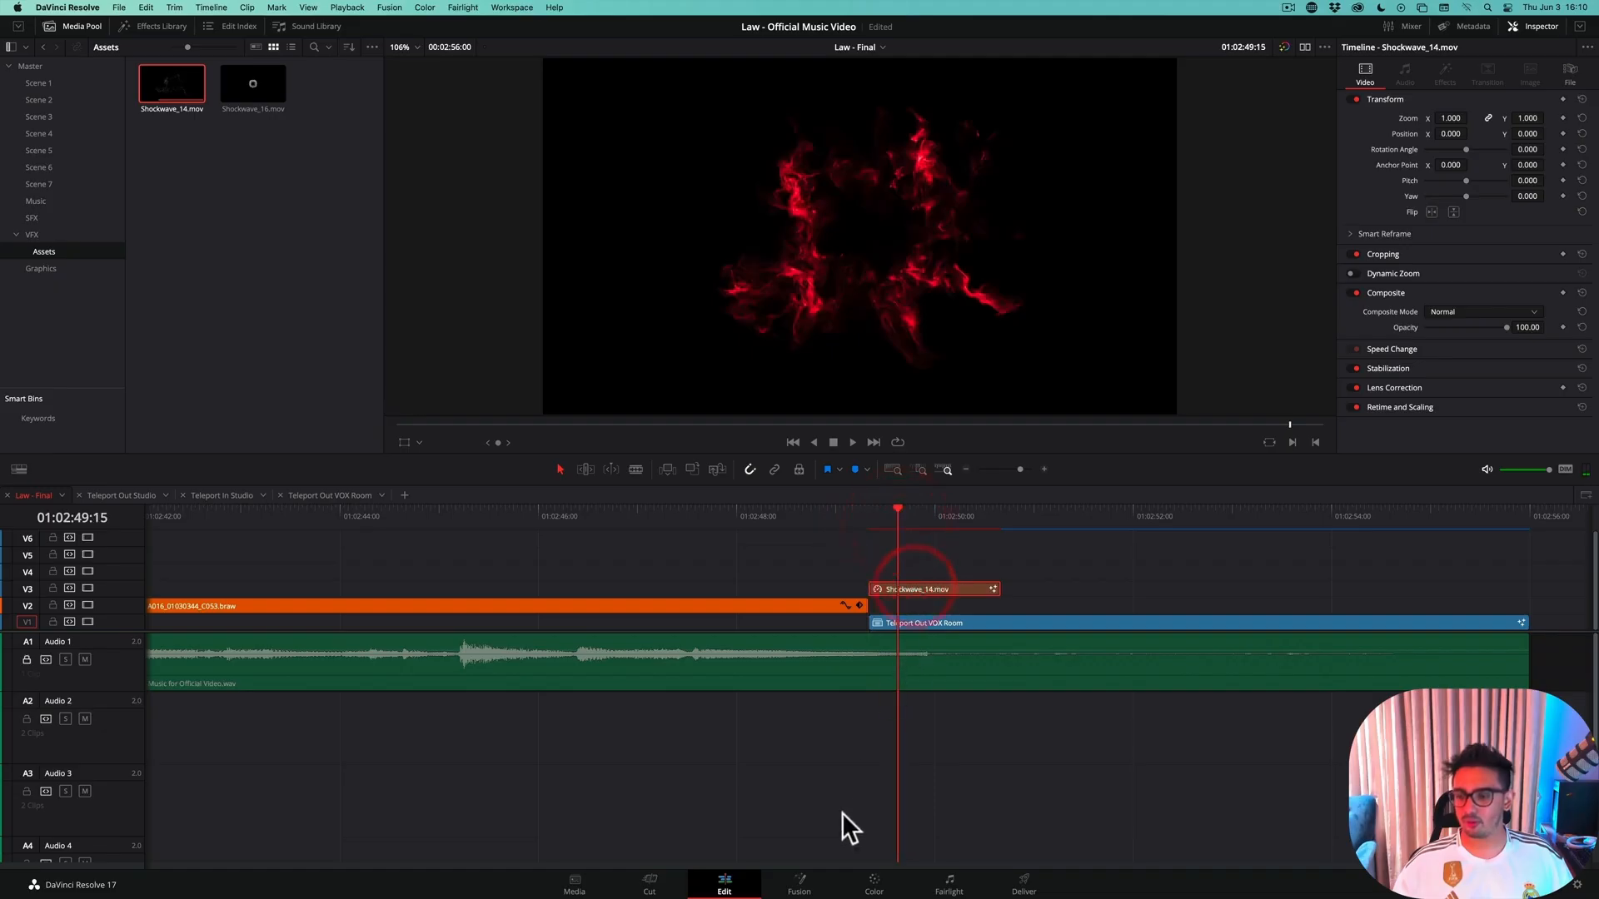
# Open the shockwave clip on the Fusion page and arrange MediaIn1 above ColorCorrector1 in the node graph
pyautogui.click(801, 884)
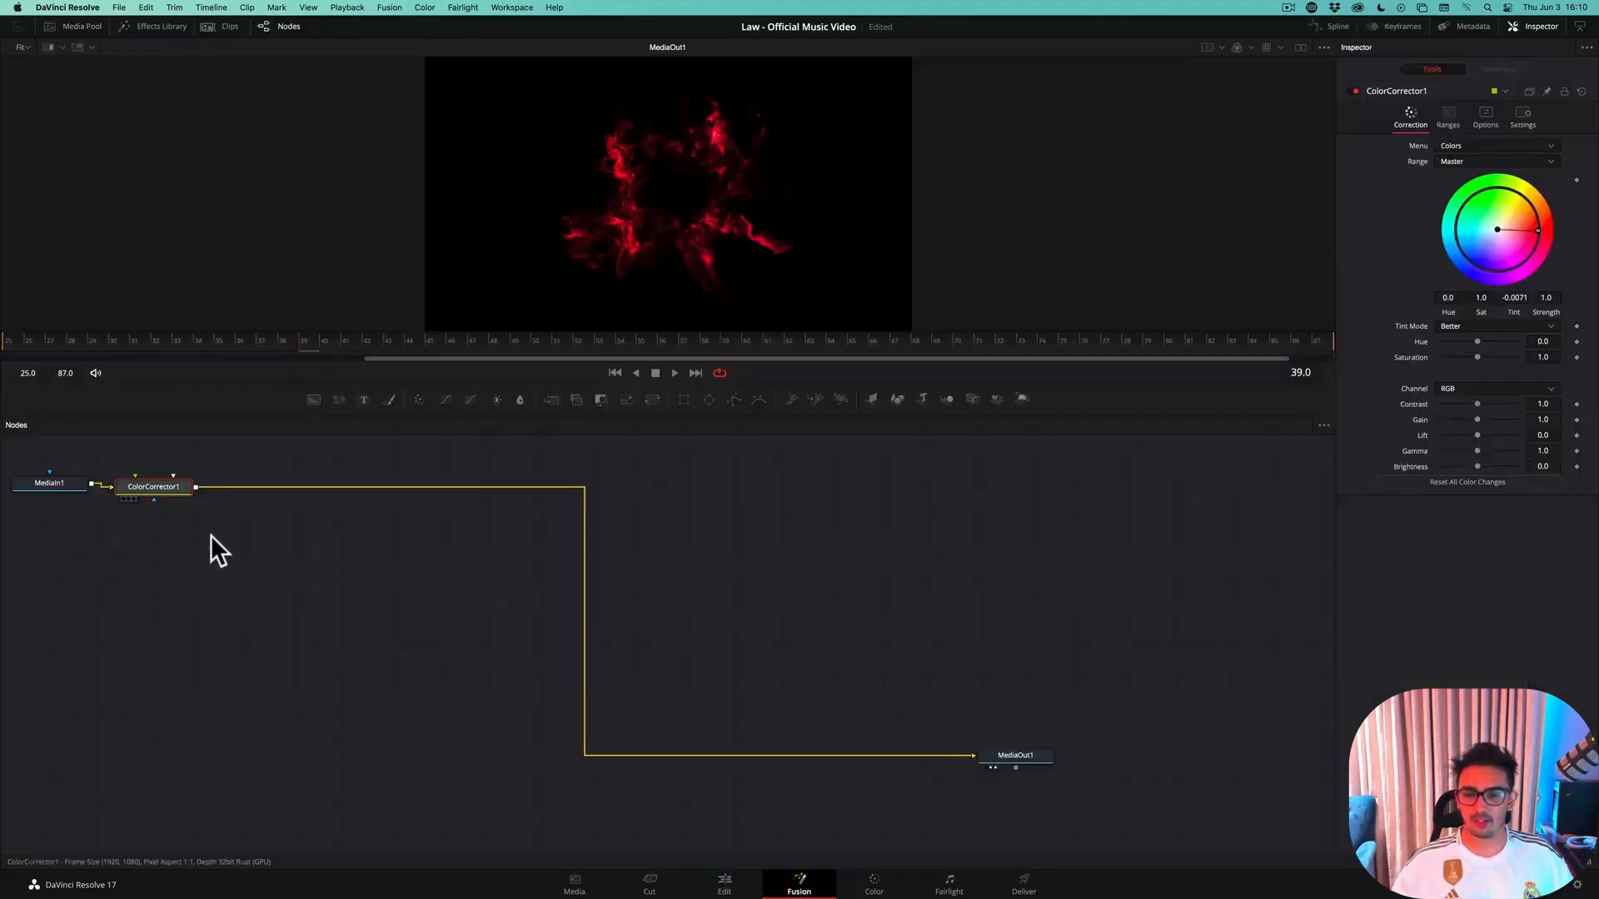
pyautogui.moveTo(162, 488); pyautogui.dragTo(260, 589)
pyautogui.moveTo(41, 488); pyautogui.dragTo(251, 488)
pyautogui.moveTo(270, 587); pyautogui.dragTo(302, 594)
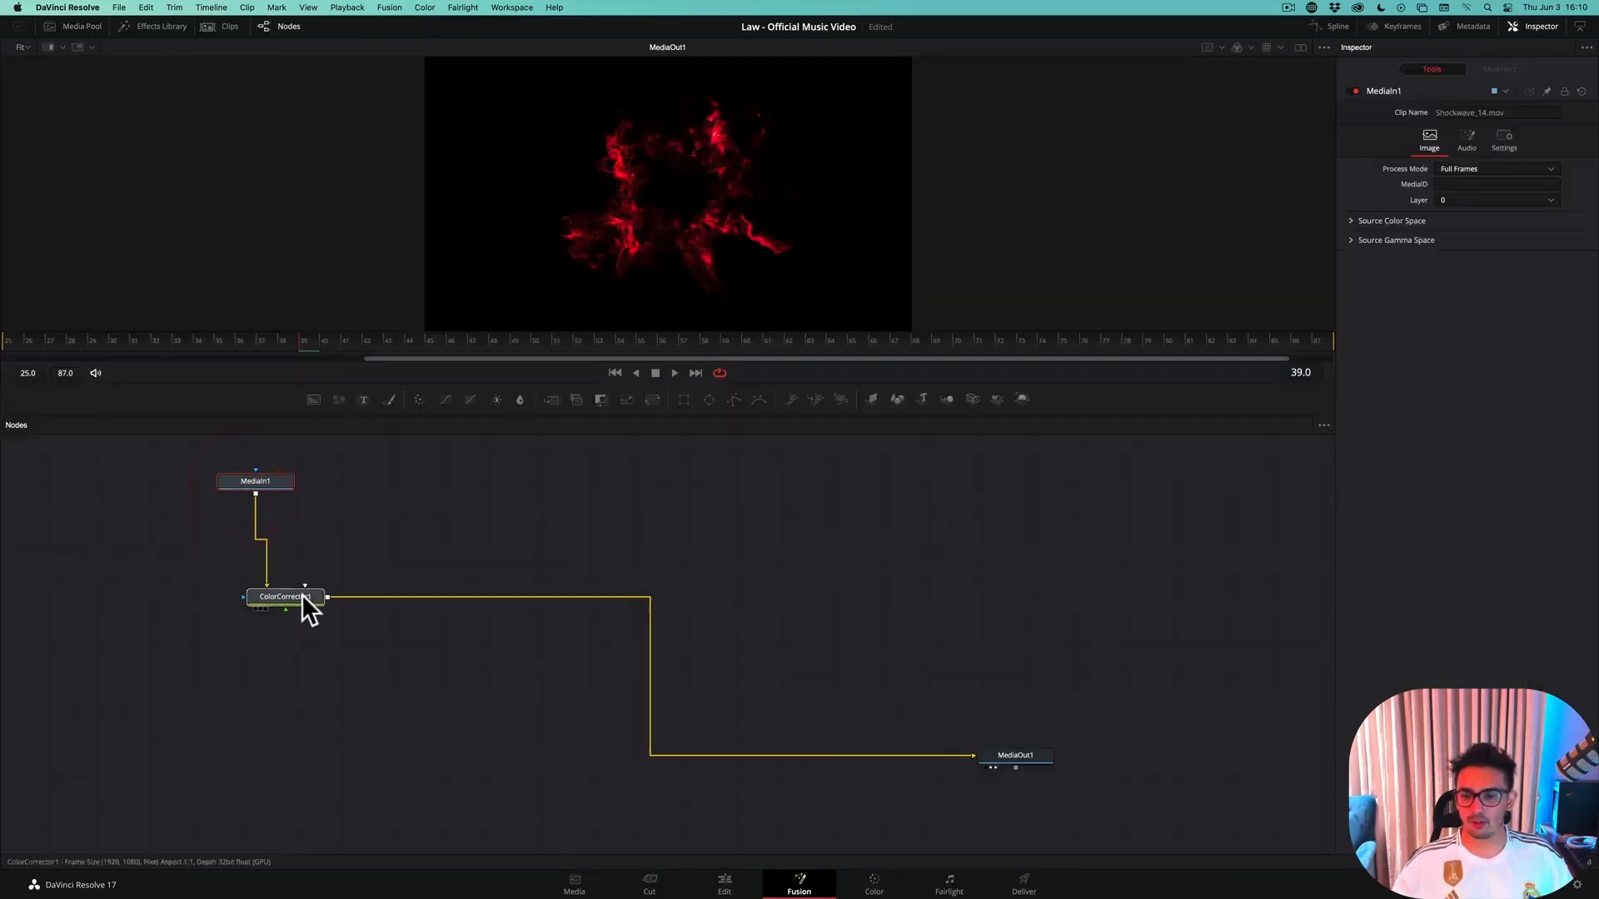
# Reduce the red tint strength of ColorCorrector1 to about 0.76 and shift the node away from MediaIn1
pyautogui.click(302, 595)
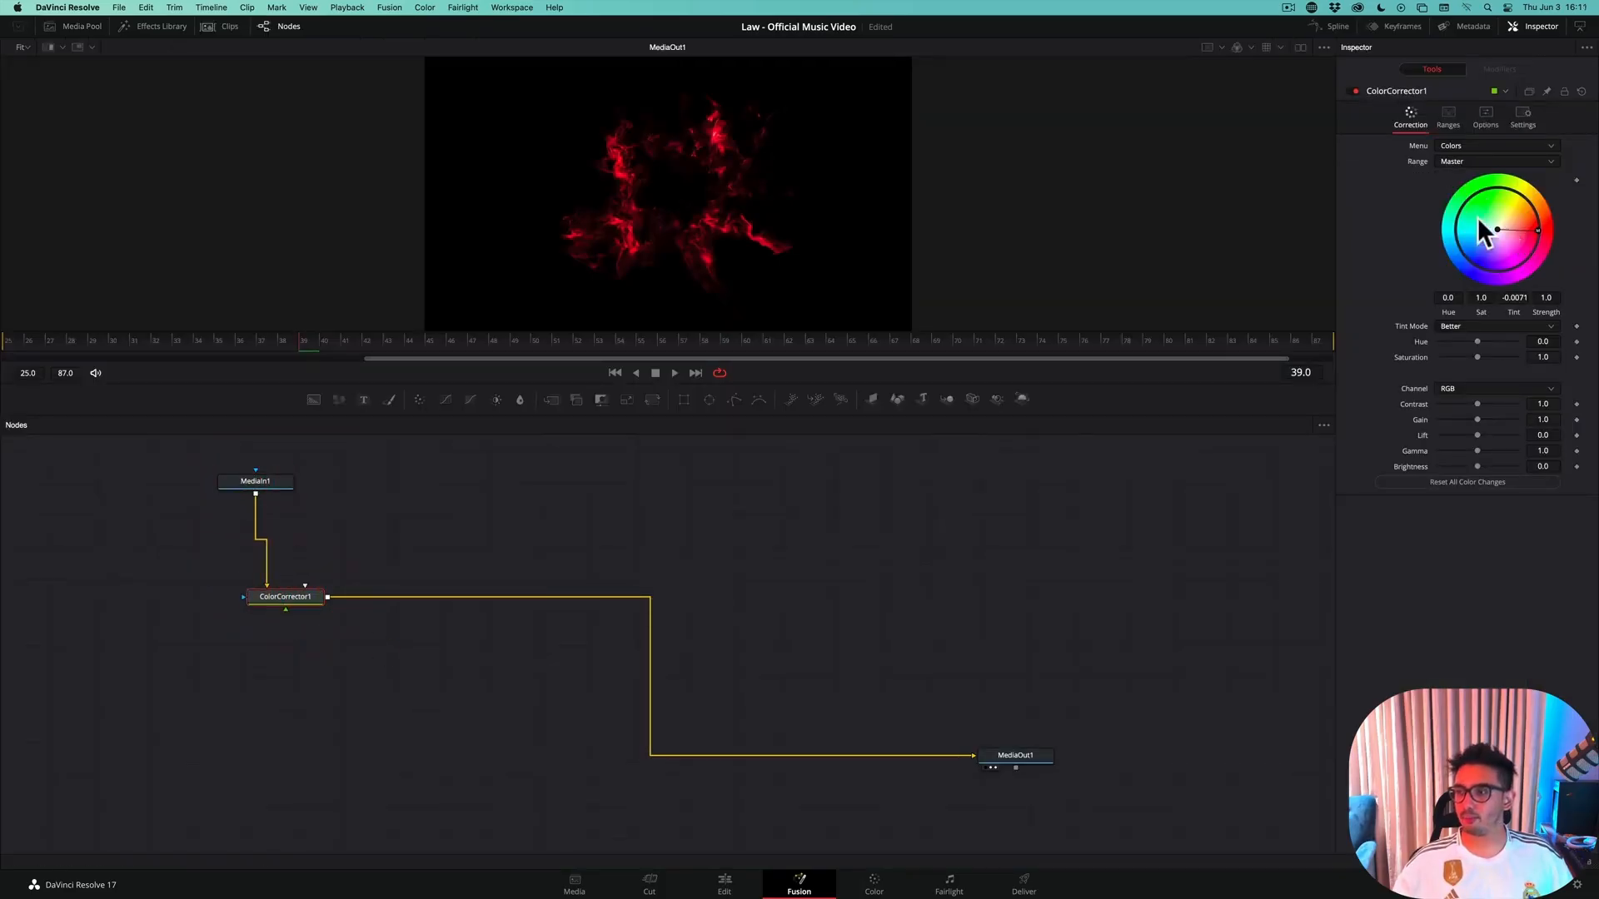
pyautogui.moveTo(1535, 226)
pyautogui.mouseDown()
pyautogui.moveTo(1496, 227)
pyautogui.moveTo(1533, 227)
pyautogui.mouseUp()
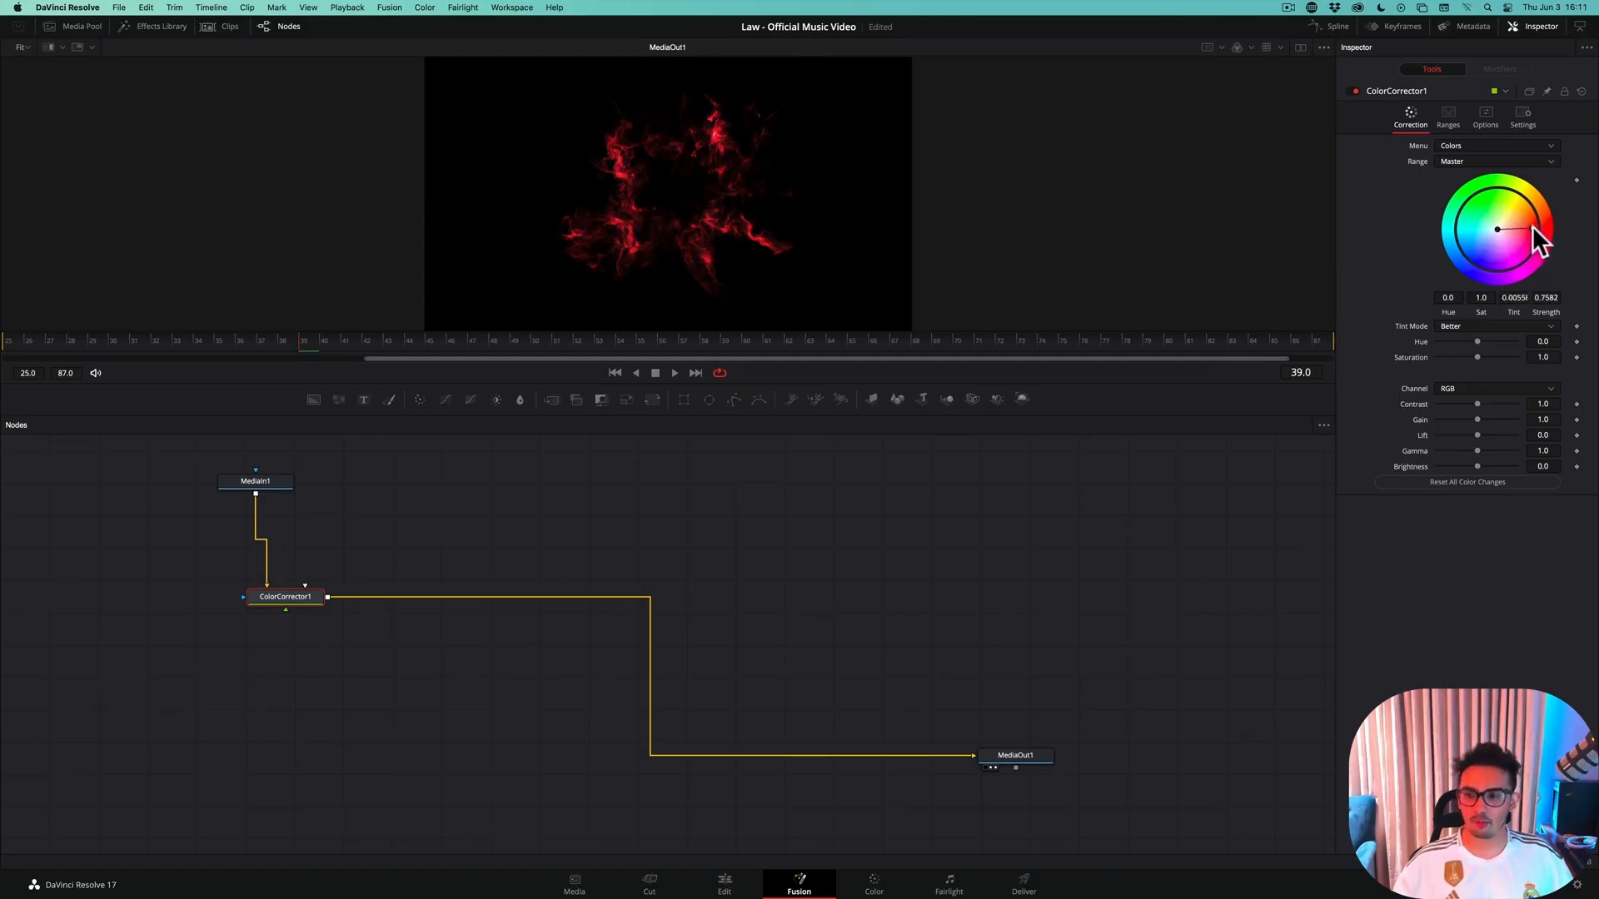
pyautogui.moveTo(306, 597); pyautogui.dragTo(369, 584)
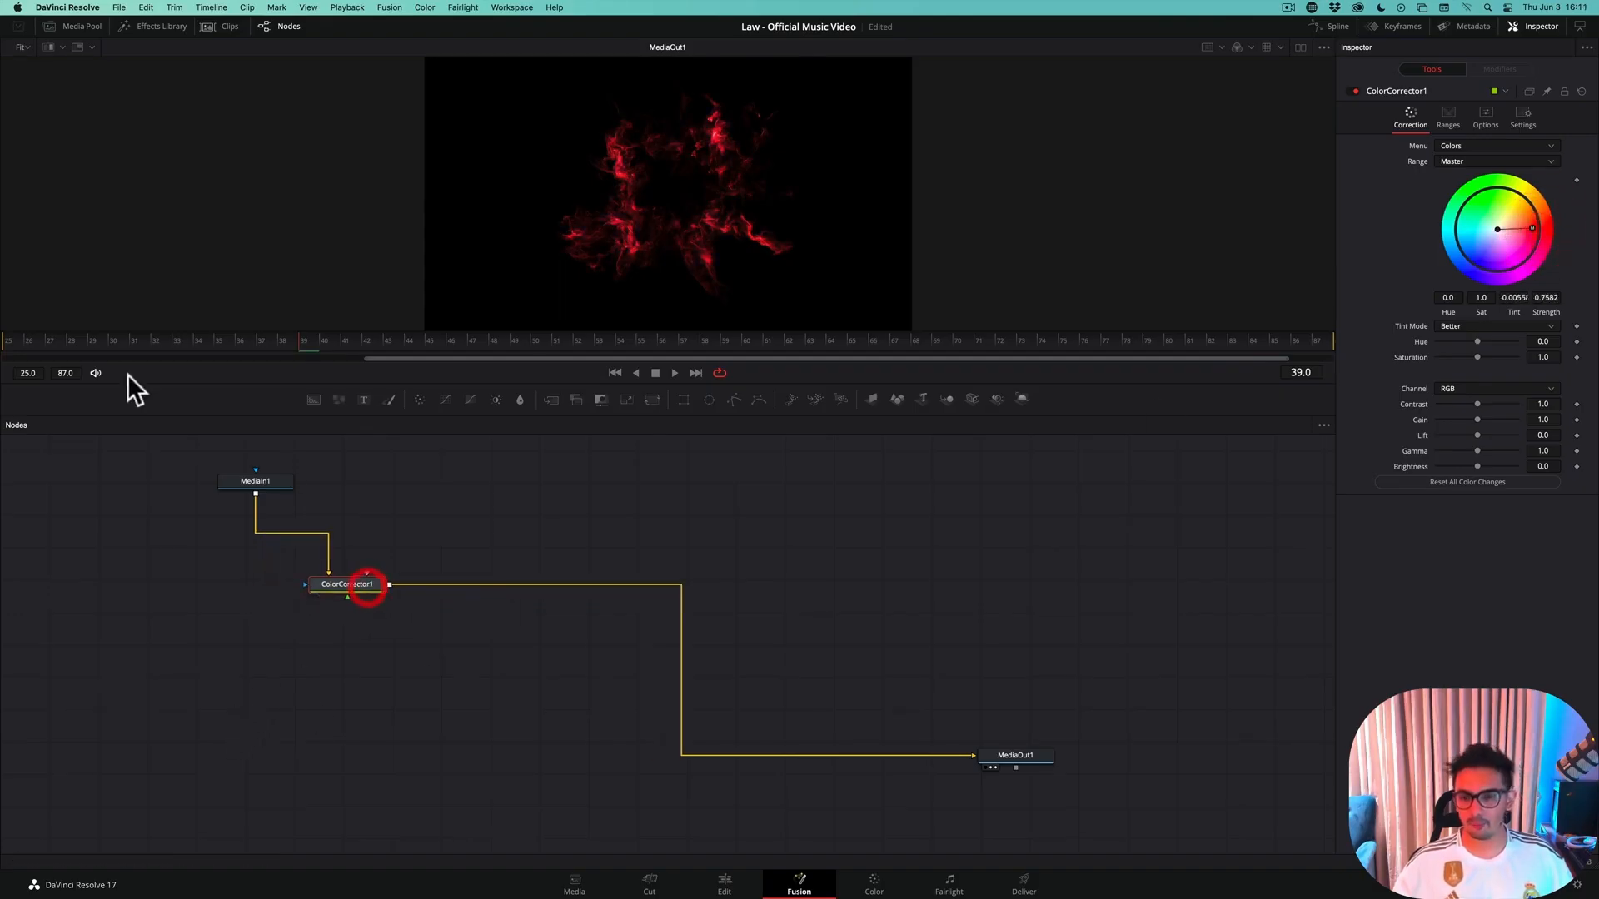
# Return to the Edit page and lower the shockwave clip's opacity to about 58
pyautogui.click(724, 884)
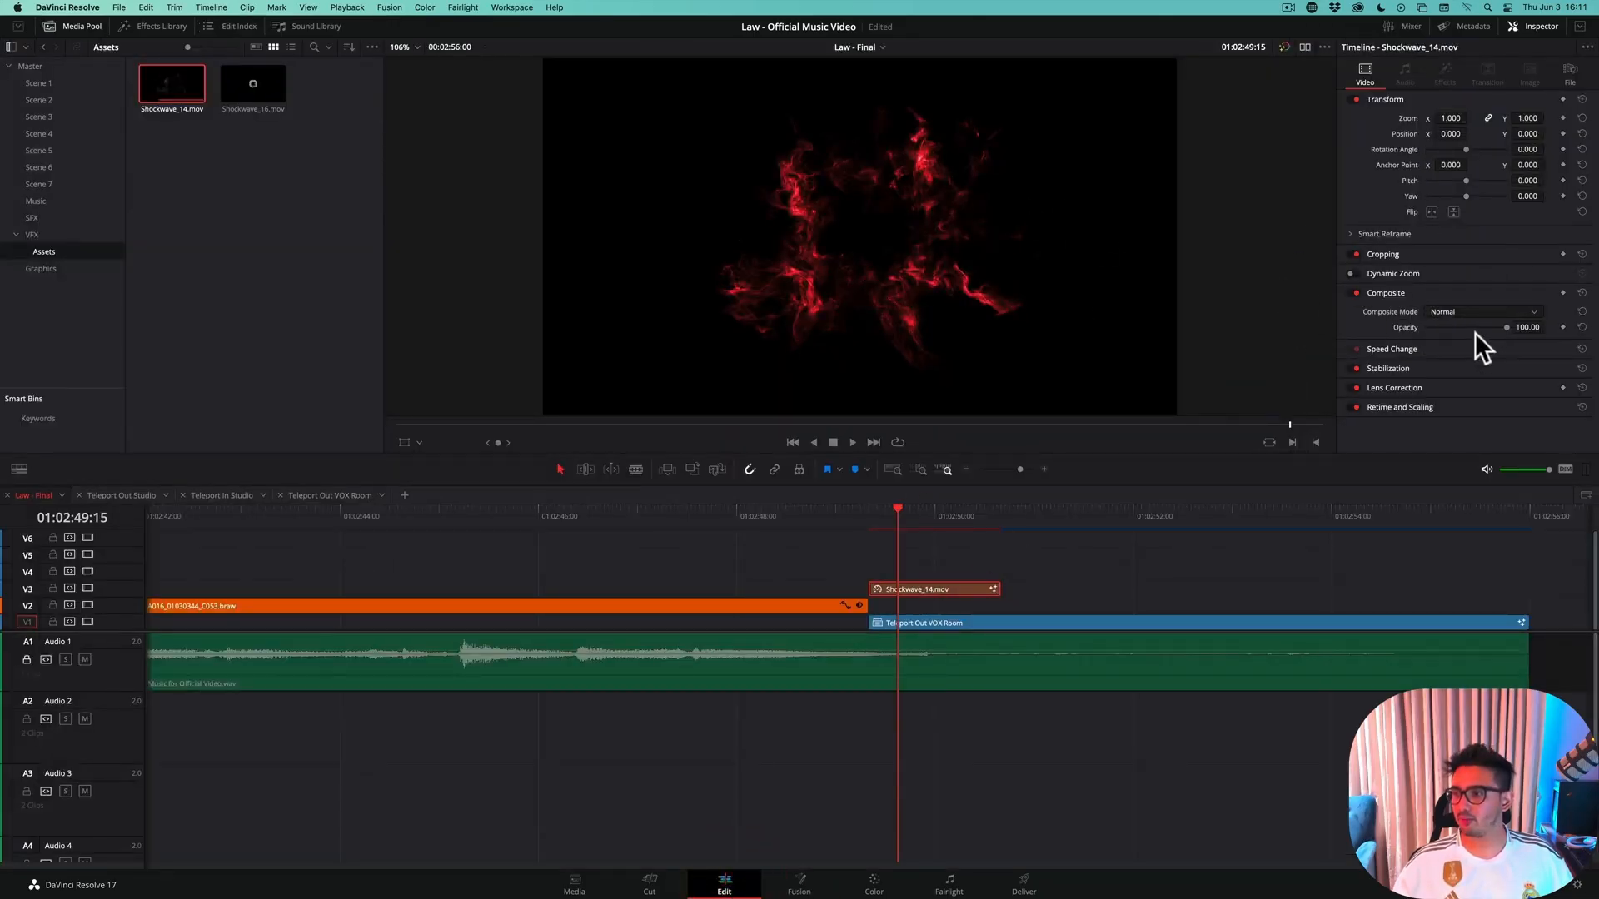
pyautogui.moveTo(1505, 328); pyautogui.dragTo(1470, 328)
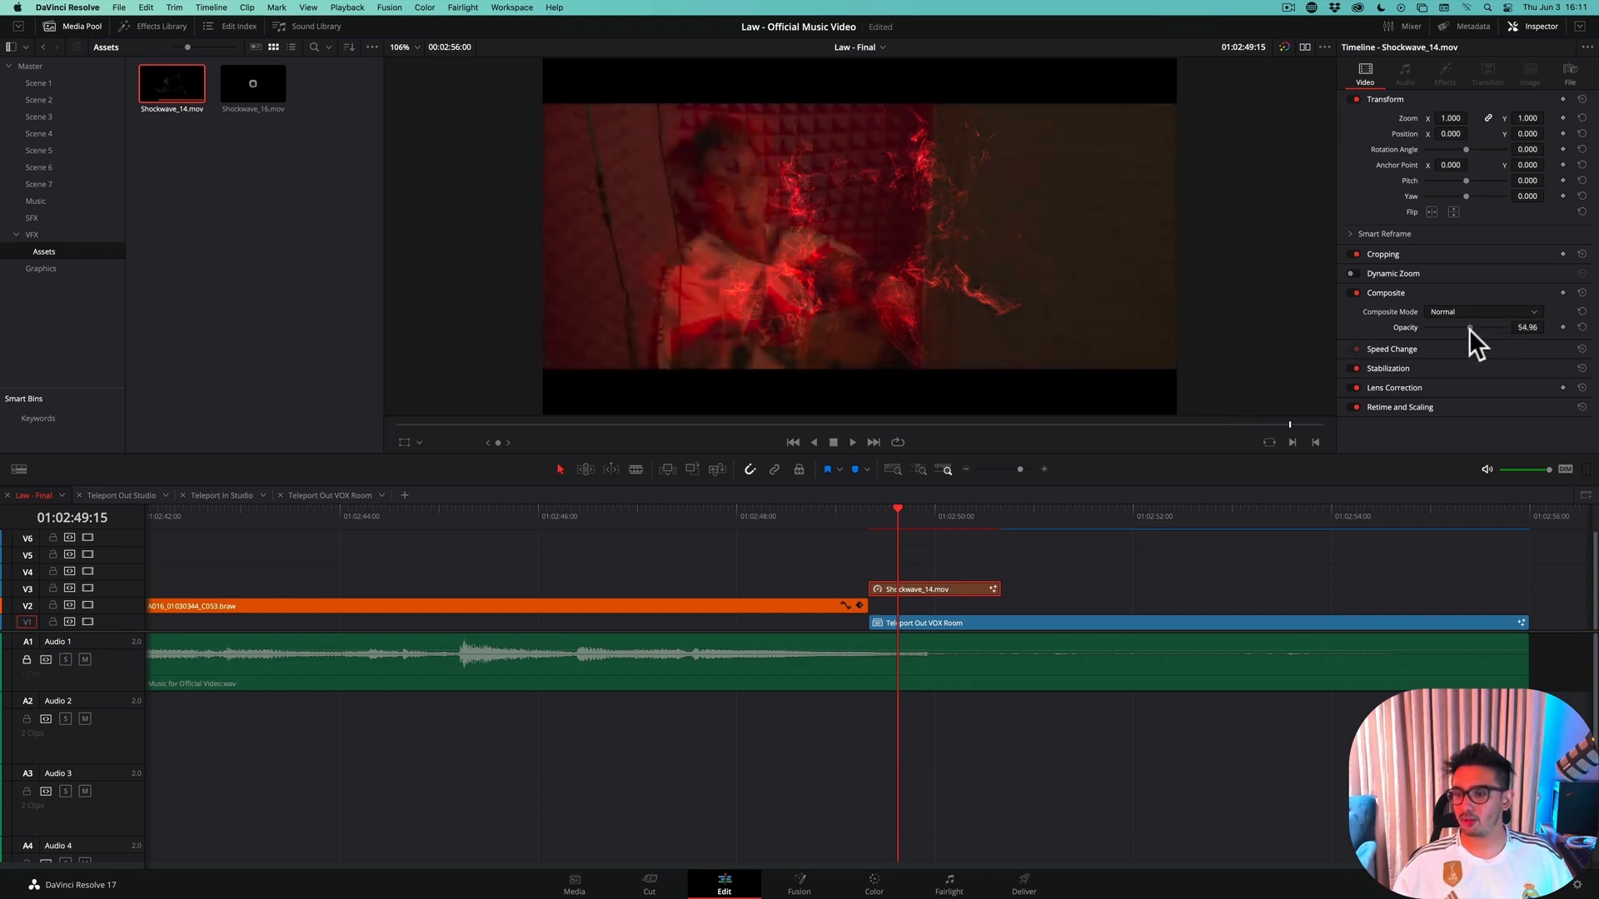
# Set the shockwave clip's zoom to 2.260, position X to -330 and rotation angle to 101.680, checking the framing around the singer
pyautogui.moveTo(892, 509); pyautogui.dragTo(888, 508)
pyautogui.moveTo(1416, 120); pyautogui.dragTo(1476, 148)
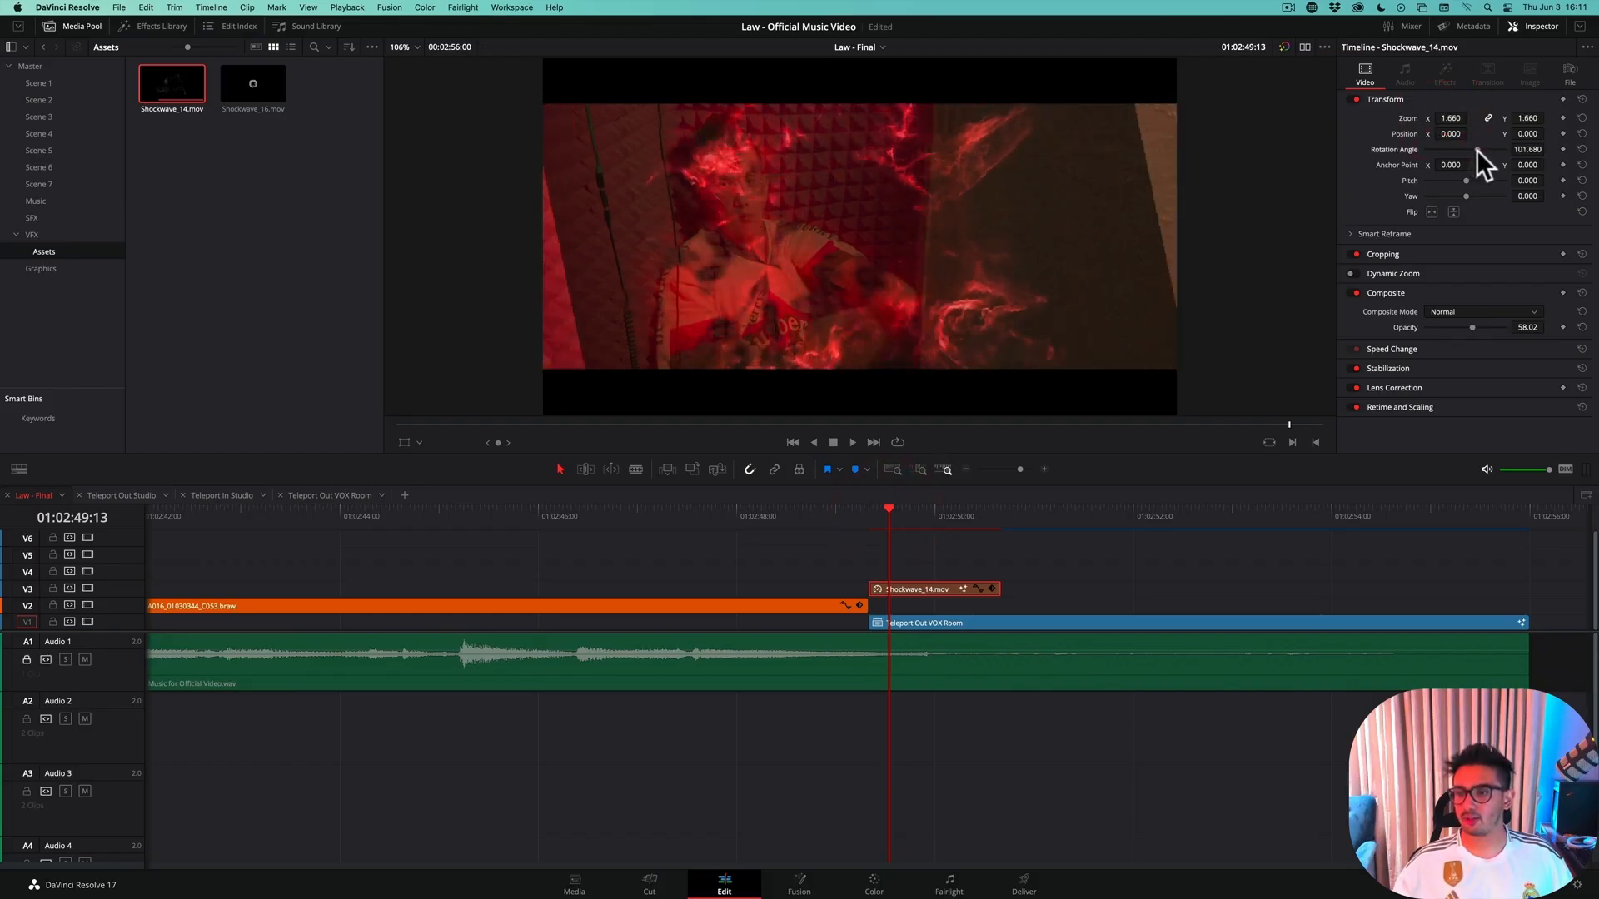
pyautogui.click(1476, 151)
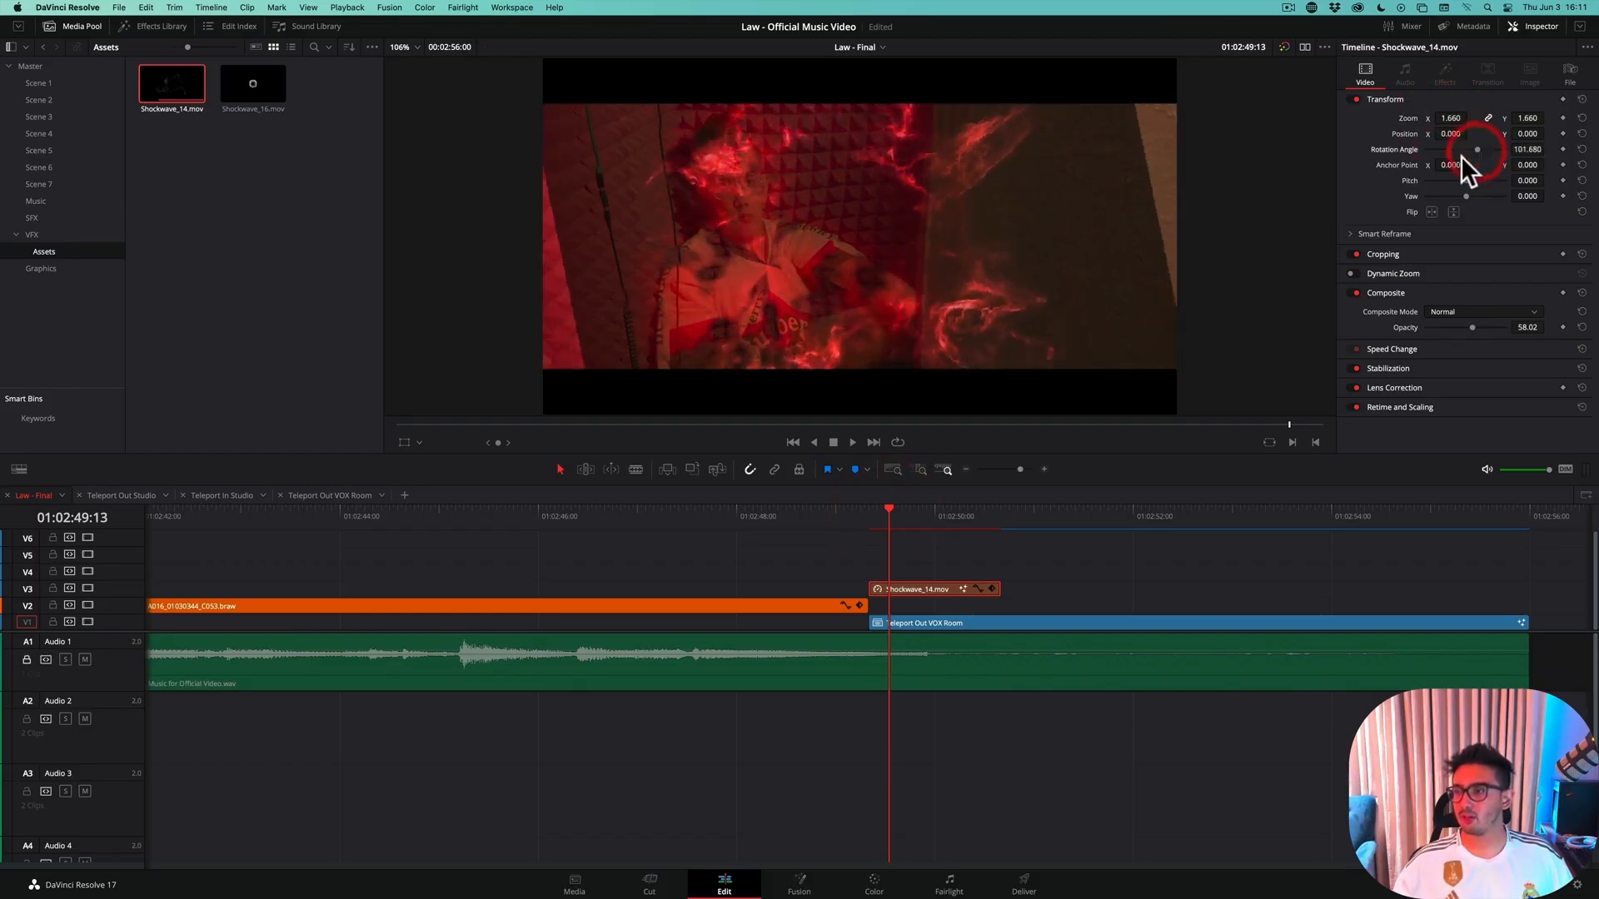
pyautogui.moveTo(1457, 134)
pyautogui.mouseDown()
pyautogui.moveTo(1421, 134)
pyautogui.moveTo(1471, 118)
pyautogui.mouseUp()
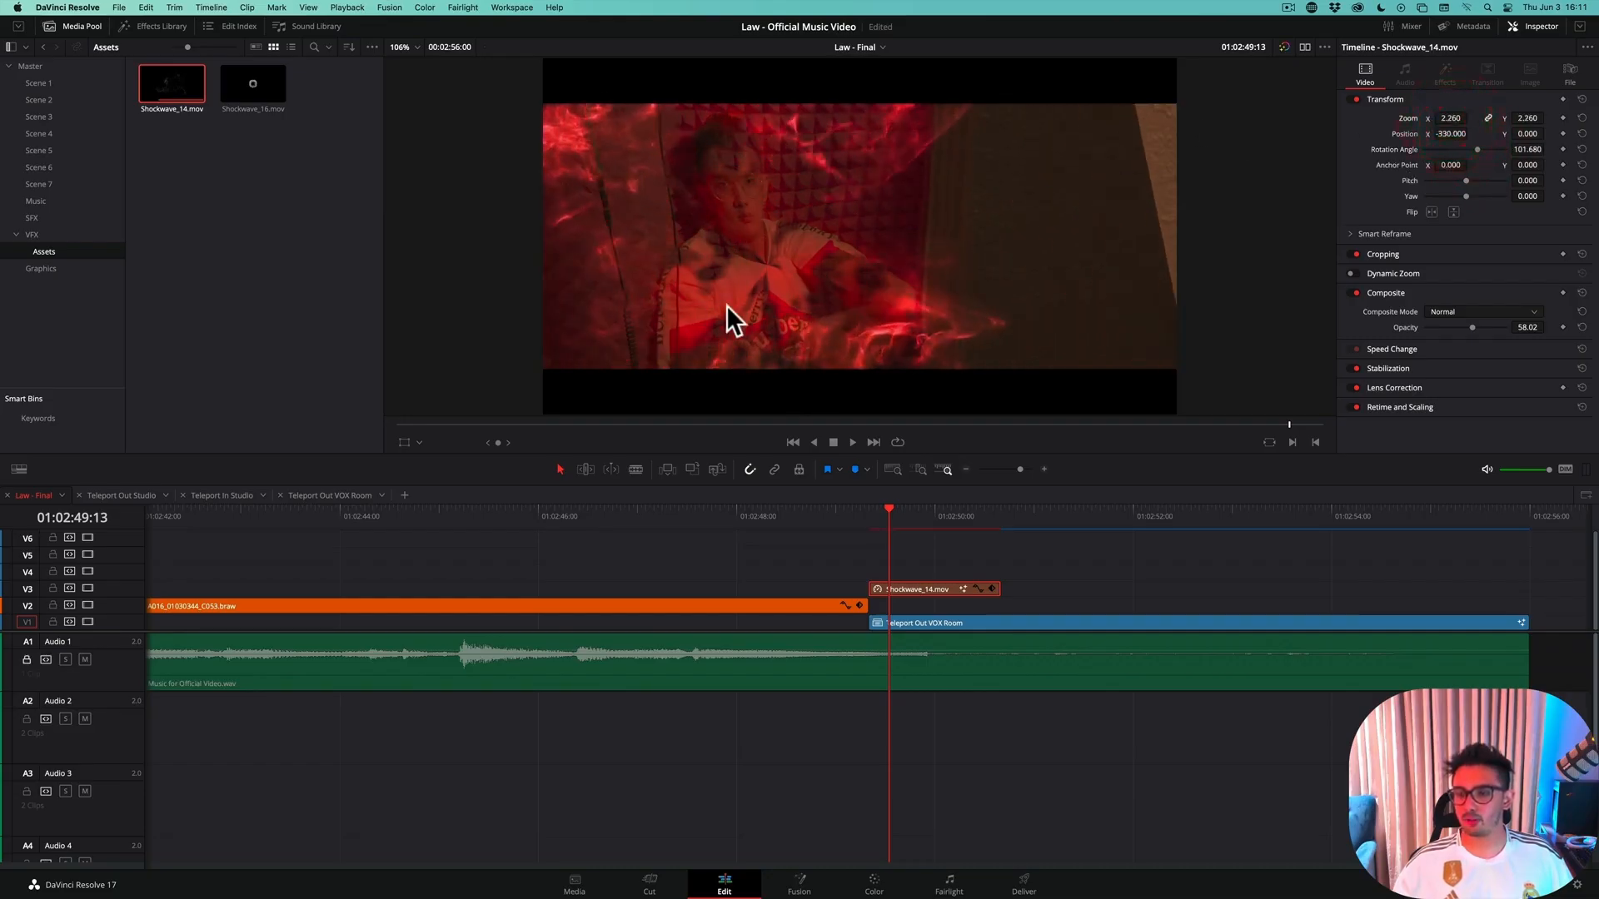
pyautogui.moveTo(863, 512)
pyautogui.mouseDown()
pyautogui.moveTo(968, 521)
pyautogui.moveTo(861, 525)
pyautogui.moveTo(887, 528)
pyautogui.mouseUp()
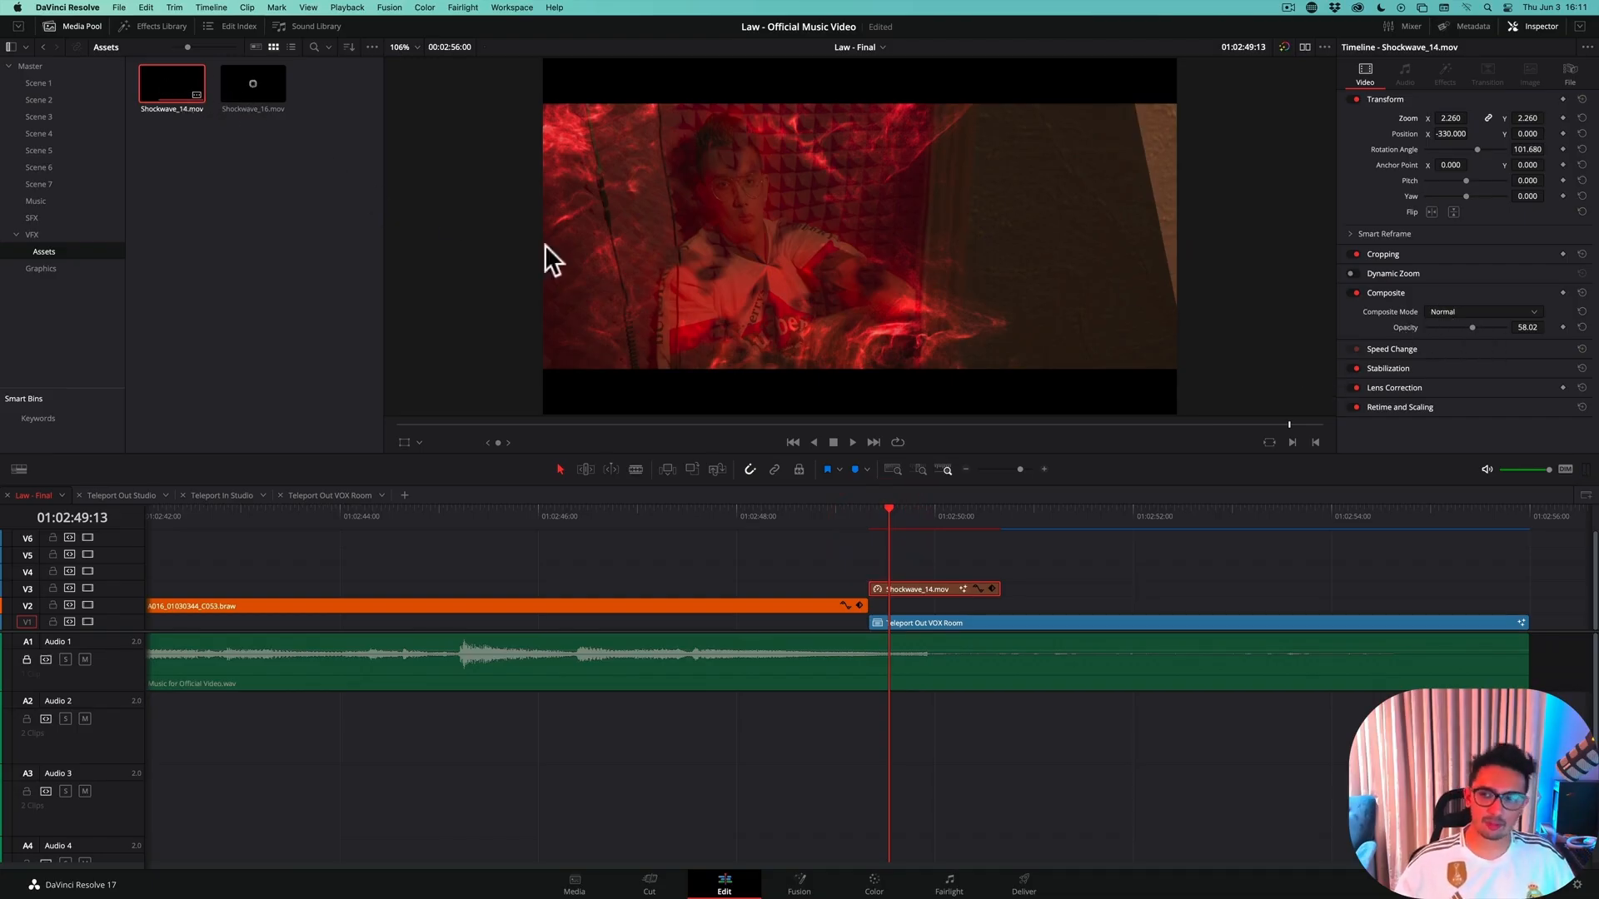
# Set the shockwave clip's composite mode to Screen and scrub back to the clip's start at 01:02:49:08
pyautogui.click(1442, 310)
pyautogui.scroll(-3, 1467, 368)
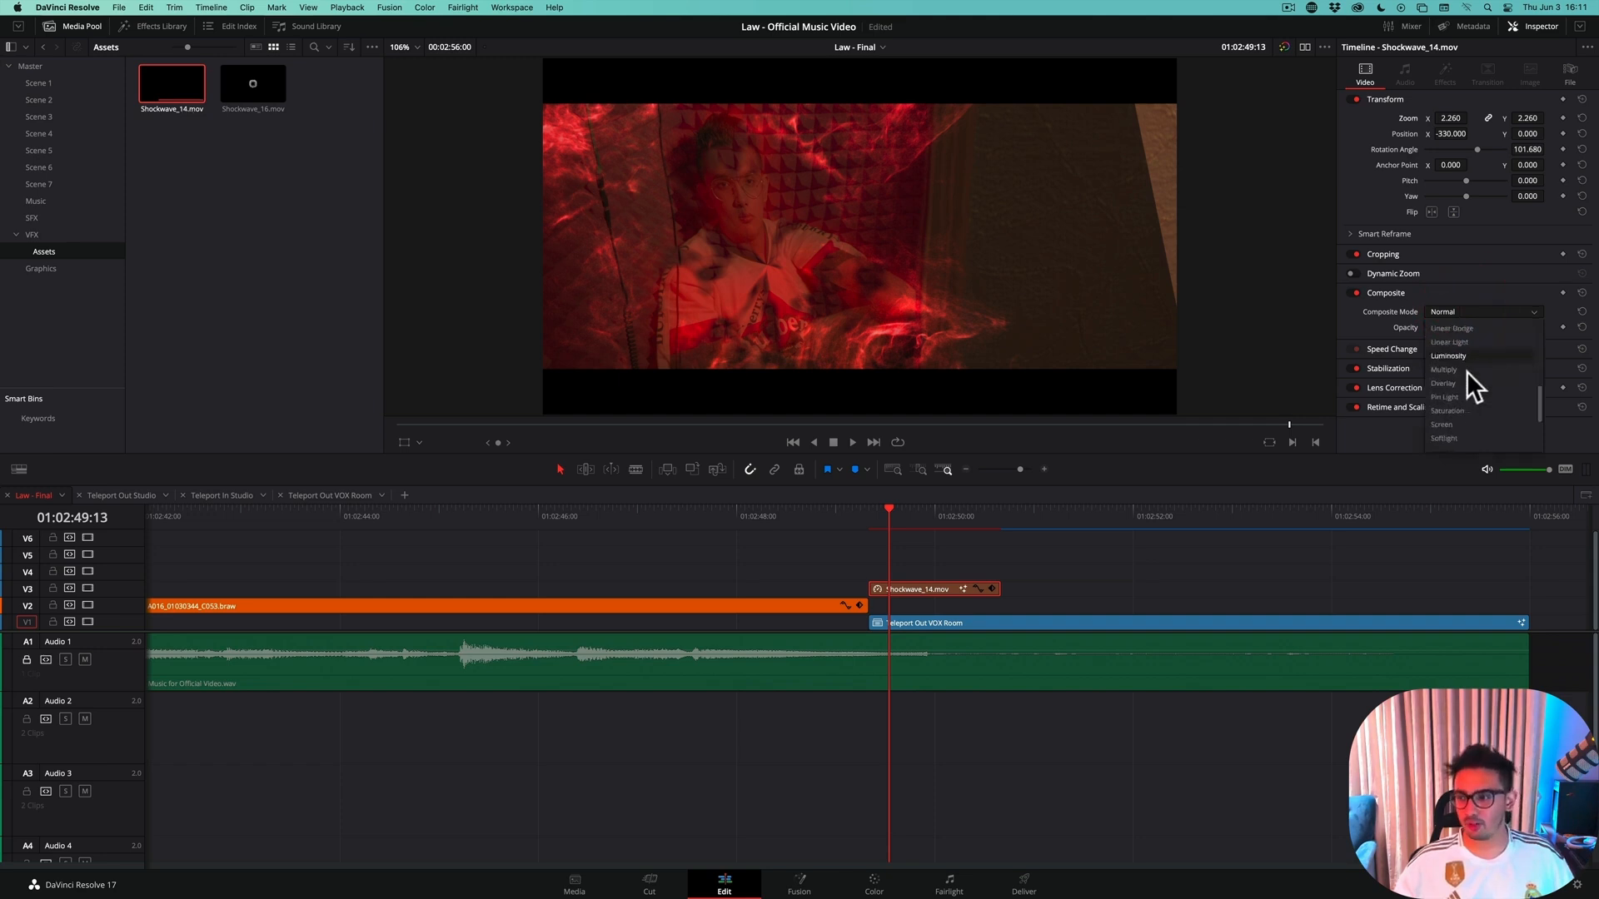
pyautogui.click(1464, 425)
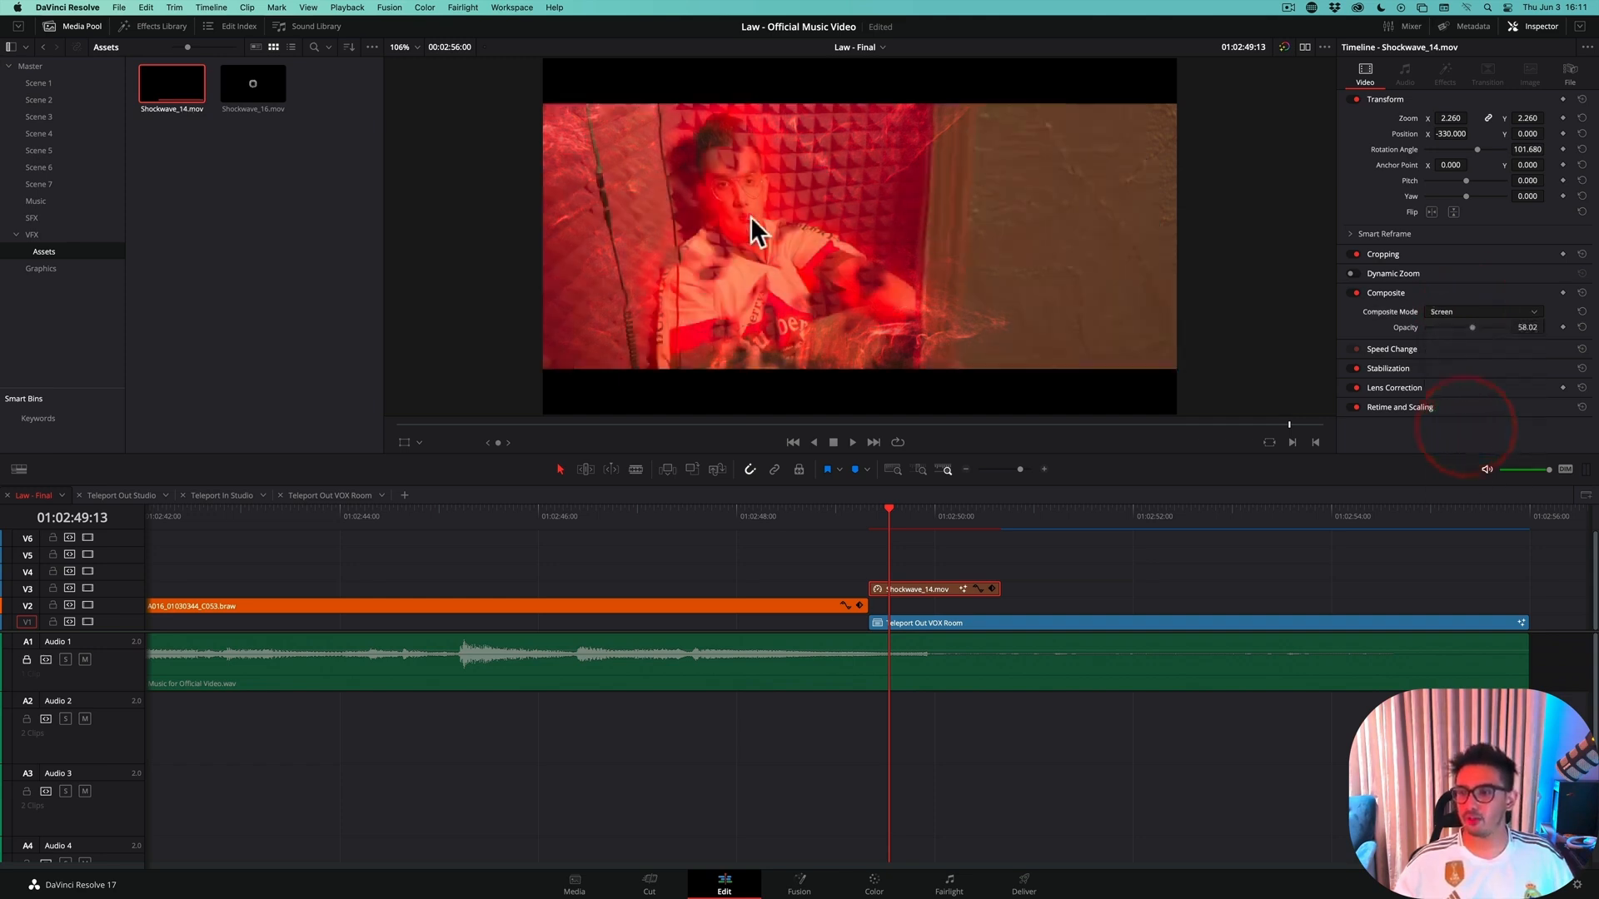
pyautogui.moveTo(879, 505); pyautogui.dragTo(871, 560)
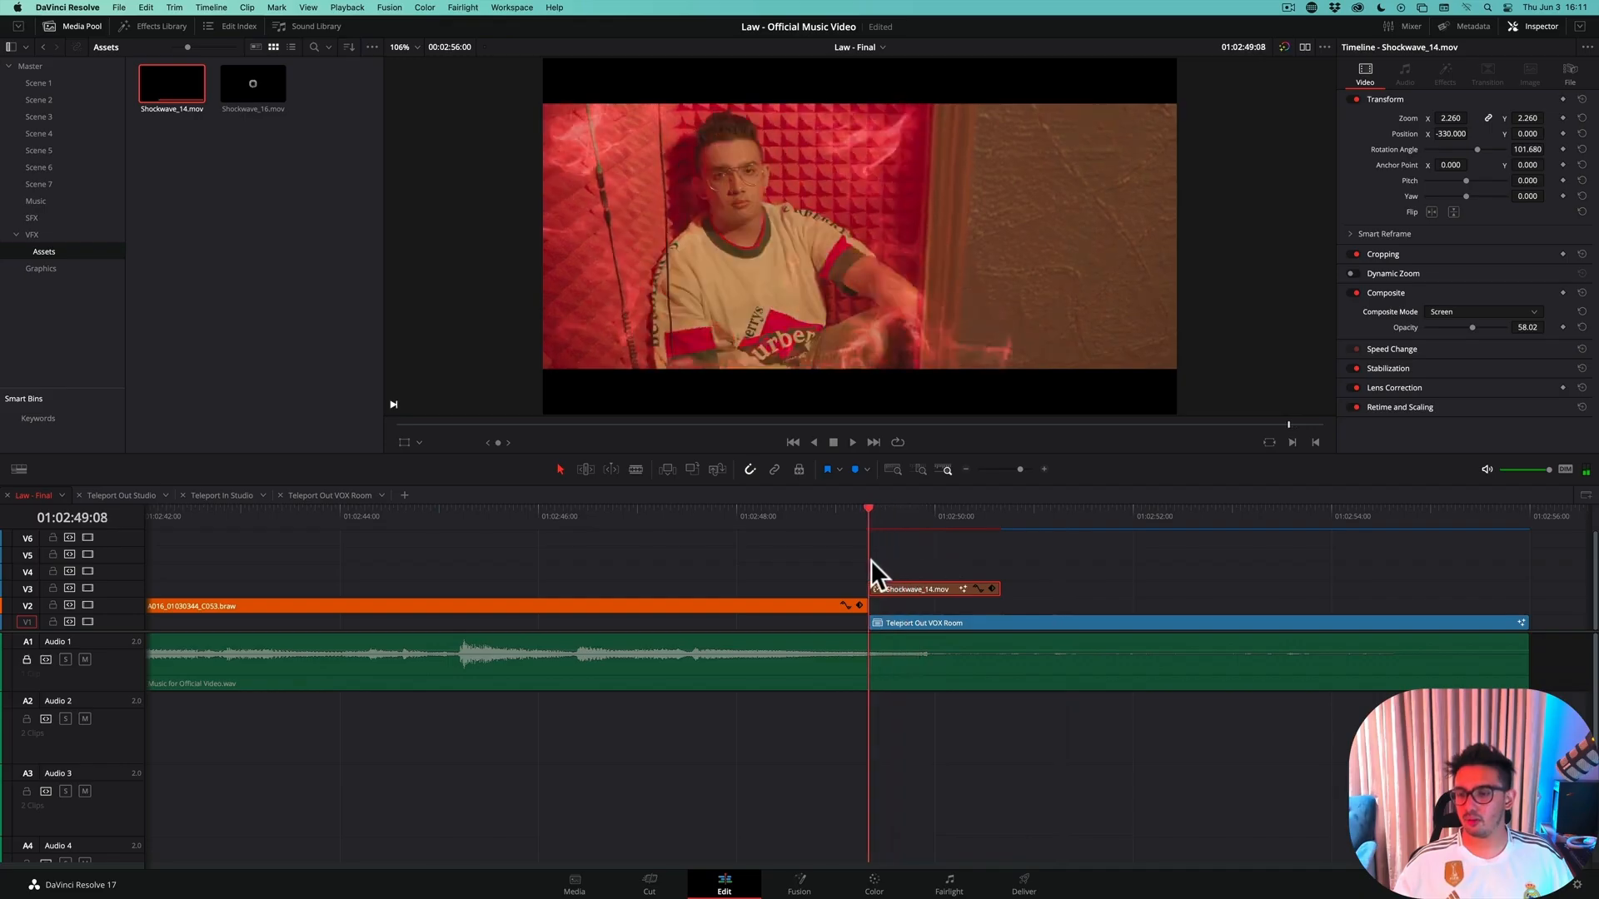
pyautogui.click(871, 560)
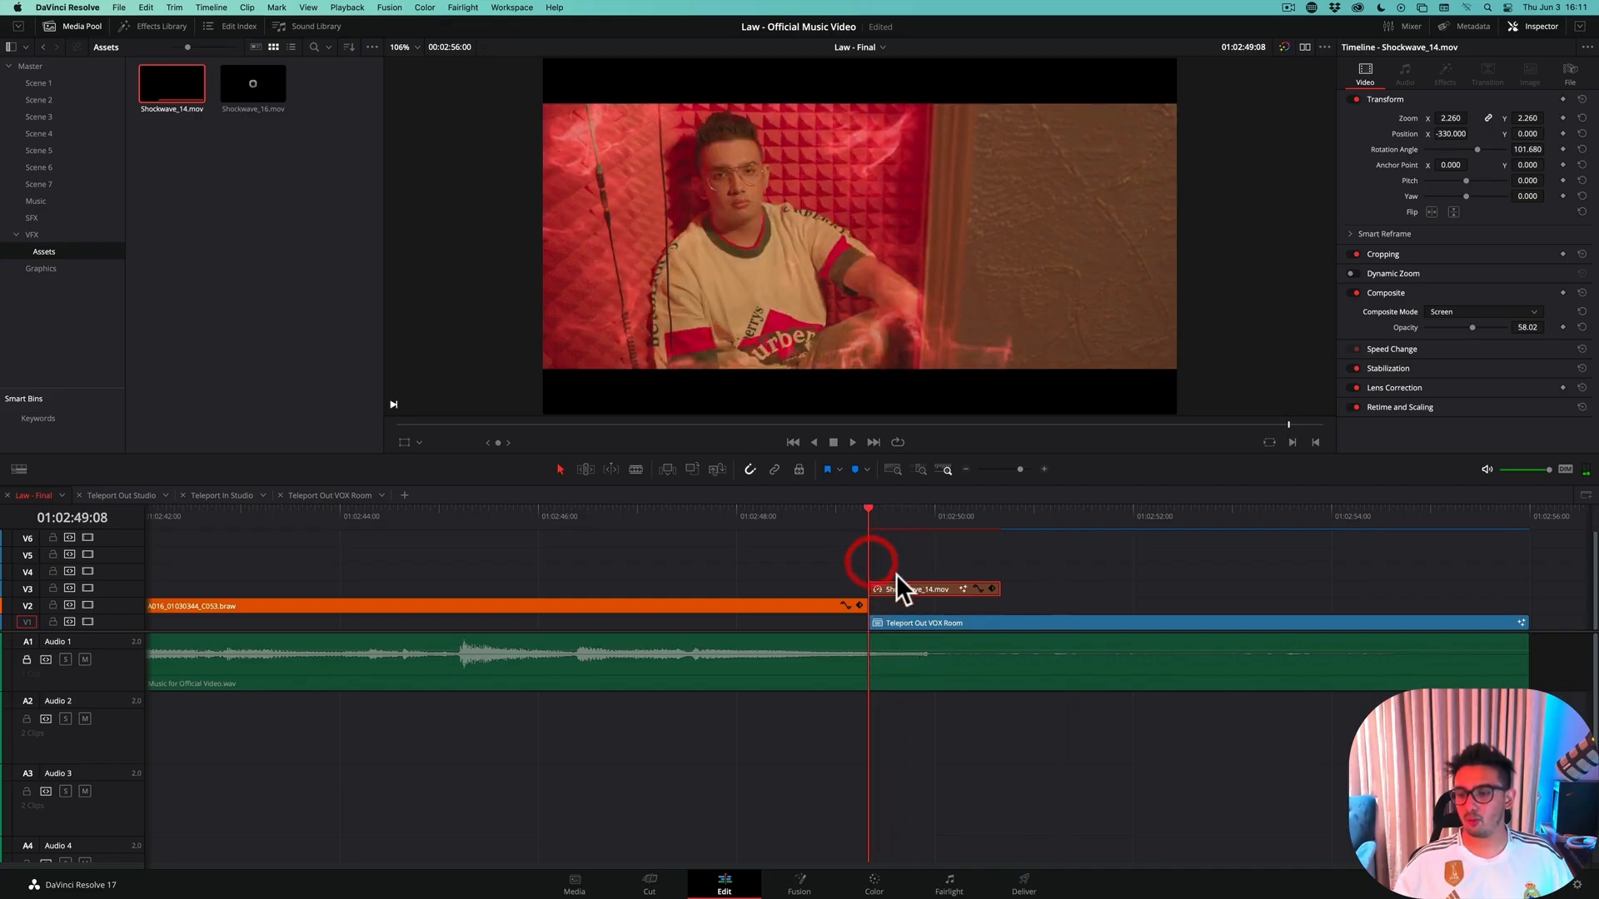
# Disable the Teleport Out VOX Room clip and preview the shockwave on its own
pyautogui.click(926, 618)
pyautogui.press('d')
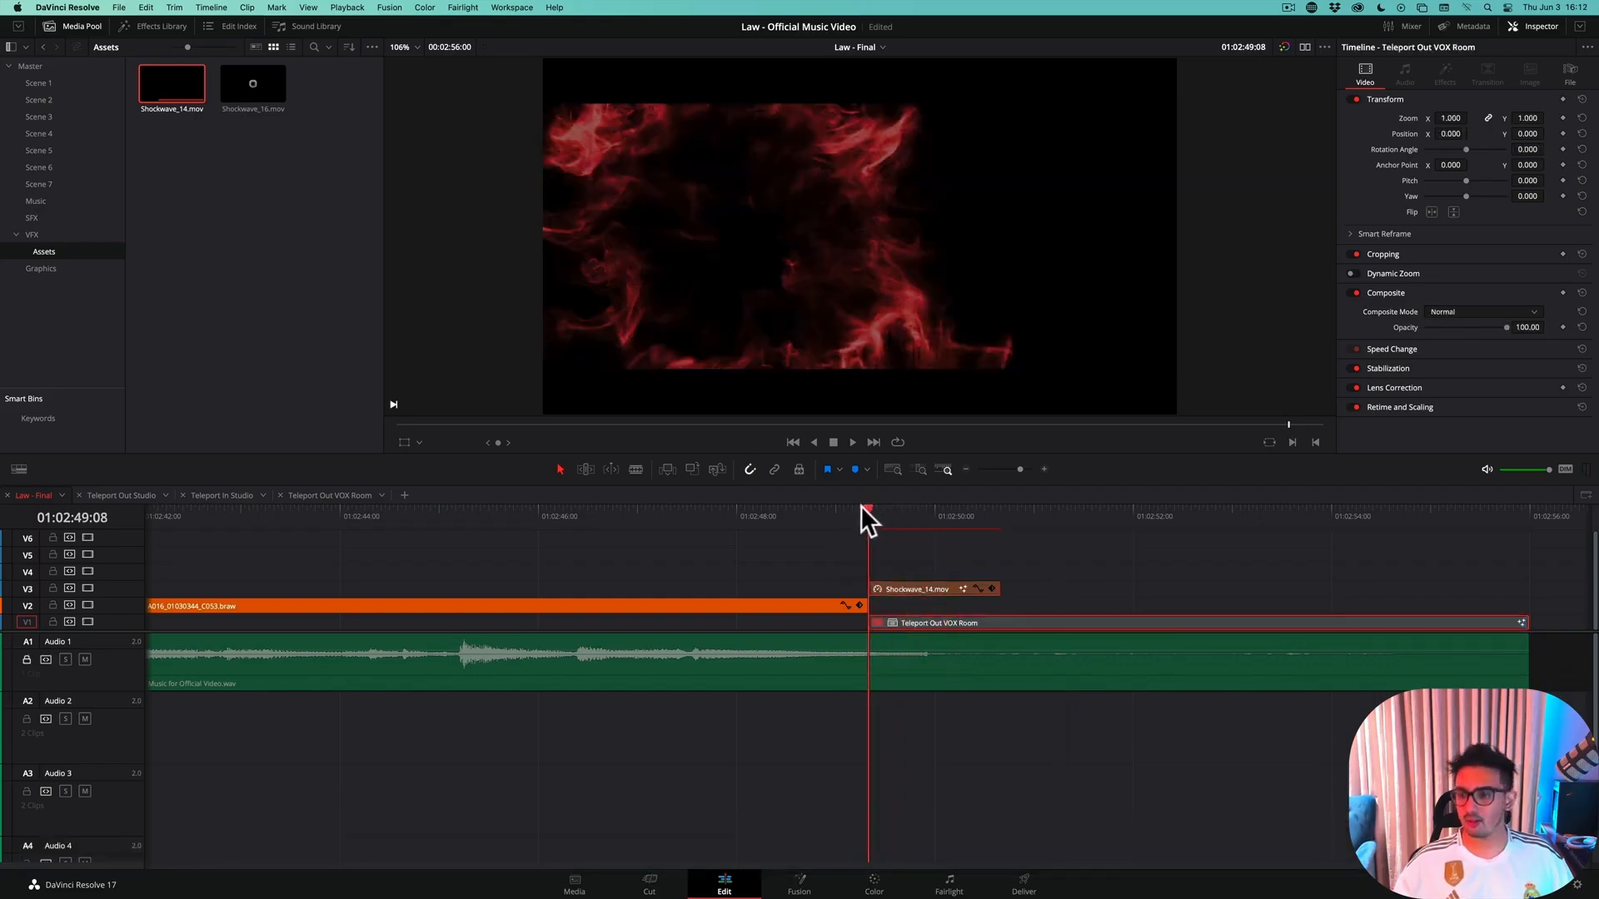
pyautogui.moveTo(861, 506)
pyautogui.mouseDown()
pyautogui.moveTo(843, 510)
pyautogui.moveTo(897, 517)
pyautogui.moveTo(880, 519)
pyautogui.mouseUp()
pyautogui.press('space')
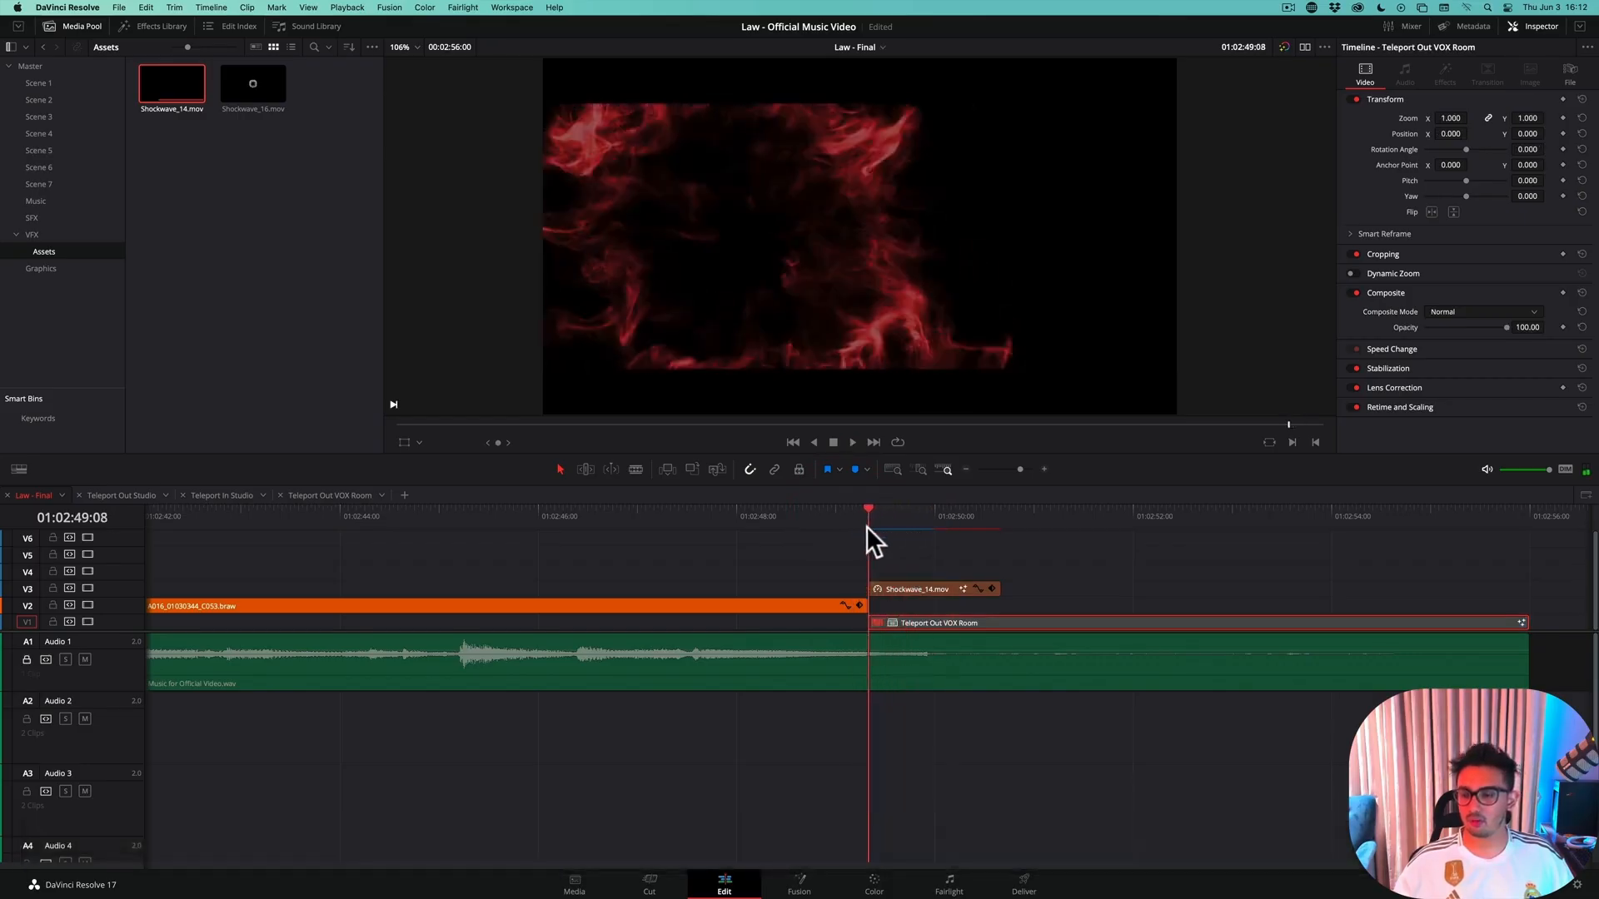
pyautogui.click(906, 523)
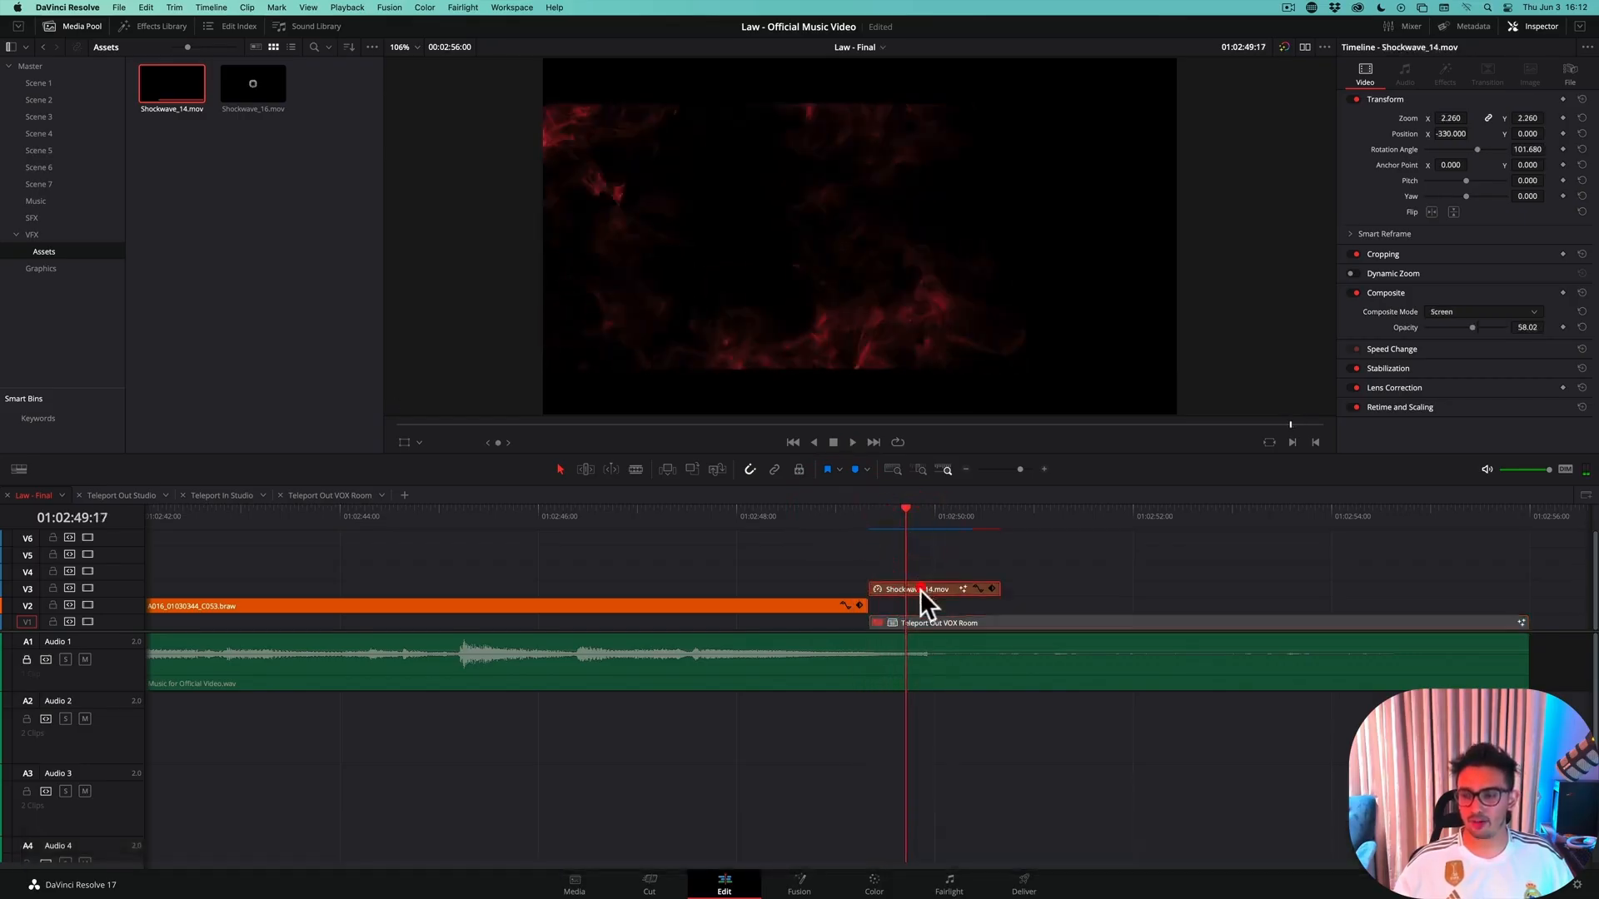
# Disable the shockwave clip, re-enable the Teleport Out VOX Room clip and park the playhead at 01:02:49:18
pyautogui.click(926, 621)
pyautogui.press('d')
pyautogui.moveTo(891, 508)
pyautogui.mouseDown()
pyautogui.moveTo(935, 522)
pyautogui.moveTo(911, 527)
pyautogui.mouseUp()
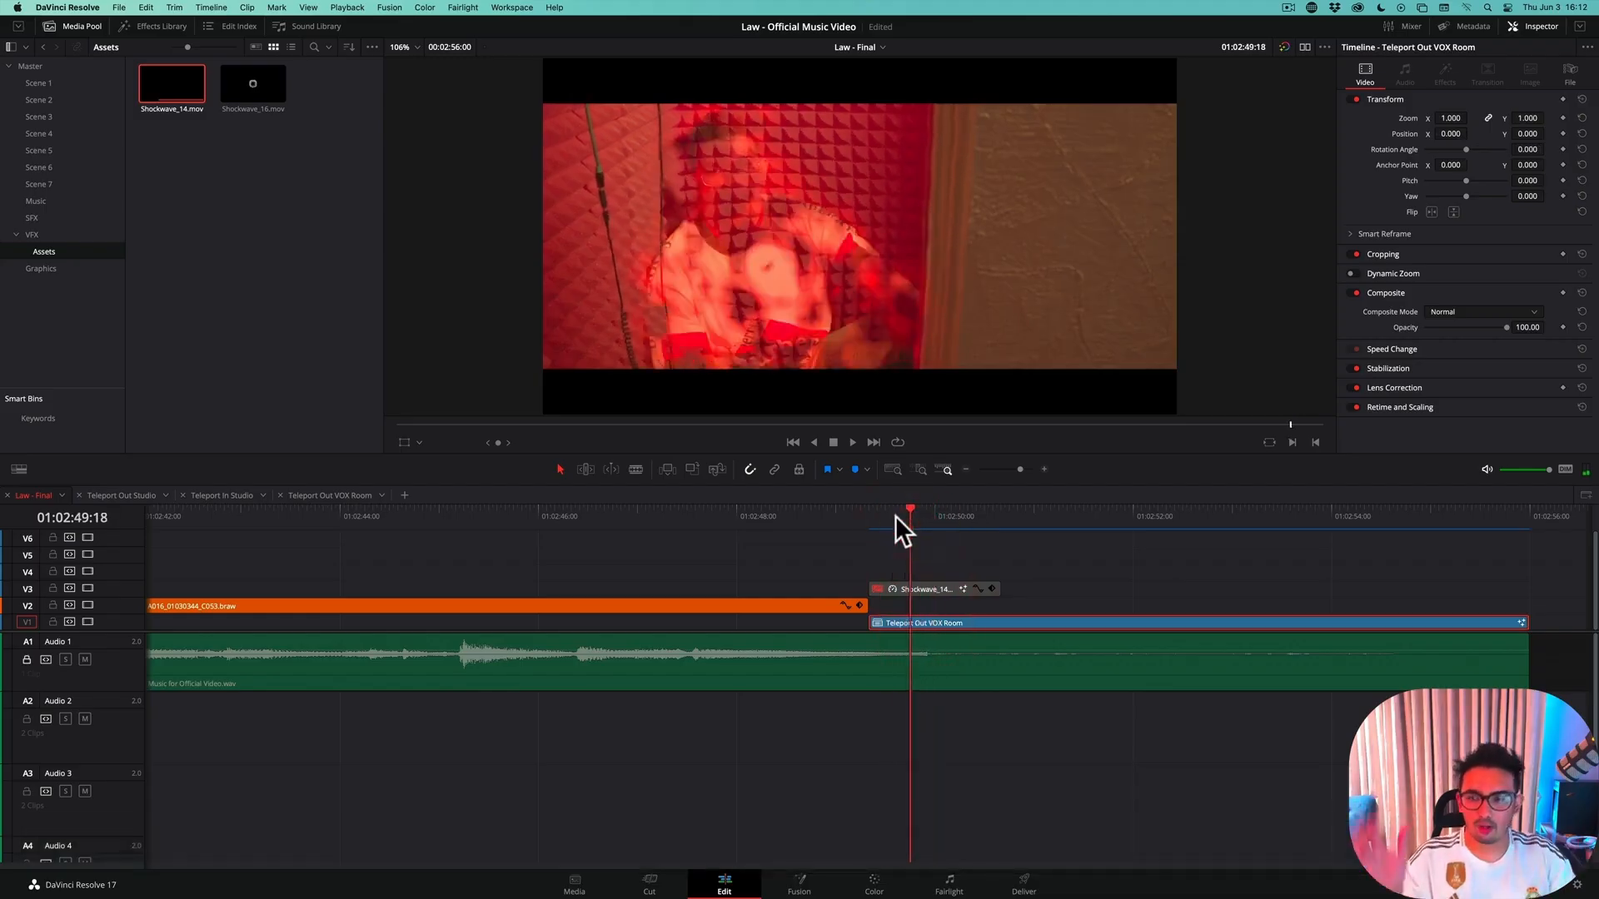
# Step frame by frame back and forth between 01:02:49:16 and 01:02:49:21 to examine the teleport dissolve without the shockwave
pyautogui.press('Right')
pyautogui.press('Right')
pyautogui.press('Right')
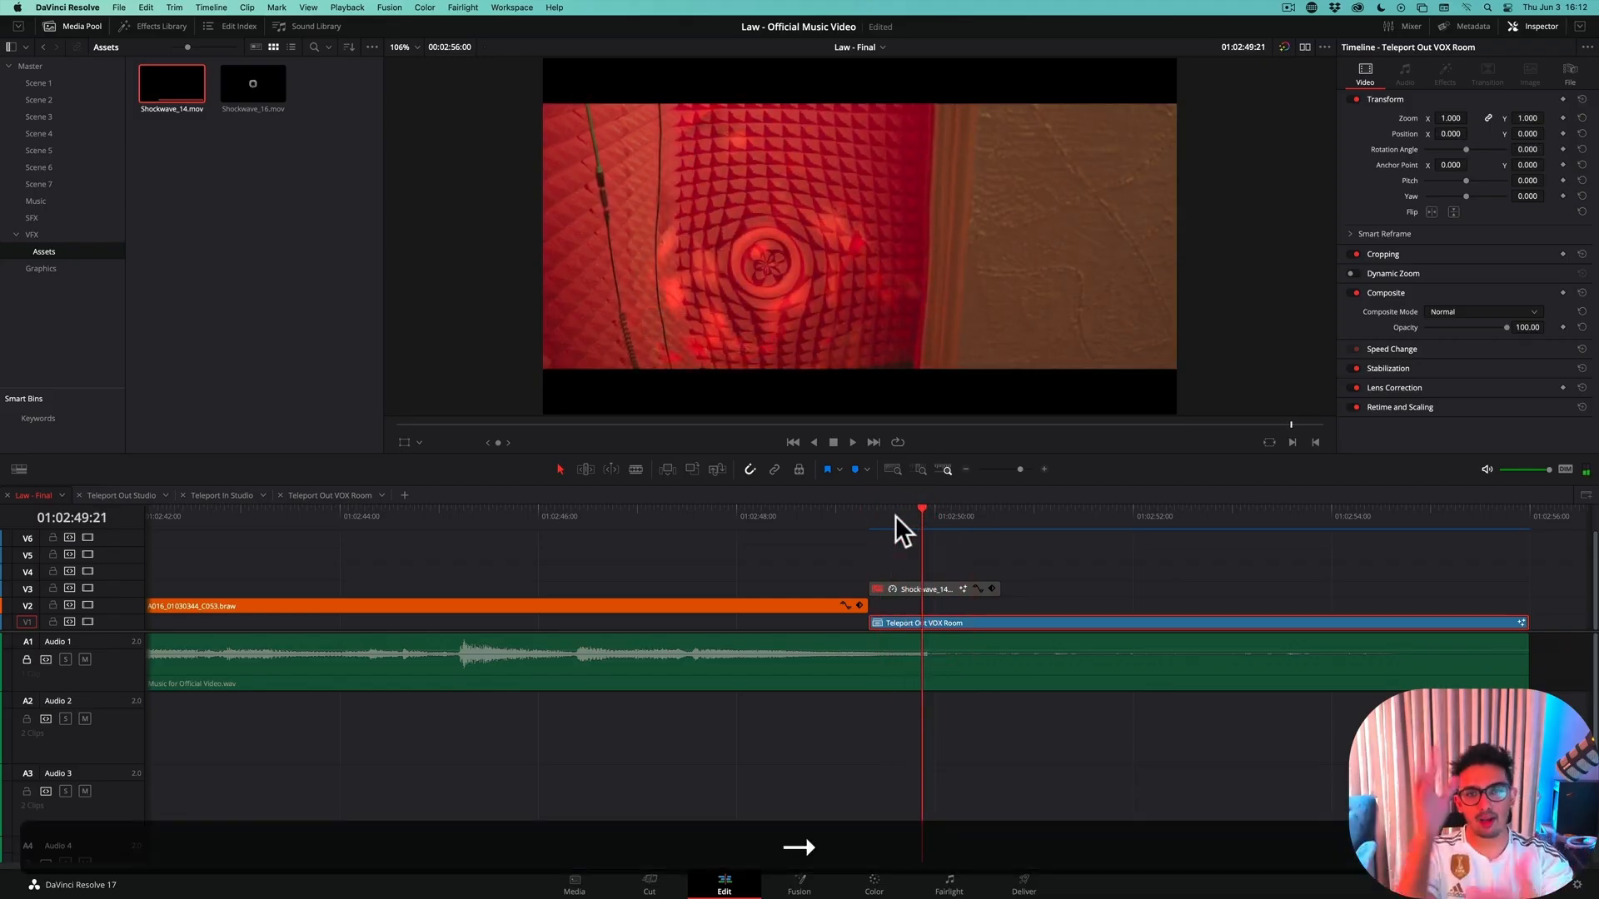
pyautogui.press('Left')
pyautogui.press('Left')
pyautogui.press('Left')
pyautogui.press('Left')
pyautogui.press('Left')
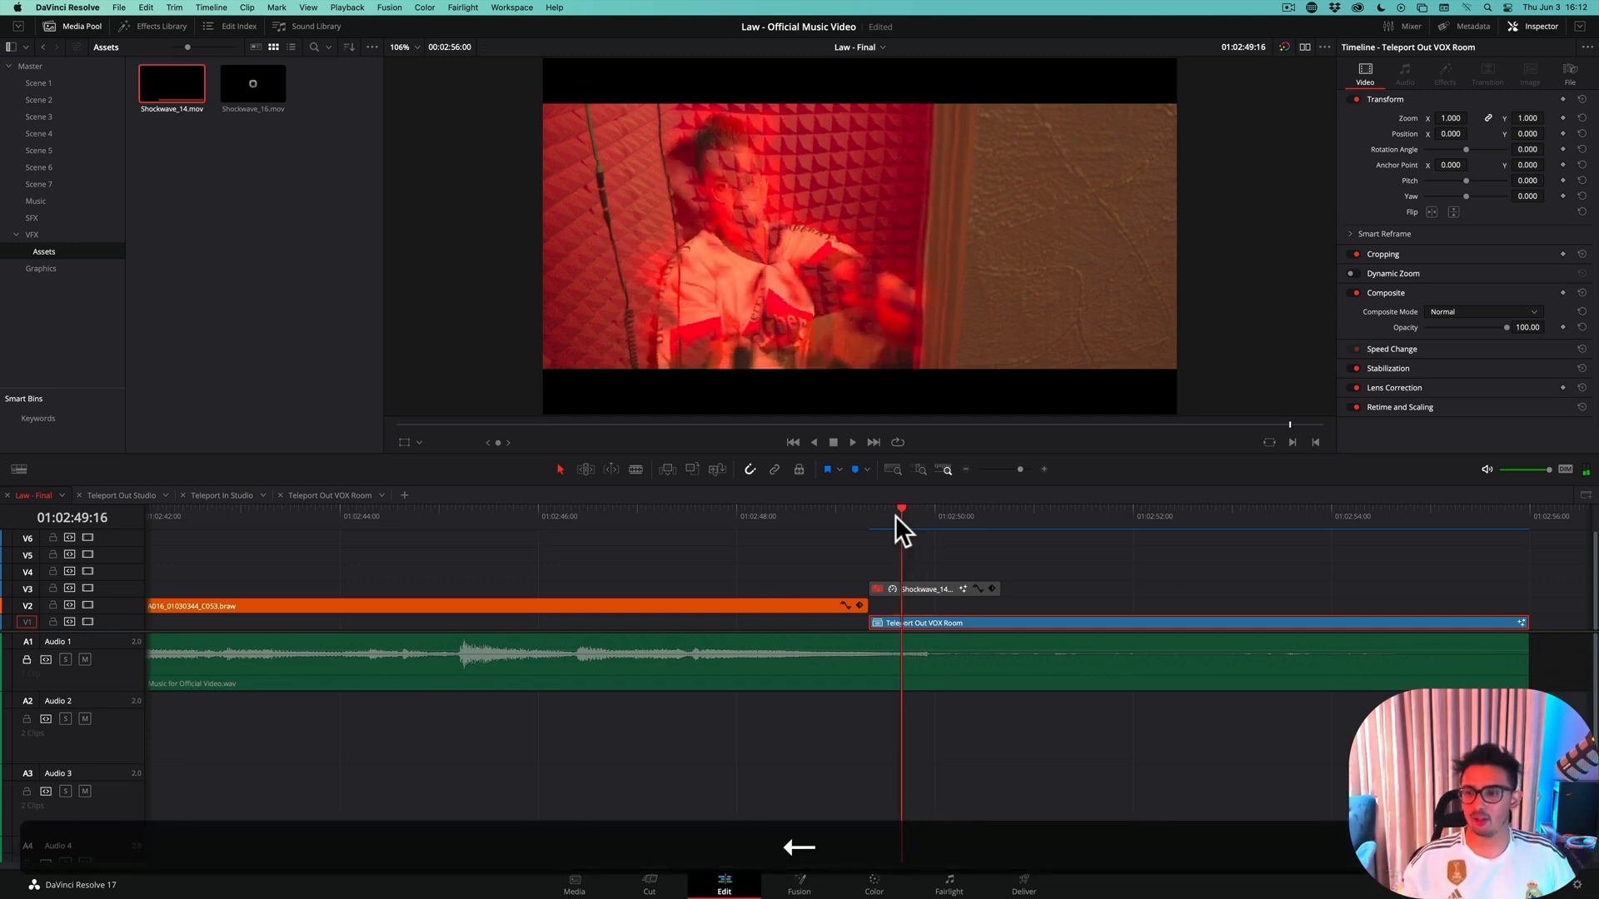
pyautogui.press('Right')
pyautogui.press('Right')
pyautogui.press('Right')
pyautogui.press('Right')
pyautogui.press('Right')
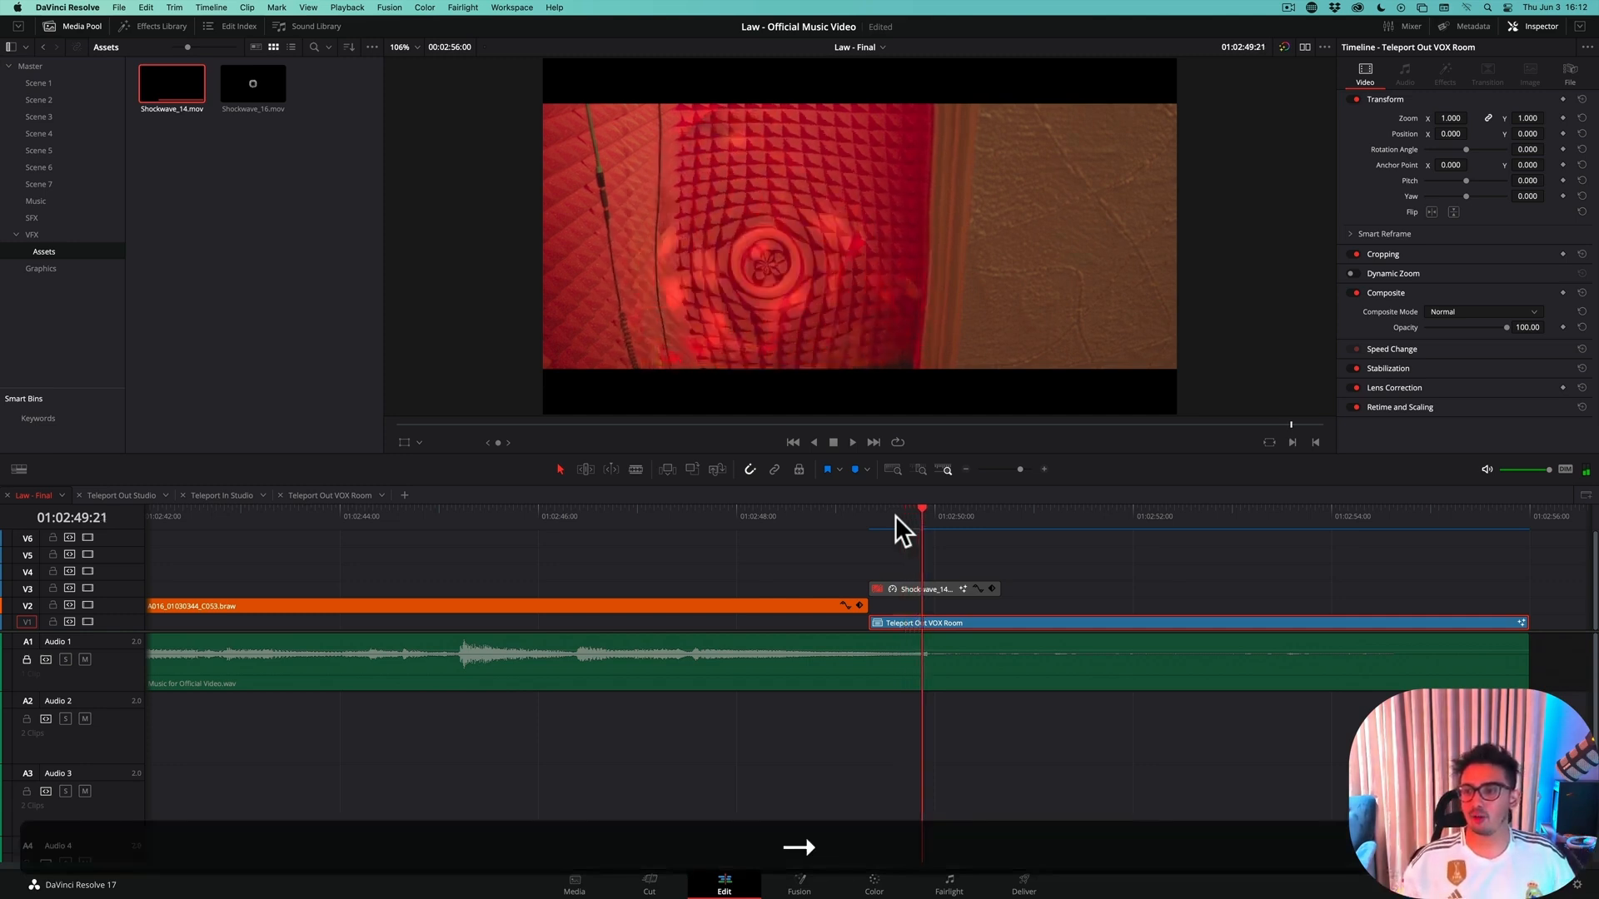
pyautogui.press('Left')
pyautogui.press('Left')
pyautogui.press('Left')
pyautogui.press('Right')
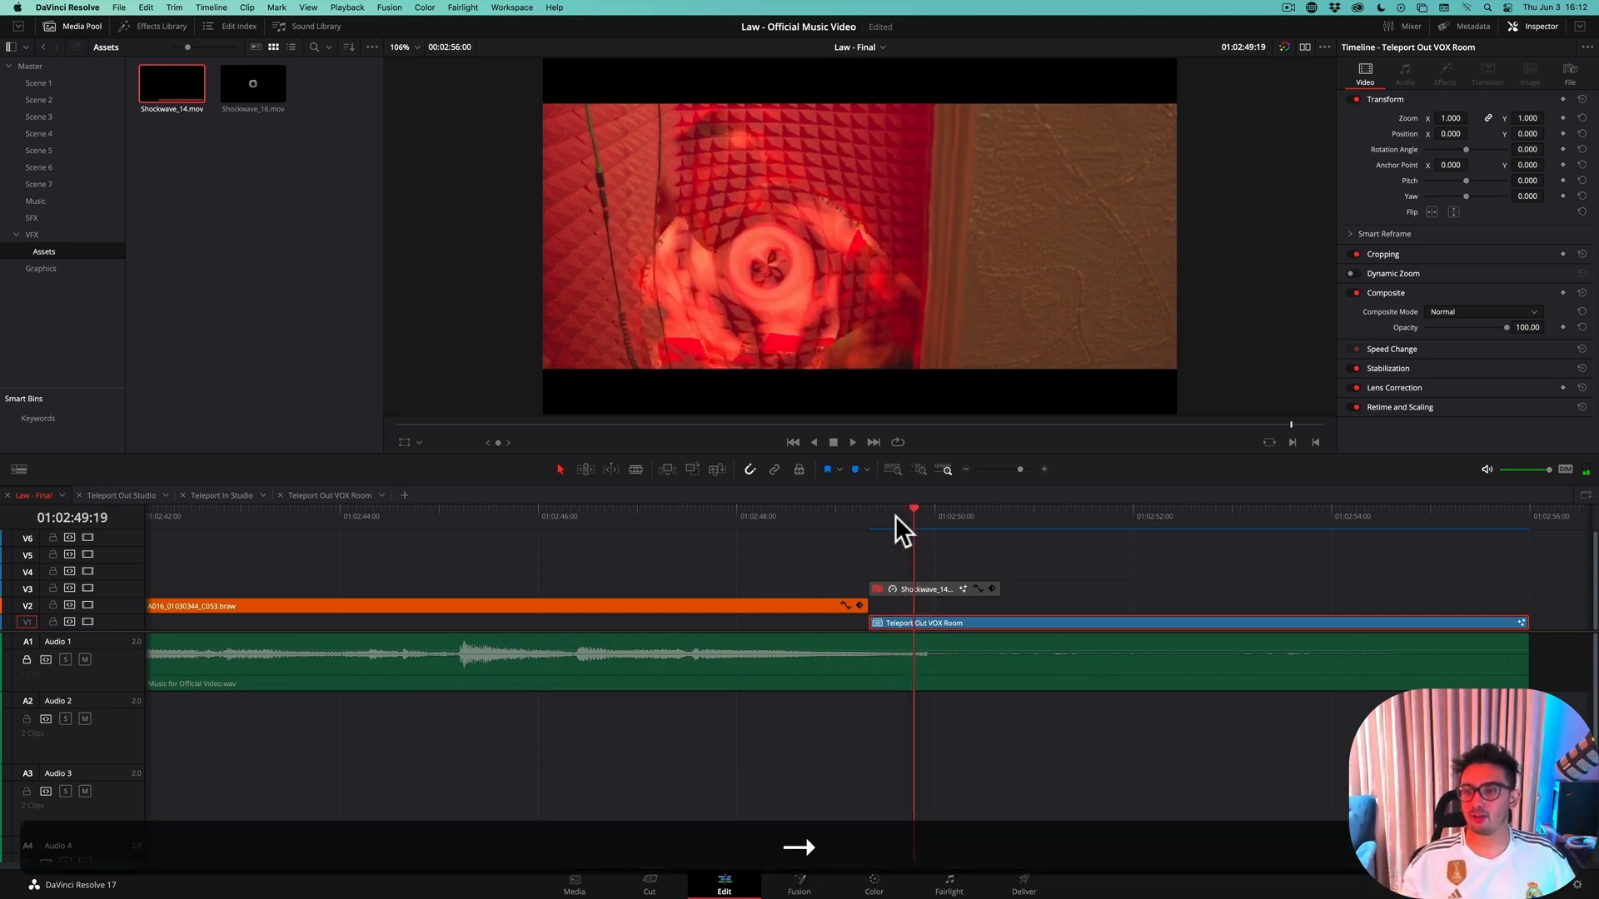
pyautogui.press('Right')
pyautogui.press('Right')
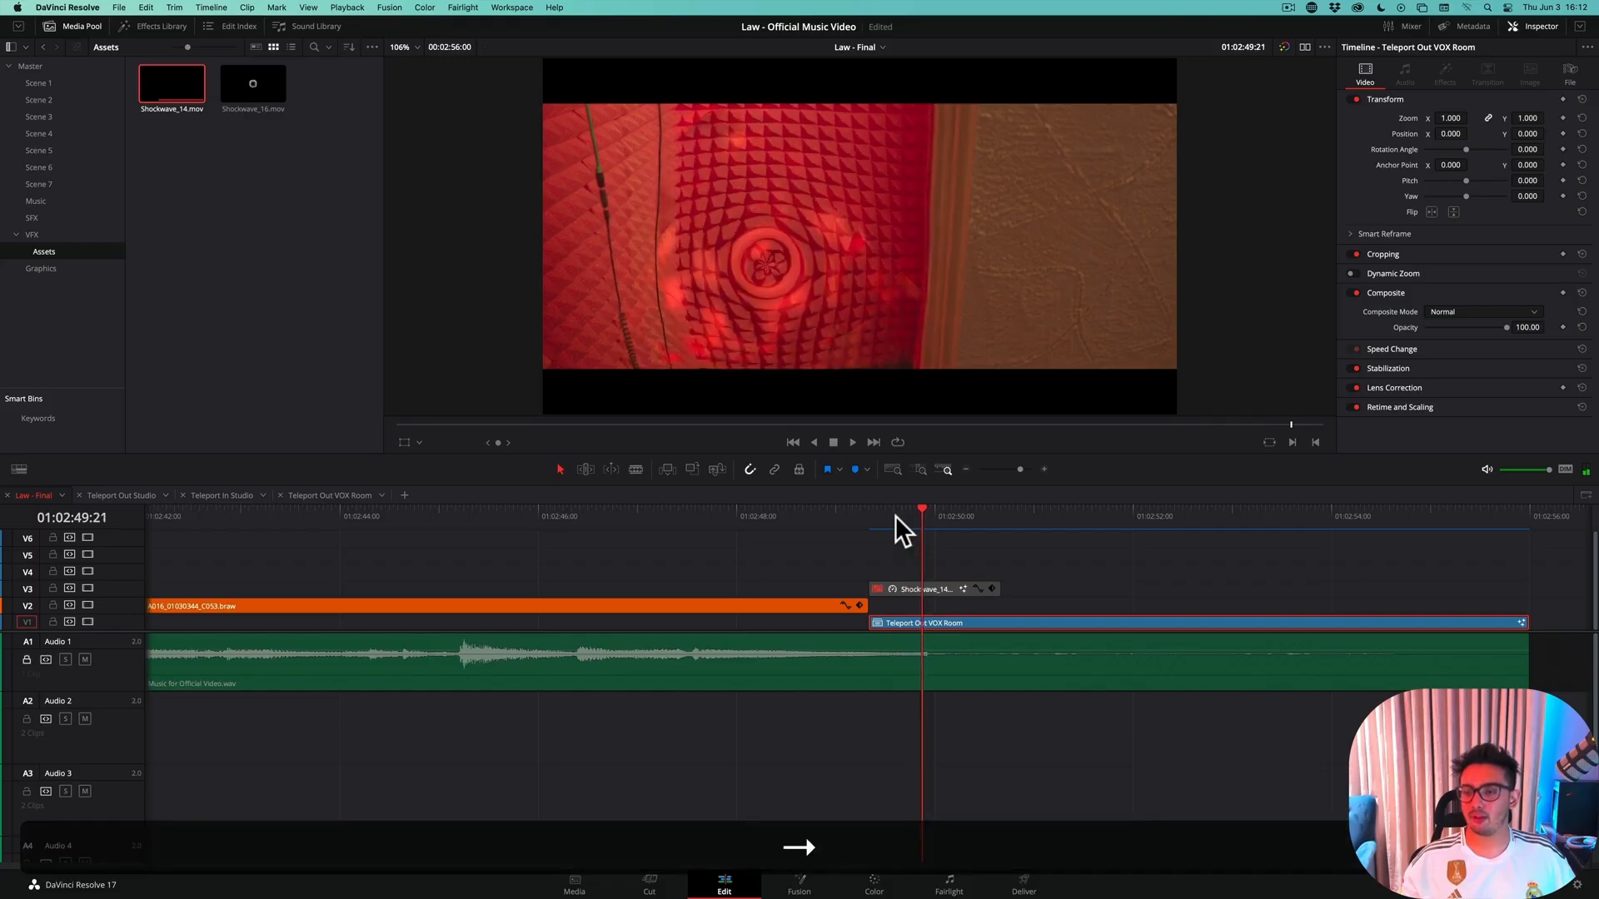
# Shift the shockwave clip to start at 01:02:49:21, re-enable it and preview the transition from 01:02:48:23
pyautogui.moveTo(937, 583); pyautogui.dragTo(988, 587)
pyautogui.press('d')
pyautogui.click(832, 523)
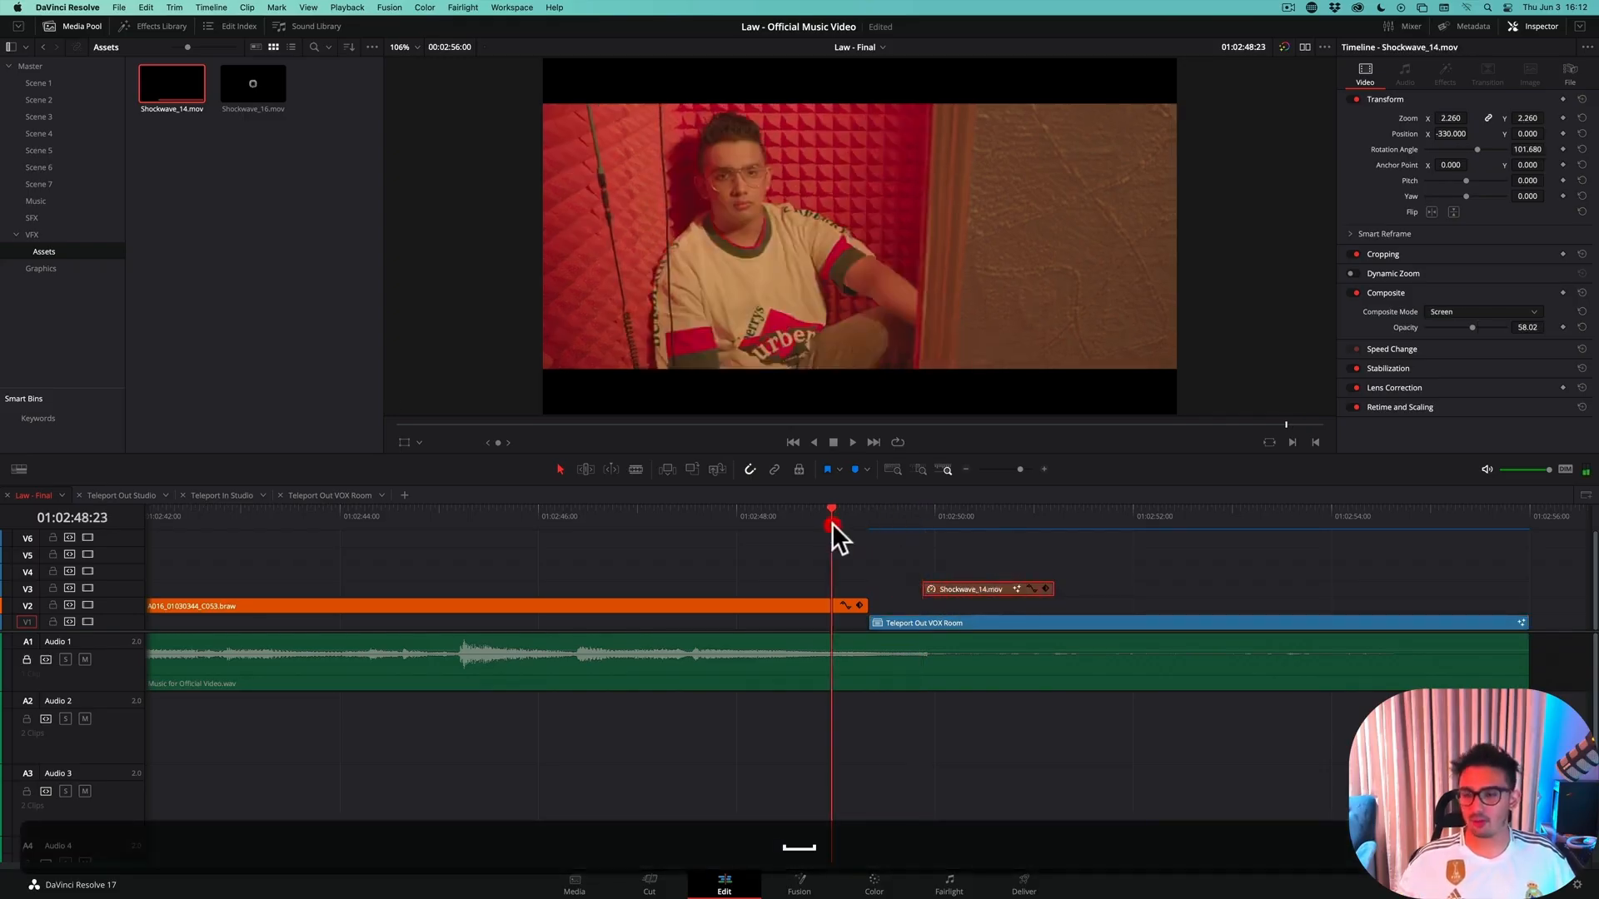
pyautogui.press('space')
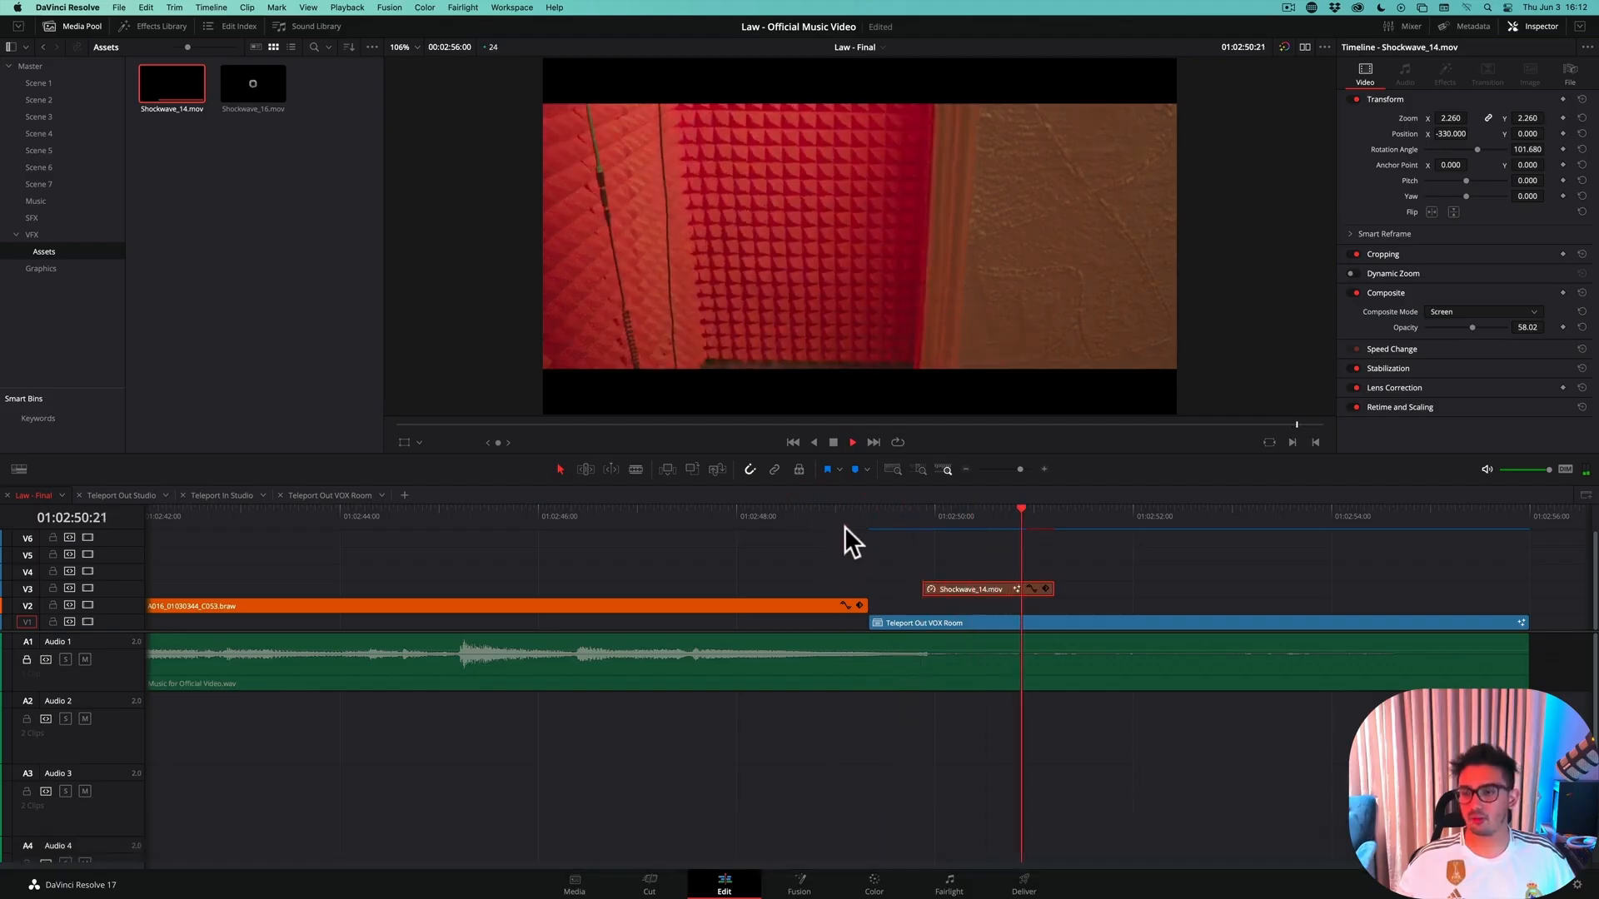
pyautogui.press('space')
# Replay the teleport moment repeatedly from around 01:02:49:16 to judge the timing of the delayed shockwave
pyautogui.moveTo(903, 514)
pyautogui.mouseDown()
pyautogui.moveTo(944, 513)
pyautogui.moveTo(903, 517)
pyautogui.mouseUp()
pyautogui.press('space')
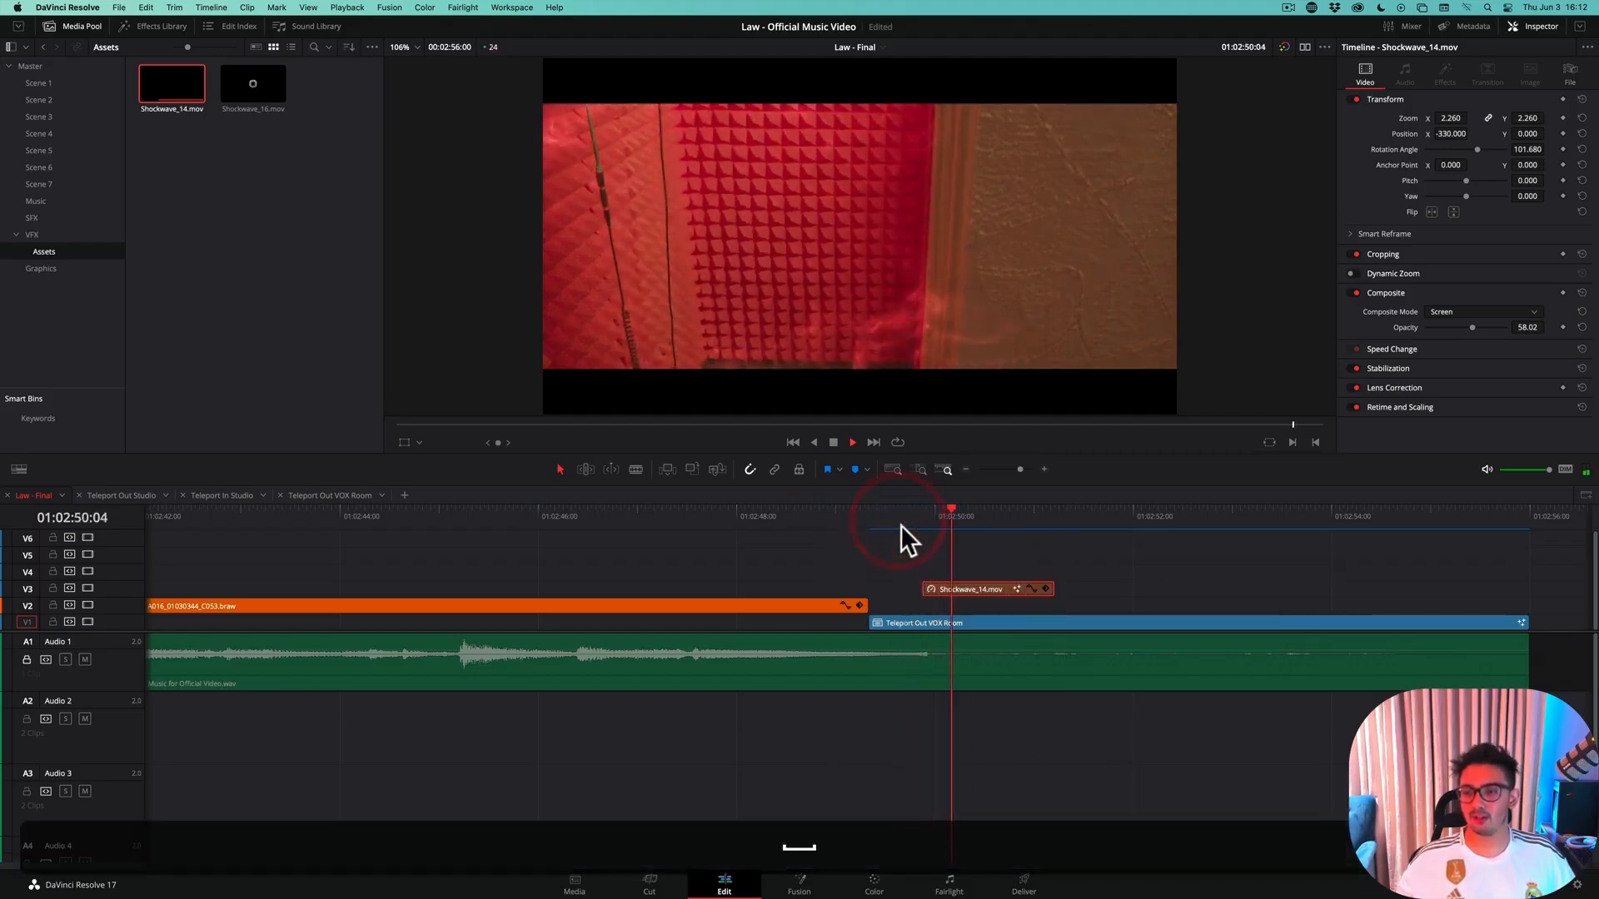
pyautogui.press('space')
pyautogui.click(902, 523)
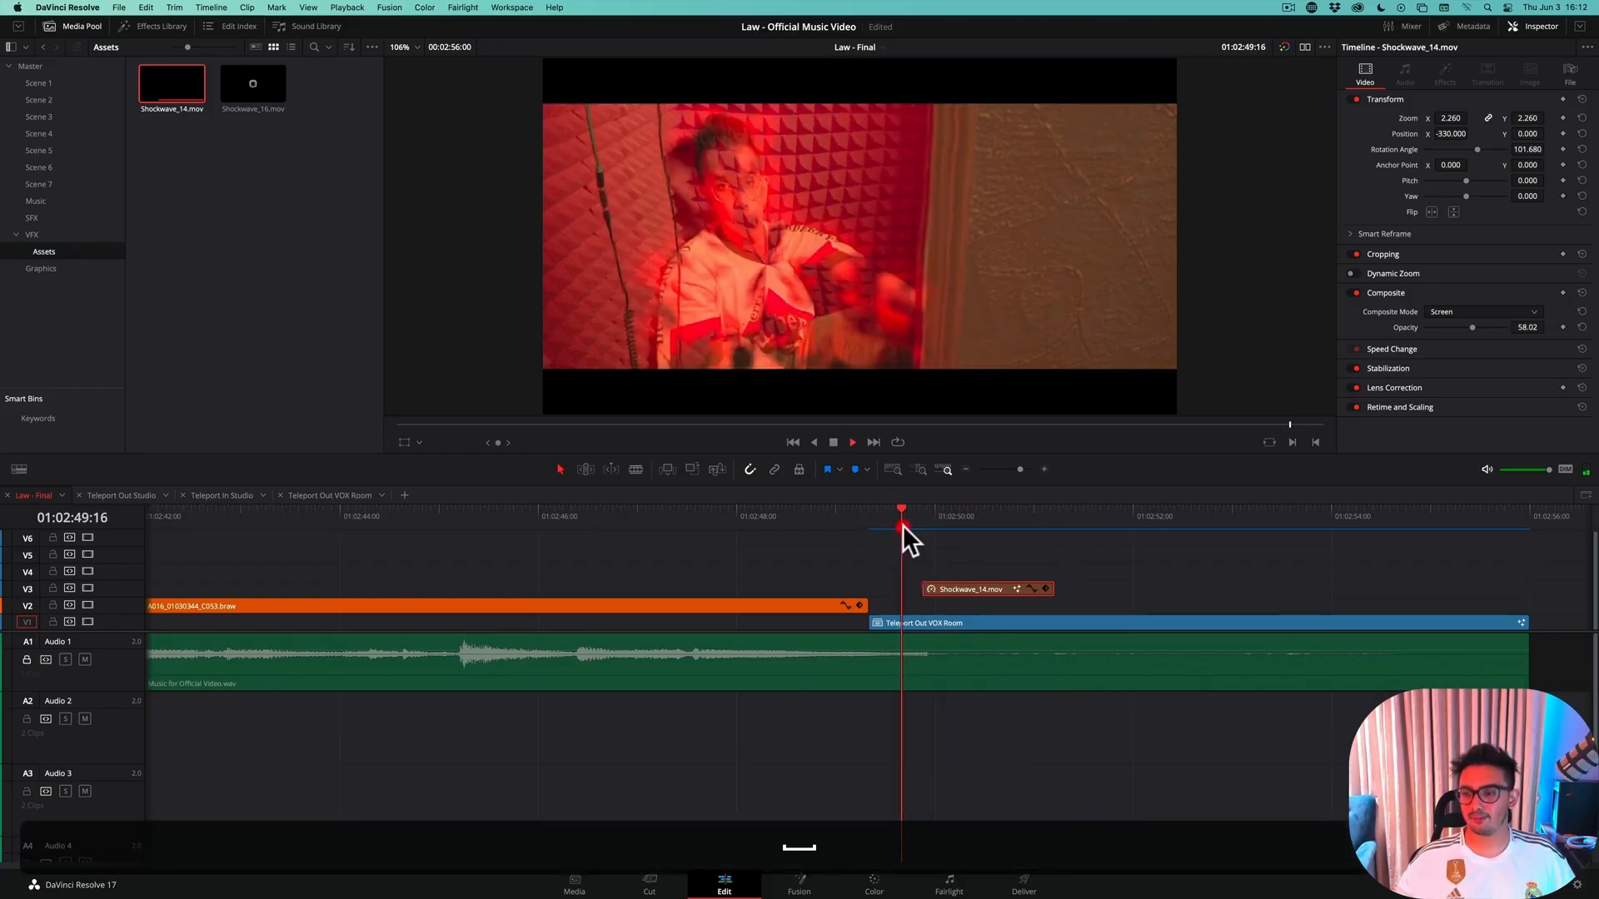
pyautogui.press('space')
pyautogui.press('space')
pyautogui.click(902, 521)
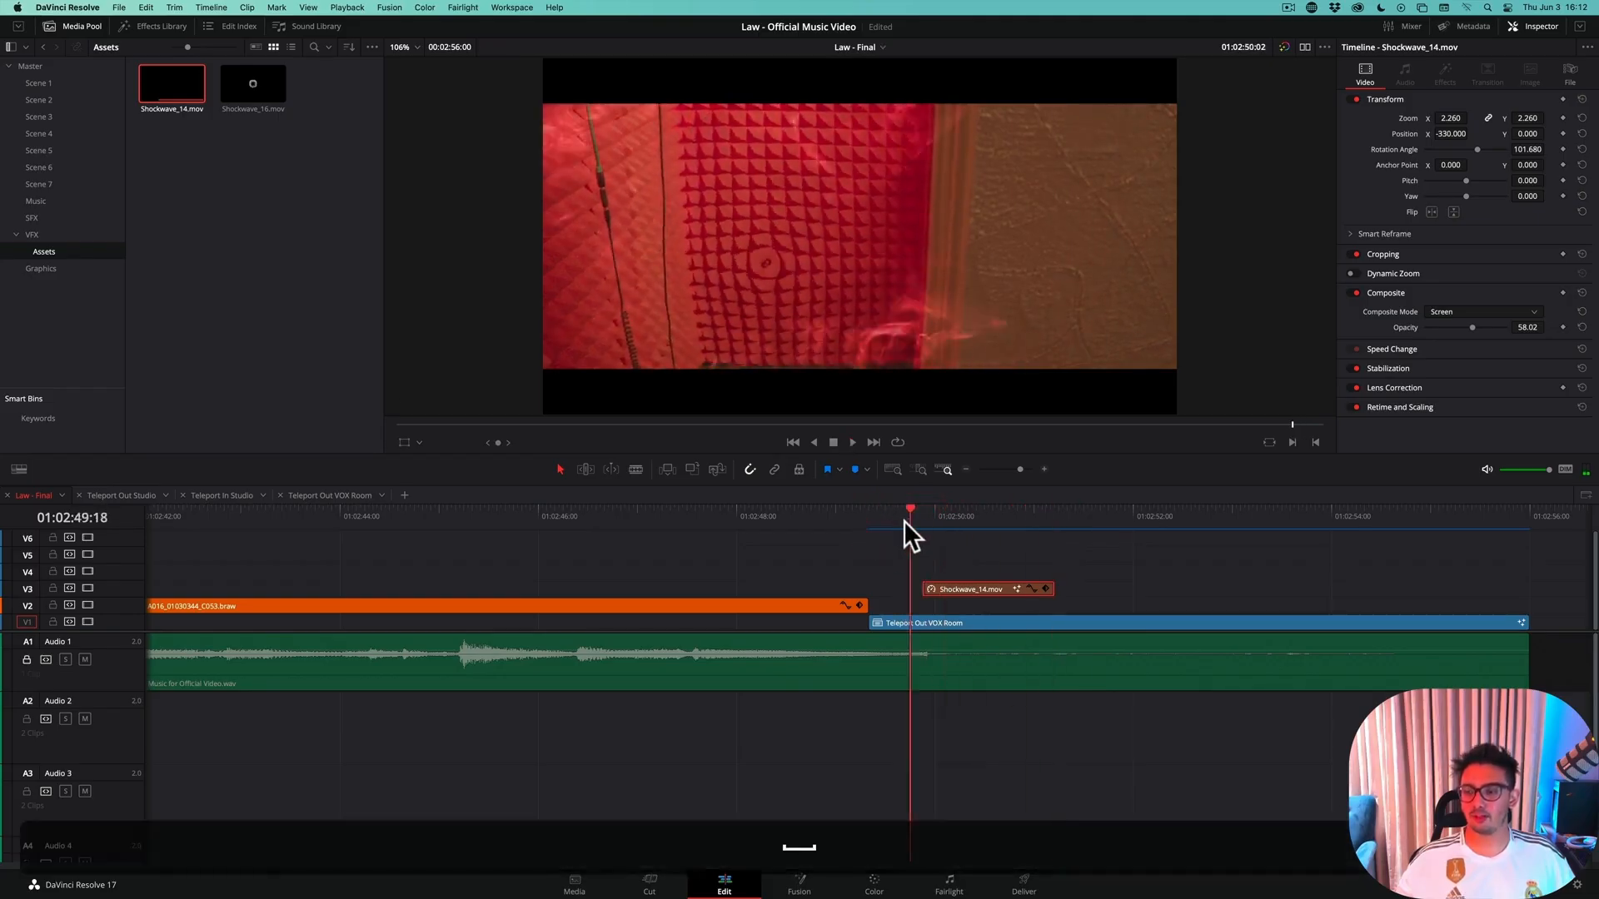
pyautogui.press('space')
pyautogui.press('space')
pyautogui.moveTo(921, 517); pyautogui.dragTo(887, 519)
pyautogui.press('space')
pyautogui.press('space')
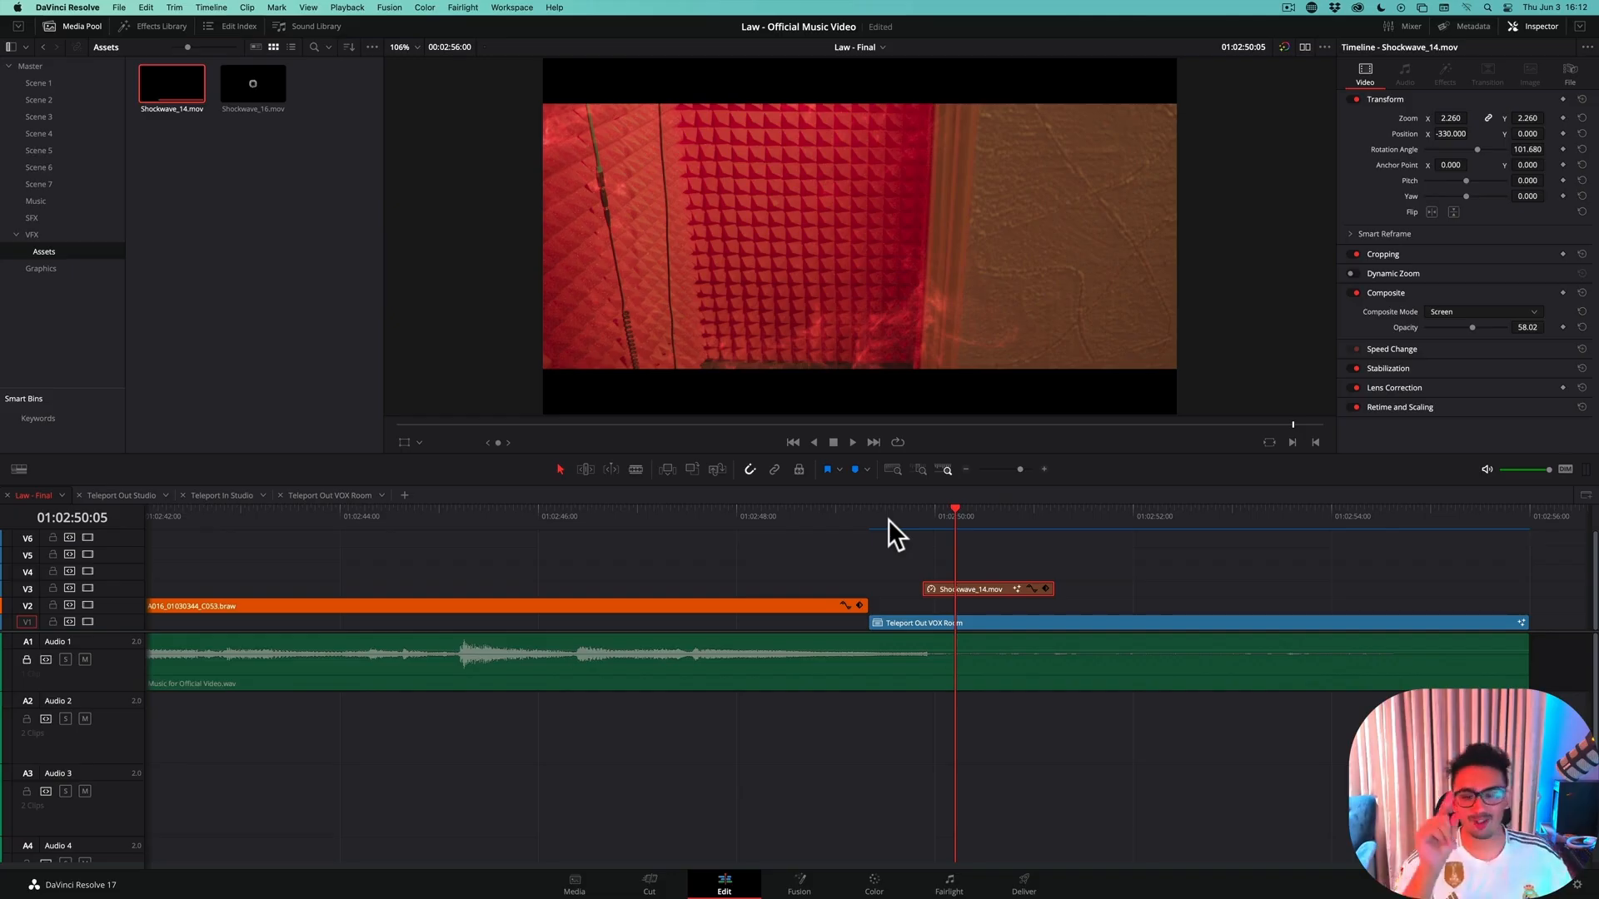
# Step frame by frame around 01:02:49:21 to examine how the shockwave meets the dissolve, stopping at 01:02:49:22
pyautogui.click(906, 518)
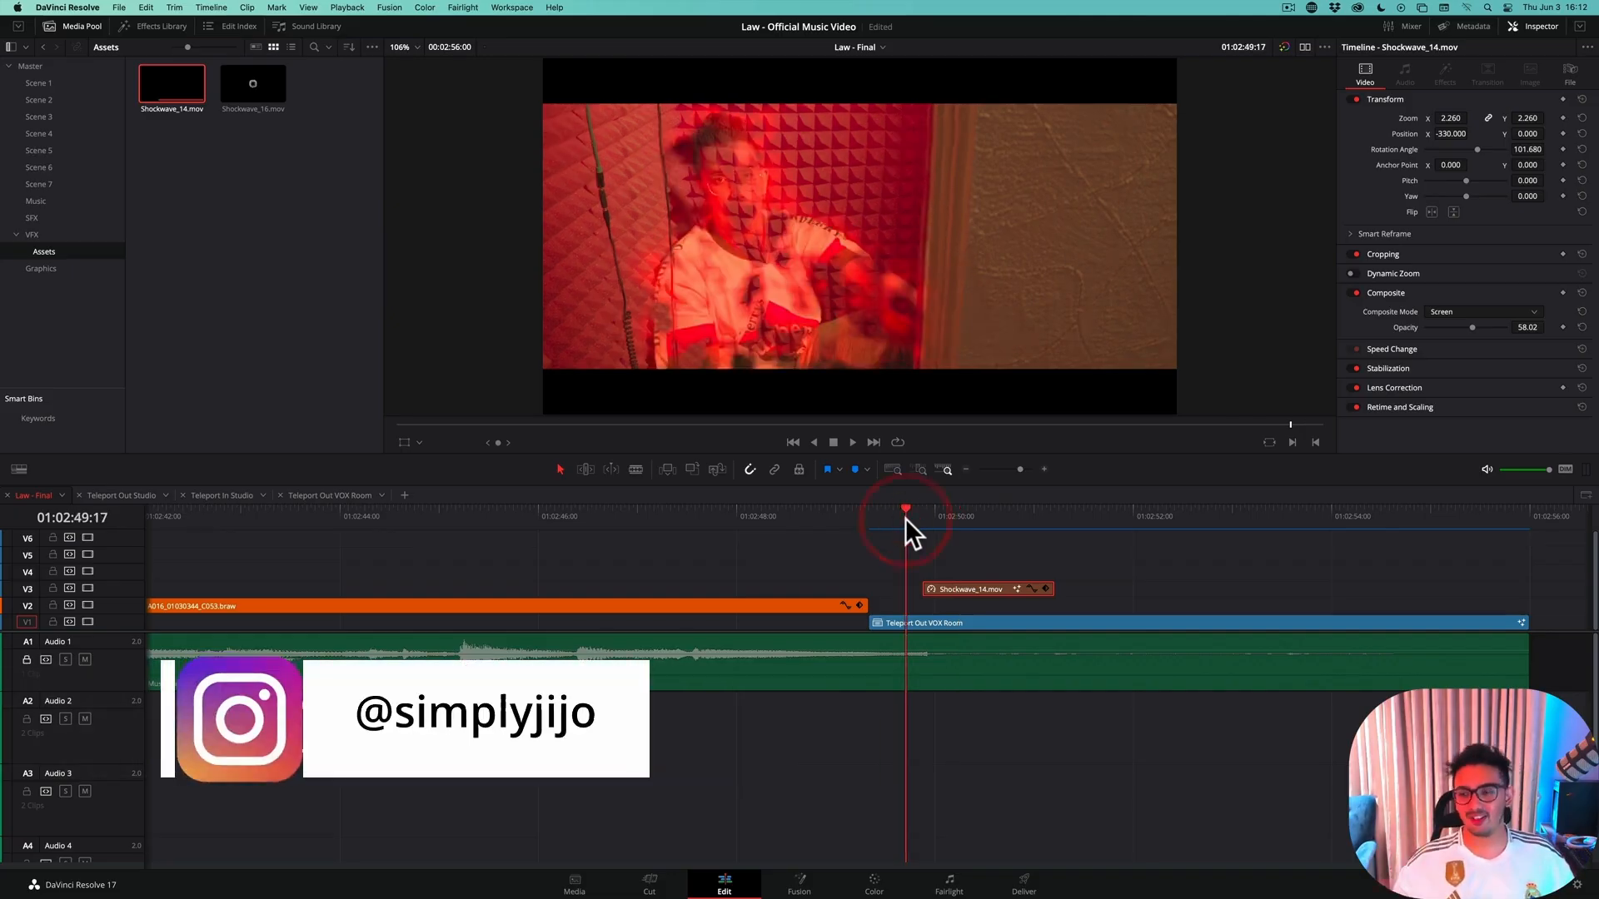
pyautogui.moveTo(906, 518); pyautogui.dragTo(916, 511)
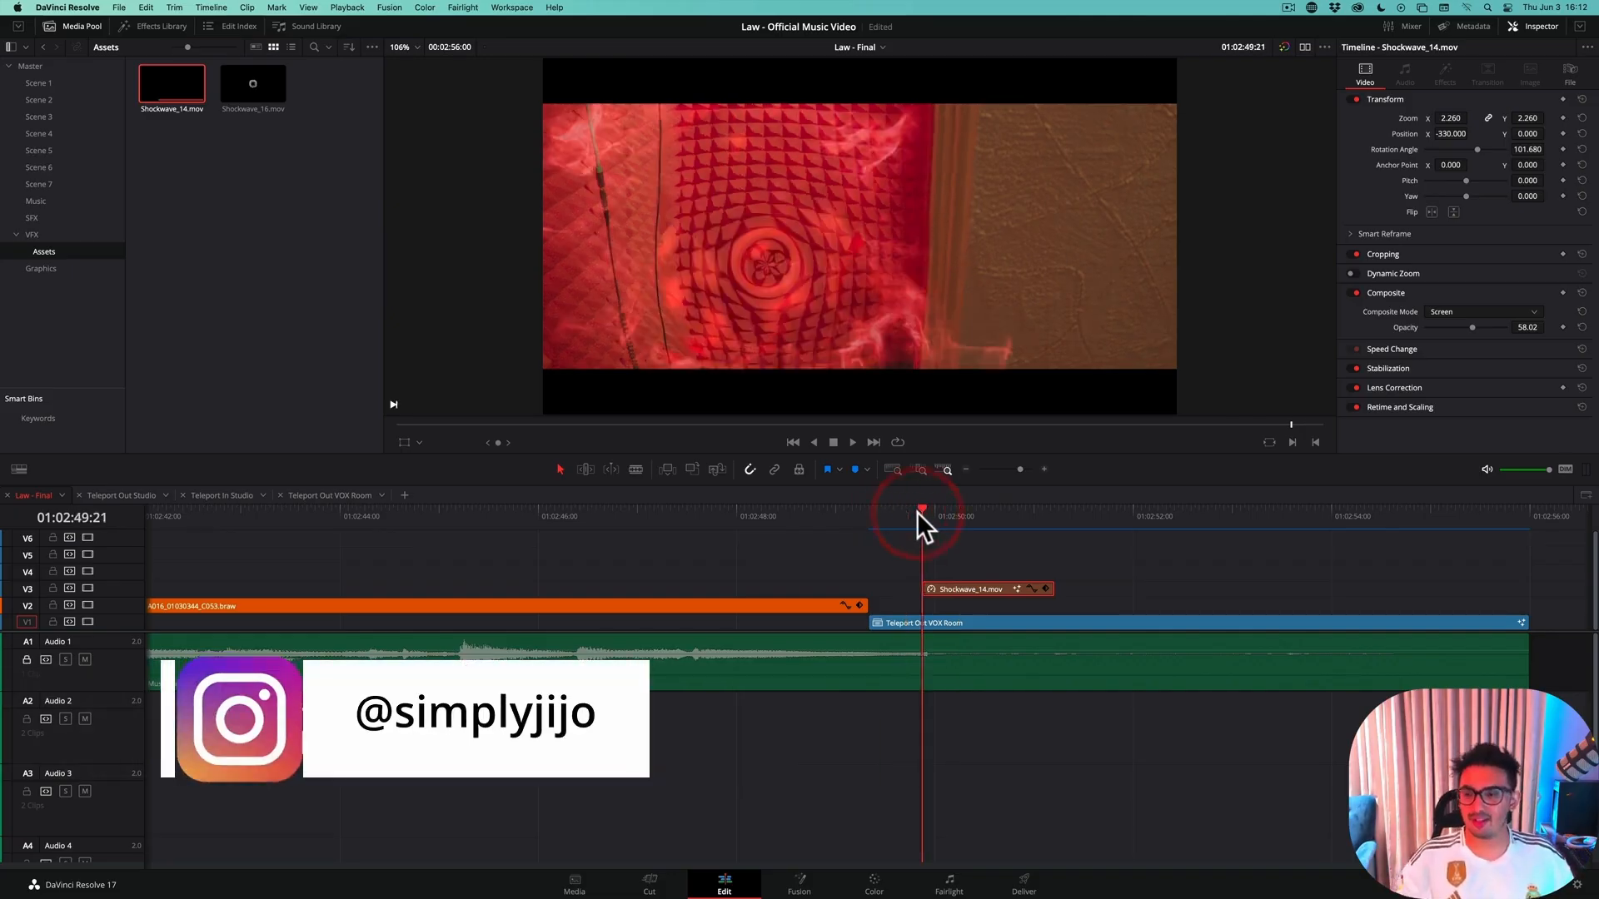
pyautogui.press('Left')
pyautogui.press('Left')
pyautogui.press('Left')
pyautogui.press('Left')
pyautogui.press('Left')
pyautogui.press('Left')
pyautogui.press('Right')
pyautogui.press('Right')
pyautogui.press('Right')
pyautogui.press('Right')
pyautogui.press('Right')
pyautogui.press('Right')
pyautogui.press('Right')
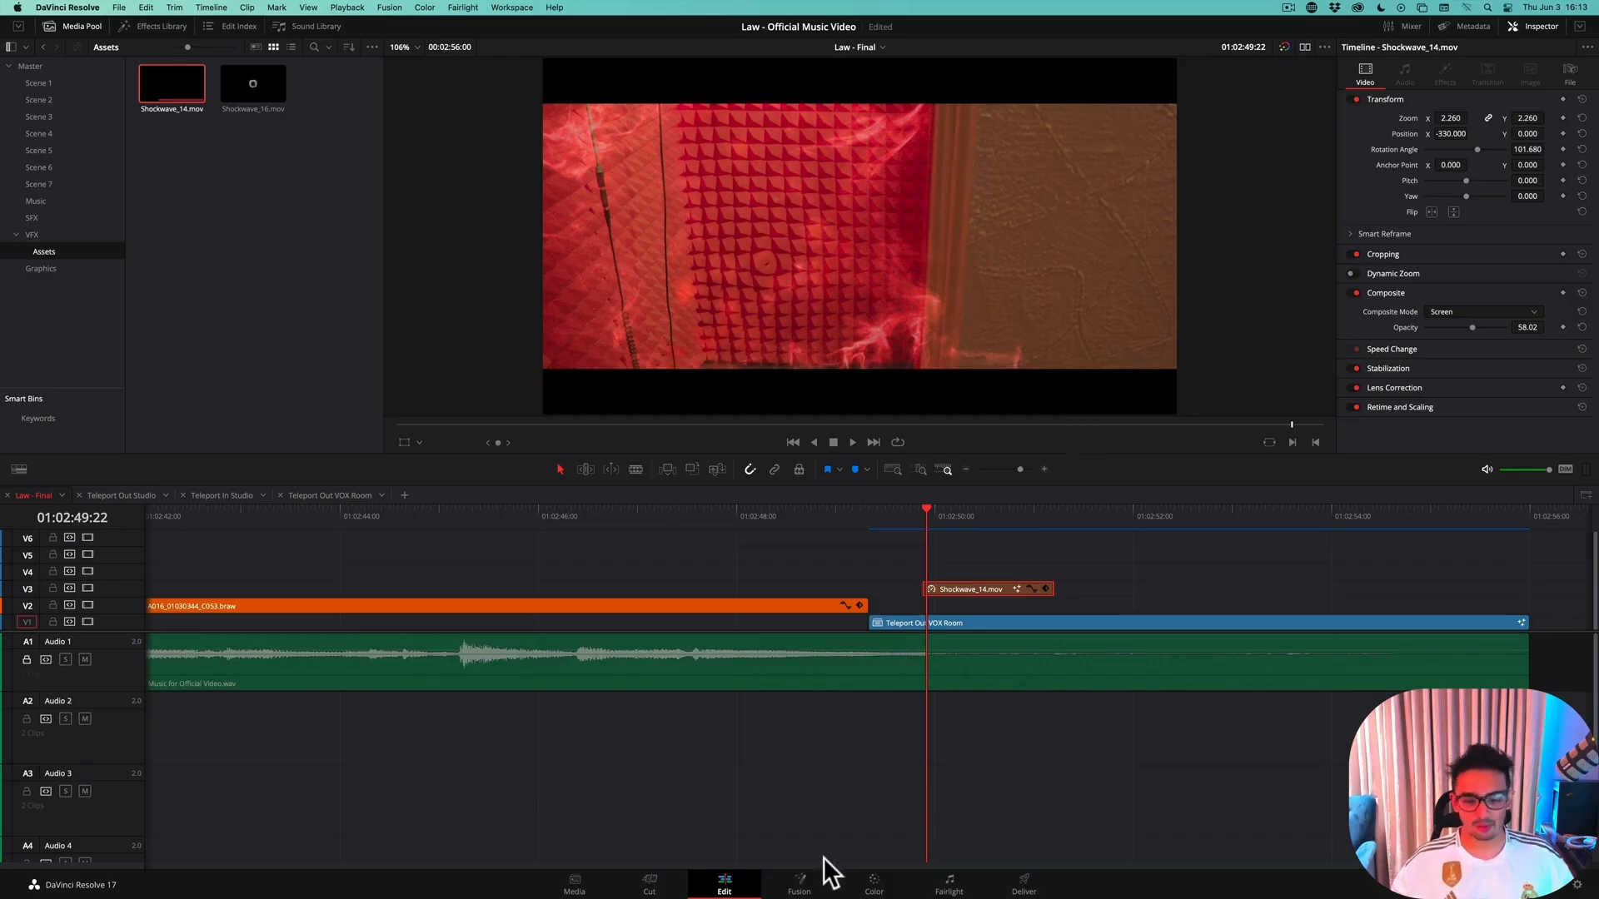
# Save the project and rename the shockwave clip's MediaIn1 node in Fusion as smoke
pyautogui.press('super+s')
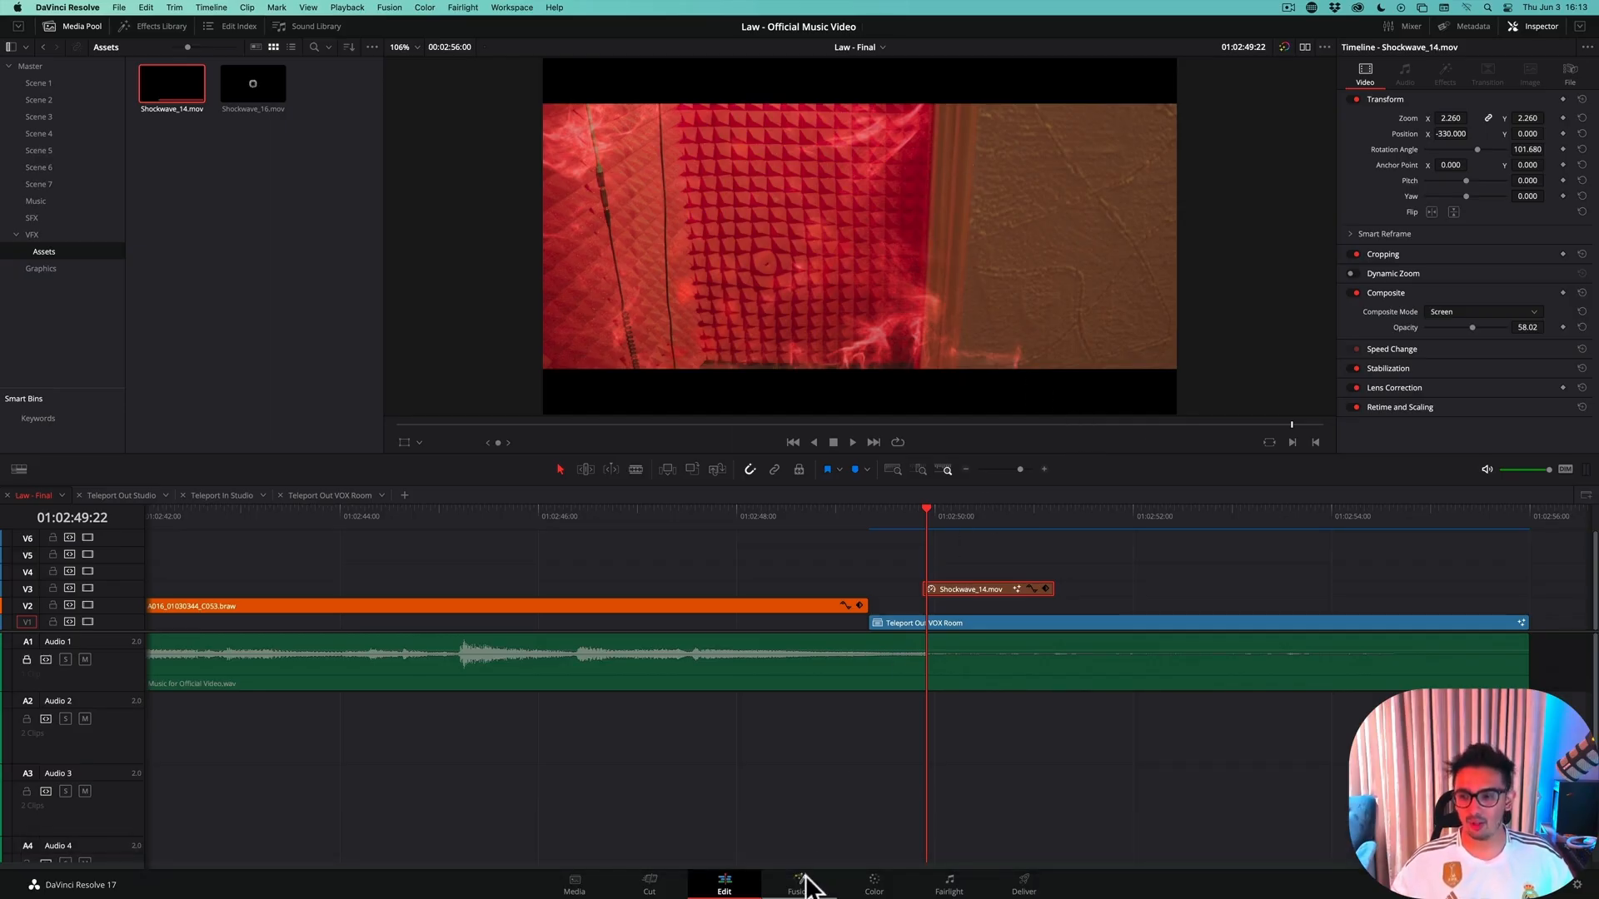
pyautogui.click(803, 881)
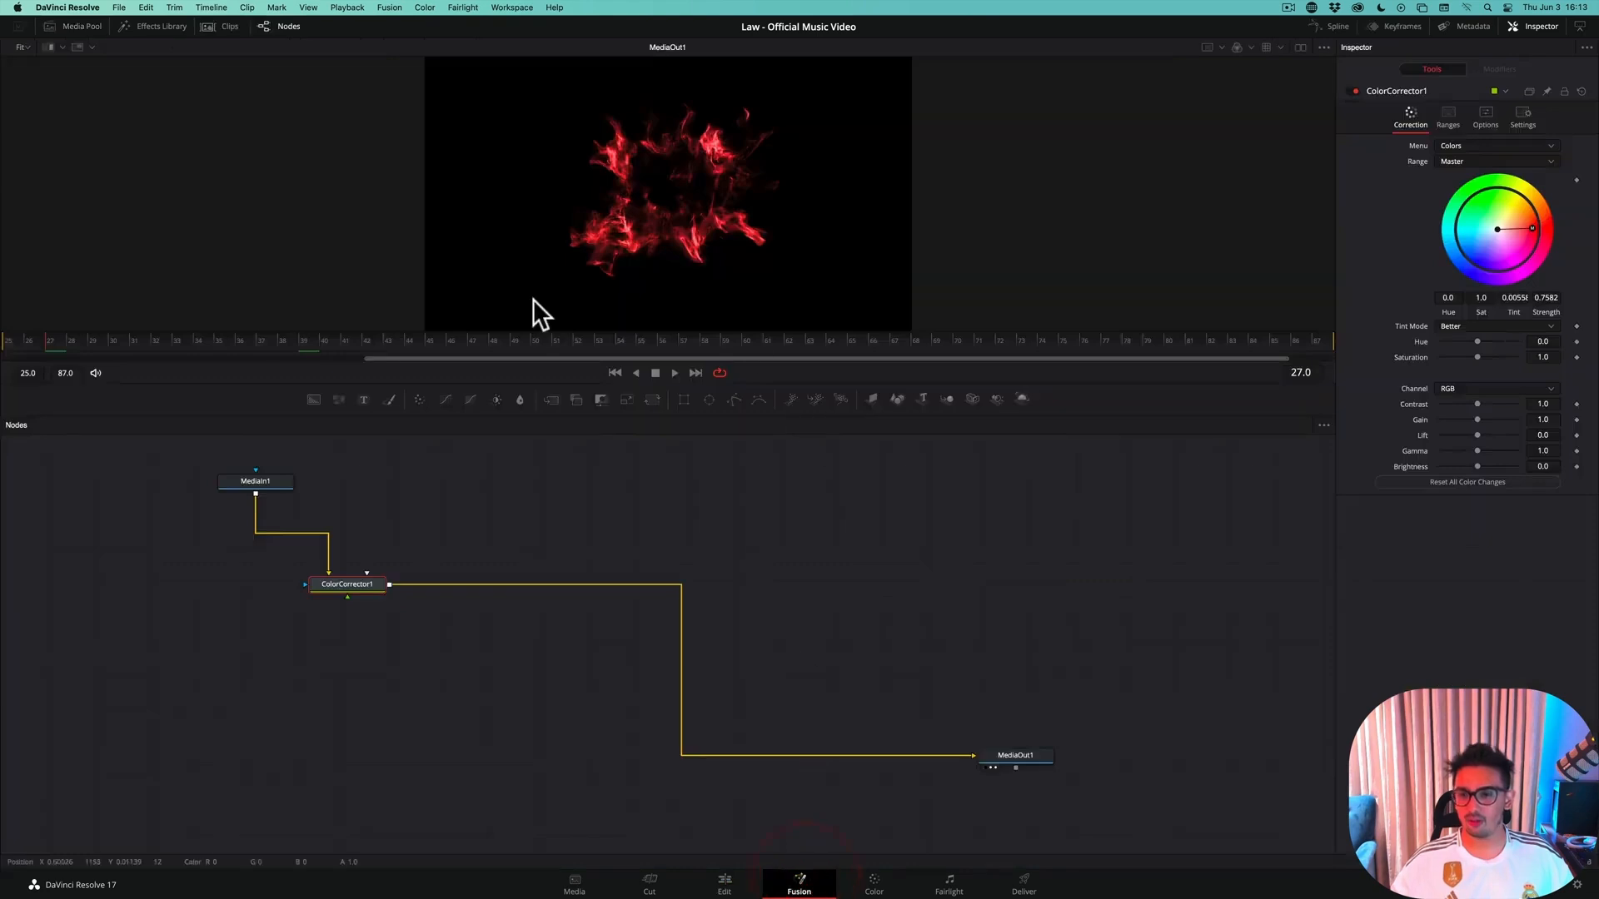
pyautogui.click(271, 486)
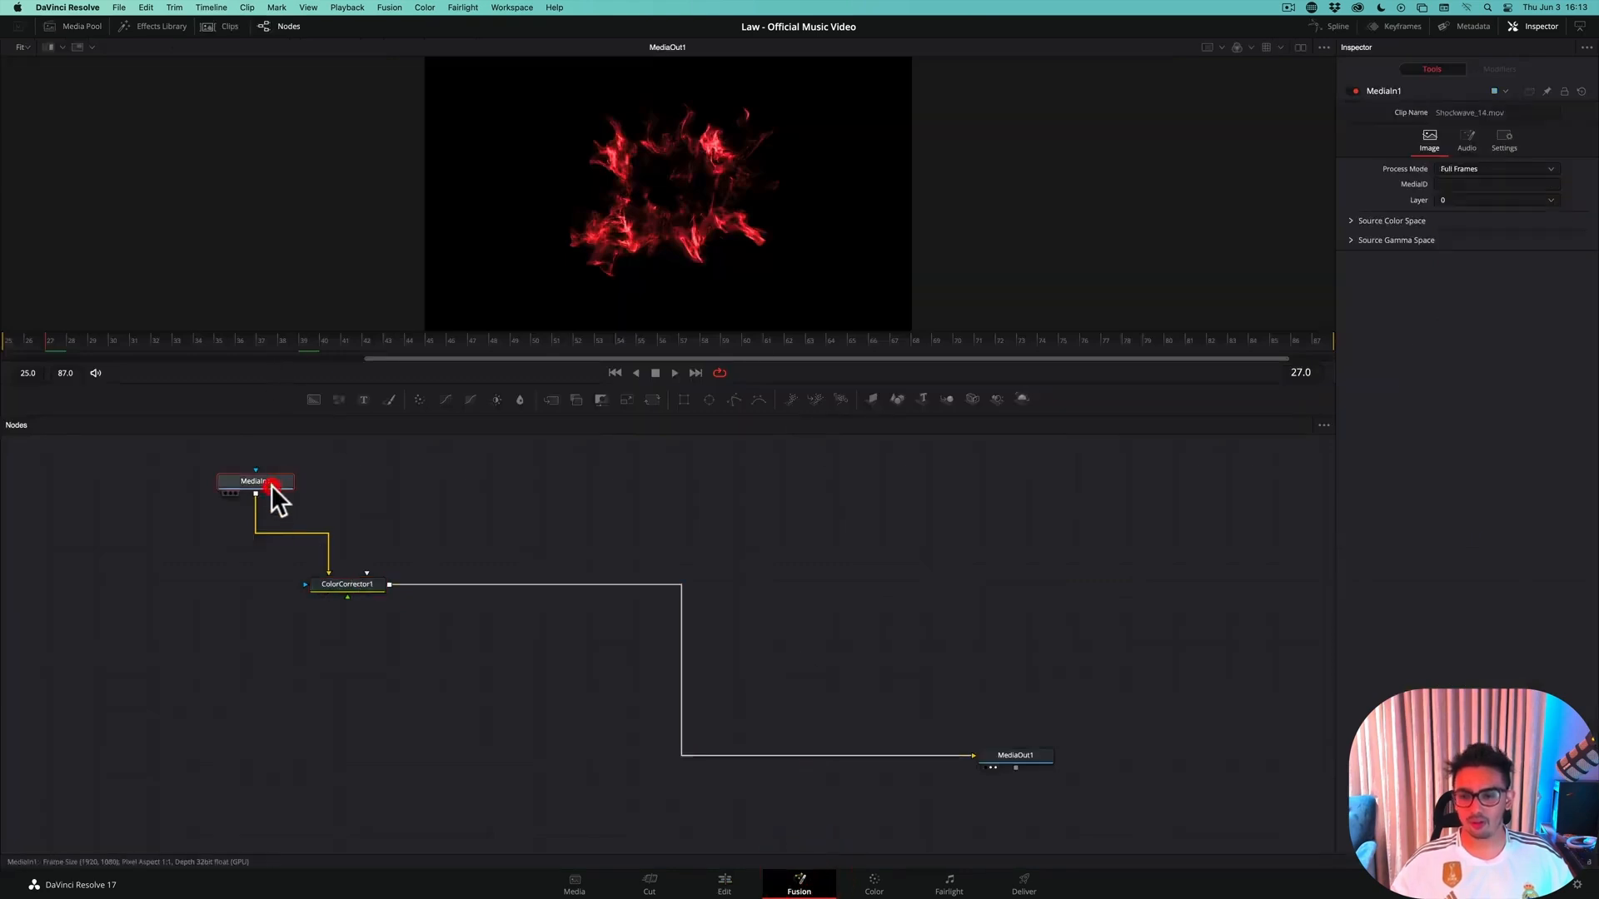
pyautogui.press('F2')
pyautogui.write('smoke')
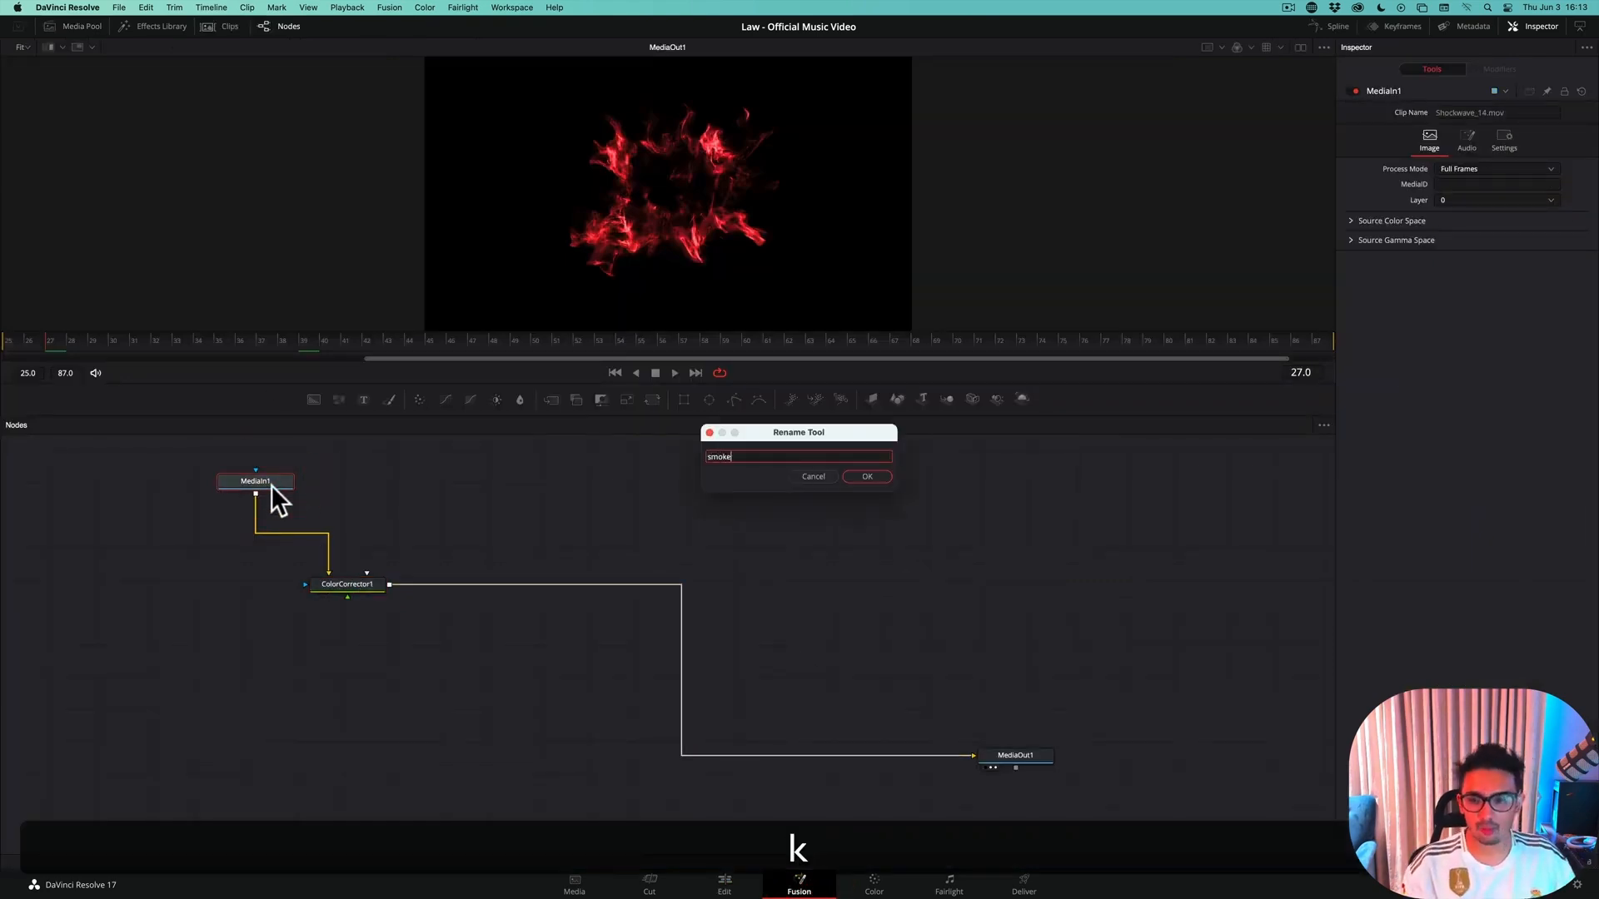
pyautogui.press('Return')
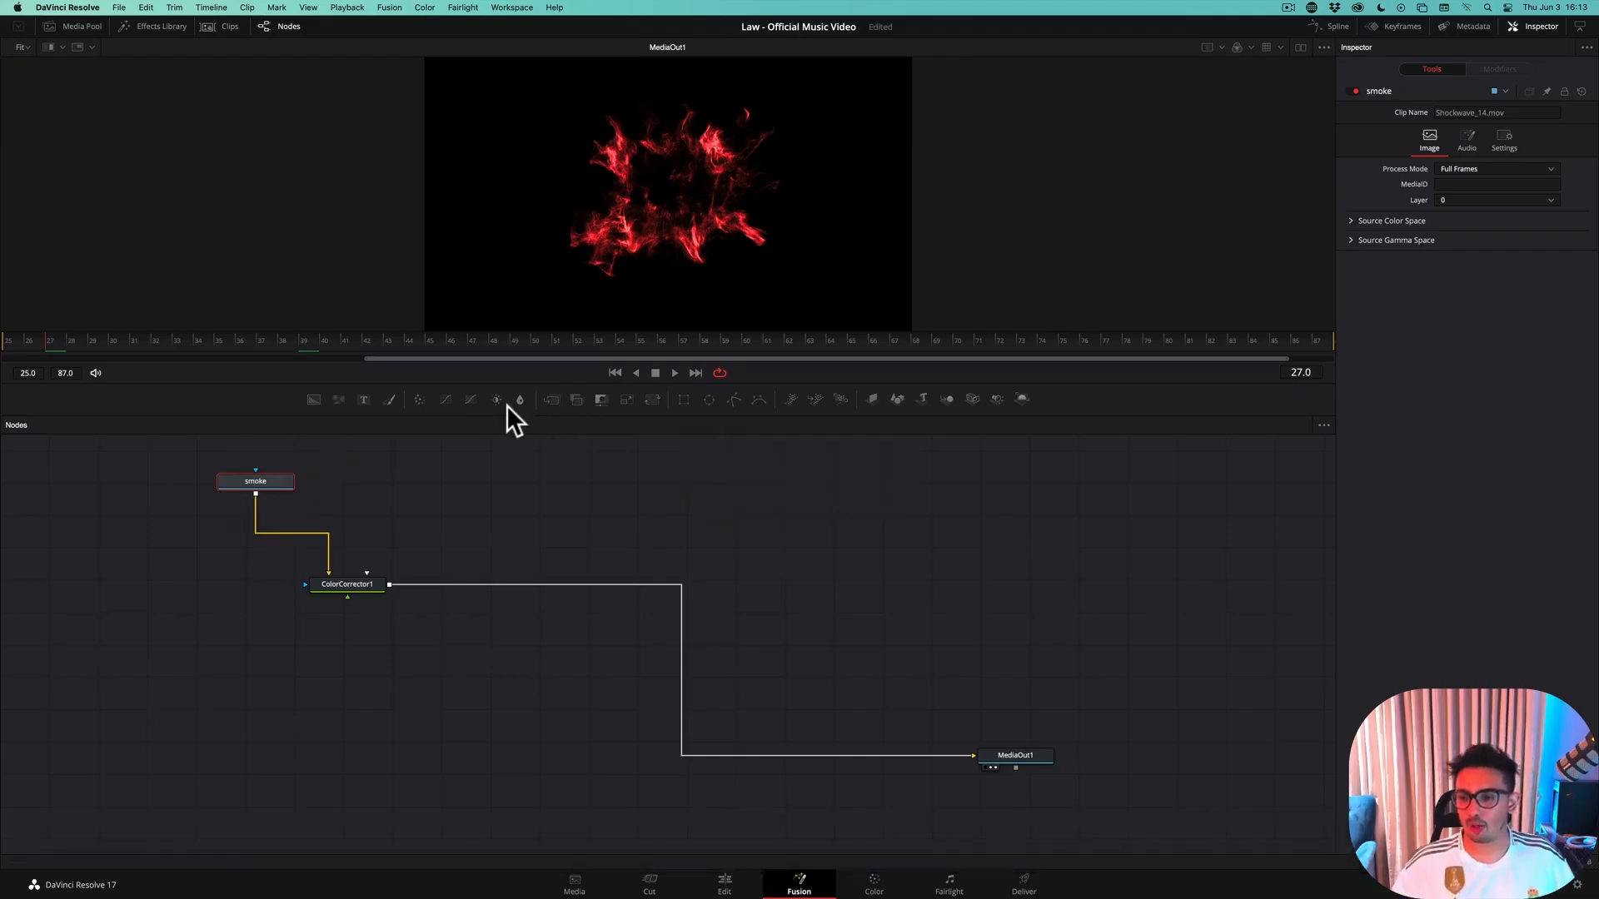
# Add a Polygon mask to the smoke node and draw a closed rounded shape just beside the frame's centre, over the smoke's edge
pyautogui.click(735, 398)
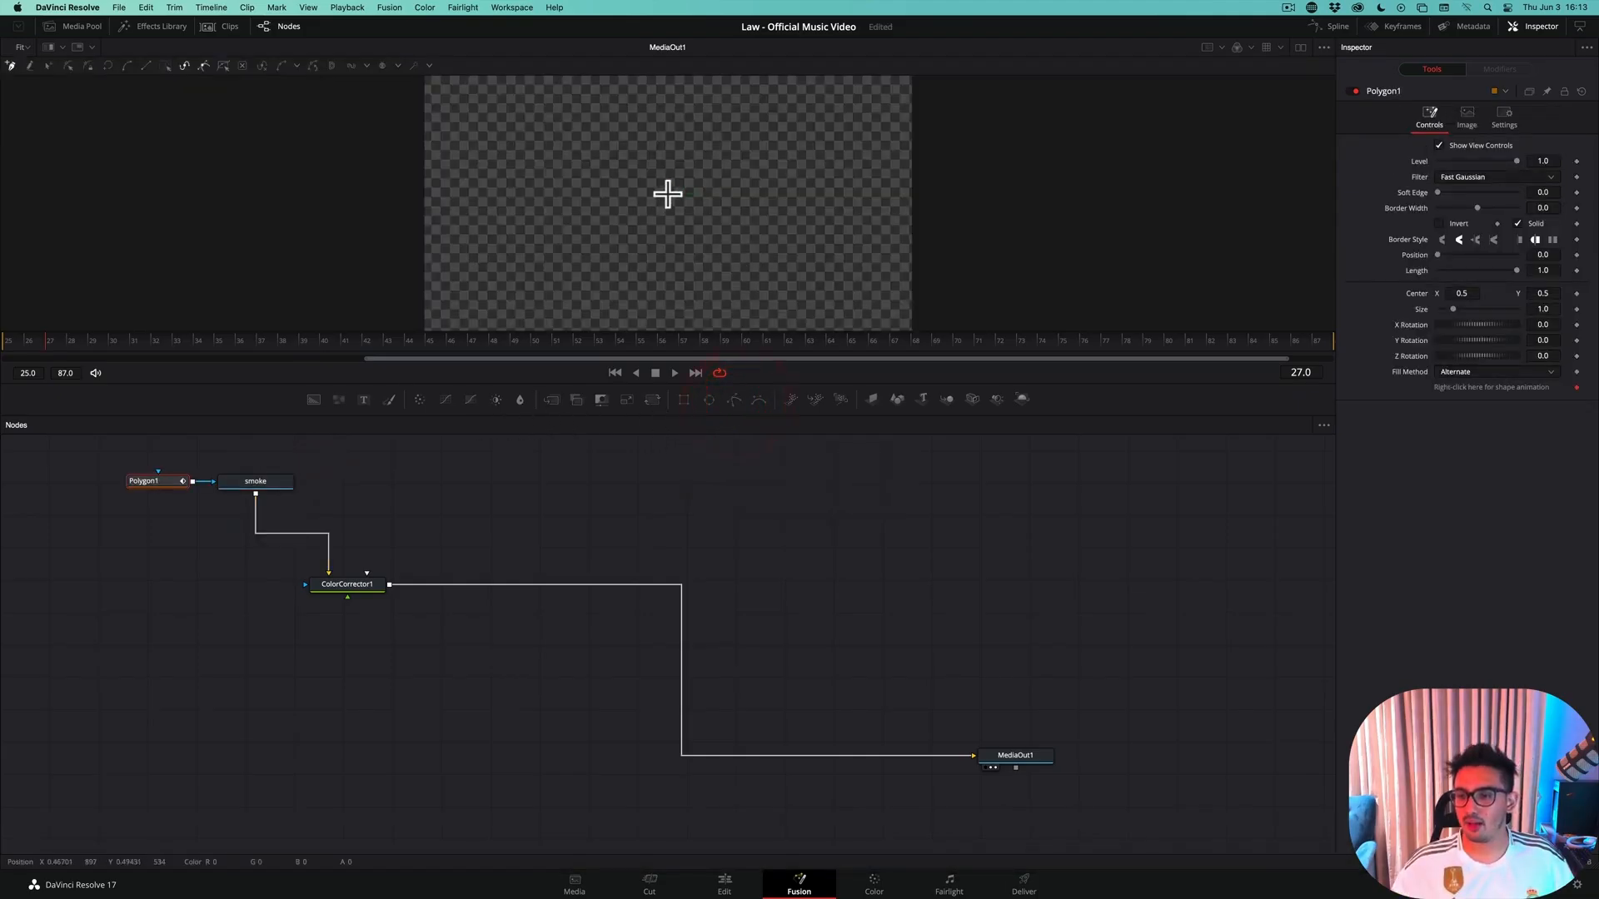
pyautogui.click(707, 214)
pyautogui.click(714, 261)
pyautogui.click(822, 237)
pyautogui.click(805, 172)
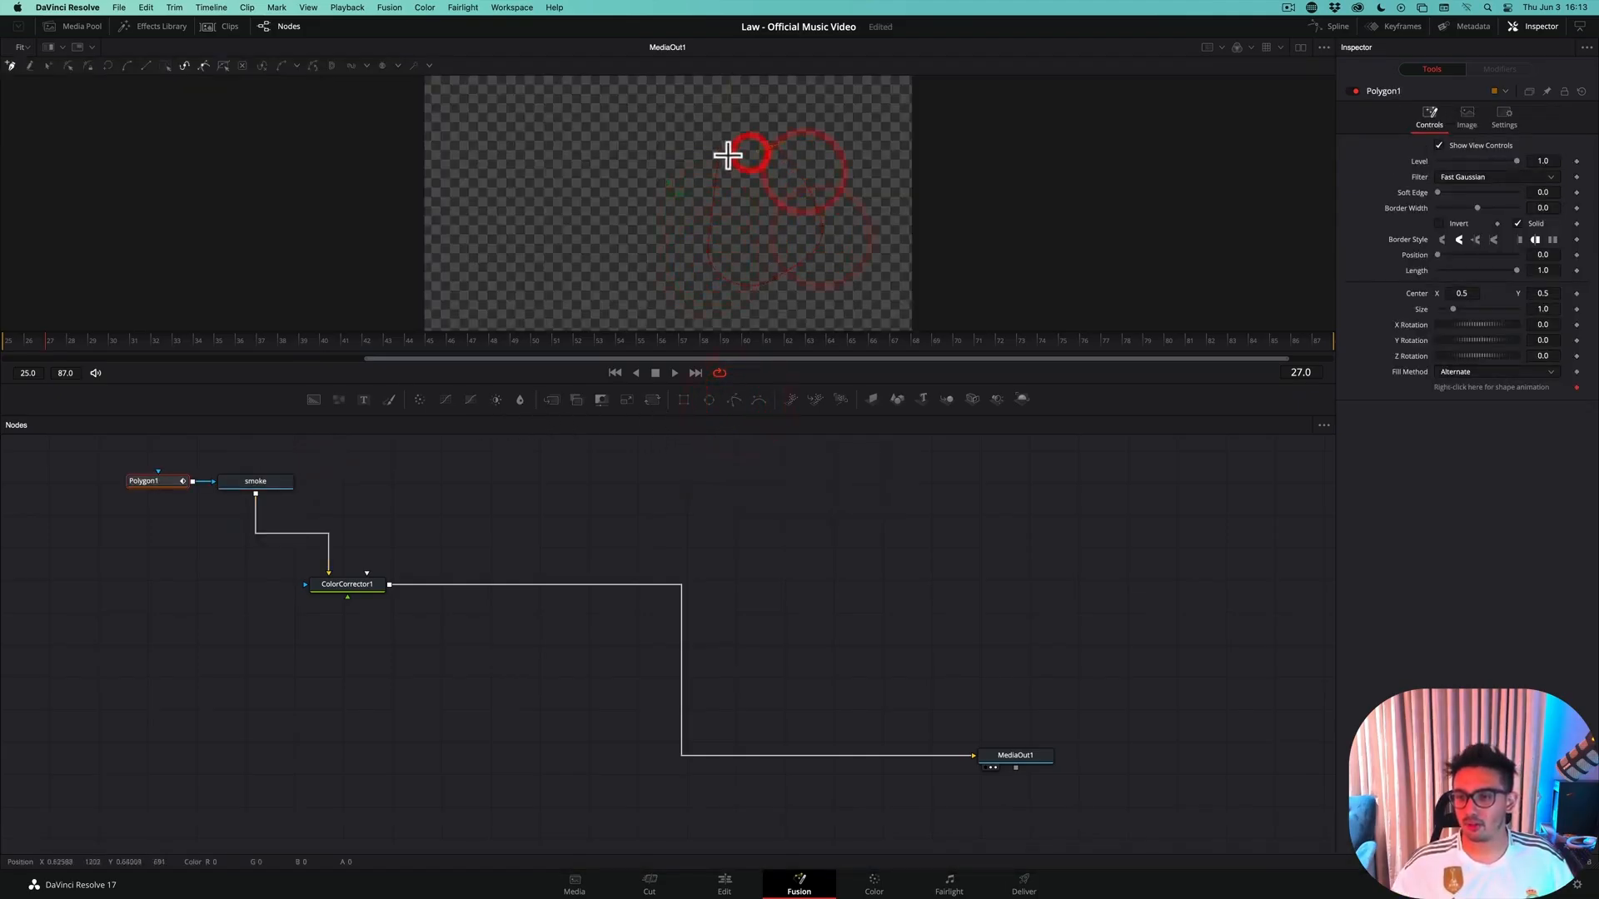
pyautogui.click(722, 154)
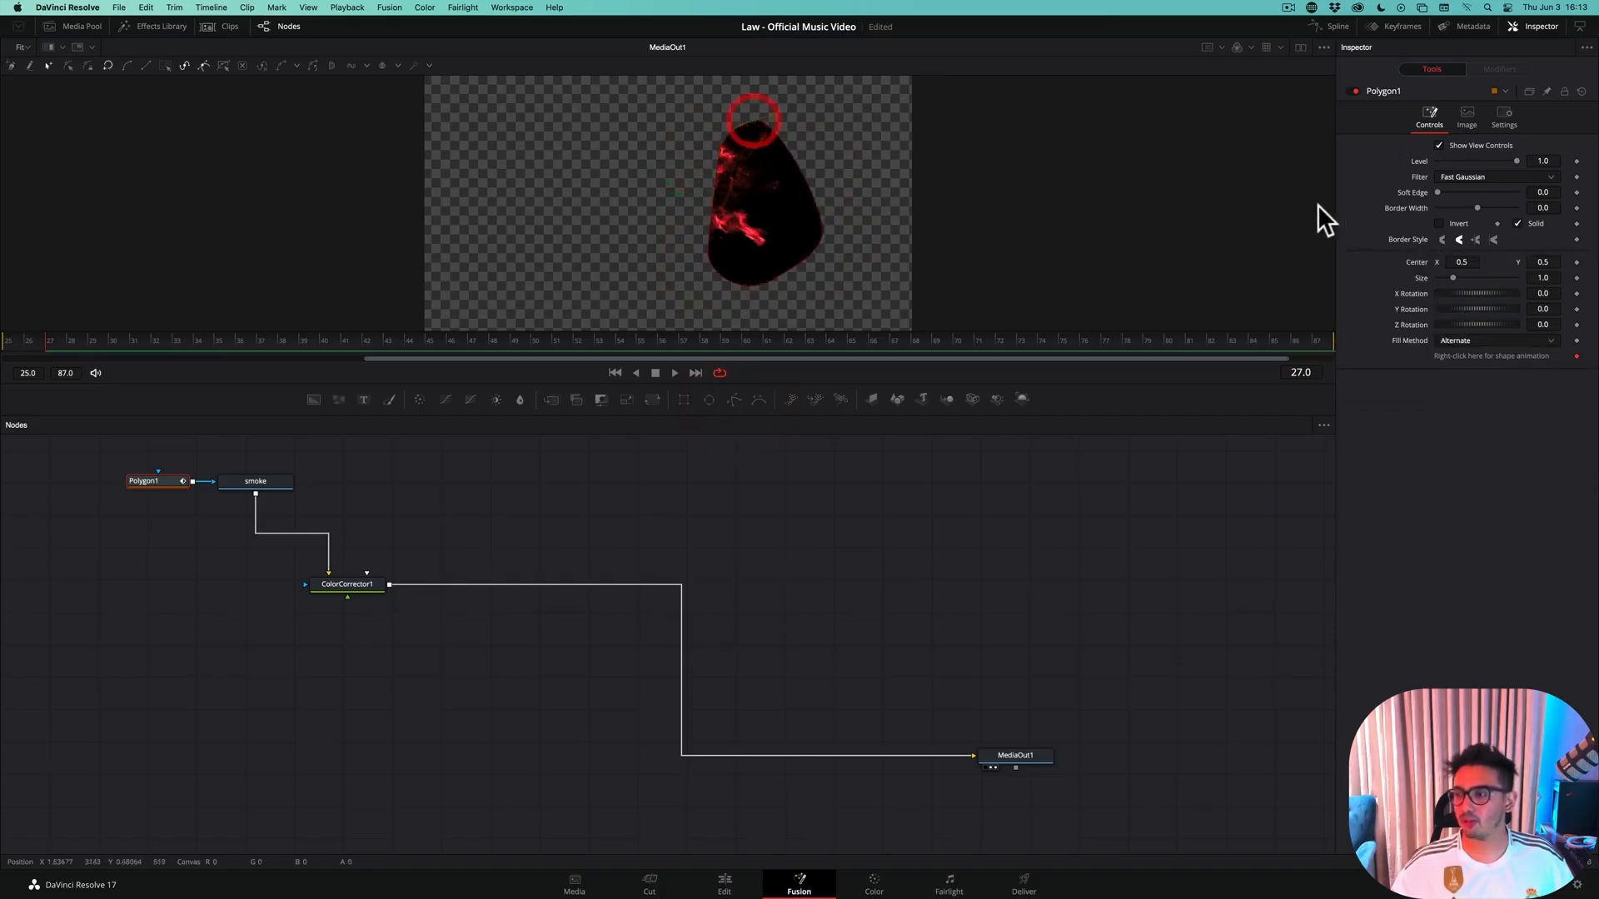
# Invert the polygon mask, move its center to about X 0.458, Y 0.527 and save the project
pyautogui.click(1438, 223)
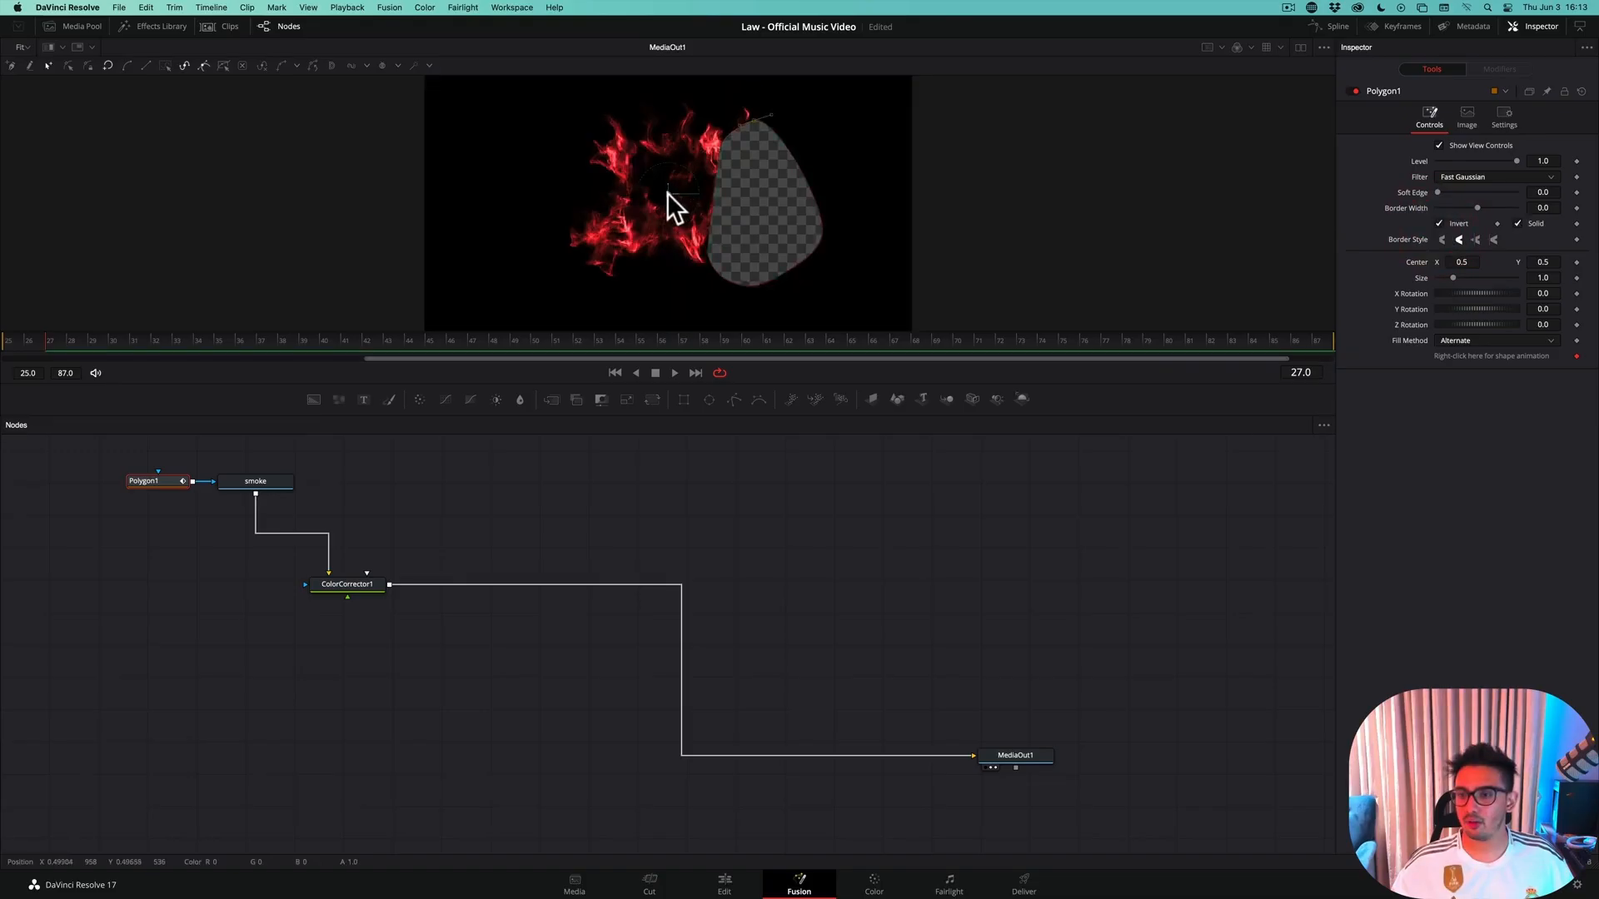
pyautogui.moveTo(667, 192)
pyautogui.mouseDown()
pyautogui.moveTo(682, 192)
pyautogui.moveTo(646, 184)
pyautogui.mouseUp()
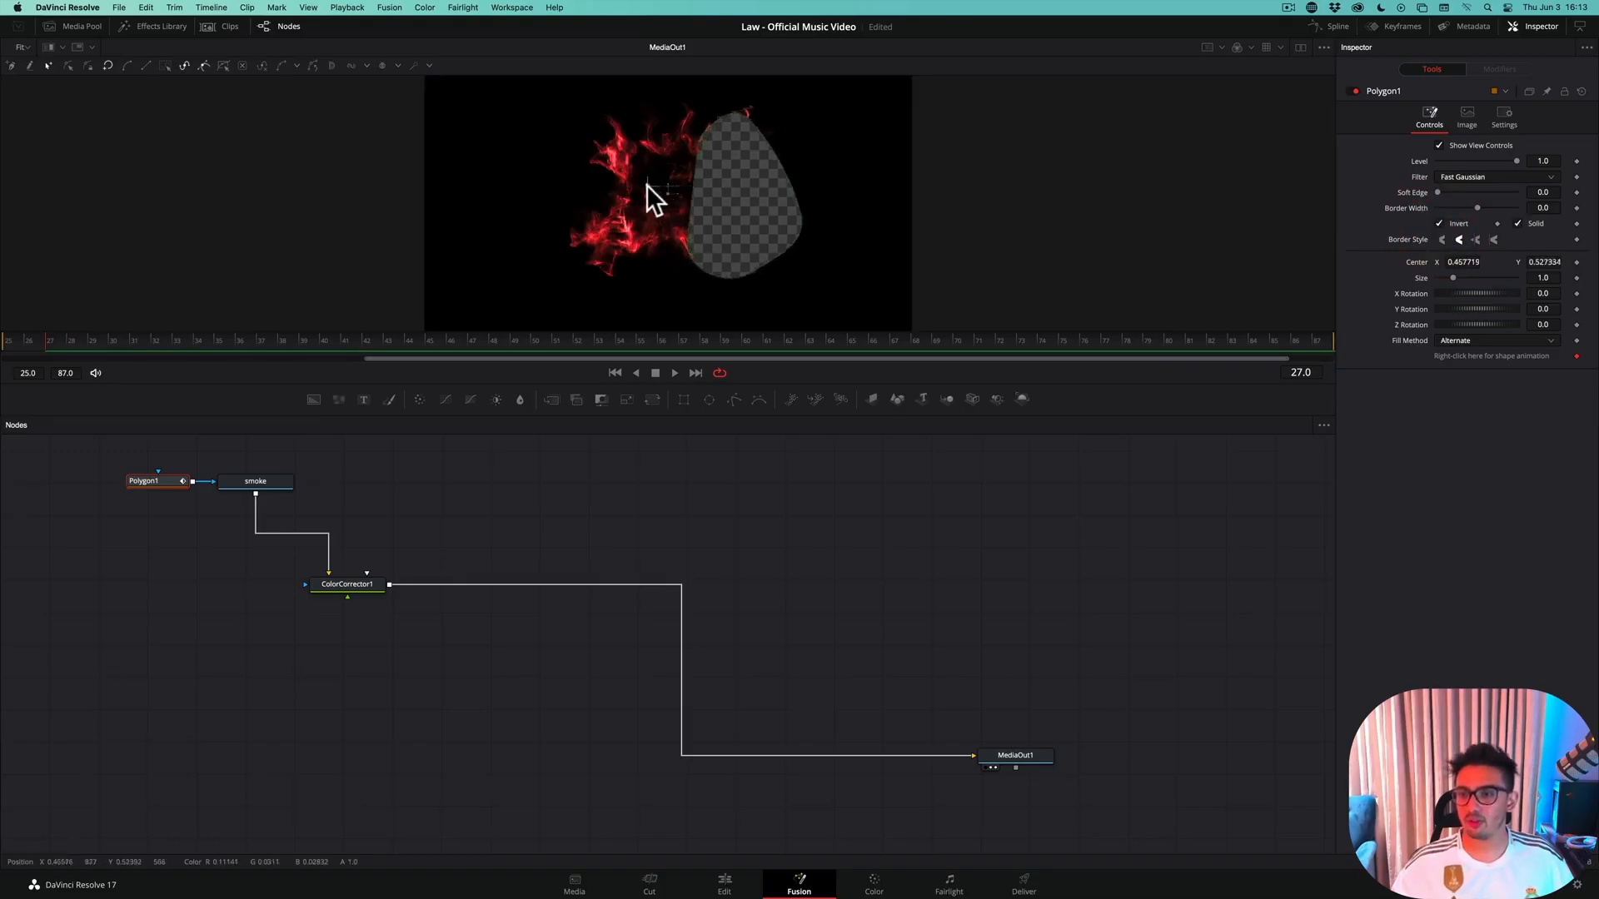
pyautogui.press('super+s')
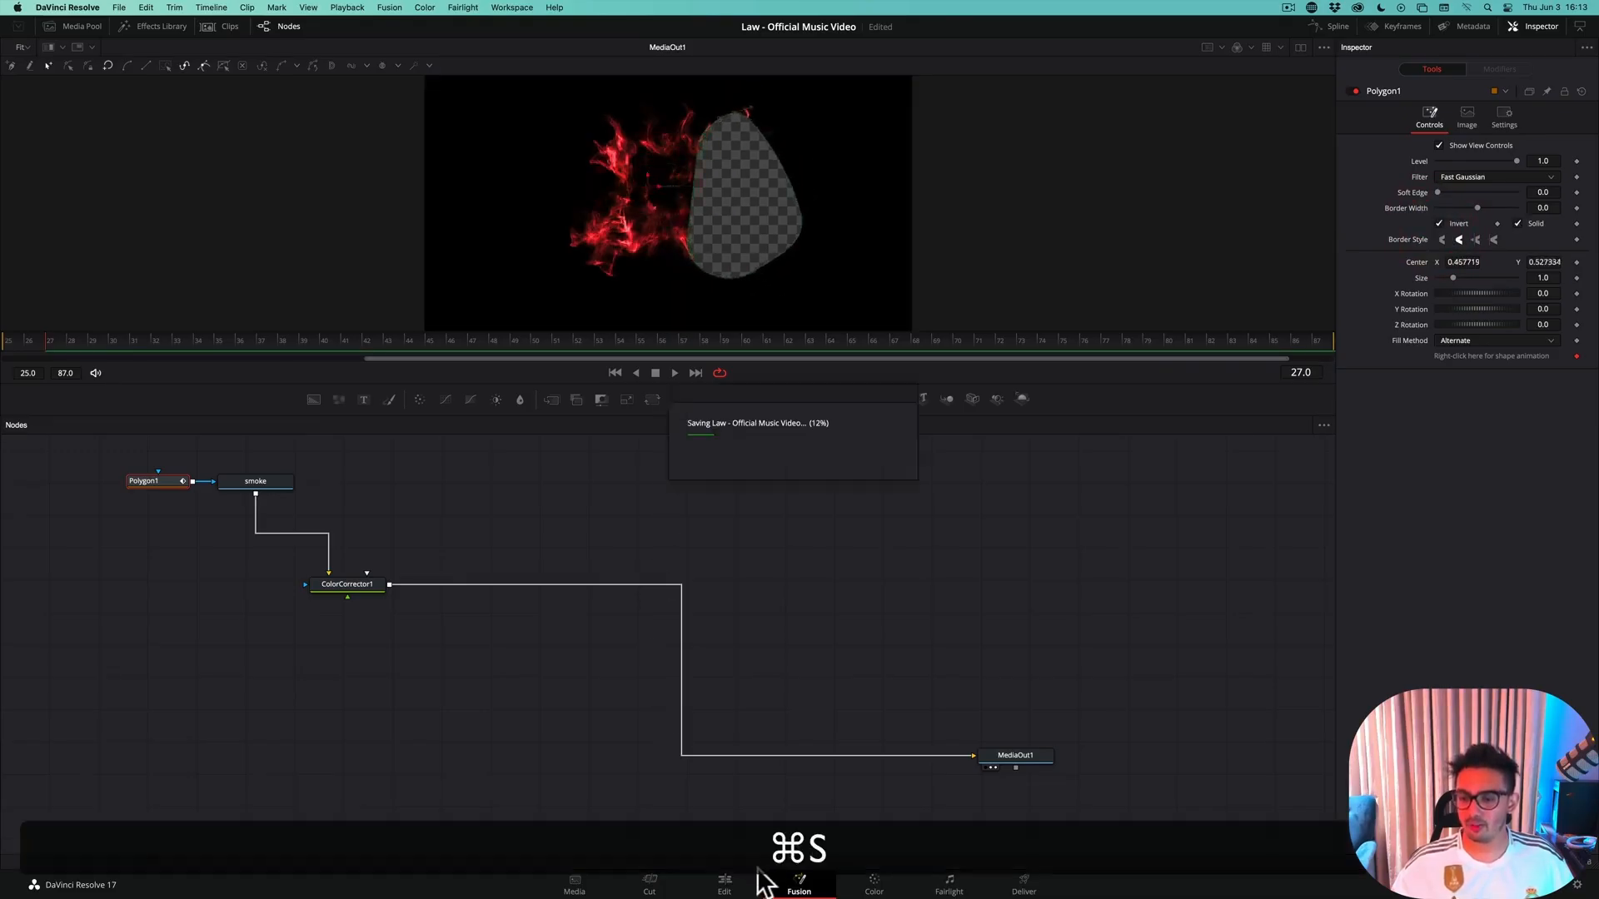
# Return to the edit timeline and disable the Teleport Out VOX Room clip to inspect the masked shockwave alone
pyautogui.click(724, 884)
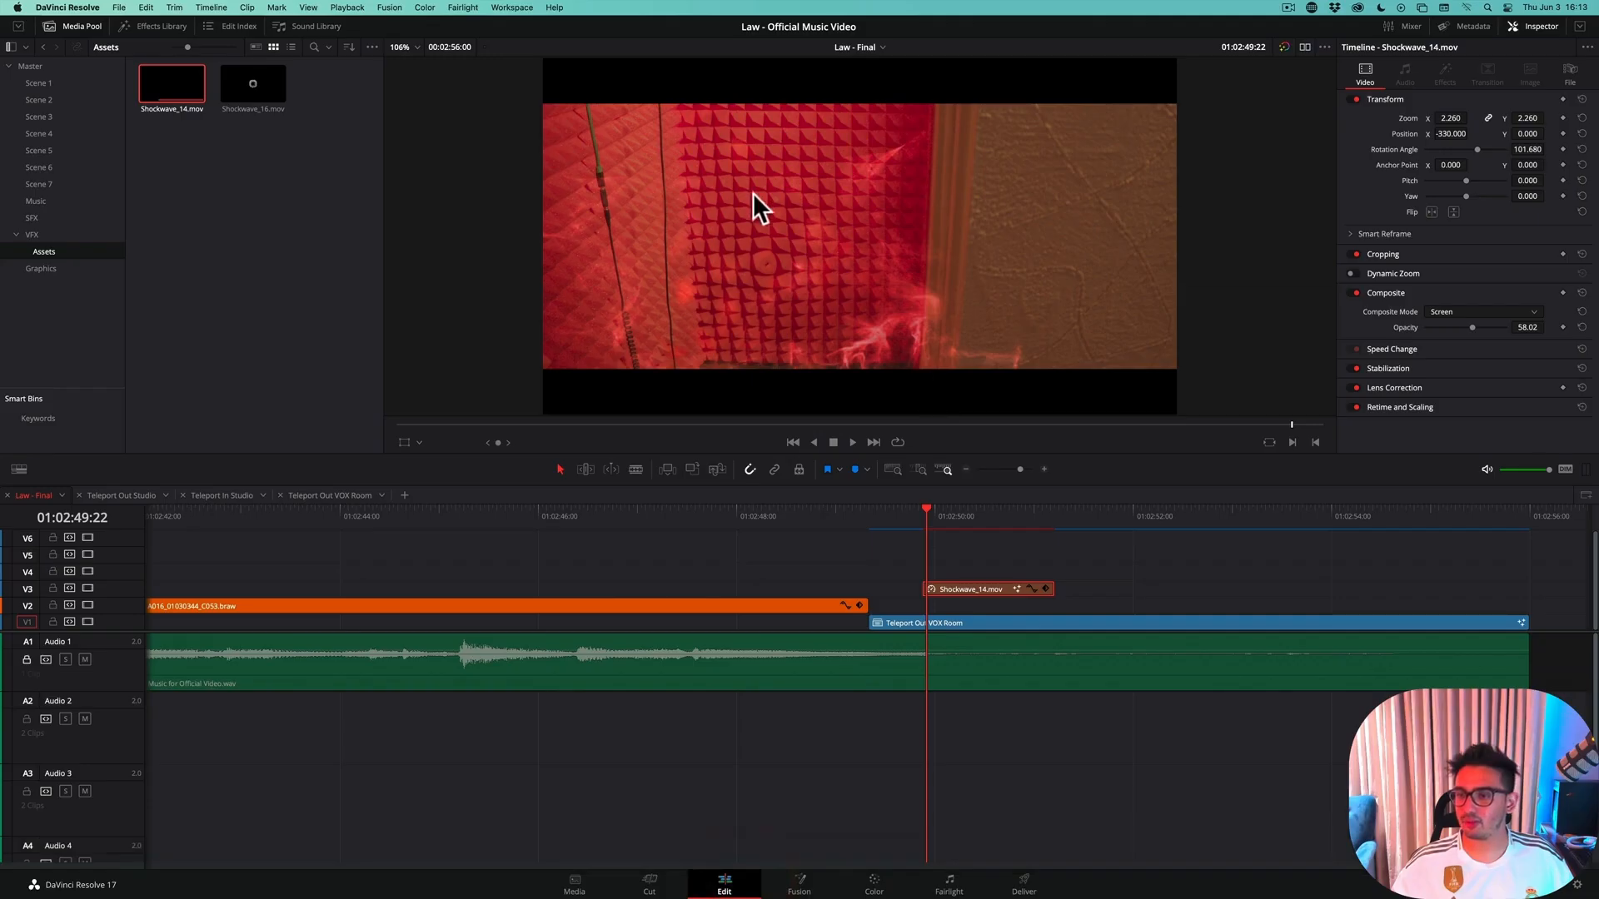
pyautogui.click(961, 624)
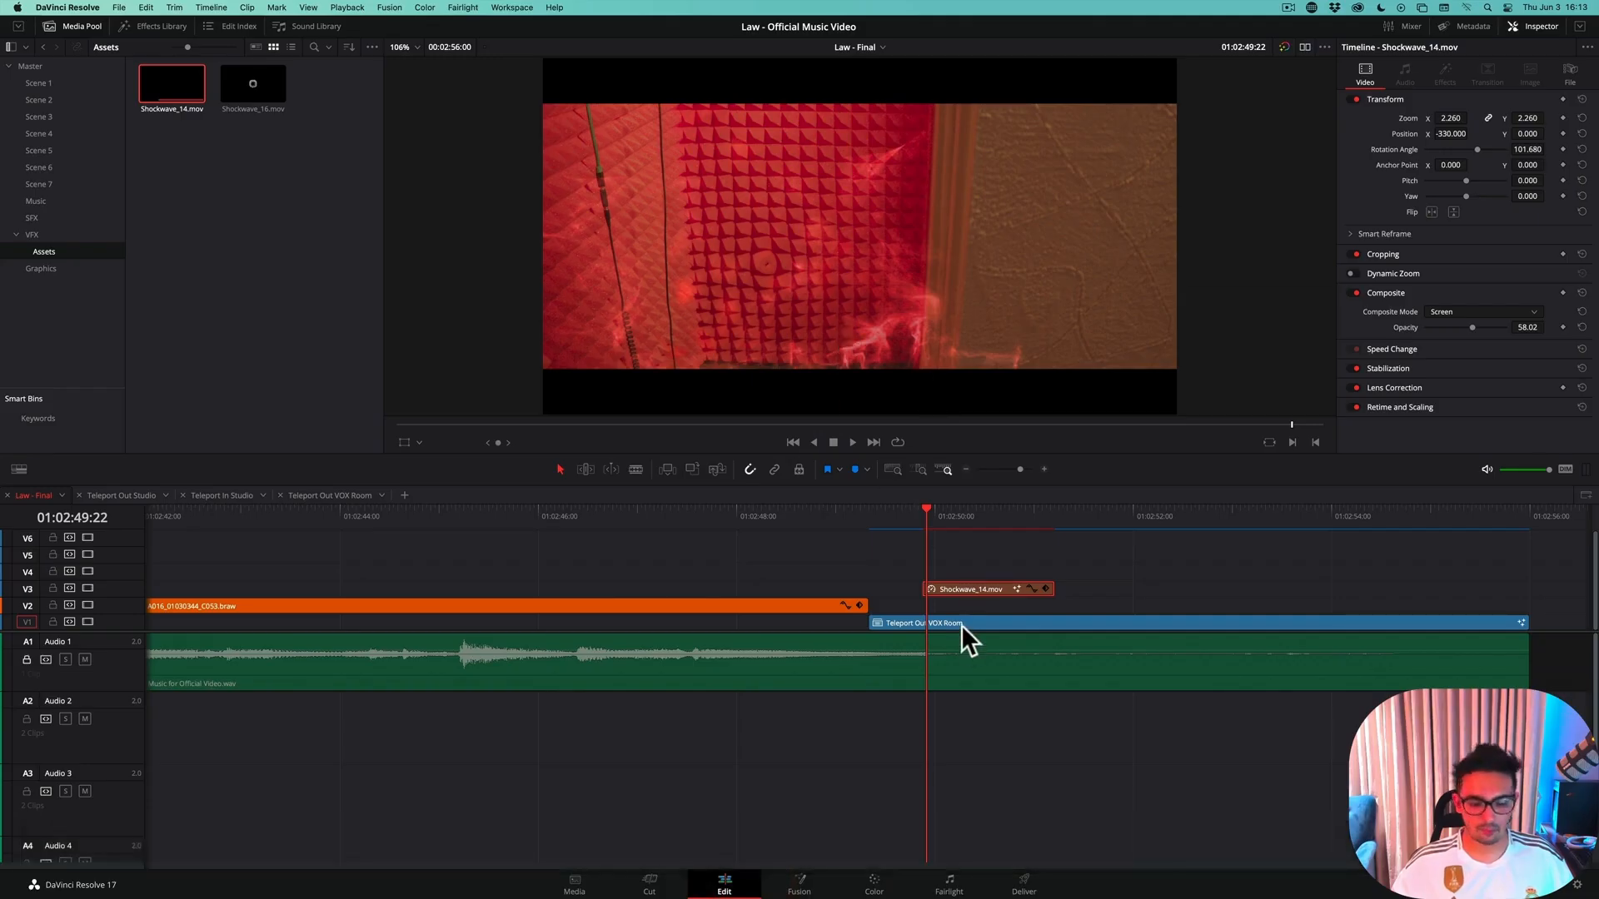
pyautogui.press('d')
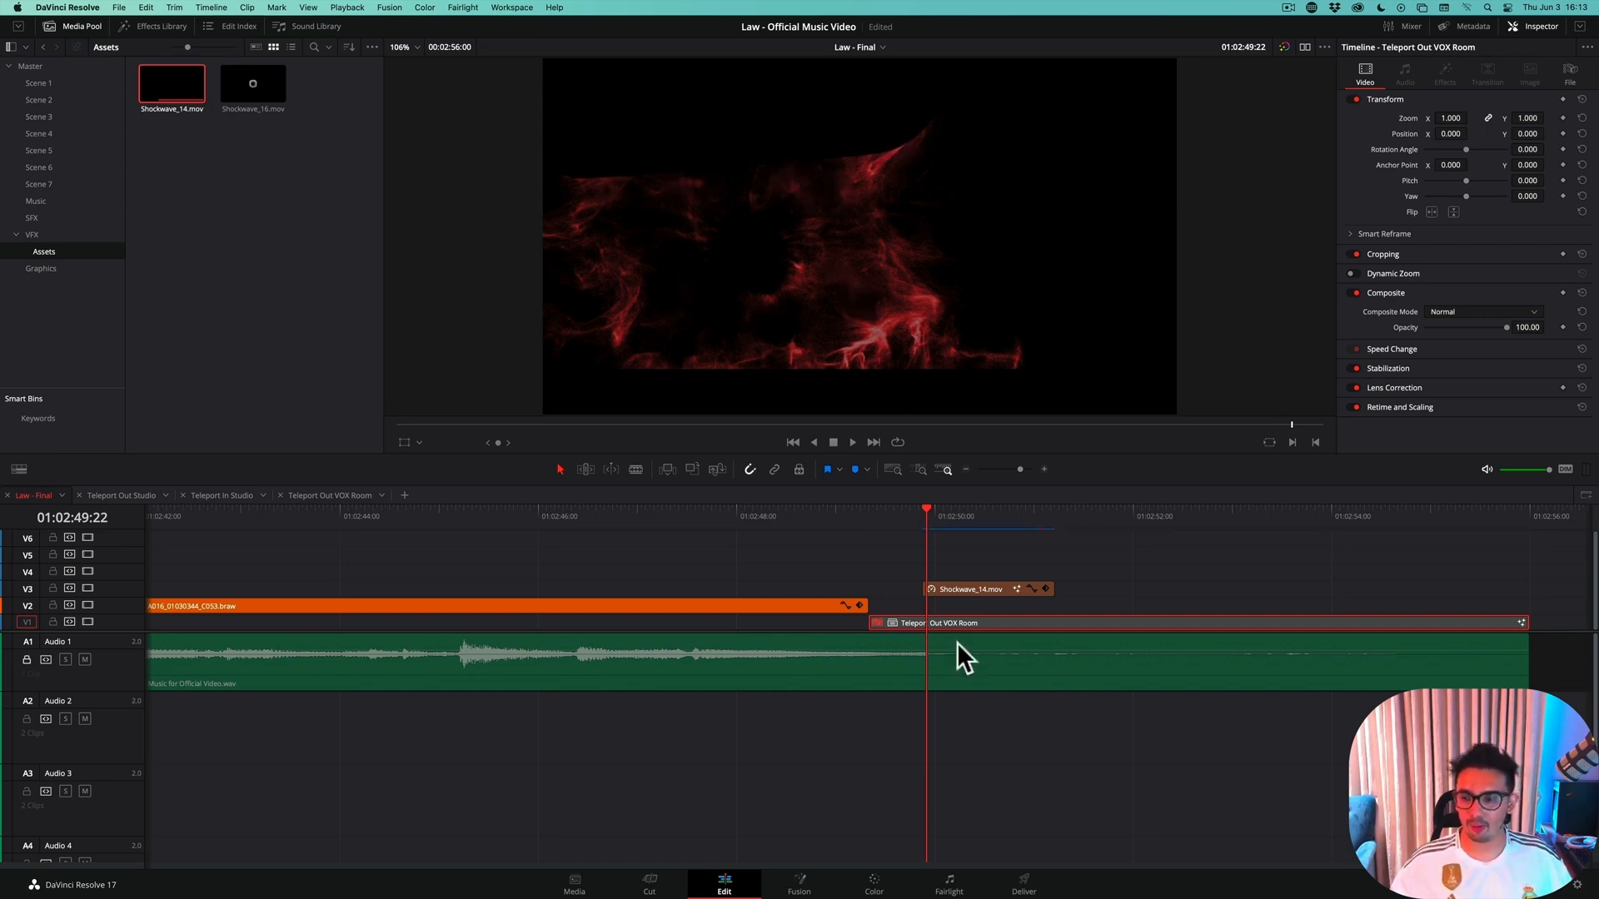
# Rotate the shockwave's polygon mask to about -81.08 in Z, center it at about X 0.506, Y 0.582 and save
pyautogui.click(977, 589)
pyautogui.click(804, 885)
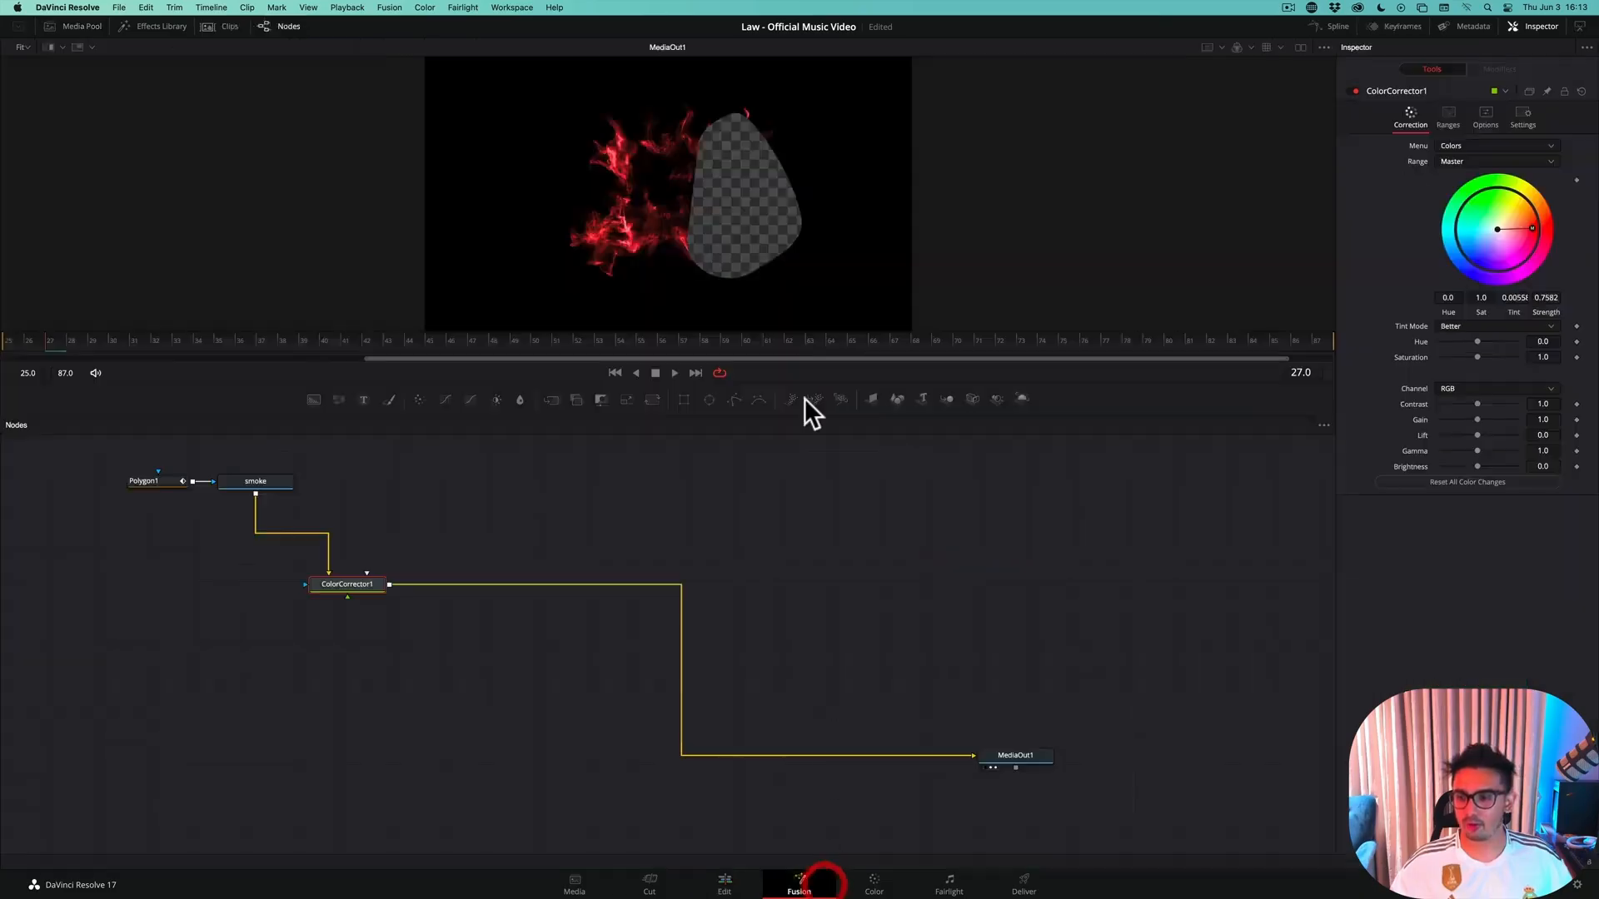
pyautogui.click(154, 480)
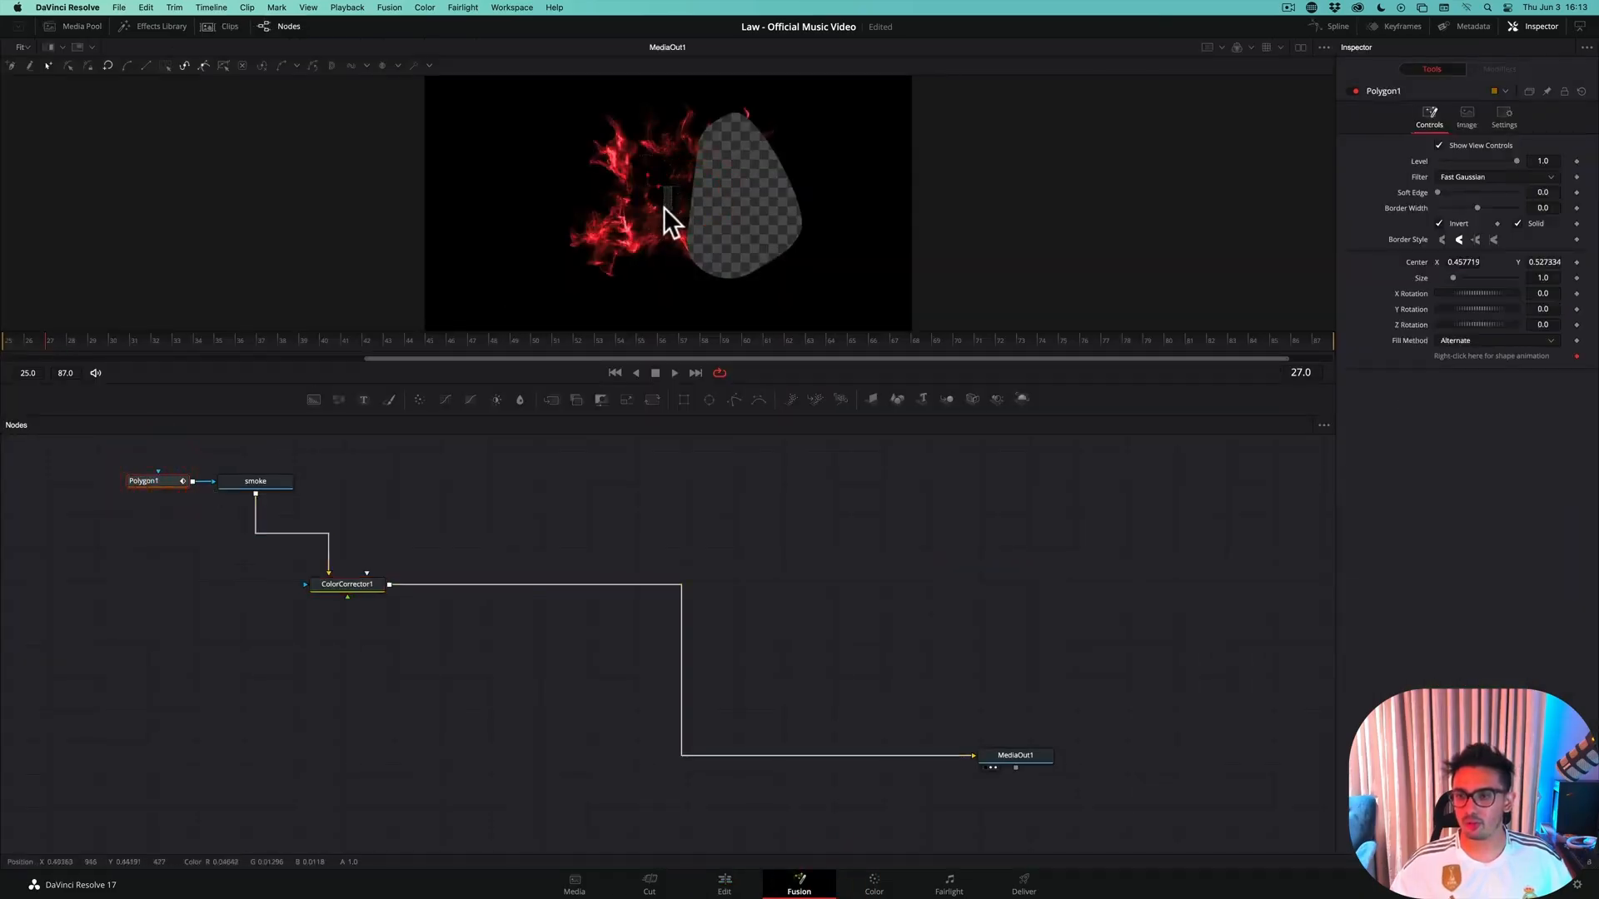
pyautogui.moveTo(673, 190)
pyautogui.mouseDown()
pyautogui.moveTo(631, 213)
pyautogui.moveTo(649, 208)
pyautogui.moveTo(644, 160)
pyautogui.moveTo(682, 172)
pyautogui.mouseUp()
pyautogui.press('super+s')
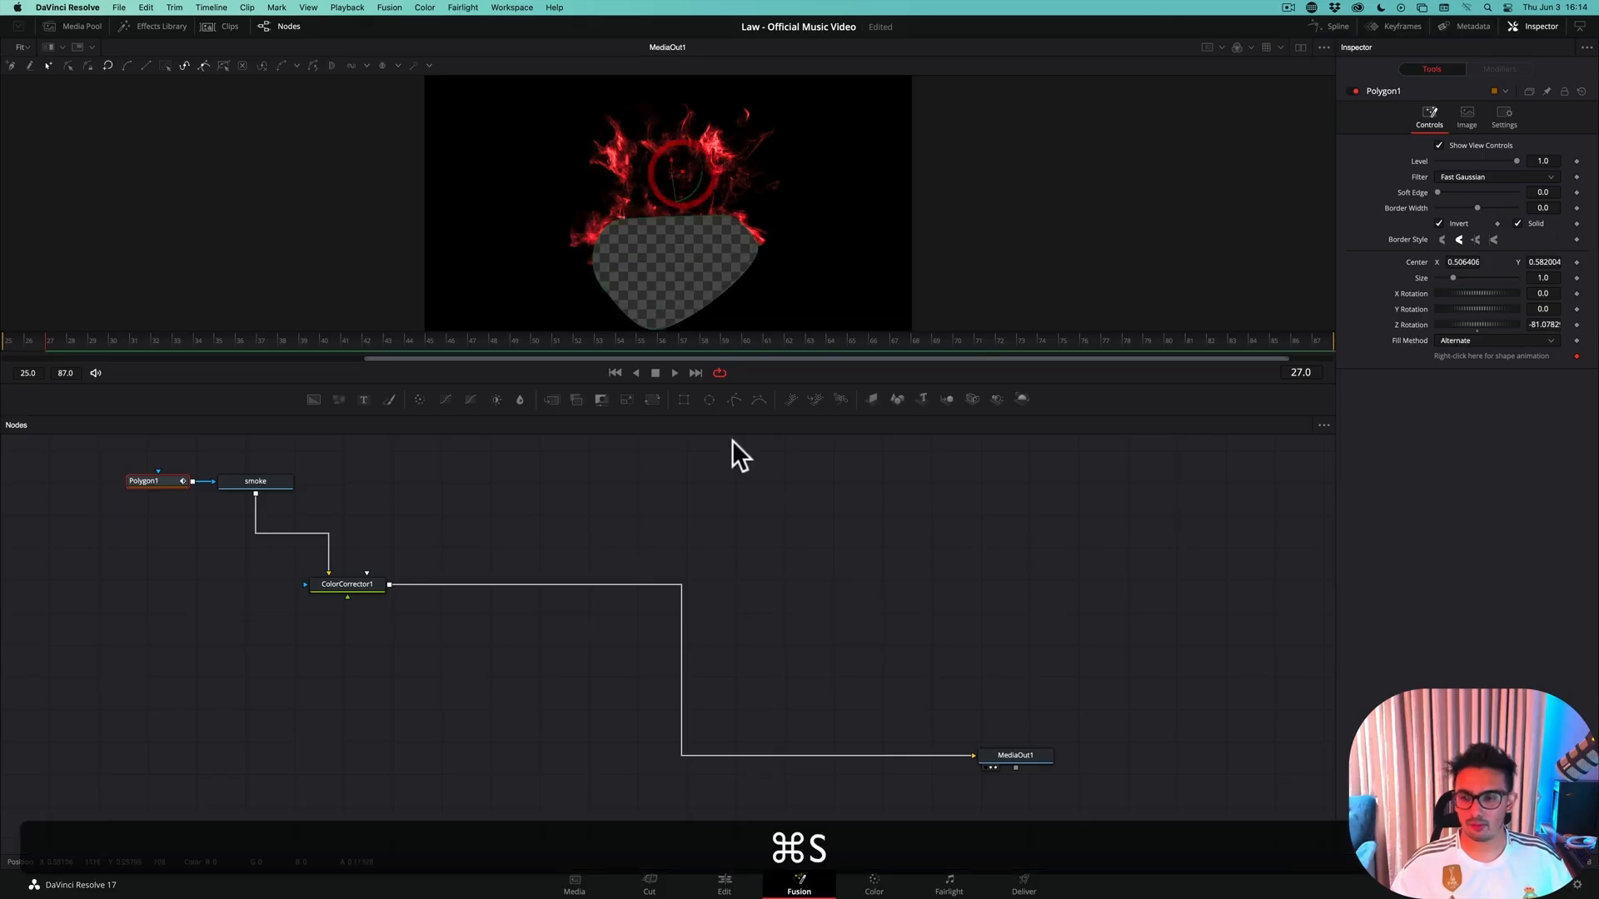
# Return to the edit timeline and re-enable the Teleport Out VOX Room clip to check the rotated mask over the footage
pyautogui.click(725, 885)
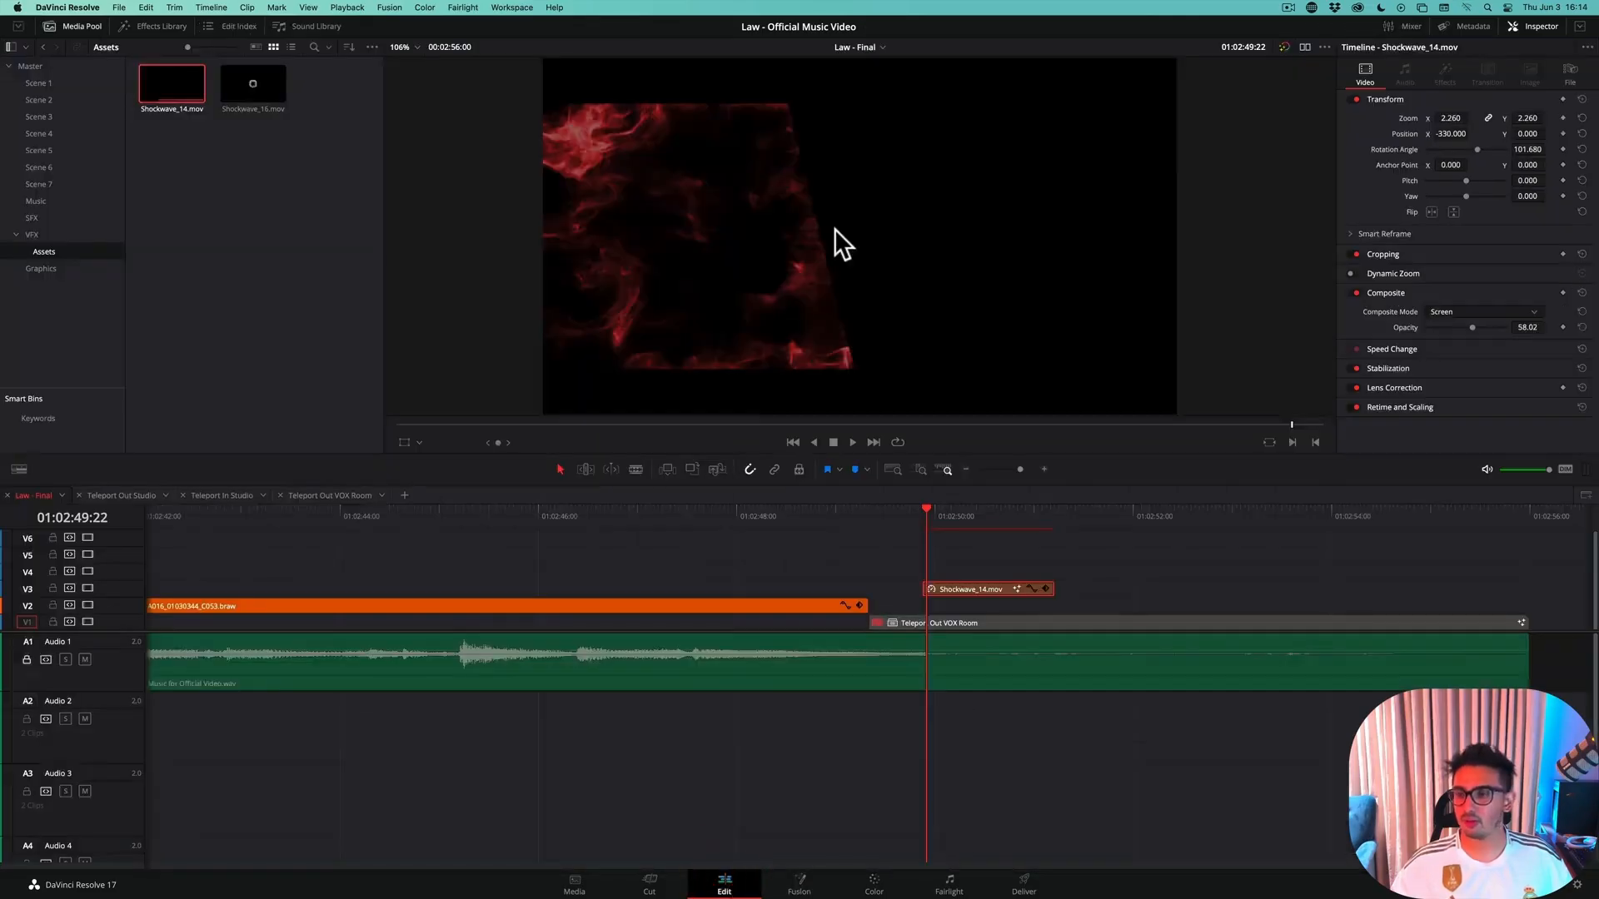
pyautogui.click(968, 625)
pyautogui.press('d')
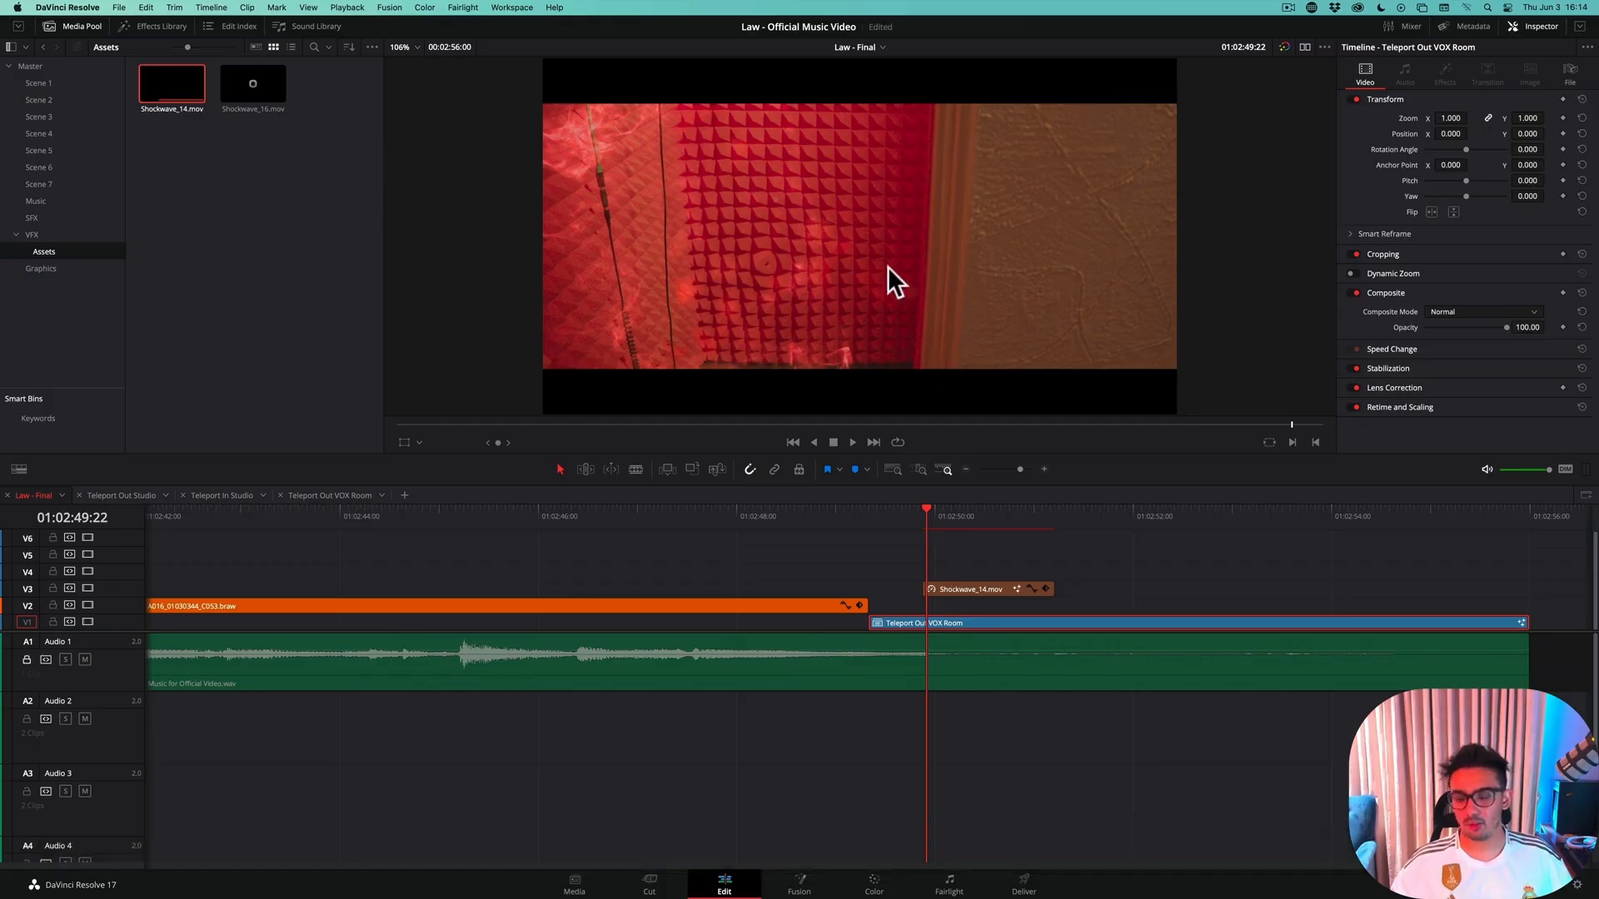
# Lower the shockwave's polygon mask in Fusion to a center Y of about 0.509 and save the project
pyautogui.click(982, 589)
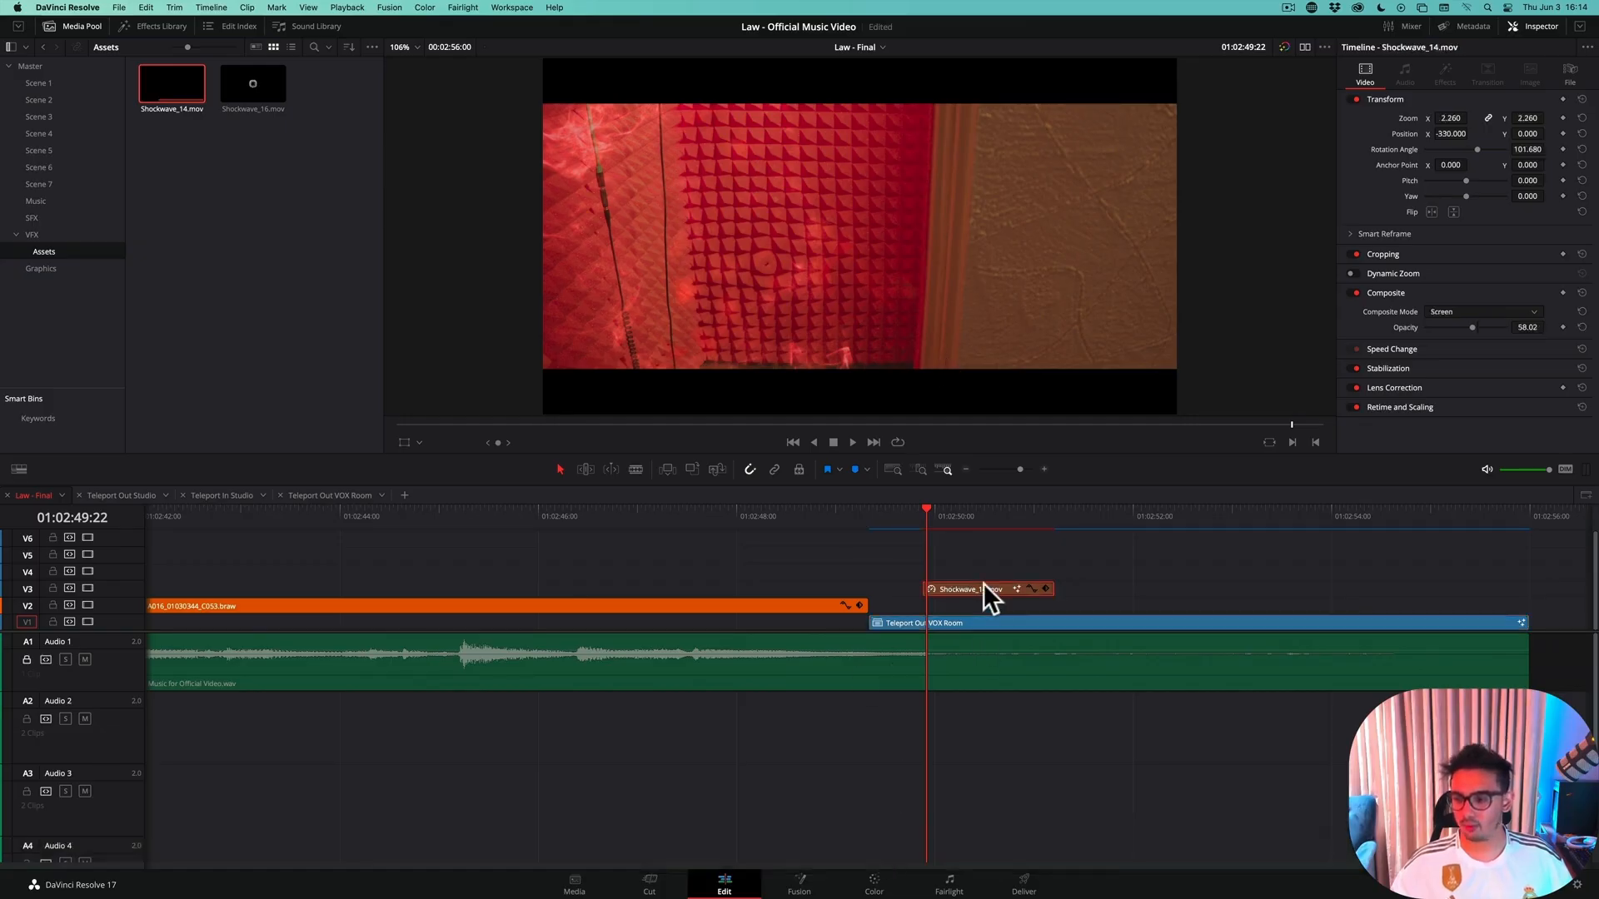
pyautogui.click(815, 881)
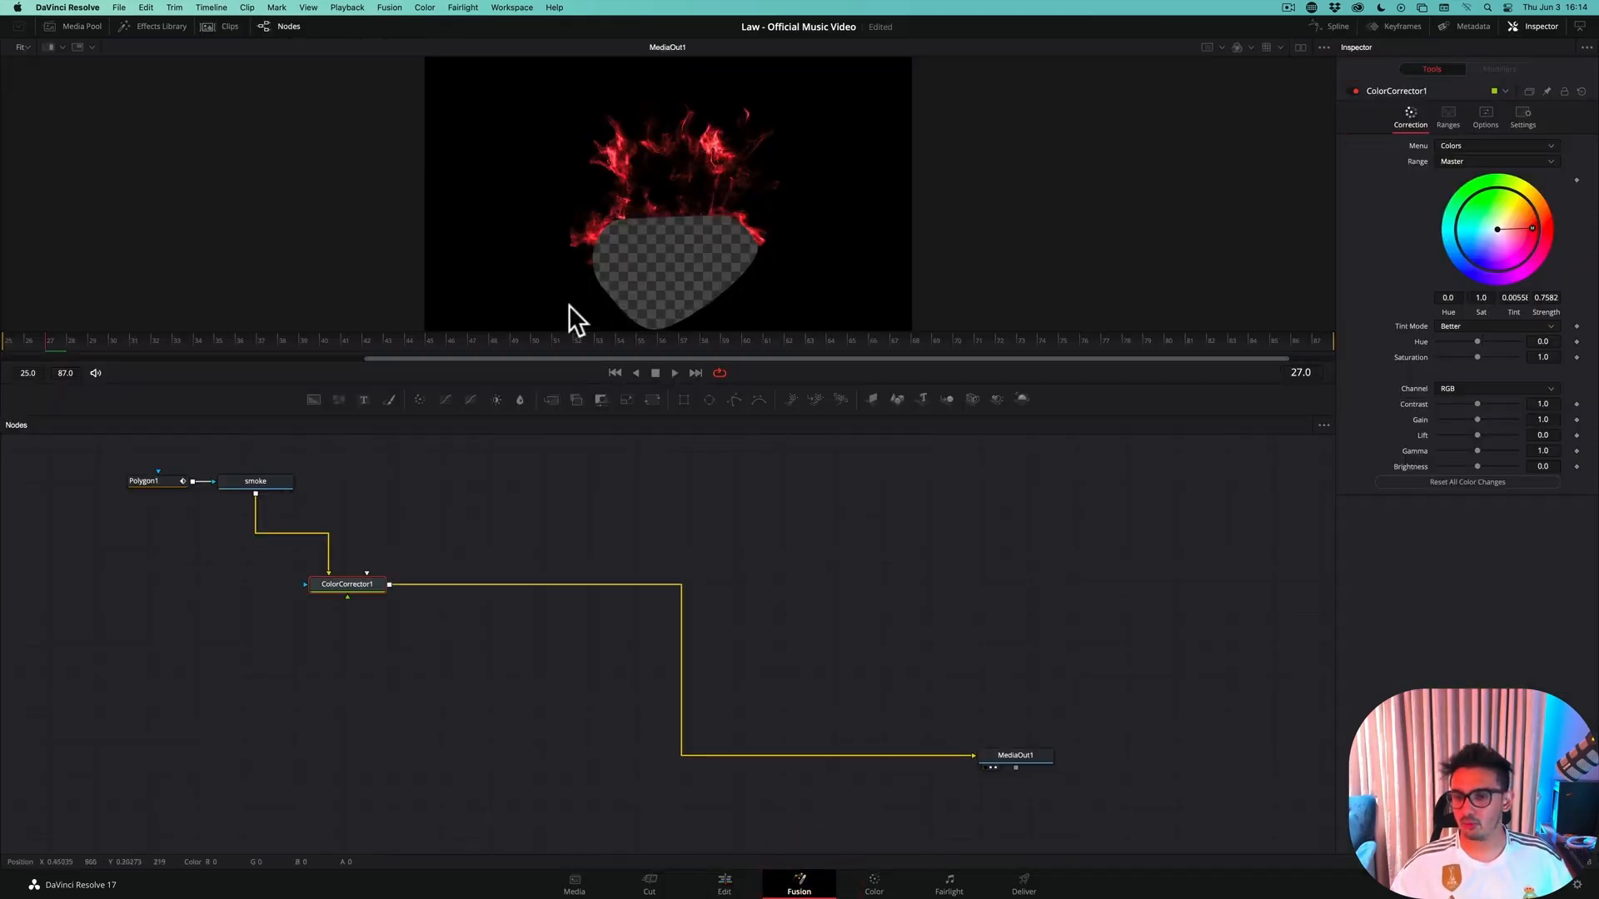
pyautogui.click(153, 476)
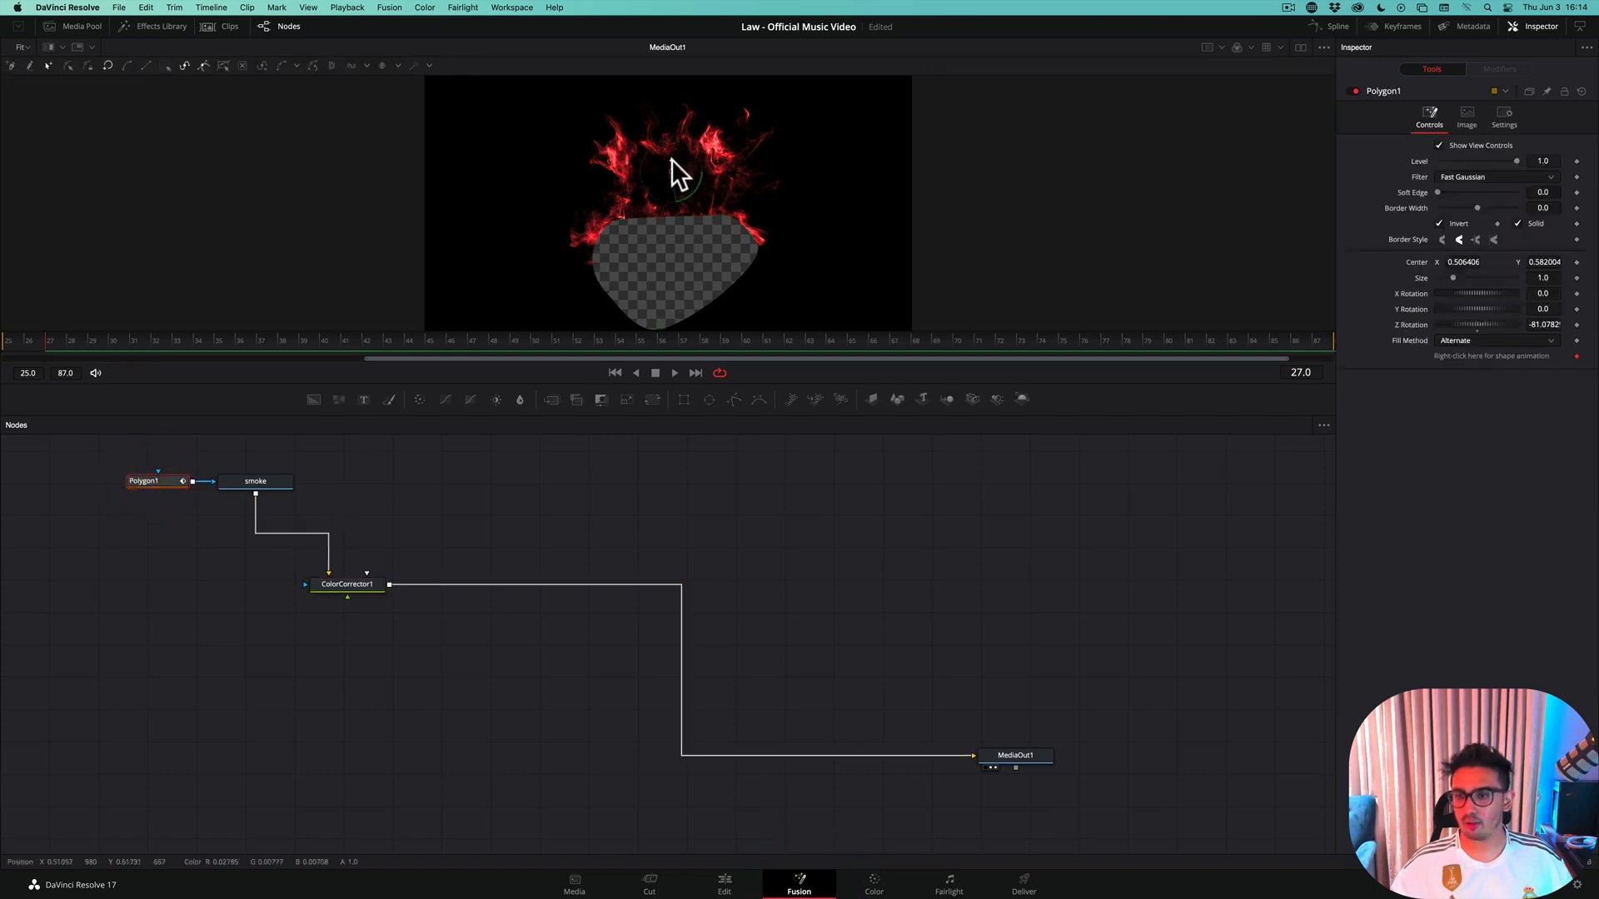
pyautogui.moveTo(671, 158); pyautogui.dragTo(666, 177)
pyautogui.press('super+s')
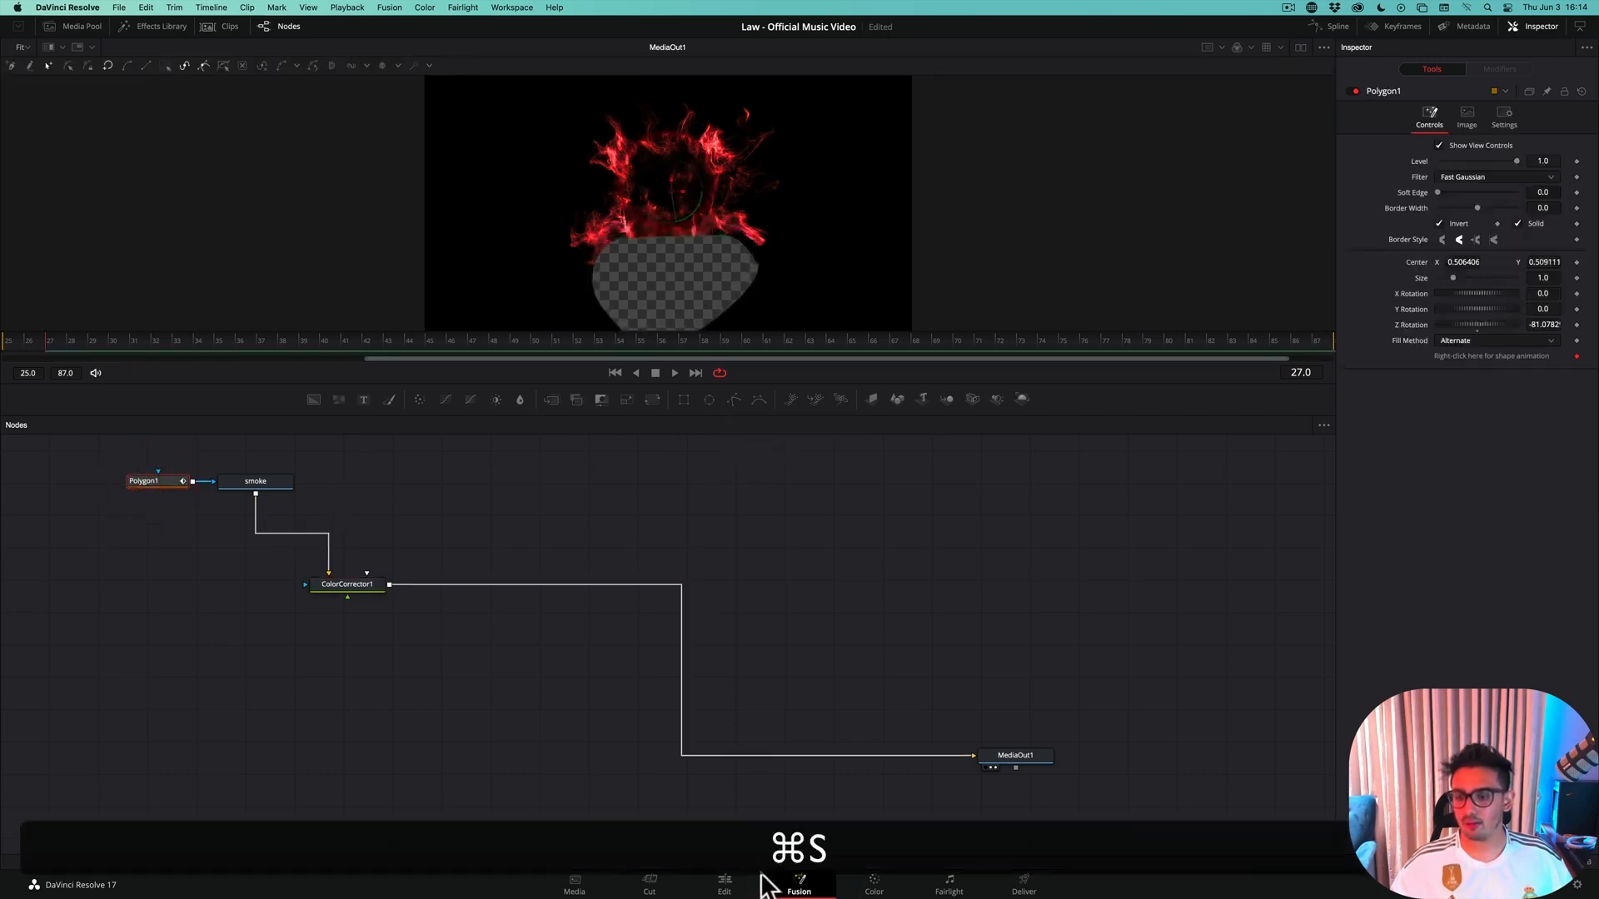
# Set the shockwave's polygon mask in Fusion to center X about 0.445, Z rotation about -93.67 and soft edge about 0.063, and save
pyautogui.click(751, 883)
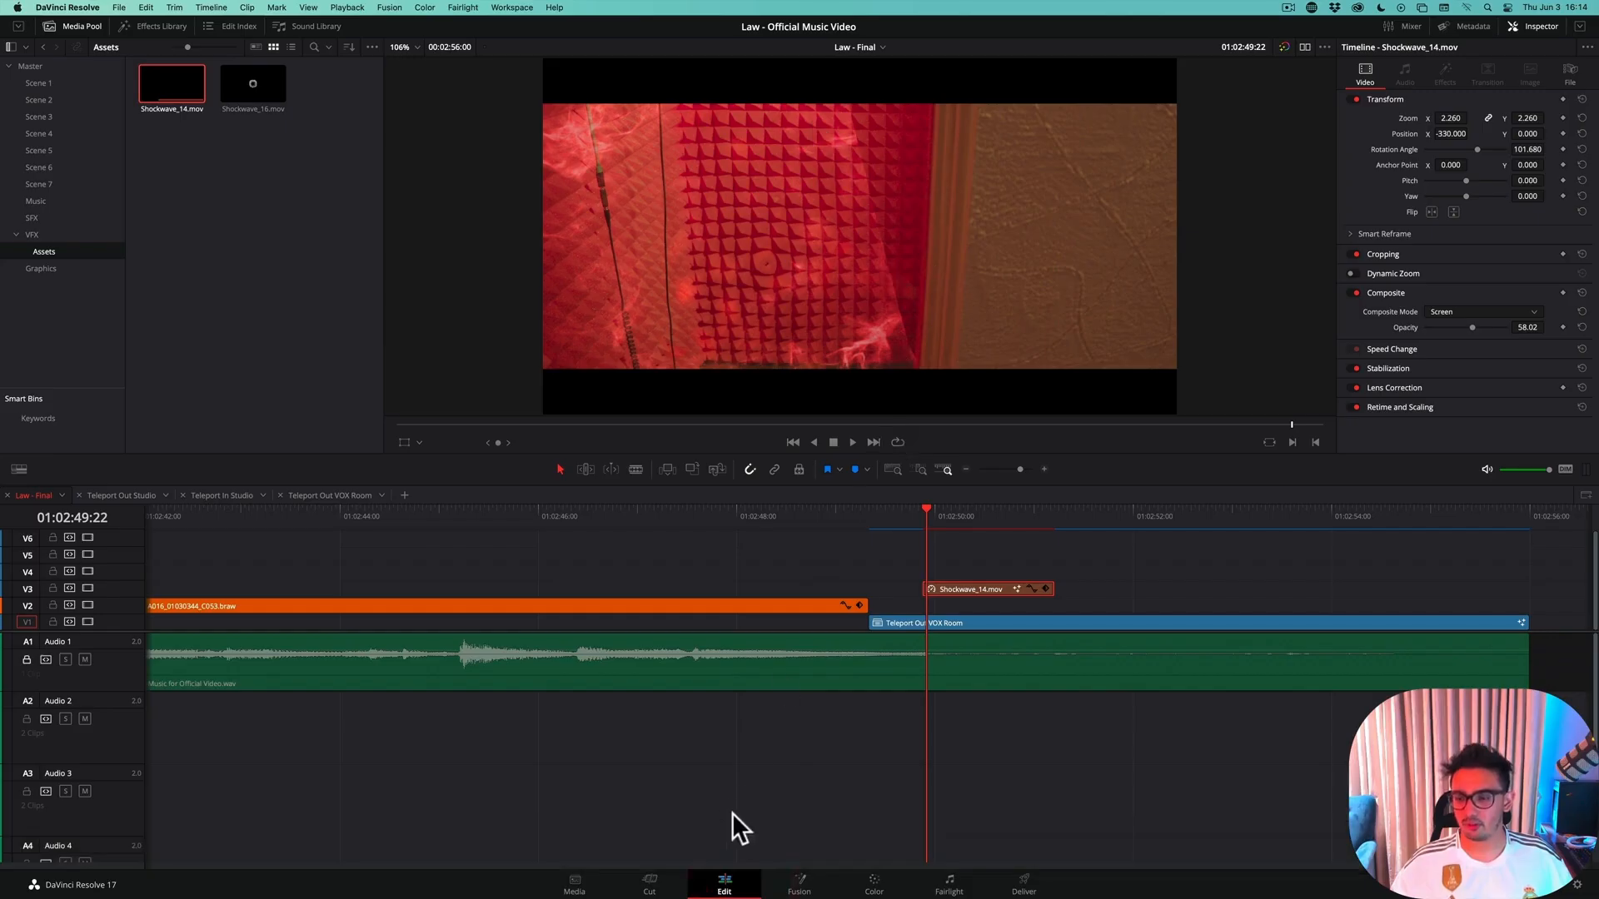
pyautogui.click(799, 884)
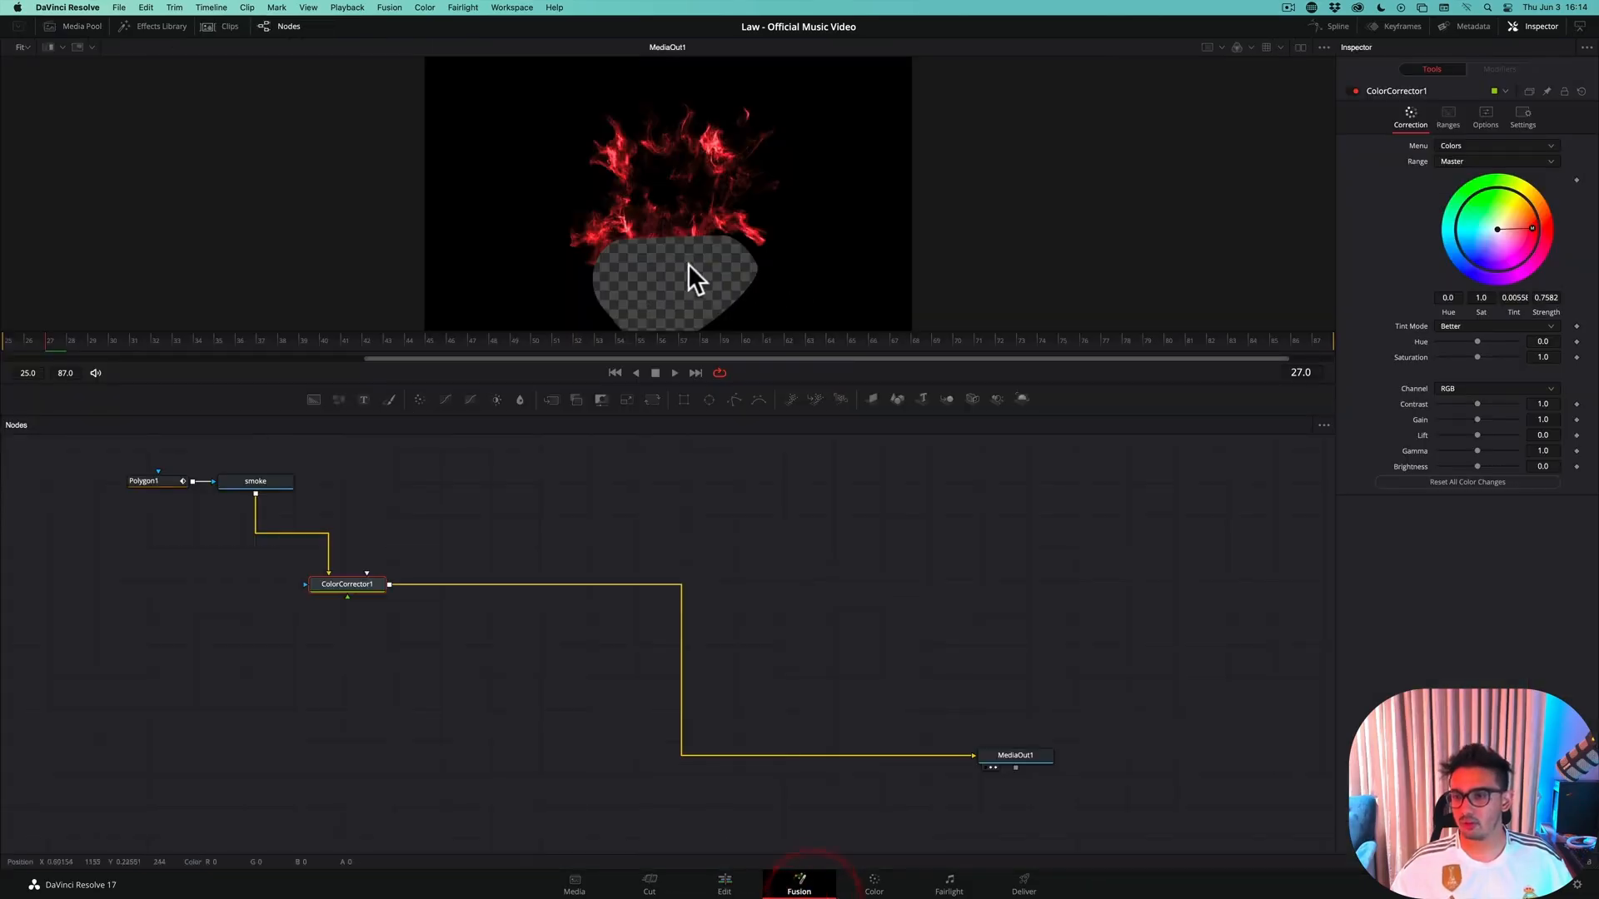
pyautogui.click(157, 485)
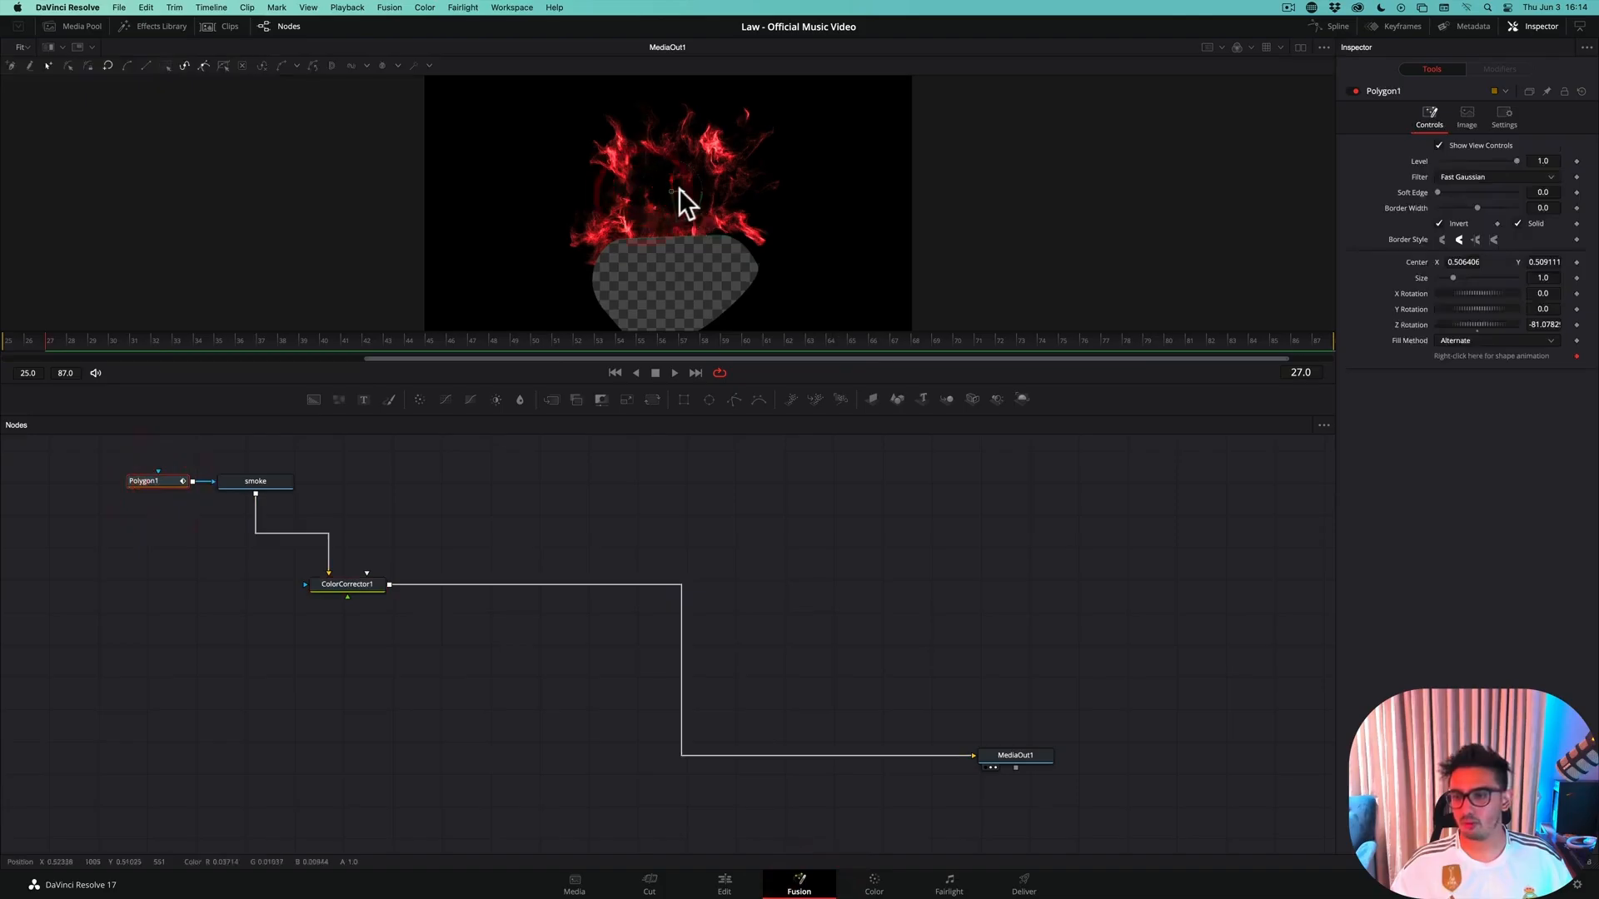
pyautogui.moveTo(678, 190); pyautogui.dragTo(639, 221)
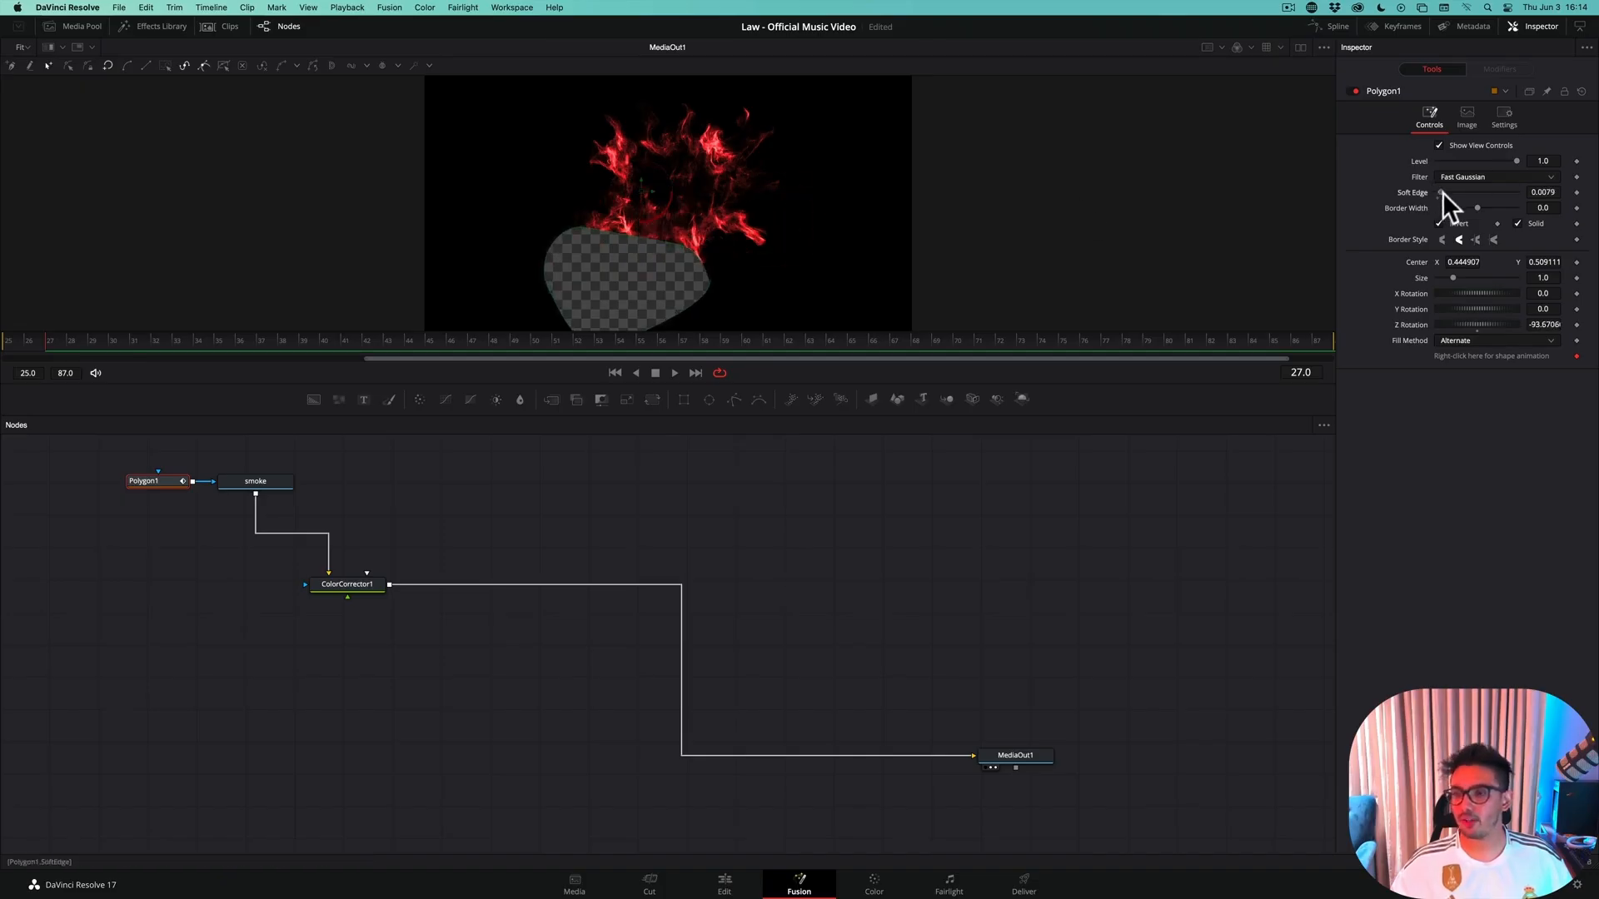
pyautogui.moveTo(1442, 191); pyautogui.dragTo(1462, 194)
pyautogui.press('super+s')
# Return to the edit timeline and play back the teleport with the softened shockwave mask, stopping at 01:02:49:21
pyautogui.click(741, 891)
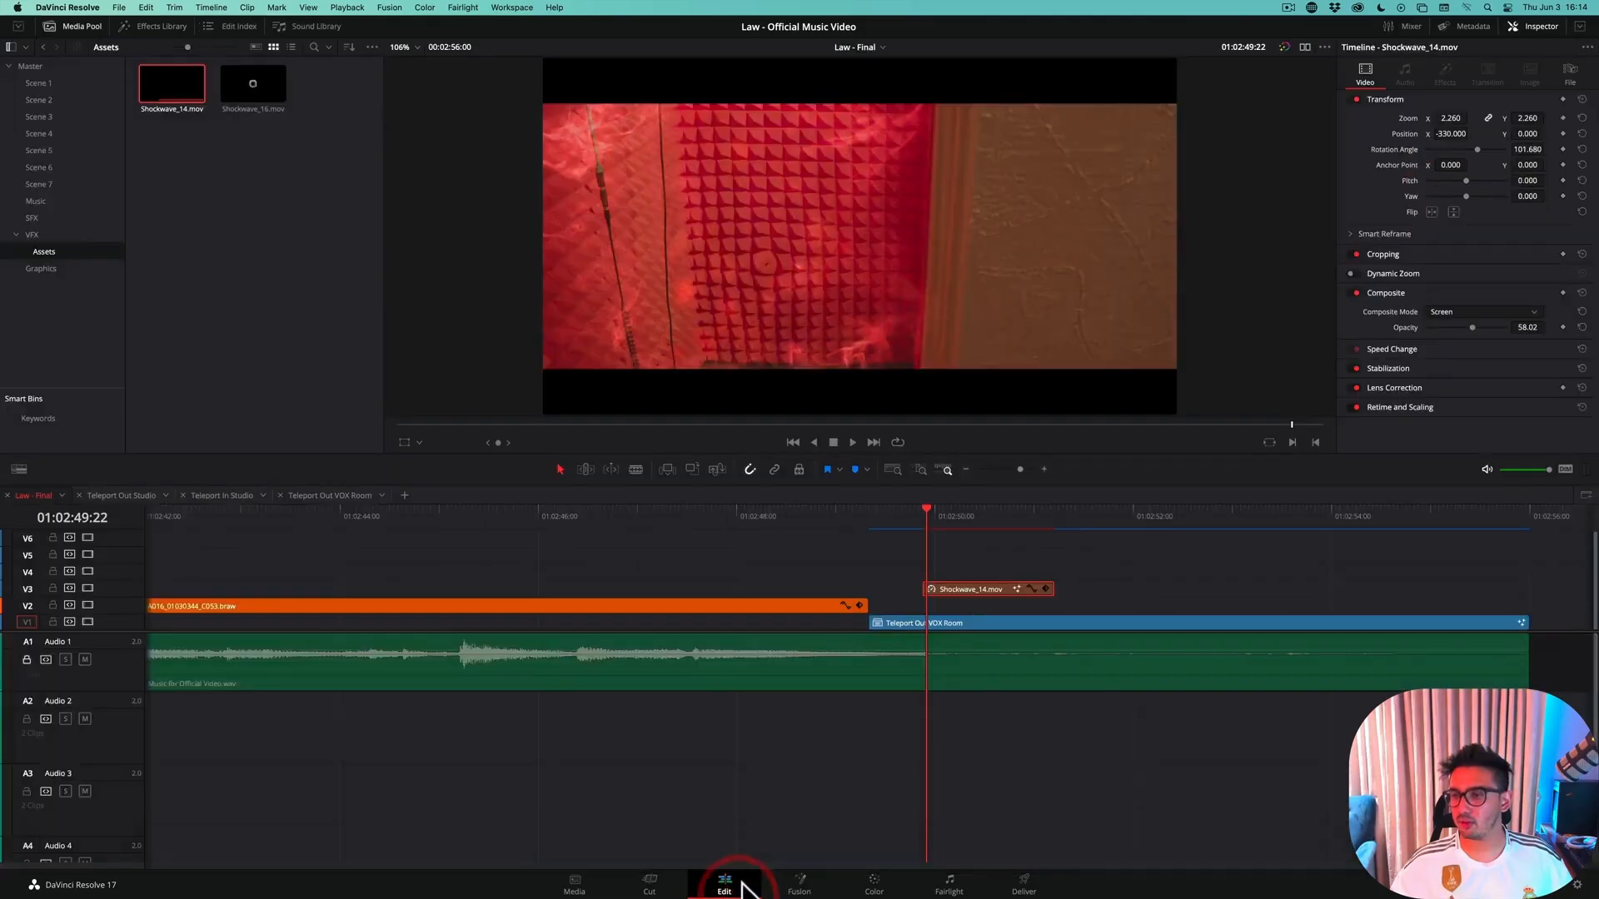
pyautogui.moveTo(912, 512); pyautogui.dragTo(838, 523)
pyautogui.press('space')
pyautogui.press('space')
pyautogui.press('space')
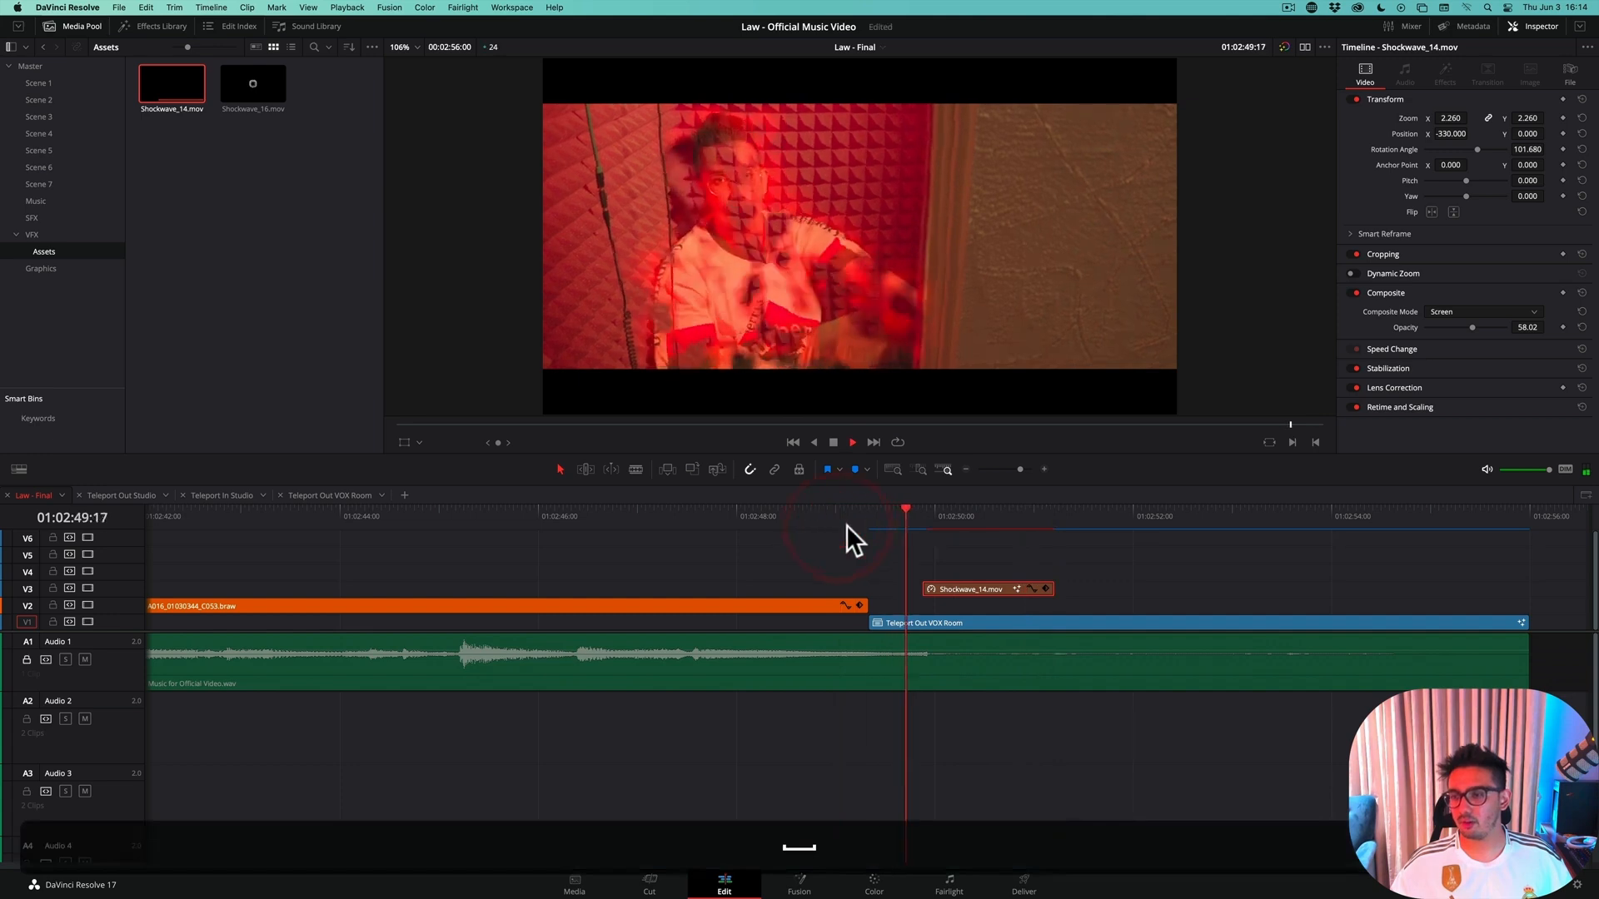
pyautogui.moveTo(942, 509); pyautogui.dragTo(931, 521)
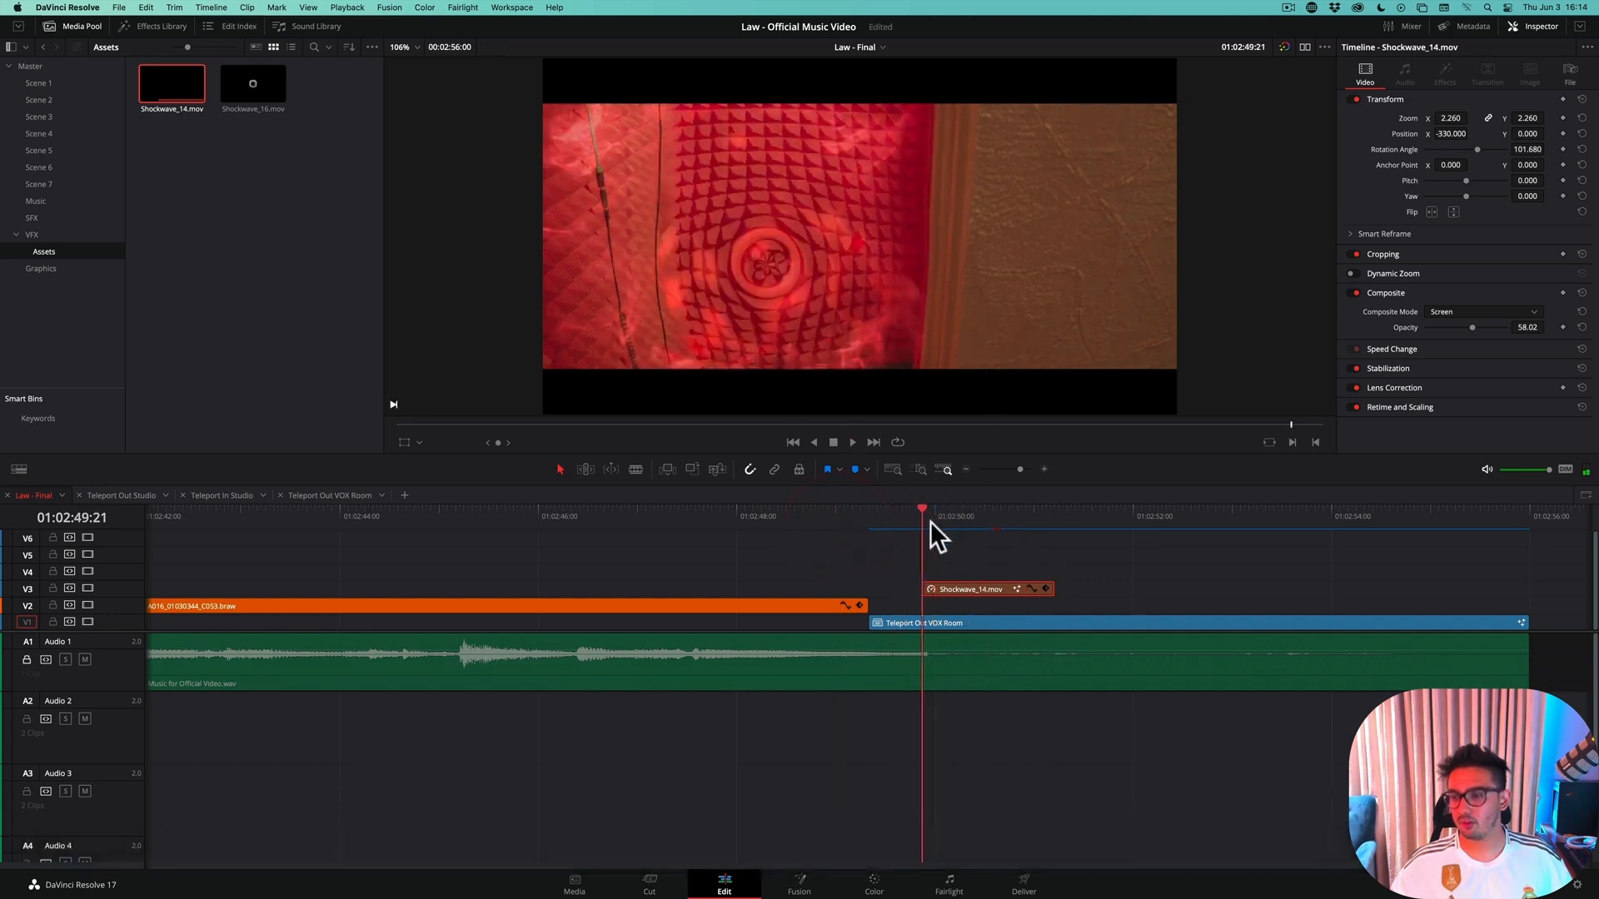
# Disable the Teleport Out VOX Room clip, save, and scrub through the start of the Shockwave_14.mov clip to inspect it alone
pyautogui.click(922, 617)
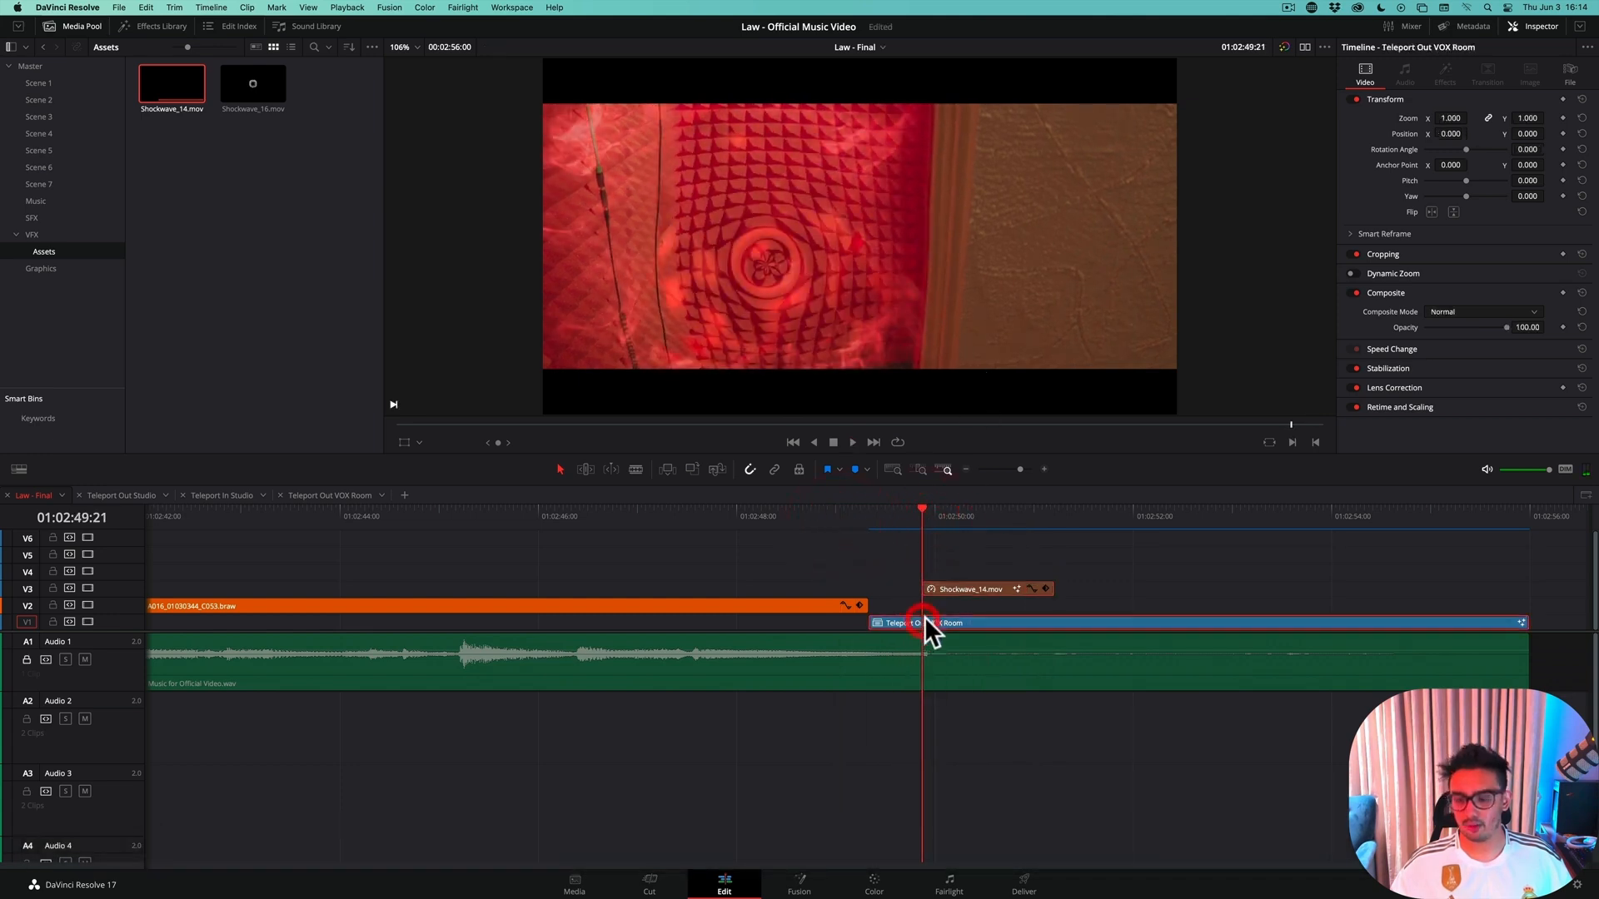
pyautogui.press('d')
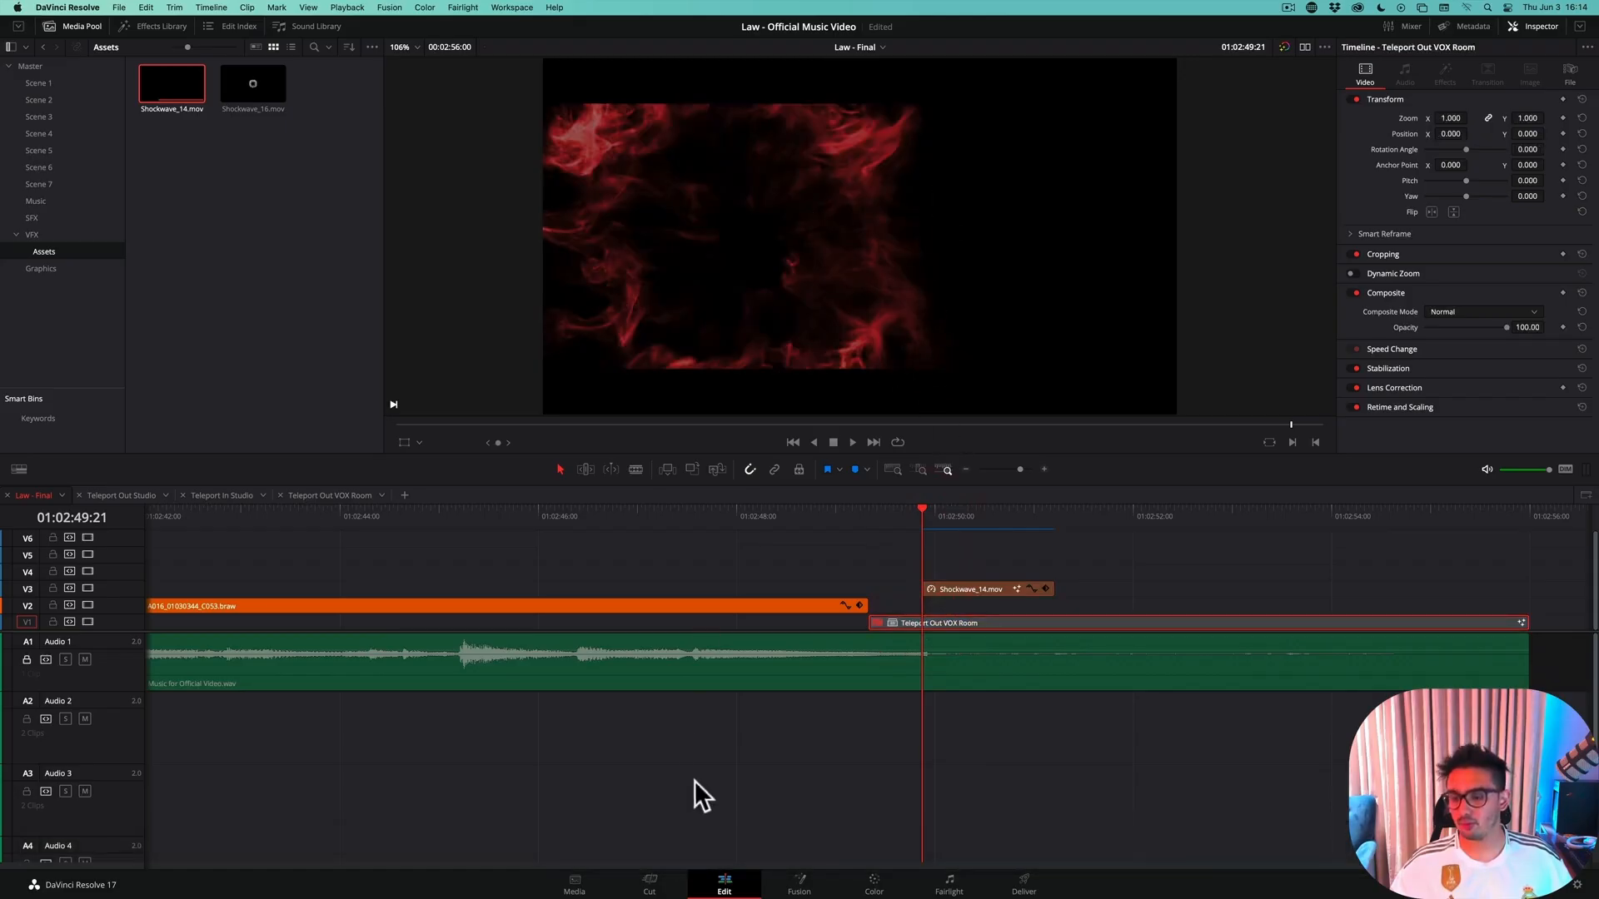
pyautogui.press('super+s')
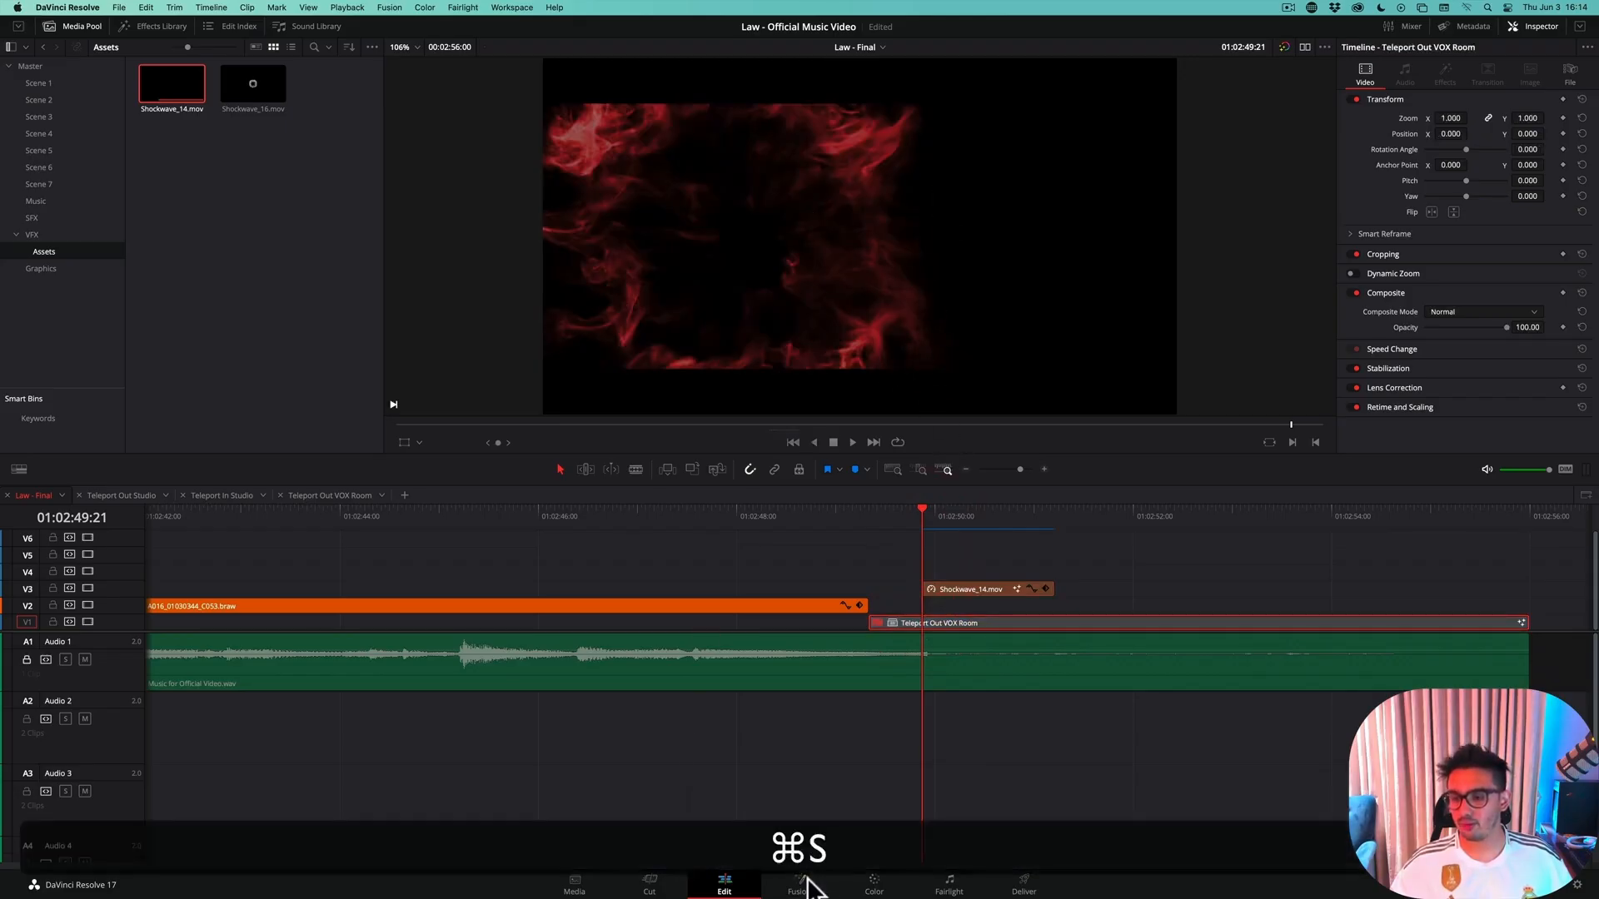
pyautogui.click(943, 587)
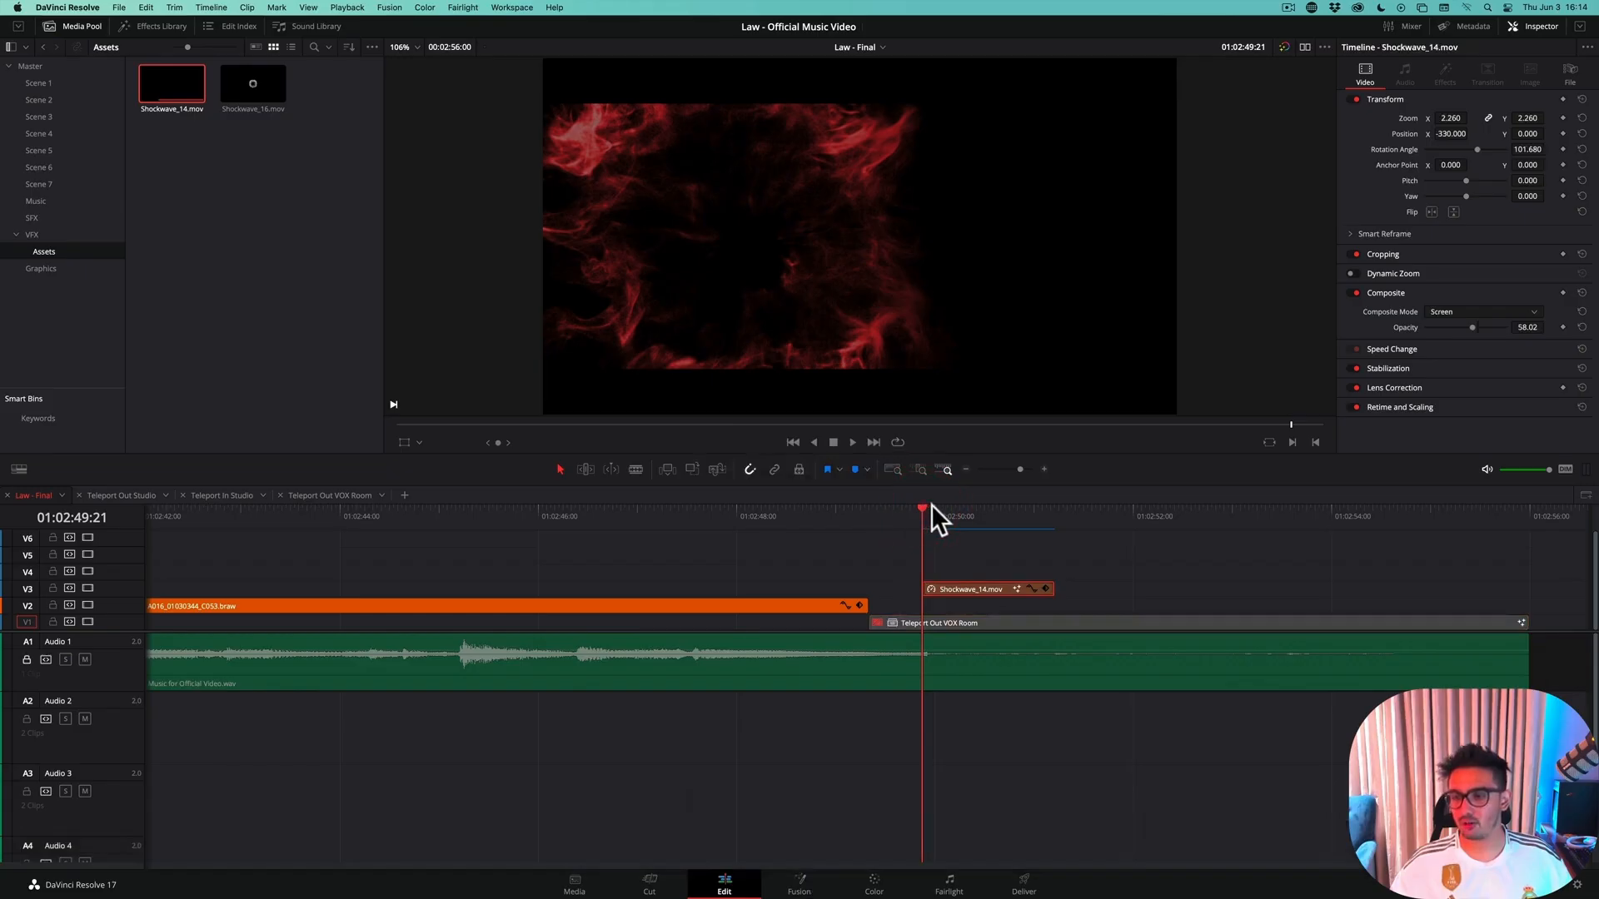
pyautogui.click(943, 508)
pyautogui.moveTo(946, 513)
pyautogui.mouseDown()
pyautogui.moveTo(986, 508)
pyautogui.moveTo(918, 519)
pyautogui.mouseUp()
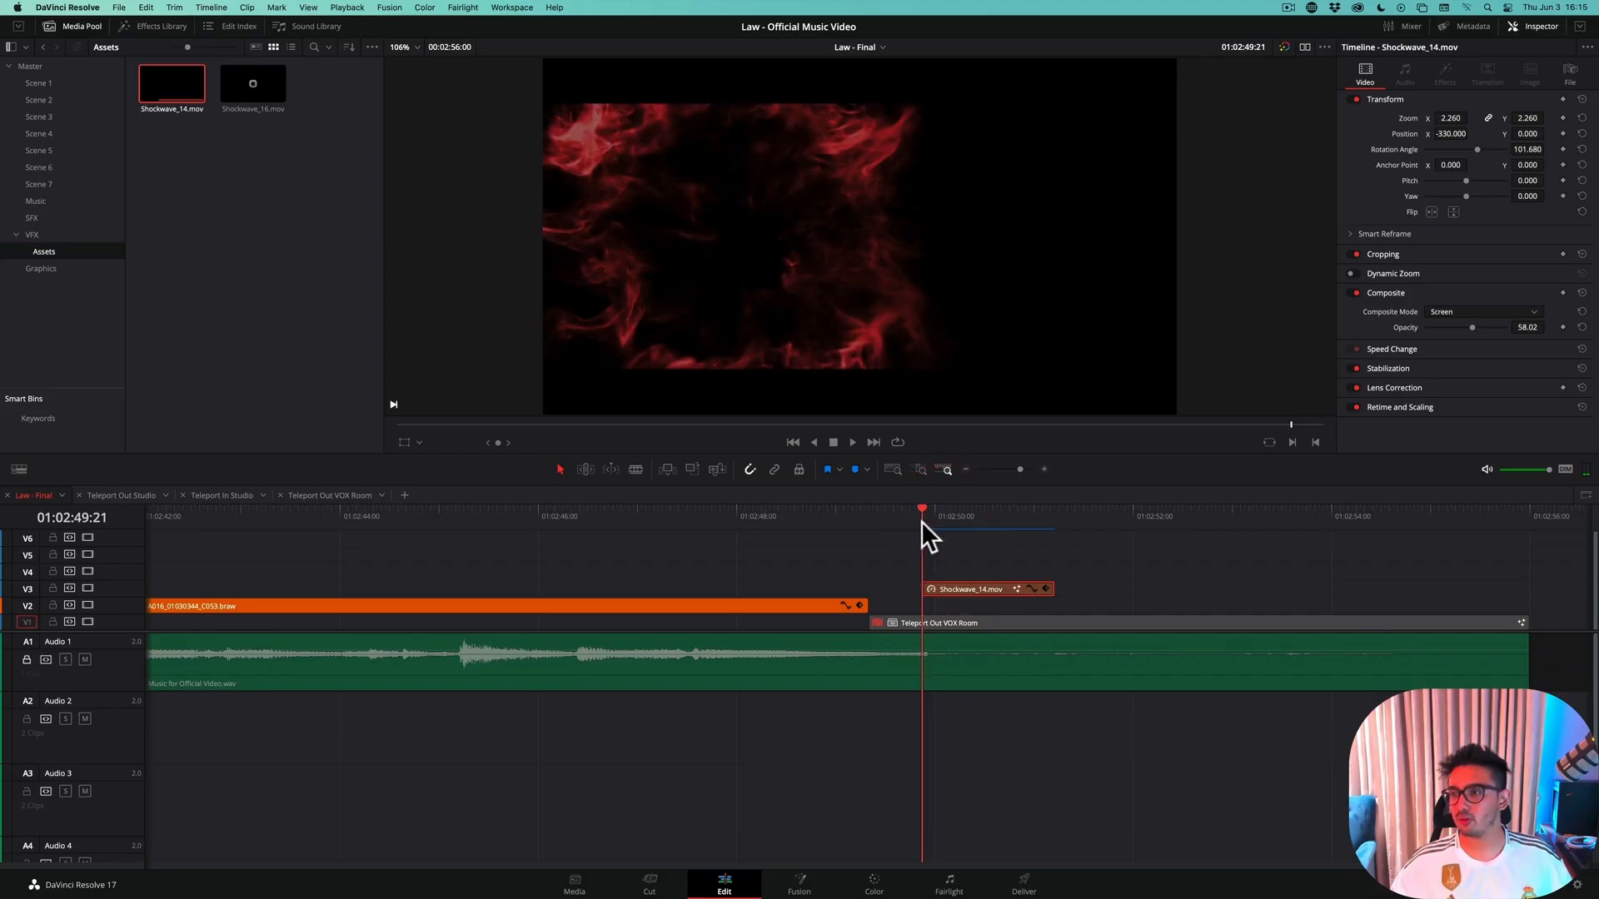
# Reduce the polygon mask's soft edge to 0.0252 in Fusion, raise its center Y to about 0.525 and save the project
pyautogui.click(801, 884)
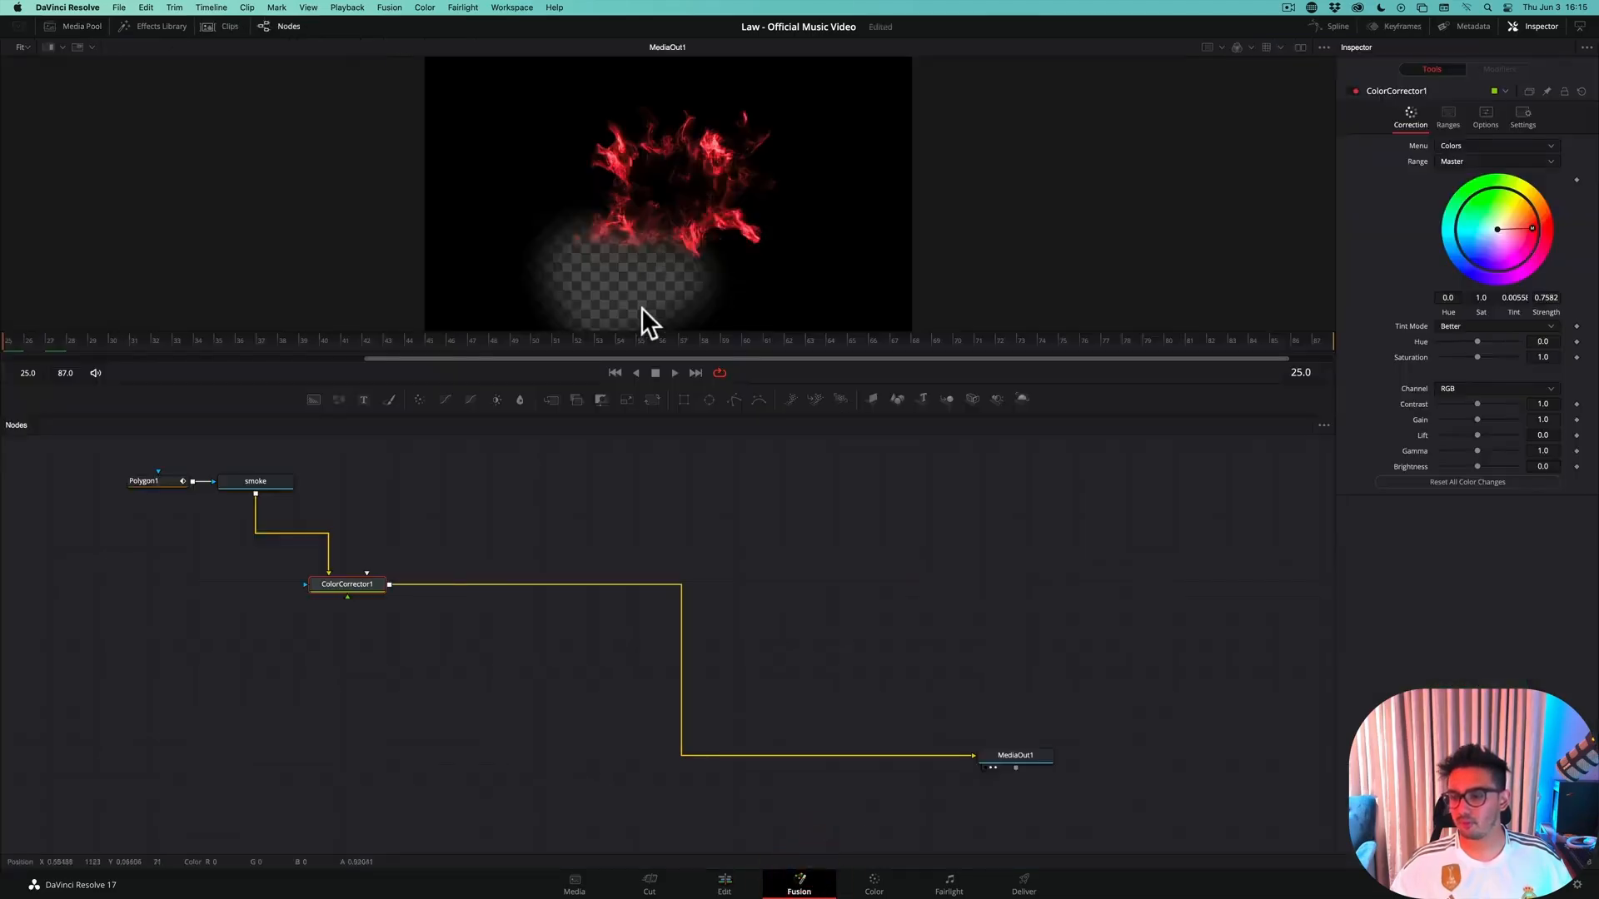
pyautogui.click(186, 481)
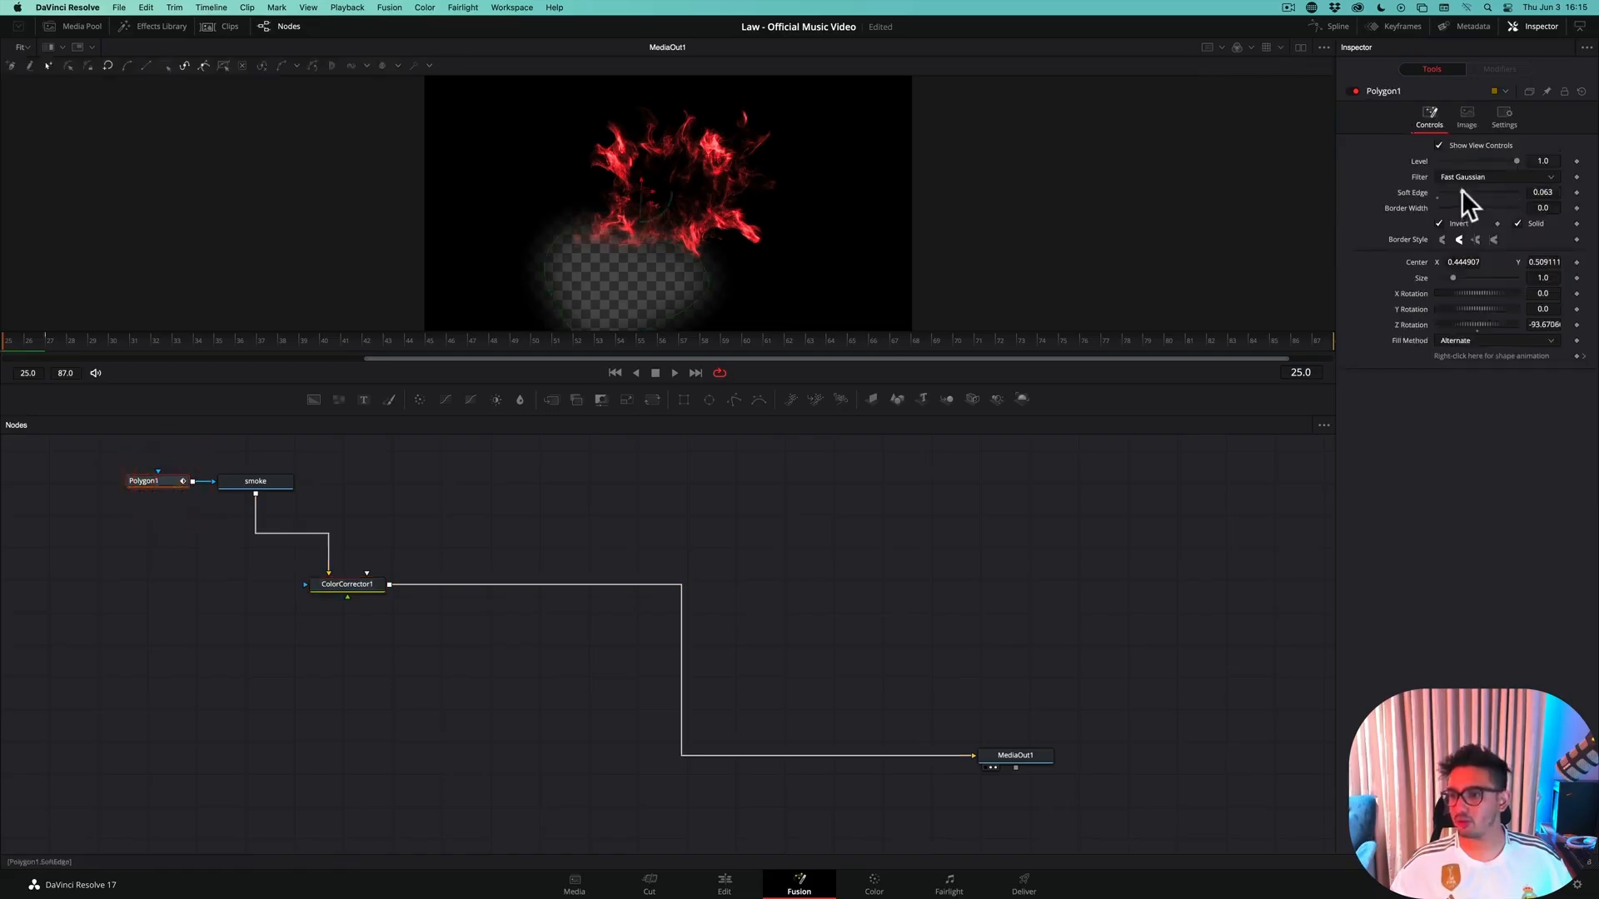
pyautogui.moveTo(1462, 190); pyautogui.dragTo(1446, 190)
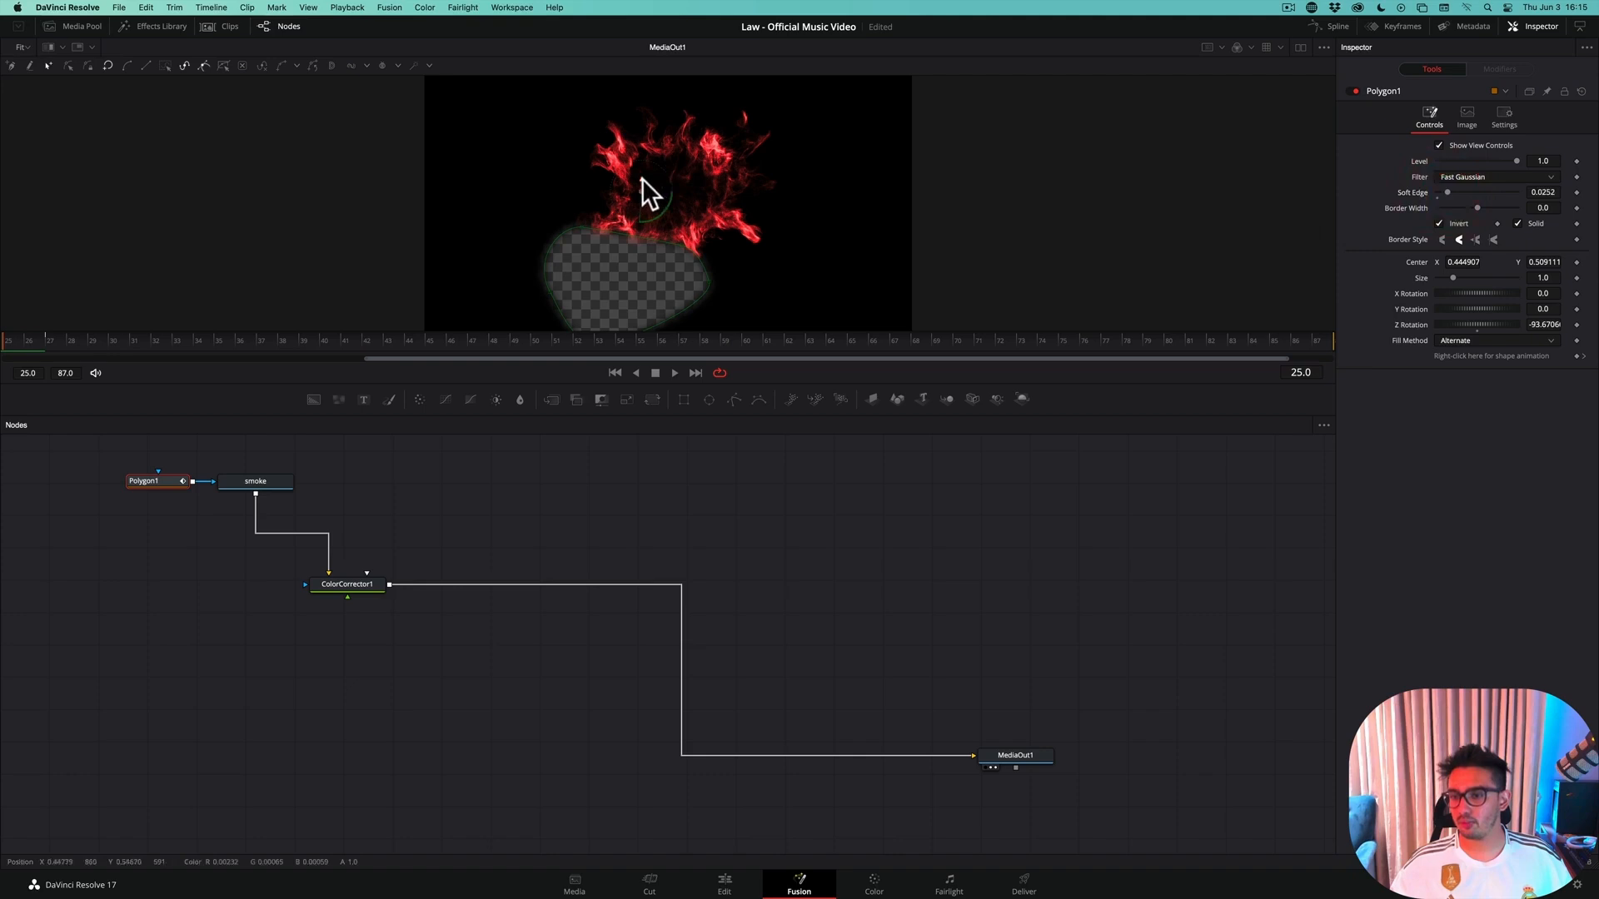
pyautogui.moveTo(642, 178); pyautogui.dragTo(642, 173)
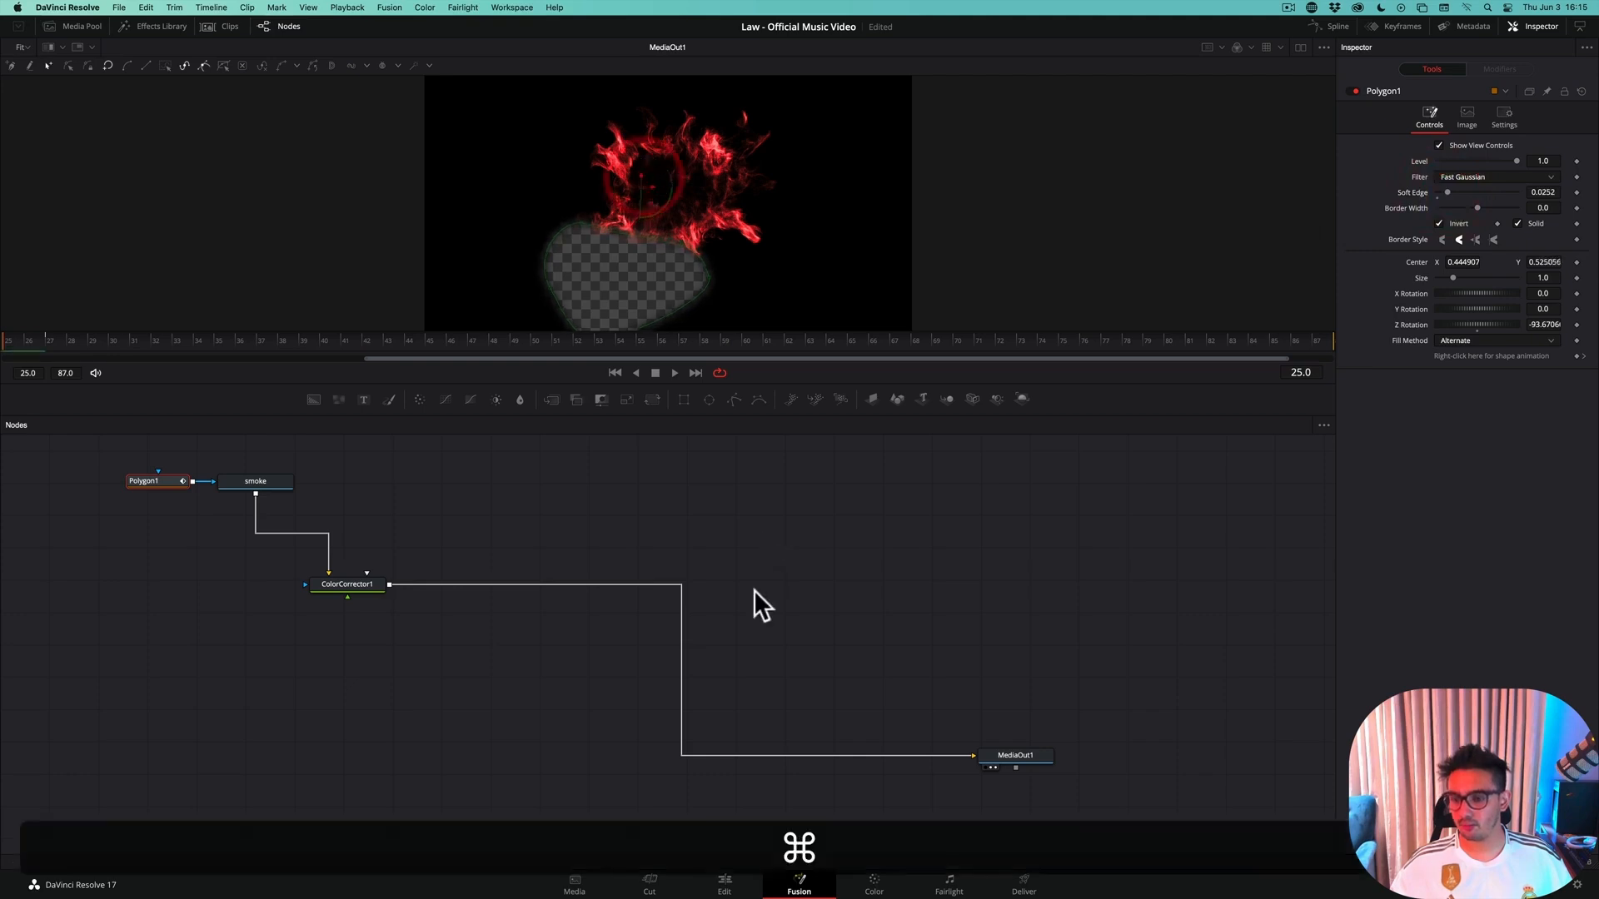
pyautogui.press('super+s')
# Return to the edit timeline and re-enable the Teleport Out VOX Room clip
pyautogui.click(725, 885)
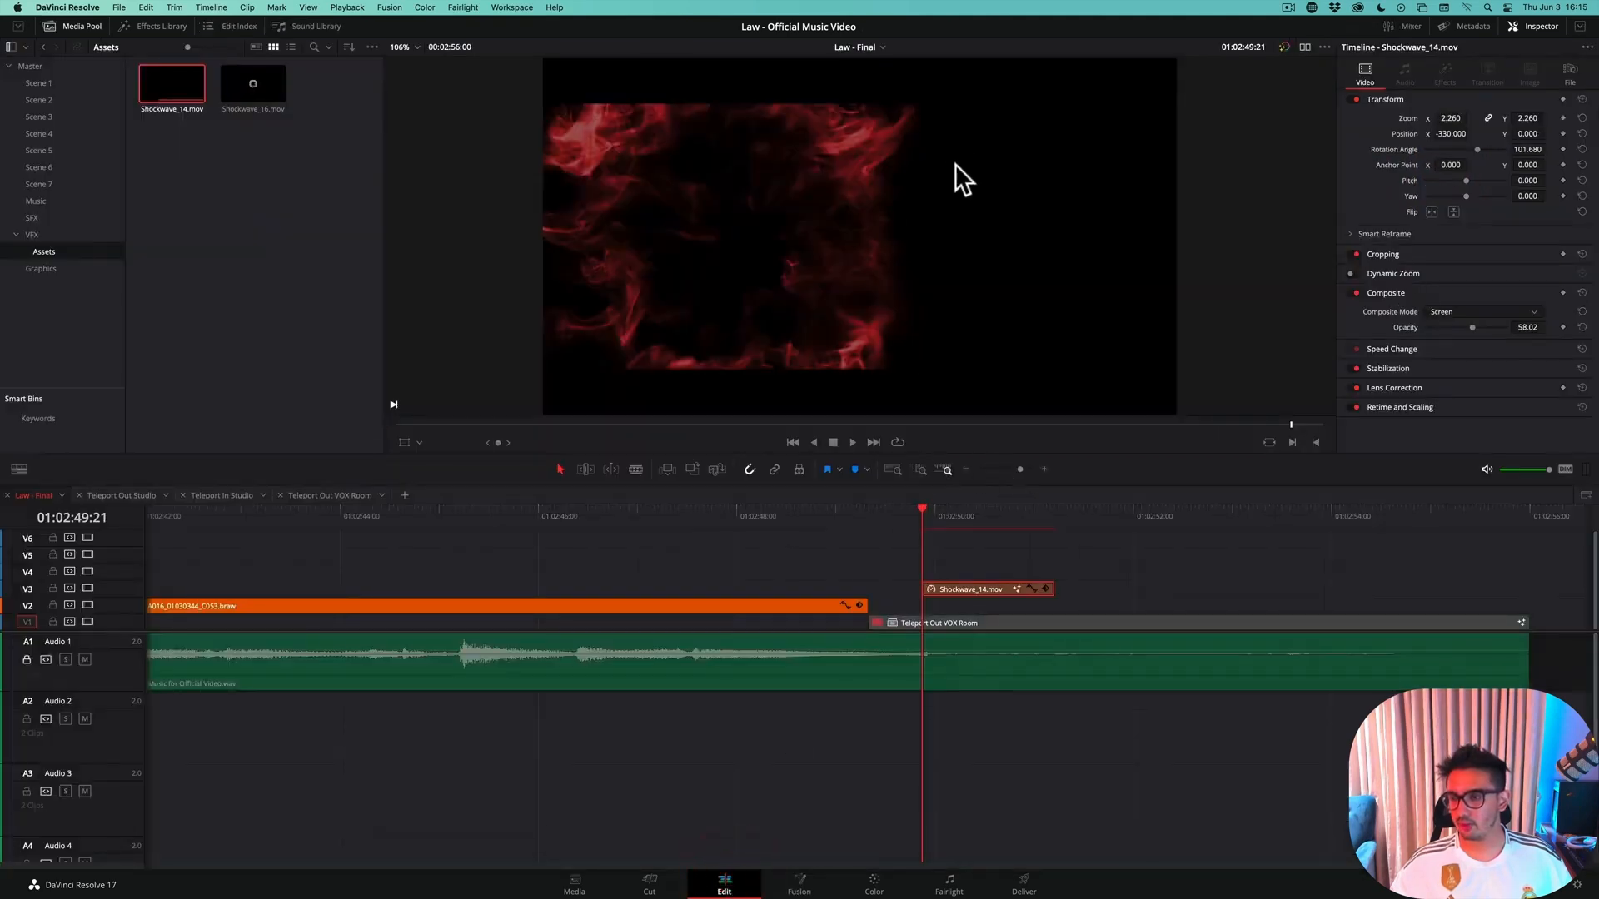
pyautogui.click(941, 622)
pyautogui.press('d')
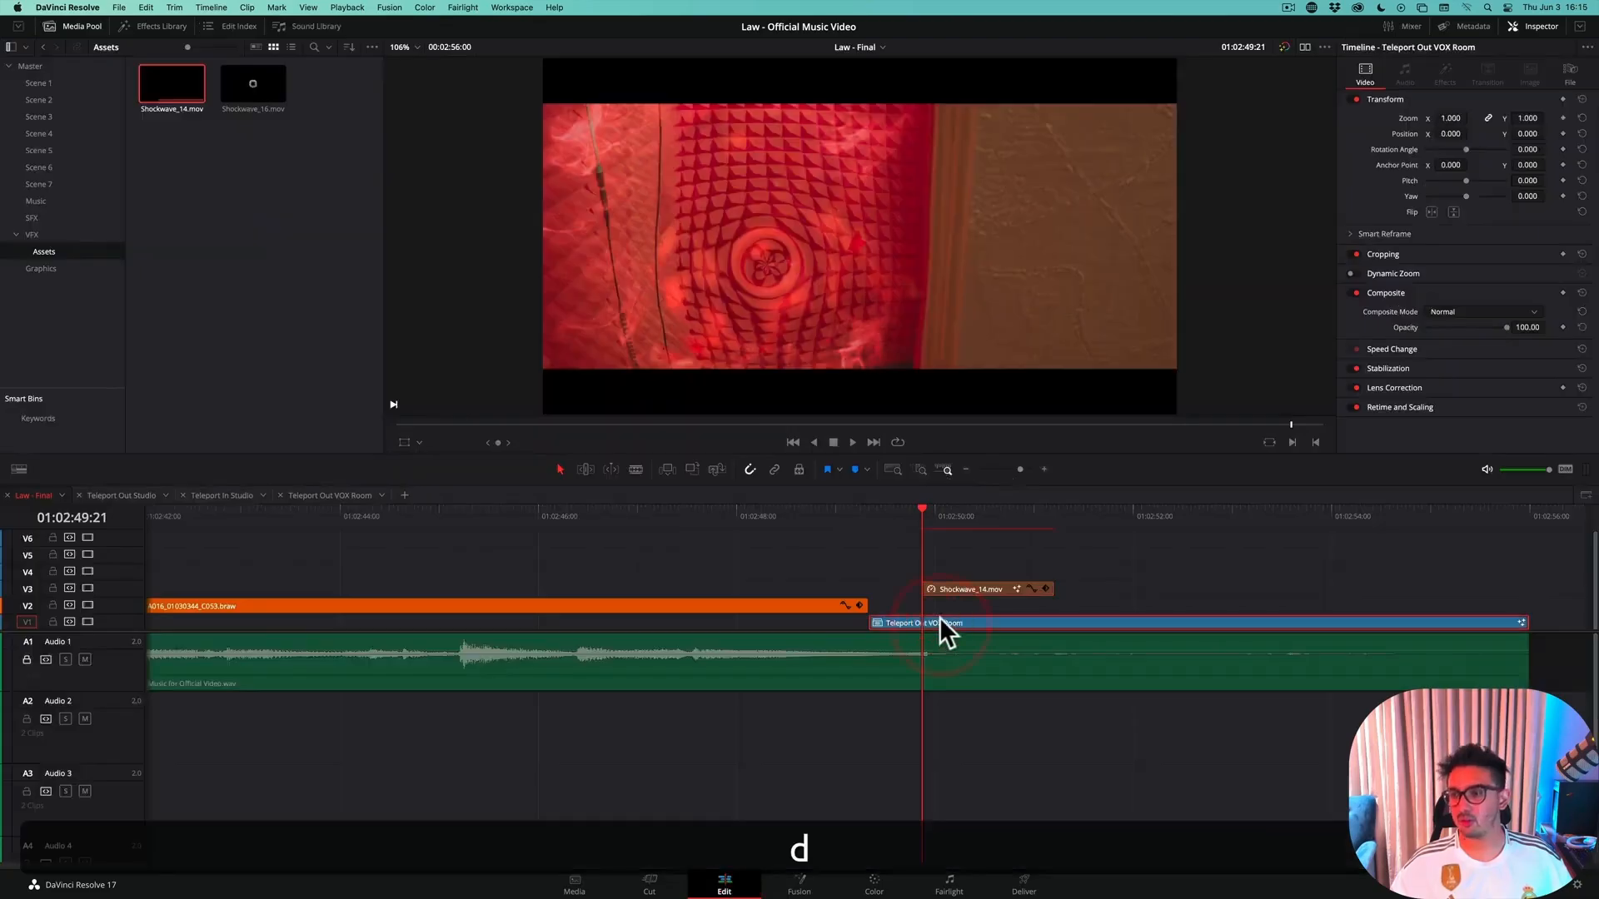
# Play back the teleport-out section several times to review the blended shockwave, and save the project
pyautogui.moveTo(924, 516); pyautogui.dragTo(868, 513)
pyautogui.press('space')
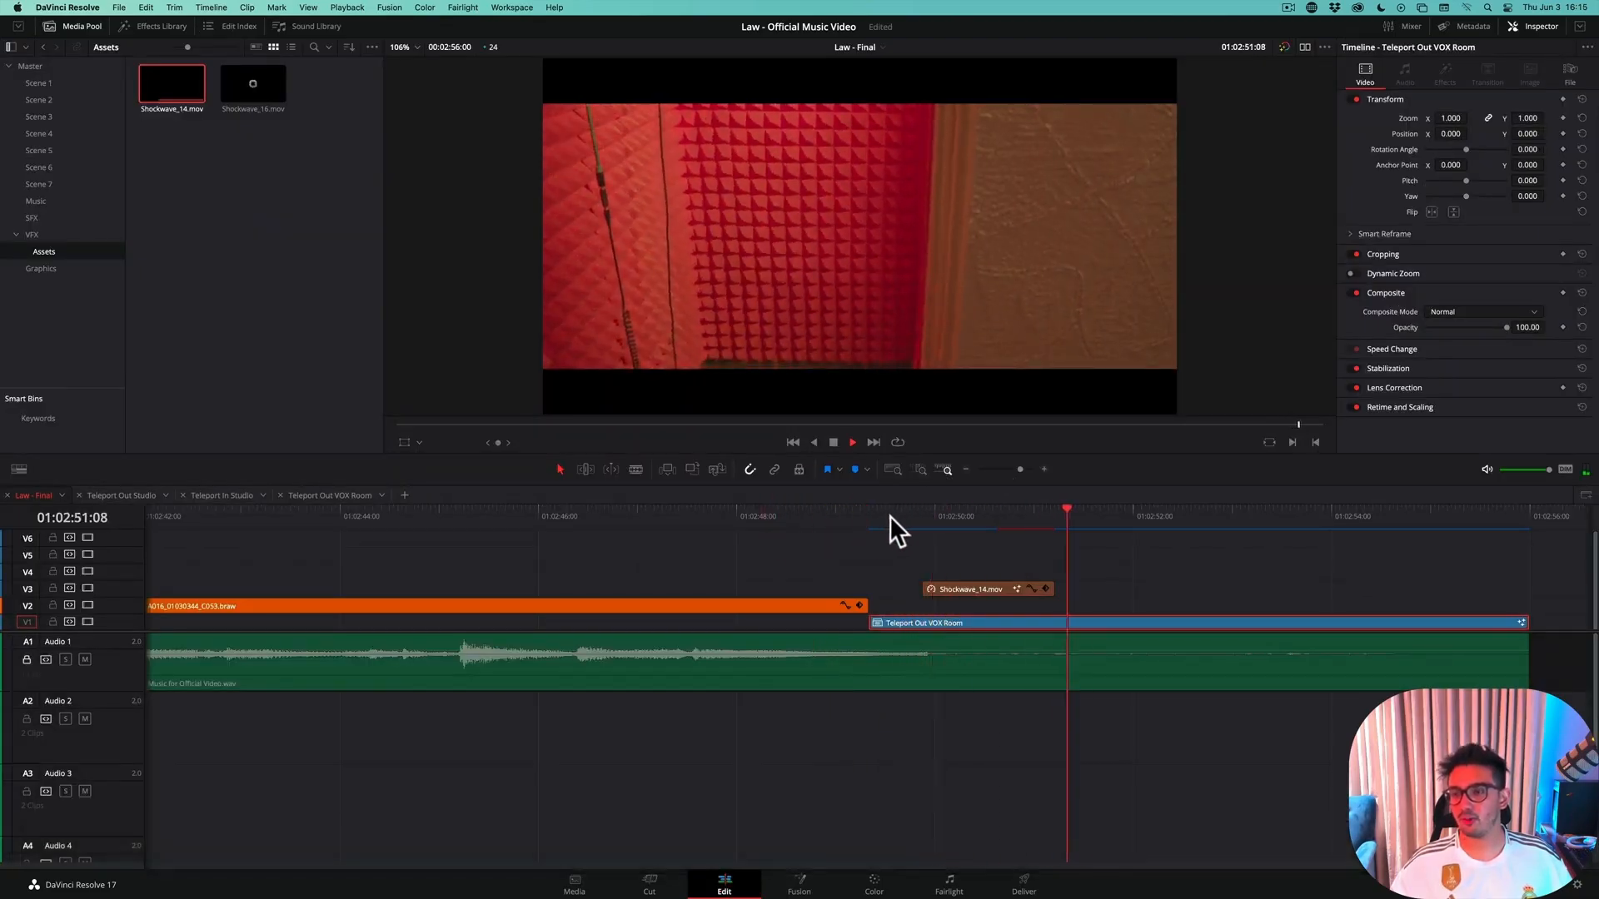
pyautogui.press('space')
pyautogui.moveTo(835, 516); pyautogui.dragTo(817, 526)
pyautogui.press('space')
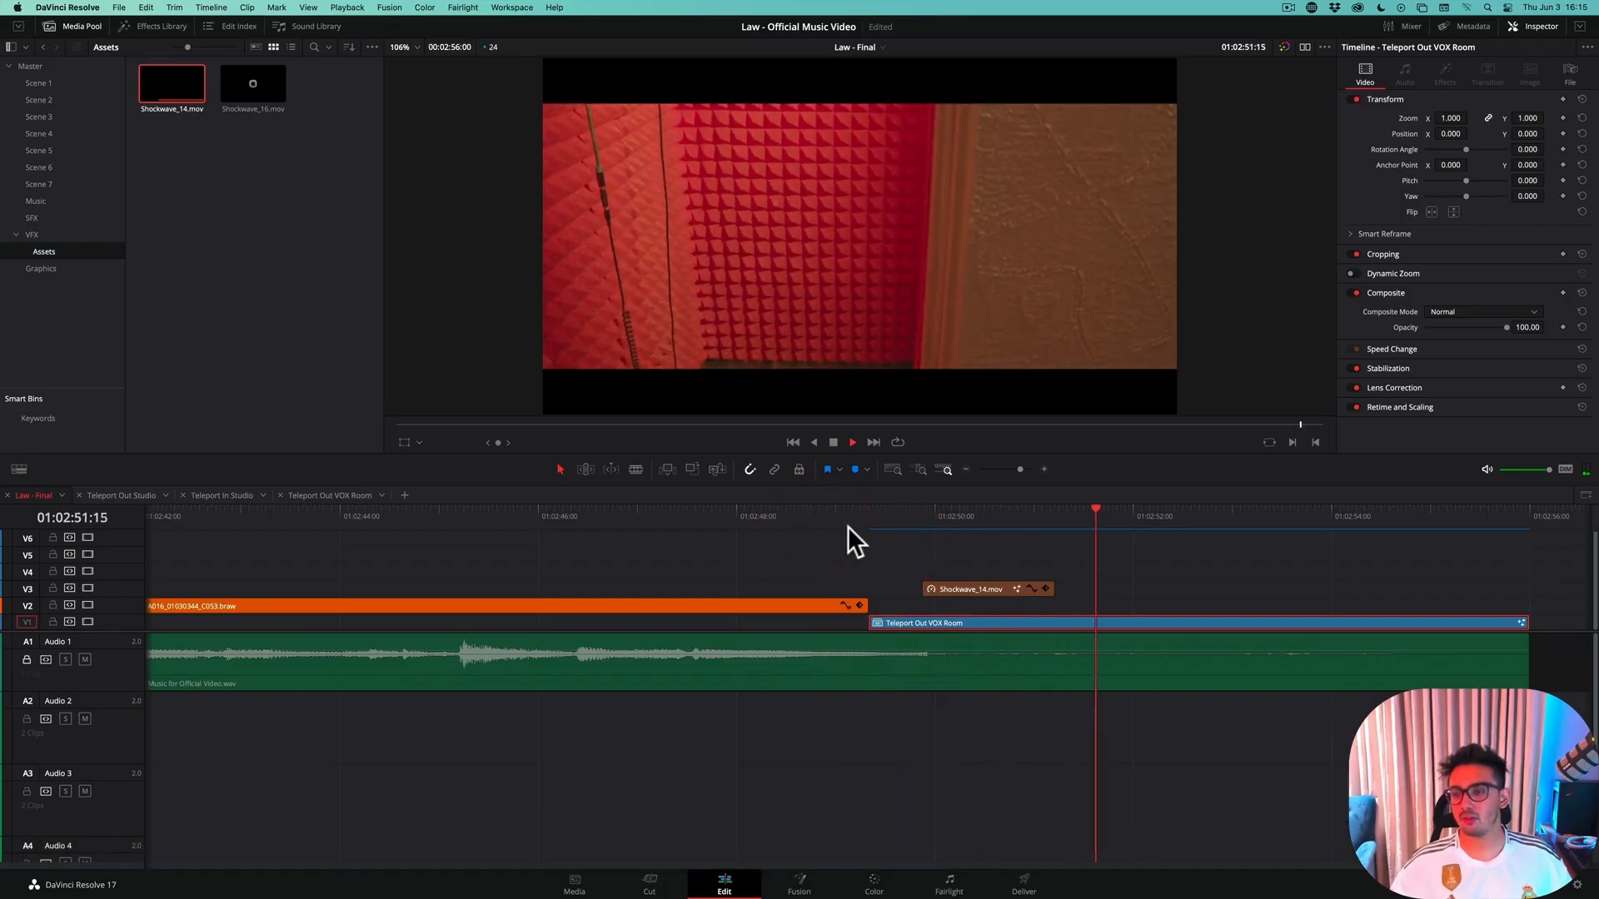
pyautogui.press('space')
pyautogui.click(836, 525)
pyautogui.press('super+s')
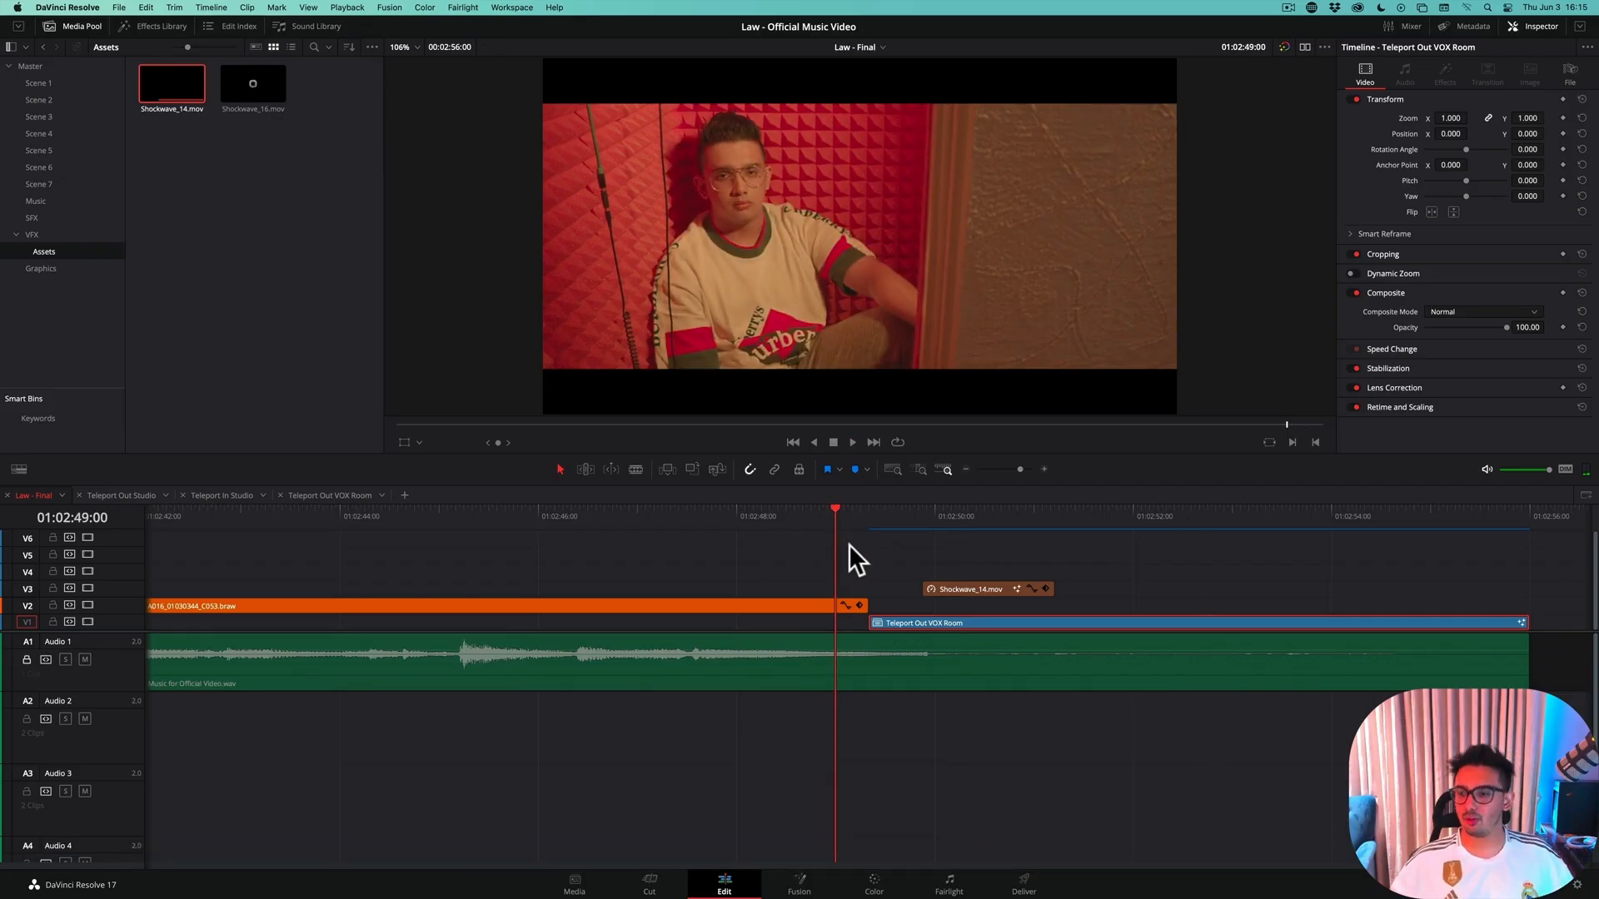
pyautogui.click(856, 517)
pyautogui.click(864, 518)
pyautogui.press('space')
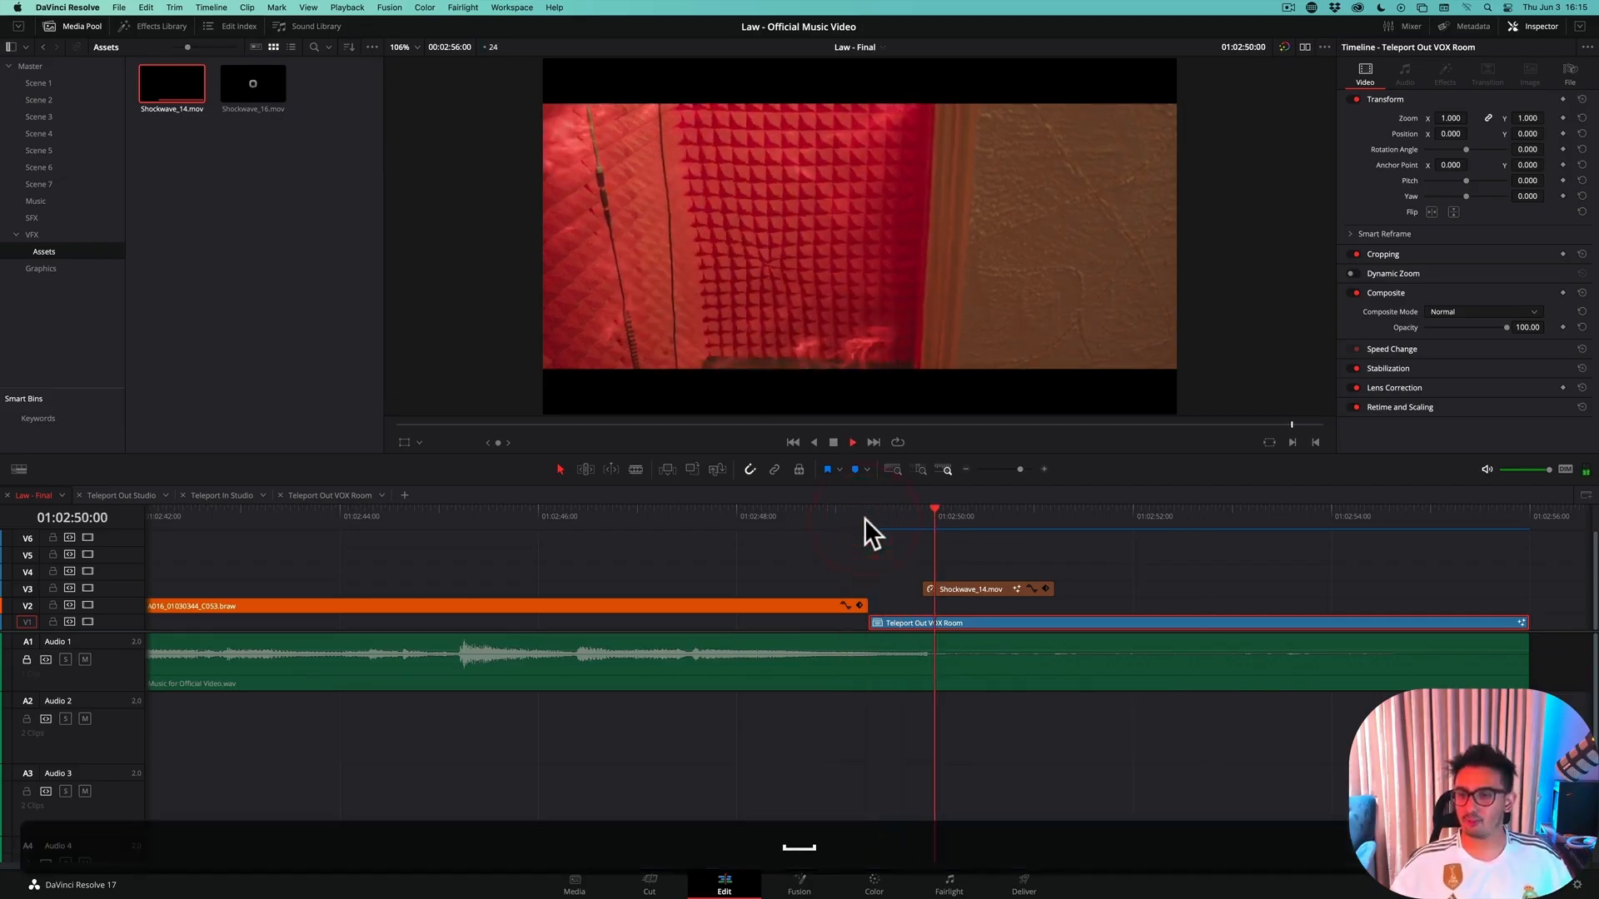
pyautogui.press('space')
# Place the teleport 2.wav sound from Audio 2 near the end of the timeline, starting at 01:02:51:06
pyautogui.scroll(2, 877, 608)
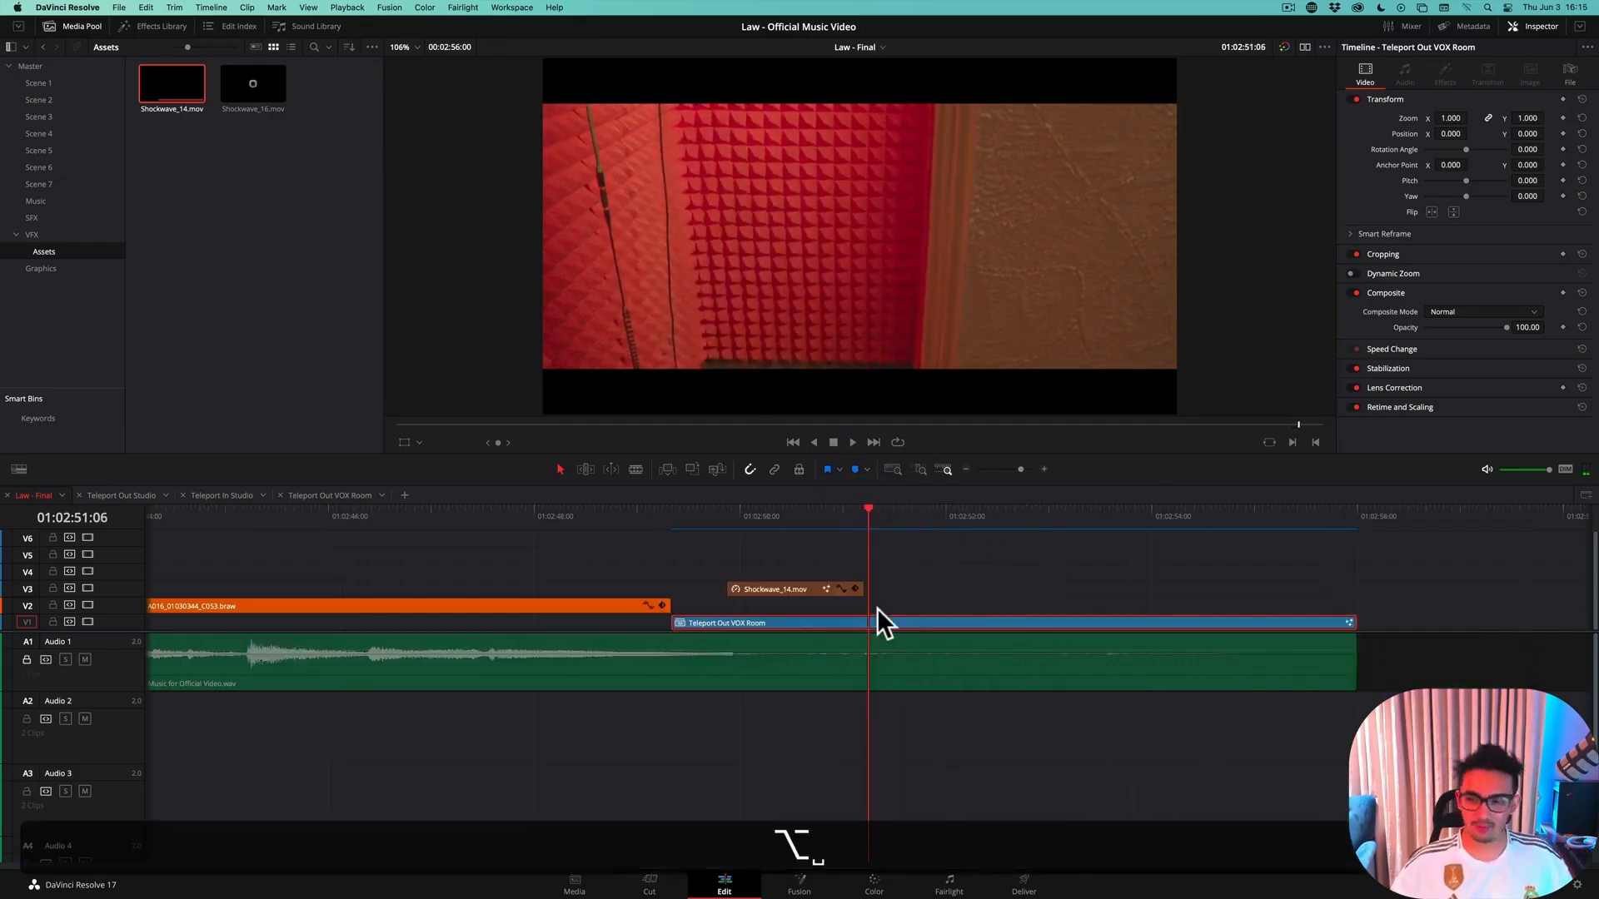
pyautogui.scroll(-5, 833, 625)
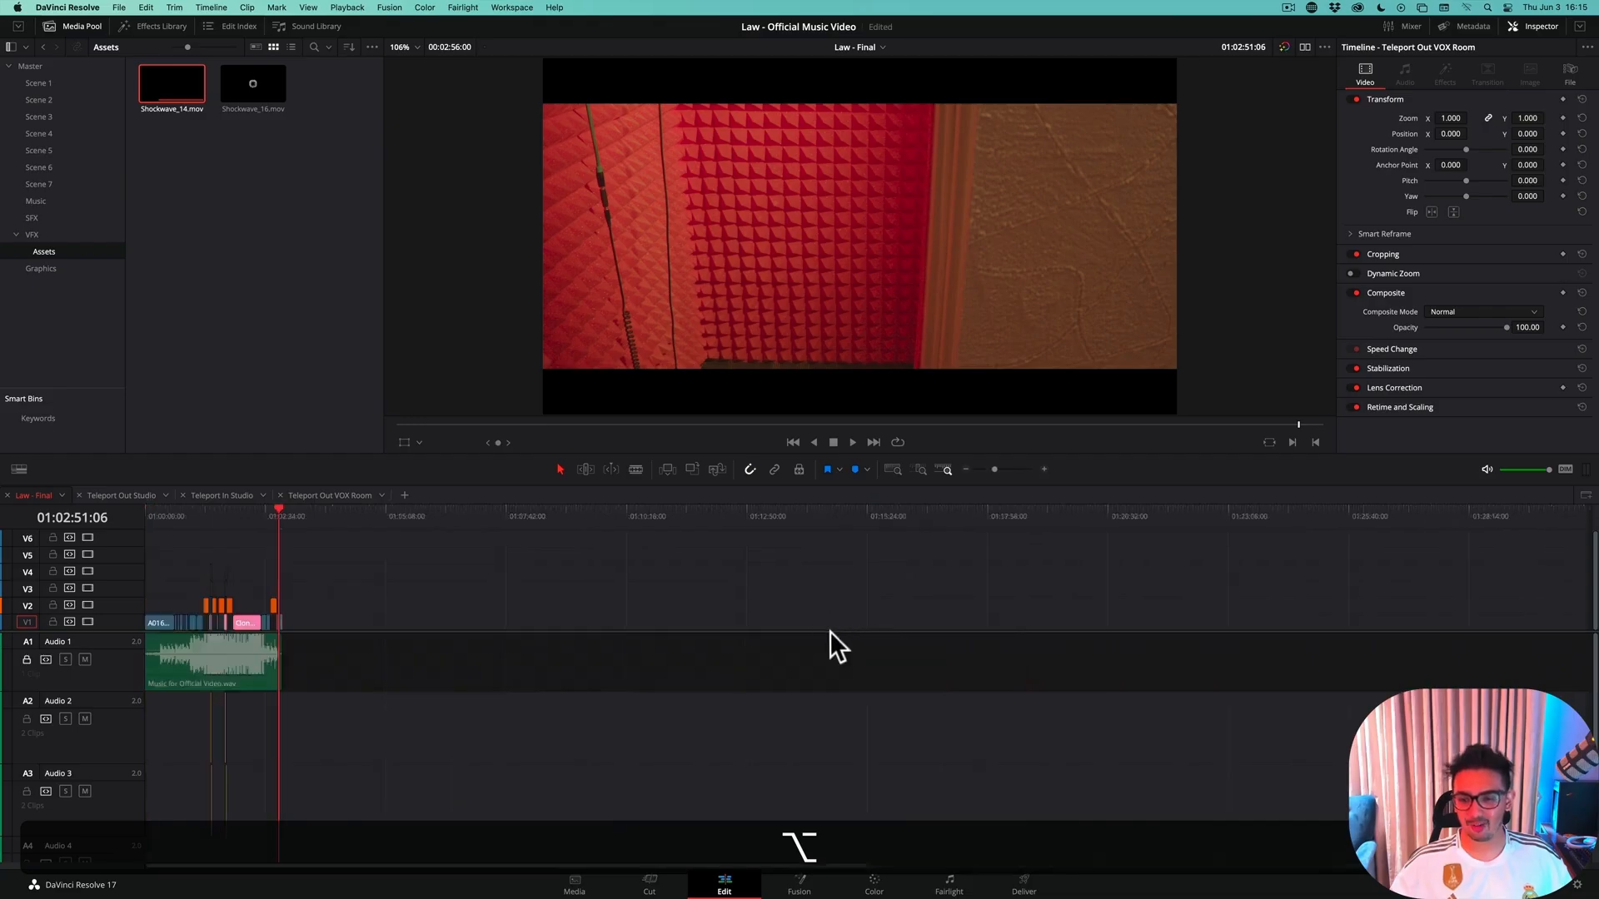
pyautogui.hotkey('alt', 'shift', 'z')
pyautogui.click(907, 745)
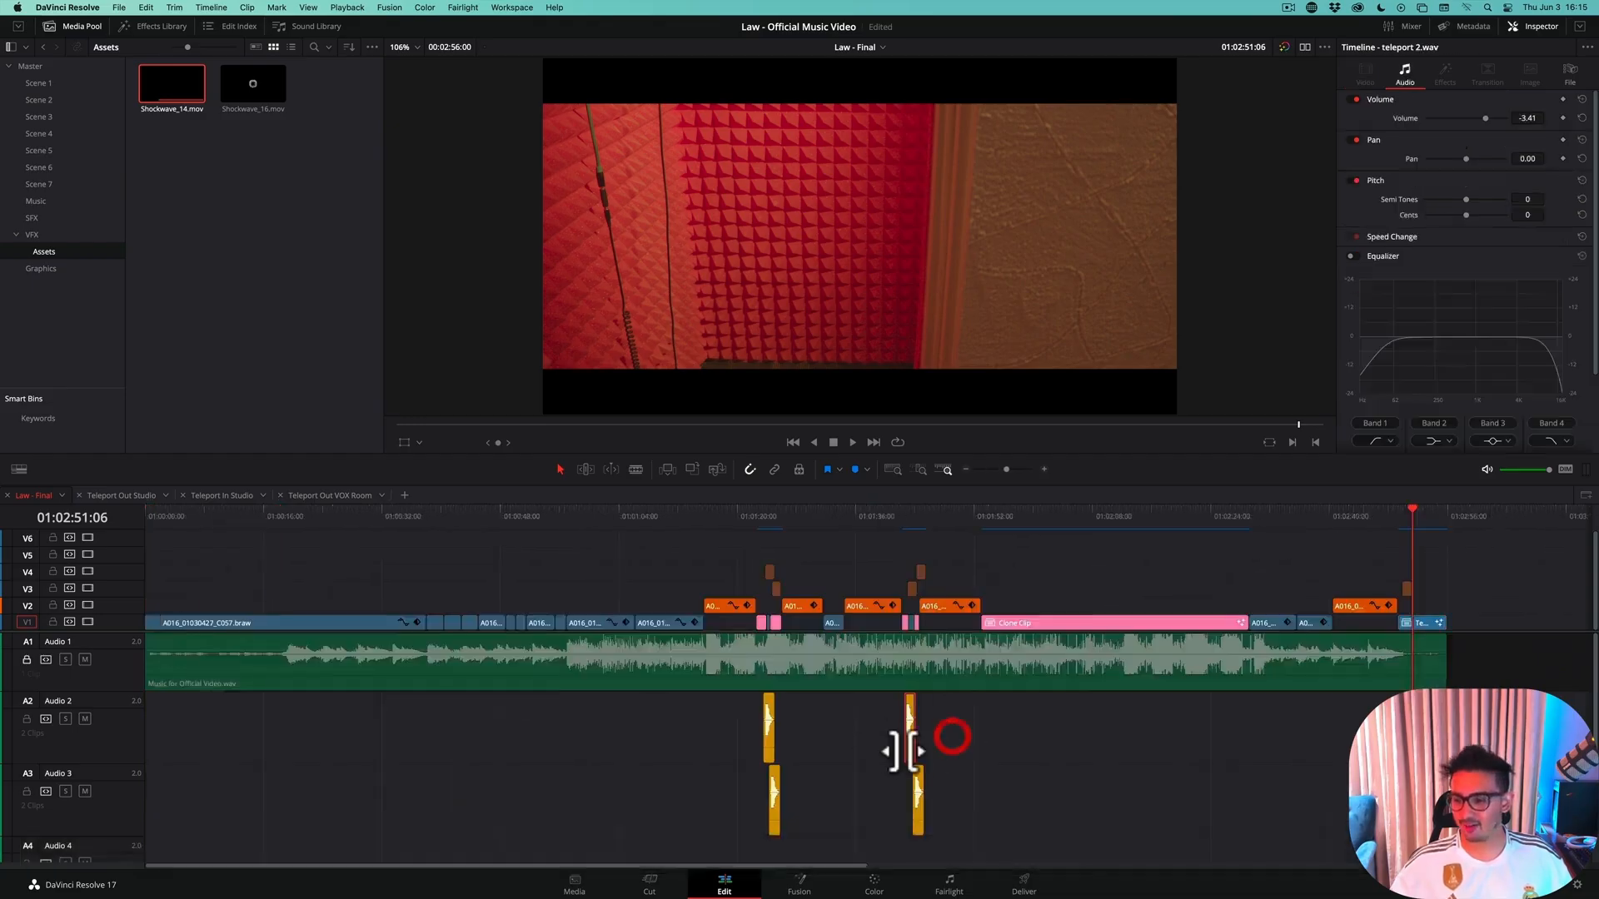
pyautogui.moveTo(909, 748); pyautogui.dragTo(1409, 746)
# Move the teleport 2.wav clip so it starts at 01:02:49:21, aligned with the start of the Shockwave_14.mov clip
pyautogui.scroll(8, 1182, 716)
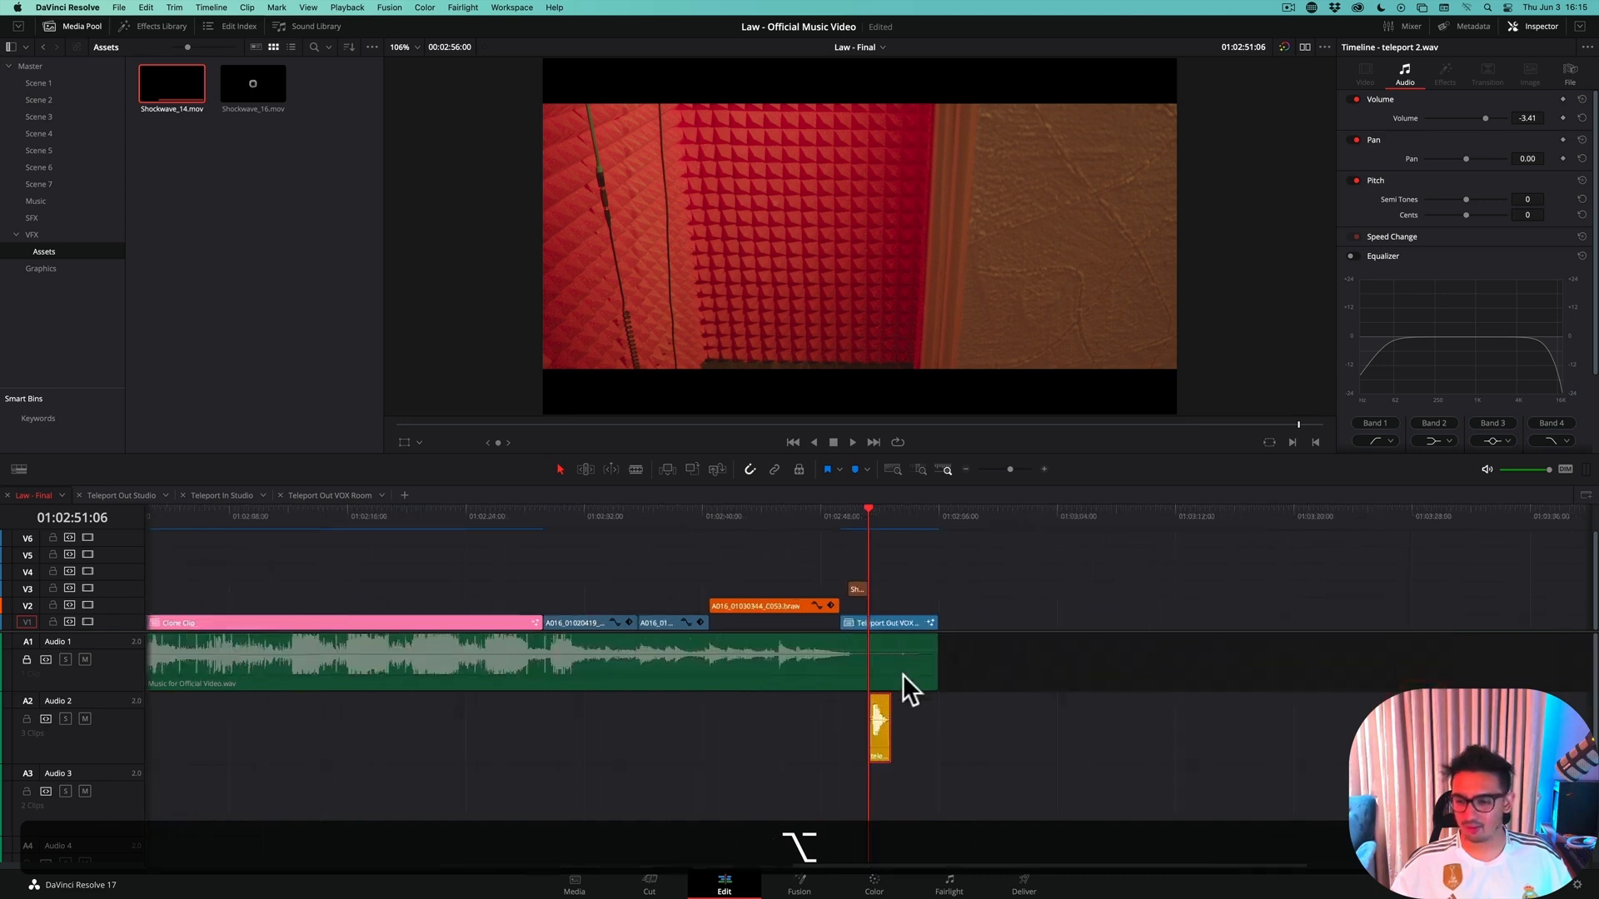
pyautogui.scroll(2, 893, 677)
pyautogui.moveTo(777, 512); pyautogui.dragTo(755, 548)
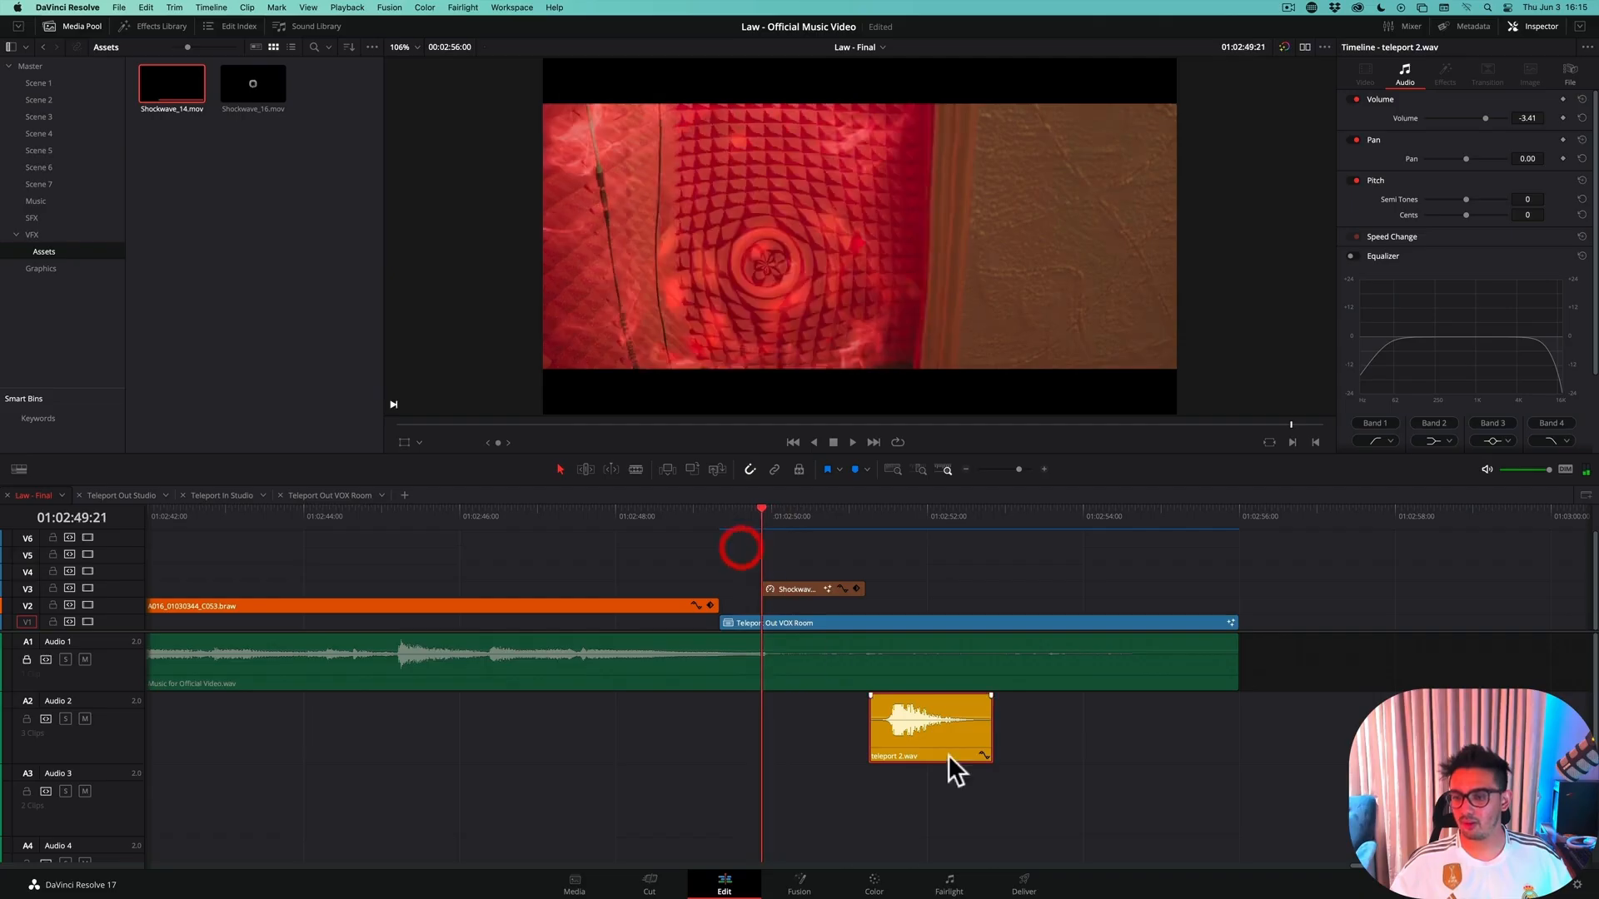
pyautogui.moveTo(934, 747); pyautogui.dragTo(828, 747)
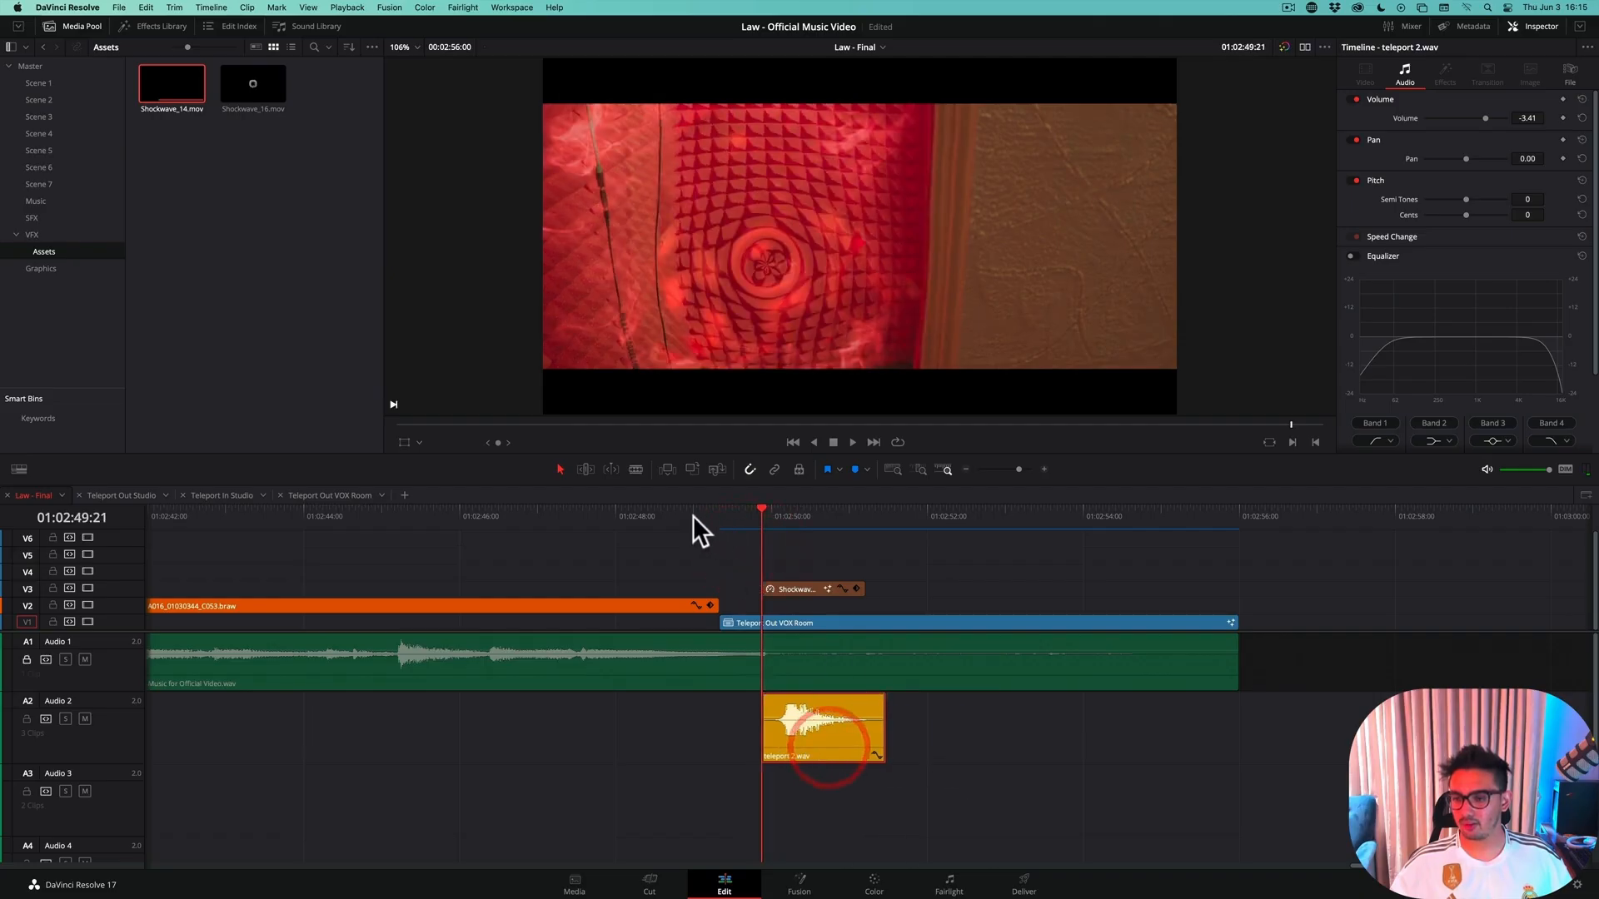
# Play back the sound's timing and shift teleport 2.wav slightly earlier so its waveform peak lines up with the shockwave's start
pyautogui.click(693, 517)
pyautogui.press('space')
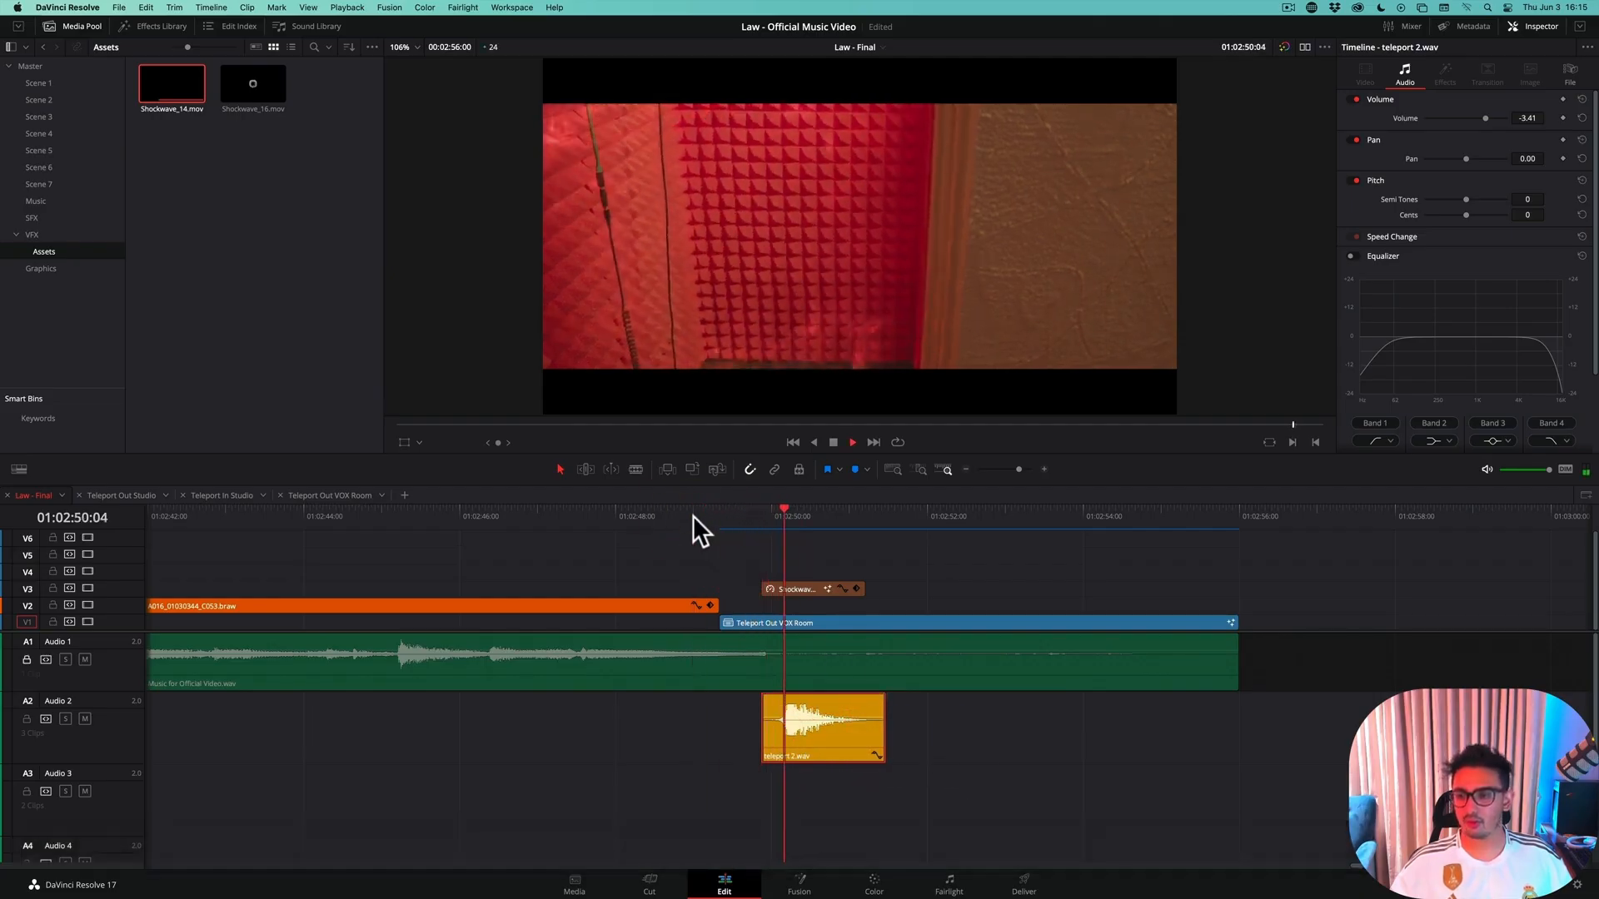
pyautogui.moveTo(751, 517)
pyautogui.mouseDown()
pyautogui.moveTo(726, 527)
pyautogui.moveTo(753, 530)
pyautogui.mouseUp()
pyautogui.press('space')
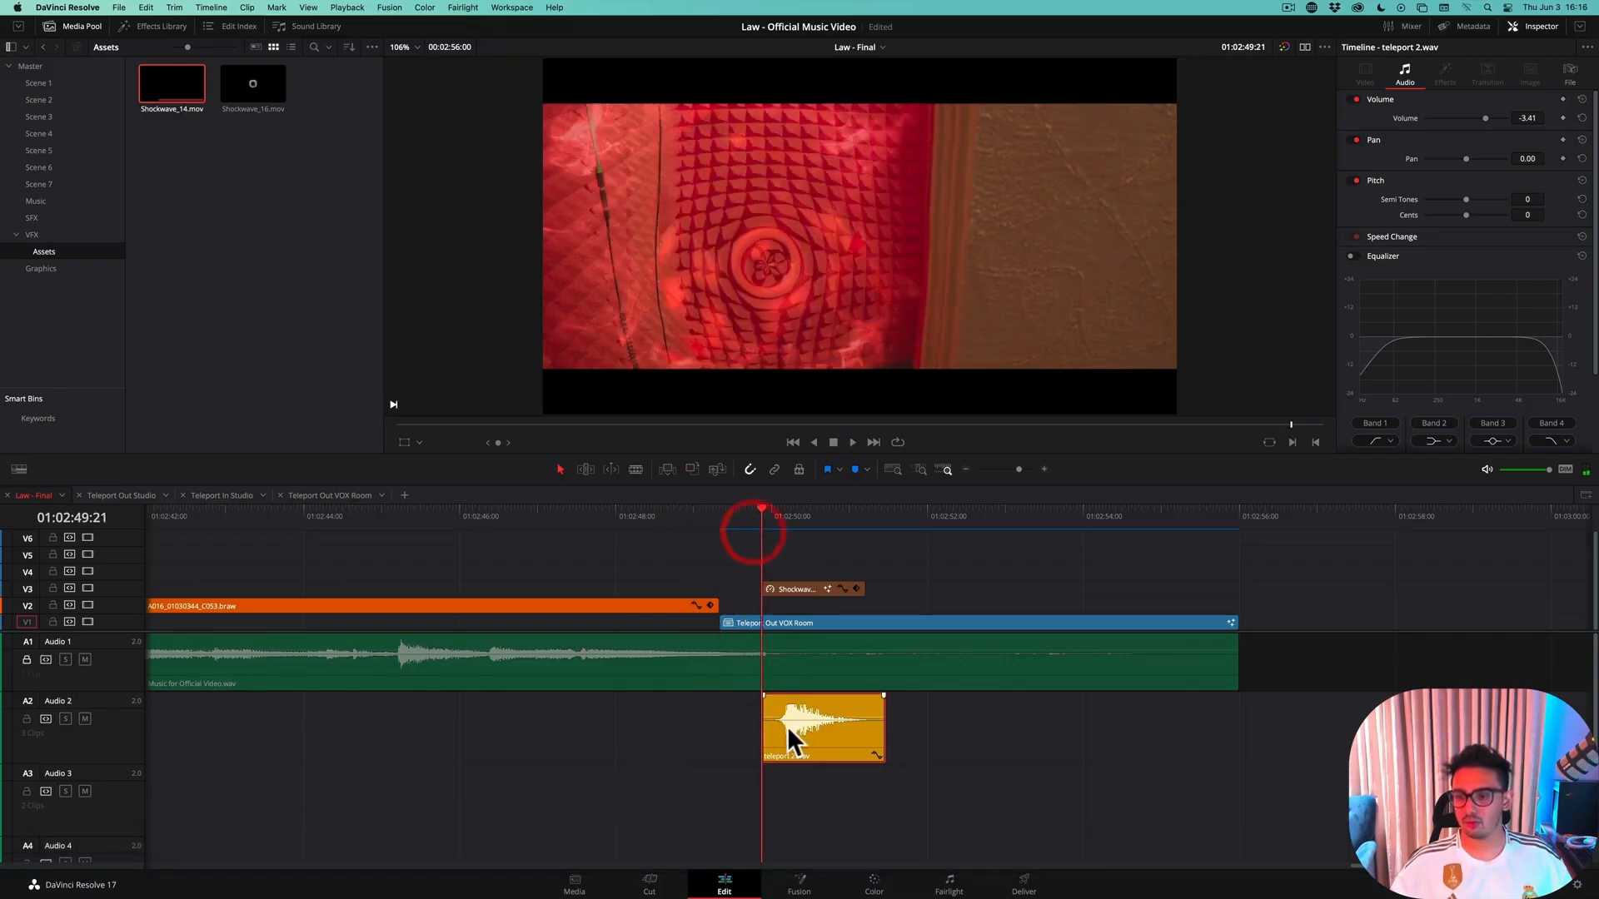
pyautogui.moveTo(787, 726); pyautogui.dragTo(769, 743)
# Play back the teleport-out section repeatedly to check the timing of the shifted teleport 2.wav sound
pyautogui.click(699, 514)
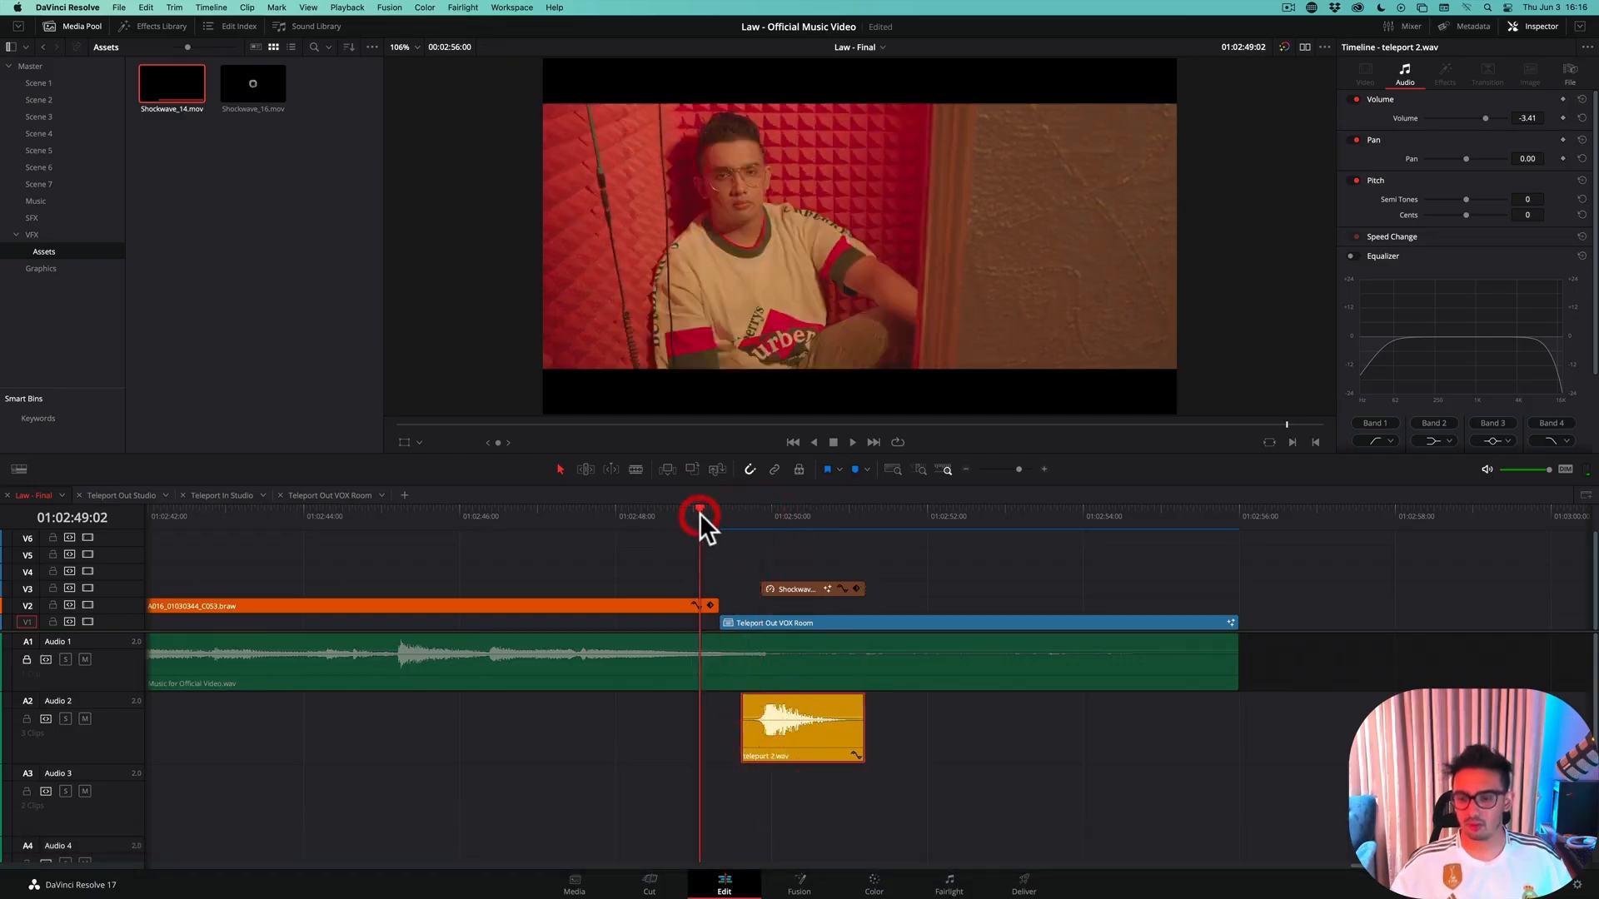
pyautogui.press('space')
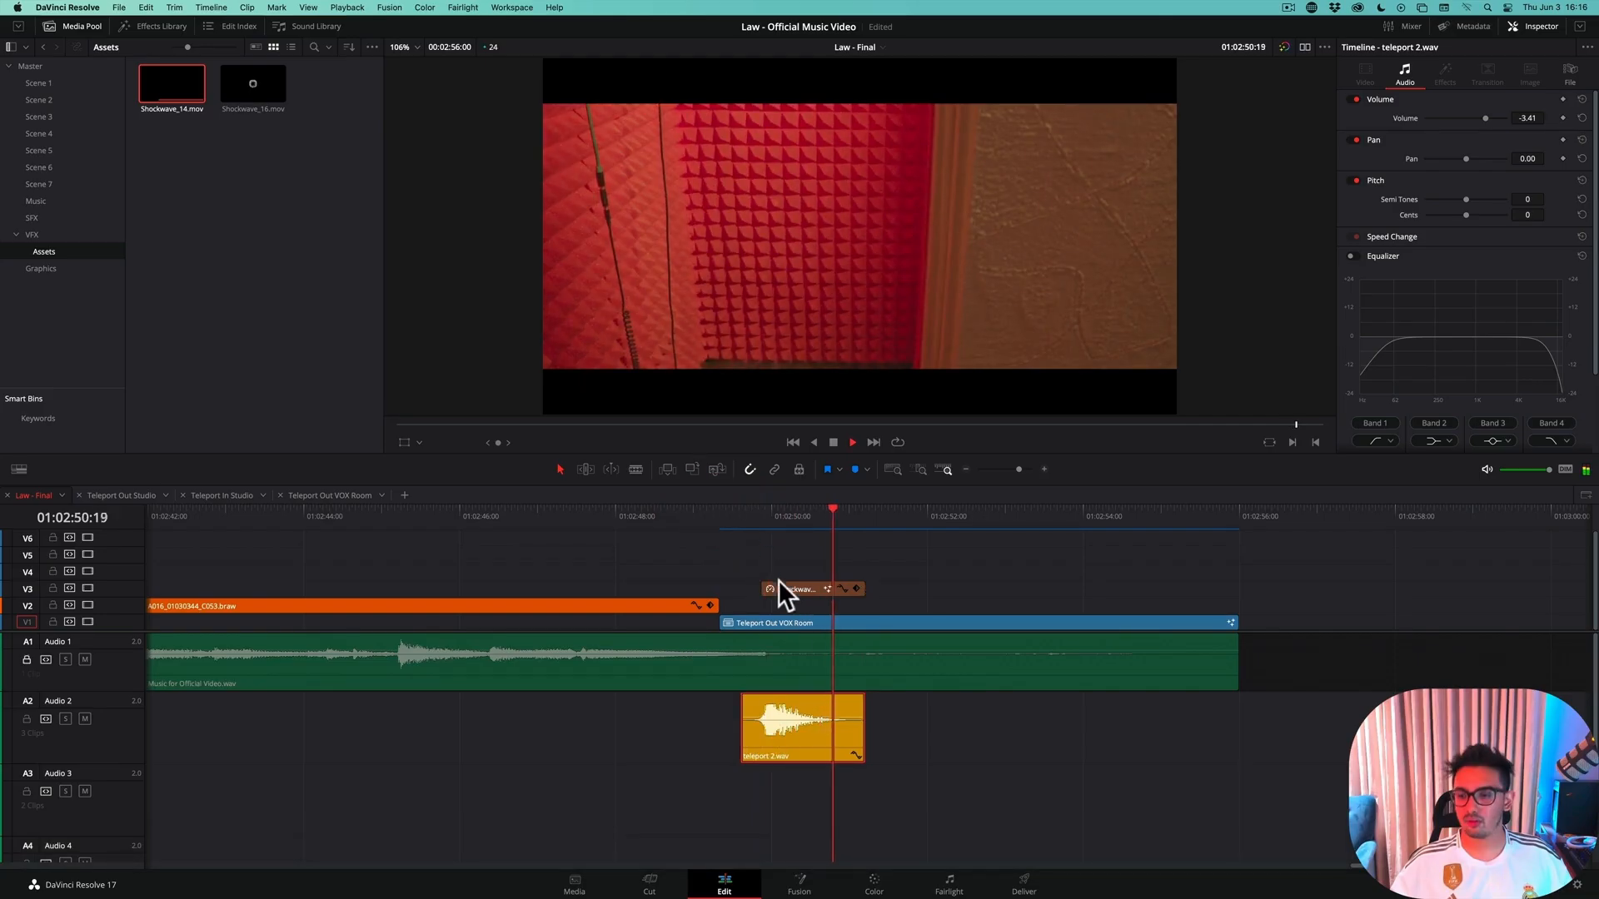
pyautogui.press('space')
pyautogui.click(714, 520)
pyautogui.press('space')
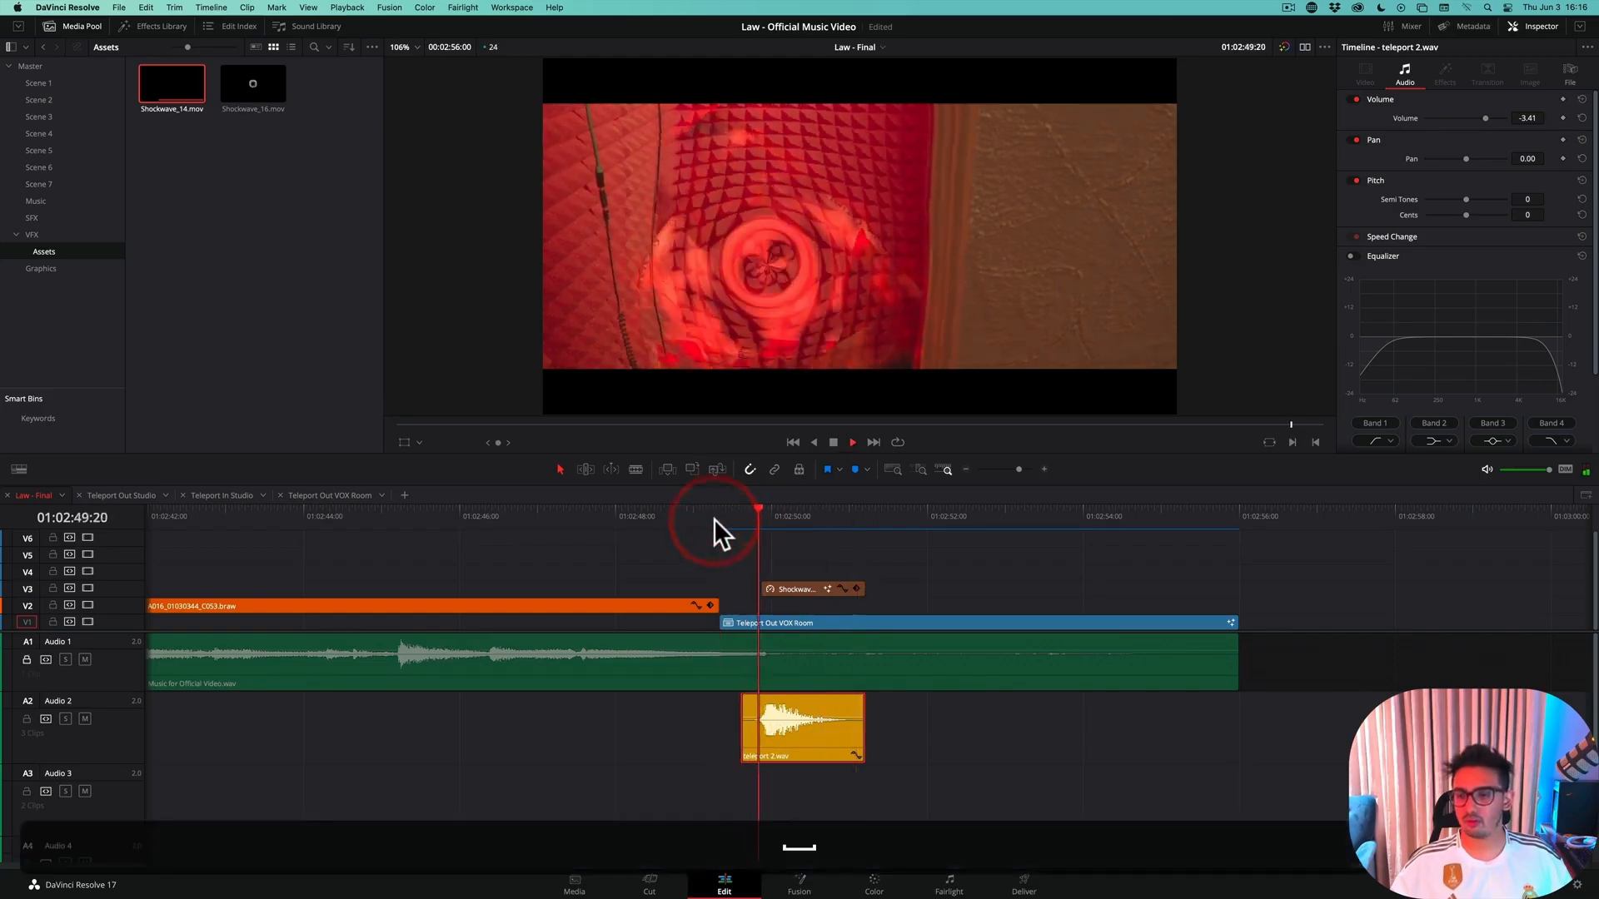
pyautogui.click(736, 515)
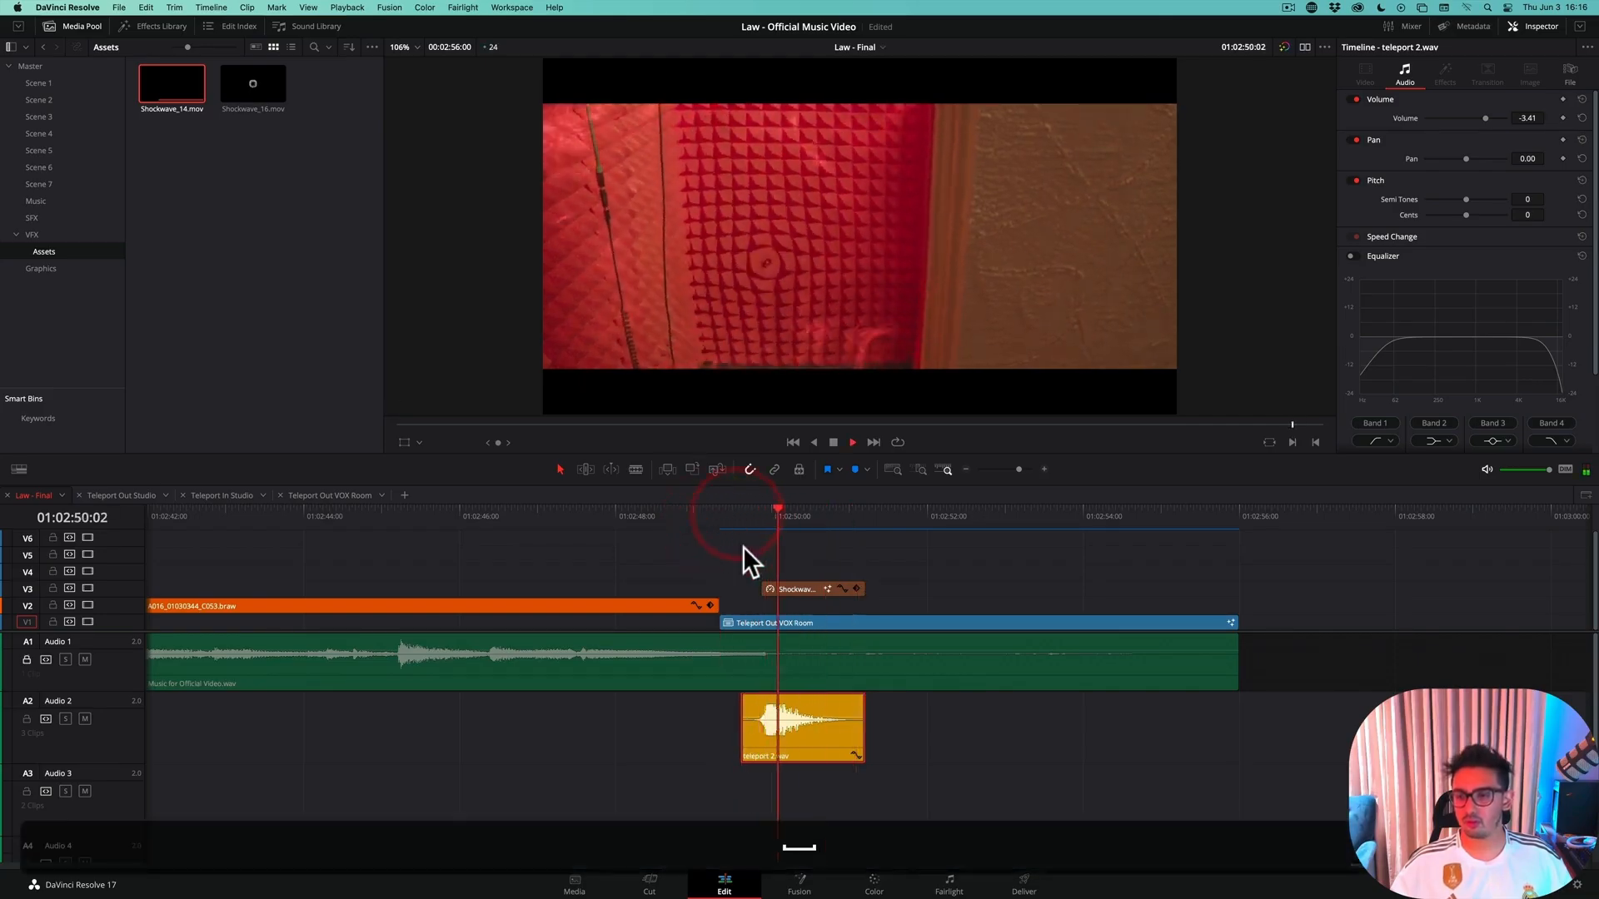
pyautogui.press('space')
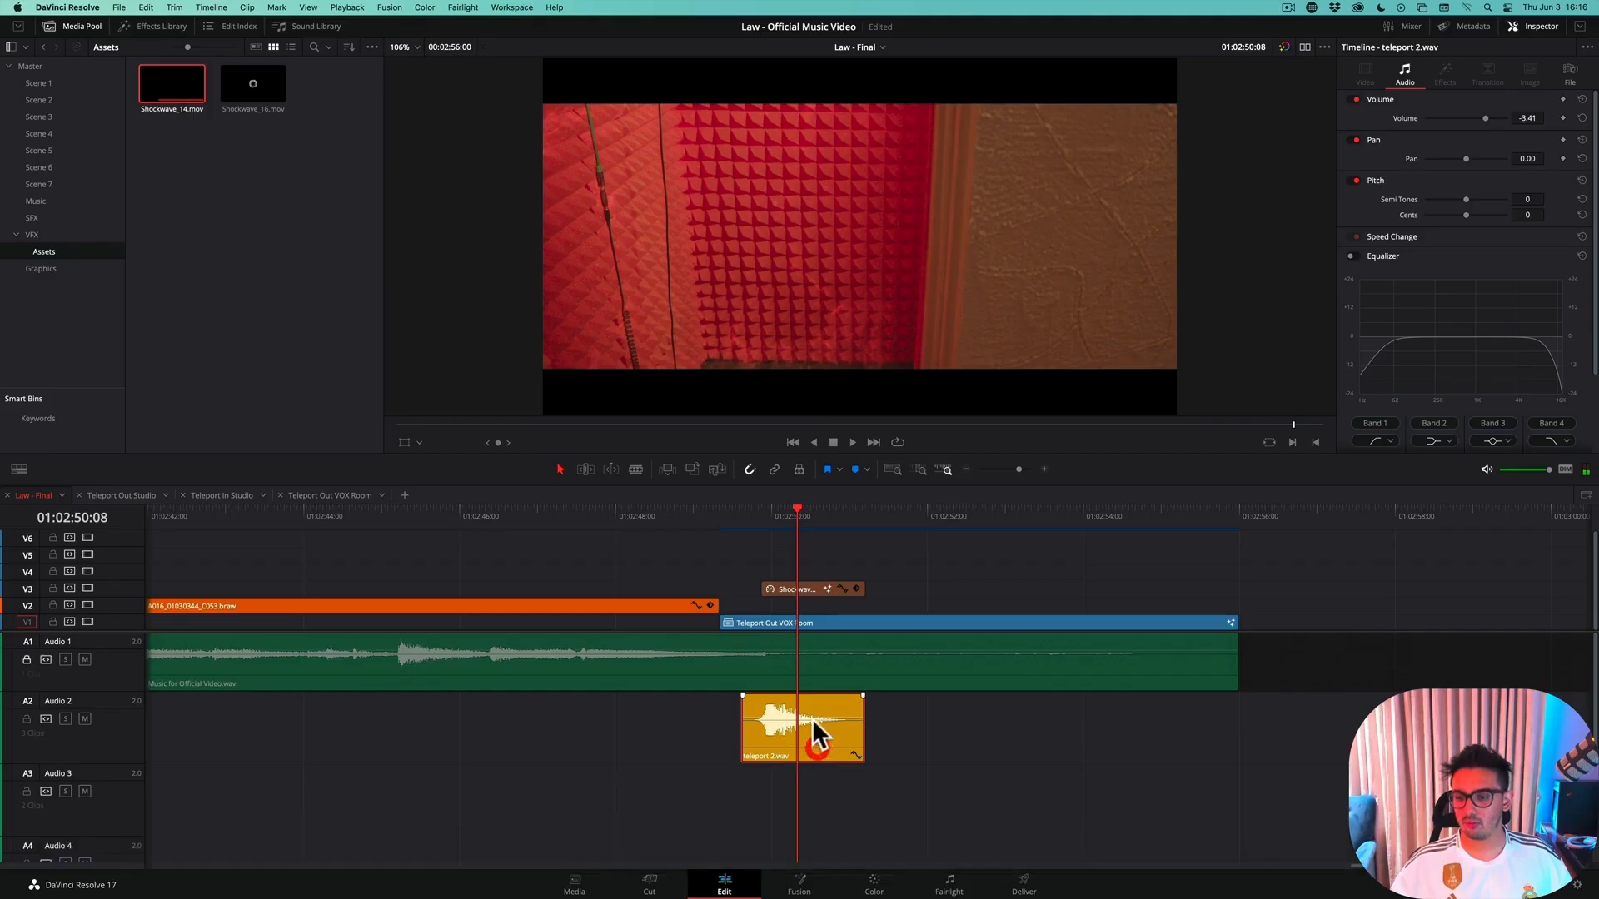
# Lower the teleport 2.wav clip's volume to about -11.93 and play back the teleport-out section to judge the level
pyautogui.click(808, 712)
pyautogui.scroll(5, 797, 719)
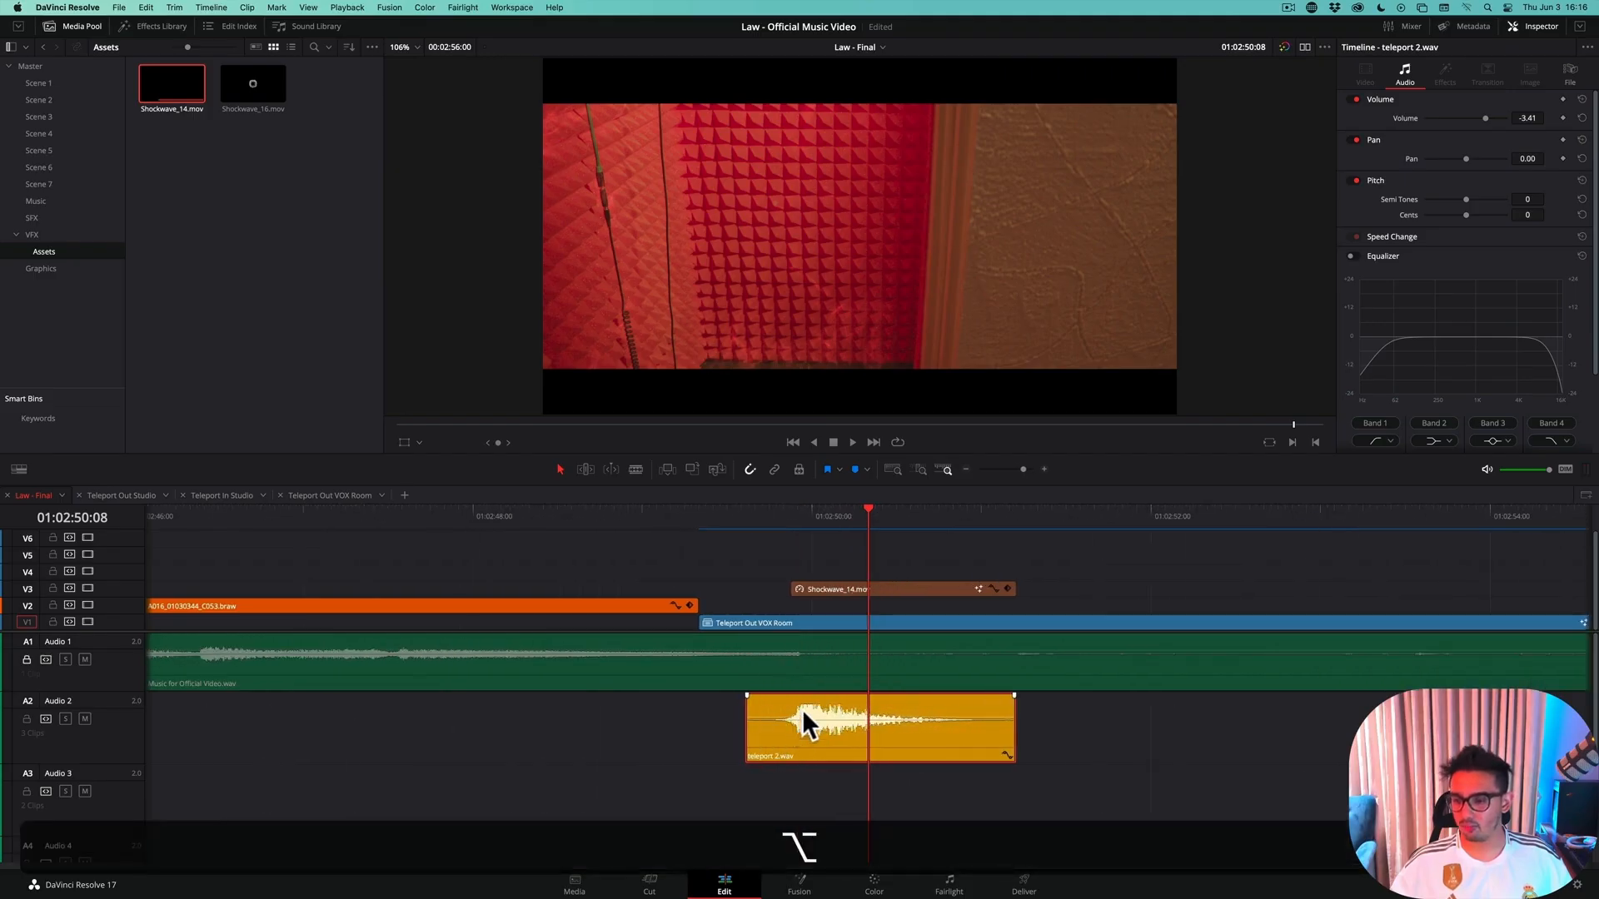
pyautogui.moveTo(804, 718); pyautogui.dragTo(804, 723)
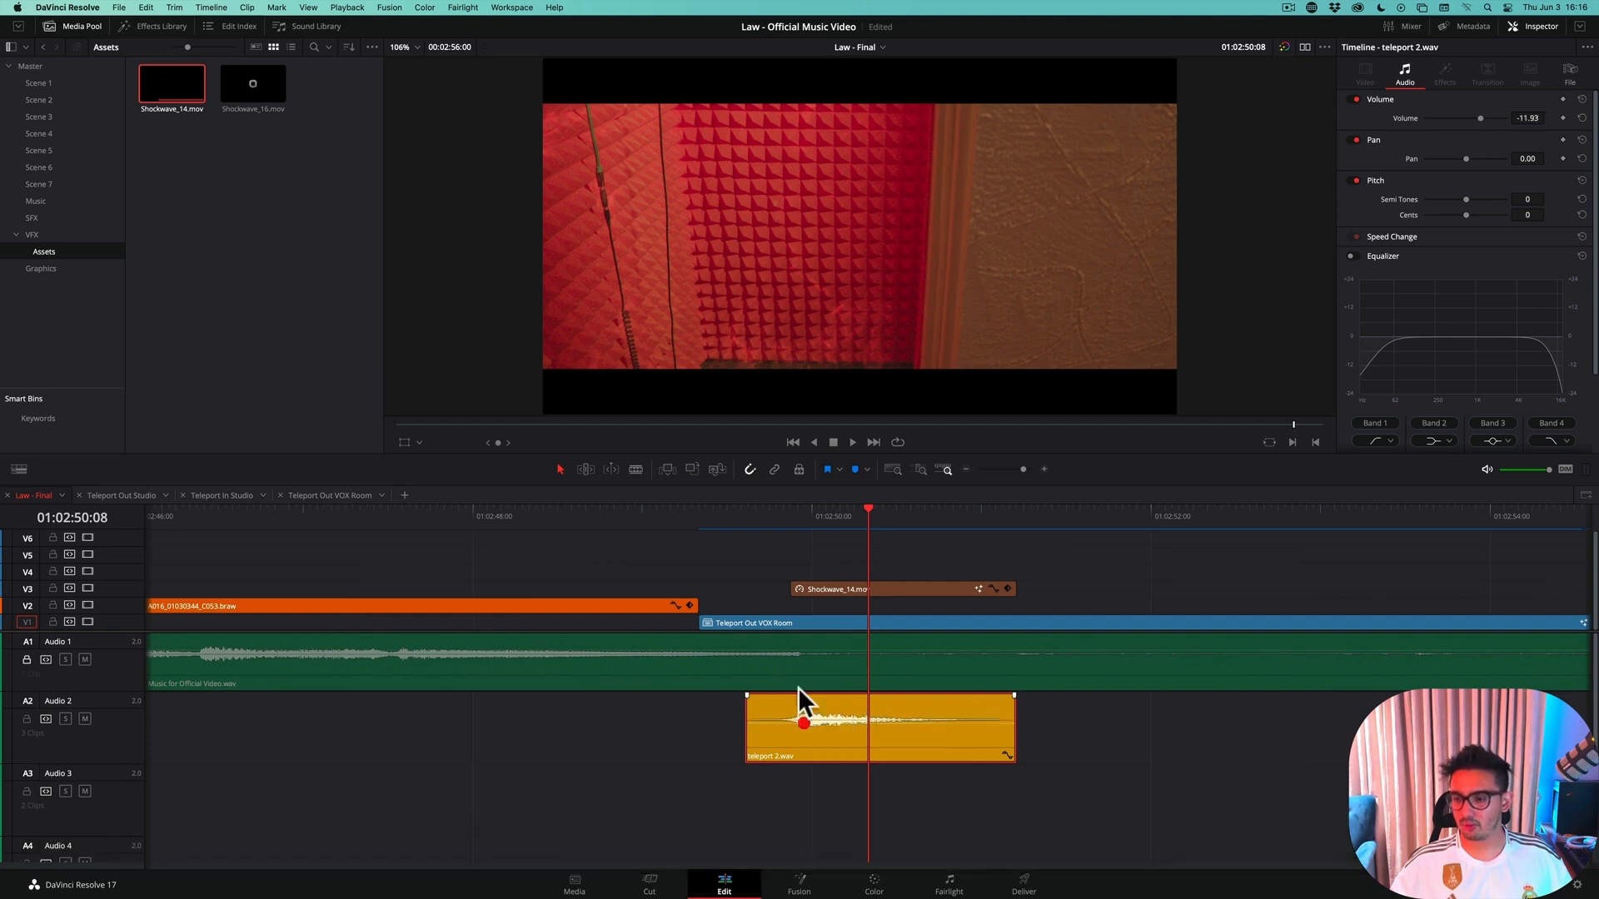
pyautogui.click(668, 520)
pyautogui.press('space')
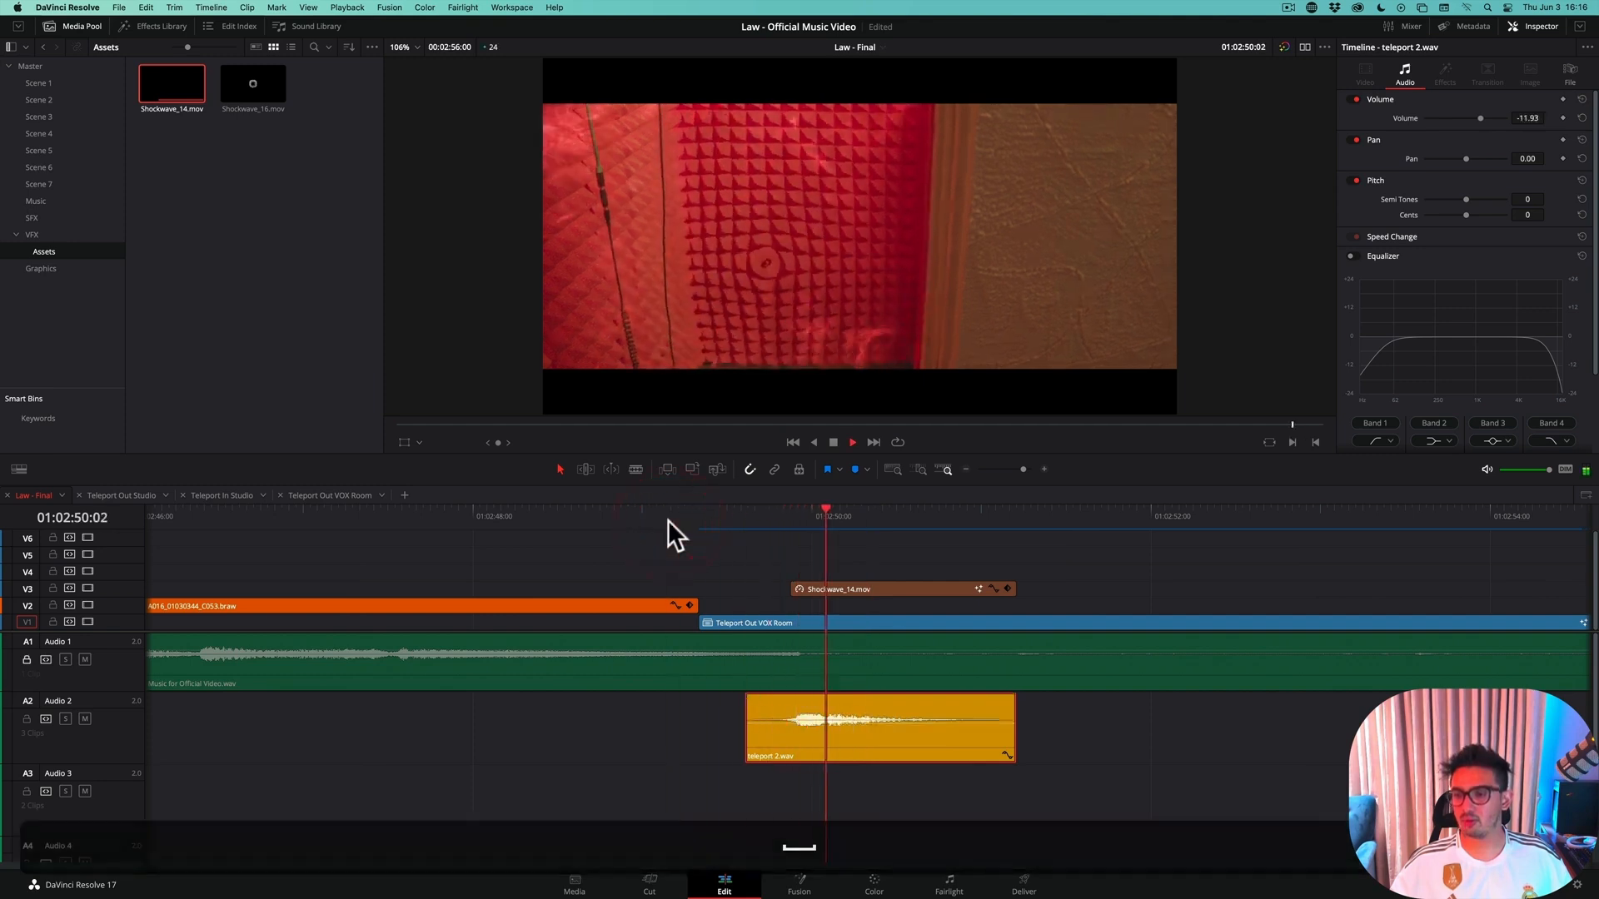
pyautogui.press('space')
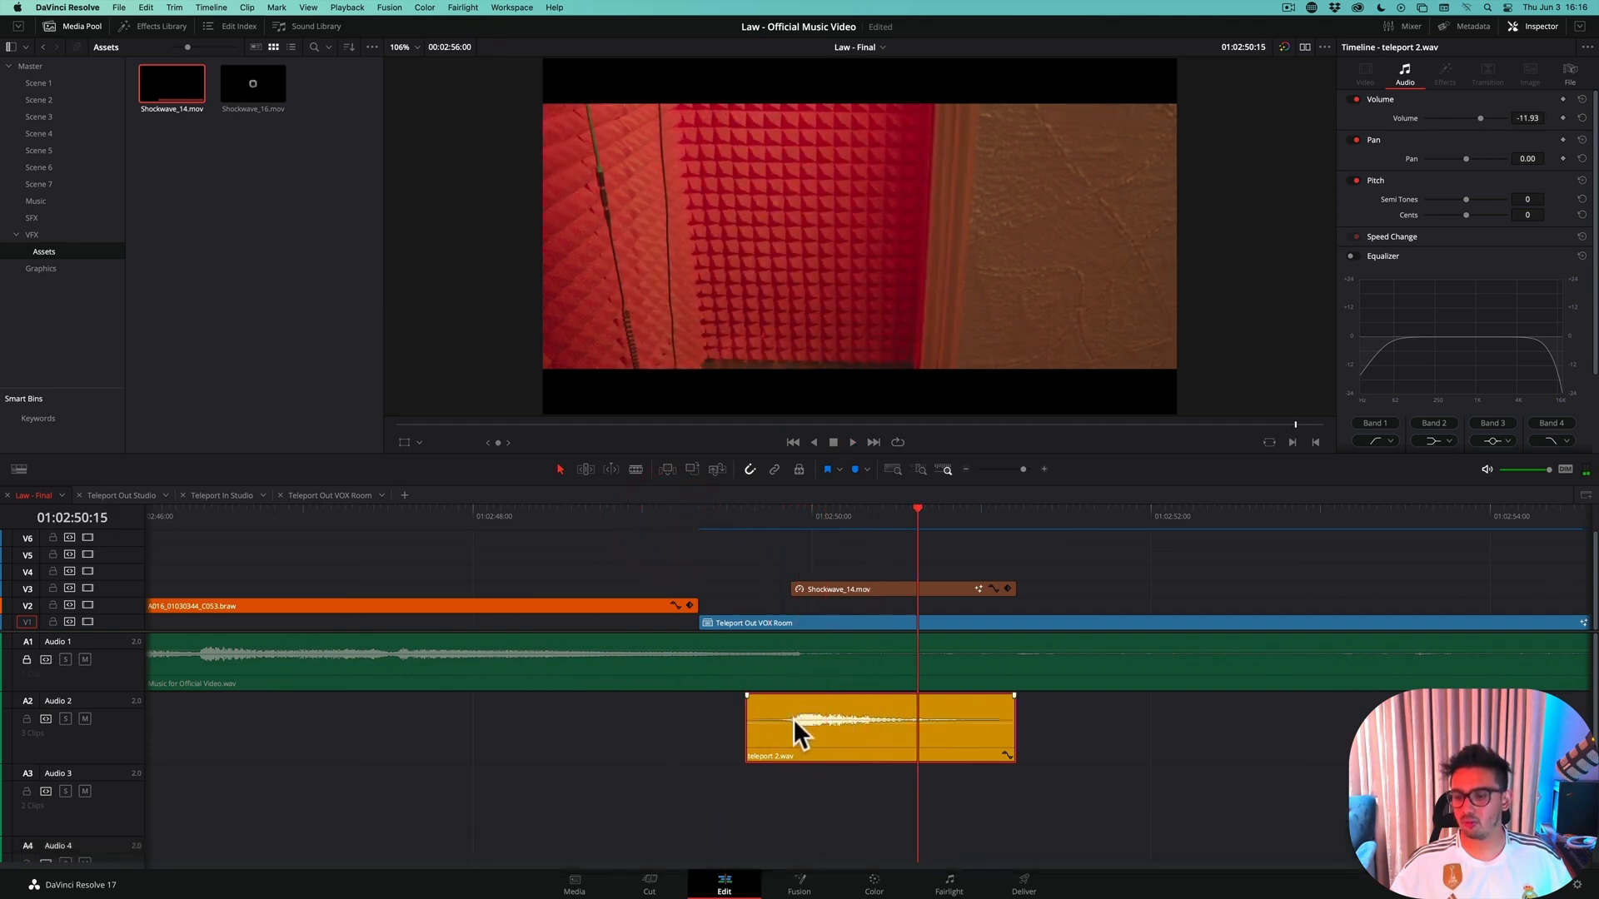
# Reduce the teleport 2.wav clip's volume further to about -21.31 and listen to the teleport-out section again
pyautogui.moveTo(803, 722); pyautogui.dragTo(803, 732)
pyautogui.click(686, 512)
pyautogui.press('space')
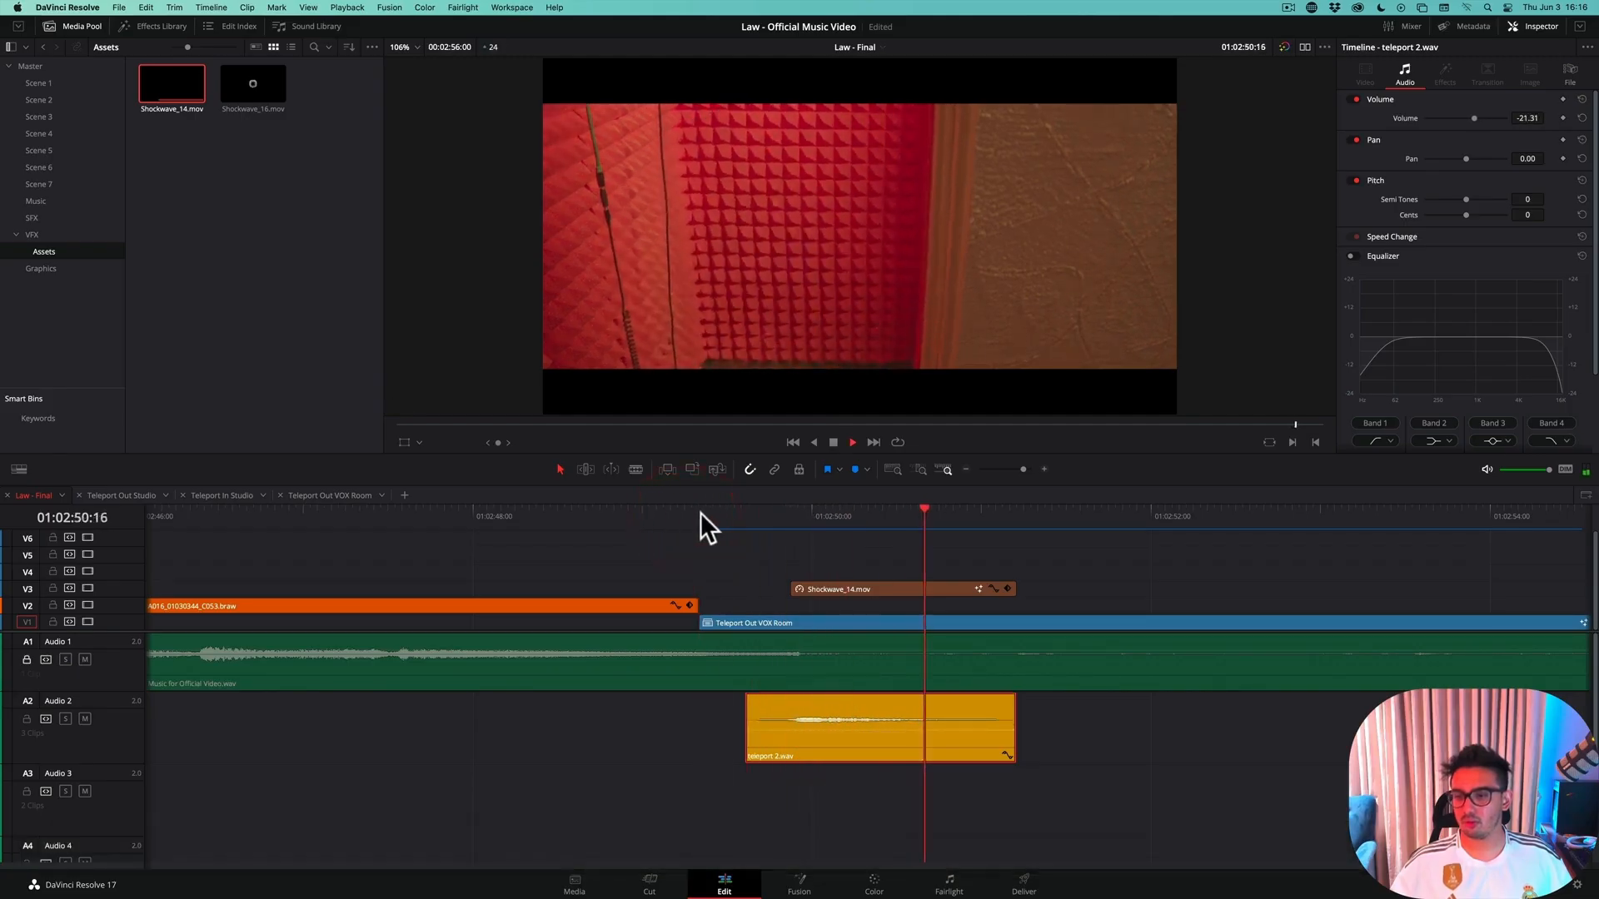
pyautogui.click(687, 513)
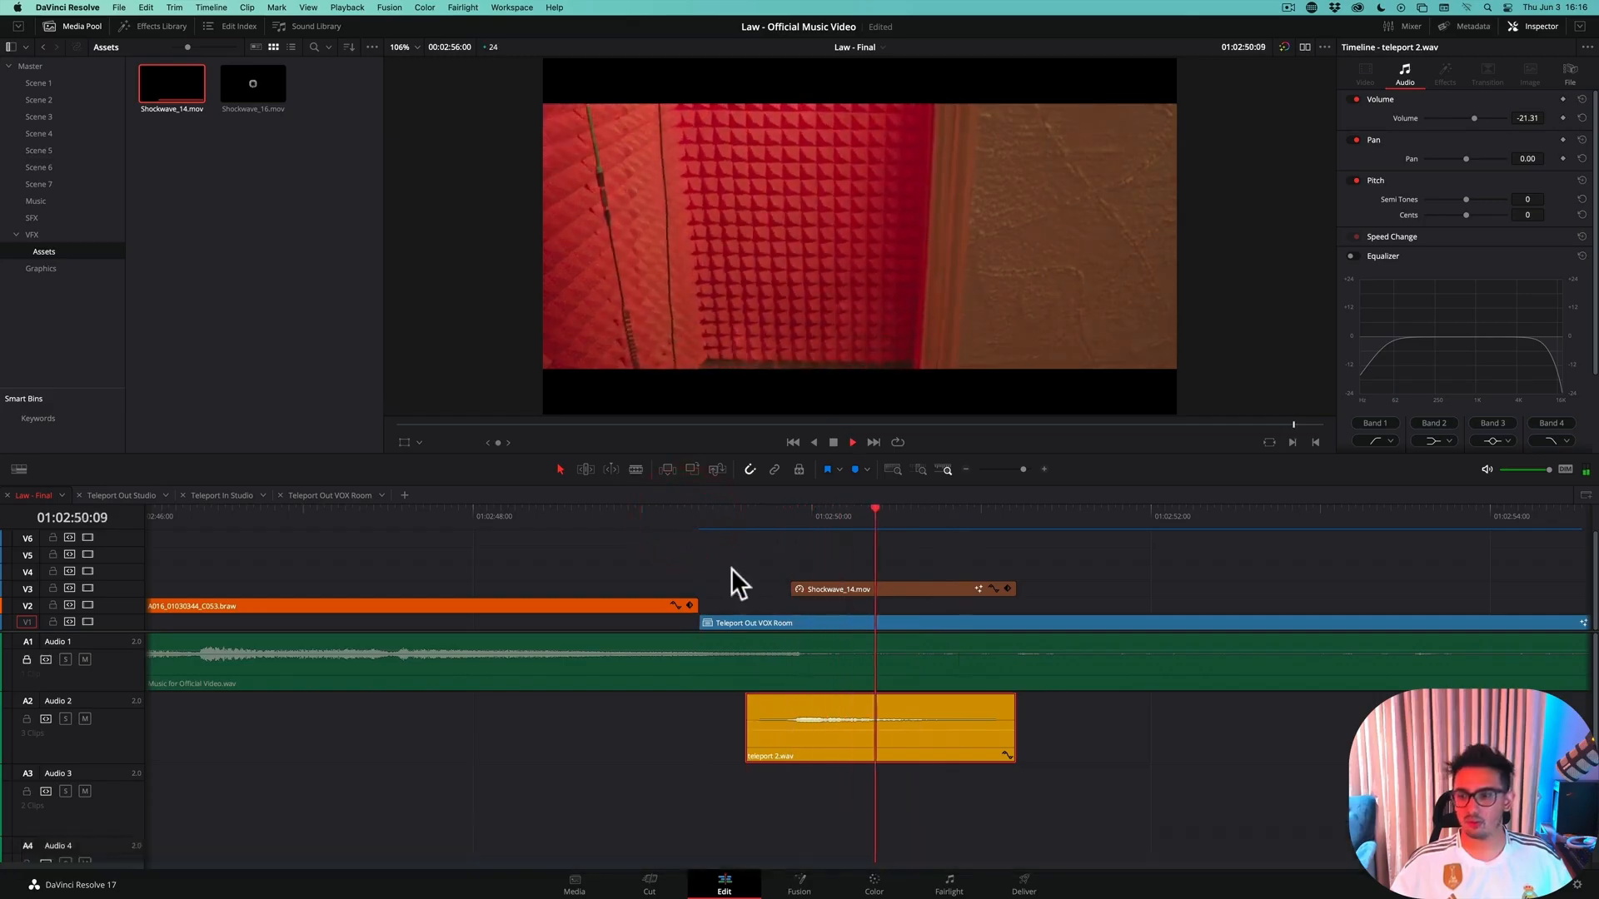
pyautogui.press('space')
# Try nudging the teleport 2.wav clip two frames later and play back the section to check the sync
pyautogui.moveTo(788, 731); pyautogui.dragTo(797, 730)
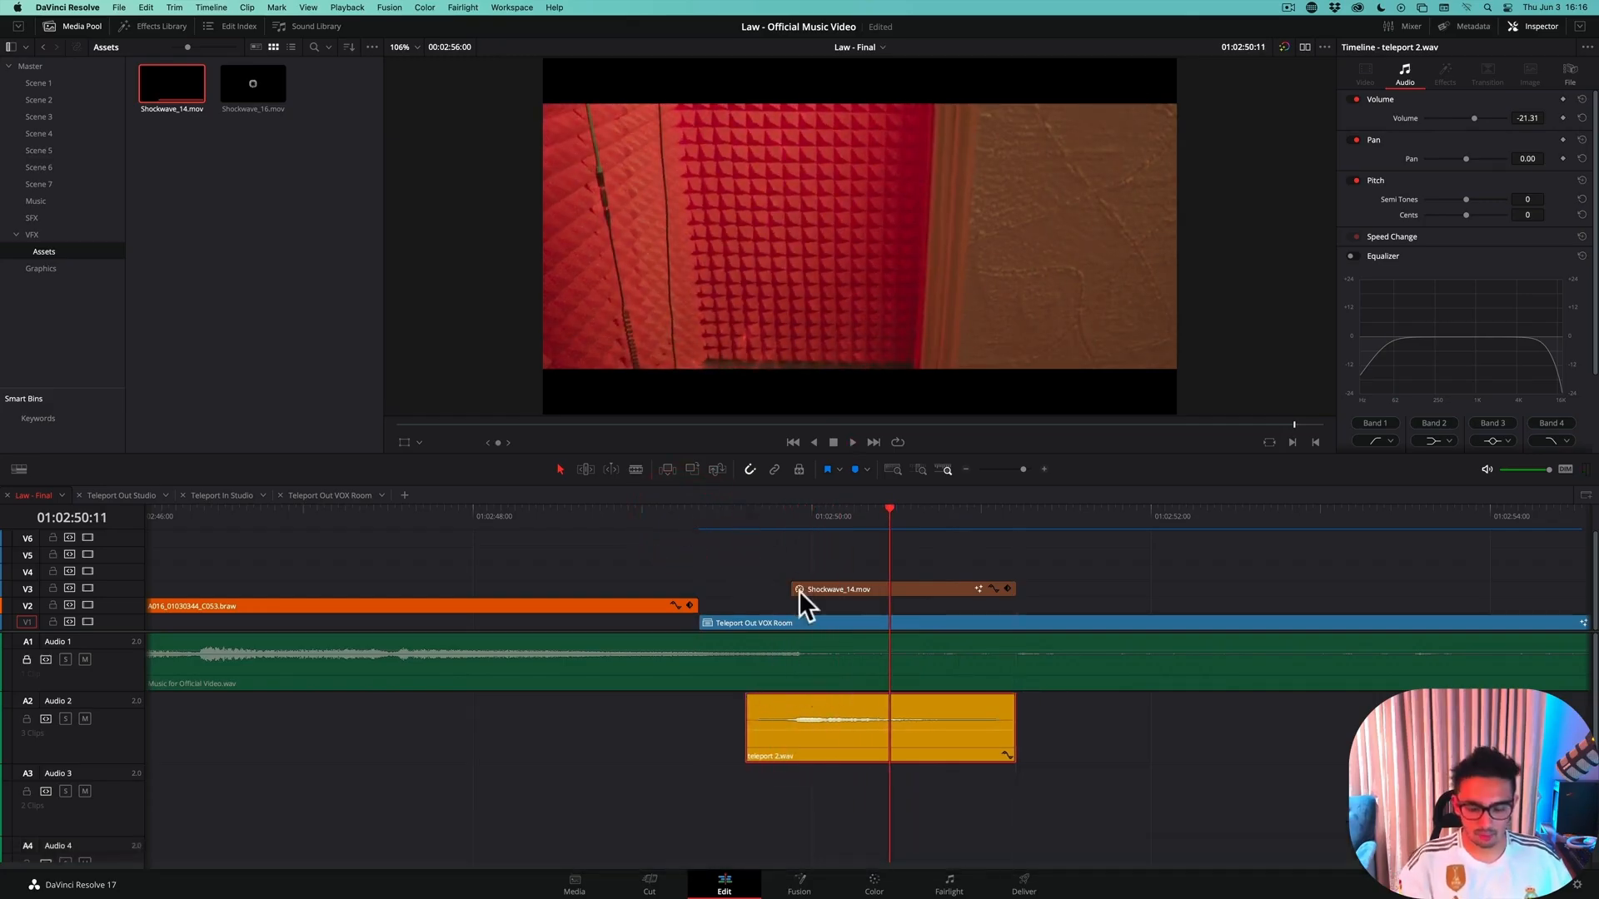
pyautogui.press('.')
pyautogui.press('.')
pyautogui.click(655, 518)
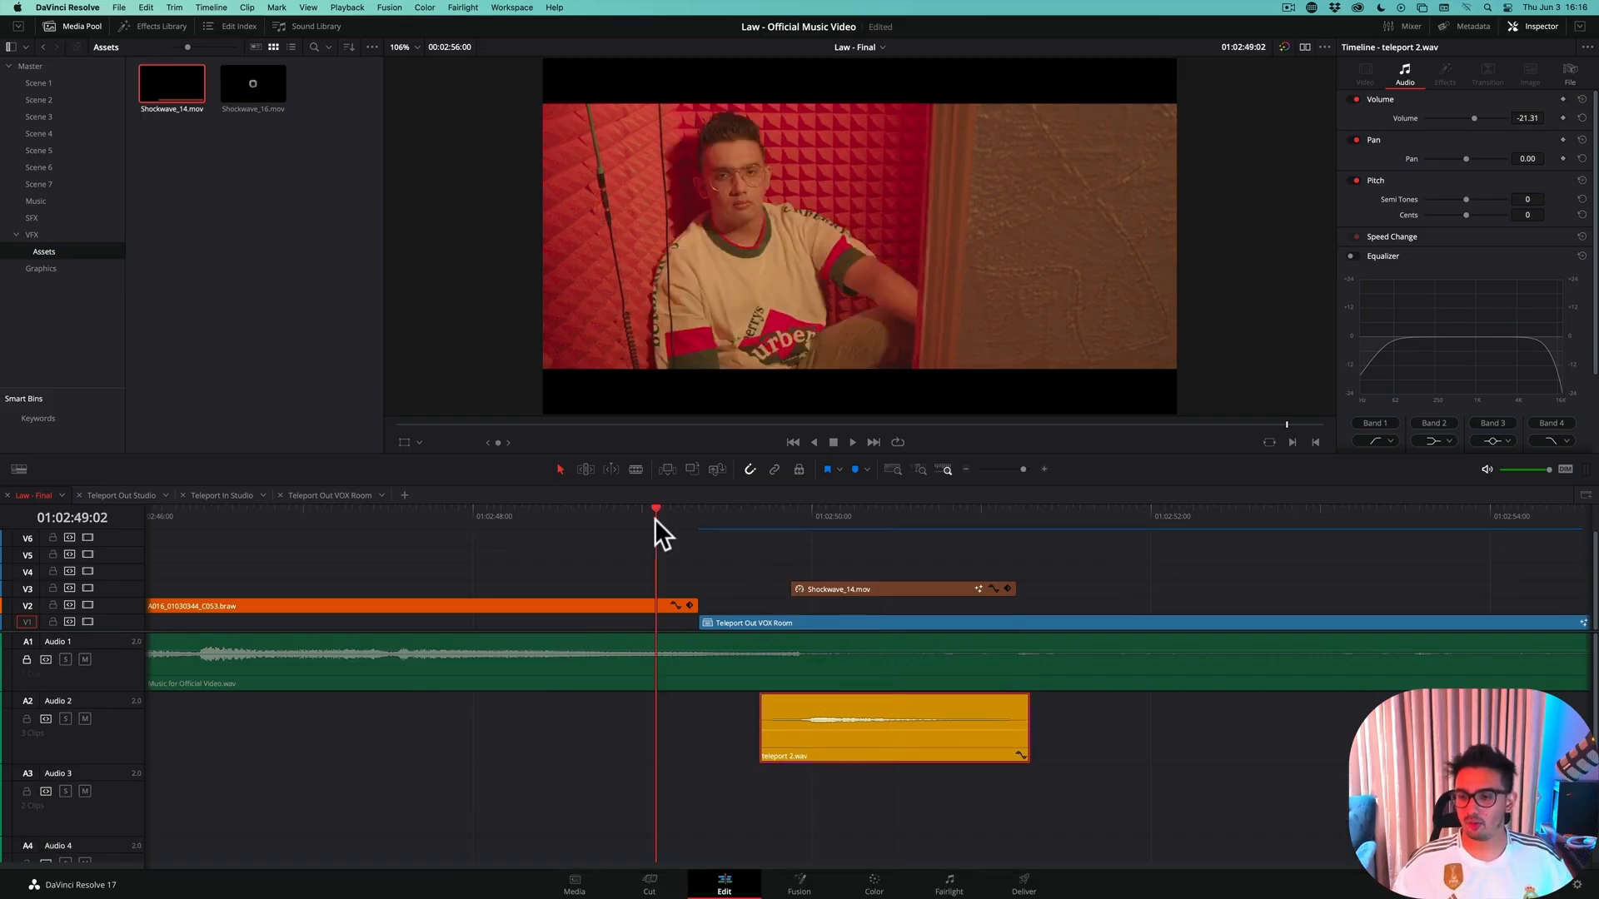
pyautogui.press('space')
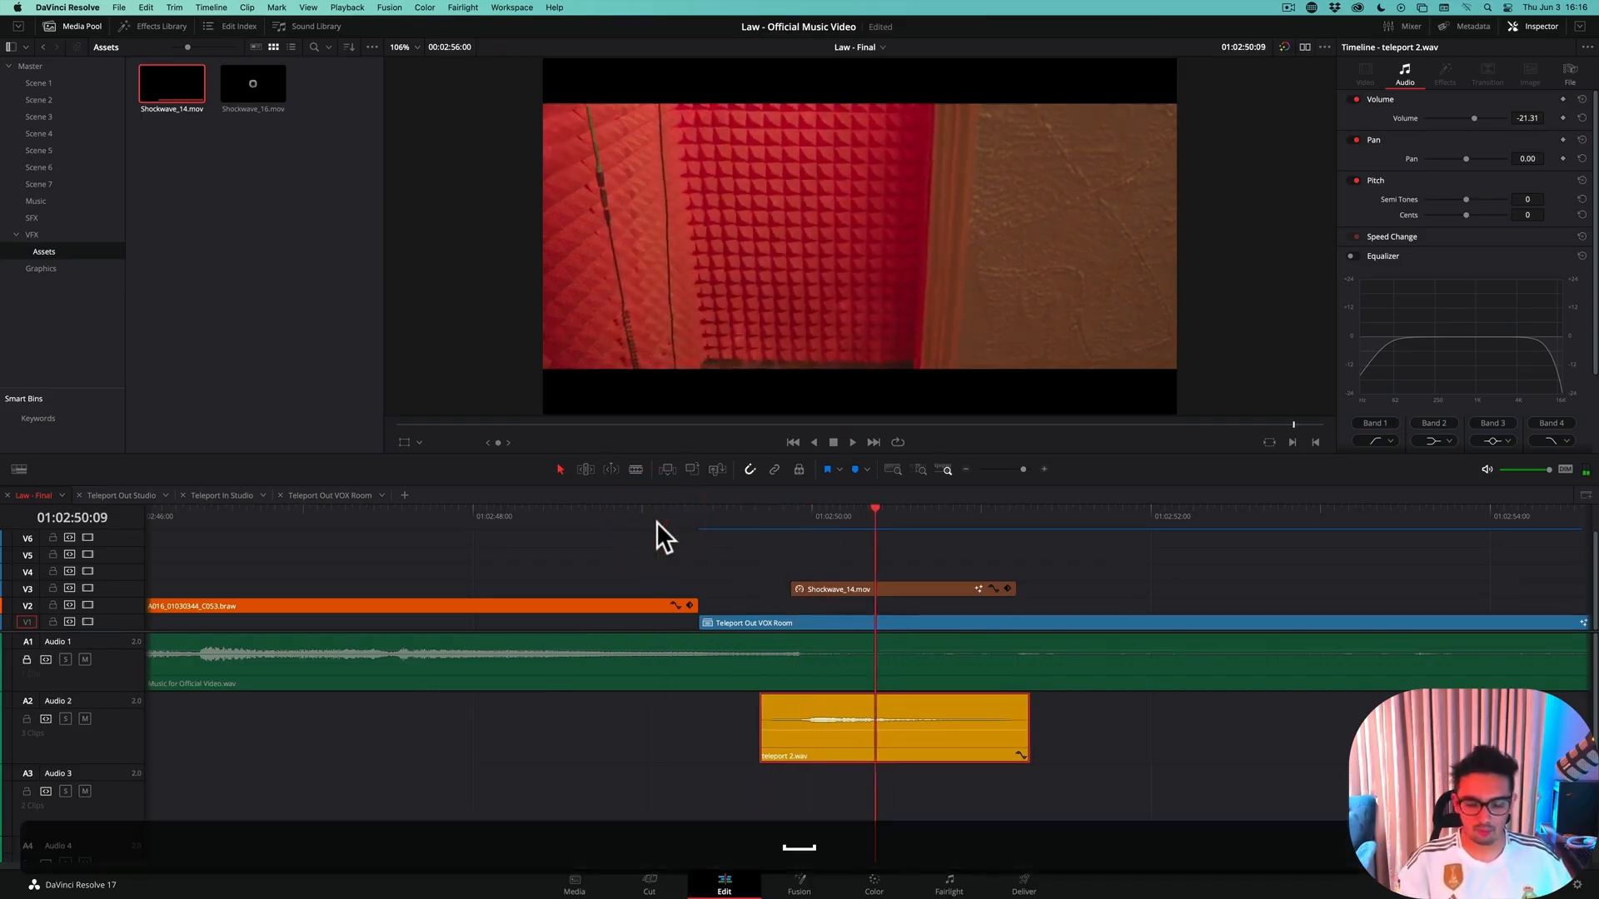
# Nudge the teleport 2.wav clip back two frames earlier and replay the teleport-out section
pyautogui.press(',')
pyautogui.press(',')
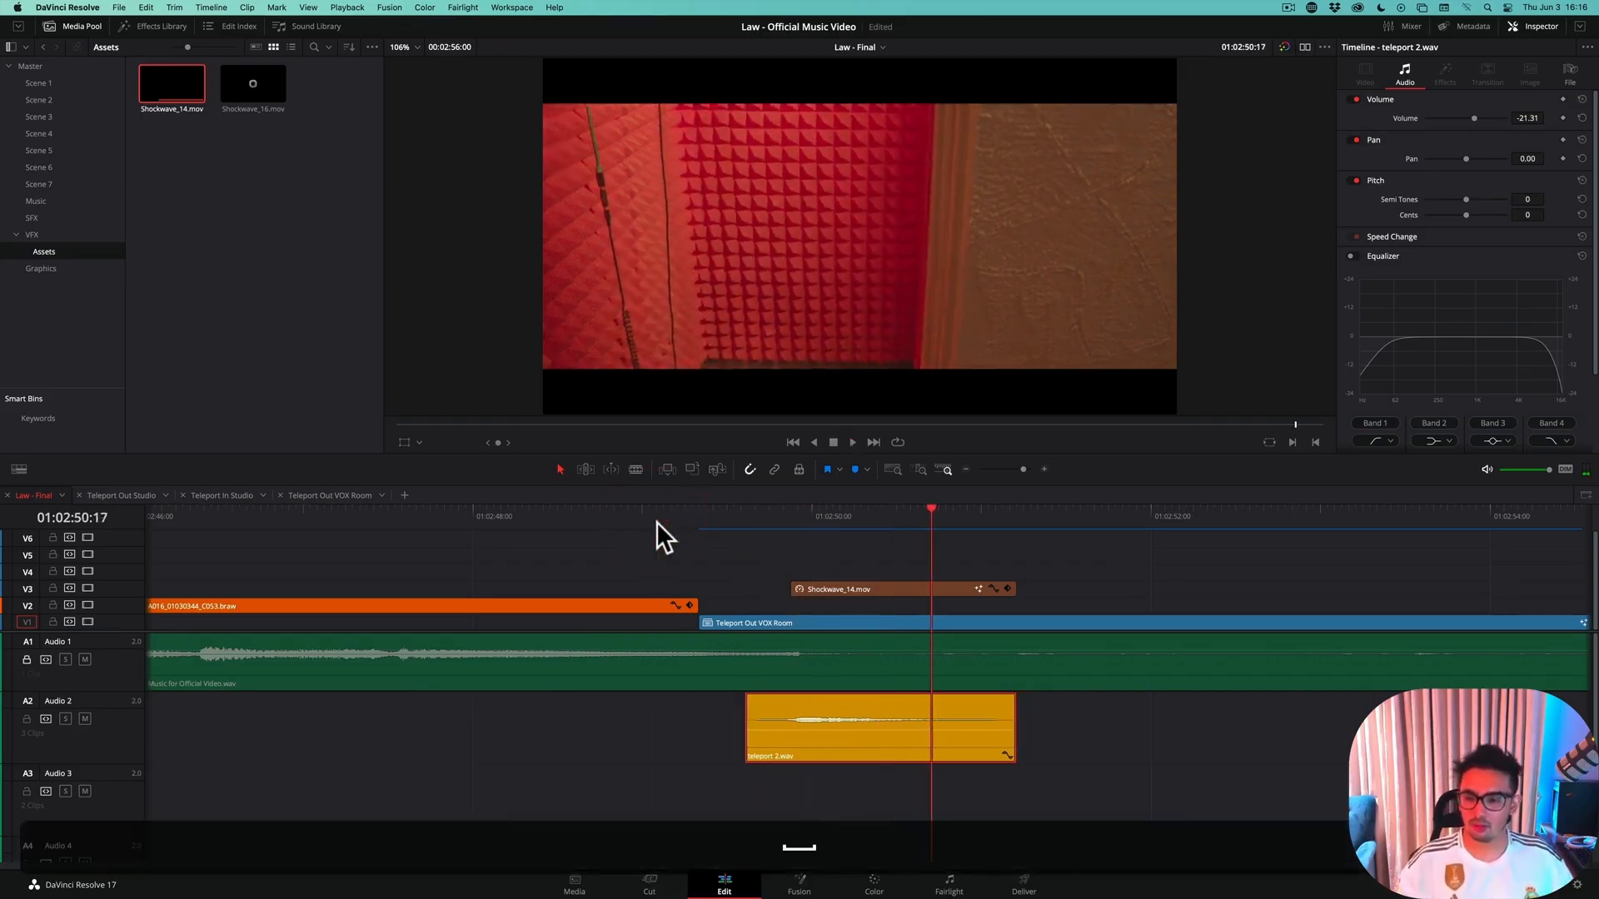
pyautogui.press('space')
# Nudge the teleport 2.wav clip one more frame earlier and play back the shockwave to check its sync
pyautogui.press('space')
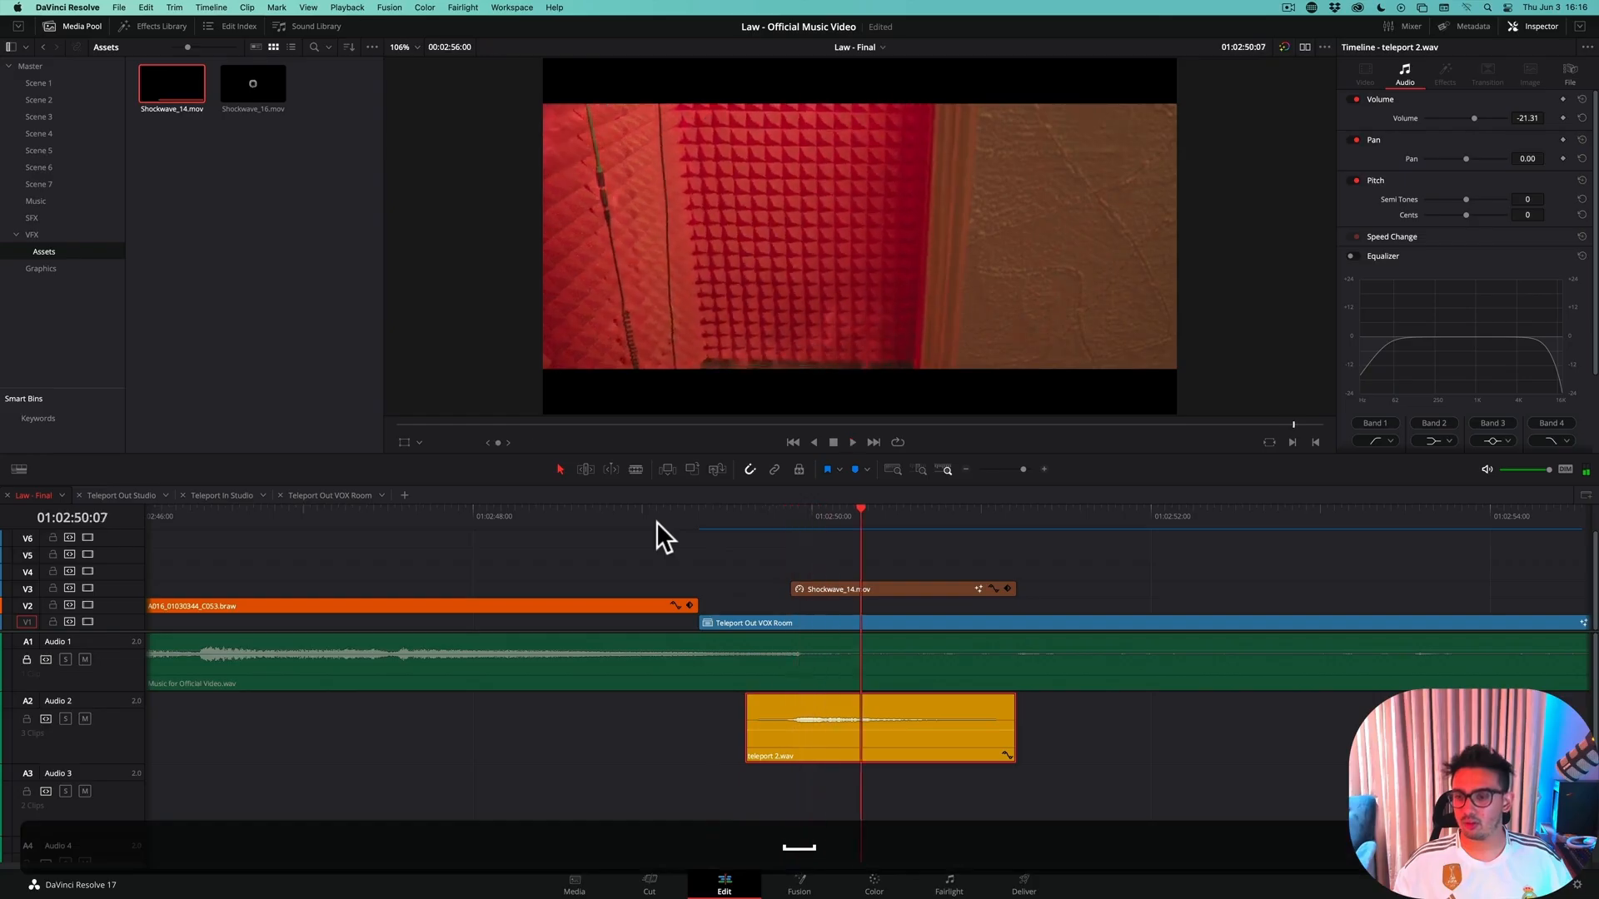
pyautogui.press(',')
pyautogui.press('space')
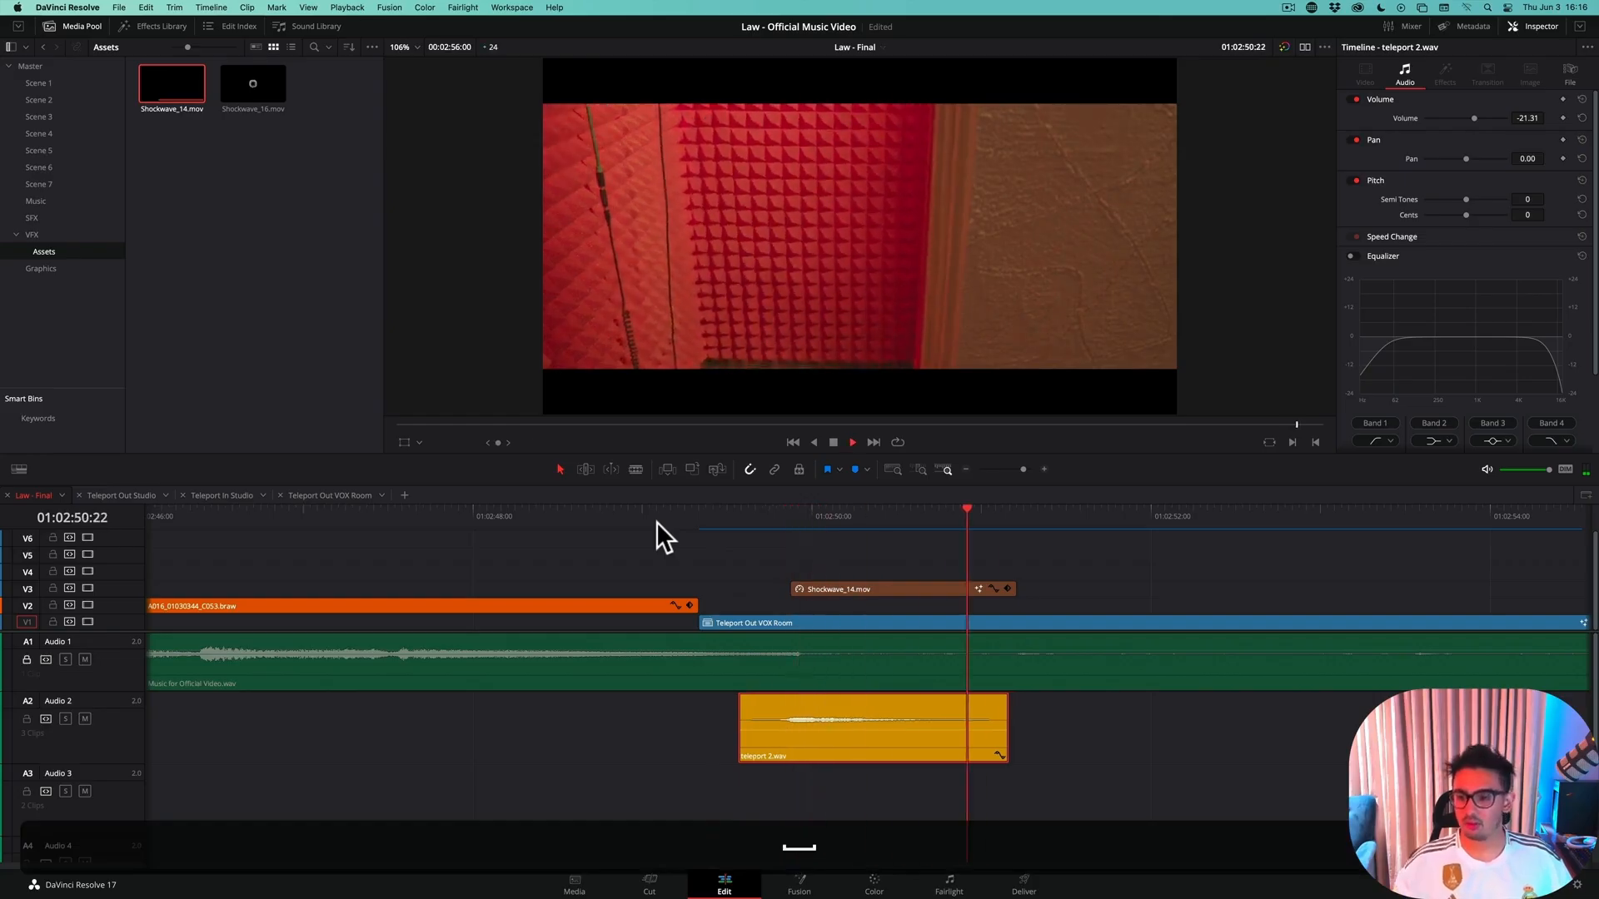
pyautogui.click(656, 521)
pyautogui.press('space')
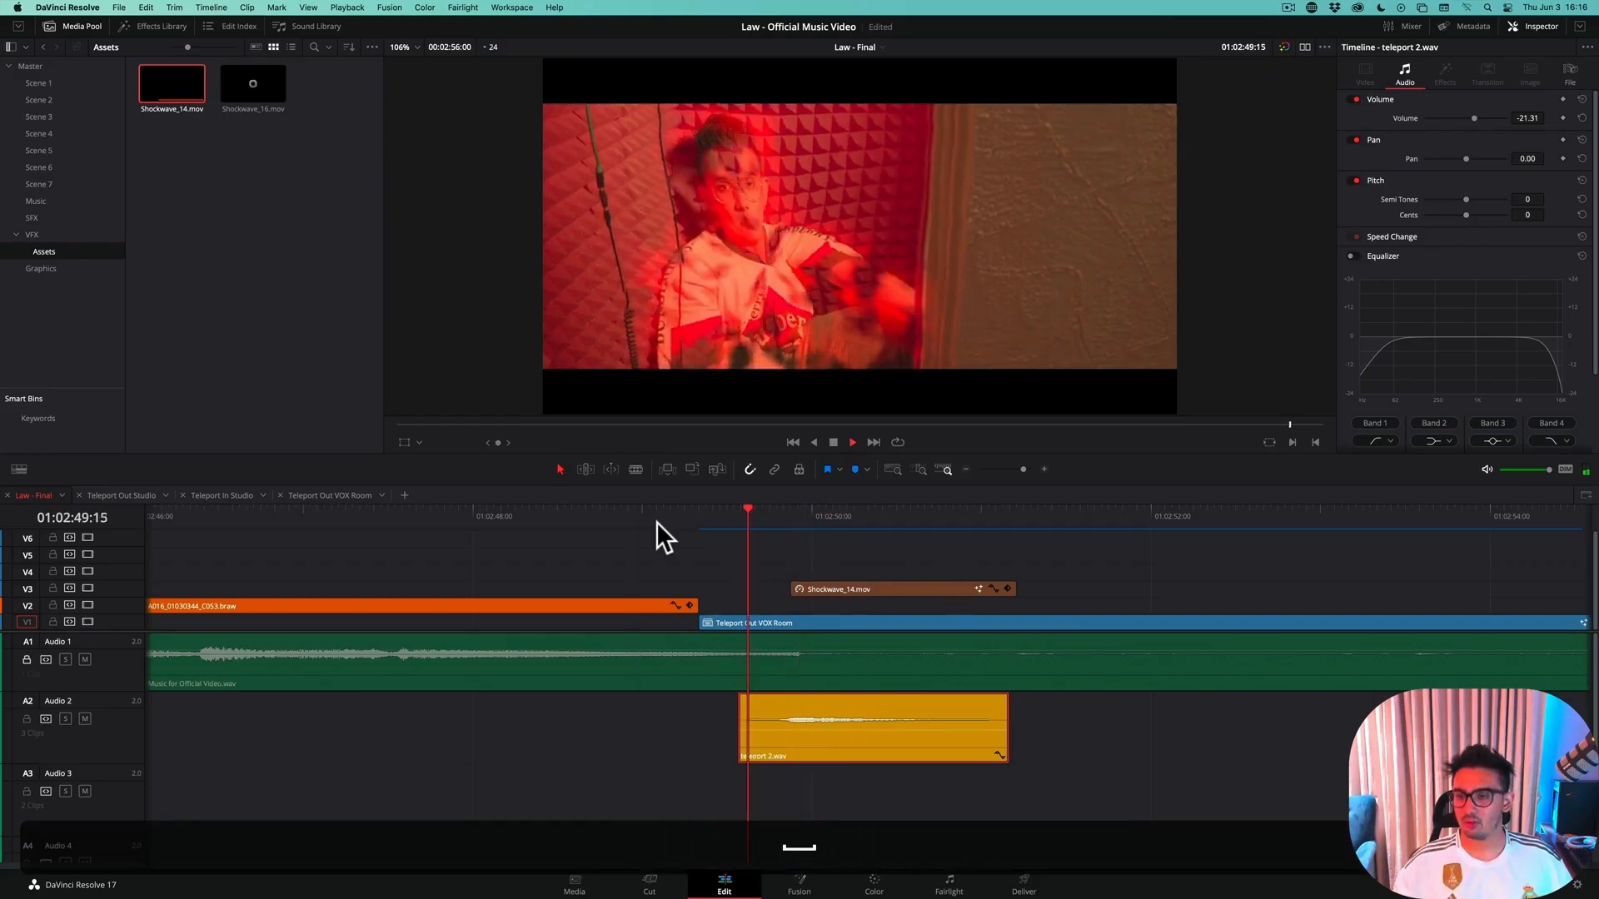
pyautogui.press('space')
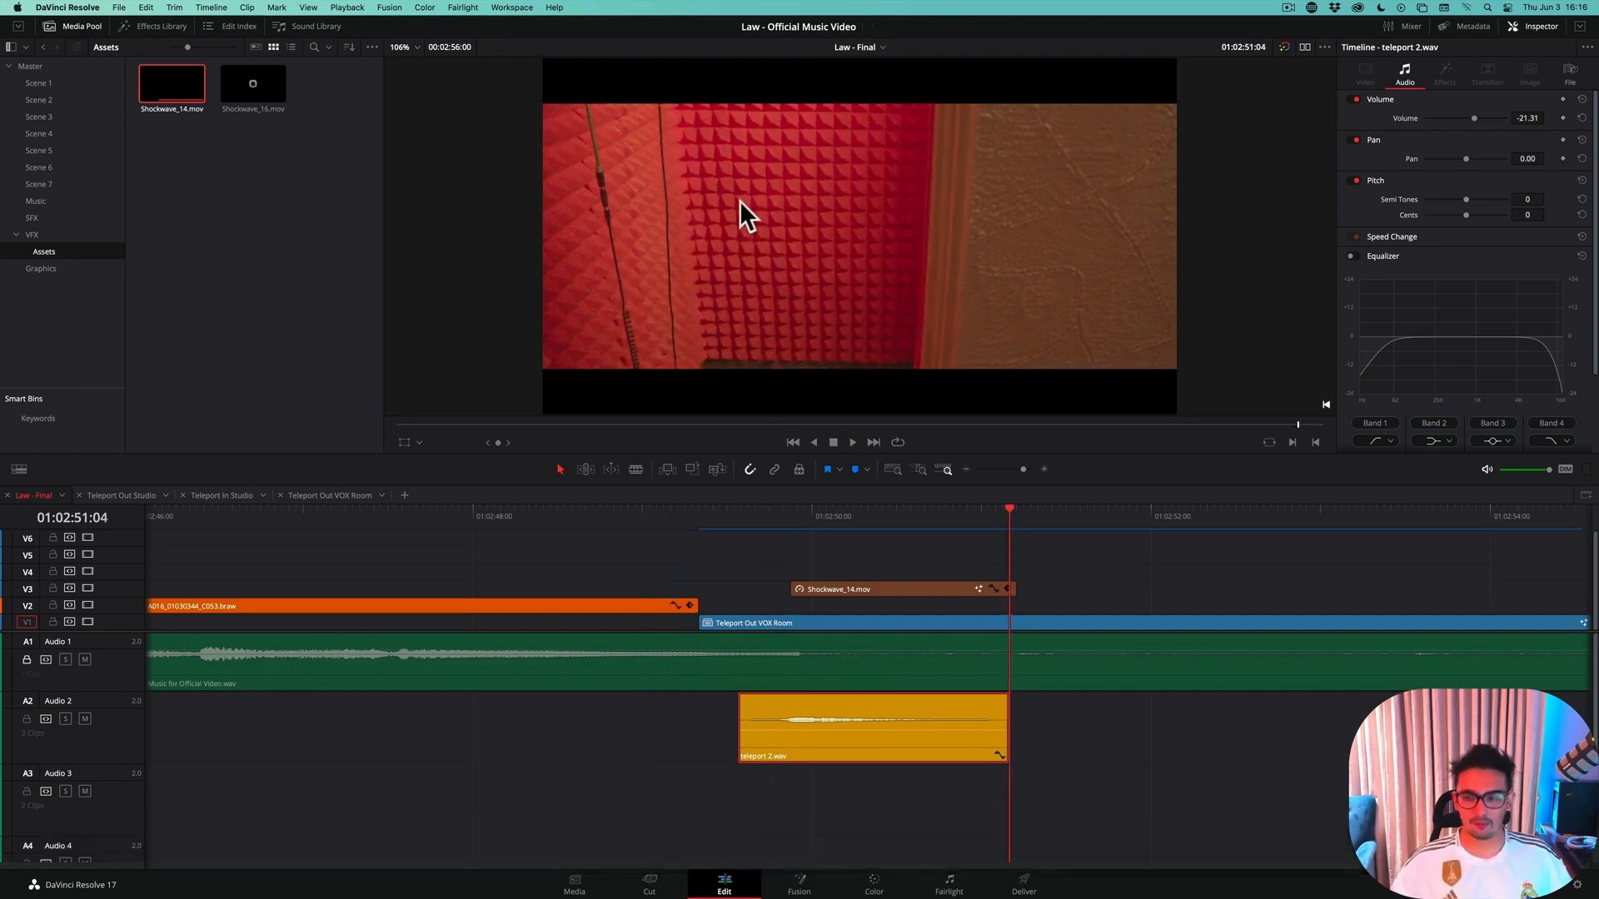
# View the video full screen, rewind to before the teleport-out shot and play the finished effect with its sound
pyautogui.press('super+f')
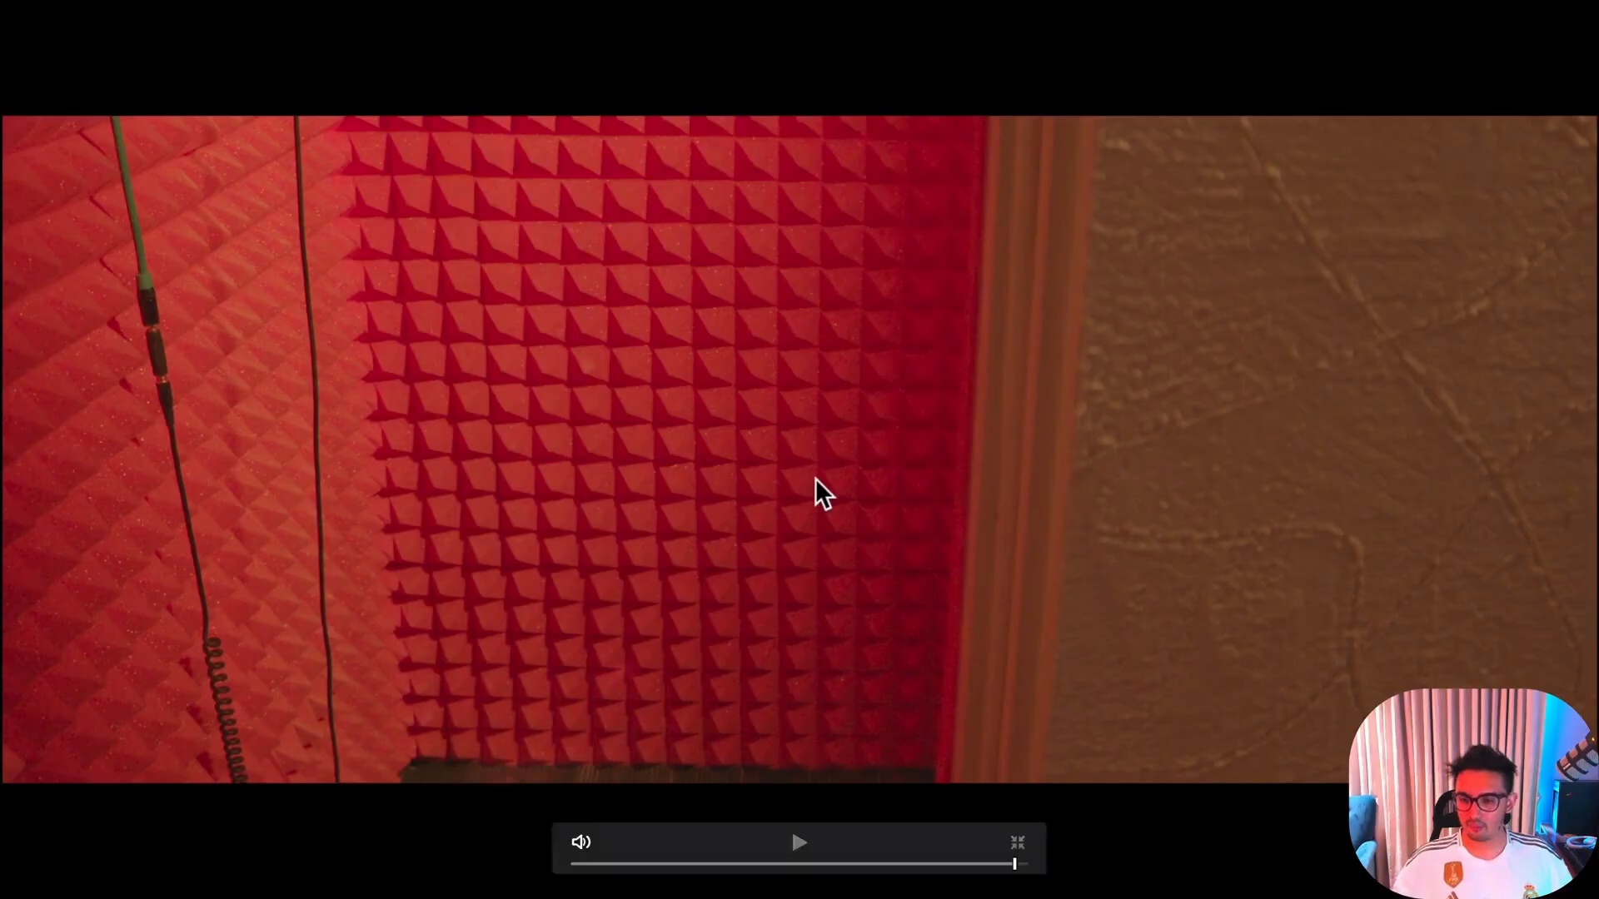
pyautogui.press('j')
pyautogui.press('j')
pyautogui.press('j')
pyautogui.press('j')
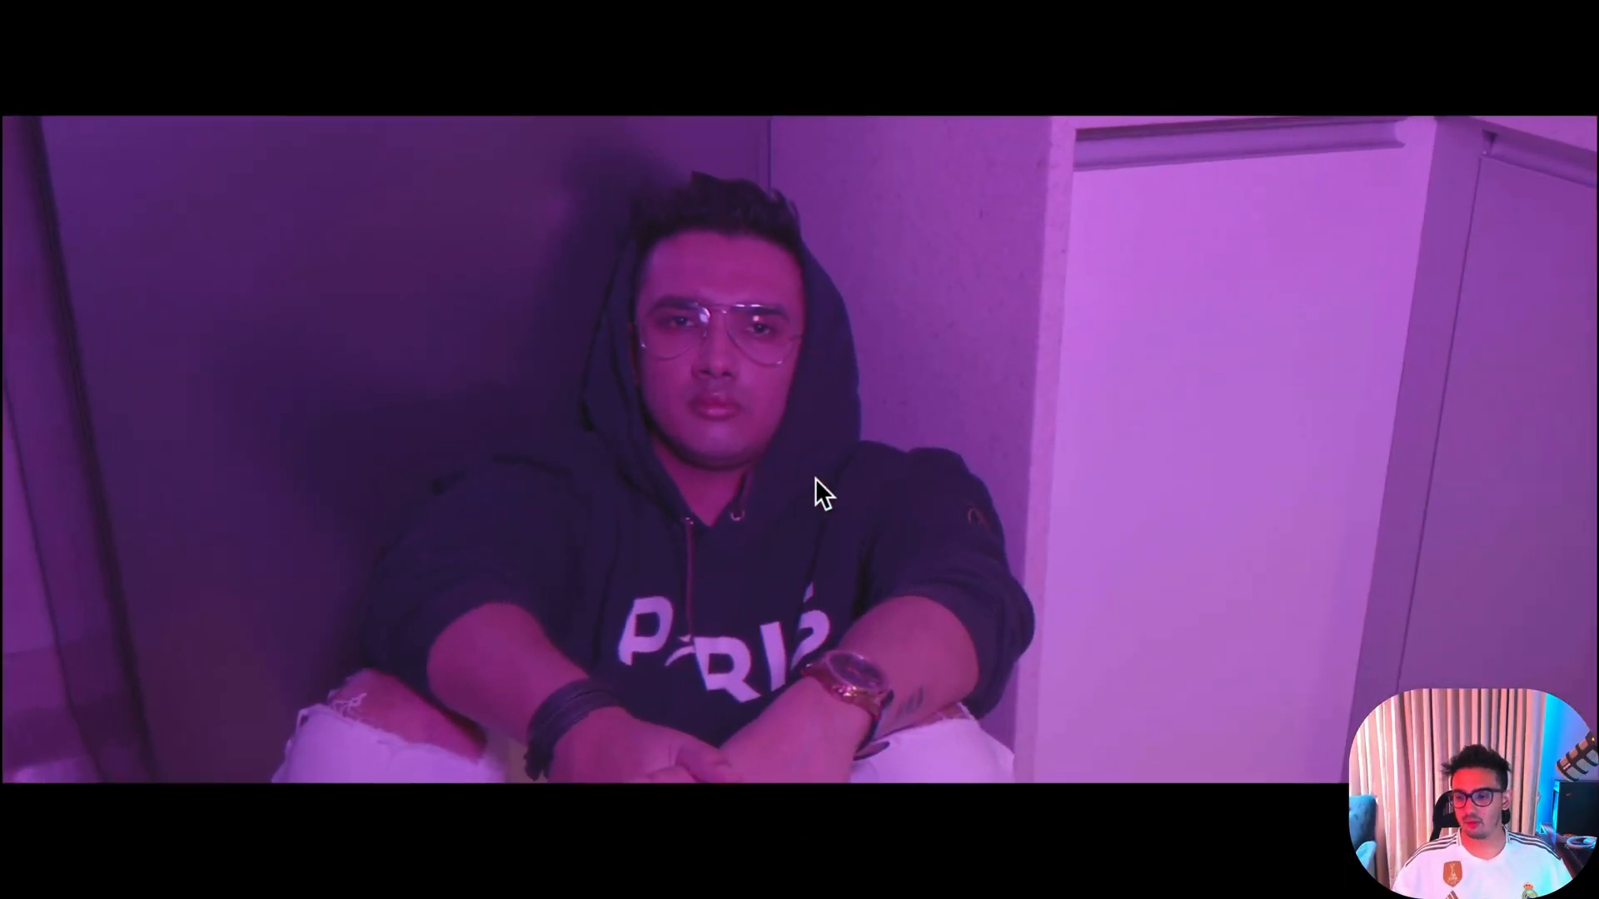
pyautogui.press('space')
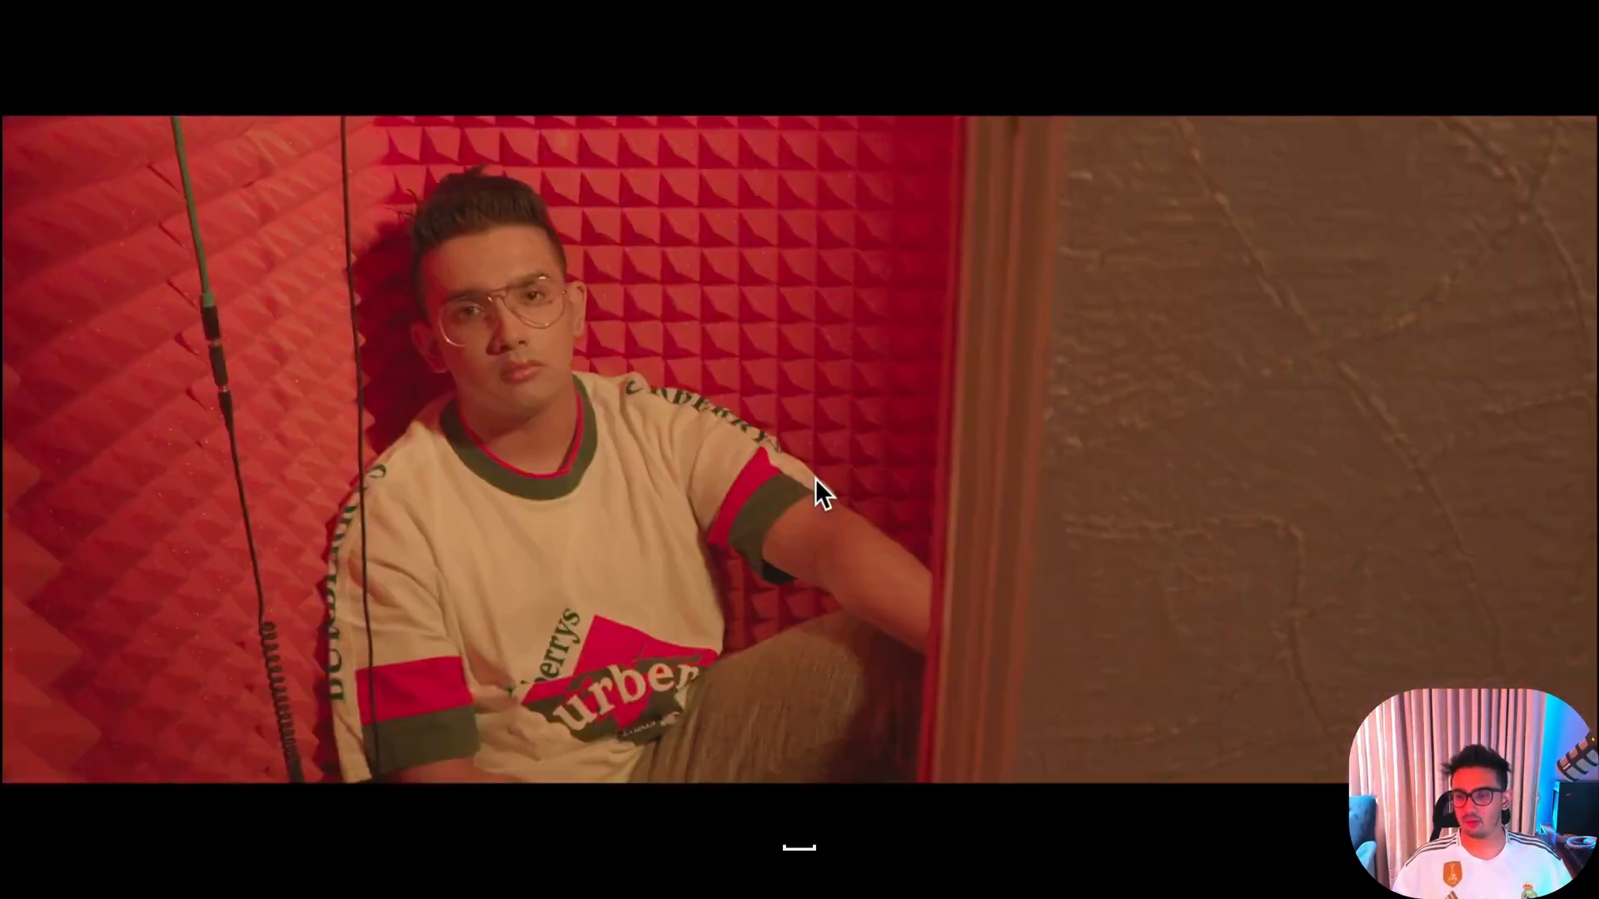